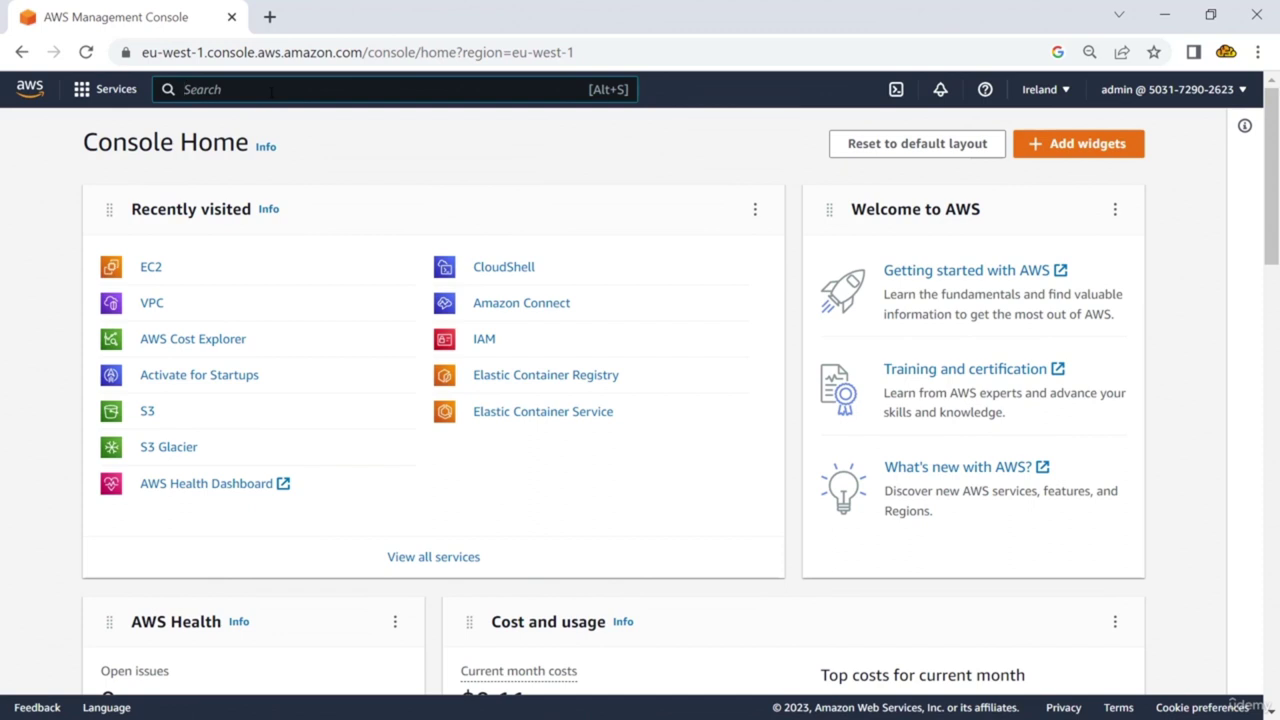
Search for 'iam' and open the IAM service dashboard.
text(iam)
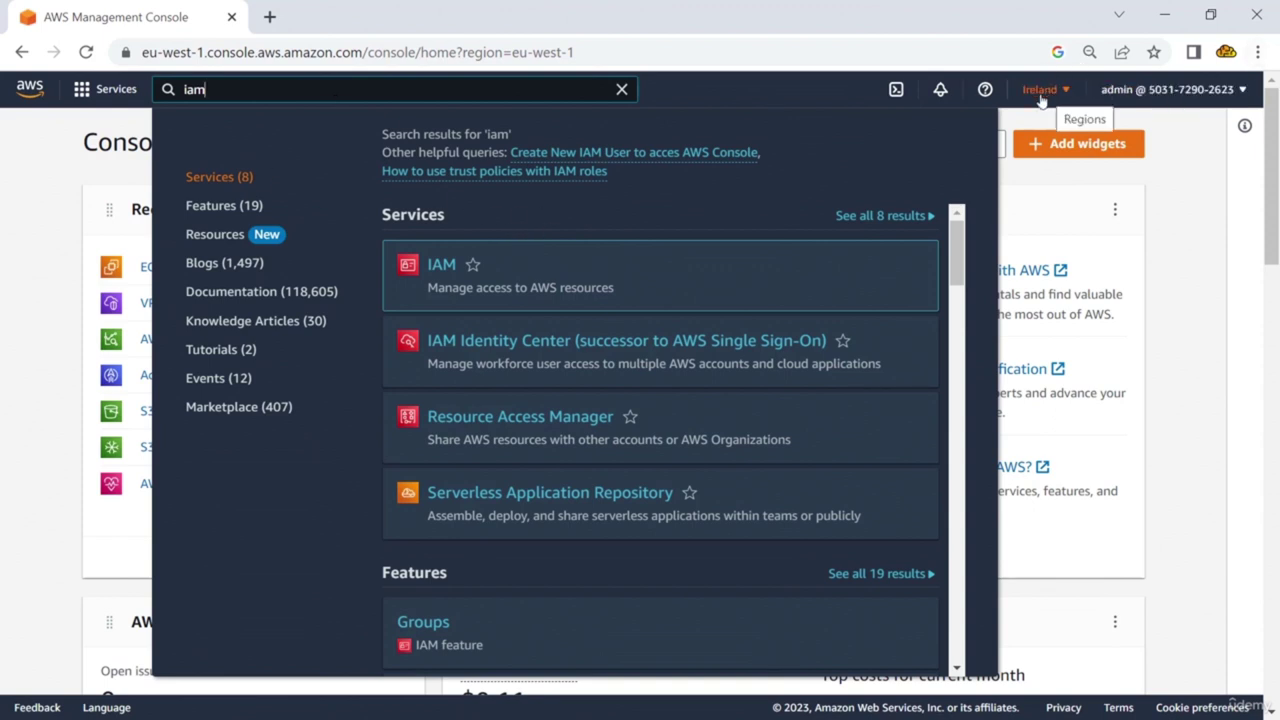
click(443, 265)
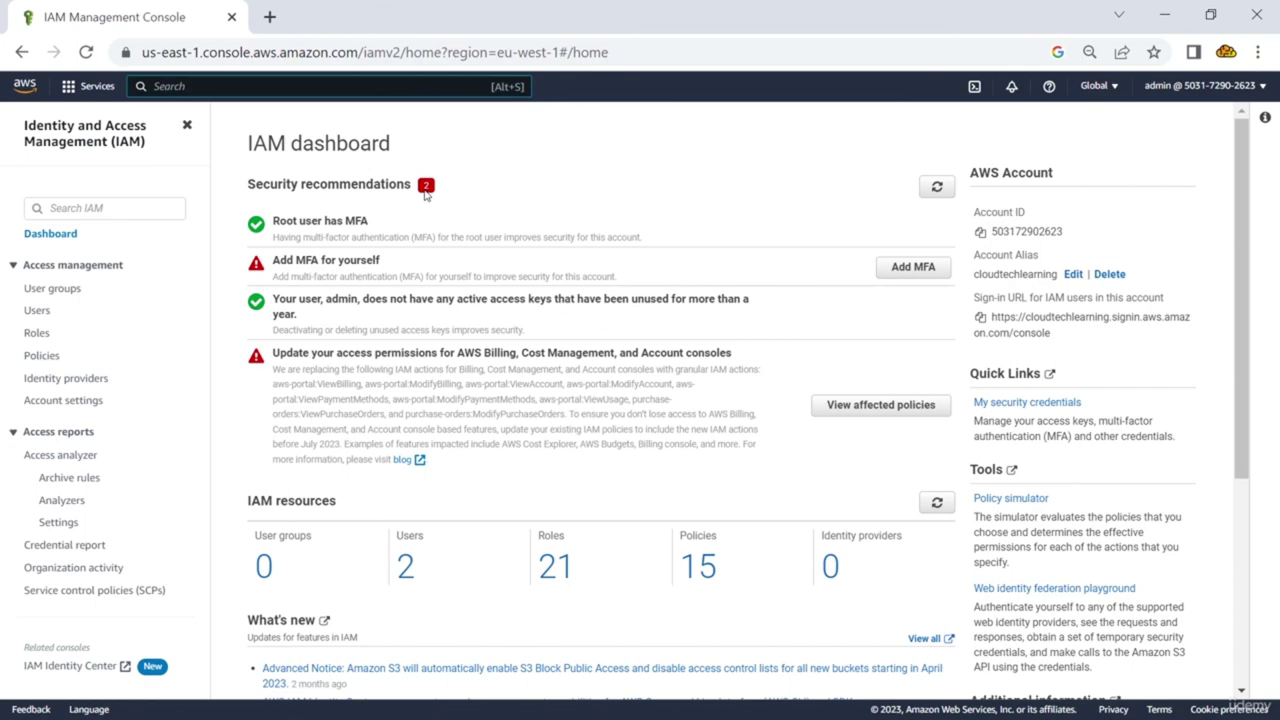
key(ctrl+plus)
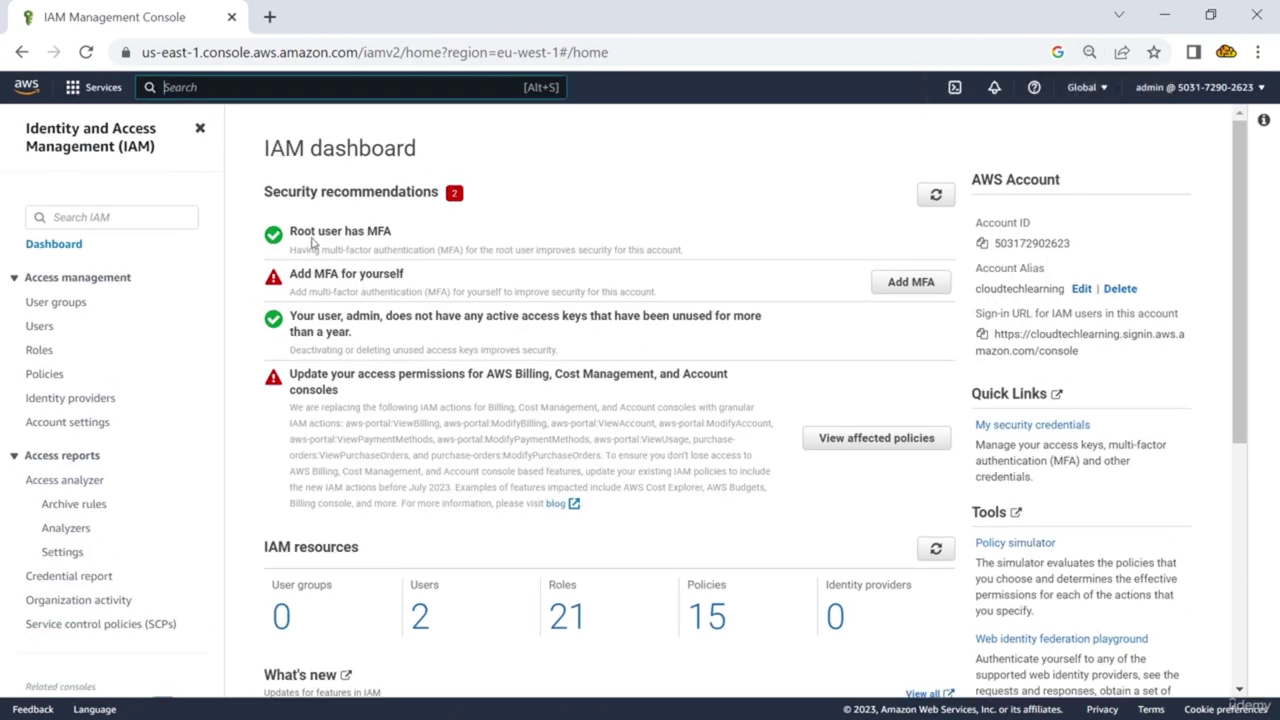
drag(292, 236, 392, 233)
double_click(380, 232)
drag(292, 274, 418, 280)
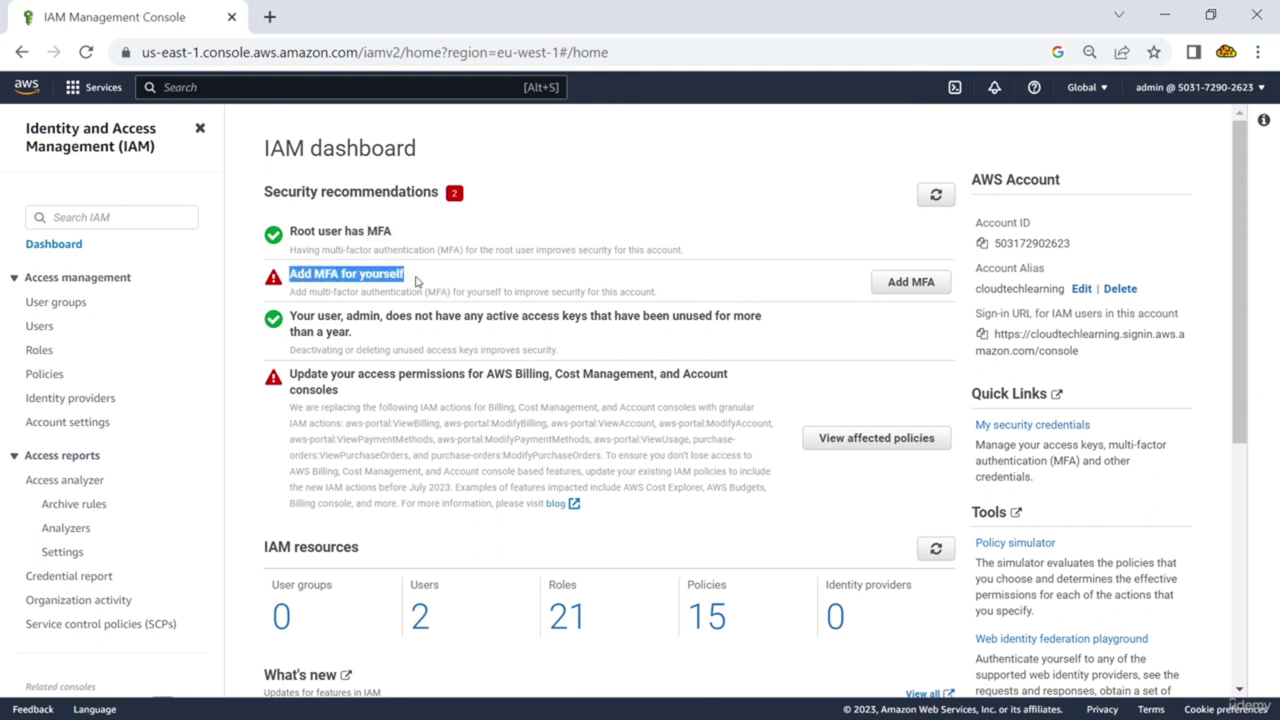
click(1162, 95)
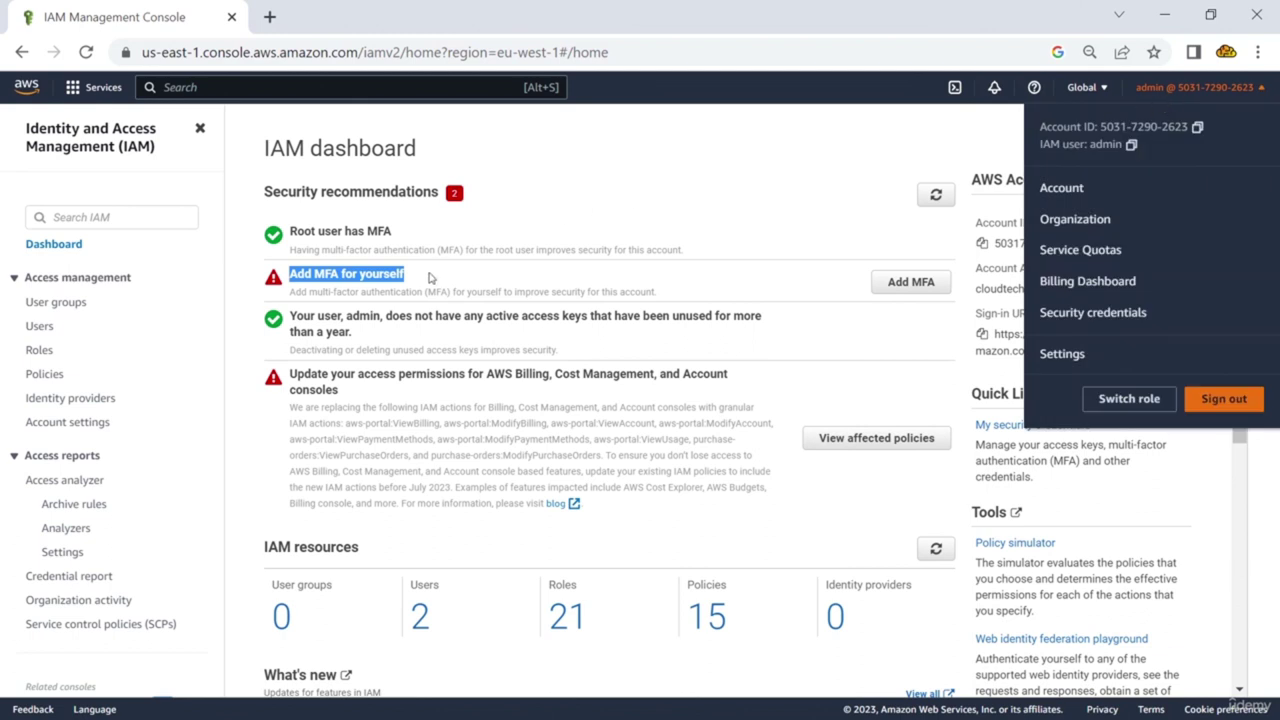
click(430, 278)
double_click(349, 274)
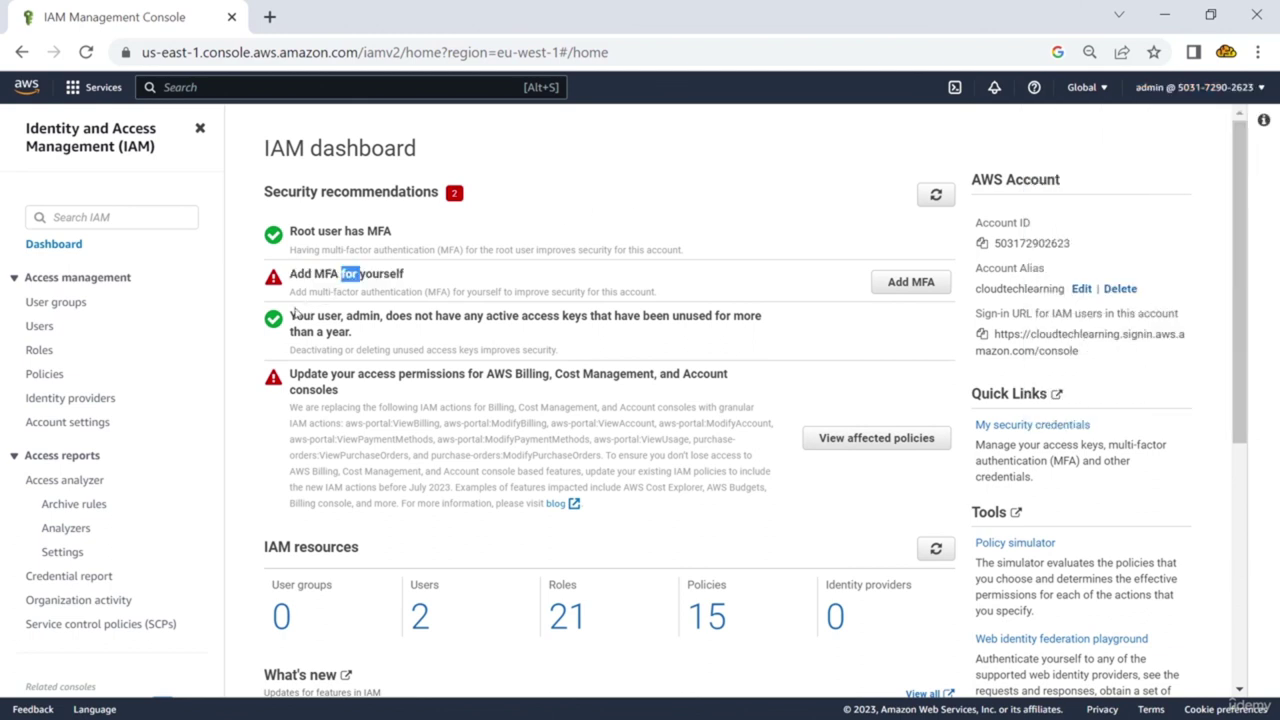
drag(292, 316, 356, 334)
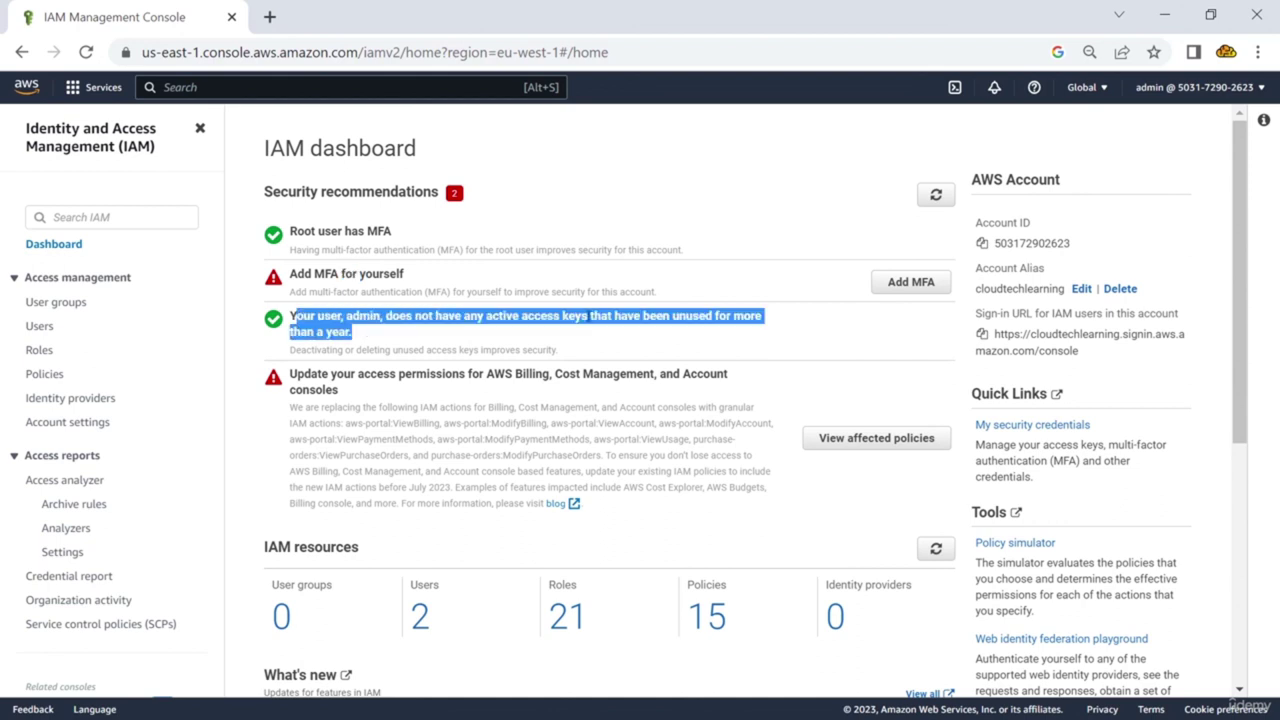
click(636, 318)
drag(700, 316, 352, 336)
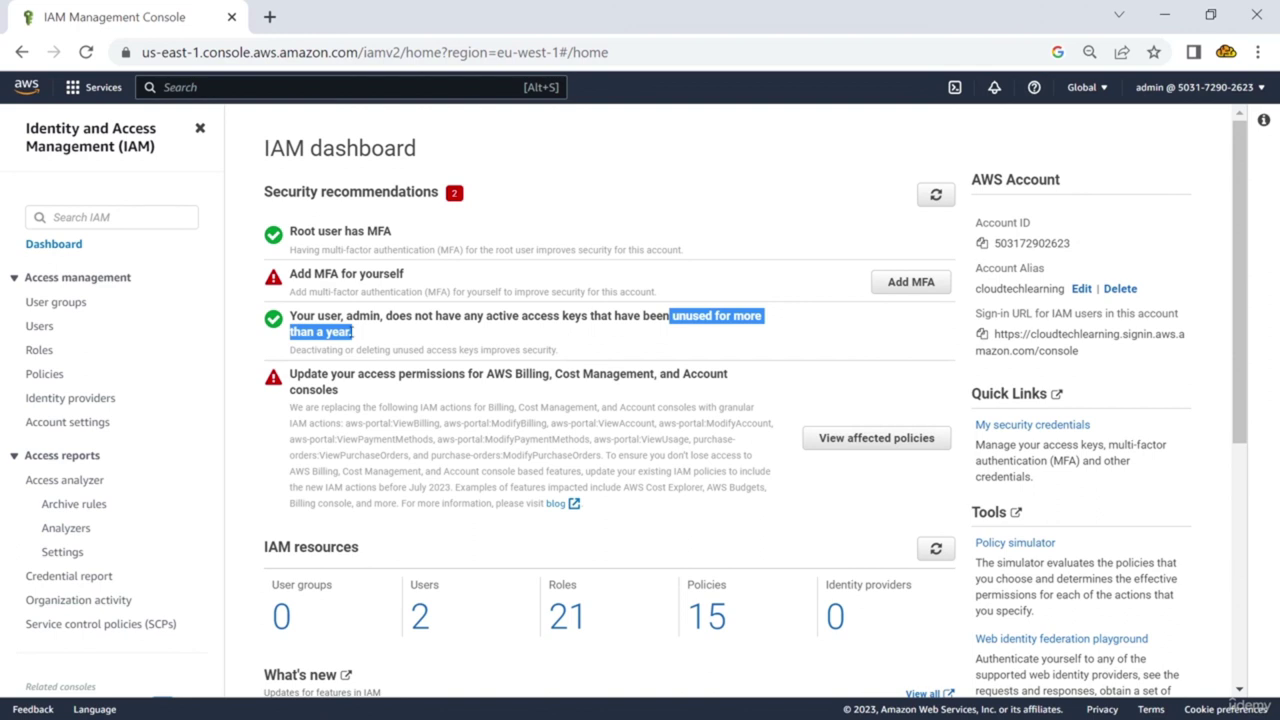
drag(340, 390, 289, 374)
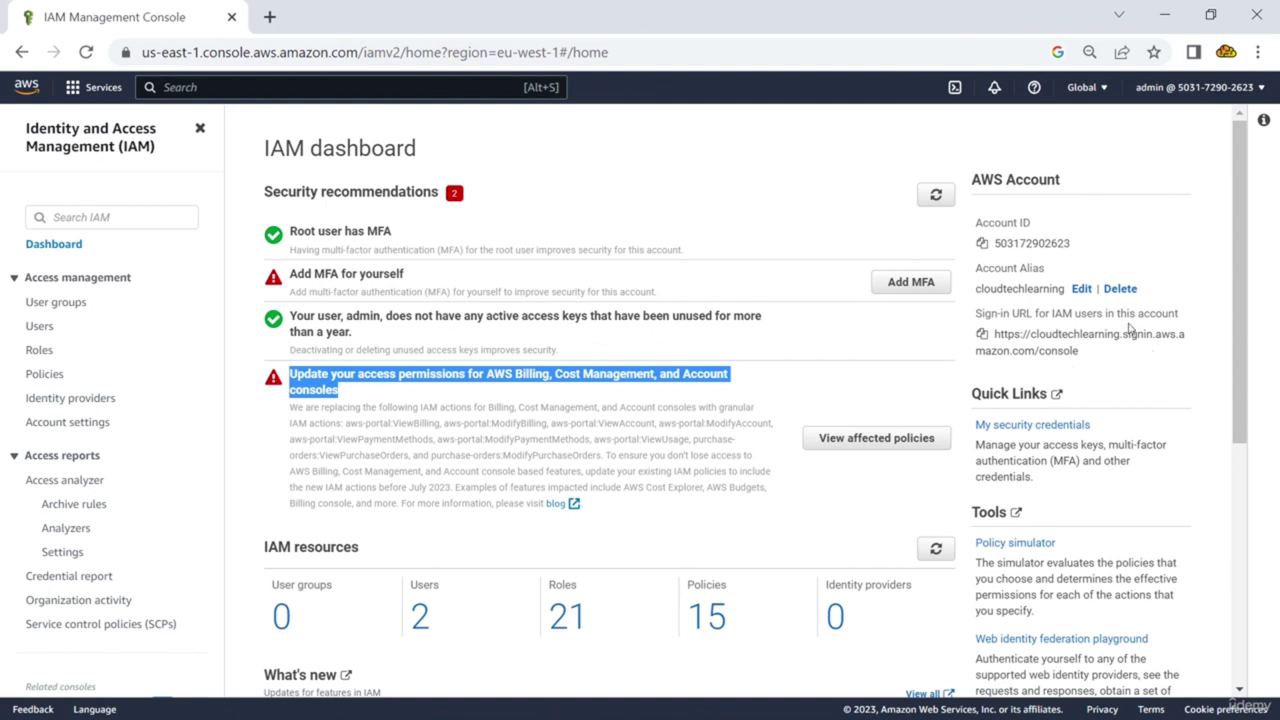
key(alt+Tab)
click(88, 310)
Create an empty user group named Developers.
click(77, 309)
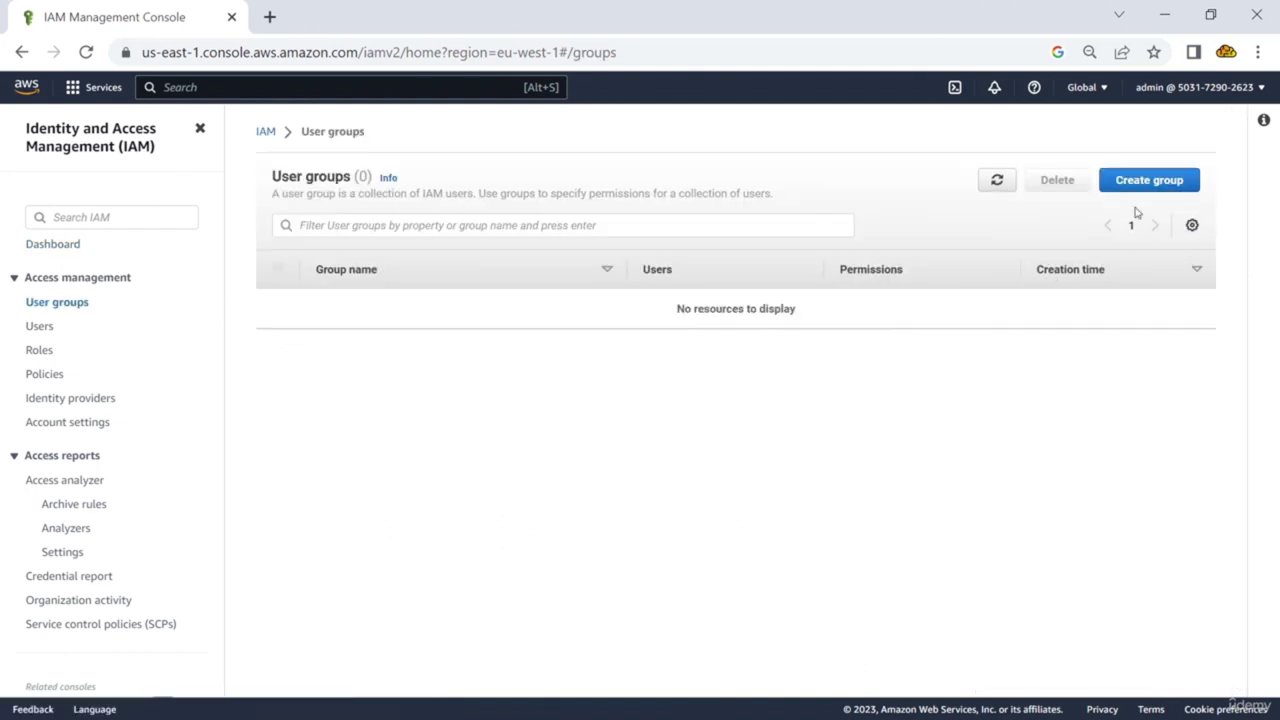
click(1143, 187)
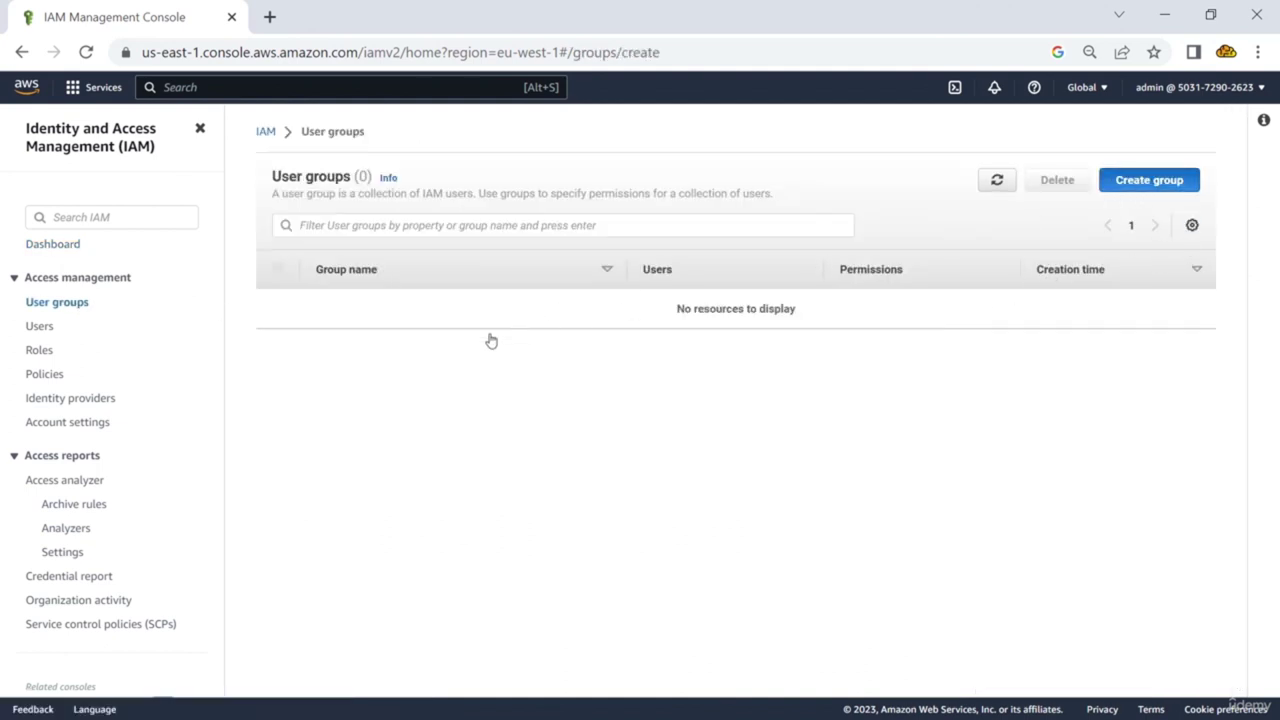
click(442, 303)
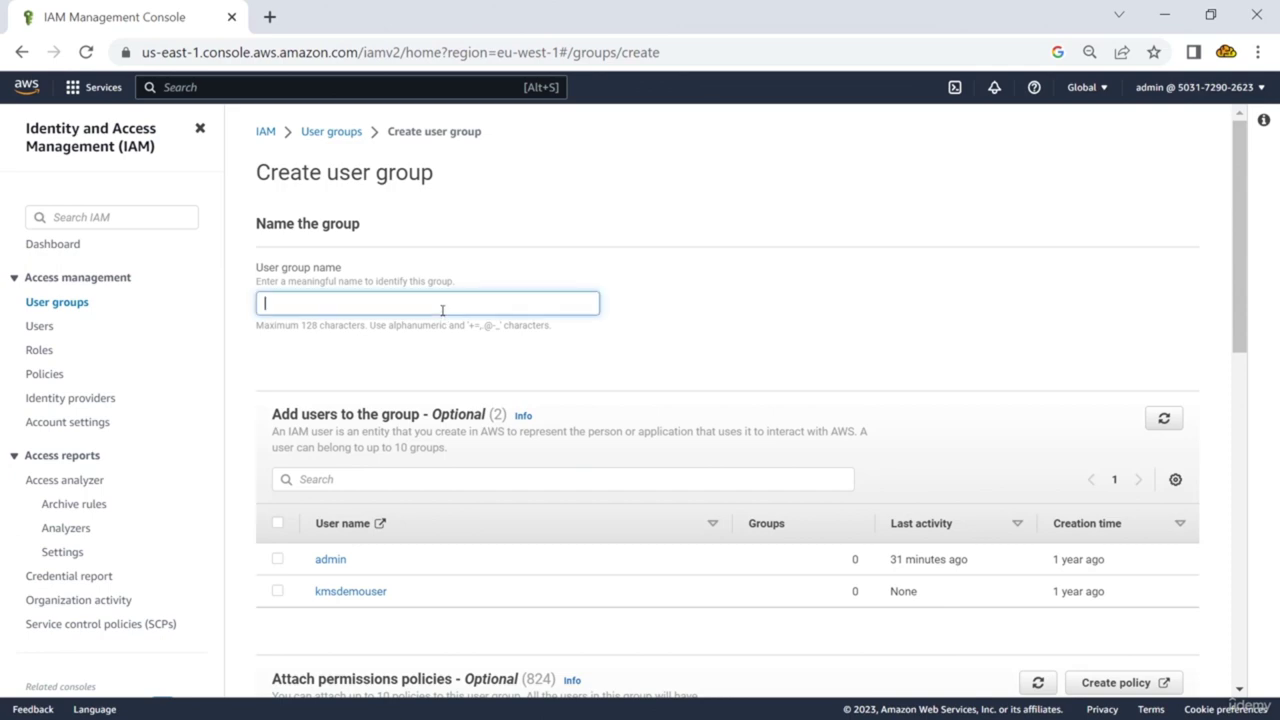
text(Developers)
scroll(880, 400, down, 10)
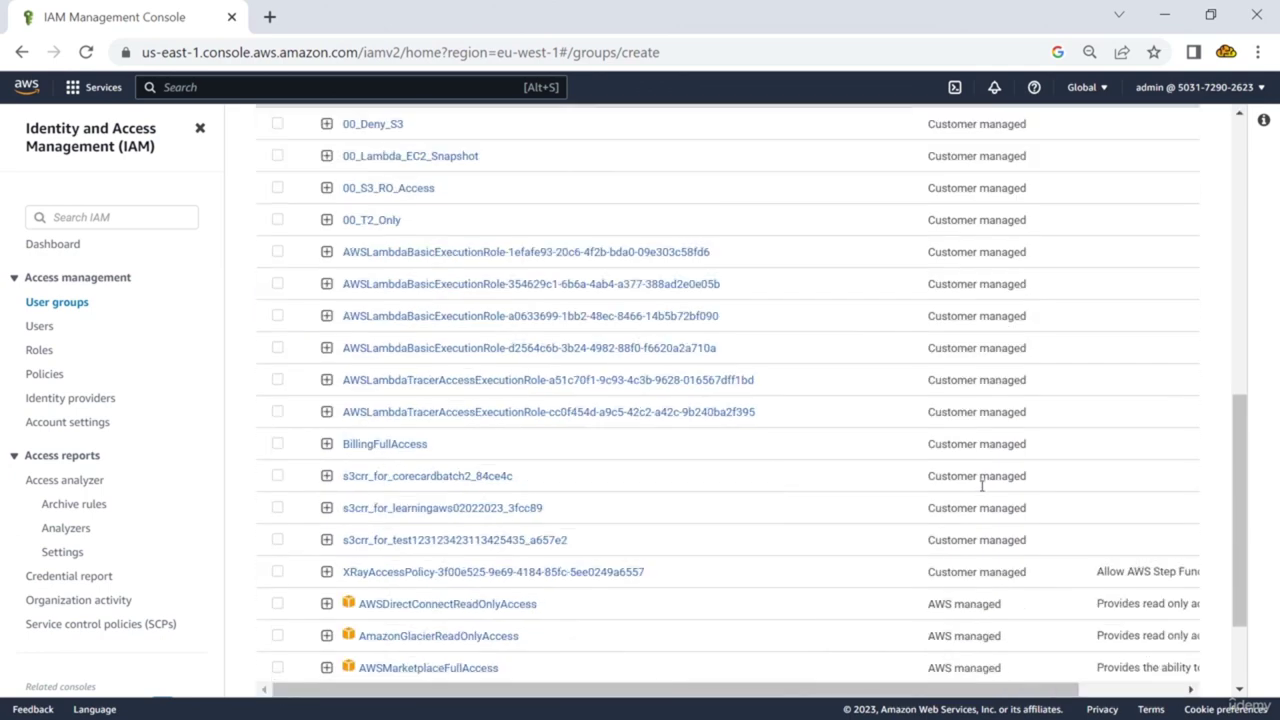
click(1143, 670)
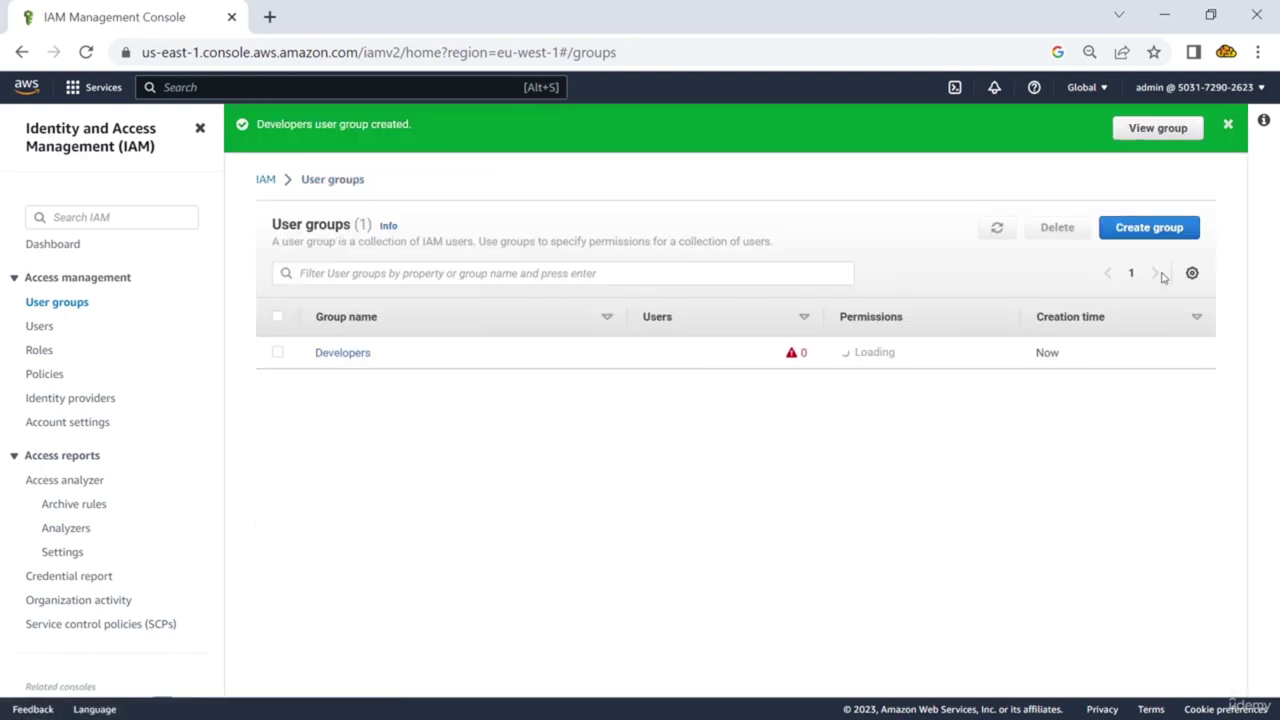
Create an empty user group named QA, then go to the Users list.
click(1149, 227)
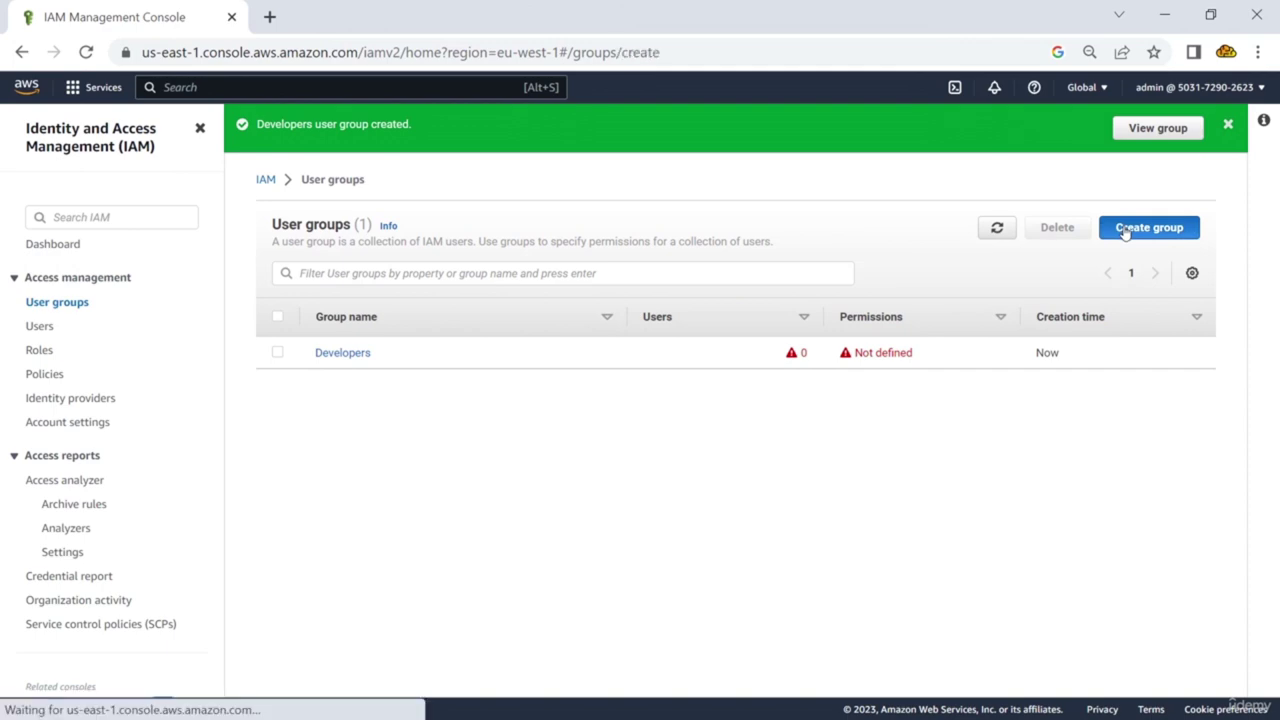
click(391, 306)
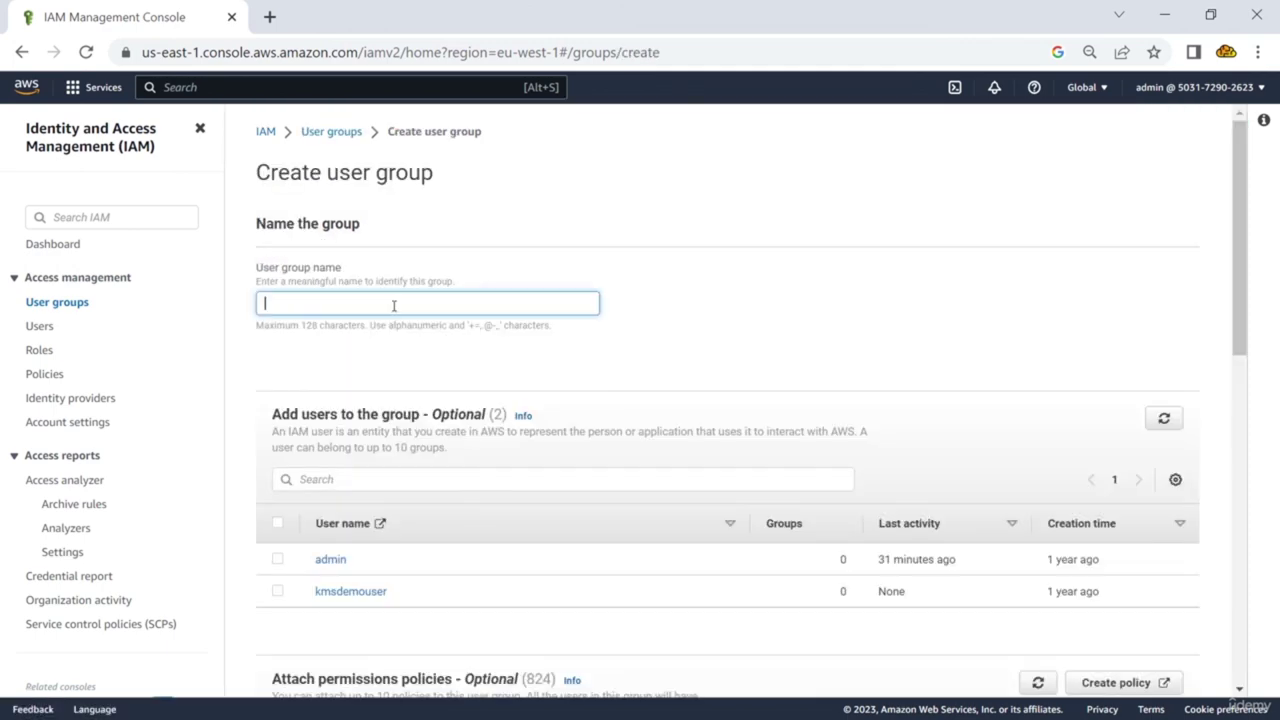
text(QA)
scroll(443, 314, down, 12)
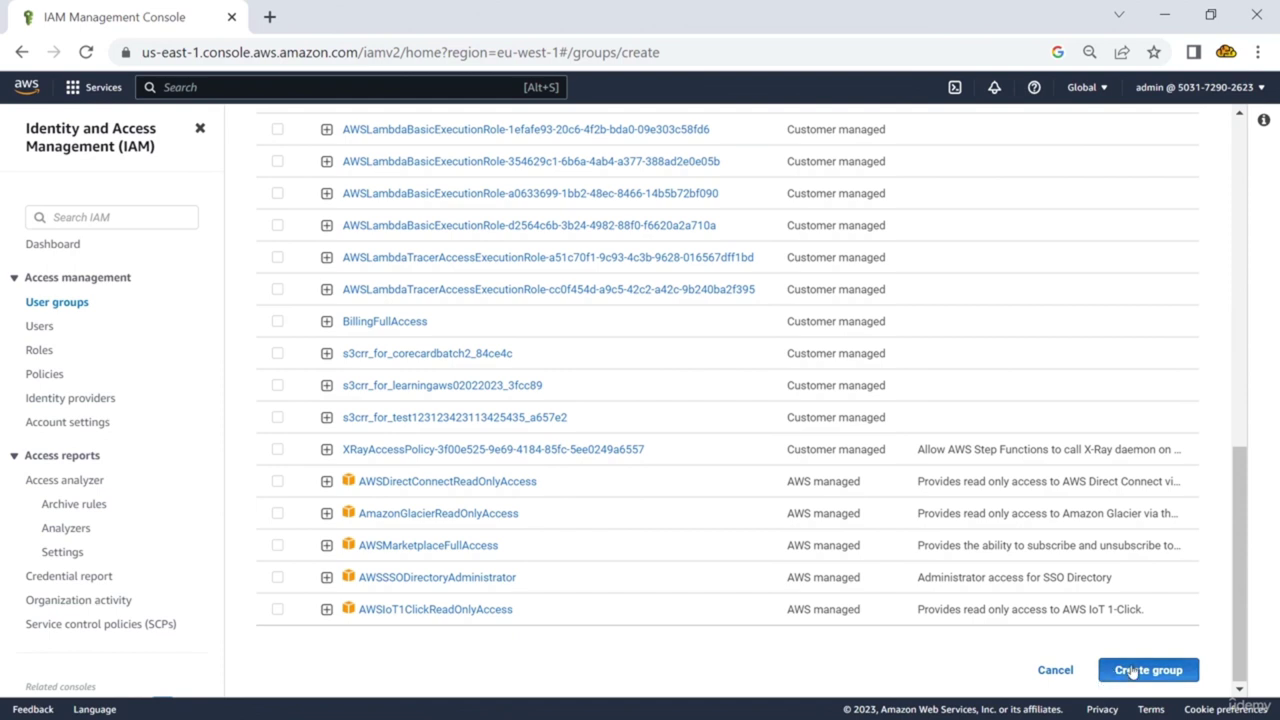
click(1140, 671)
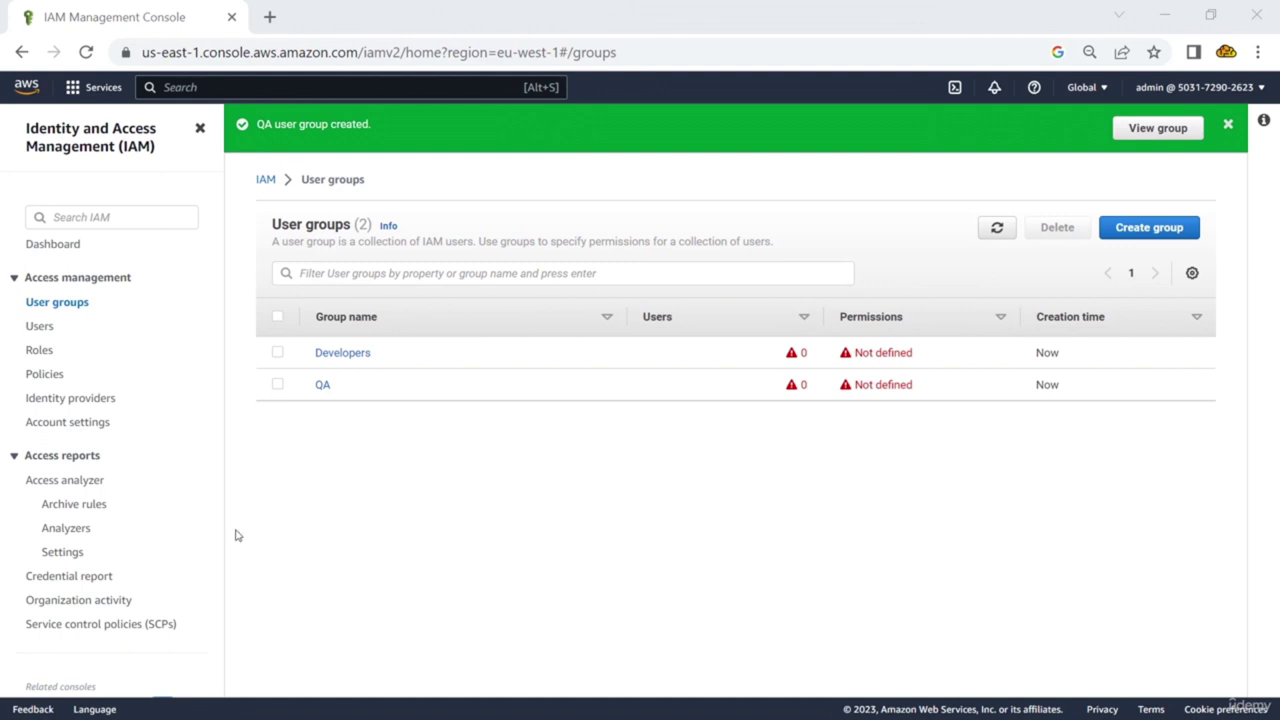
click(52, 332)
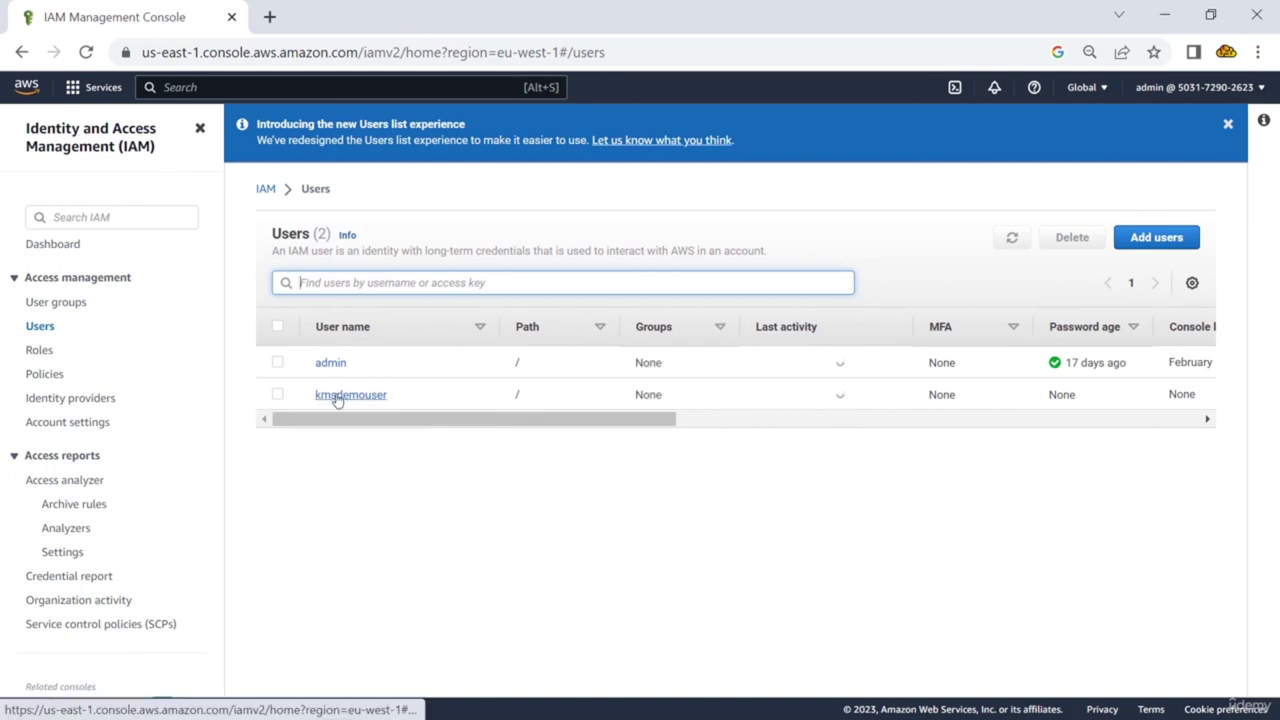
Add user d1 with console access and a custom password requiring no reset at sign-in.
click(1188, 244)
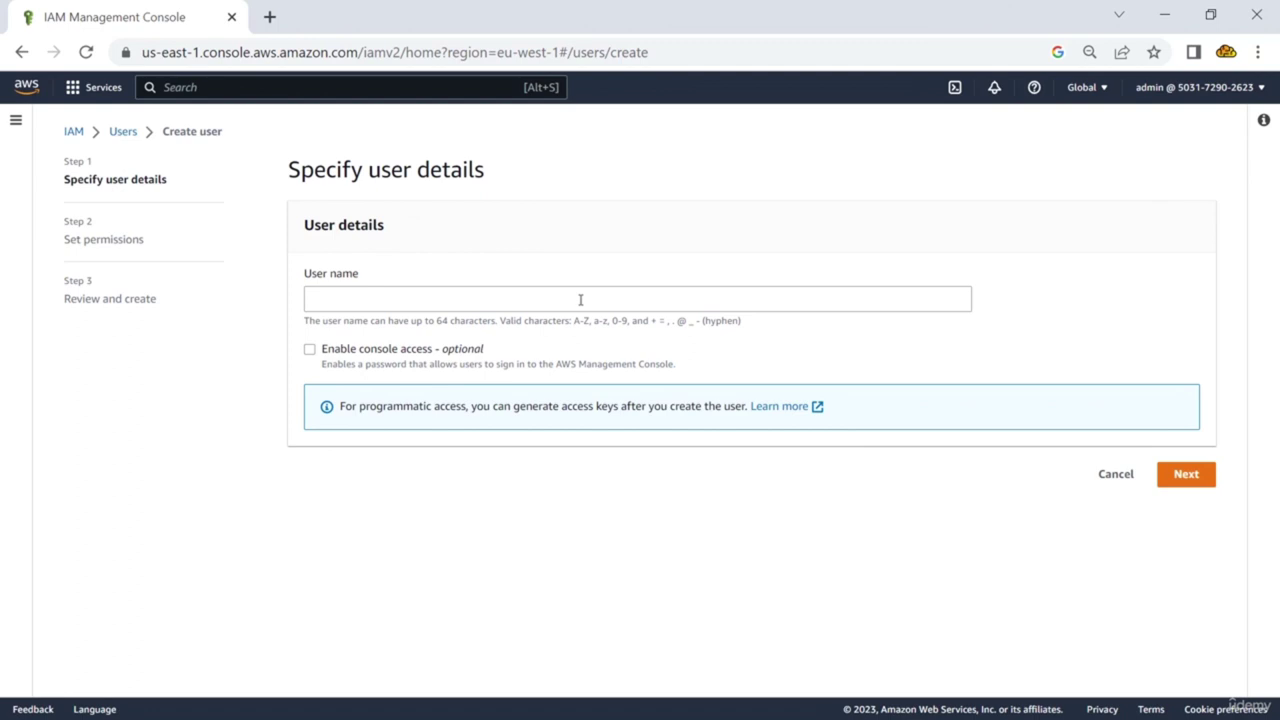
click(580, 299)
text(d1)
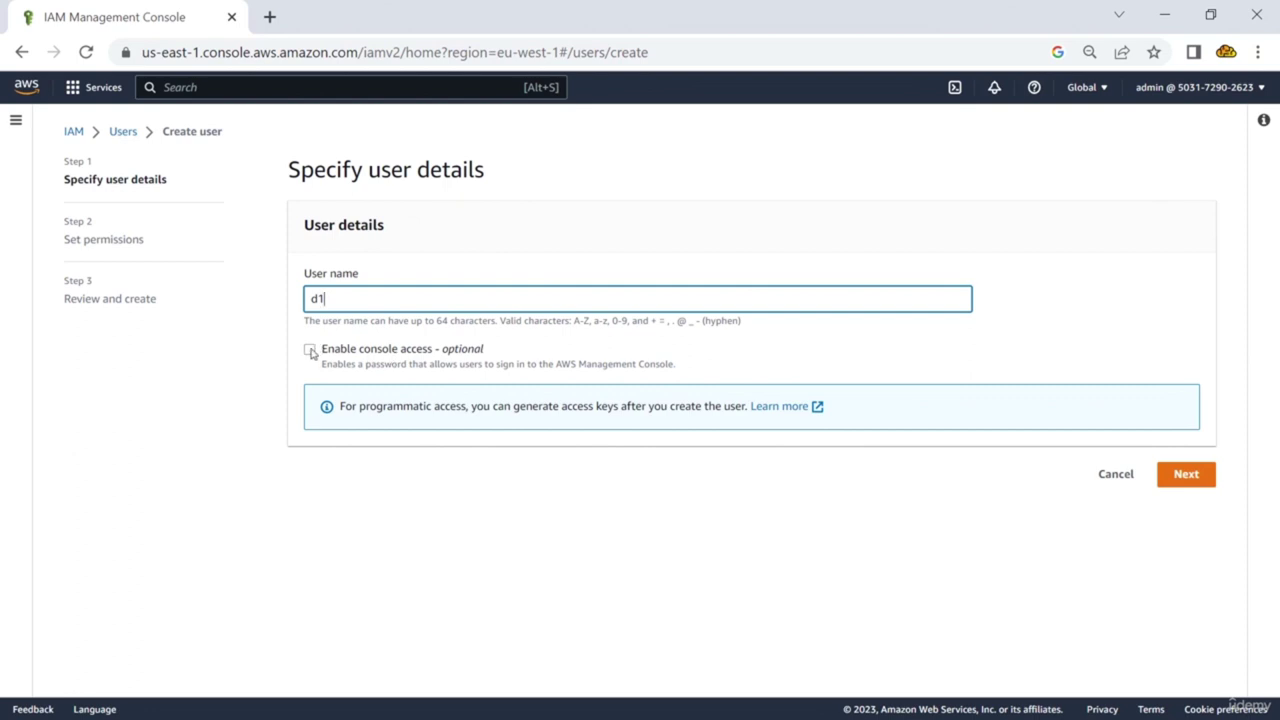
click(310, 350)
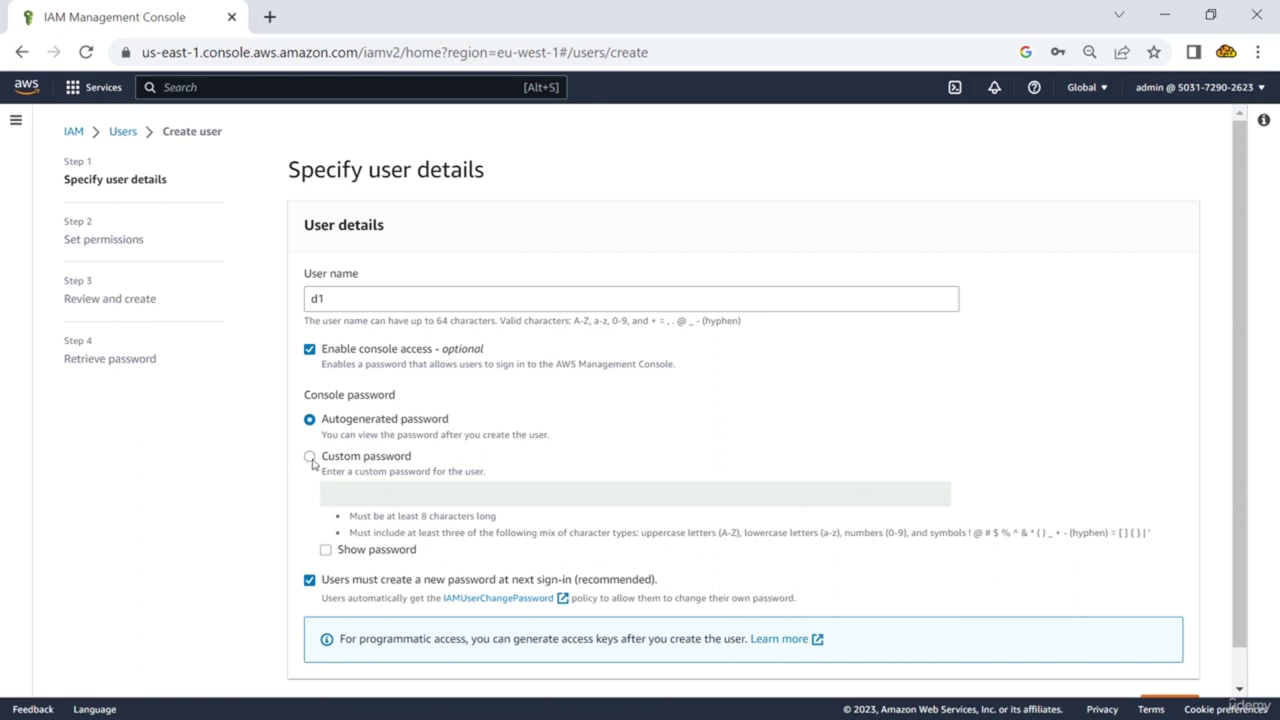
click(310, 457)
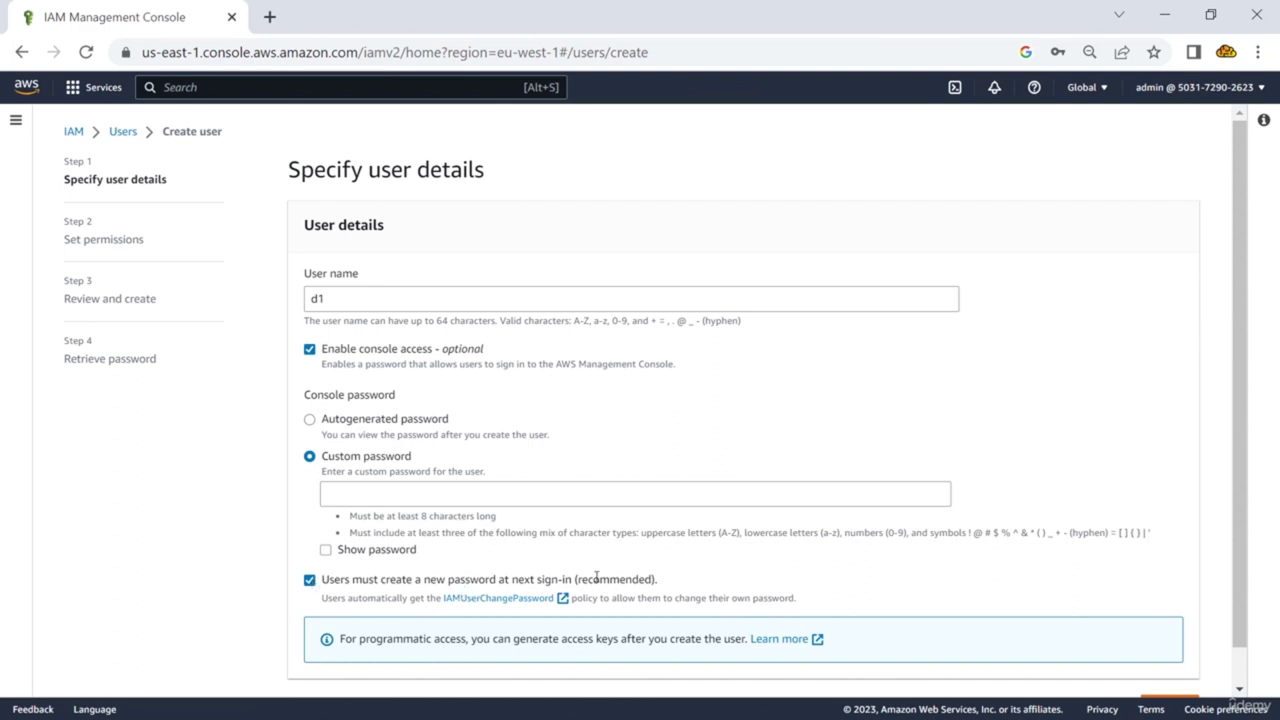
click(310, 580)
click(354, 495)
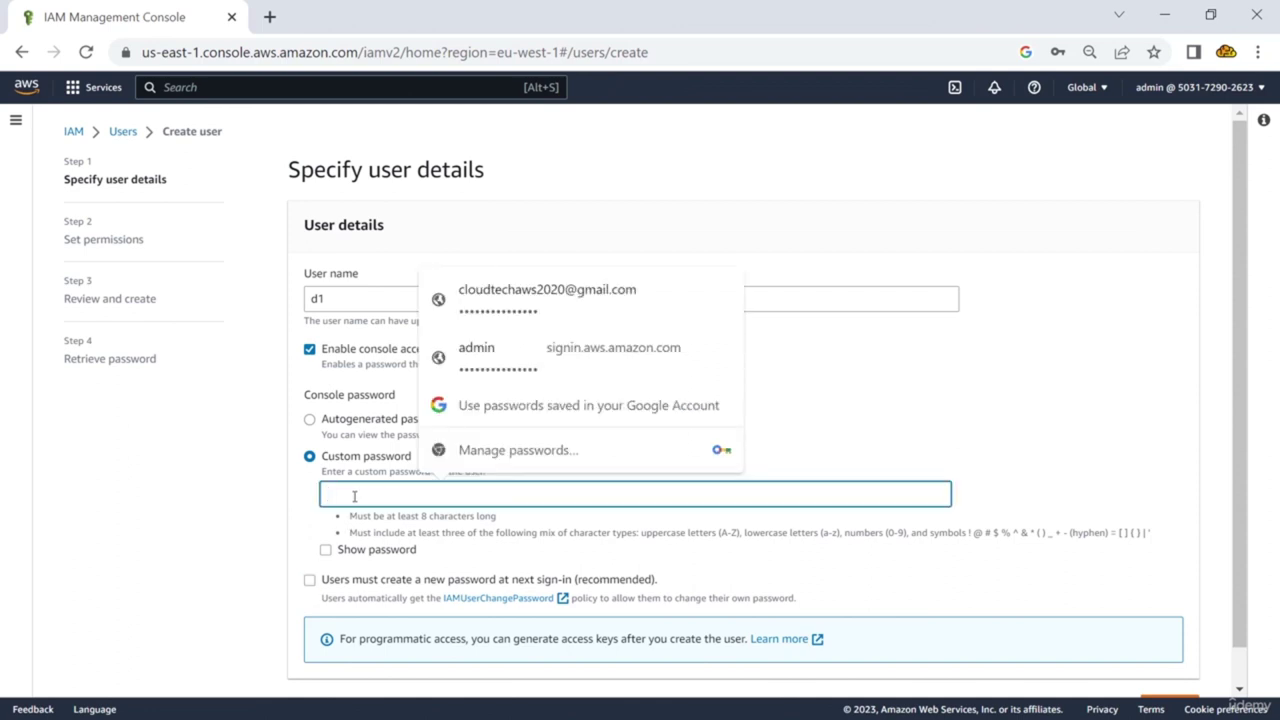
text(•••••••)
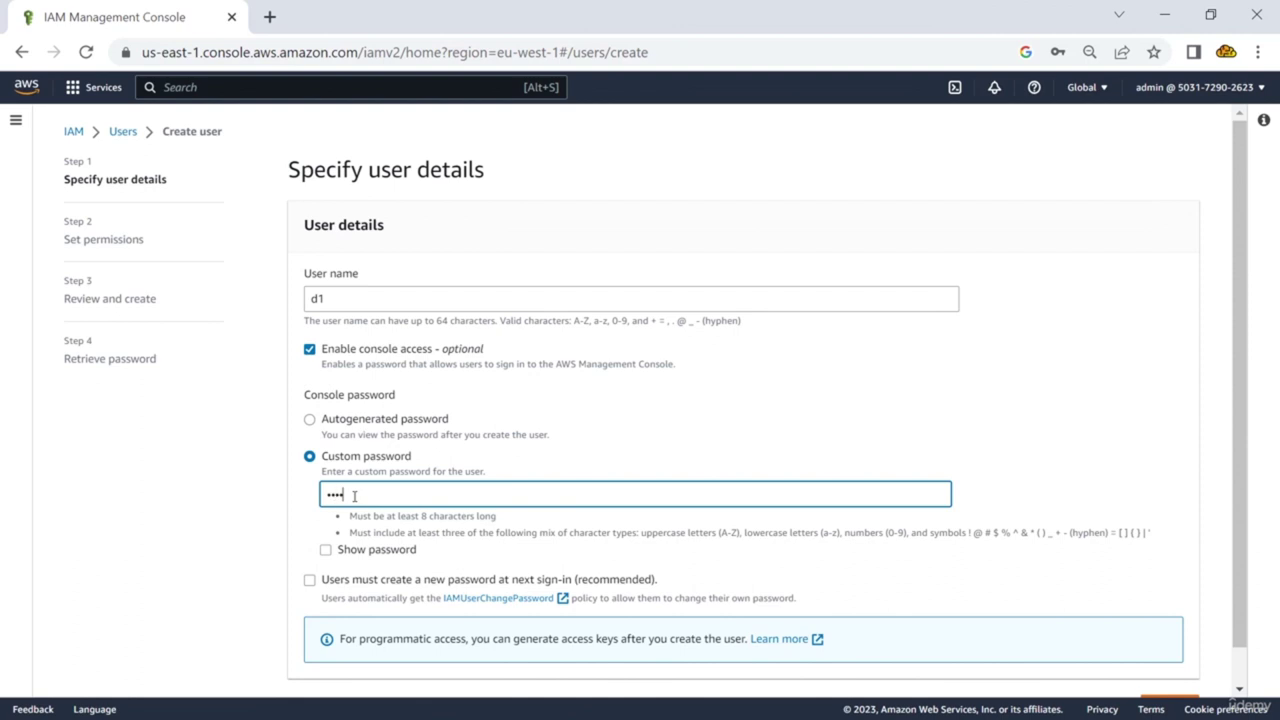
text(•)
scroll(590, 502, down, 1)
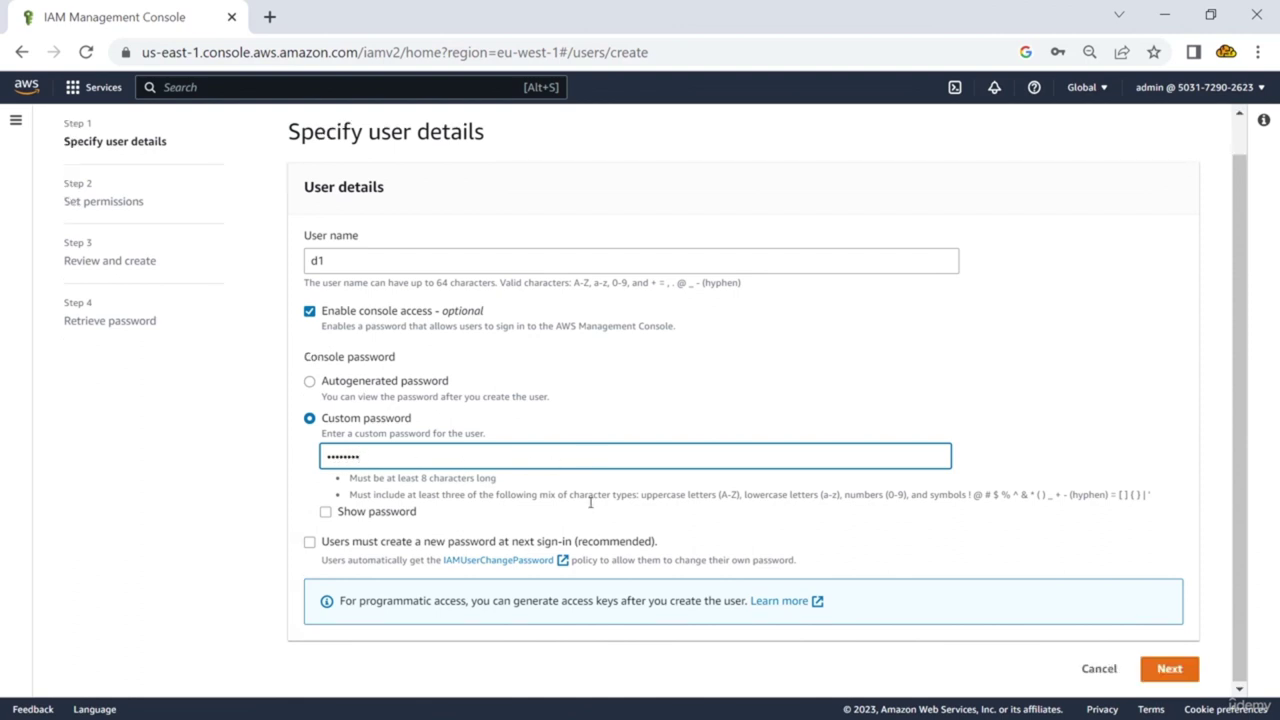
click(1166, 672)
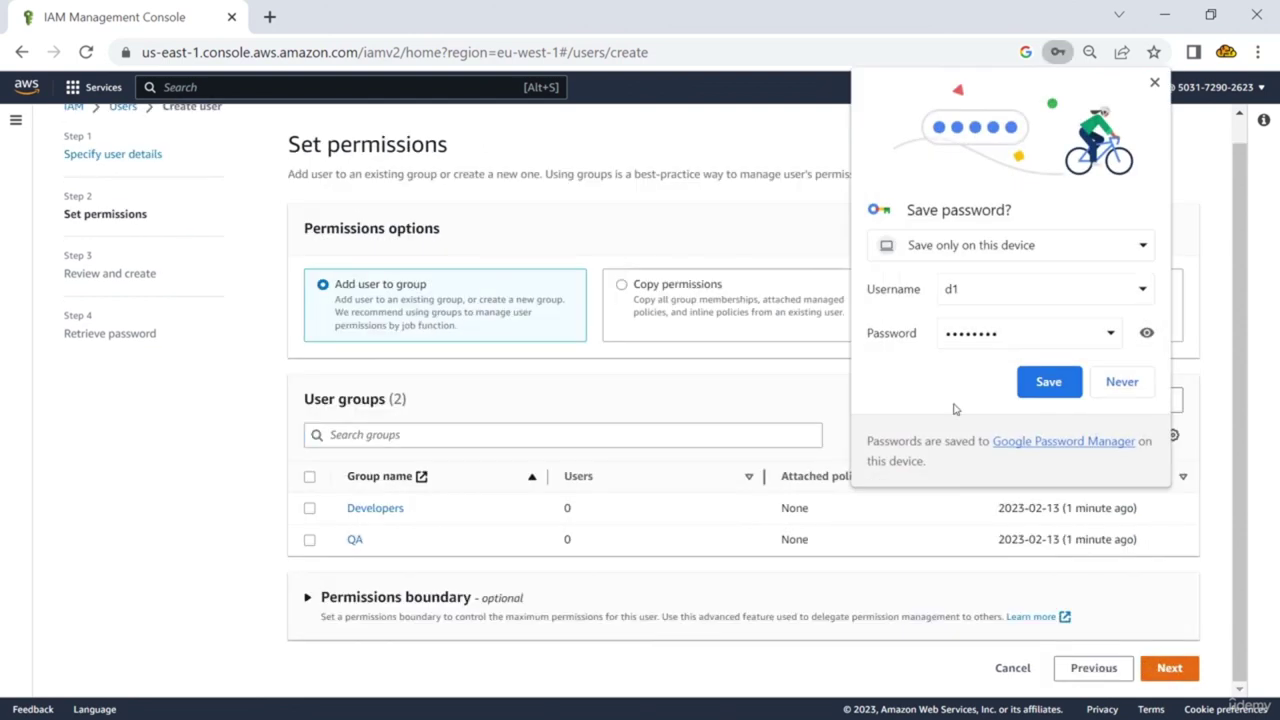
Dismiss the browser's save-password prompt and create user d1 without adding it to any group.
click(1156, 84)
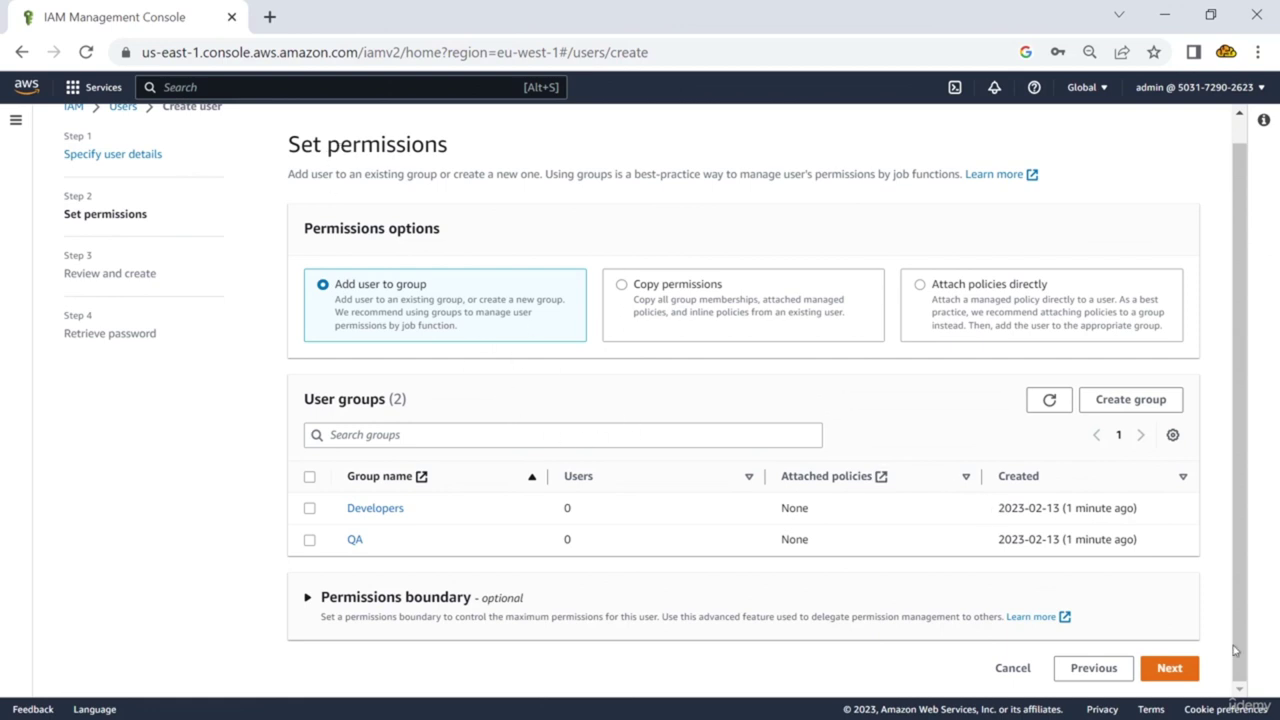
click(1183, 672)
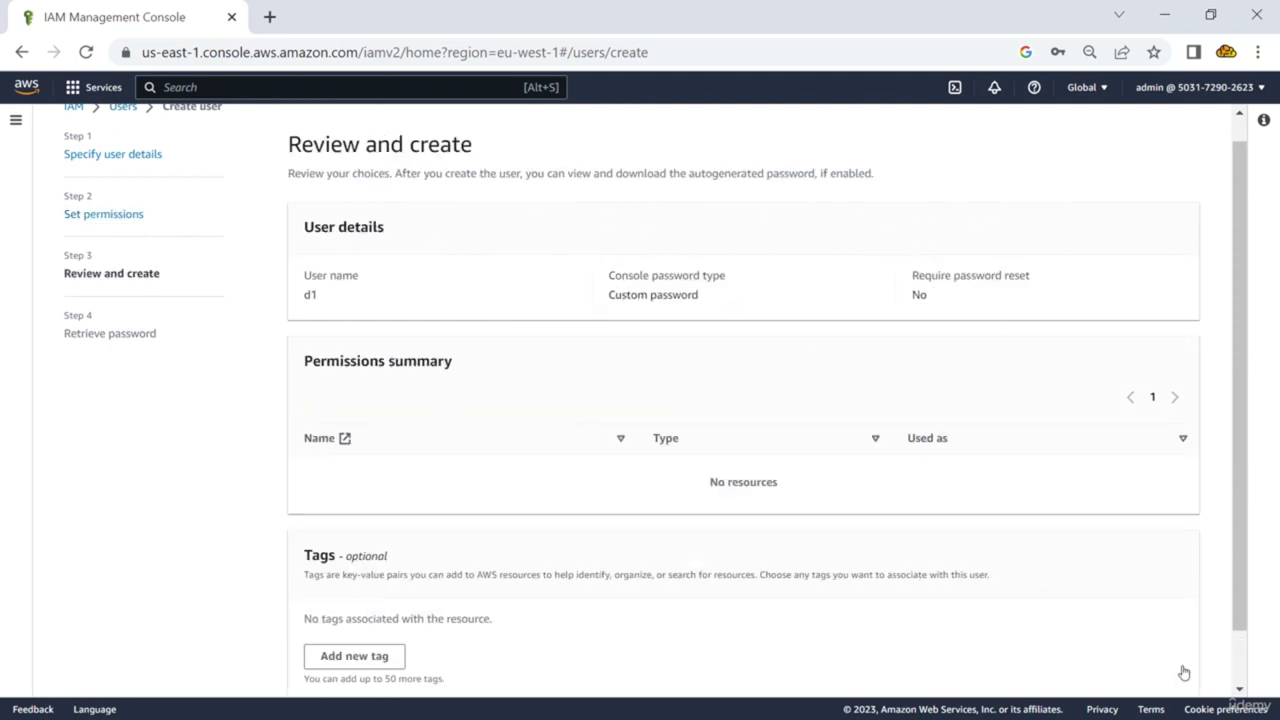
scroll(660, 379, down, 1)
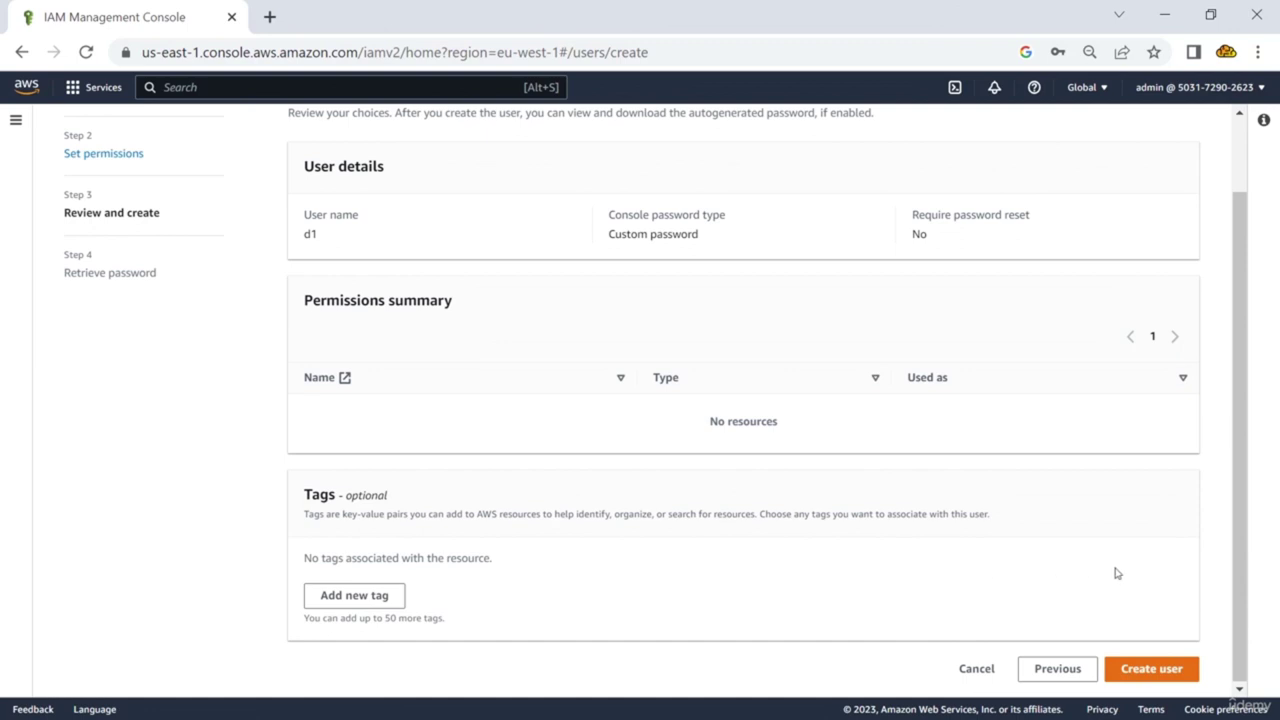
click(1153, 670)
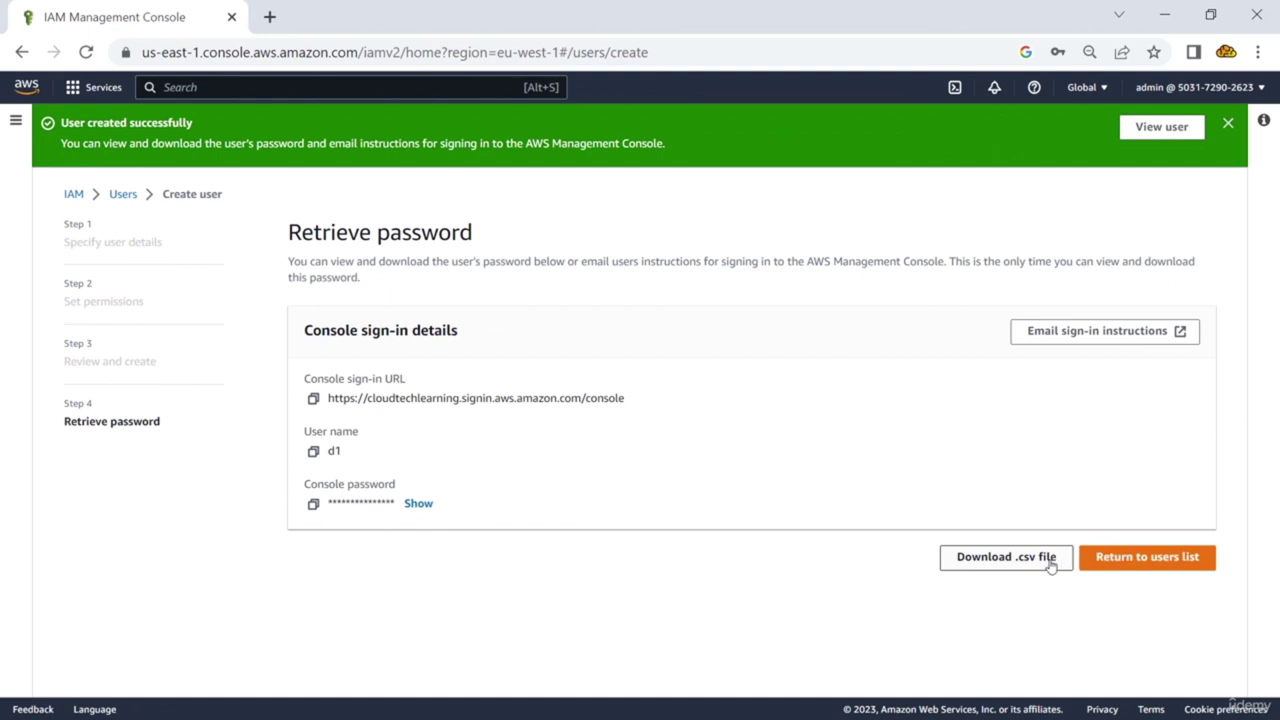
Open a new Chrome incognito window and copy d1's console sign-in URL.
click(1258, 52)
click(1172, 129)
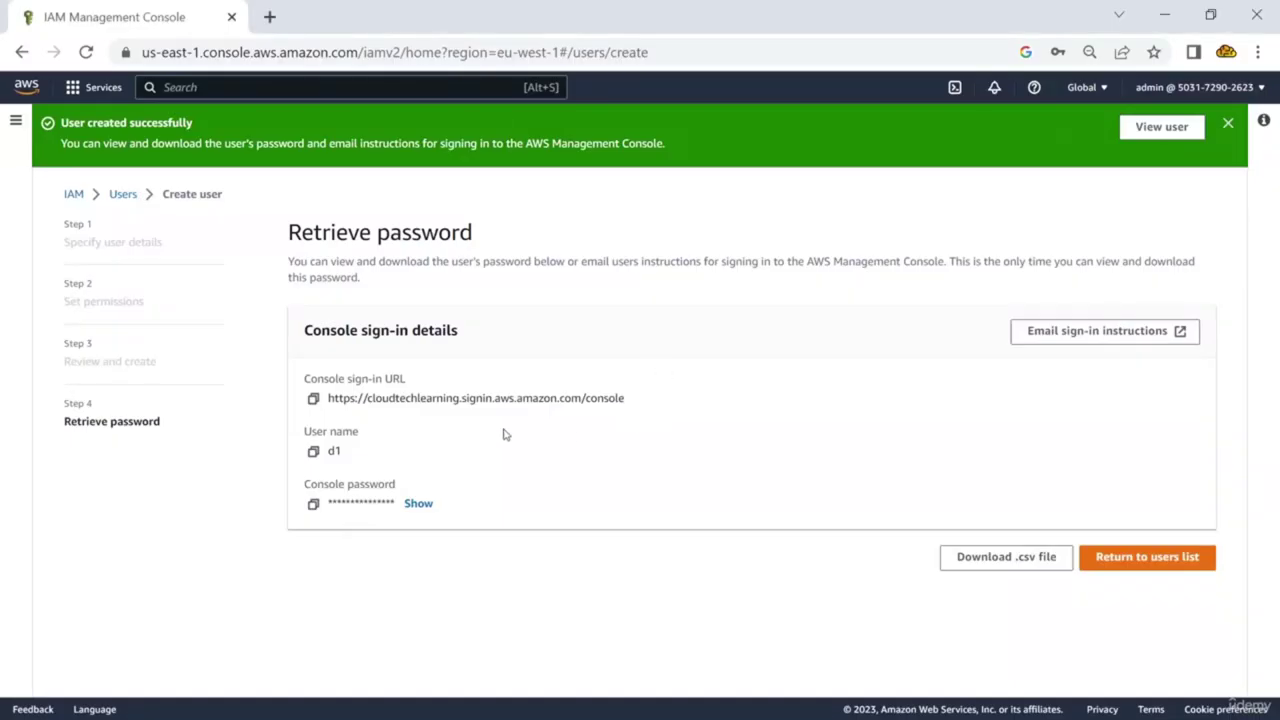
click(313, 398)
Load the copied sign-in URL in the incognito window and sign in as d1 with its password.
key(alt+Tab)
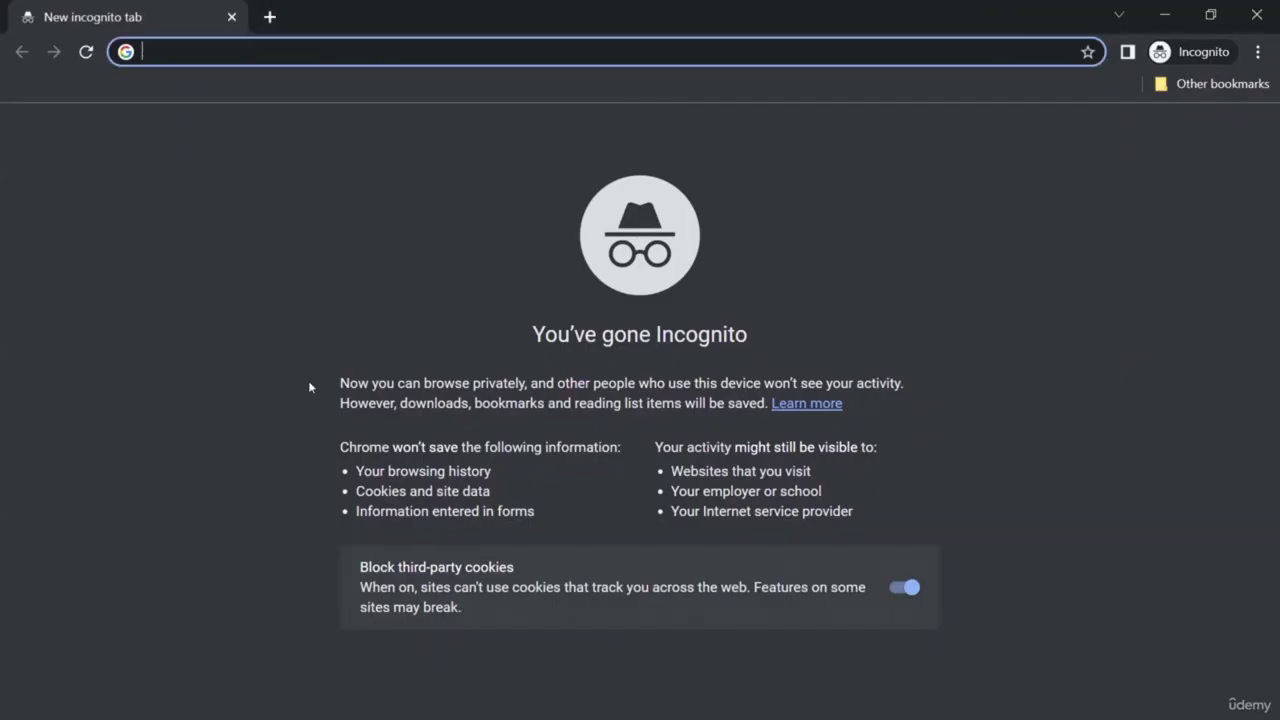
key(ctrl+v)
key(Return)
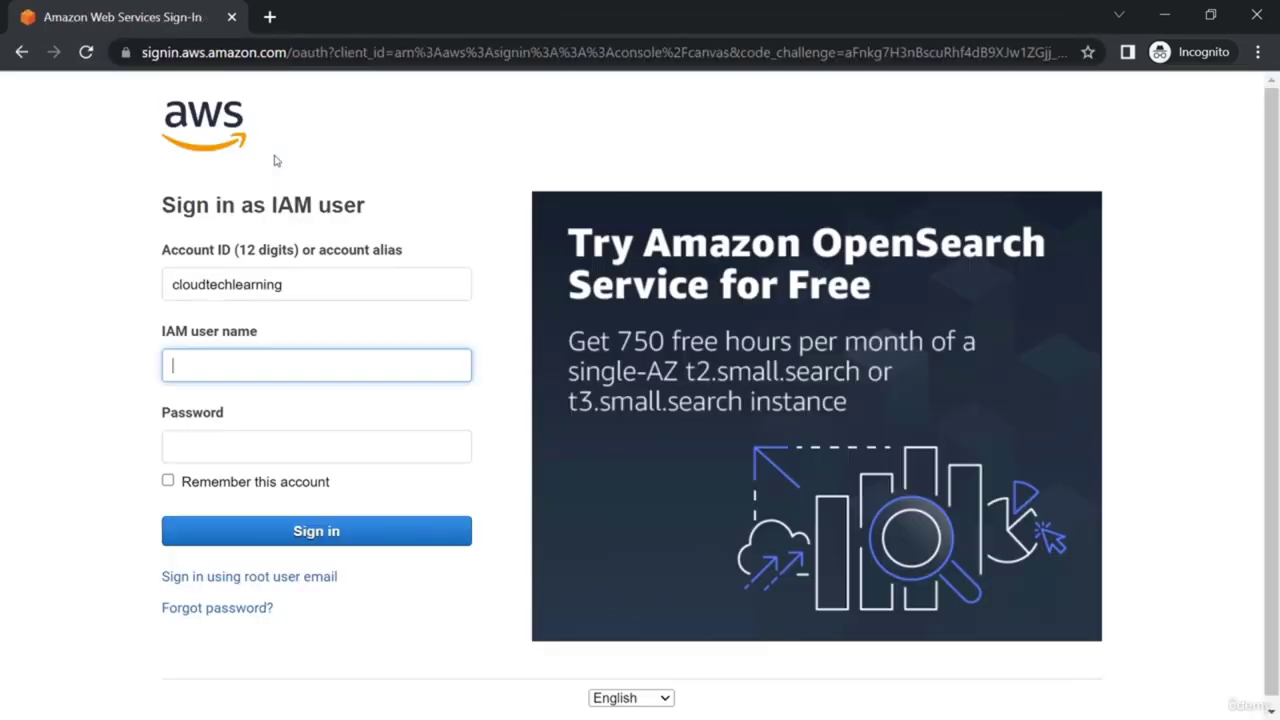
text(d1)
key(Tab)
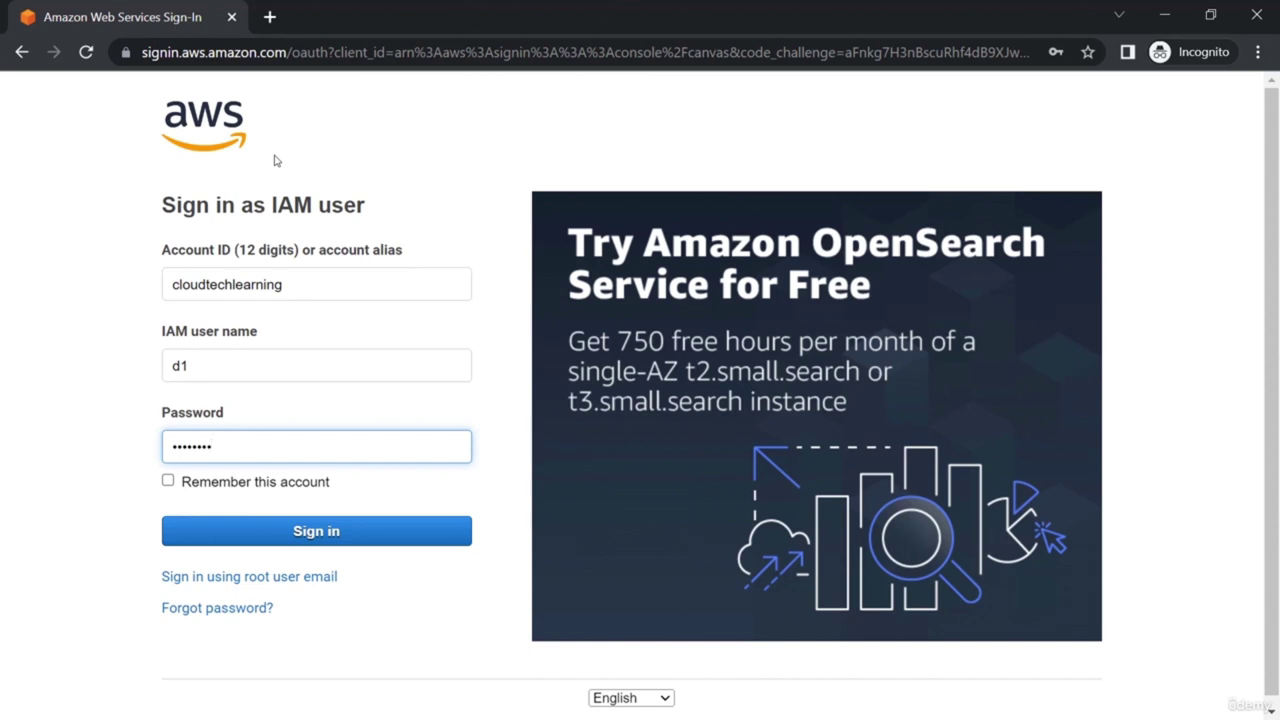
click(294, 531)
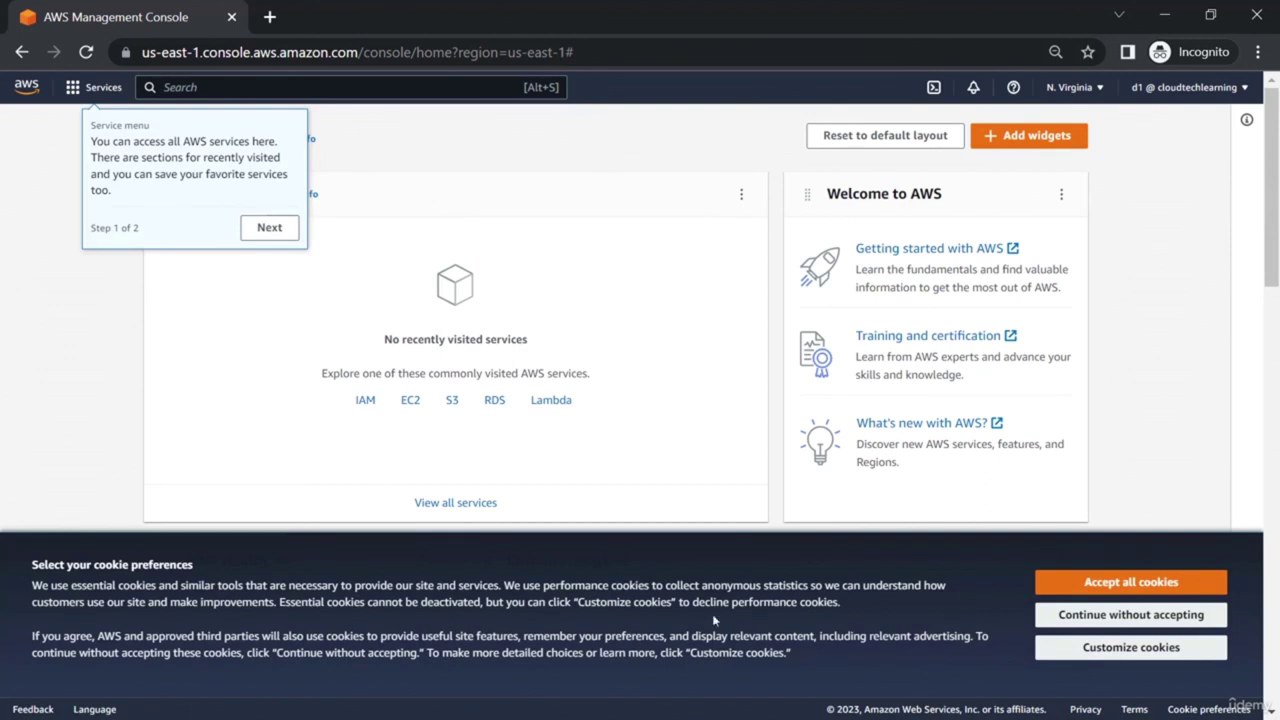
As d1, accept the cookie notice, open S3, and confirm the signed-in IAM user.
click(1127, 588)
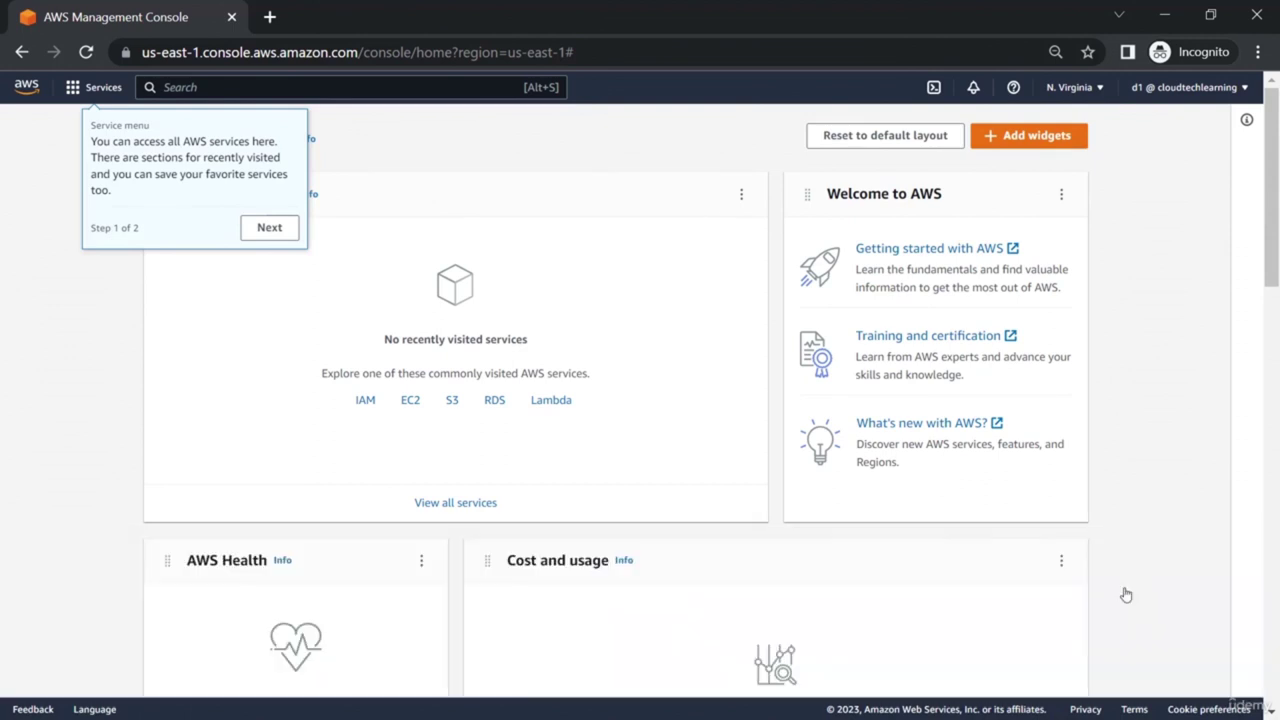
click(453, 403)
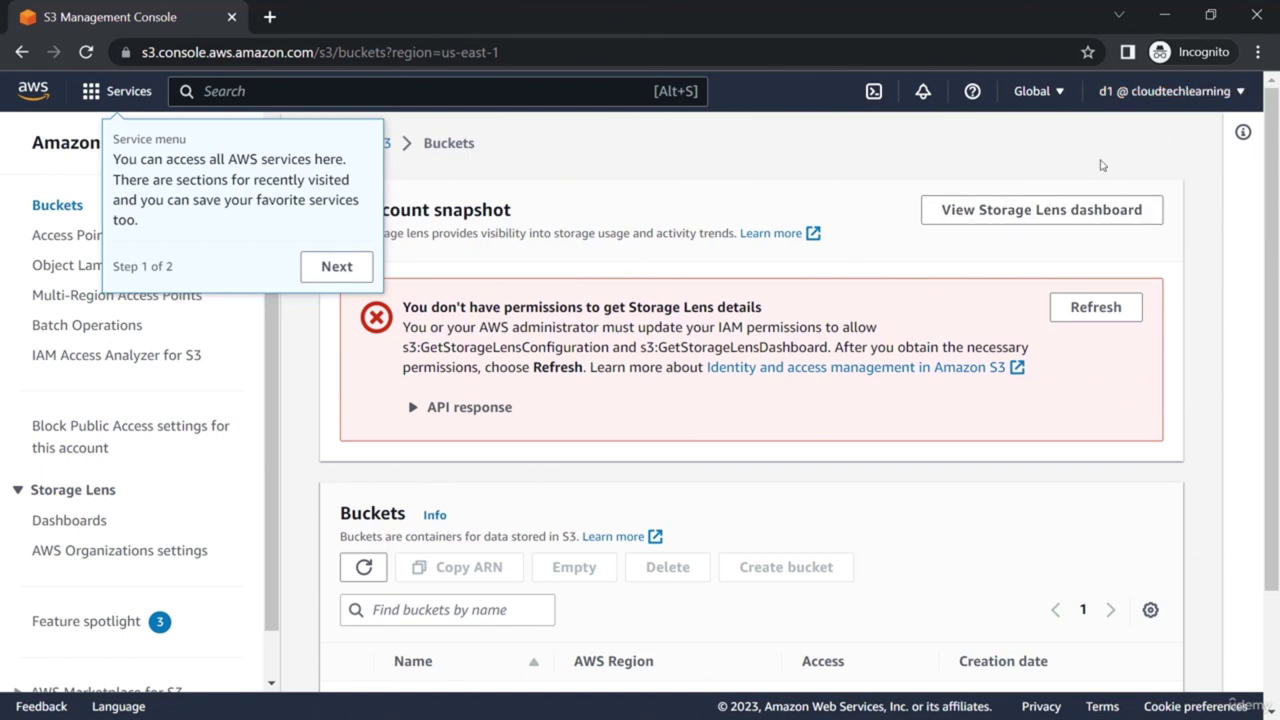
click(1137, 93)
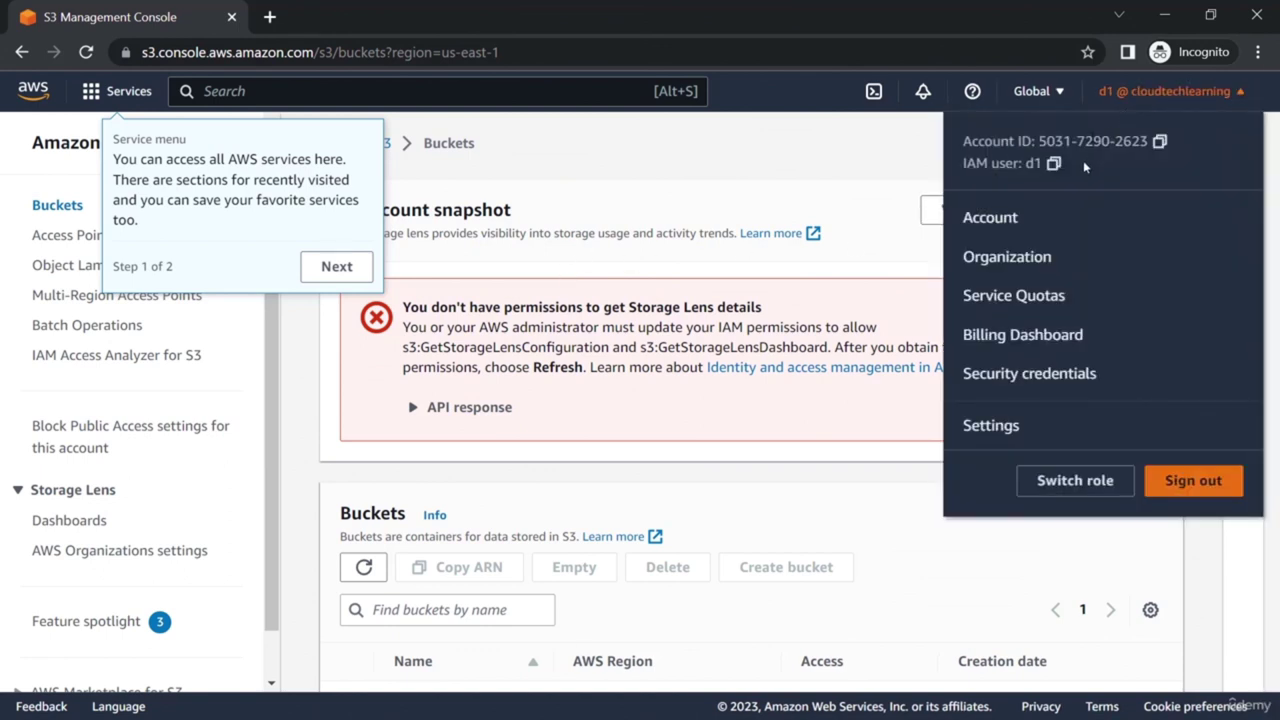
click(872, 173)
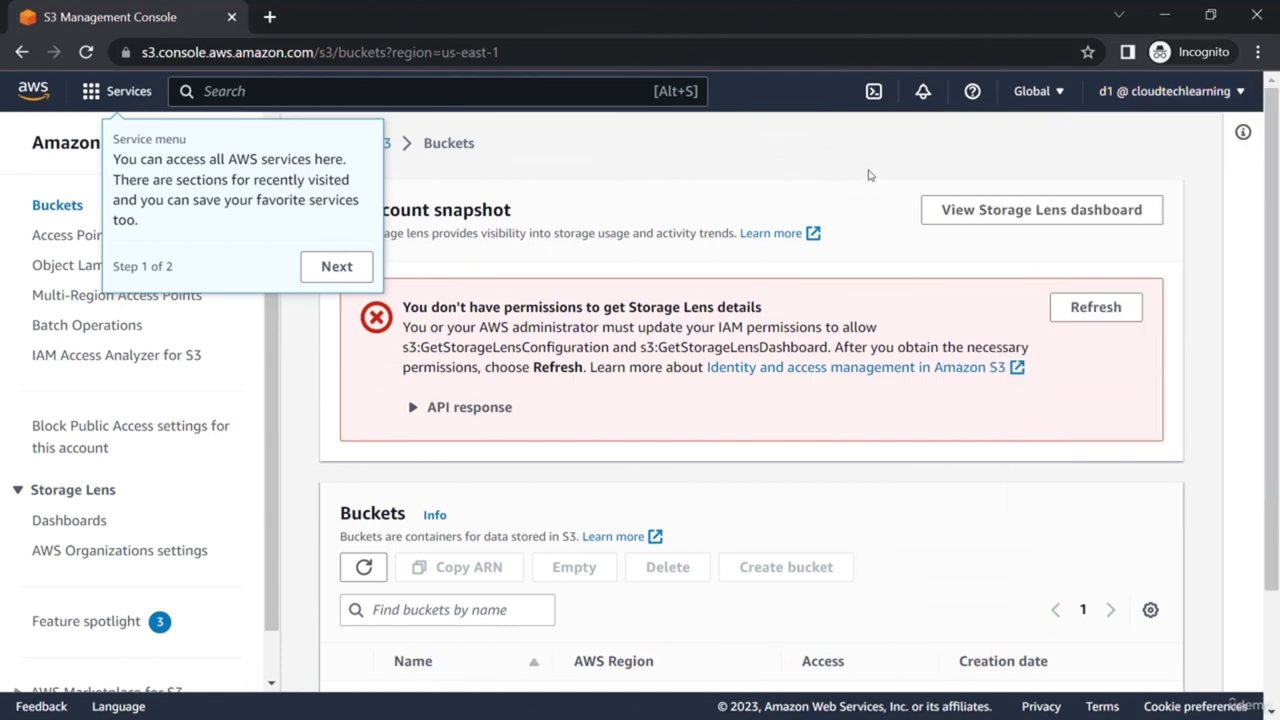
Close the incognito window, review the Users list and business requirement slide, then open User groups.
click(1256, 16)
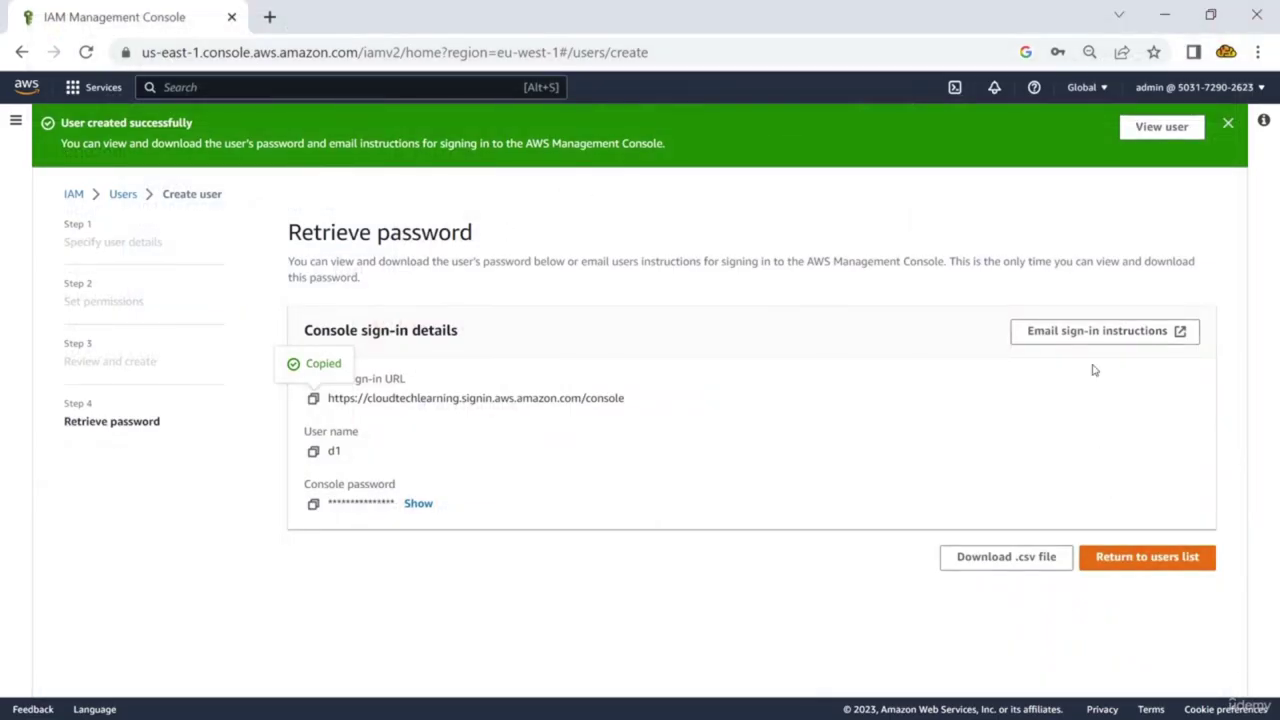
click(1198, 133)
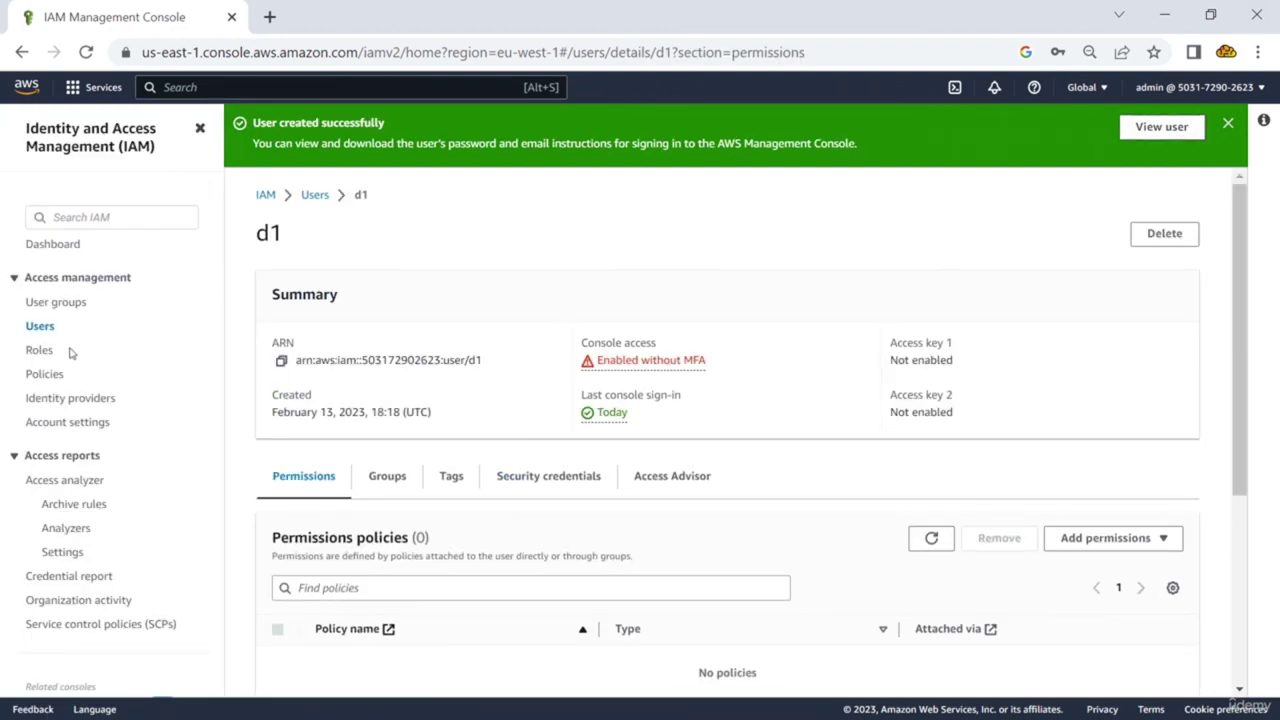
click(42, 328)
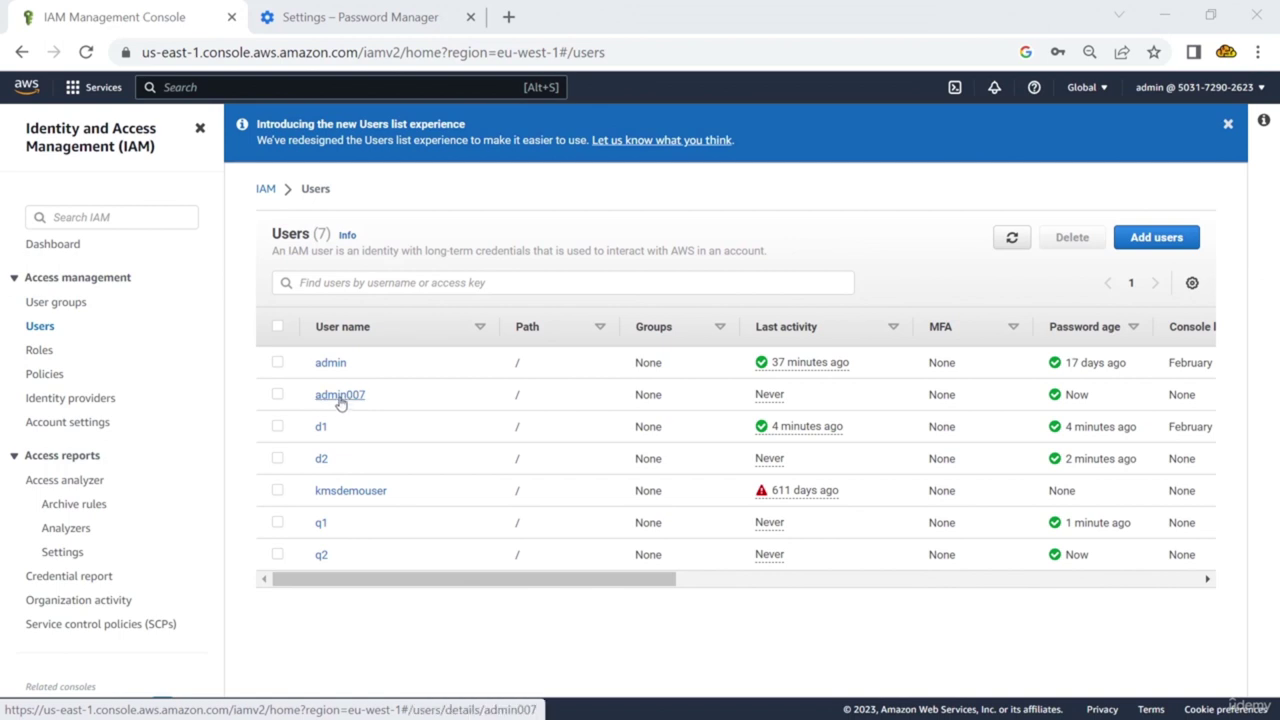
key(alt+Tab)
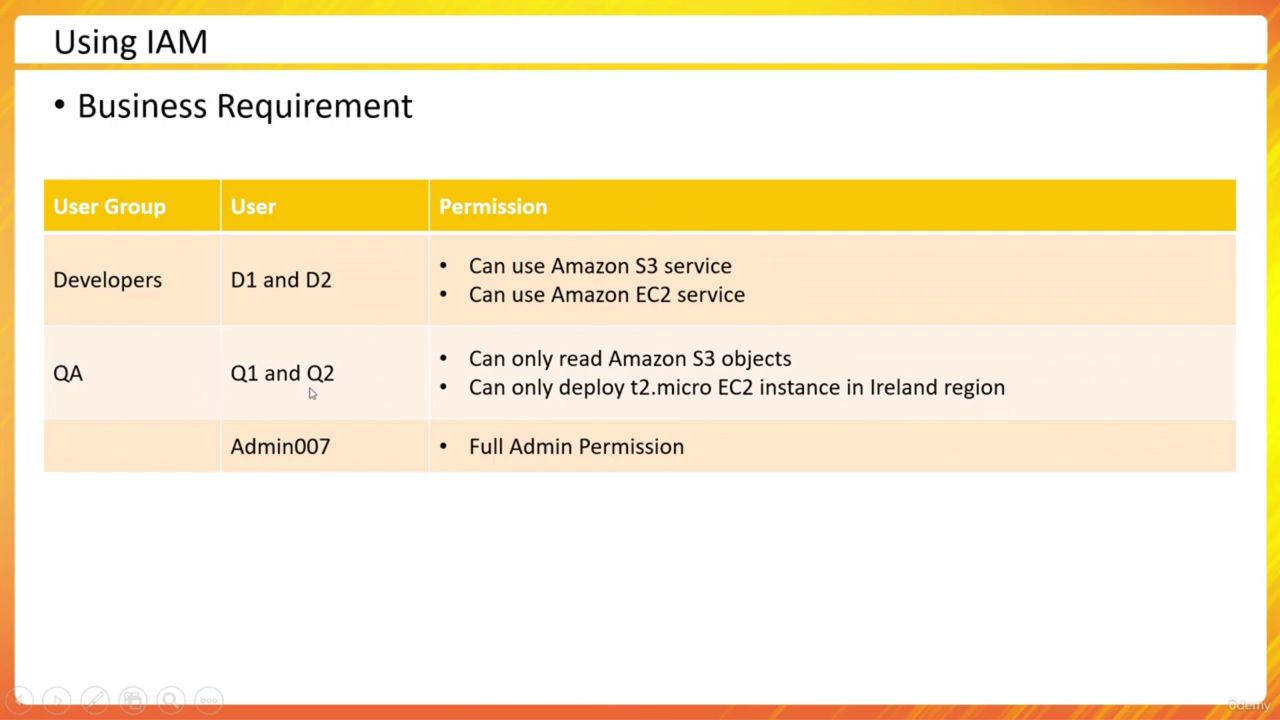
key(alt+Tab)
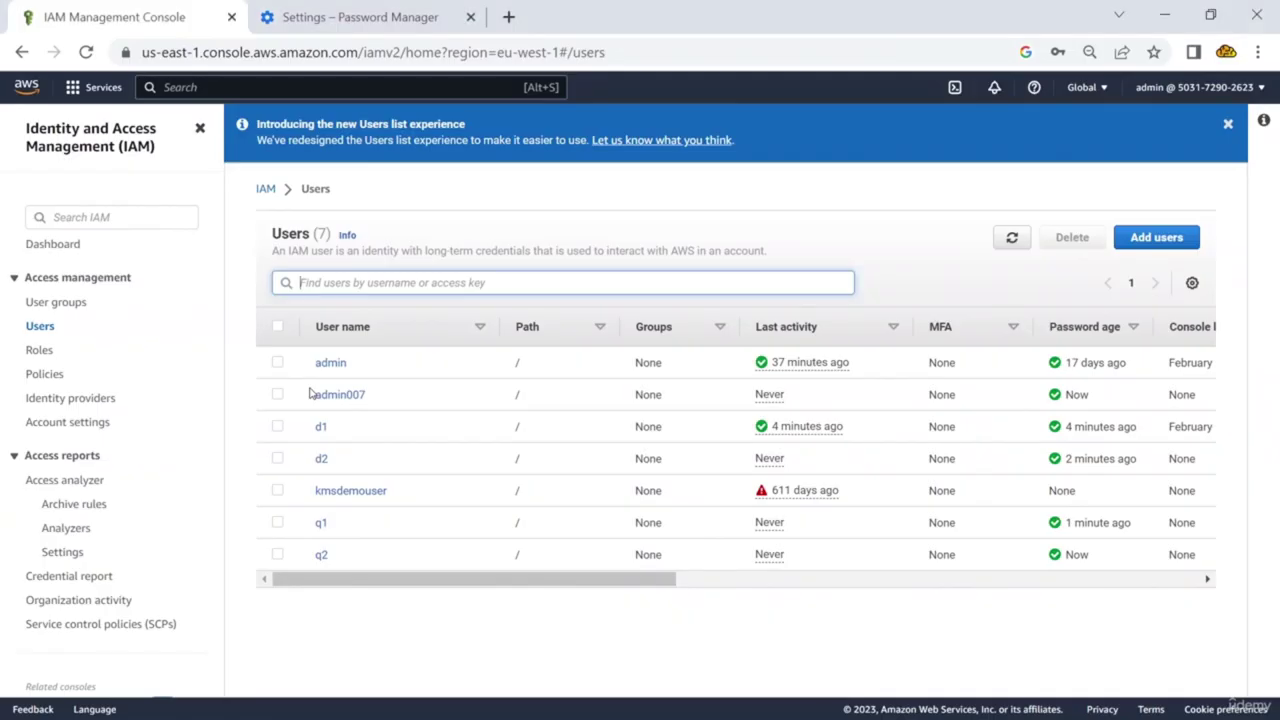
click(78, 306)
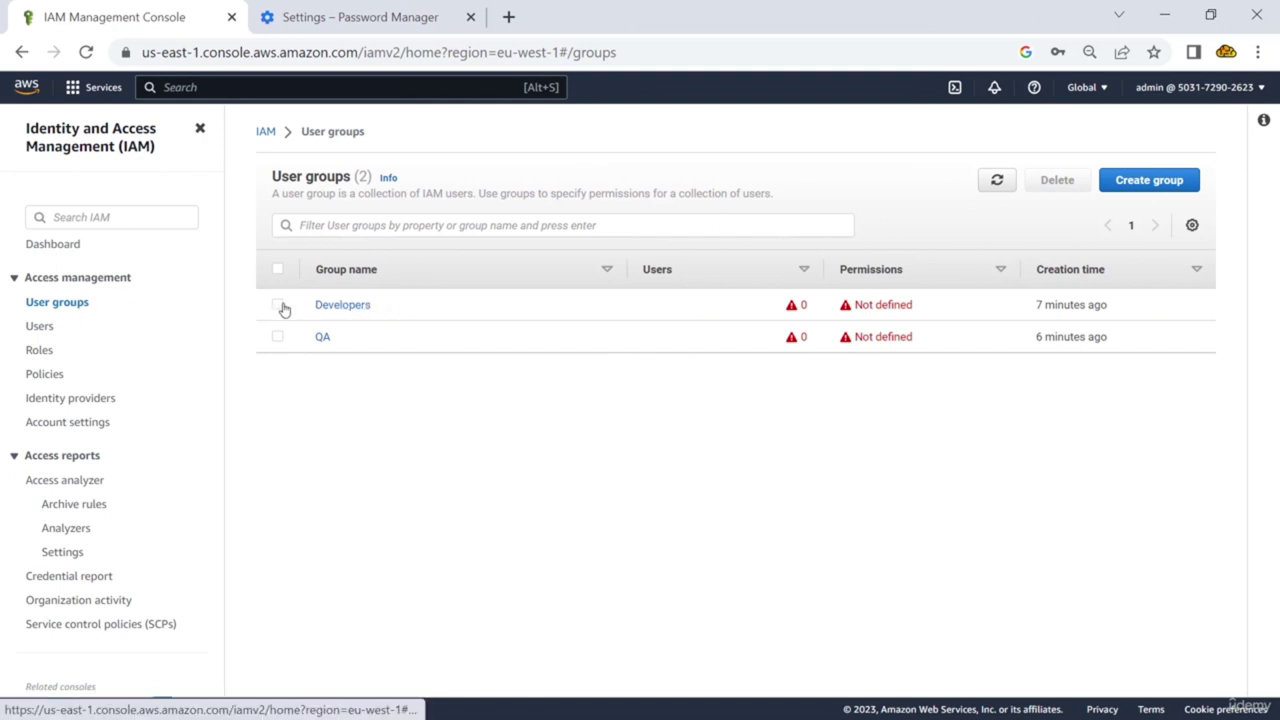
Add users d1 and d2 to the Developers group.
click(345, 306)
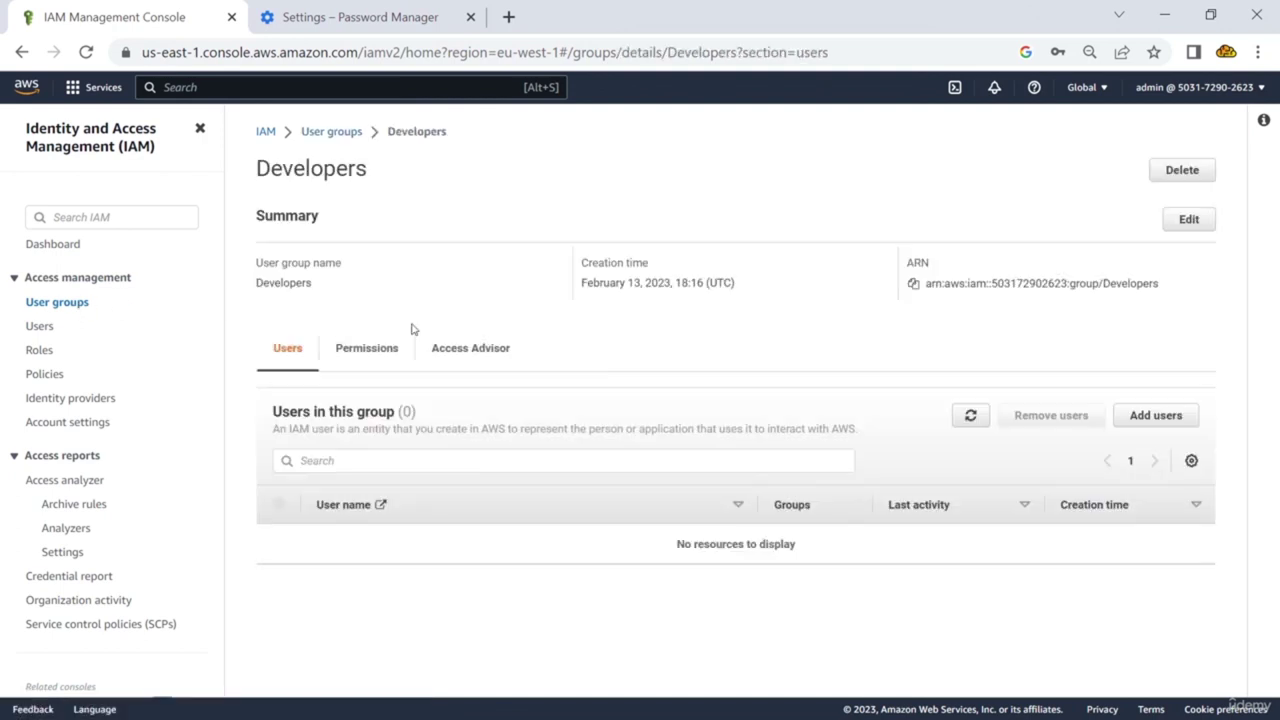
click(1157, 418)
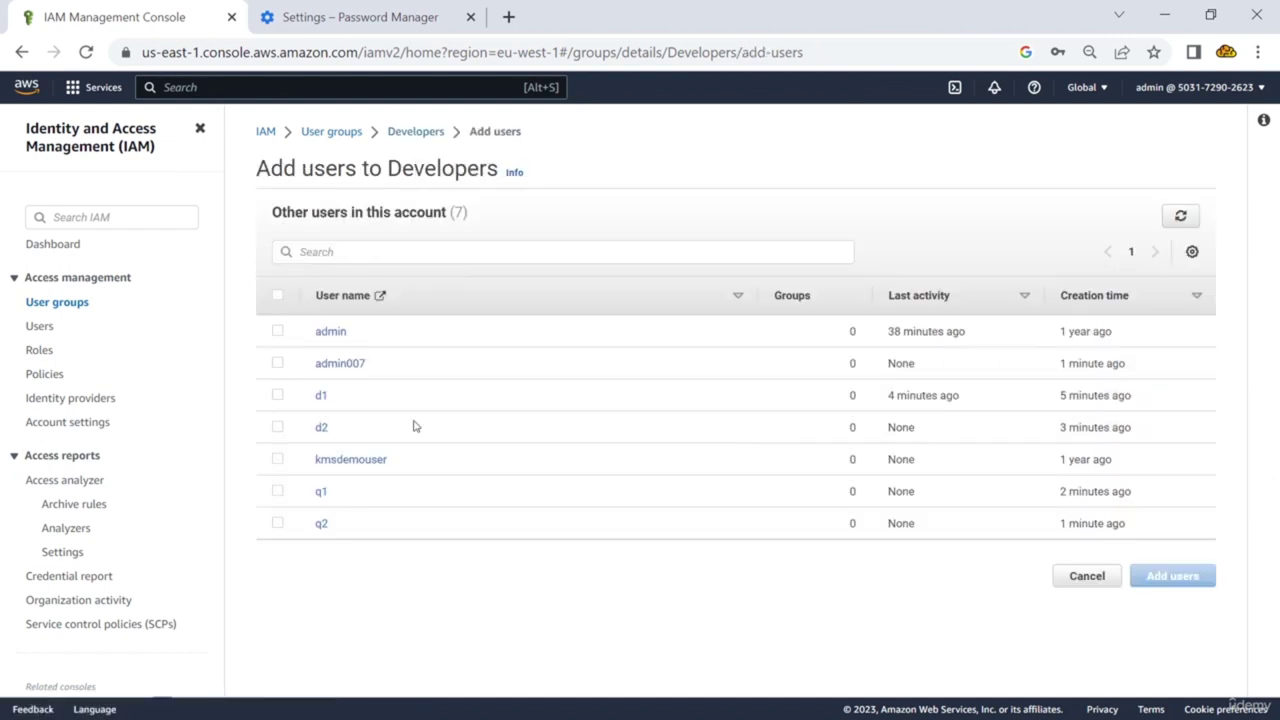
click(281, 397)
click(279, 428)
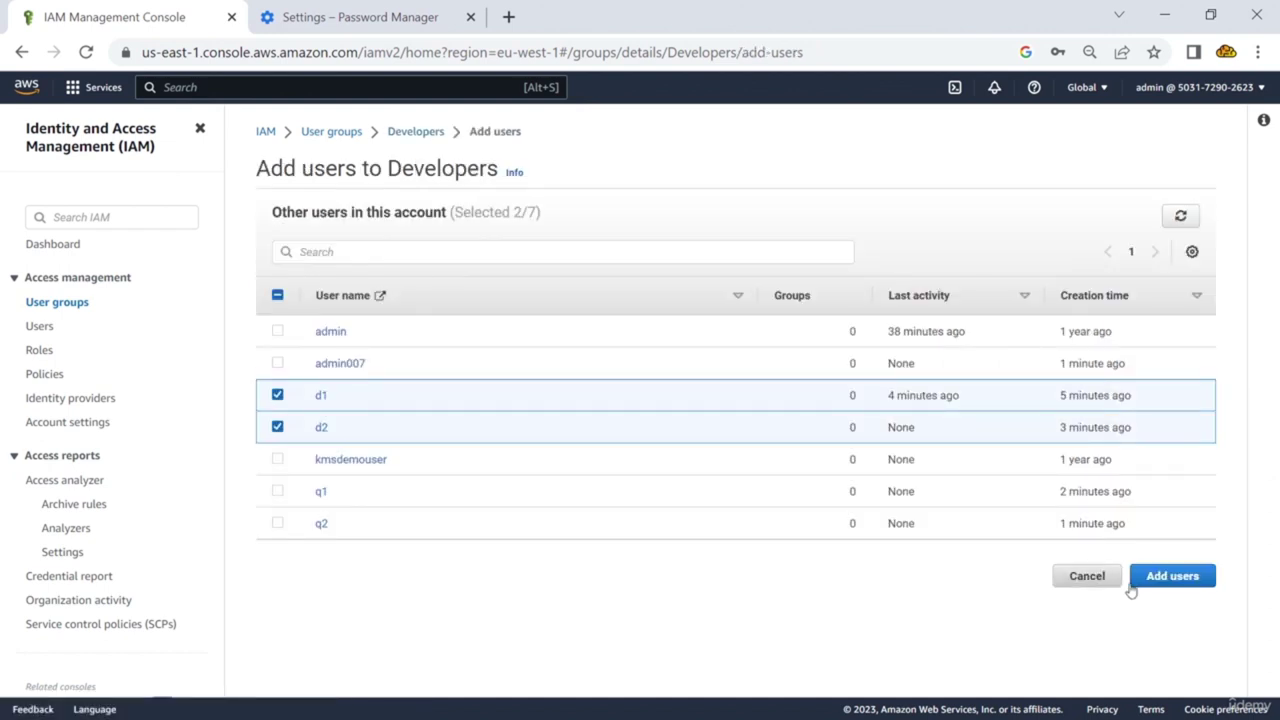
click(1166, 578)
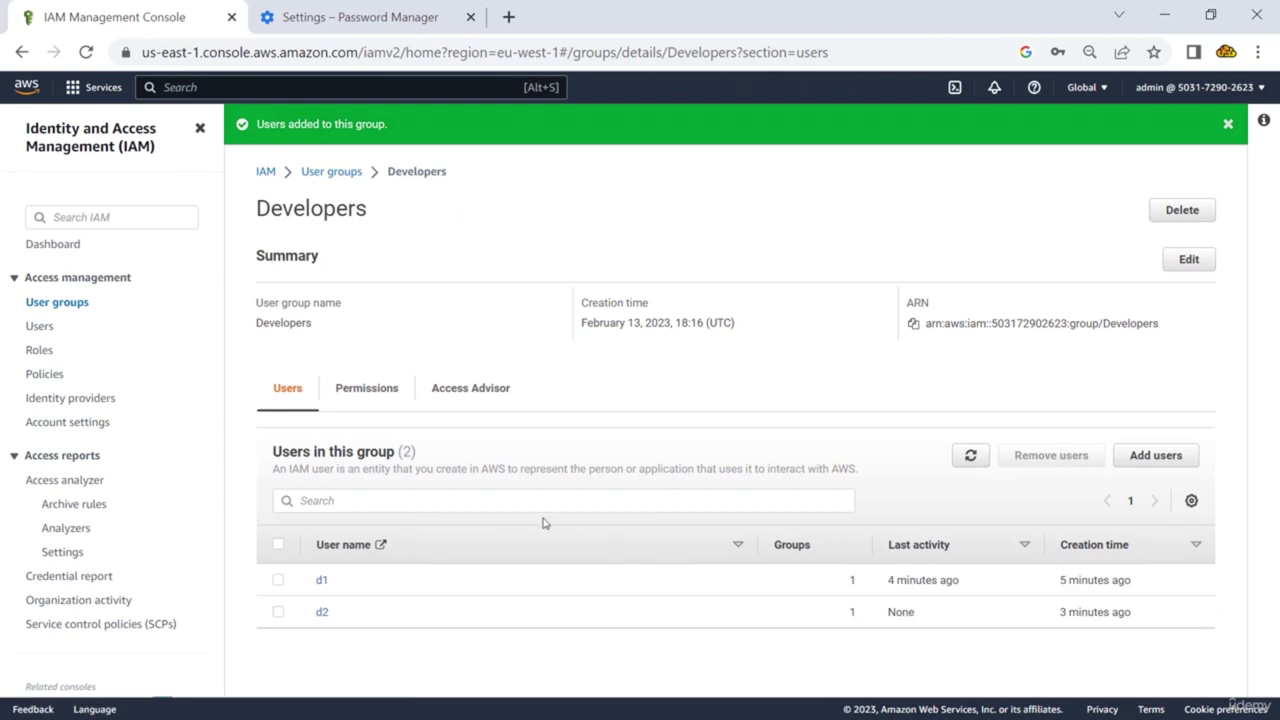
Add users q1 and q2 to the QA group and recheck the groups' member counts.
click(64, 310)
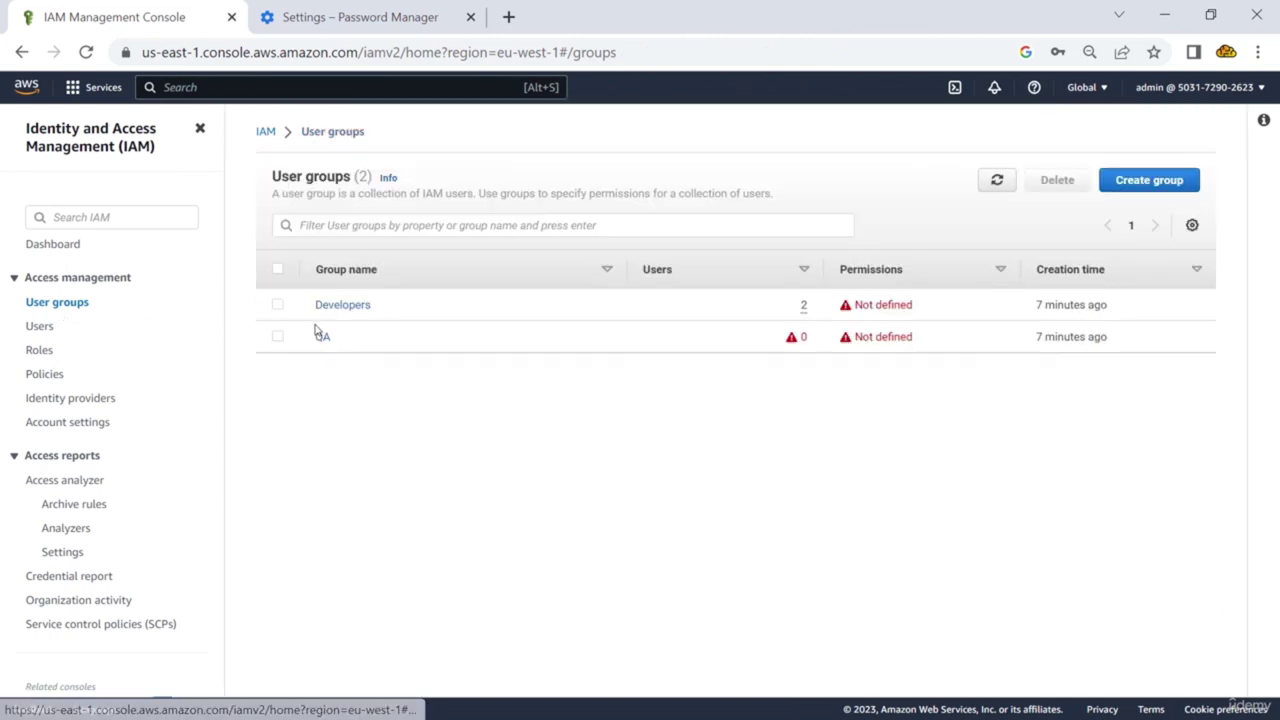
click(325, 337)
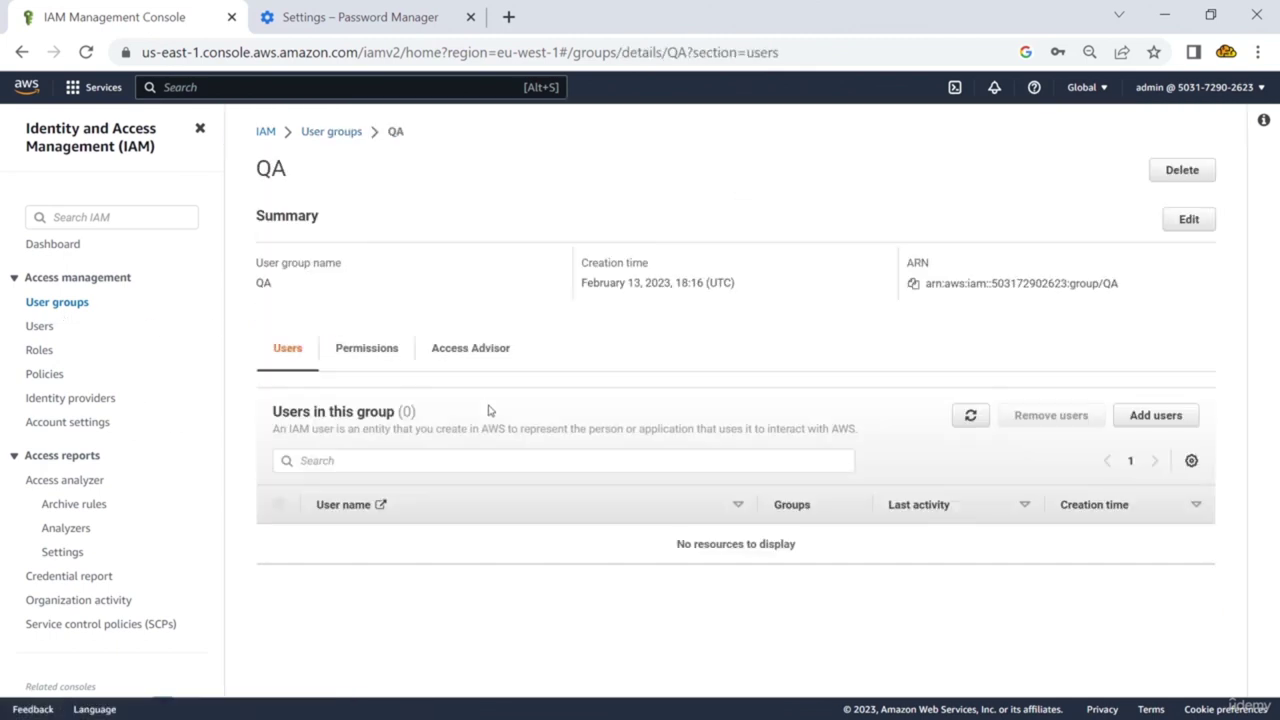
click(1155, 415)
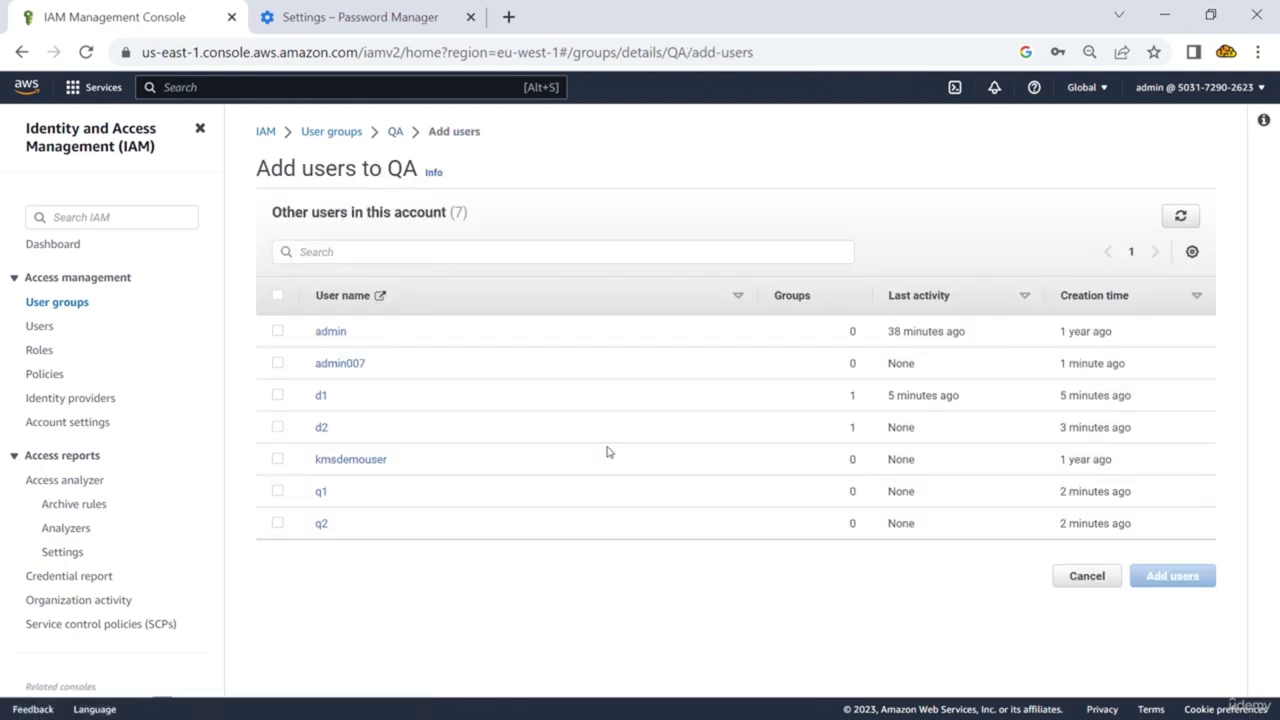
click(277, 491)
click(280, 523)
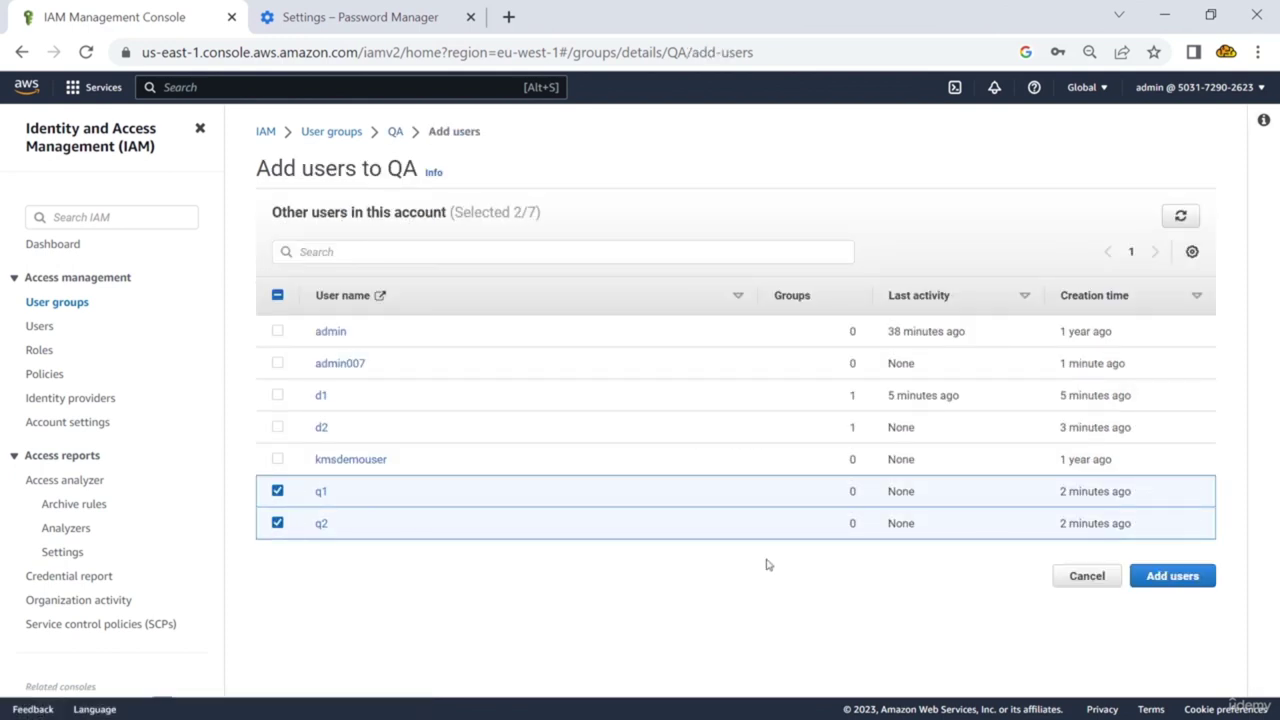
click(1150, 576)
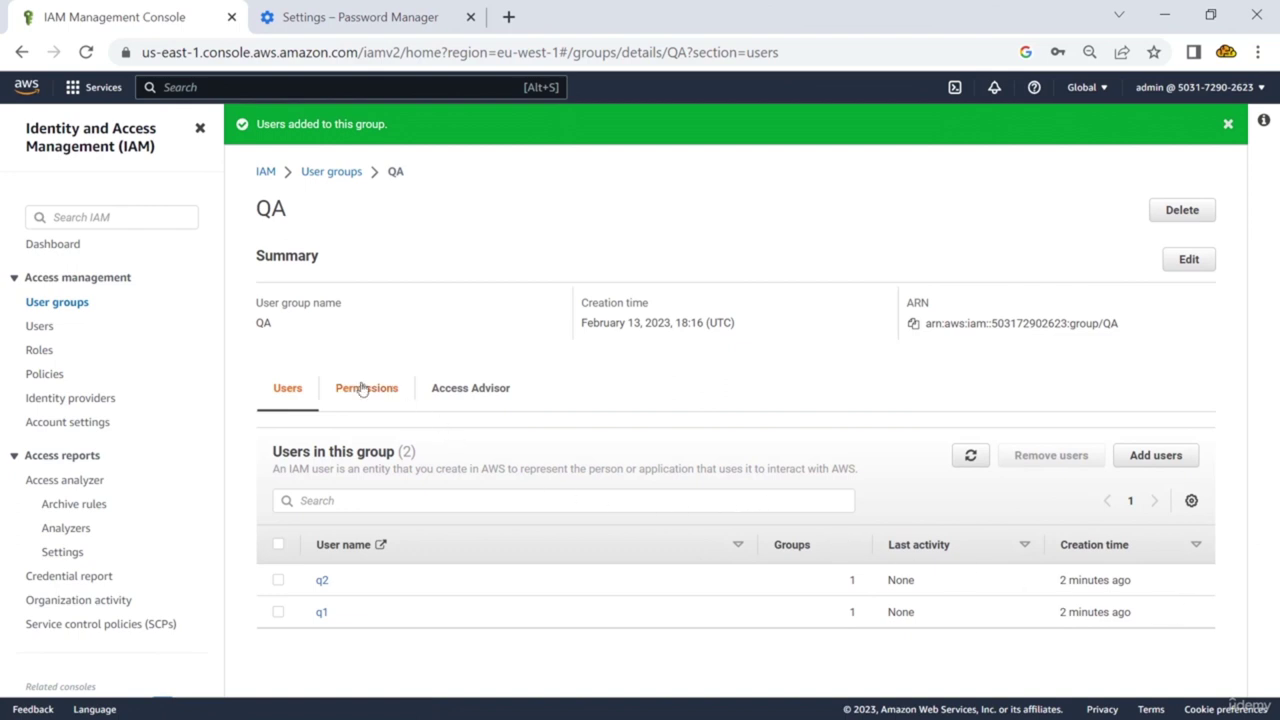
click(50, 329)
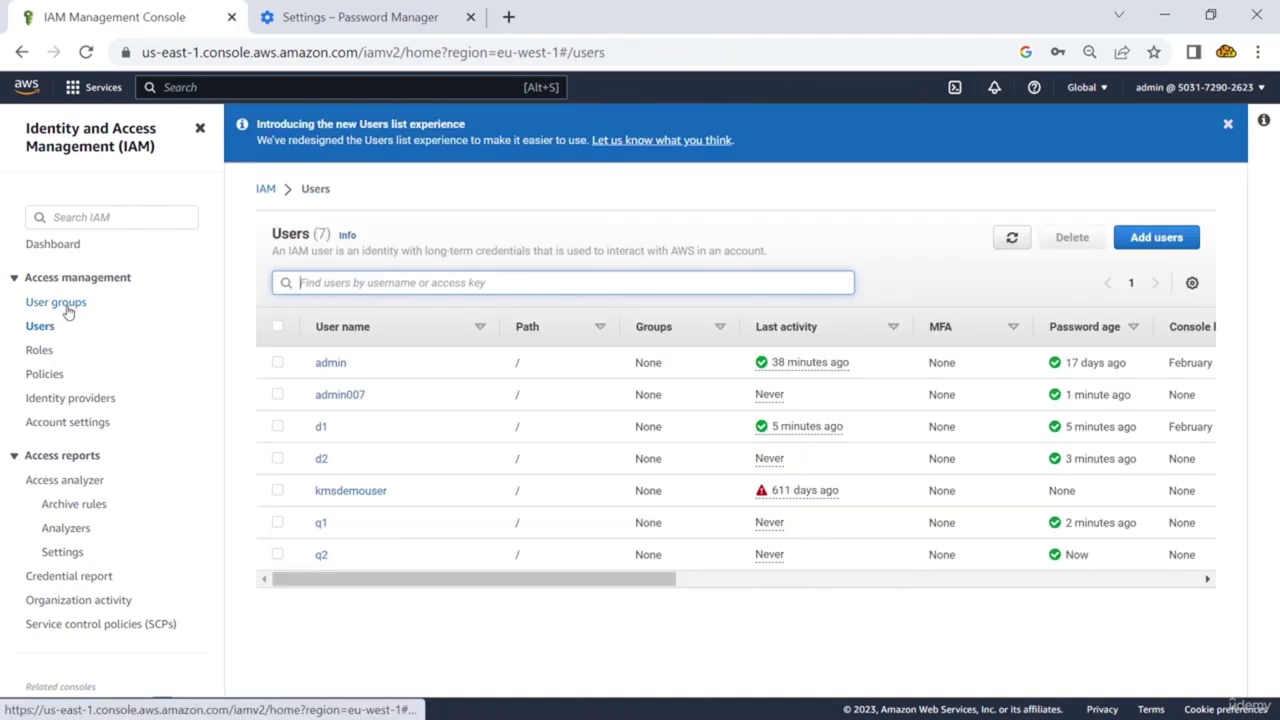
click(66, 304)
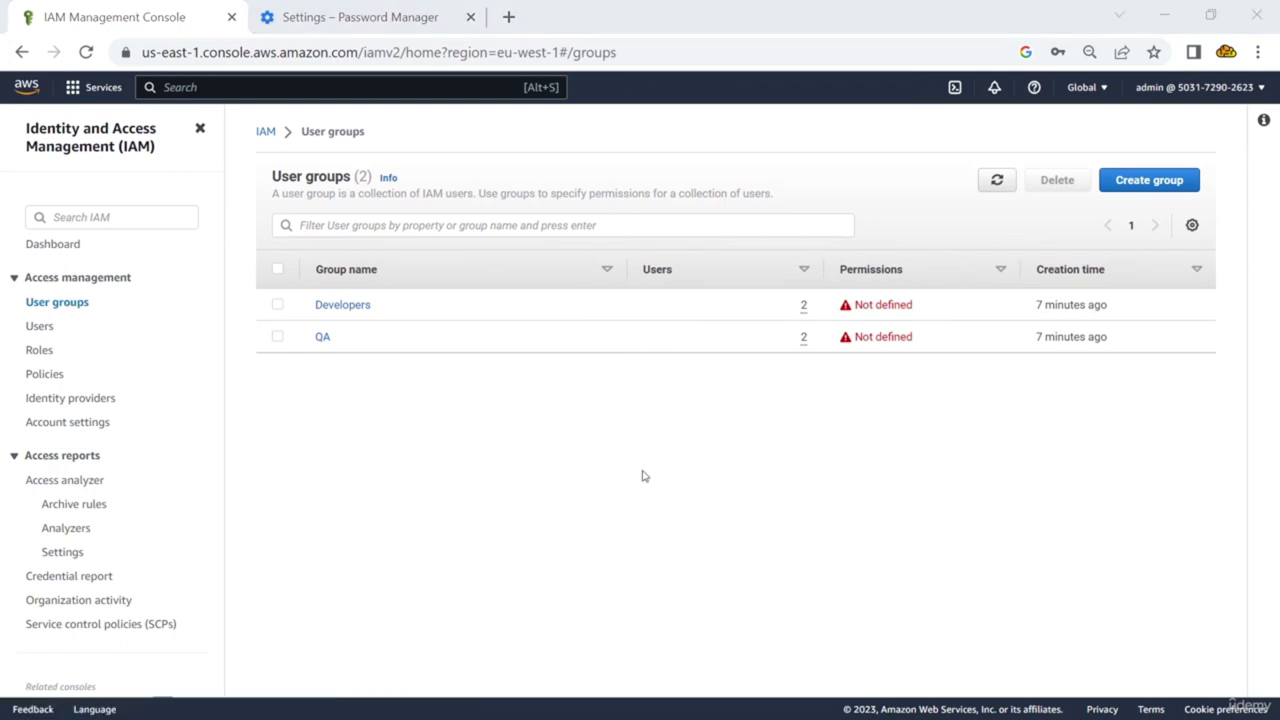
Present the business requirement slide, then advance to and settle on the Permission slide.
key(alt+Tab)
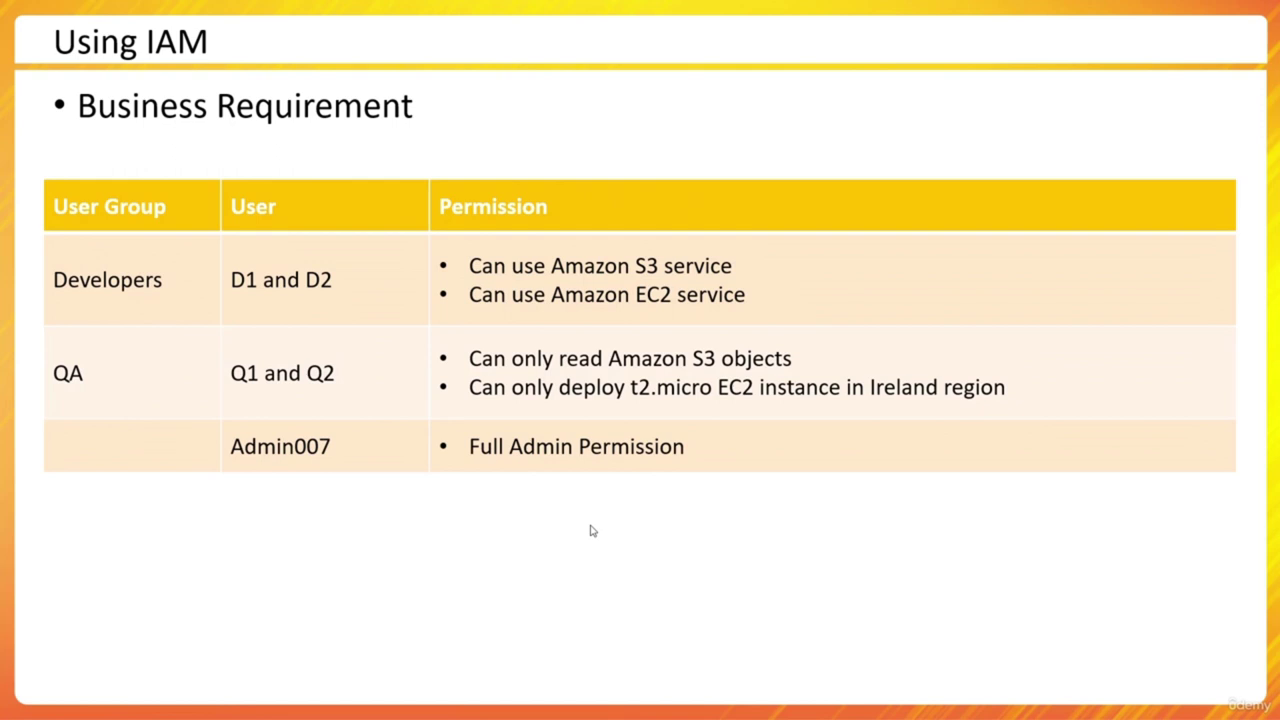
key(Right)
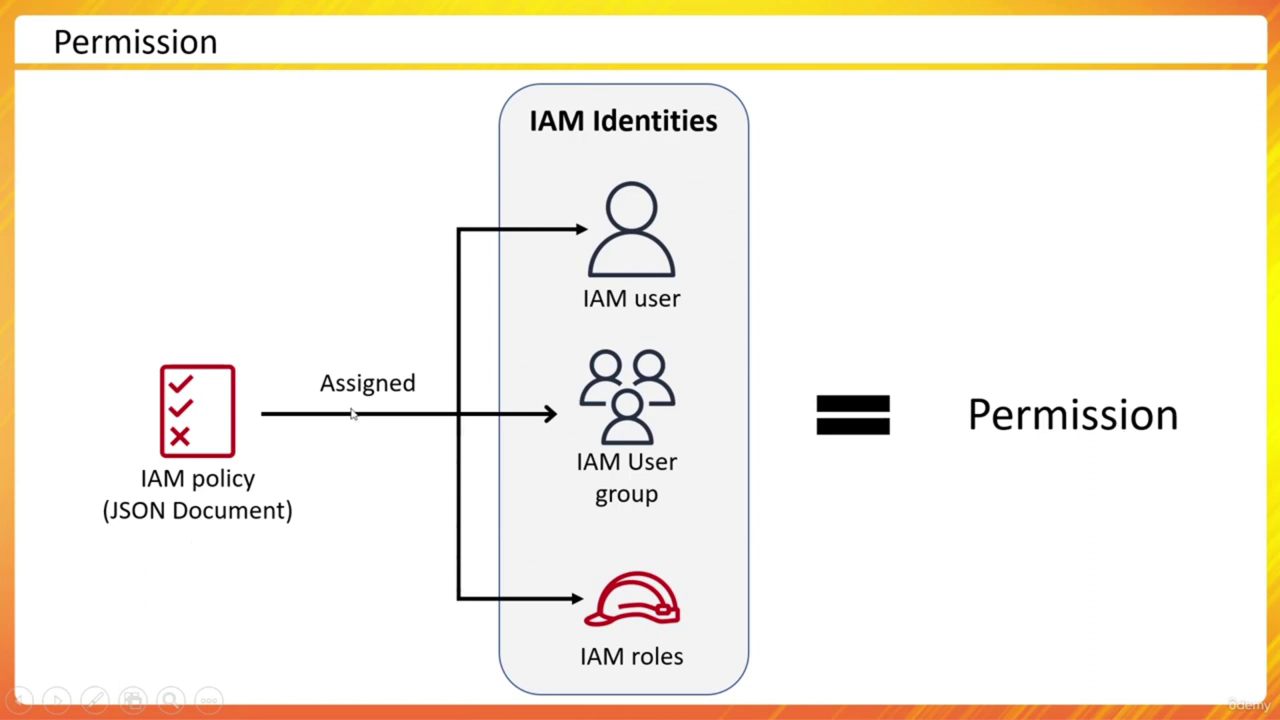
key(Right)
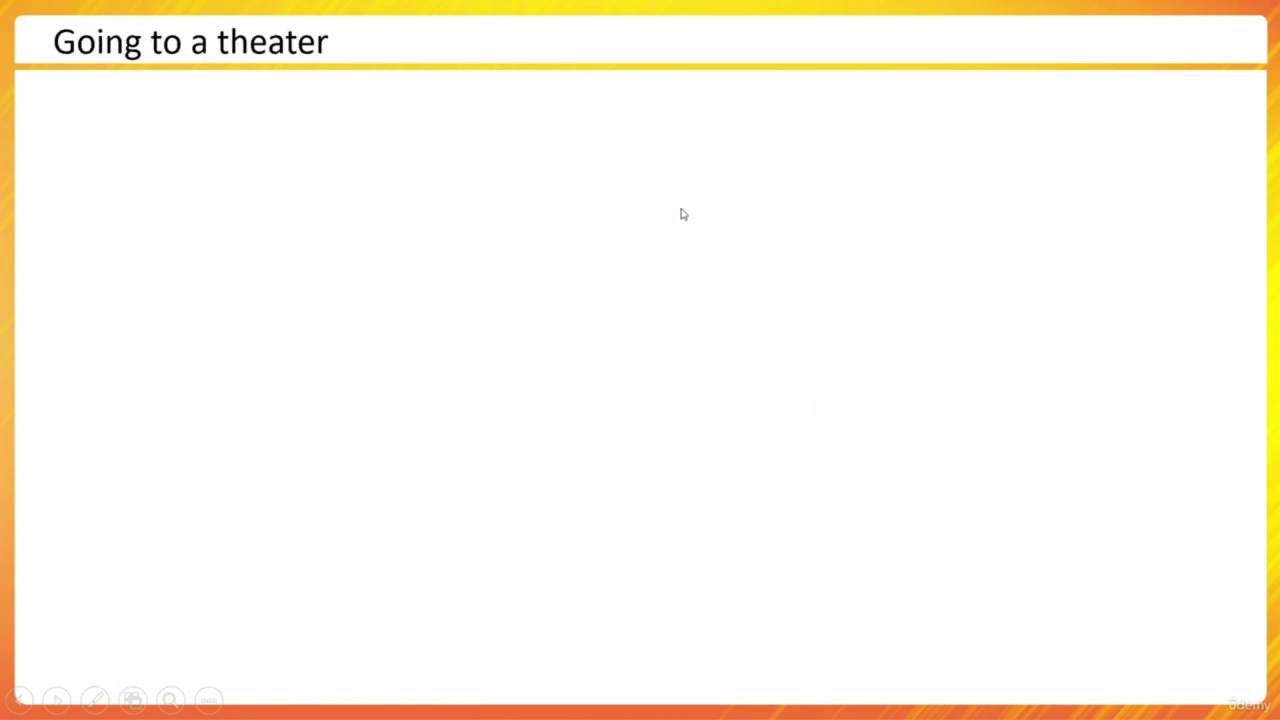
key(Left)
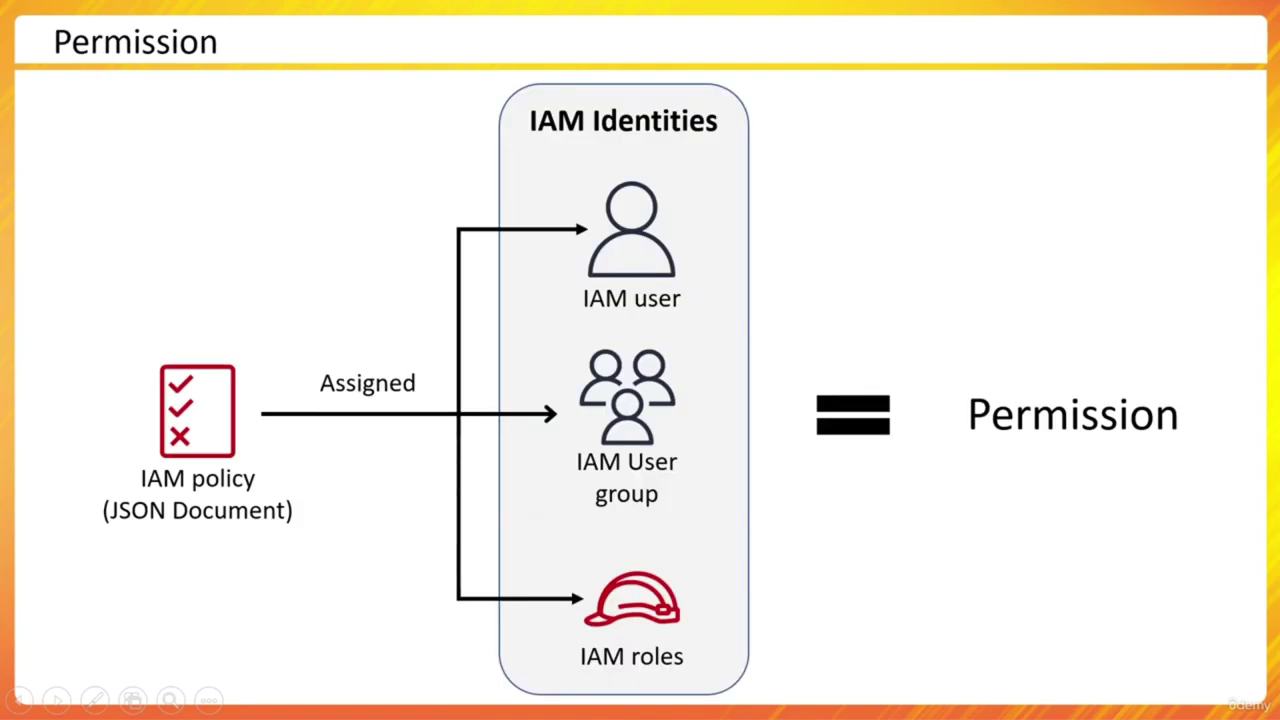
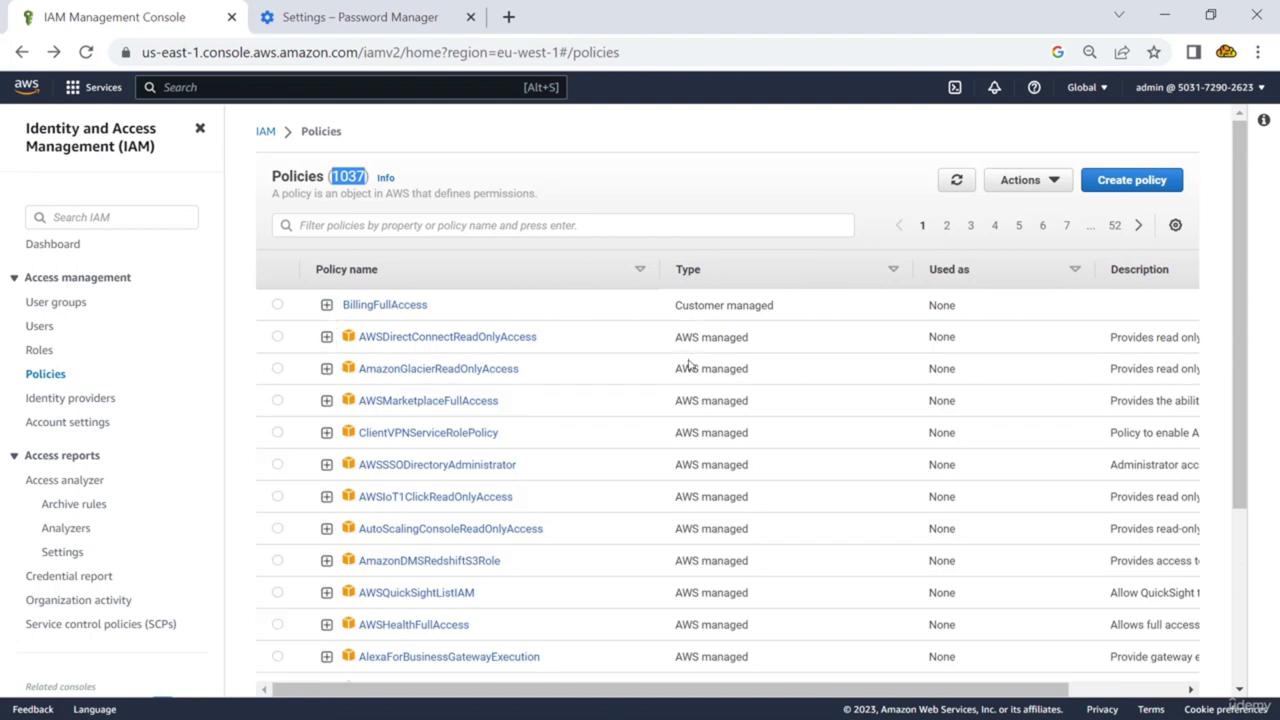
drag(677, 340, 750, 338)
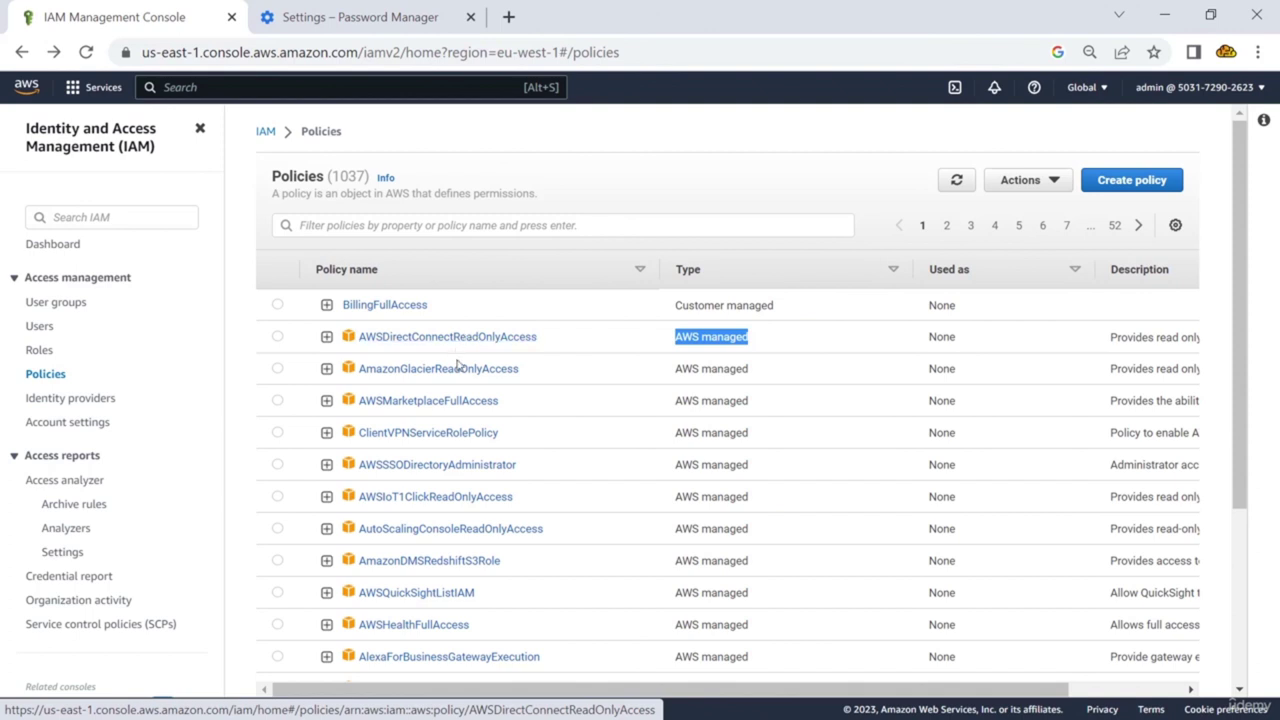
scroll(457, 380, down, 1)
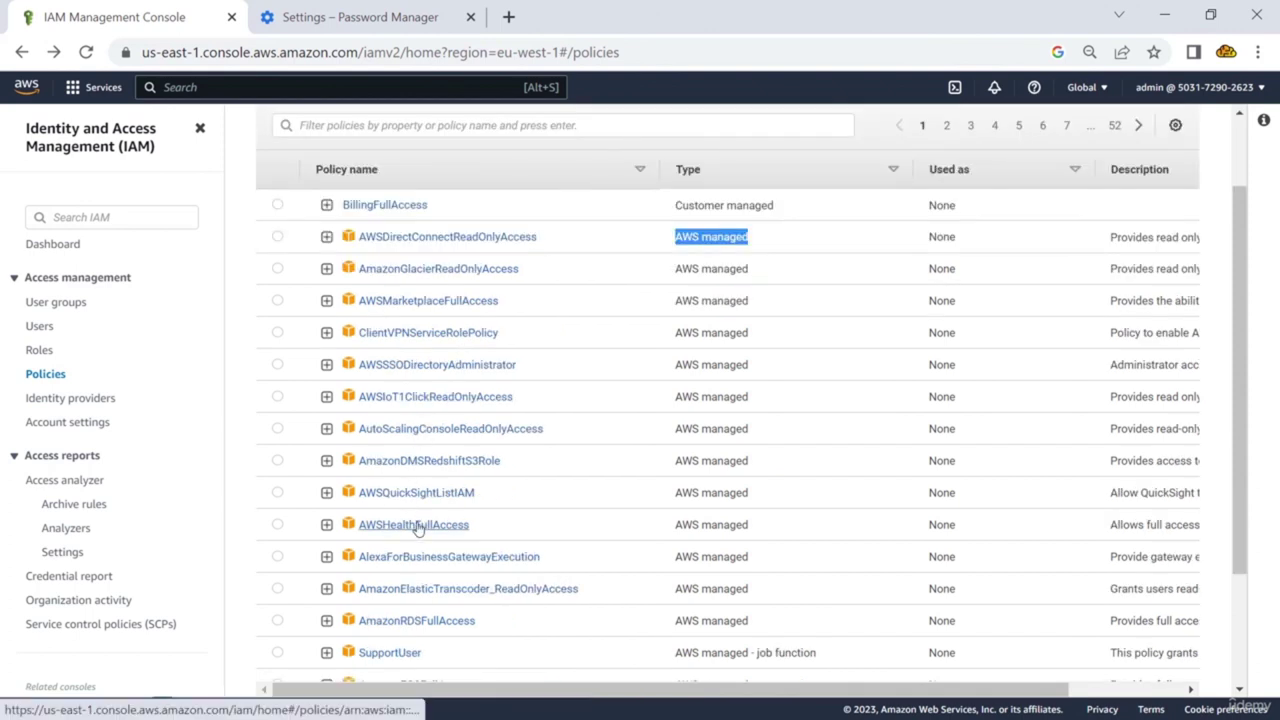
click(326, 524)
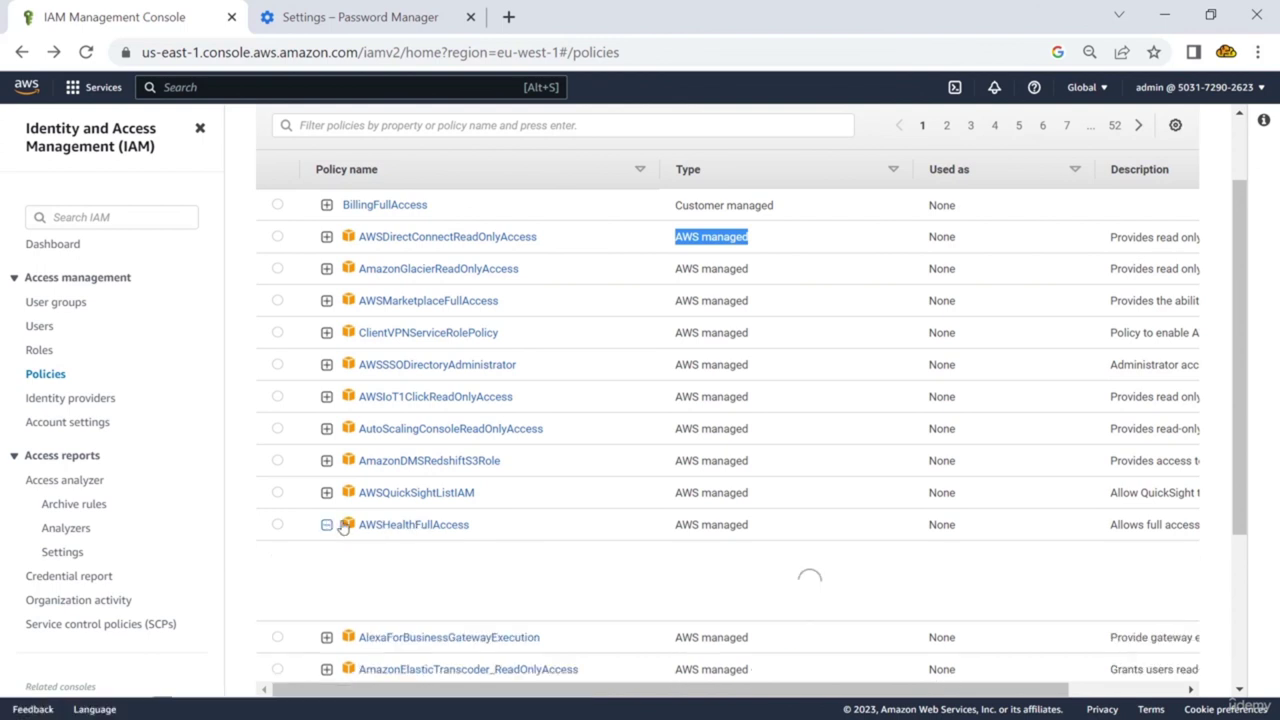
scroll(390, 520, down, 1)
scroll(405, 516, down, 1)
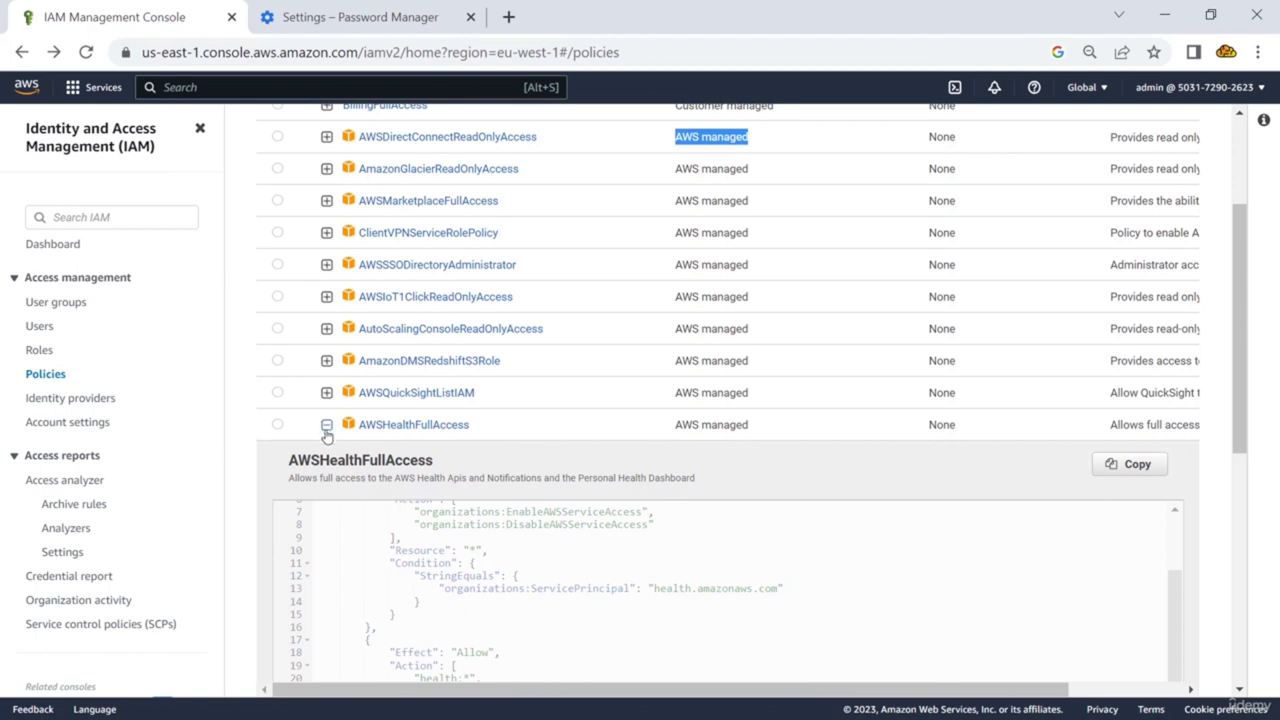
click(326, 426)
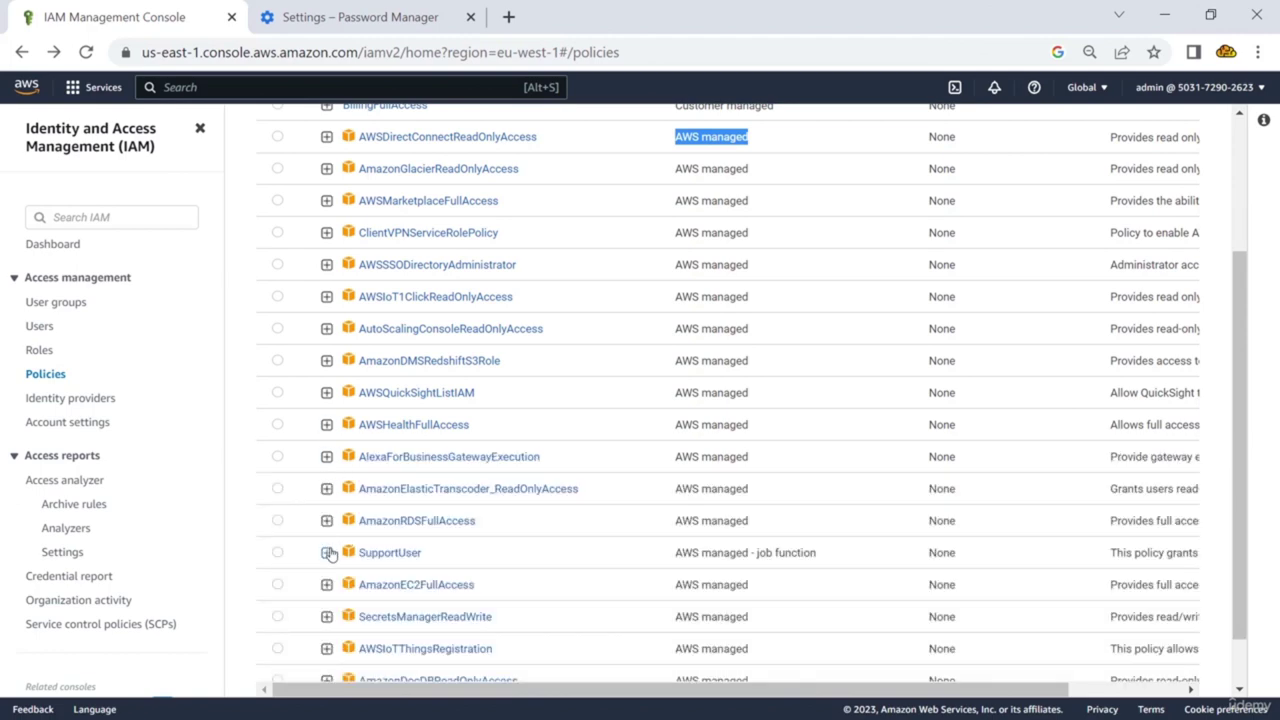
click(328, 554)
scroll(405, 484, down, 1)
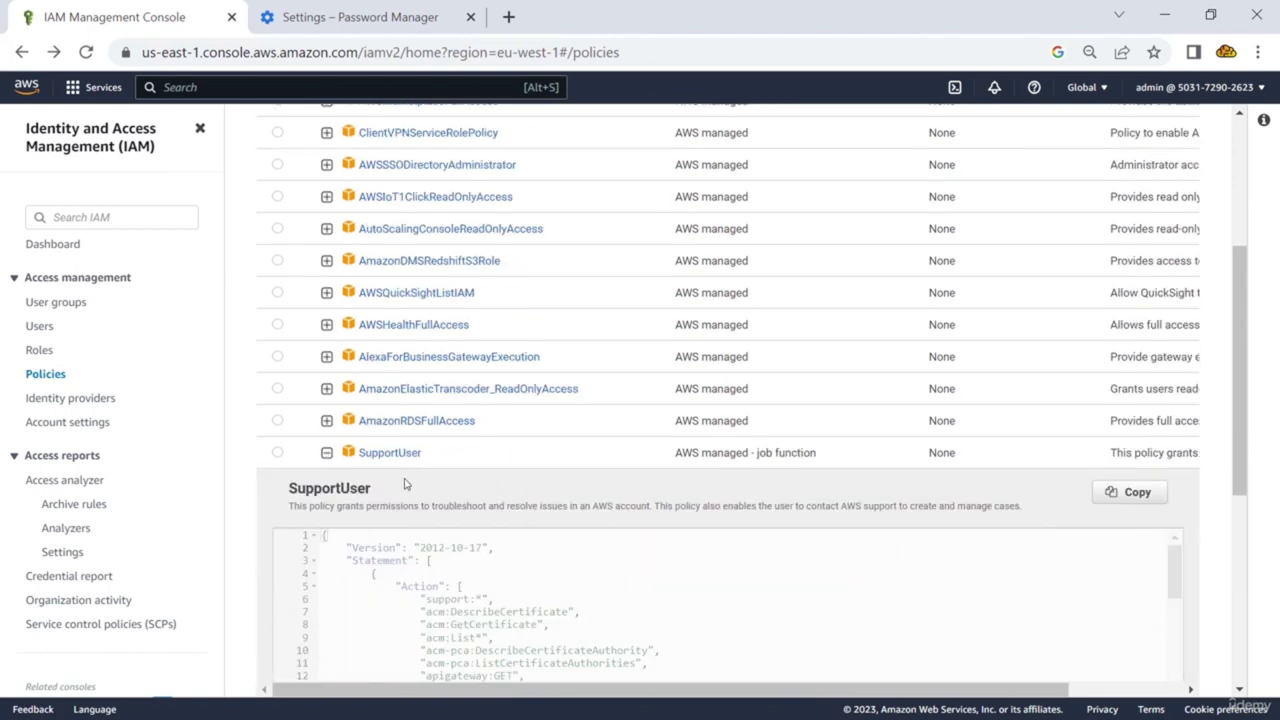
scroll(405, 484, down, 2)
scroll(439, 382, down, 3)
scroll(437, 389, up, 3)
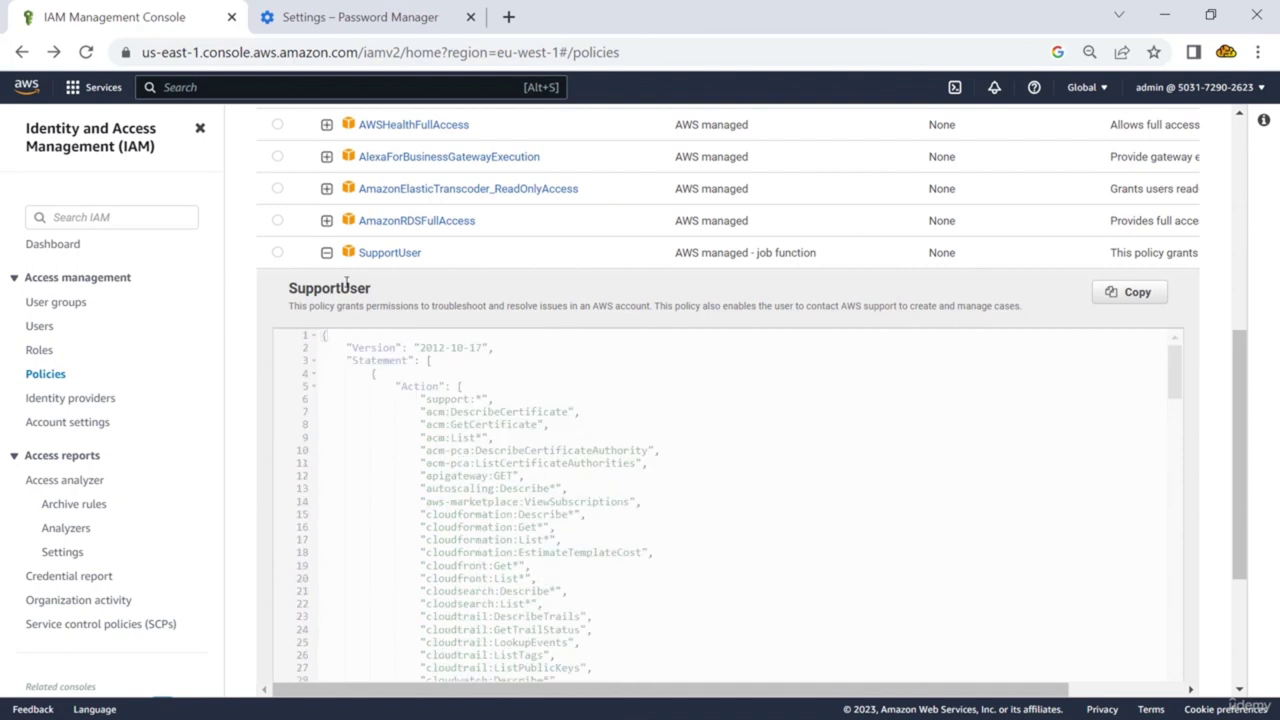
click(326, 253)
scroll(357, 314, up, 3)
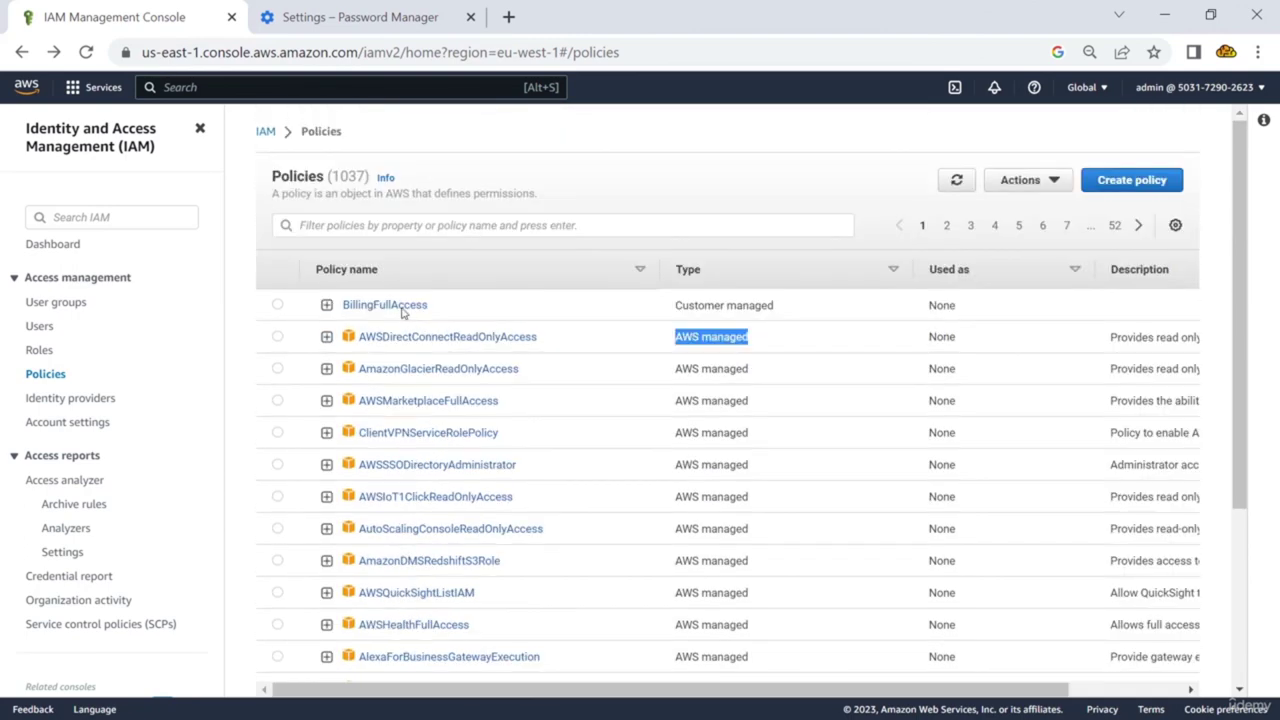
click(376, 225)
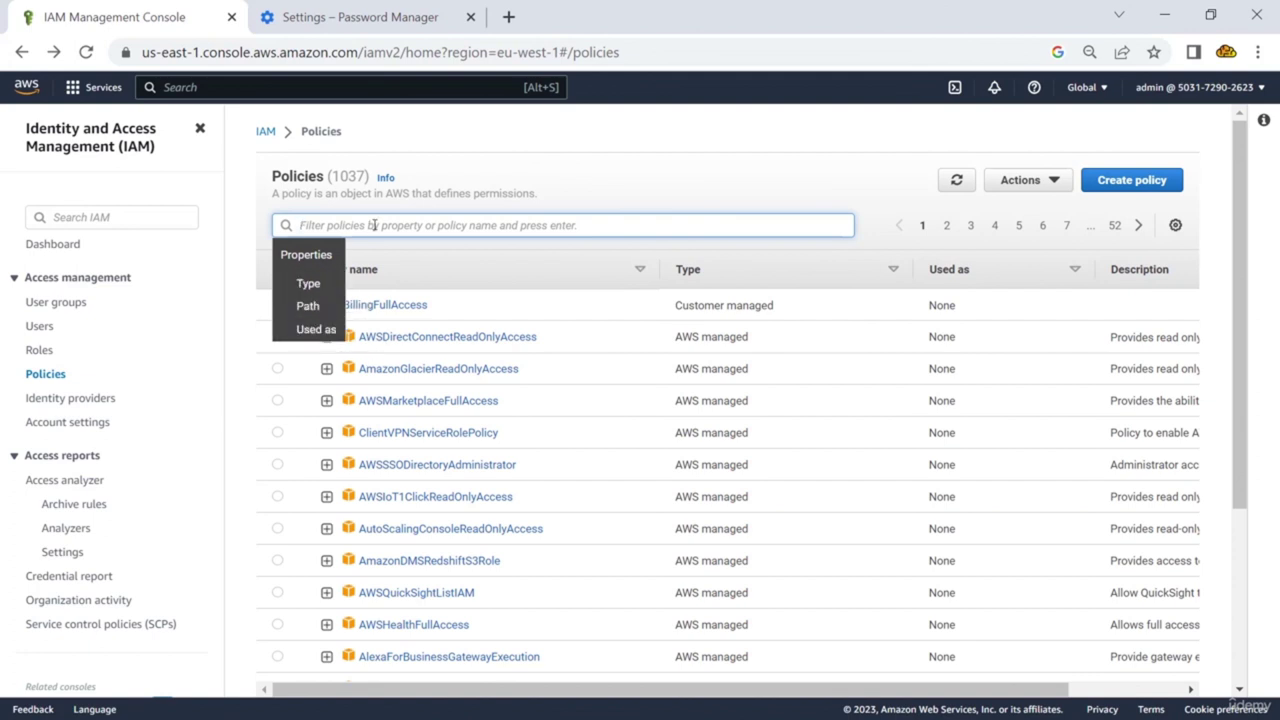
Filter policies by 'administrator' and highlight the AdministratorAccess and NetworkAdministrator policy types.
text(administrator)
key(Return)
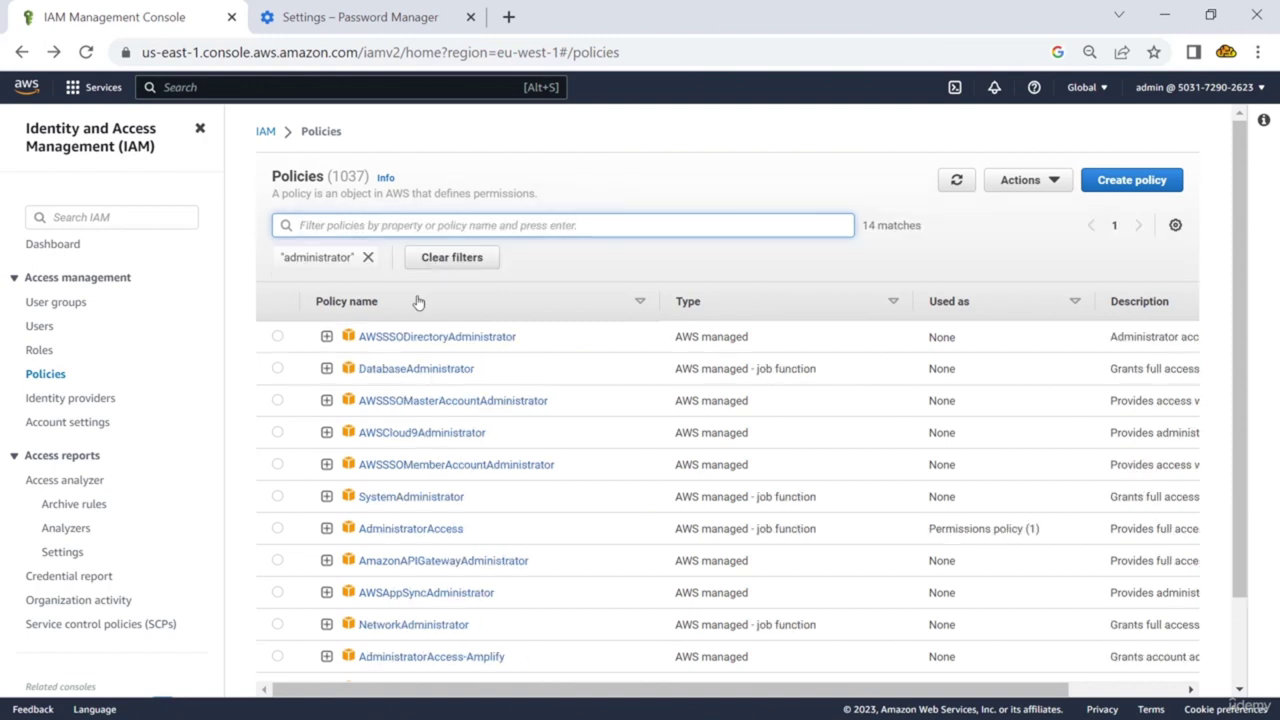
scroll(434, 323, down, 1)
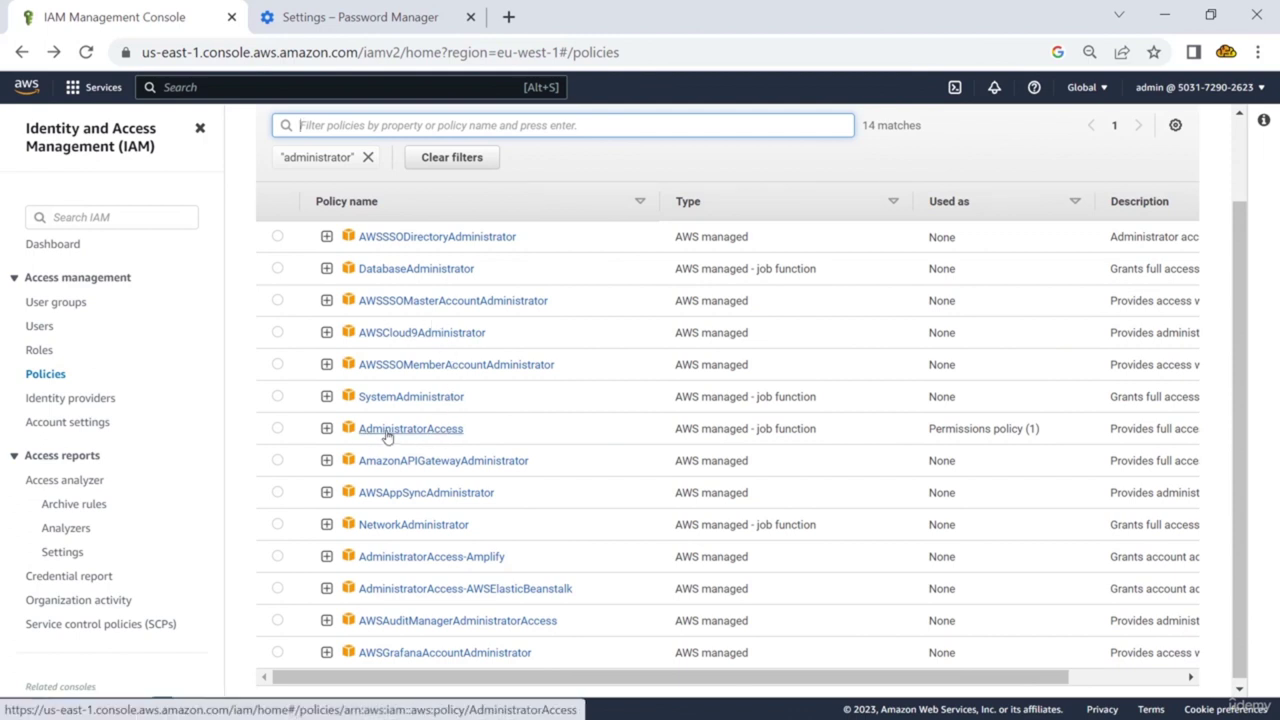
drag(681, 429, 800, 430)
double_click(795, 429)
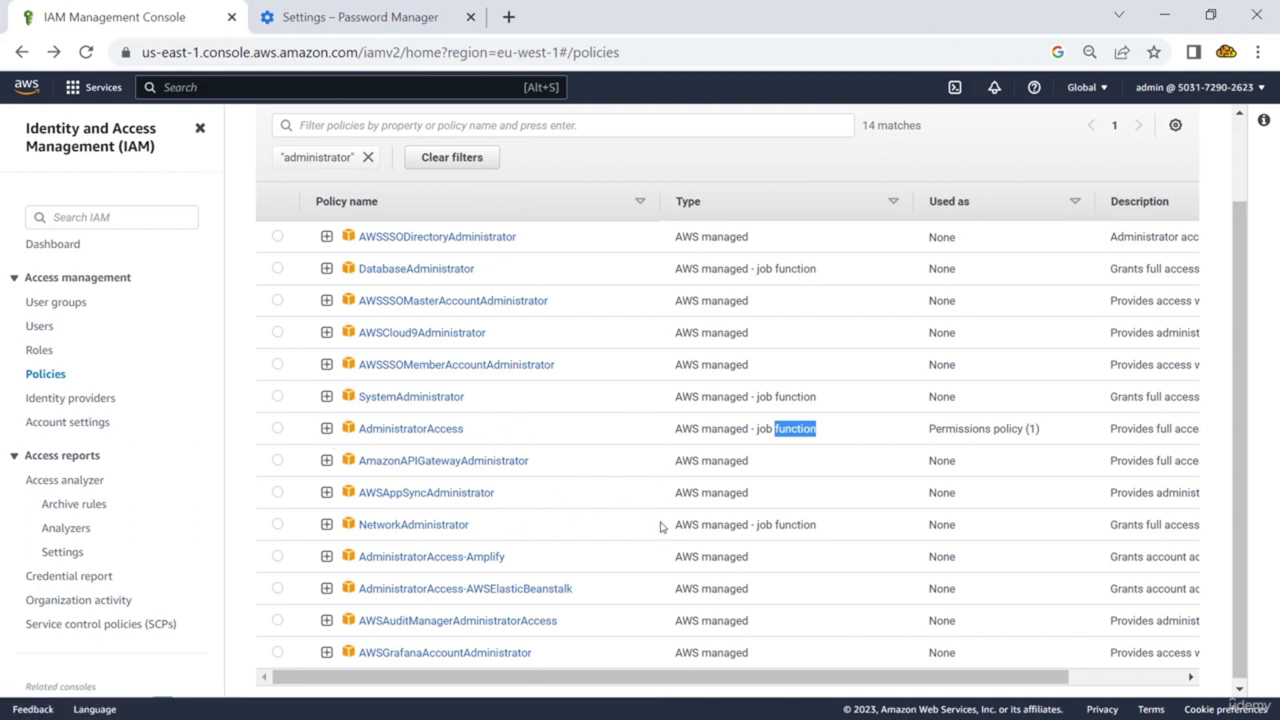
drag(679, 524, 812, 524)
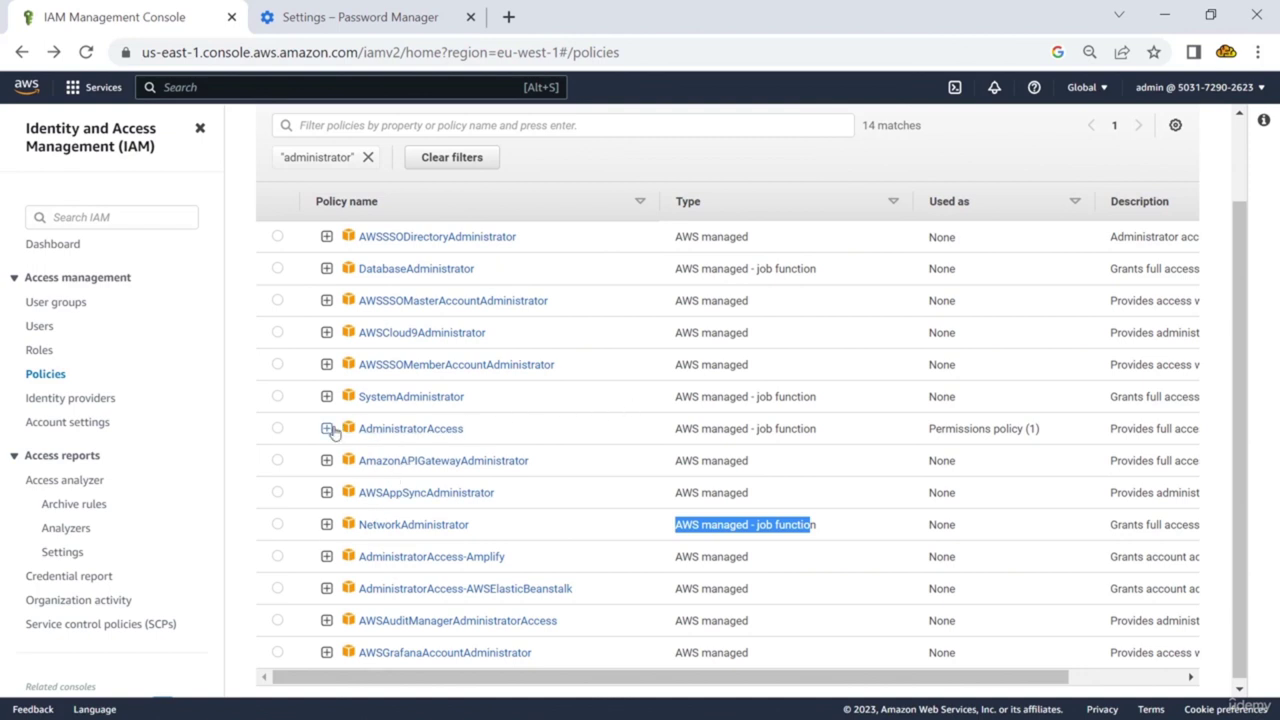
Expand AdministratorAccess and copy its policy JSON over to Notepad.
click(327, 429)
scroll(333, 430, down, 1)
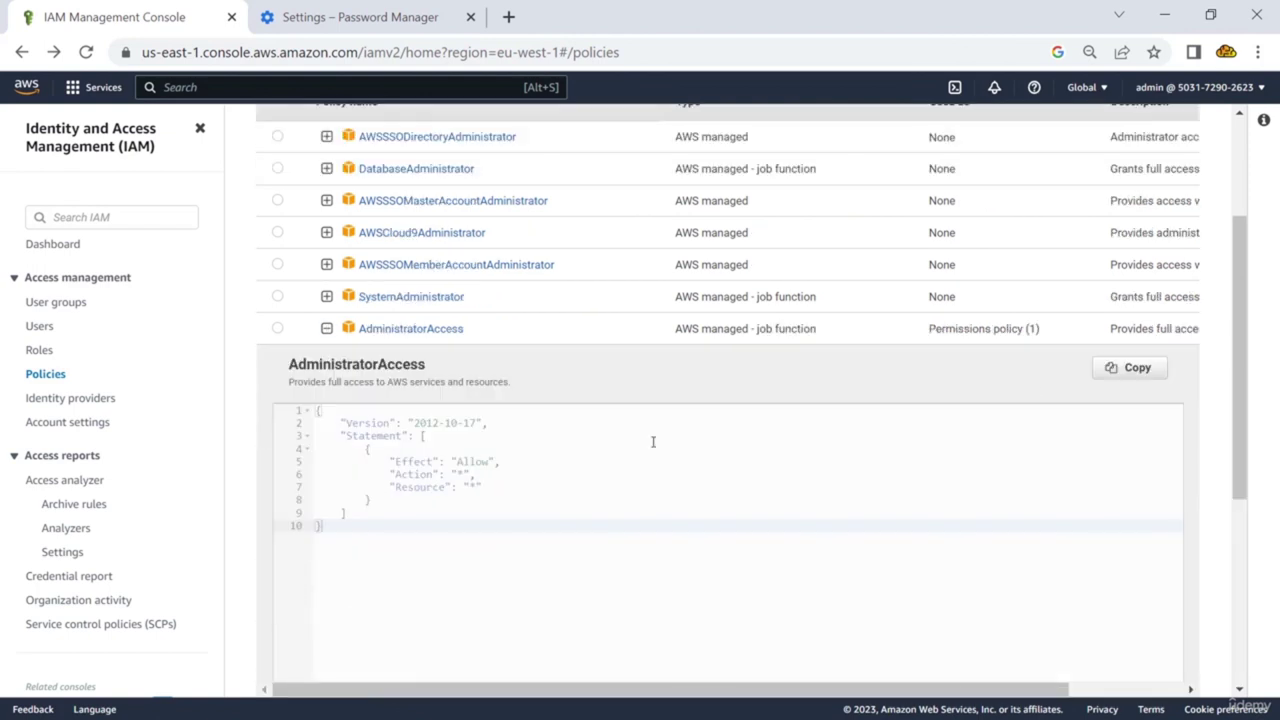
click(1121, 369)
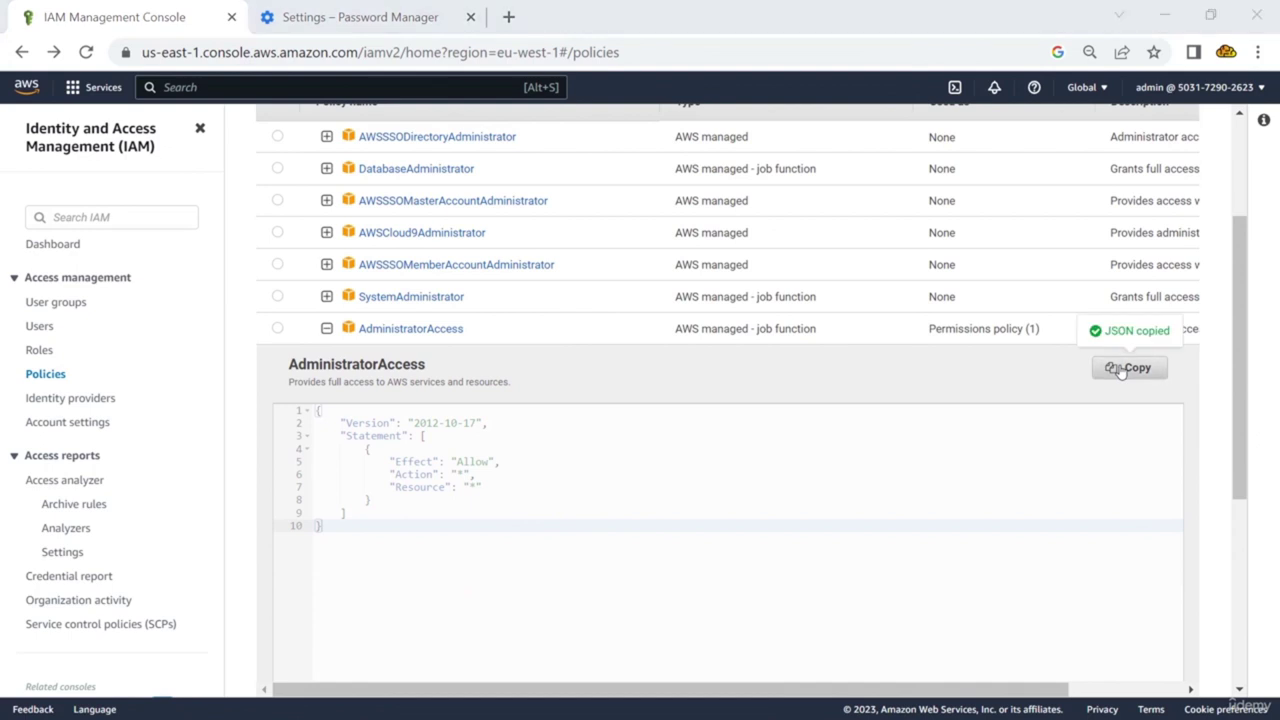
key(alt+Tab)
Maximize Notepad and highlight the Version line and the Statement block of the pasted JSON.
double_click(743, 257)
ctrl+scroll(399, 316, up, 12)
drag(82, 98, 506, 96)
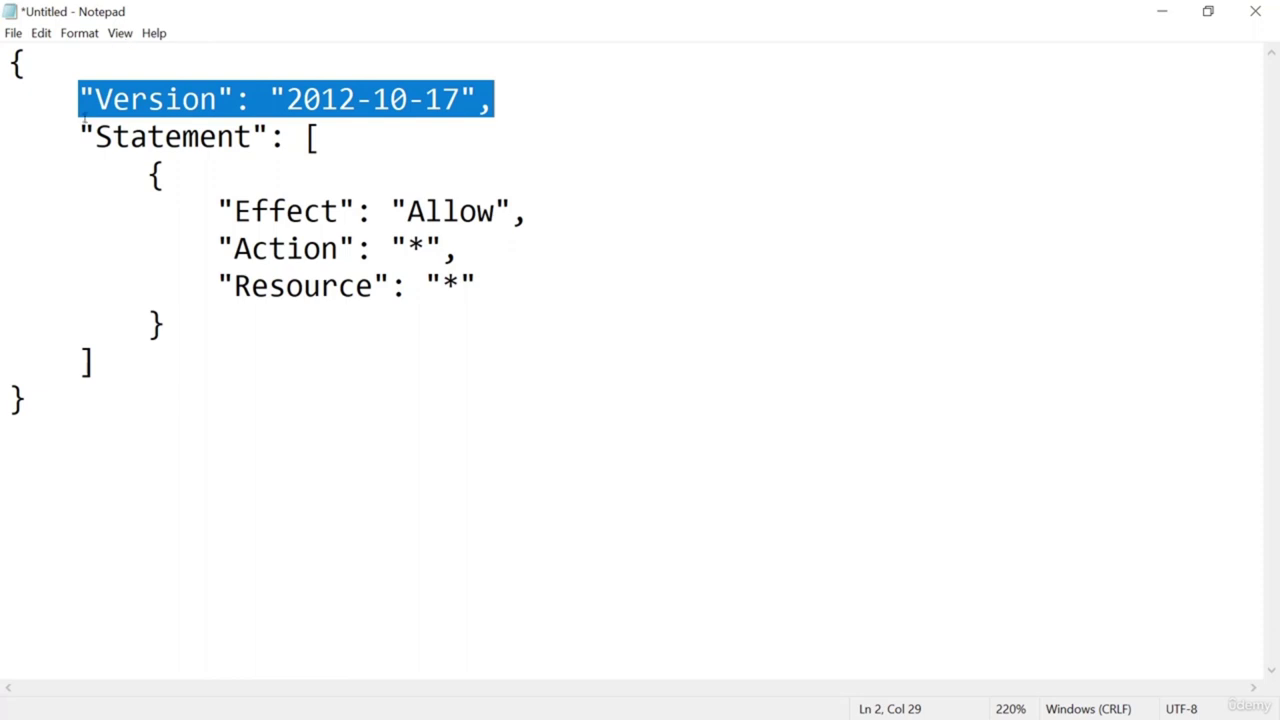
drag(95, 132, 314, 329)
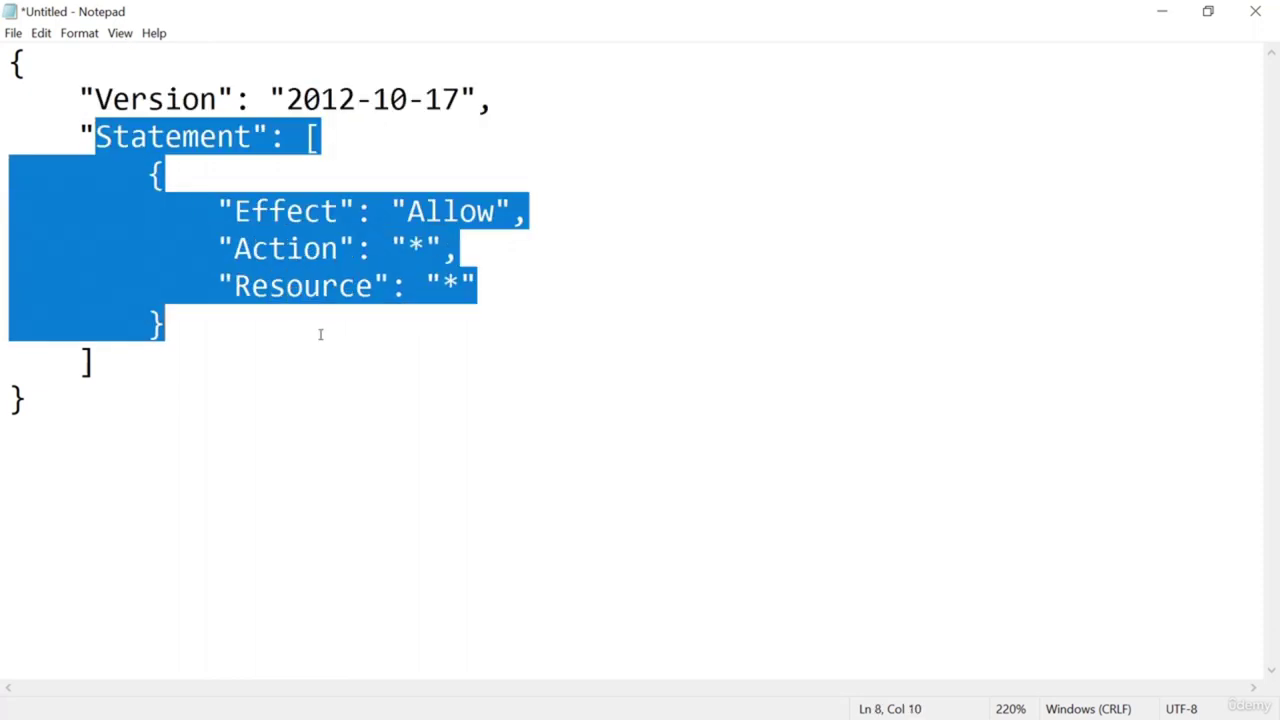
click(200, 137)
drag(95, 137, 343, 316)
click(343, 316)
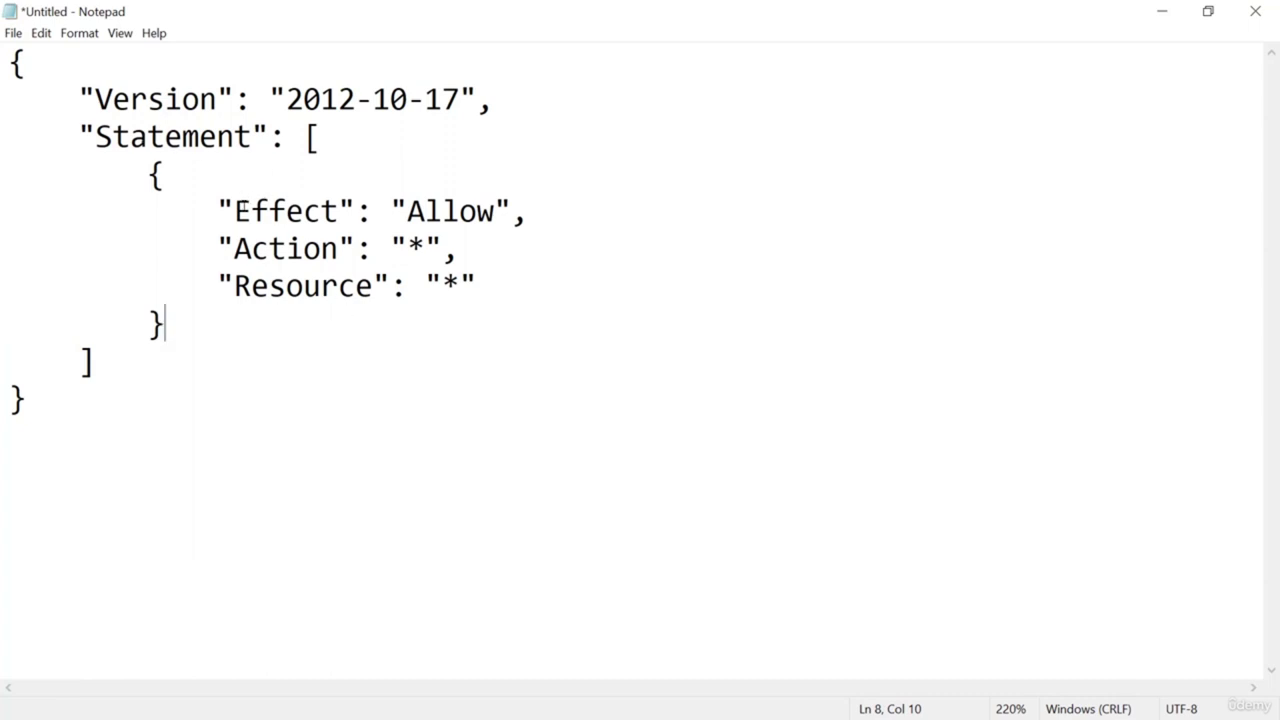
Highlight the Effect Allow, Action and Resource wildcard lines, then advance the presentation.
drag(232, 211, 494, 211)
drag(233, 248, 424, 248)
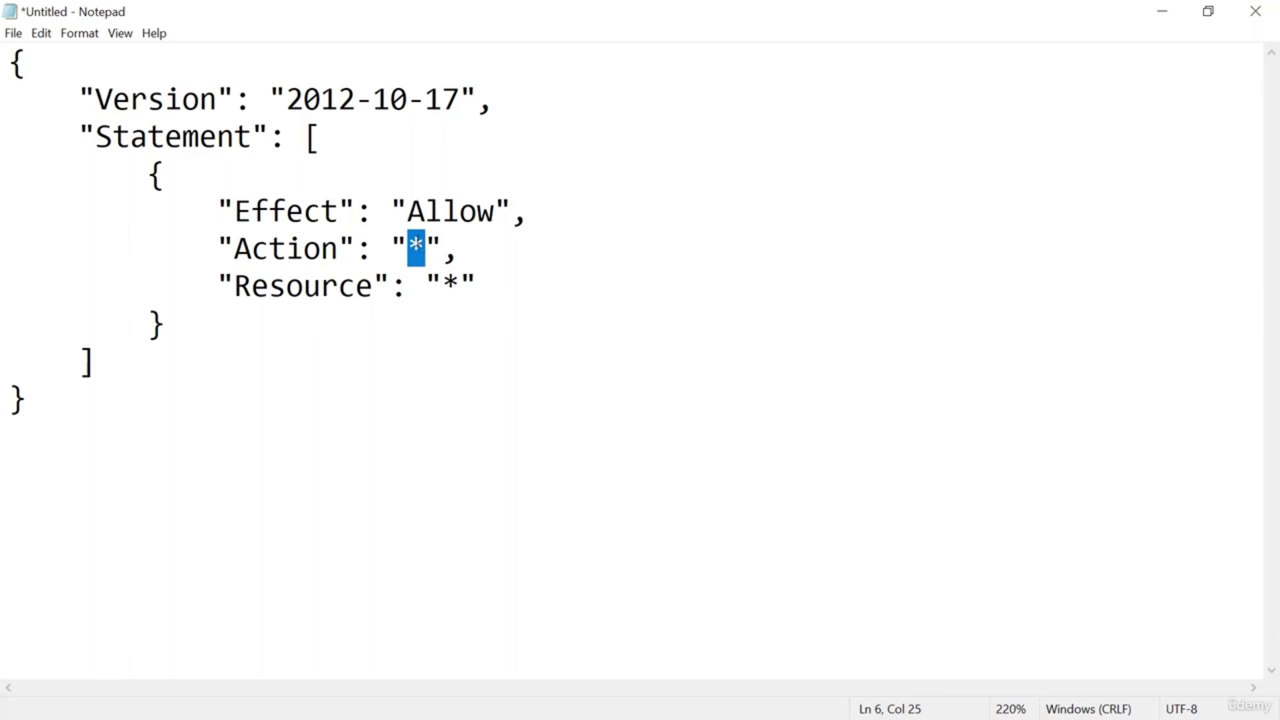
drag(234, 286, 460, 286)
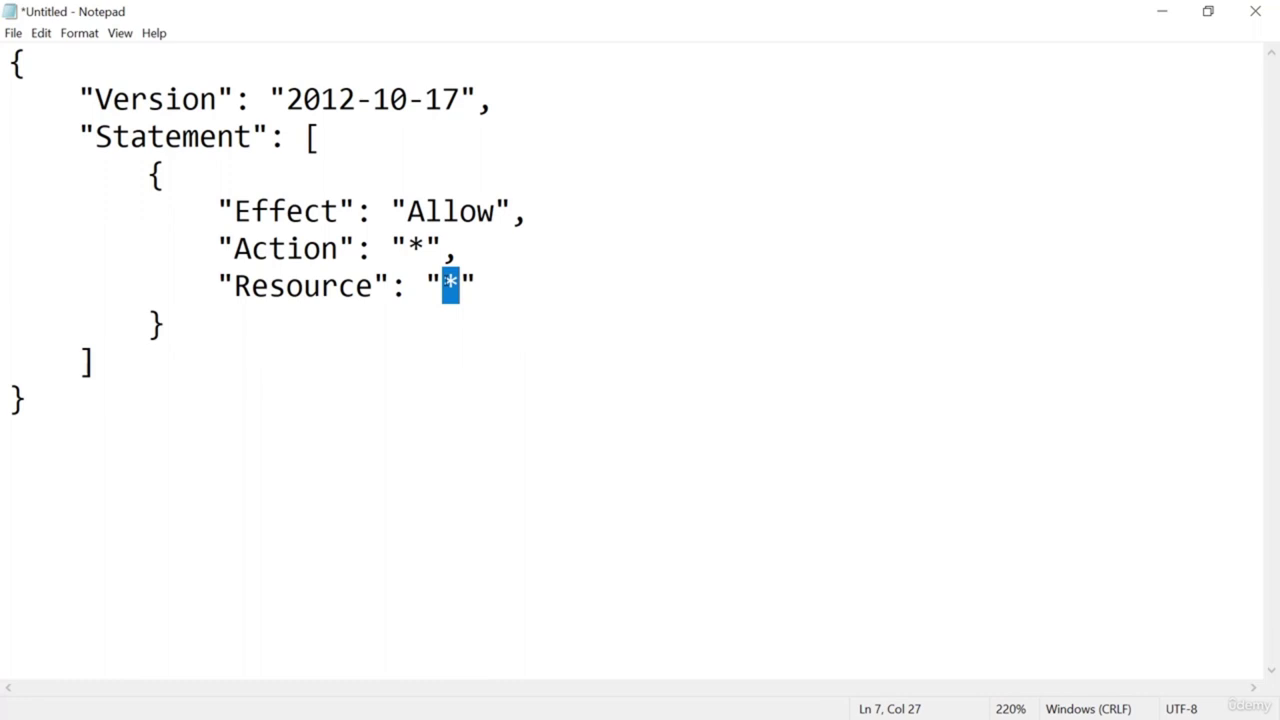
click(587, 200)
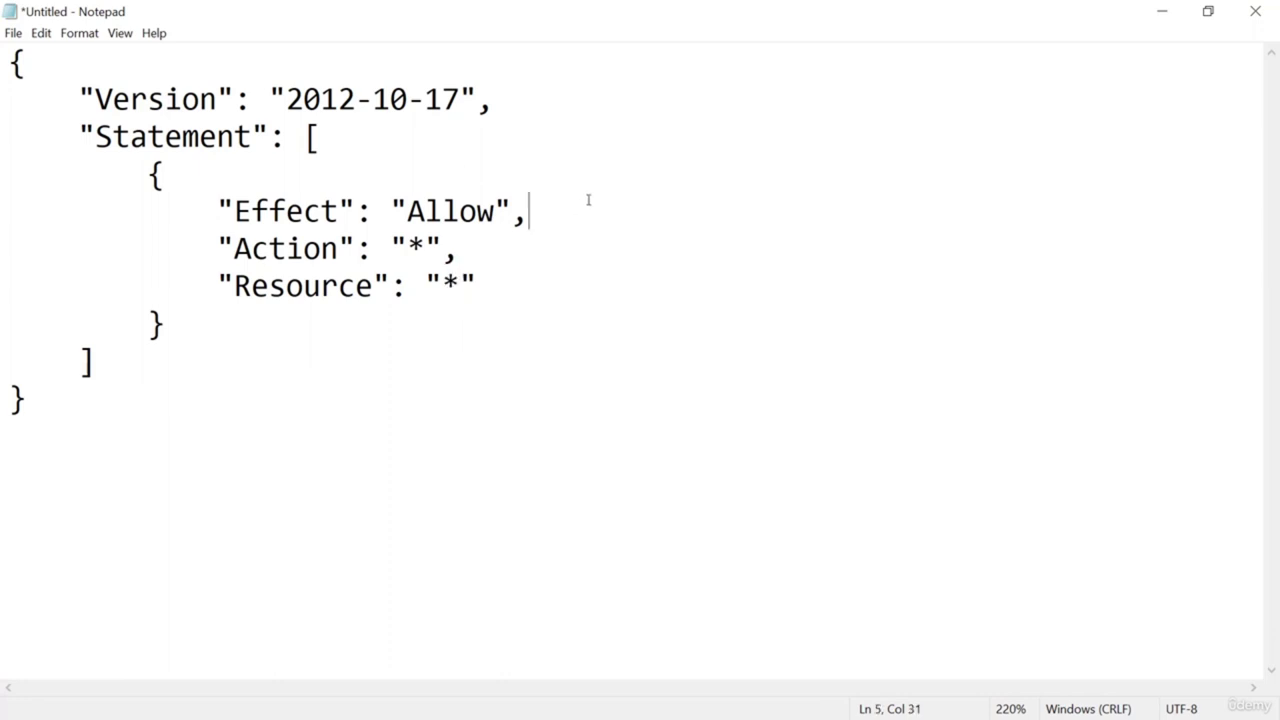
key(alt+Tab)
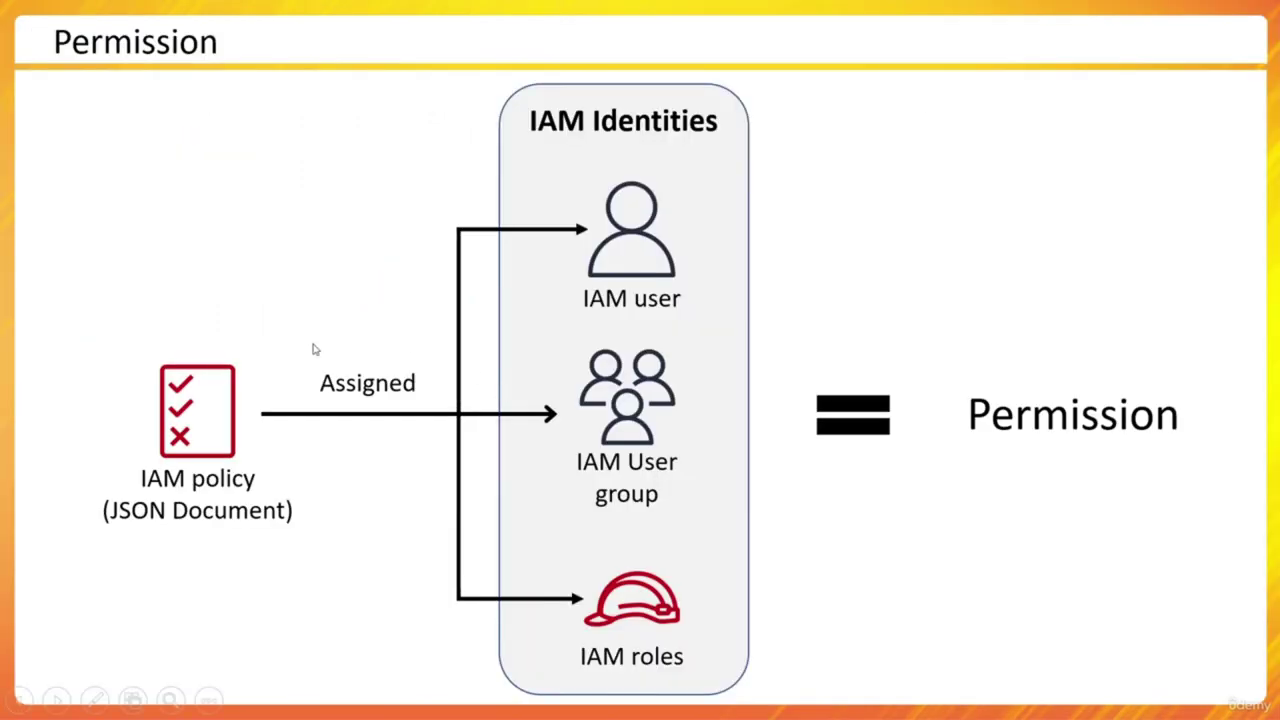
click(313, 347)
Return from the Permission slide to the IAM console.
key(alt+Tab)
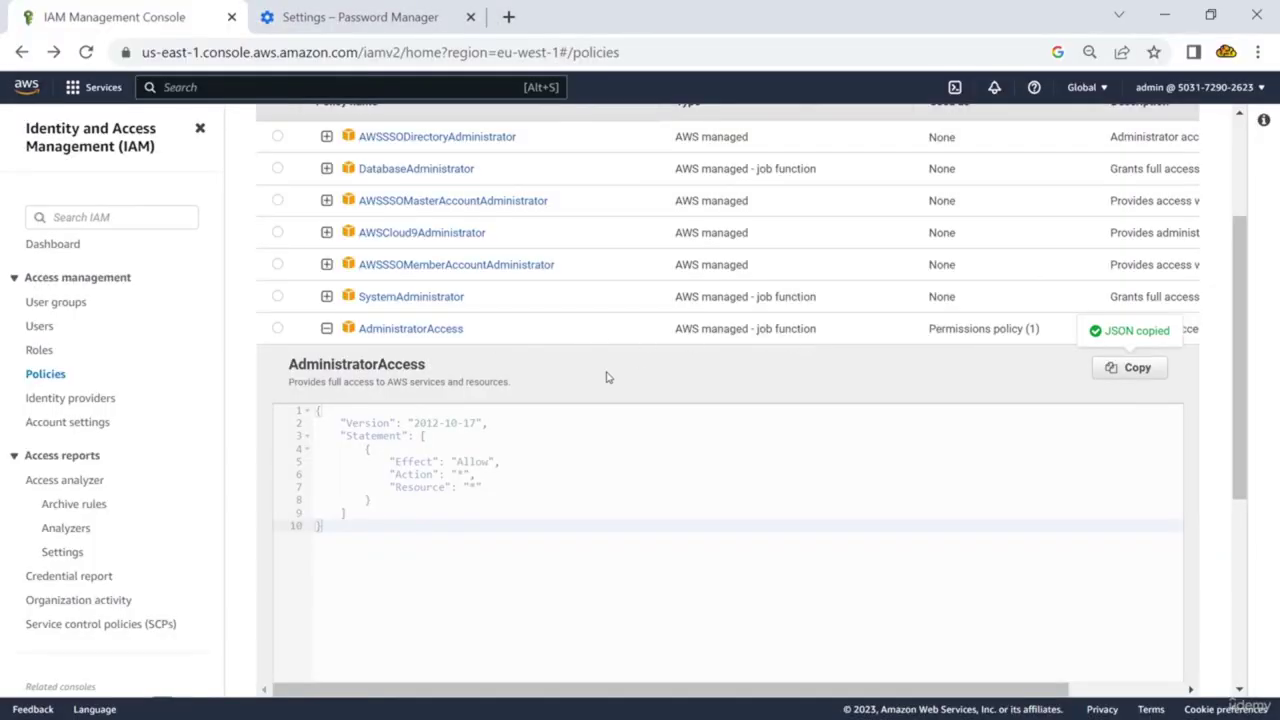
Select the AdministratorAccess policy and open its Actions menu.
click(277, 333)
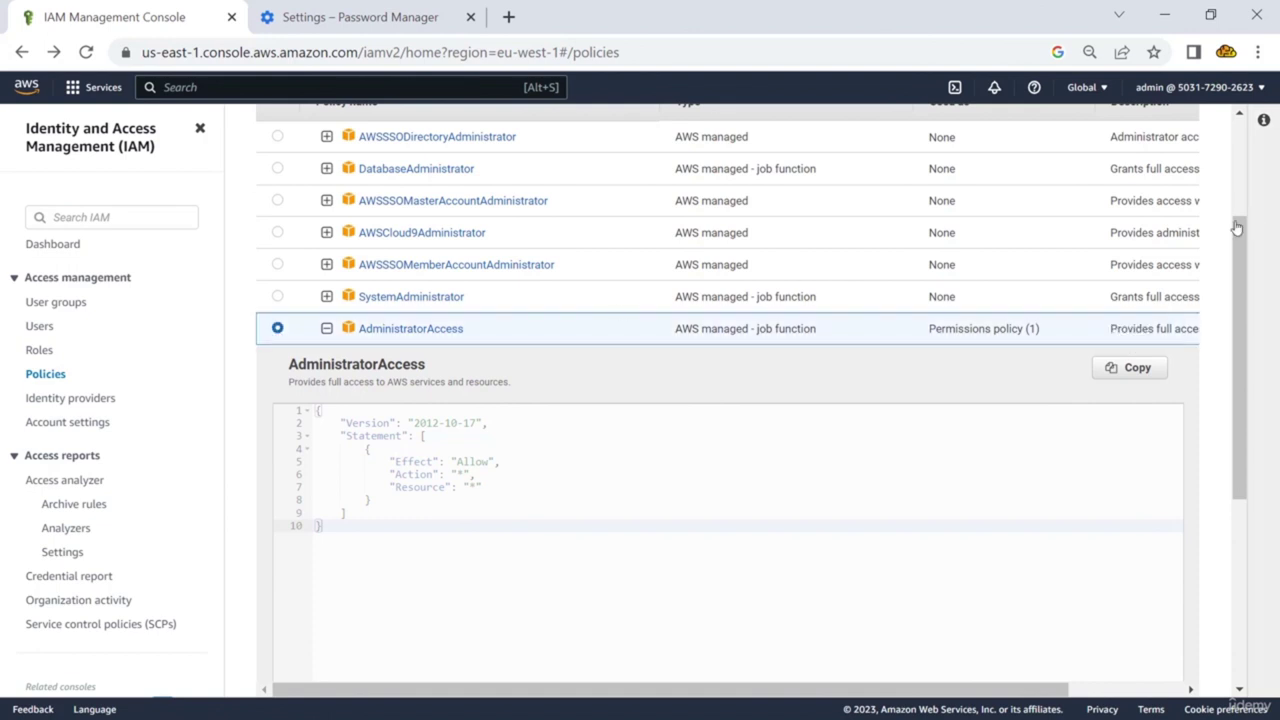
scroll(1160, 234, up, 1)
scroll(1103, 257, up, 1)
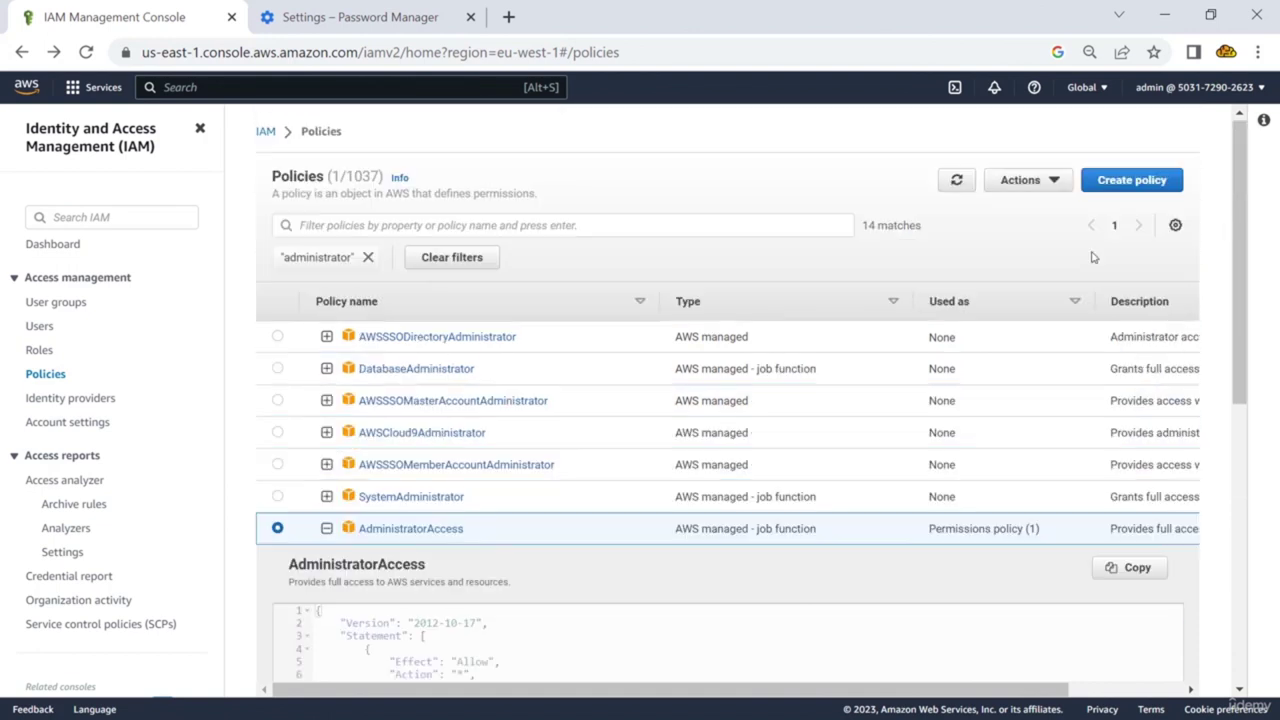
click(1058, 186)
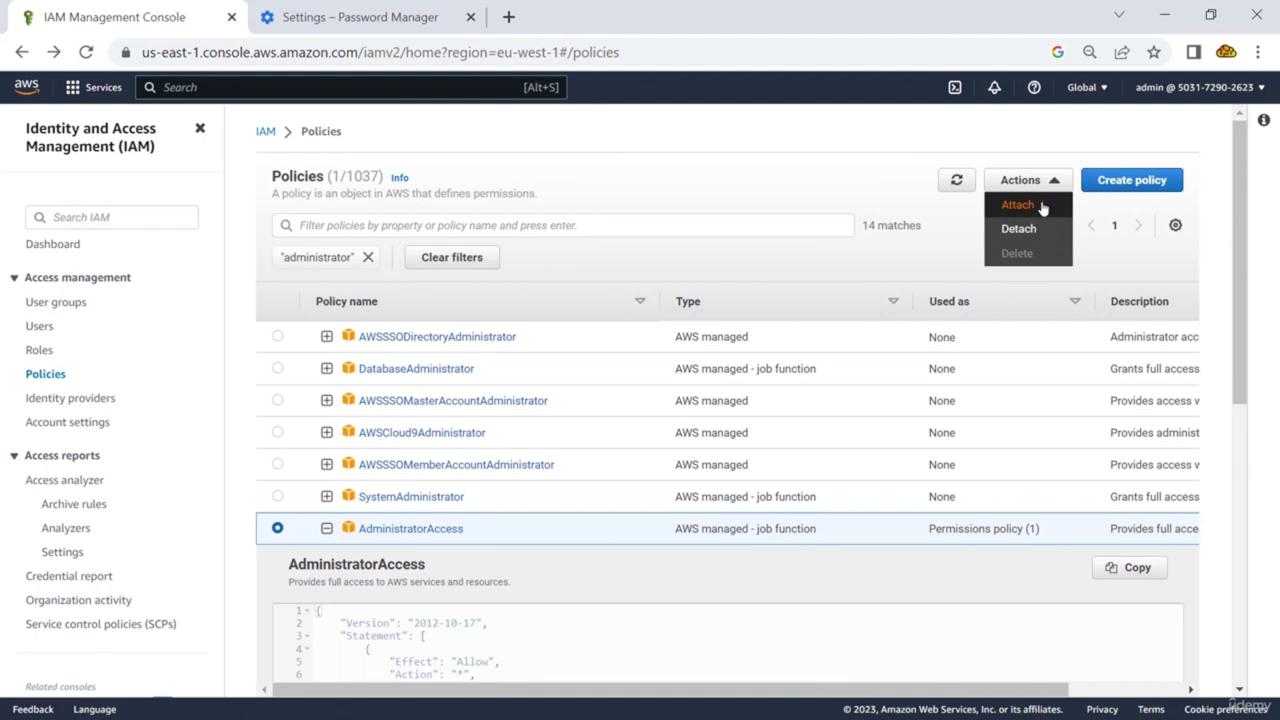
Open the second admin user from Users and start adding permissions to them.
click(37, 331)
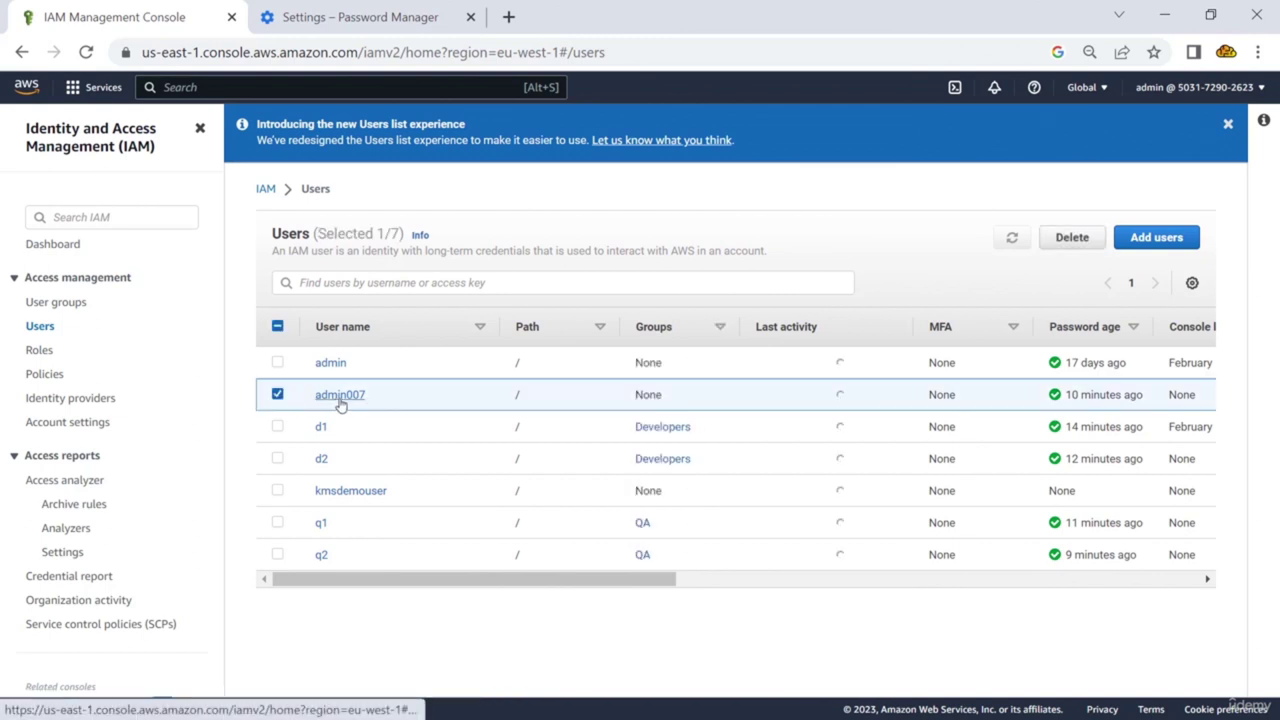
click(340, 398)
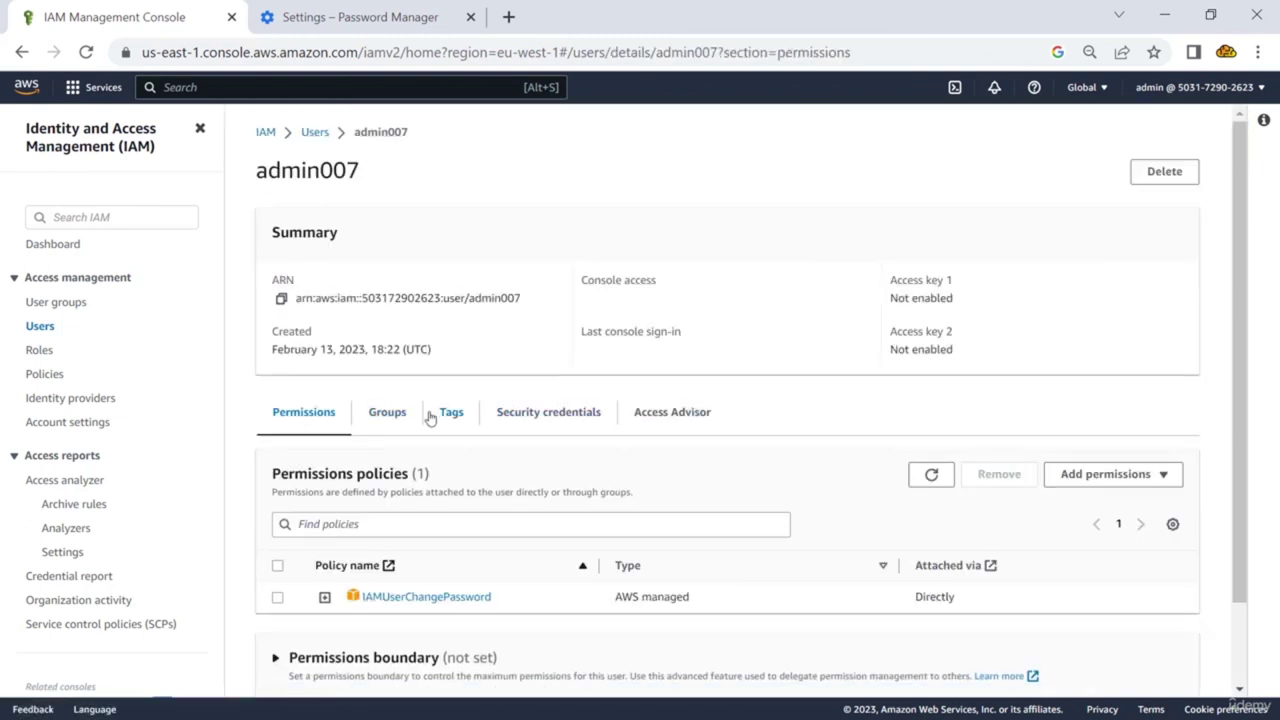
scroll(325, 425, down, 2)
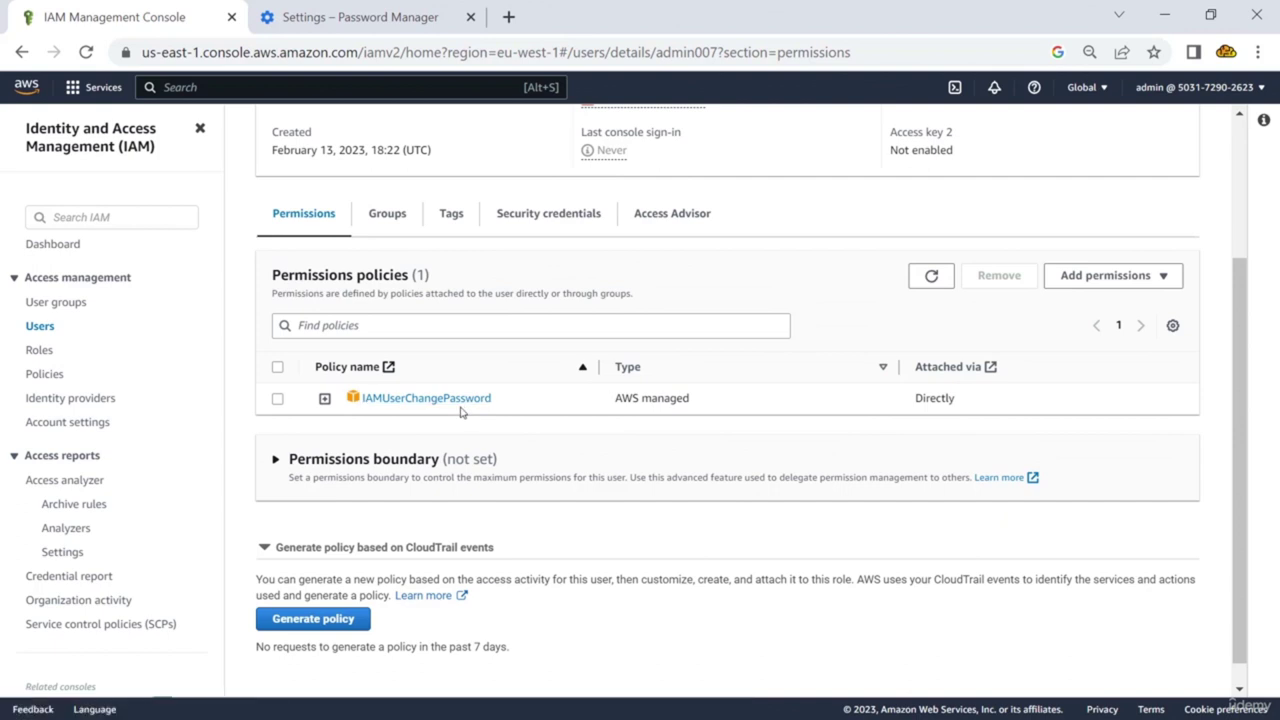
click(1095, 282)
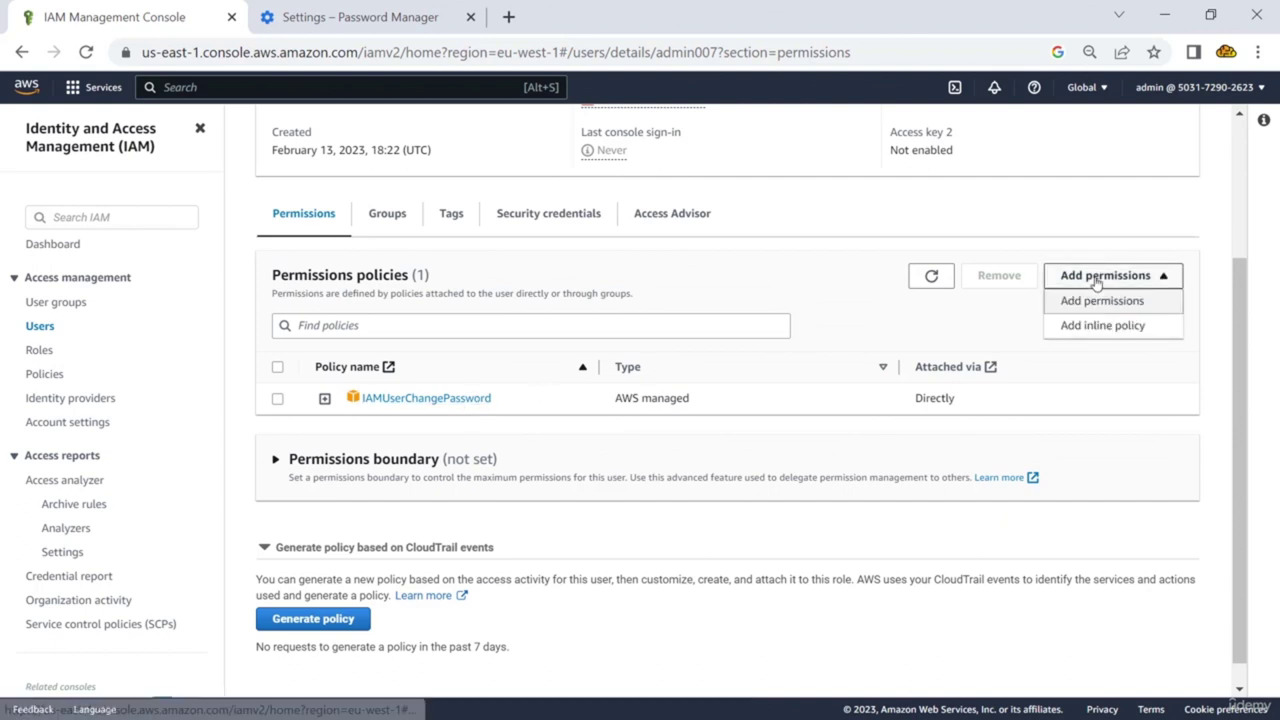
click(1101, 301)
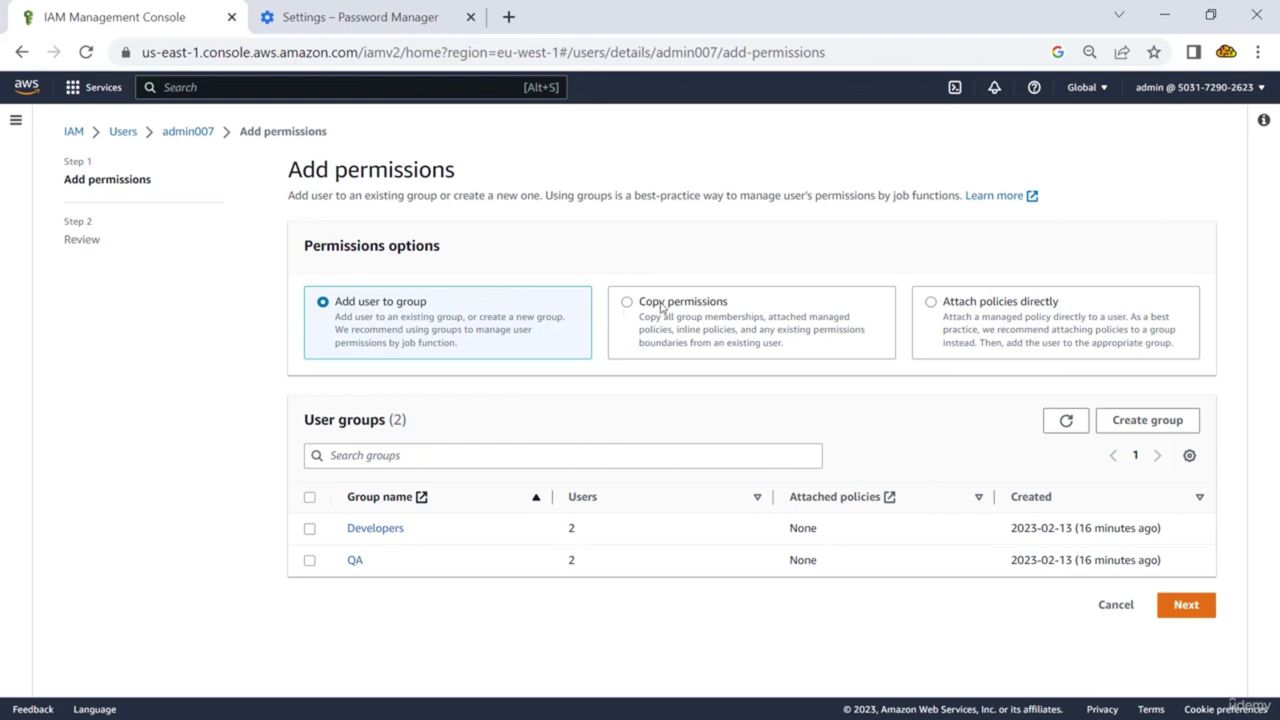
Attach AdministratorAccess directly to the admin user and confirm with Add permissions.
click(957, 305)
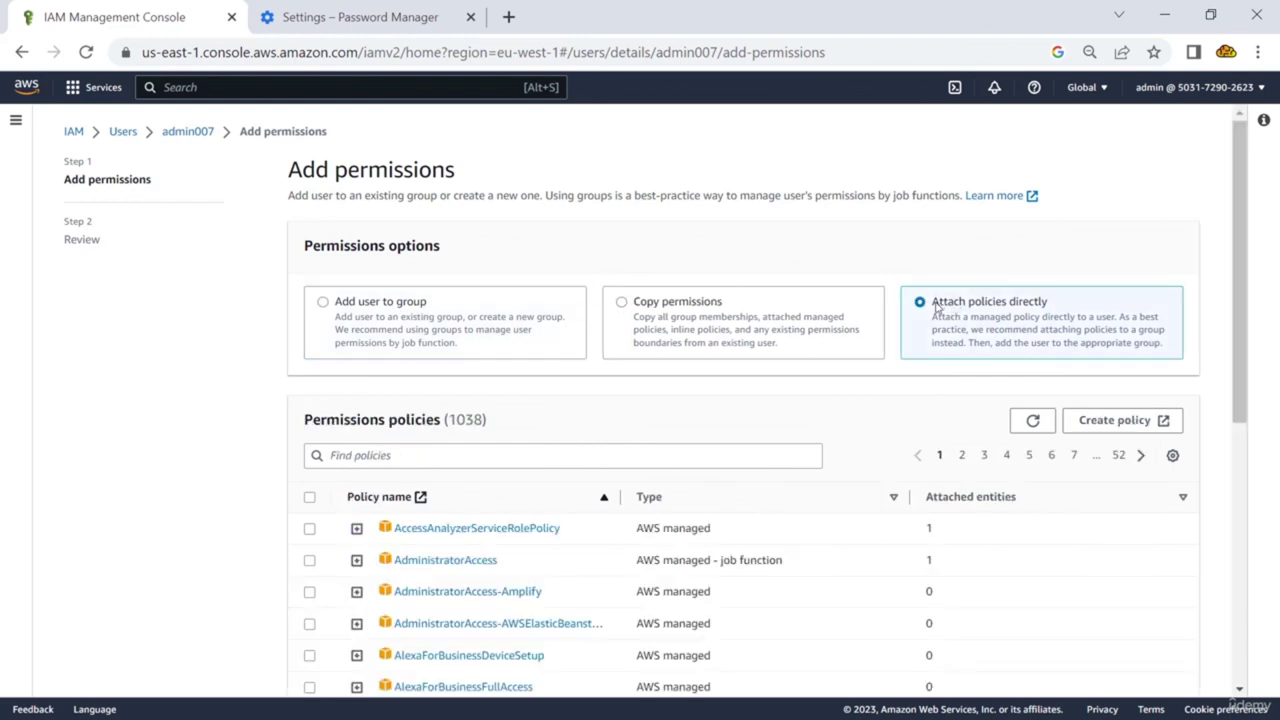
click(541, 455)
click(310, 560)
scroll(482, 560, down, 1)
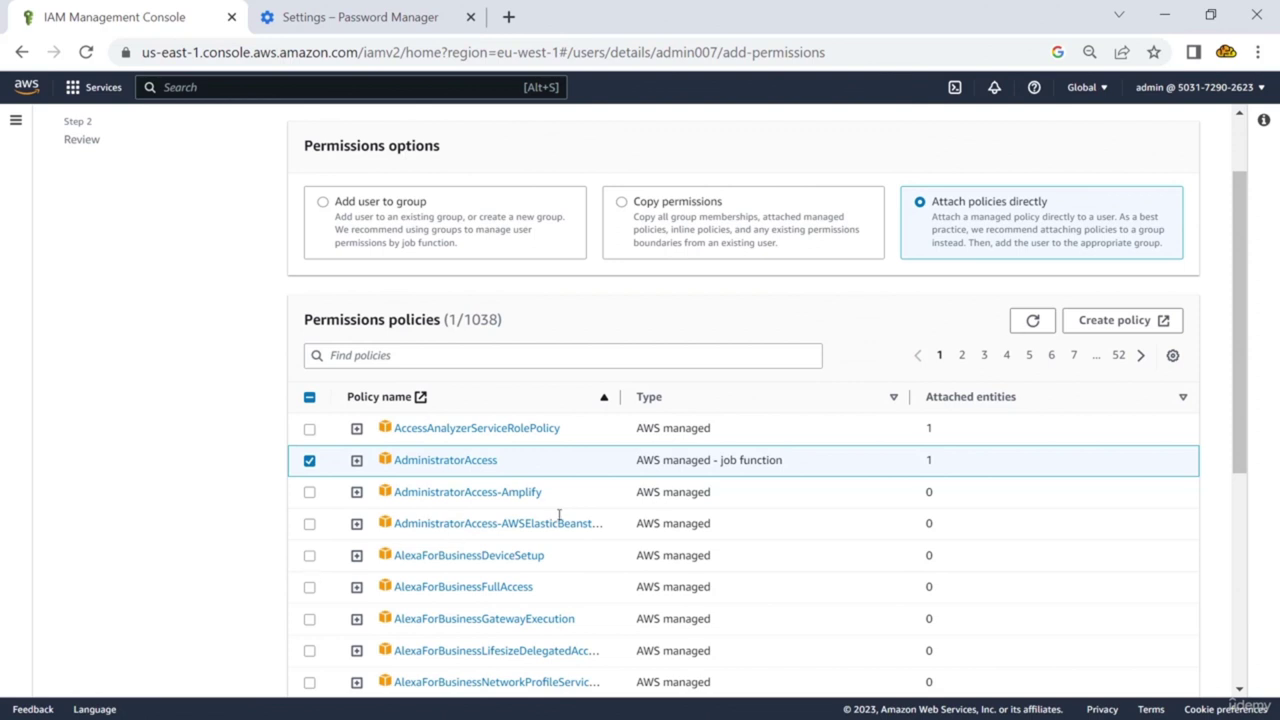
drag(1238, 393, 1251, 663)
click(1186, 670)
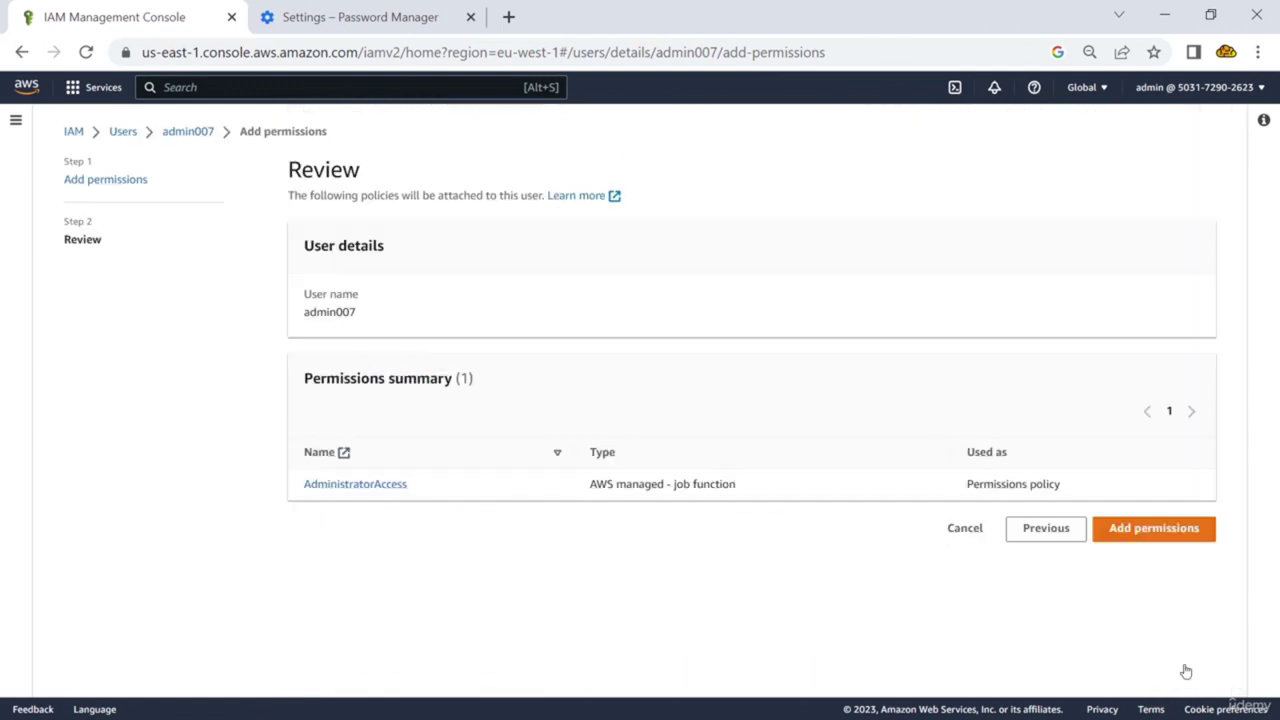
click(1140, 530)
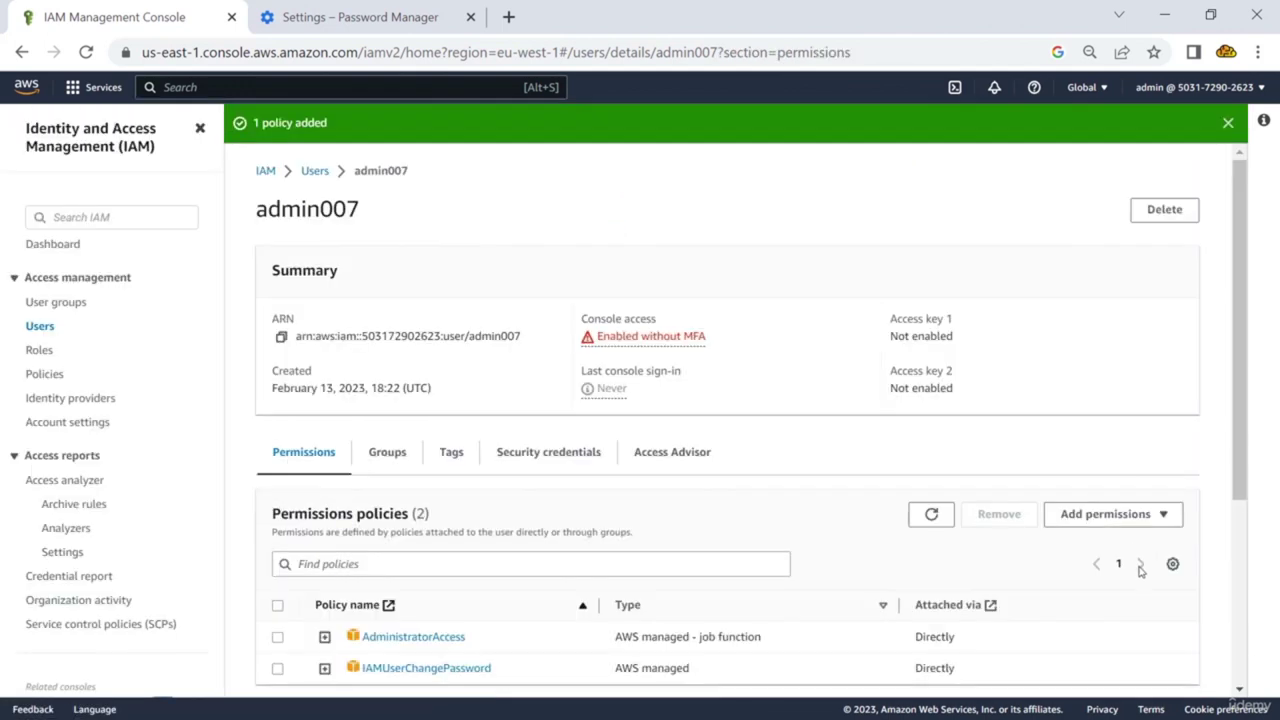
scroll(617, 553, down, 1)
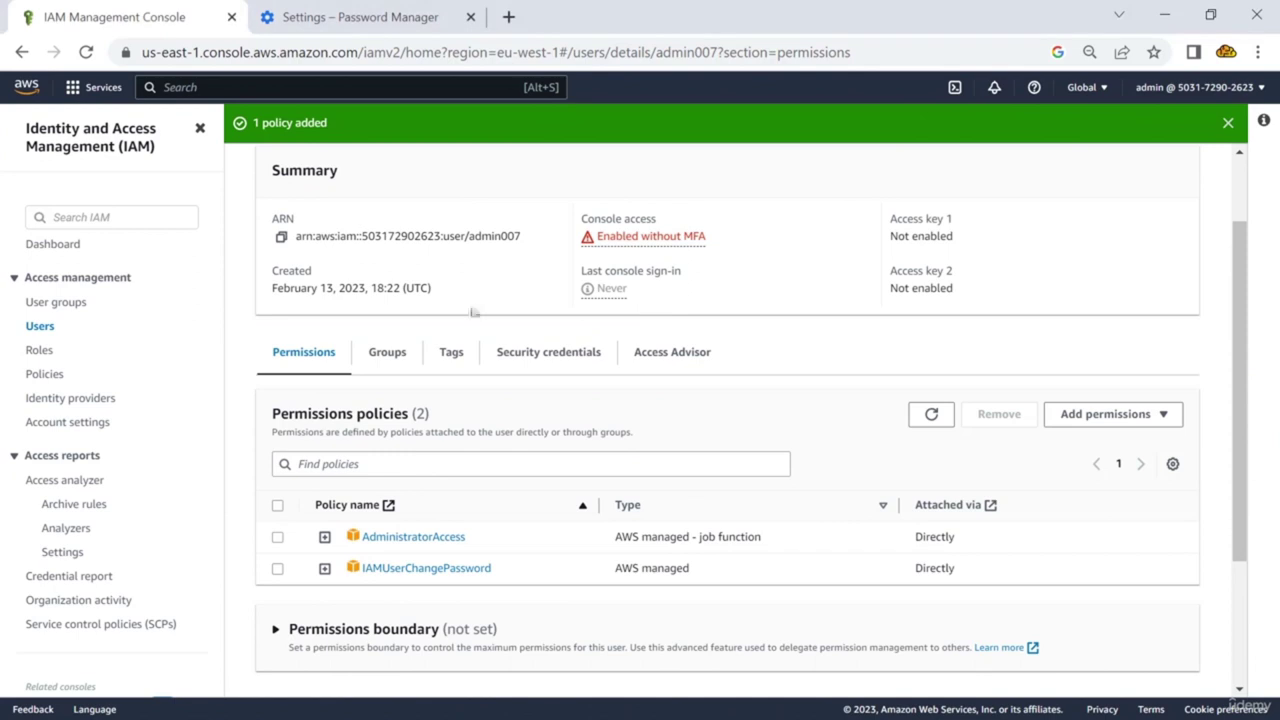
click(45, 380)
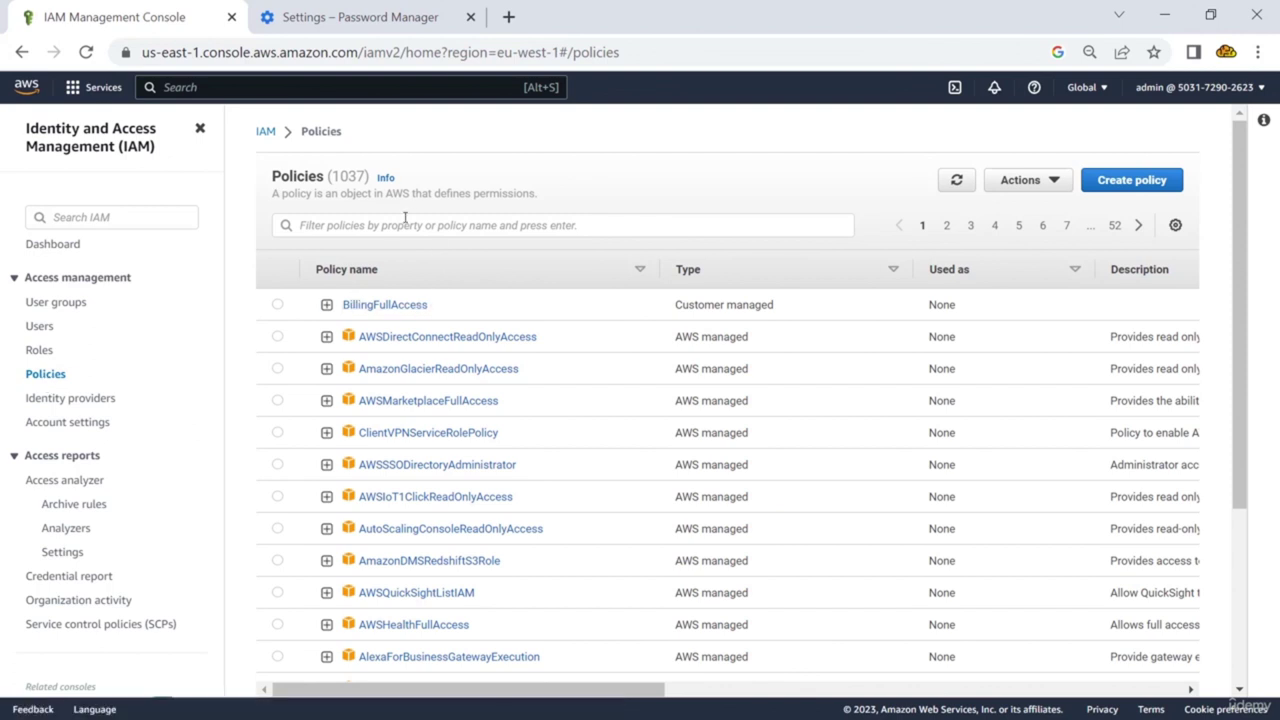
Filter policies by 's3', expand AmazonS3FullAccess and copy its JSON.
click(391, 222)
text(s3)
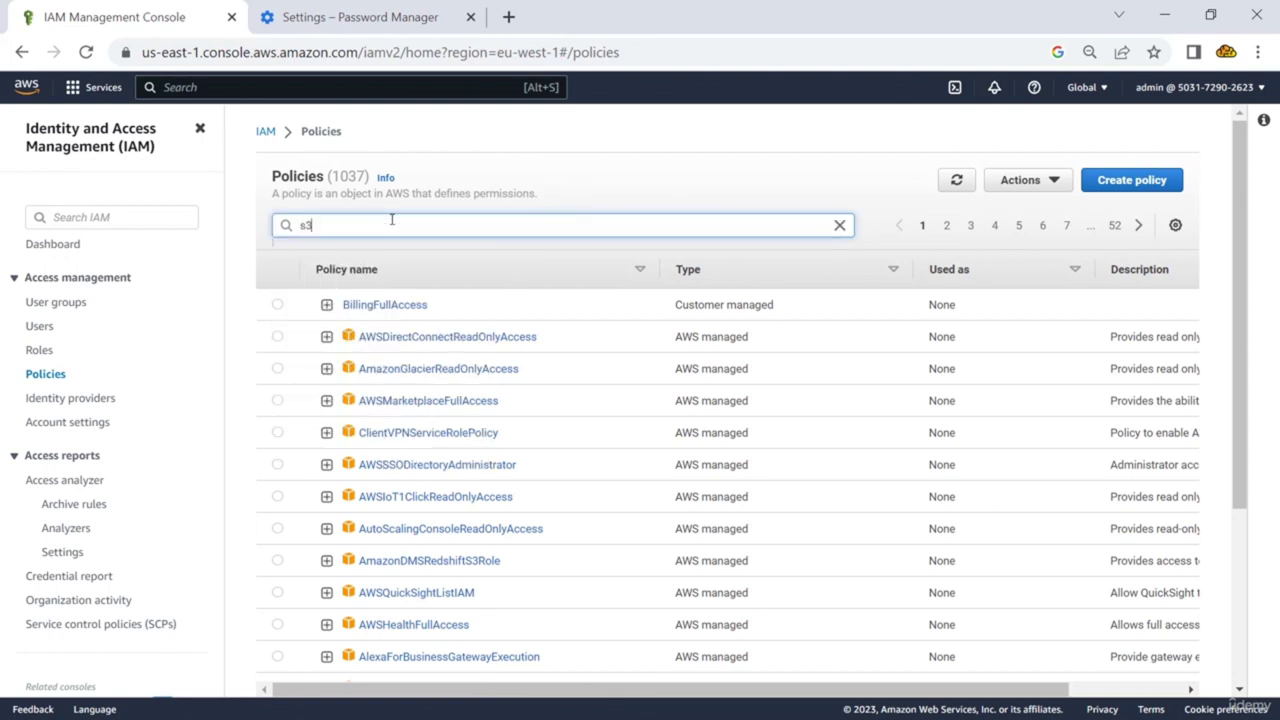
key(Return)
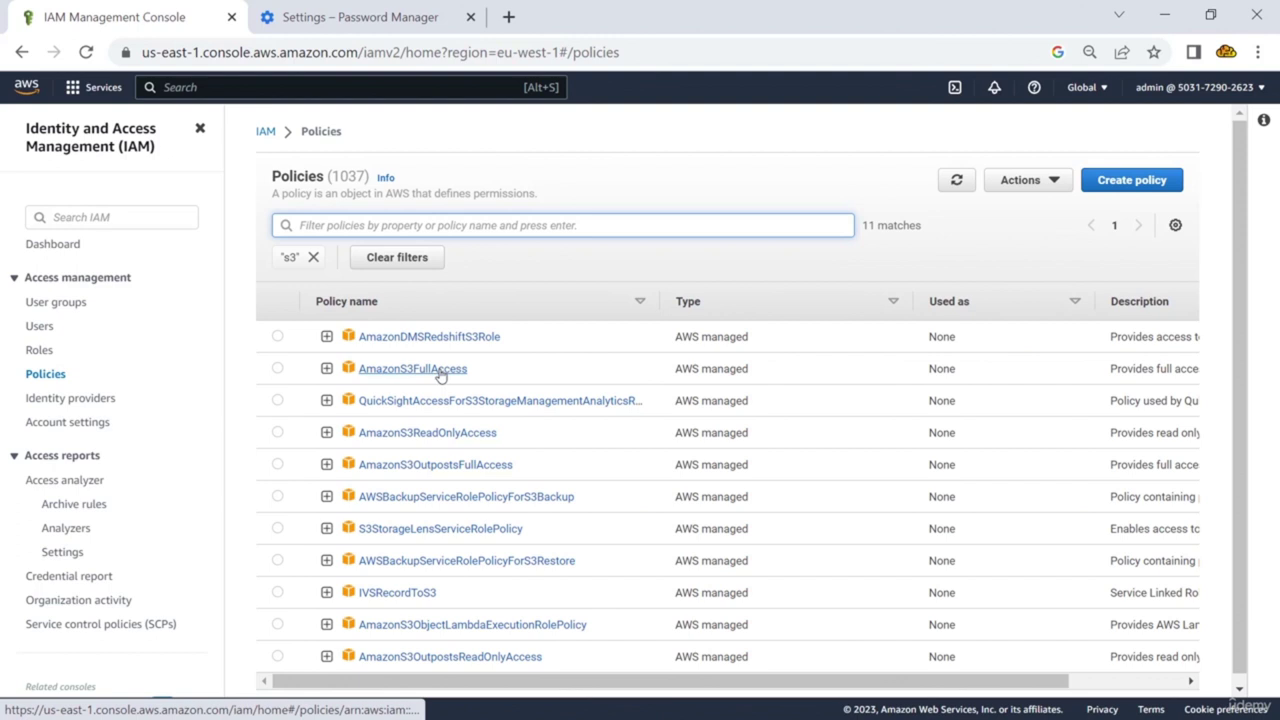
scroll(440, 372, down, 1)
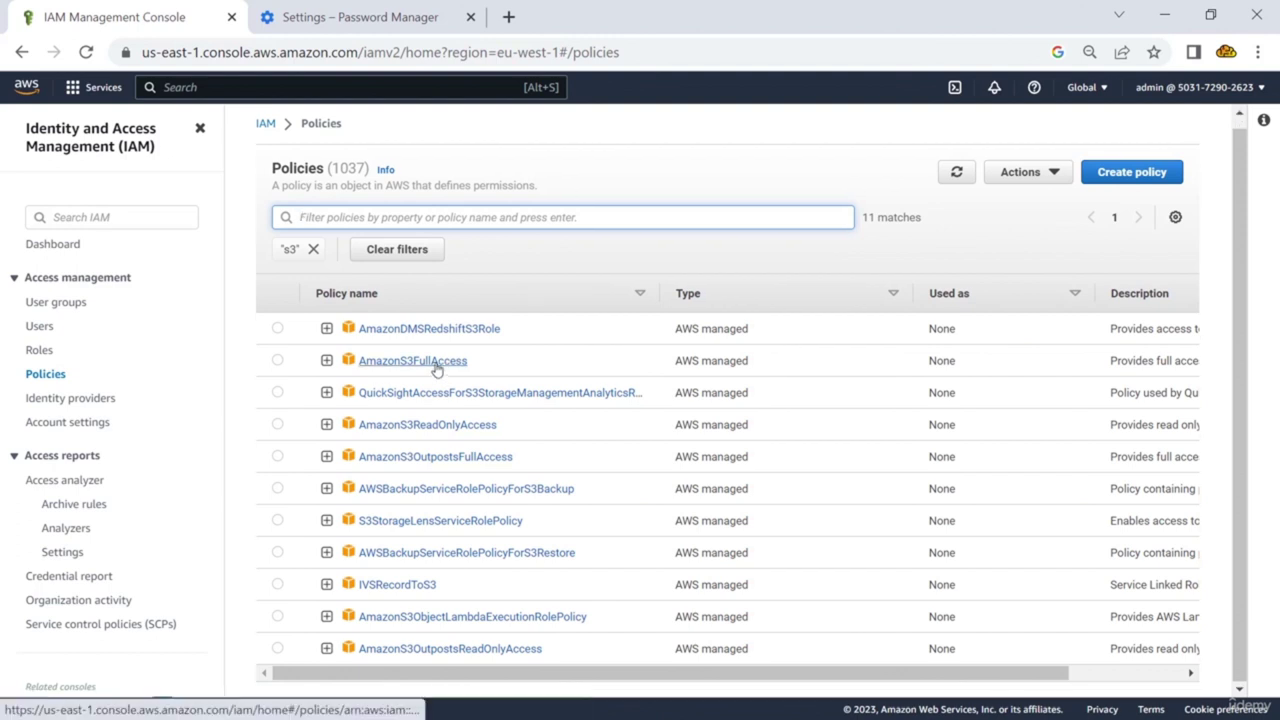
click(327, 361)
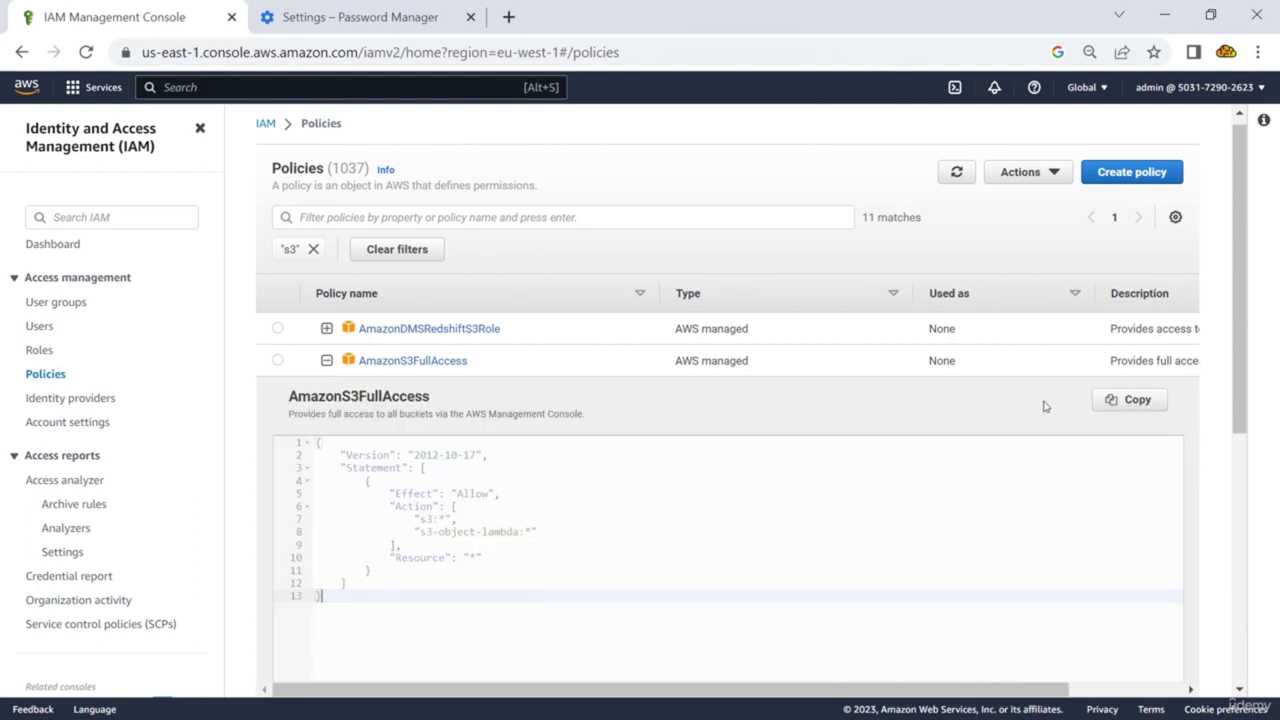
click(1102, 400)
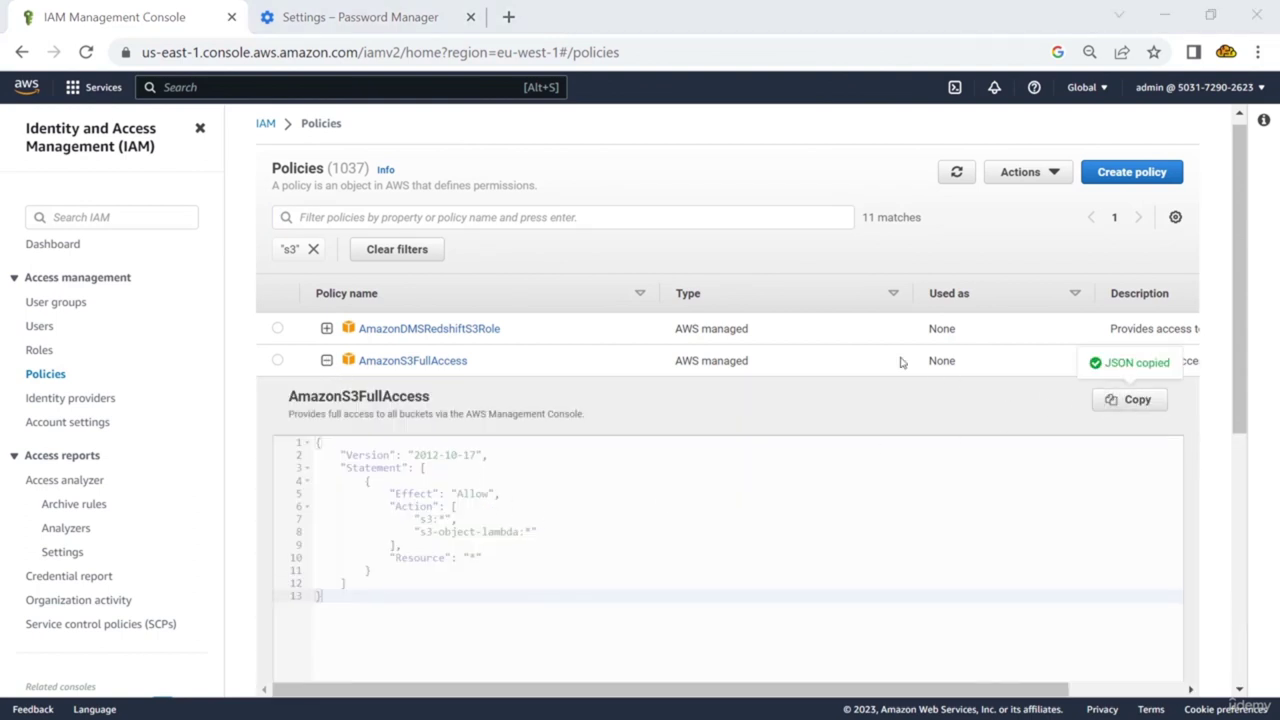
Replace the Notepad text with the copied AmazonS3FullAccess JSON.
key(alt+Tab)
key(ctrl+a)
key(ctrl+v)
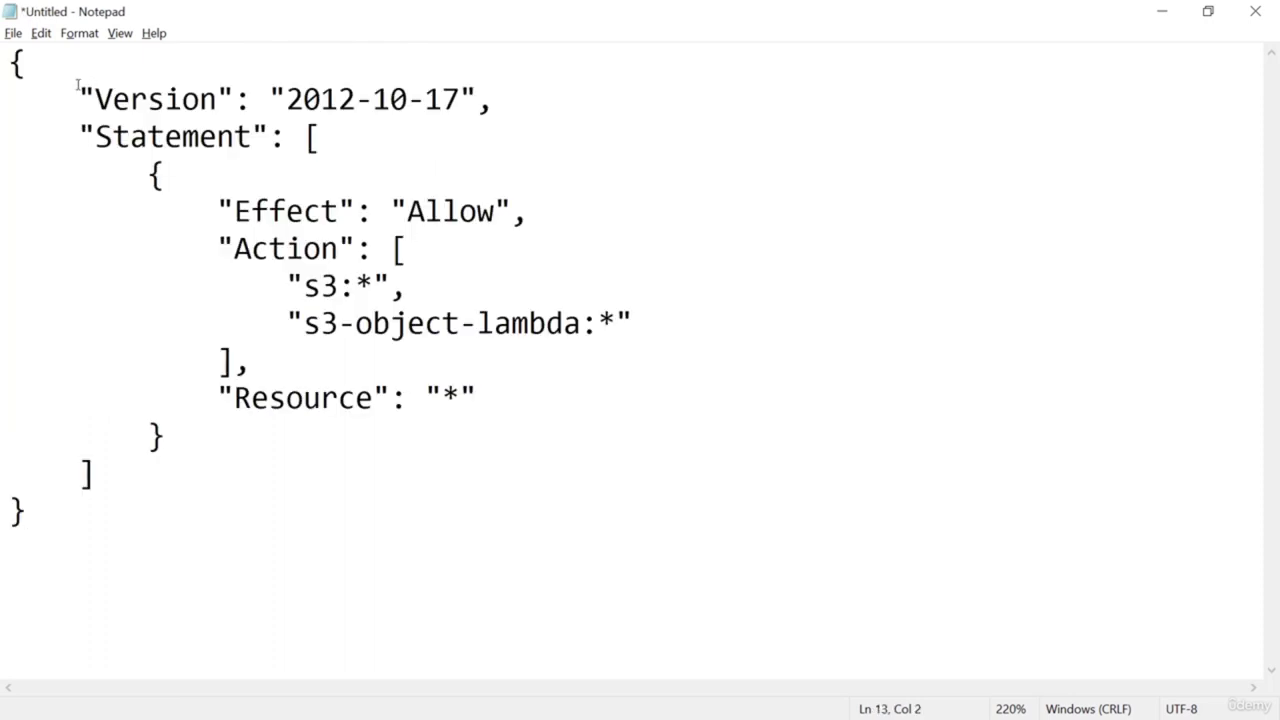
Highlight the S3 policy's Version, Statement, Effect Allow, s3:*, s3-object-lambda:* and Resource lines.
drag(83, 82, 608, 88)
drag(92, 137, 320, 137)
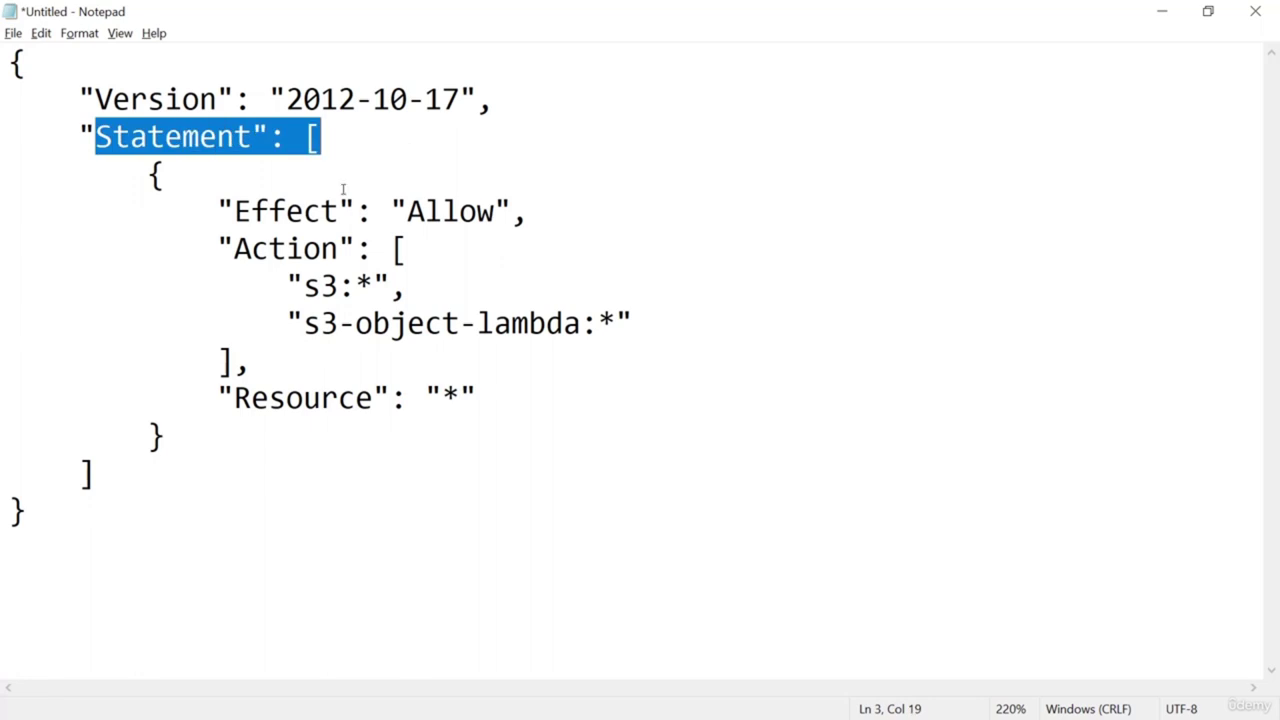
drag(217, 210, 594, 209)
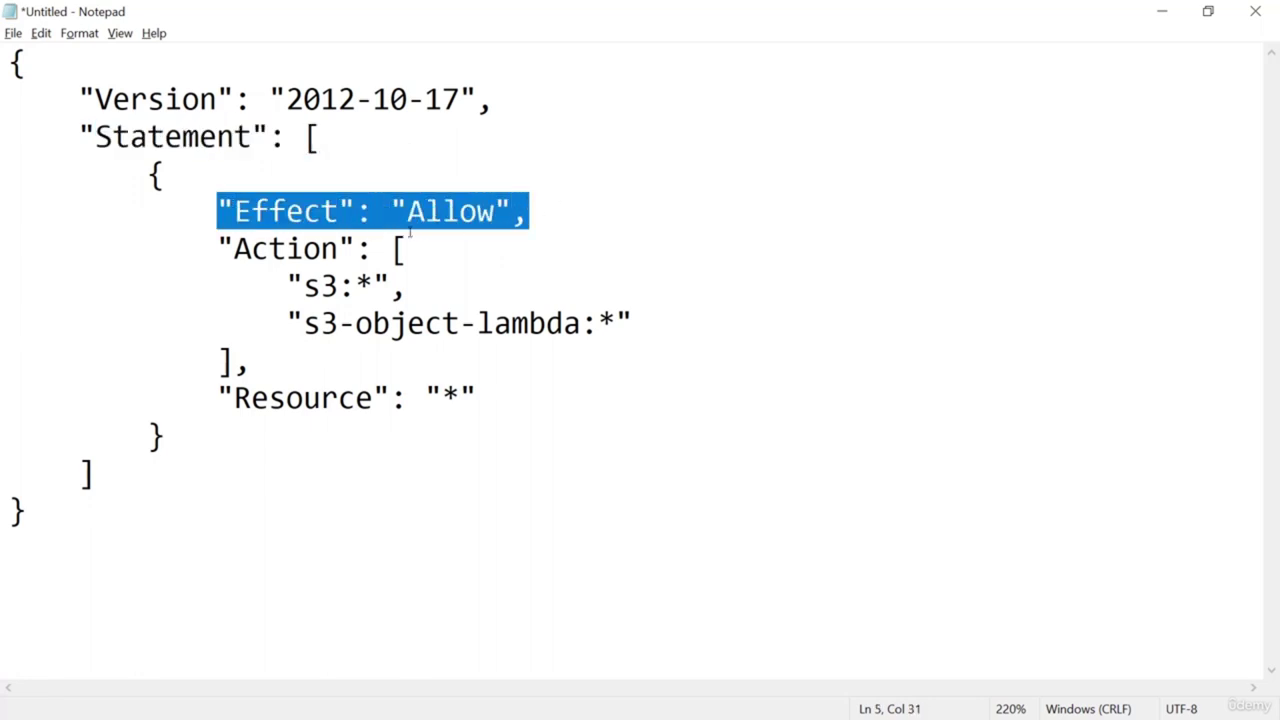
drag(303, 285, 372, 285)
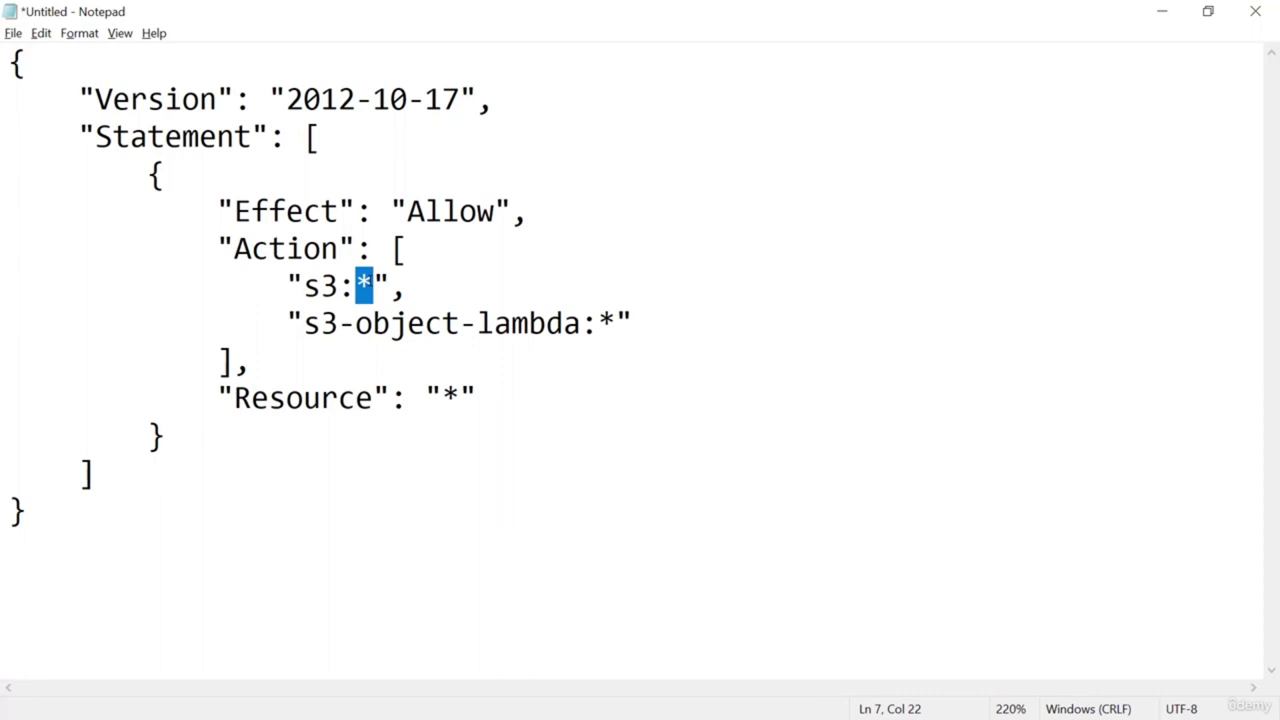
drag(304, 323, 616, 323)
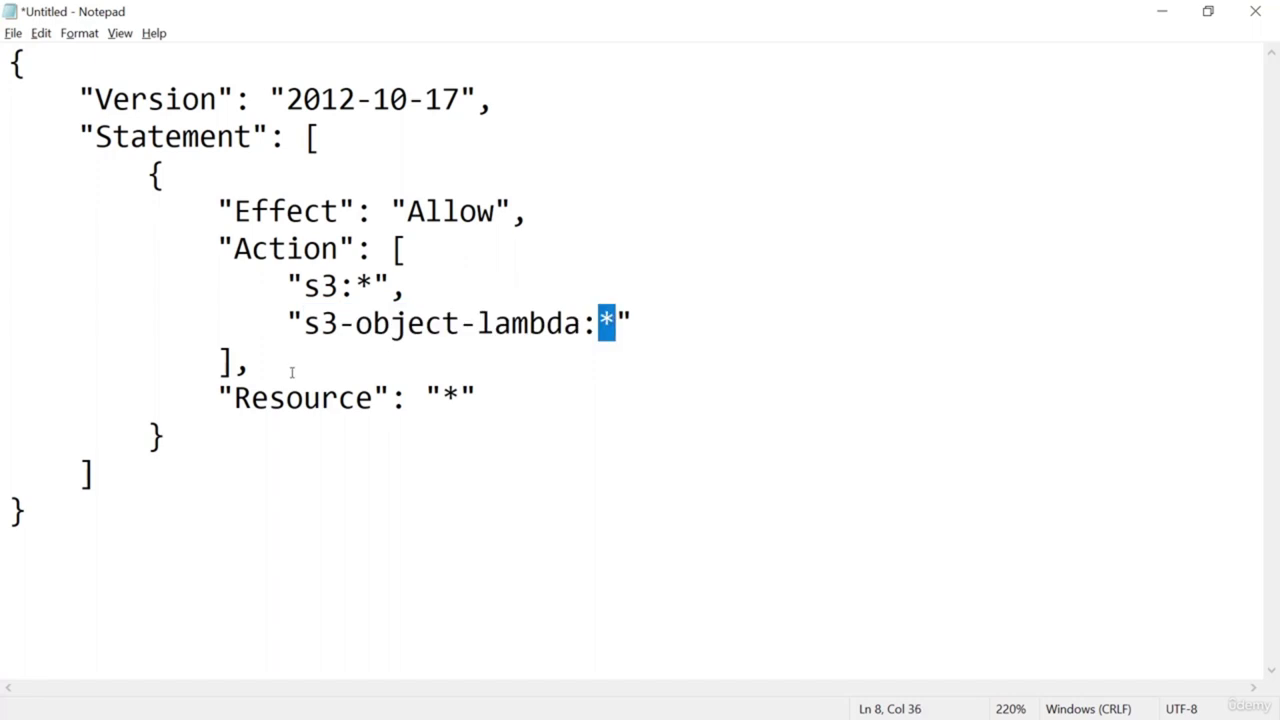
drag(234, 398, 463, 396)
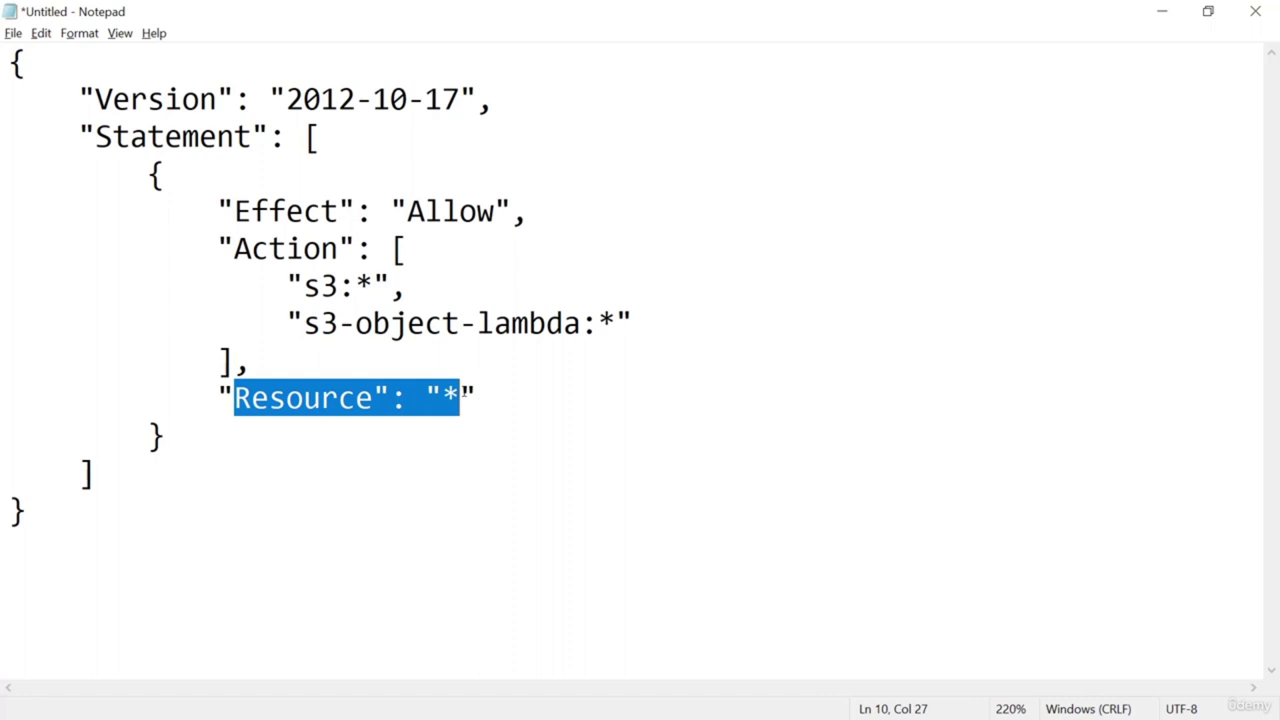
Re-highlight the s3:* and s3-object-lambda actions and Resource setting, then minimize Notepad.
click(461, 396)
drag(356, 285, 370, 286)
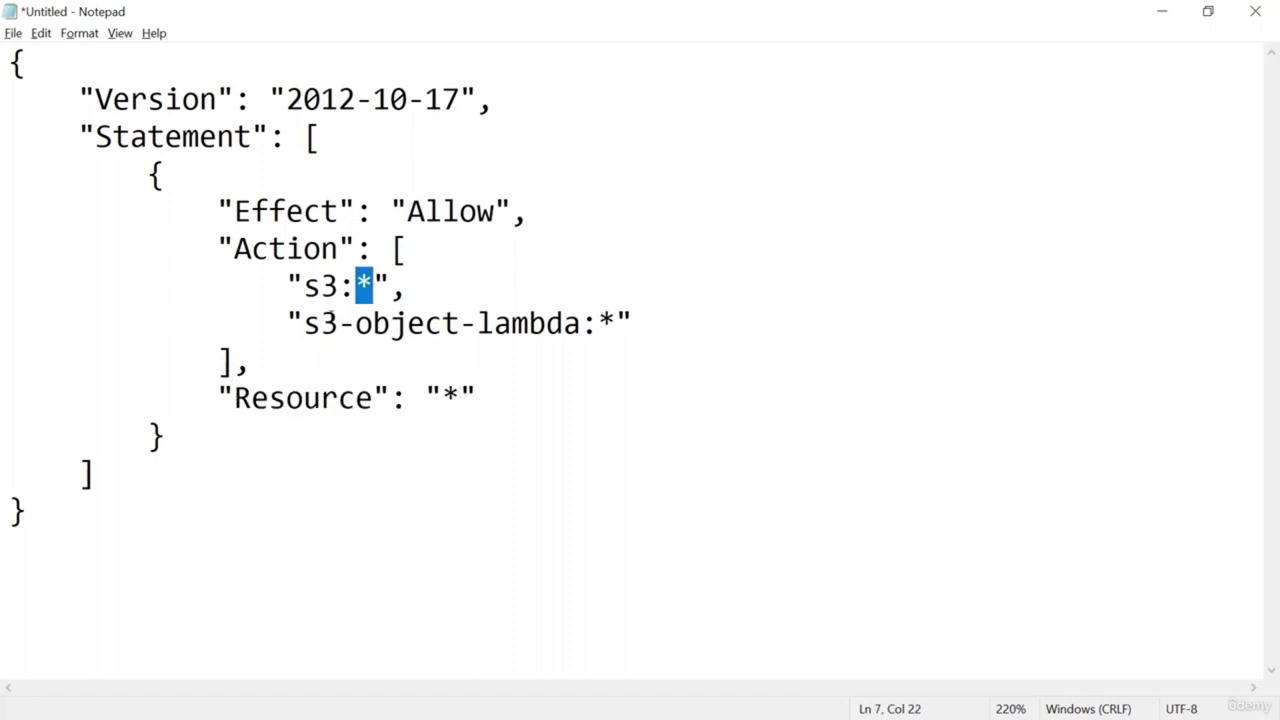
drag(304, 323, 580, 322)
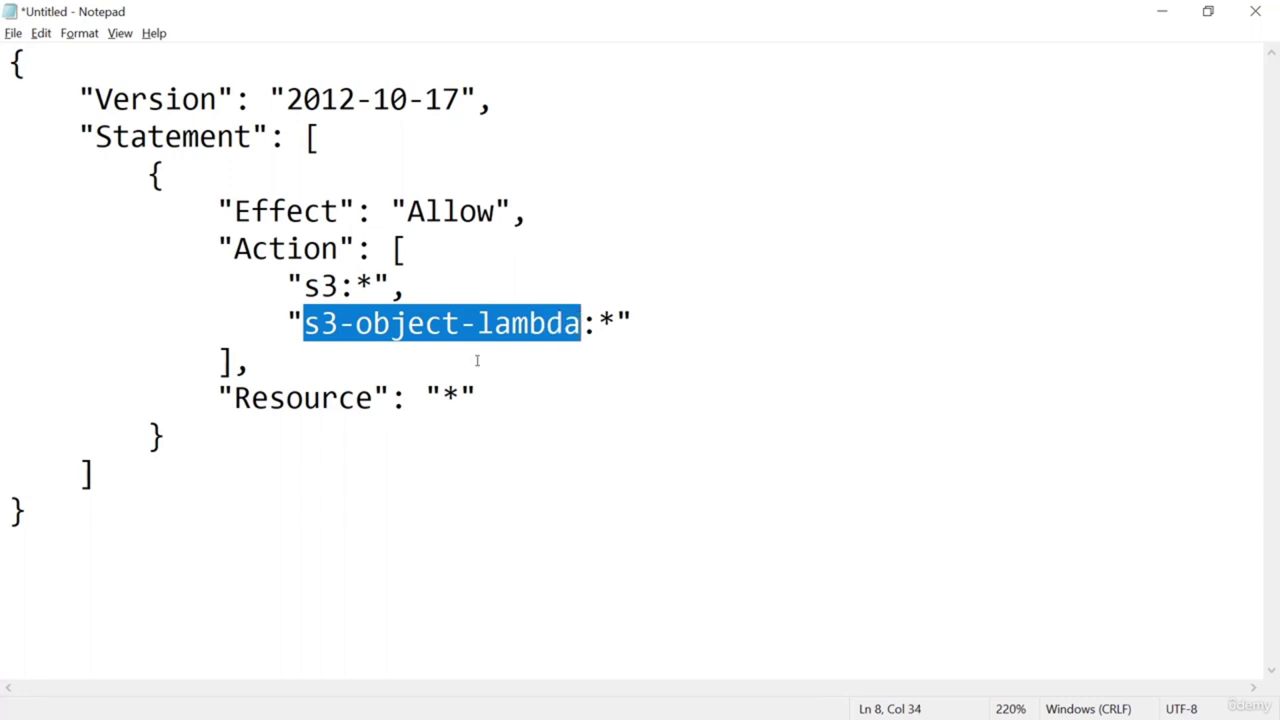
drag(497, 397, 227, 396)
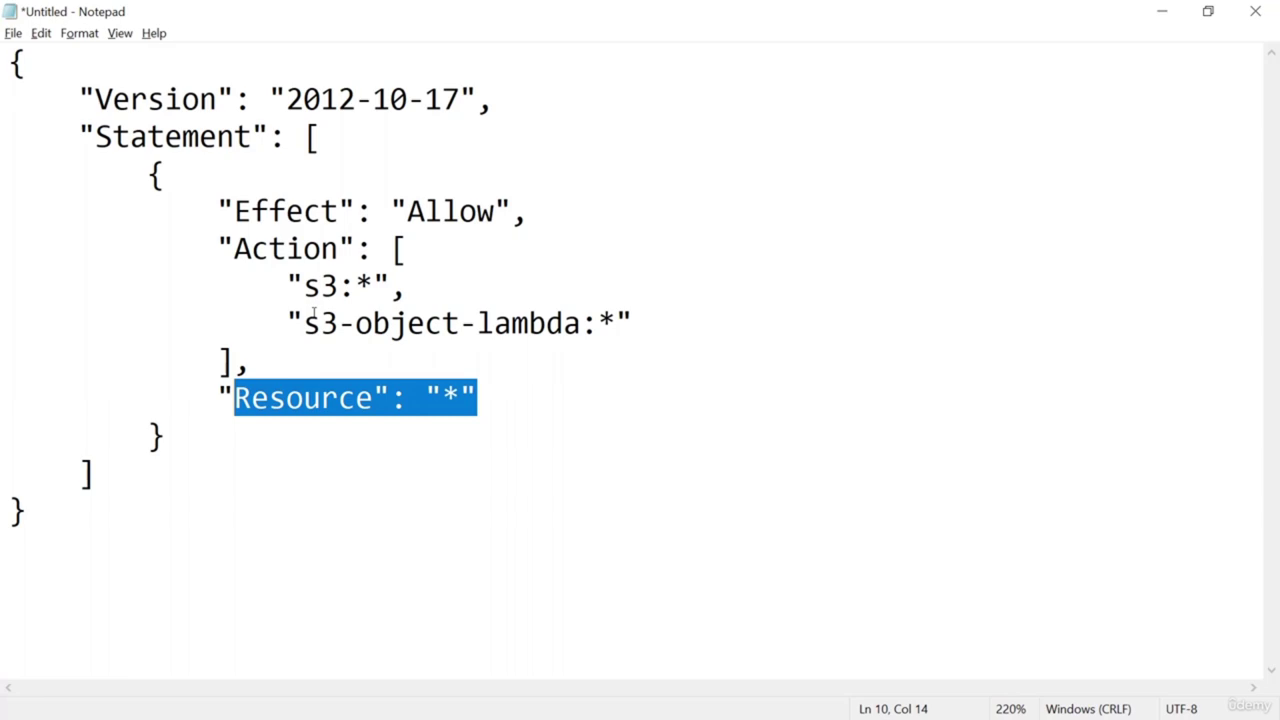
click(1178, 18)
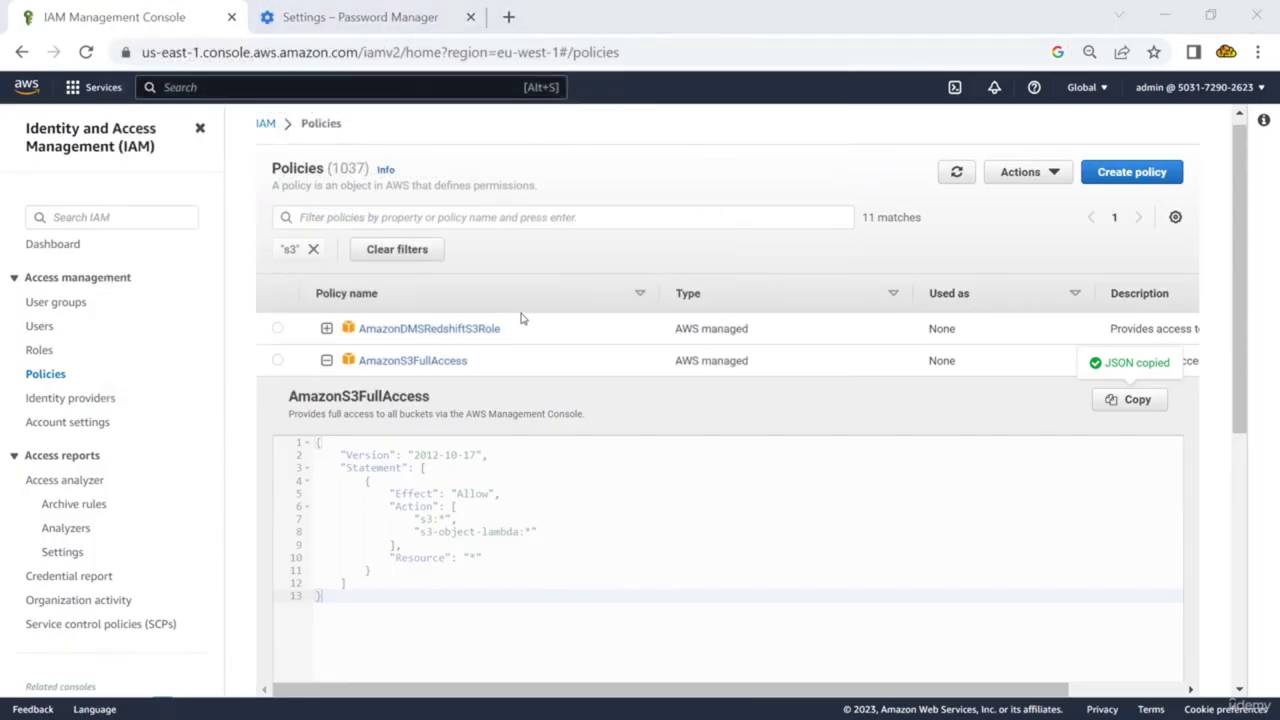
Check the business requirement slide, then filter policies to 'ec2' and drop the 's3' filter.
key(alt+Tab)
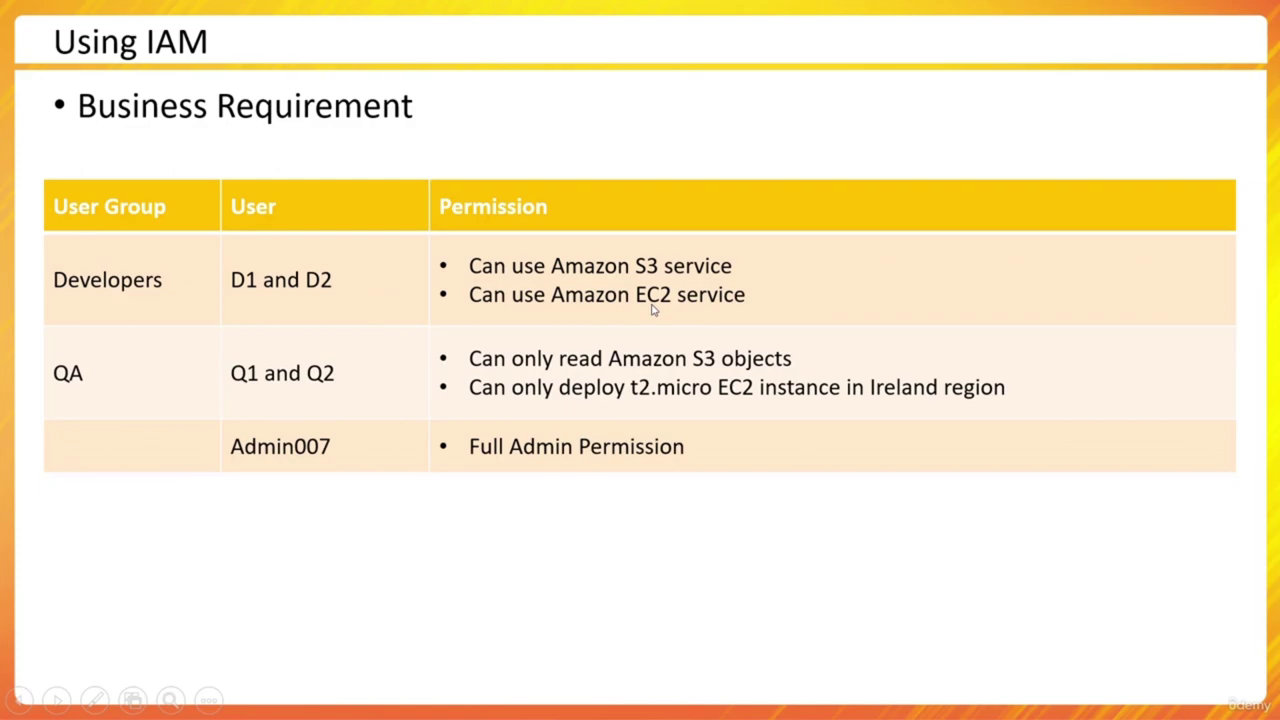
key(alt+Tab)
click(481, 217)
text(ec)
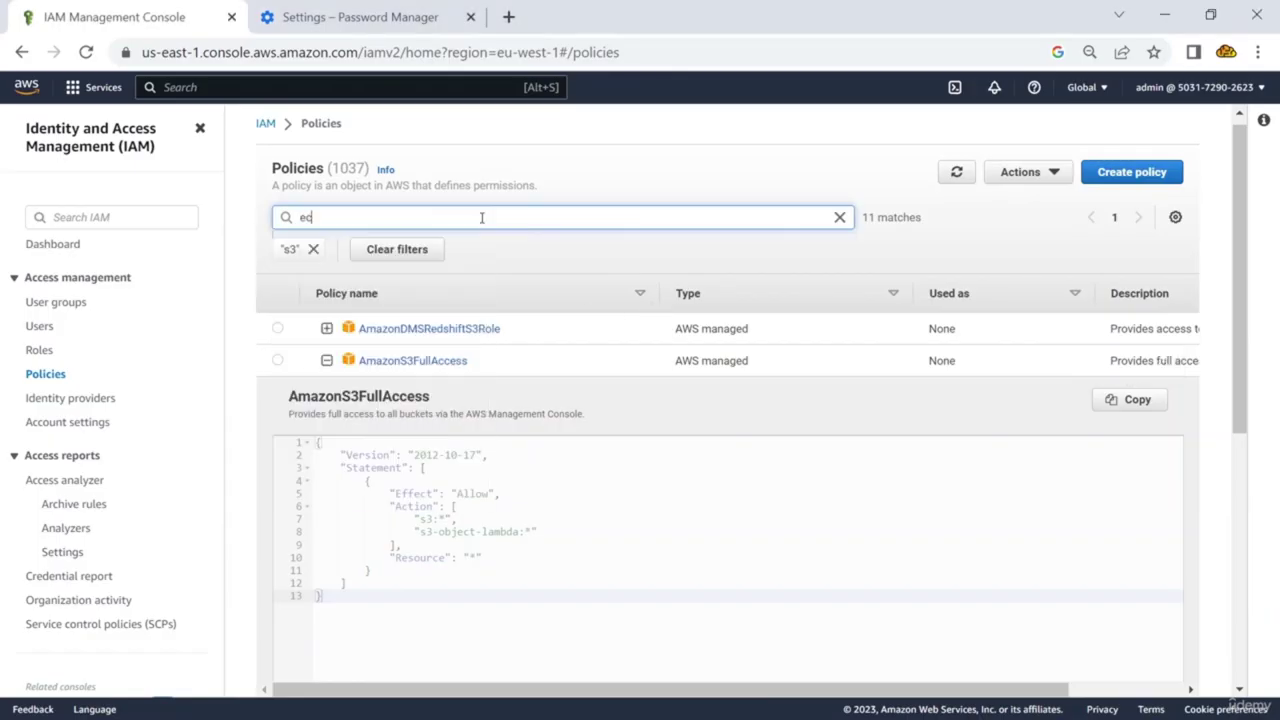
text(2)
key(Return)
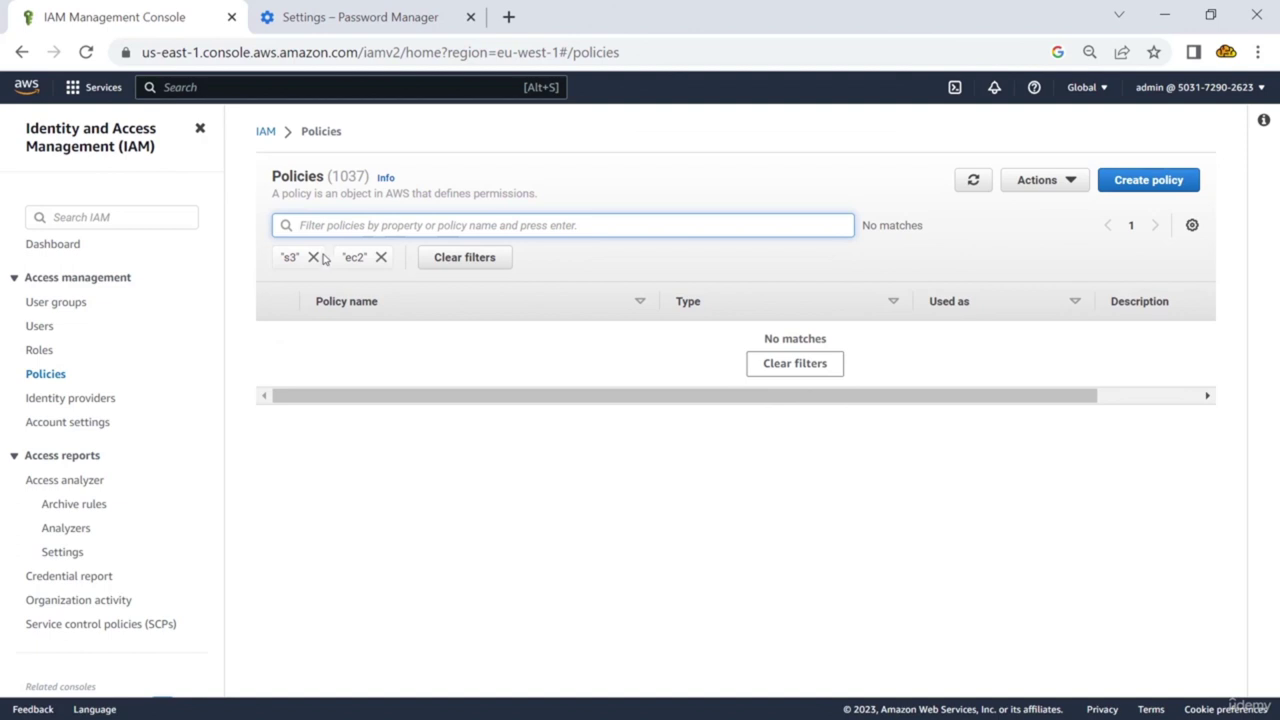
click(315, 258)
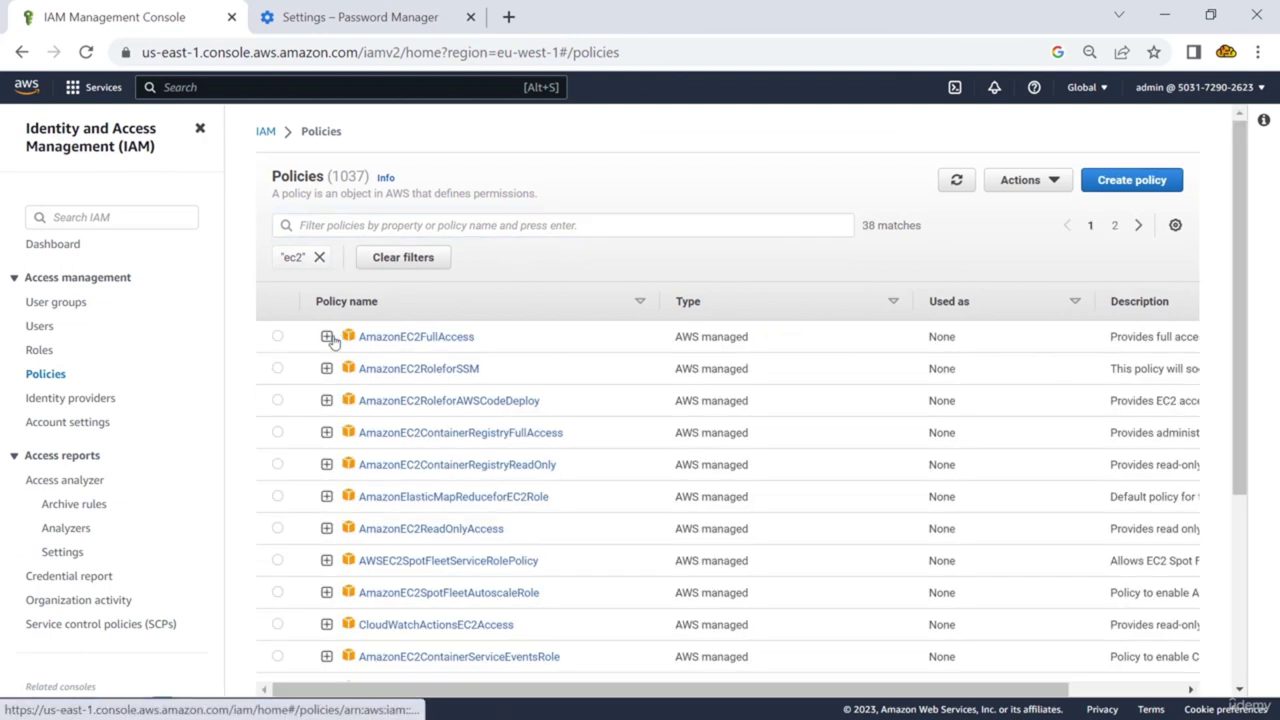
Expand AmazonEC2FullAccess, copy its JSON and paste it over the Notepad text.
click(327, 337)
scroll(414, 371, down, 3)
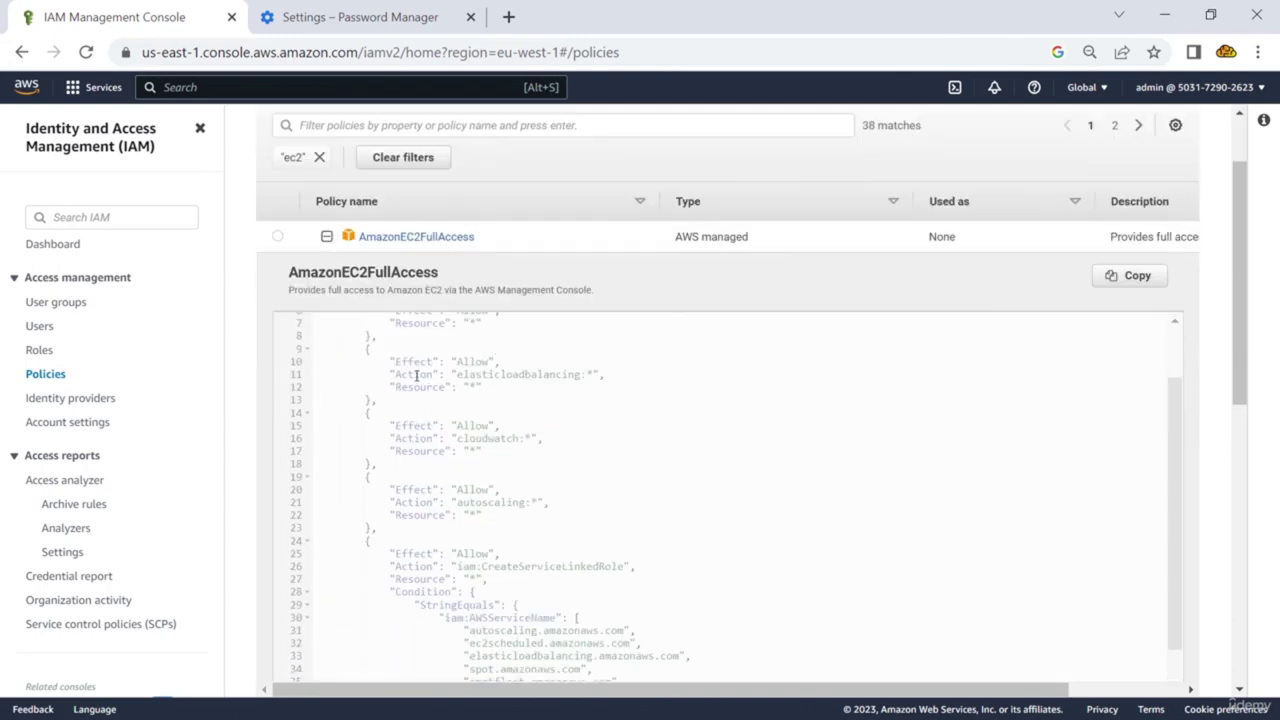
click(1148, 282)
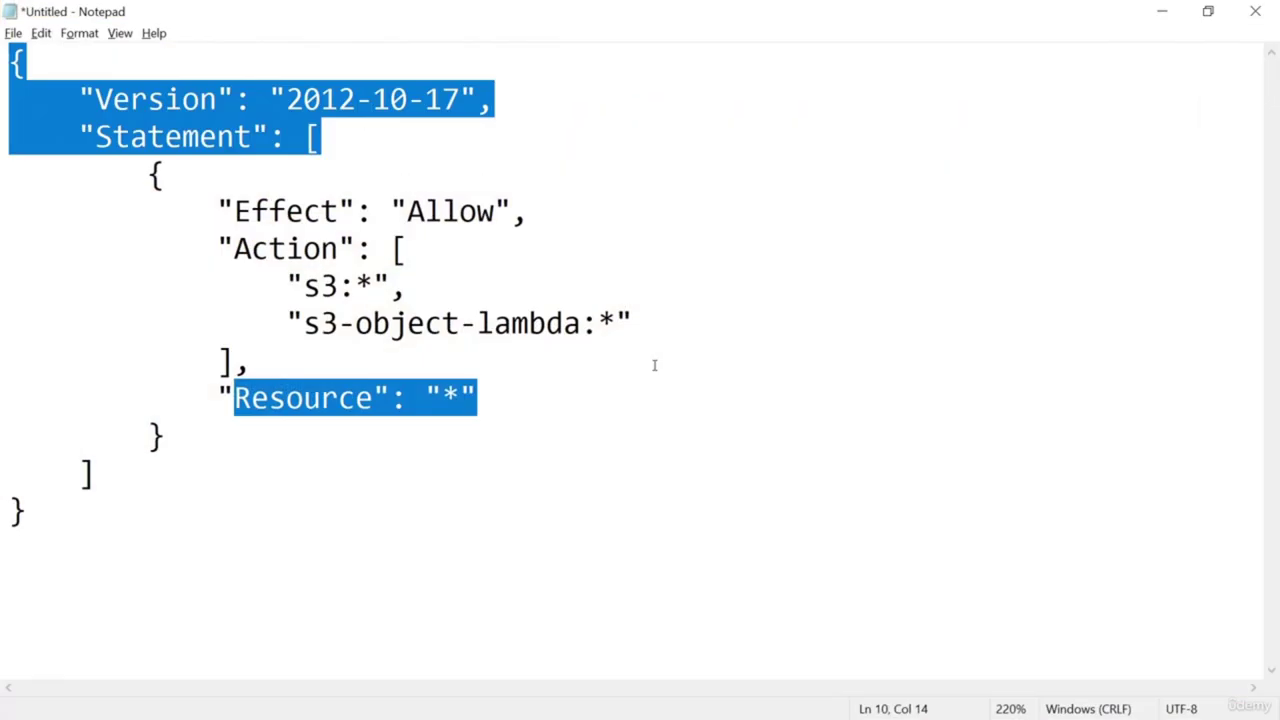
key(ctrl+a)
key(ctrl+v)
Highlight the ec2:* action, Resource wildcard and elasticloadbalancing:* action in the EC2 policy.
scroll(578, 360, up, 5)
scroll(576, 361, up, 4)
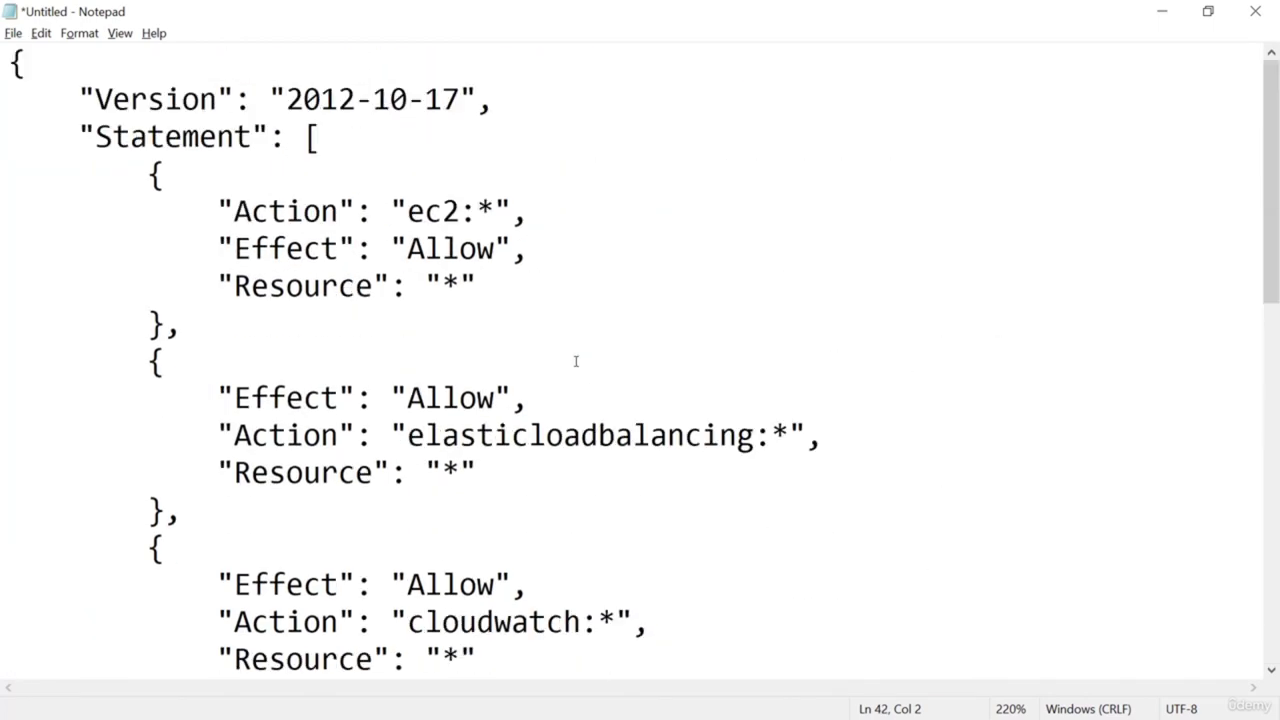
scroll(576, 361, down, 2)
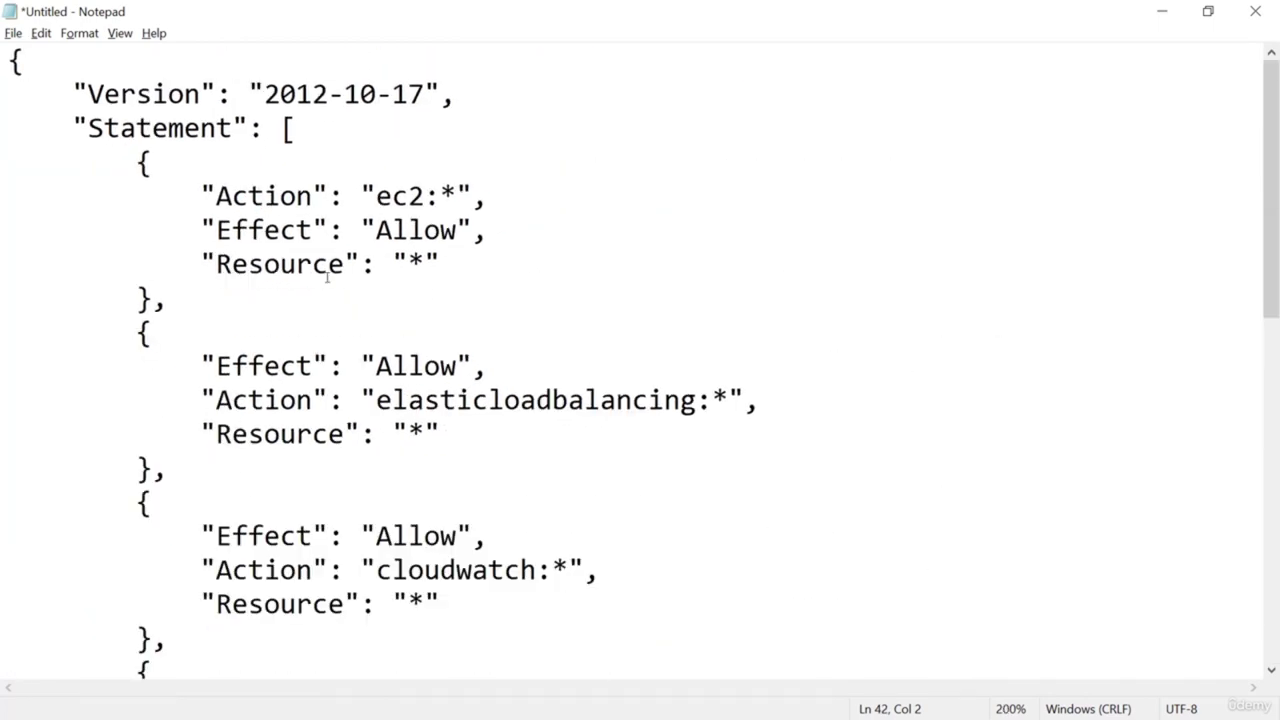
scroll(243, 213, down, 1)
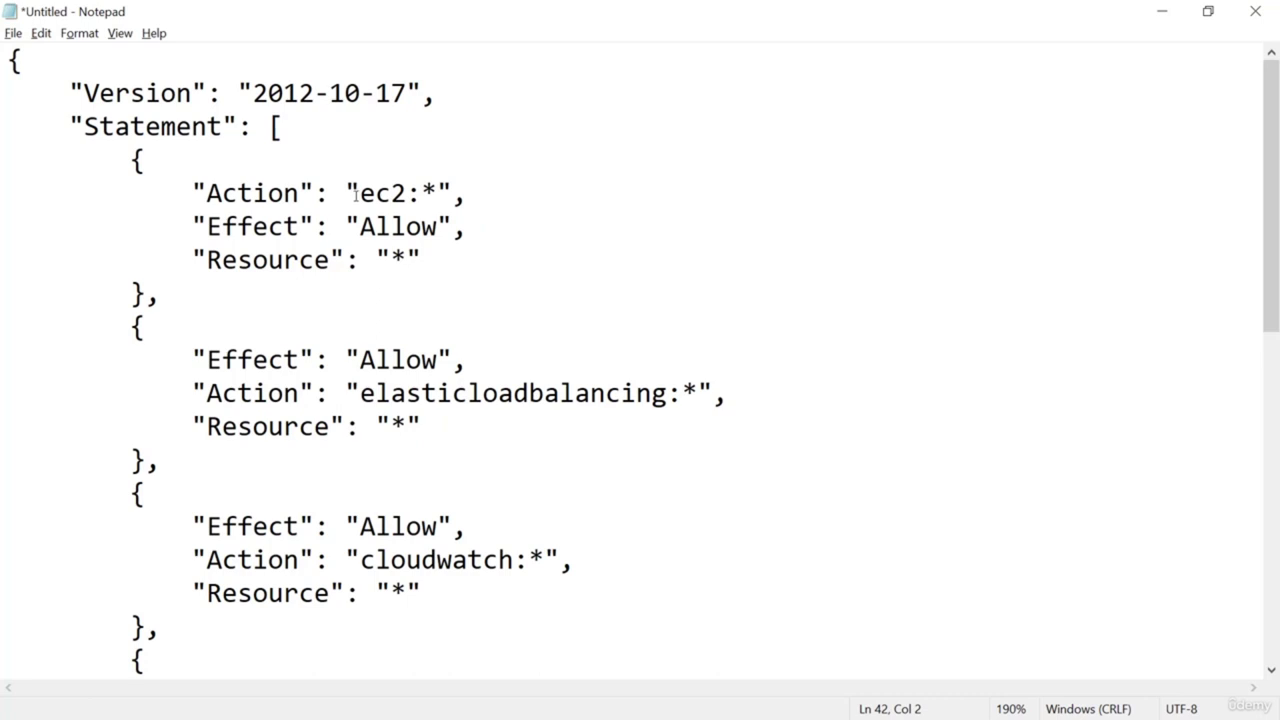
drag(360, 193, 440, 193)
drag(391, 260, 421, 260)
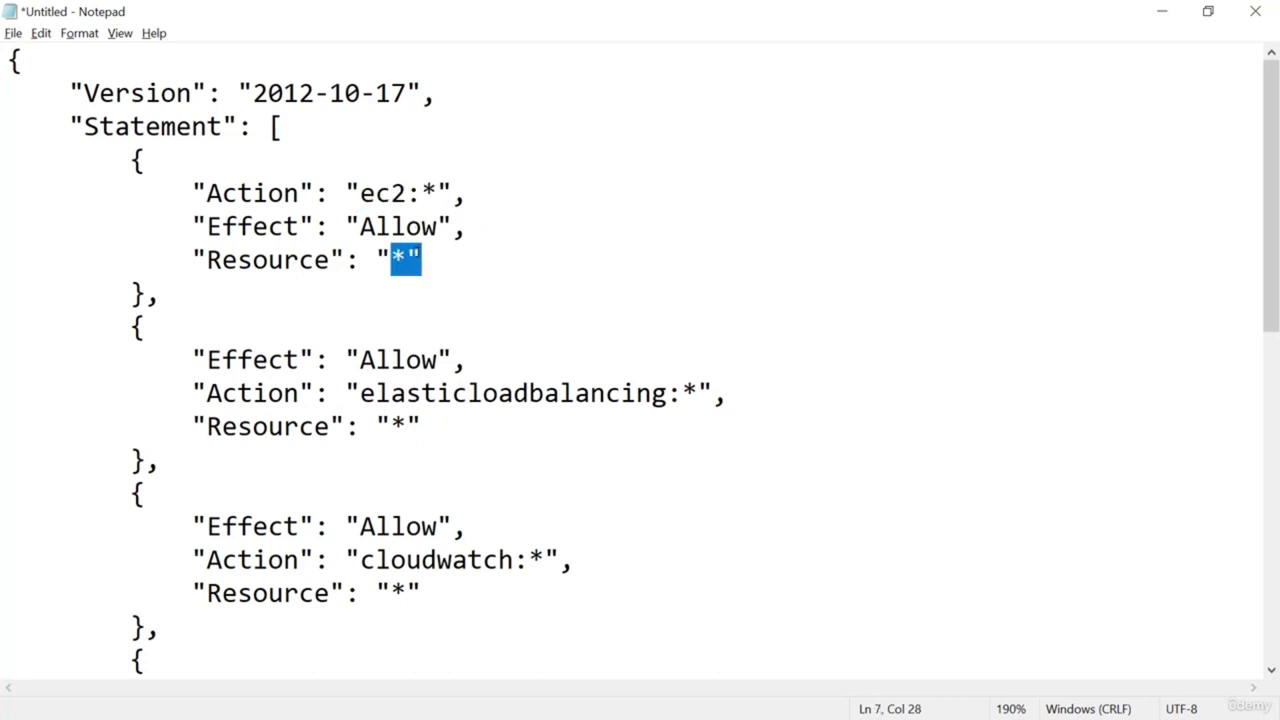
drag(360, 393, 700, 393)
Highlight the cloudwatch actions further down, then close Notepad.
scroll(513, 412, down, 1)
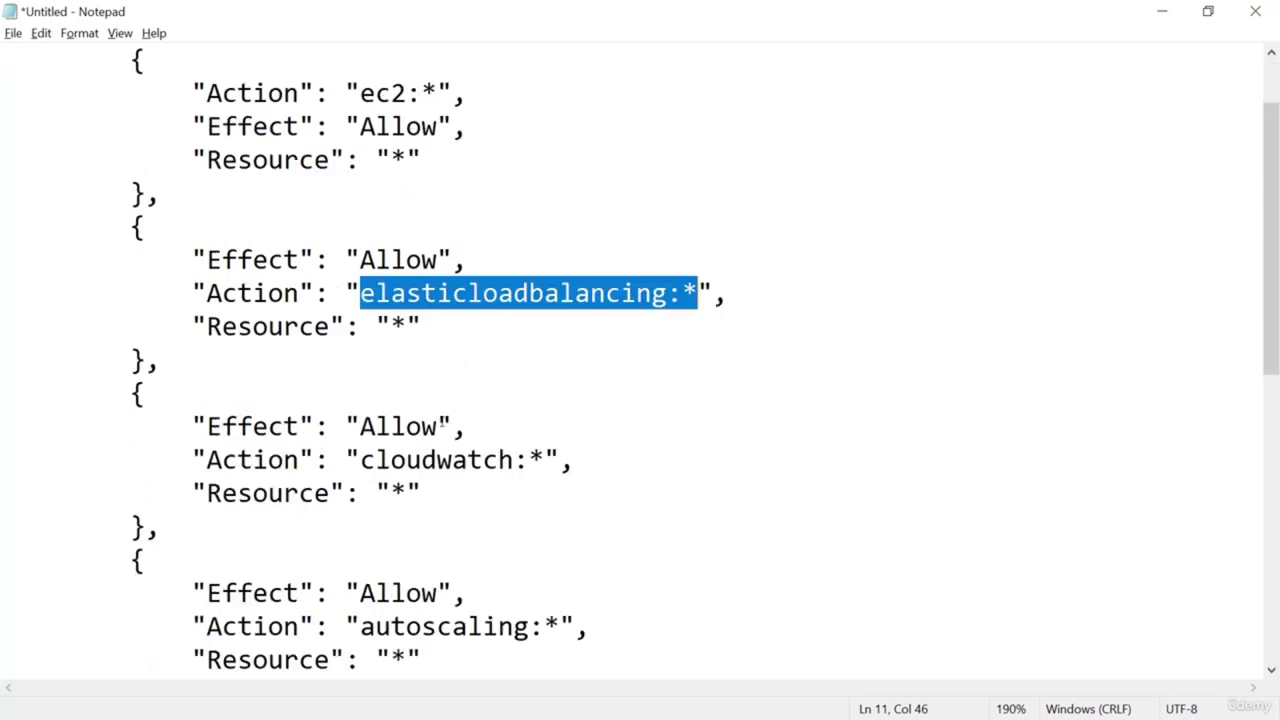
drag(368, 459, 530, 459)
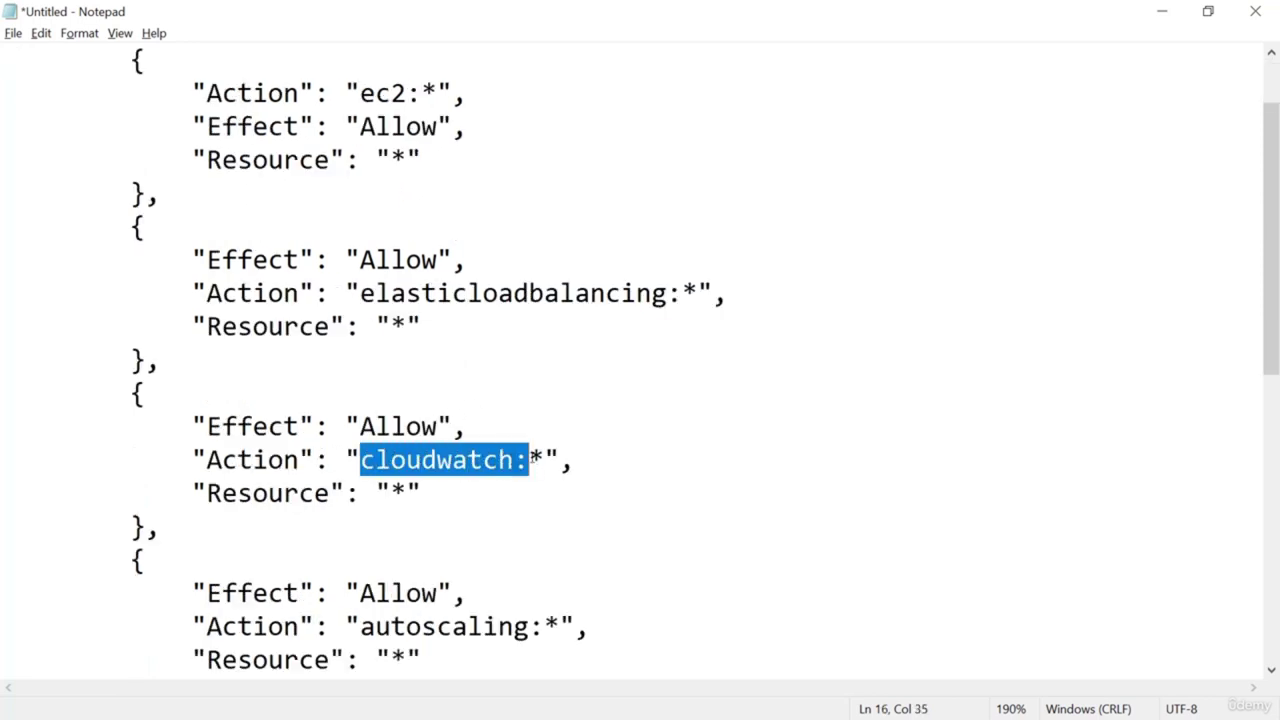
scroll(530, 460, down, 1)
drag(360, 526, 558, 524)
scroll(502, 478, down, 2)
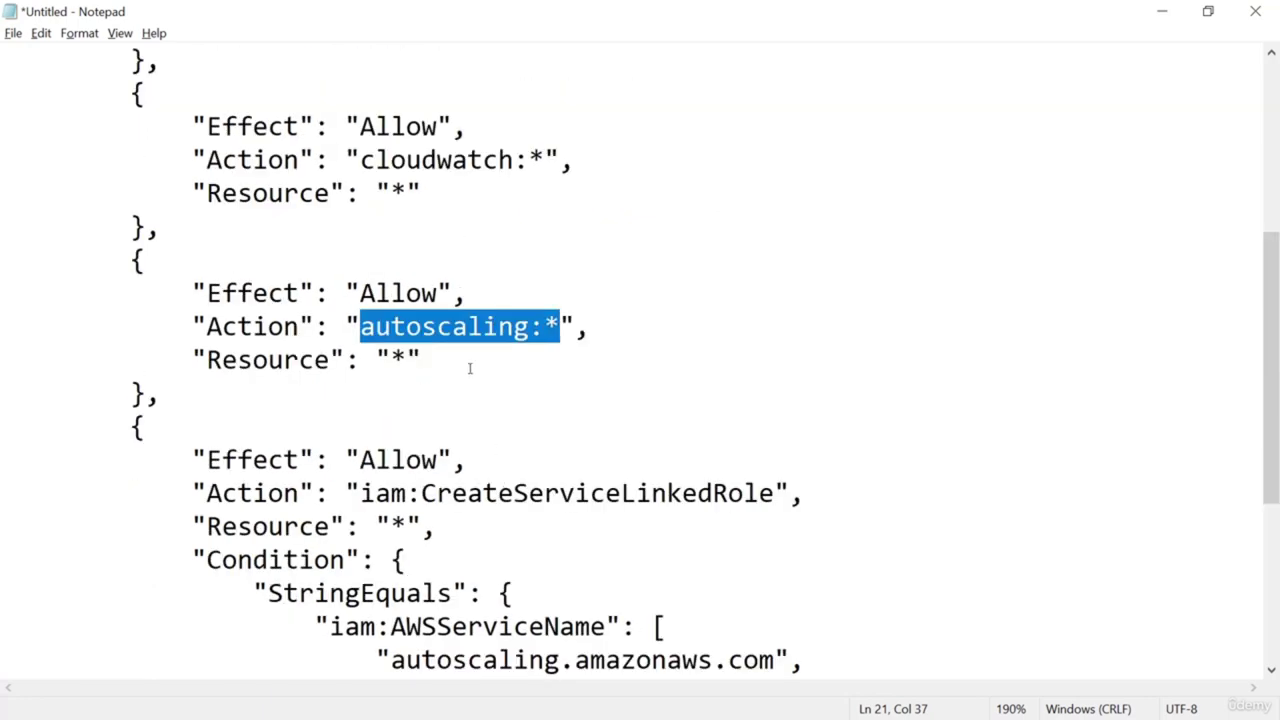
scroll(469, 368, down, 4)
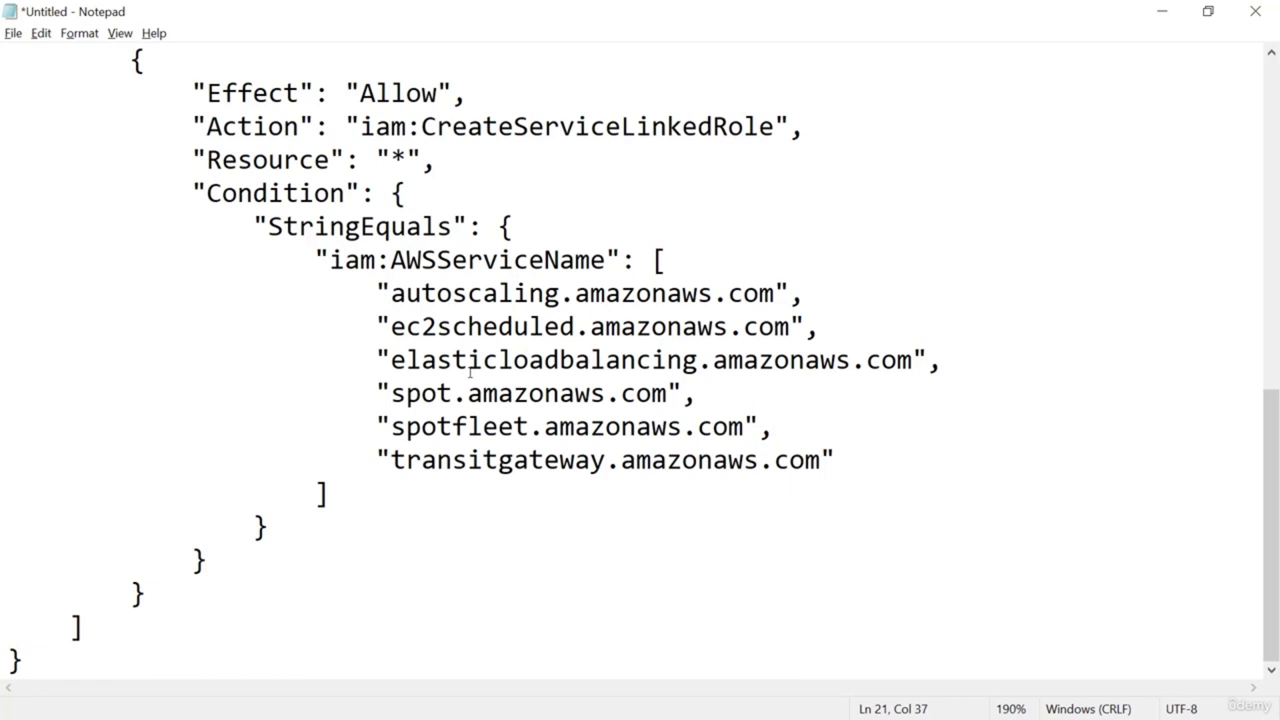
click(1256, 19)
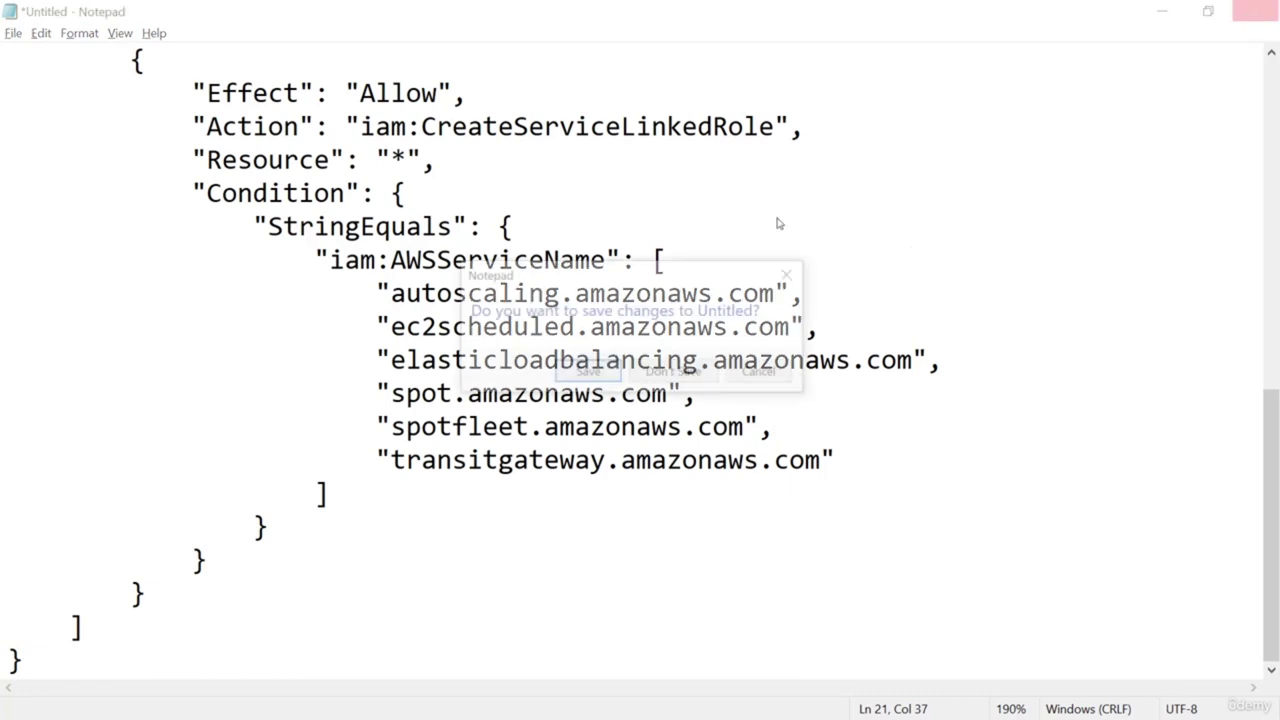
Discard the Notepad text, clear the ec2 filter on Policies and start a new policy.
click(674, 372)
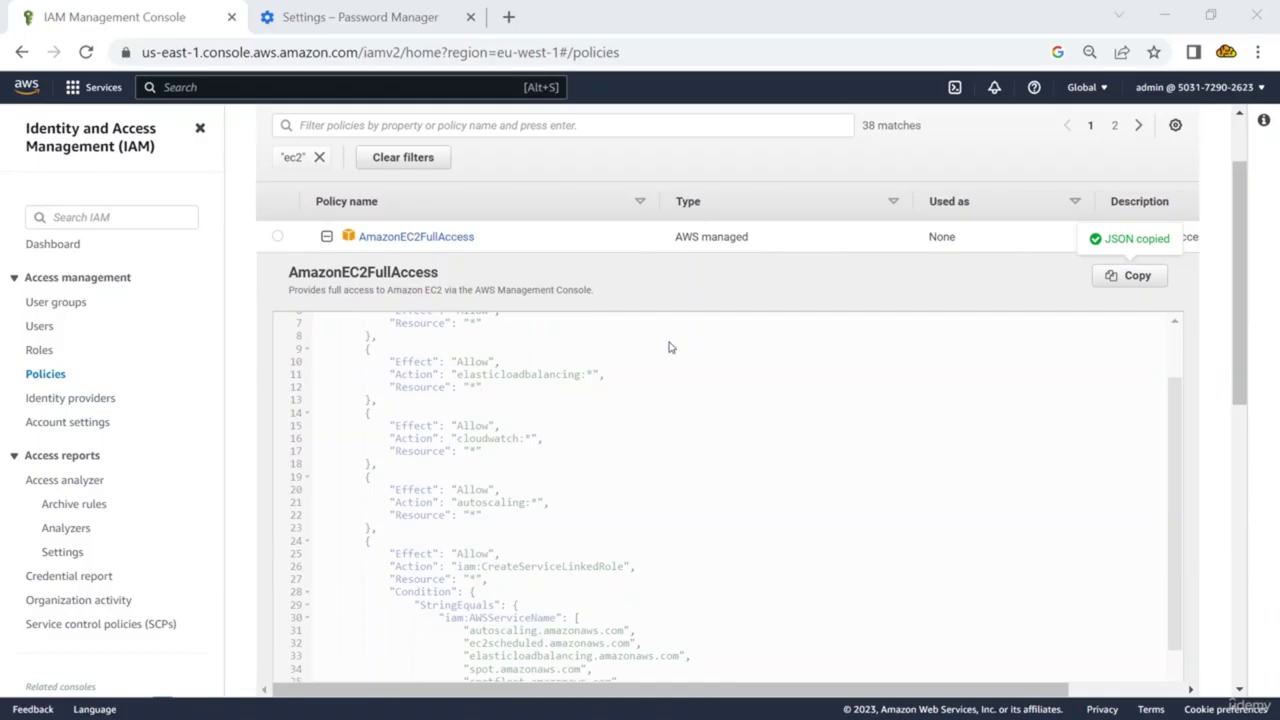
click(46, 377)
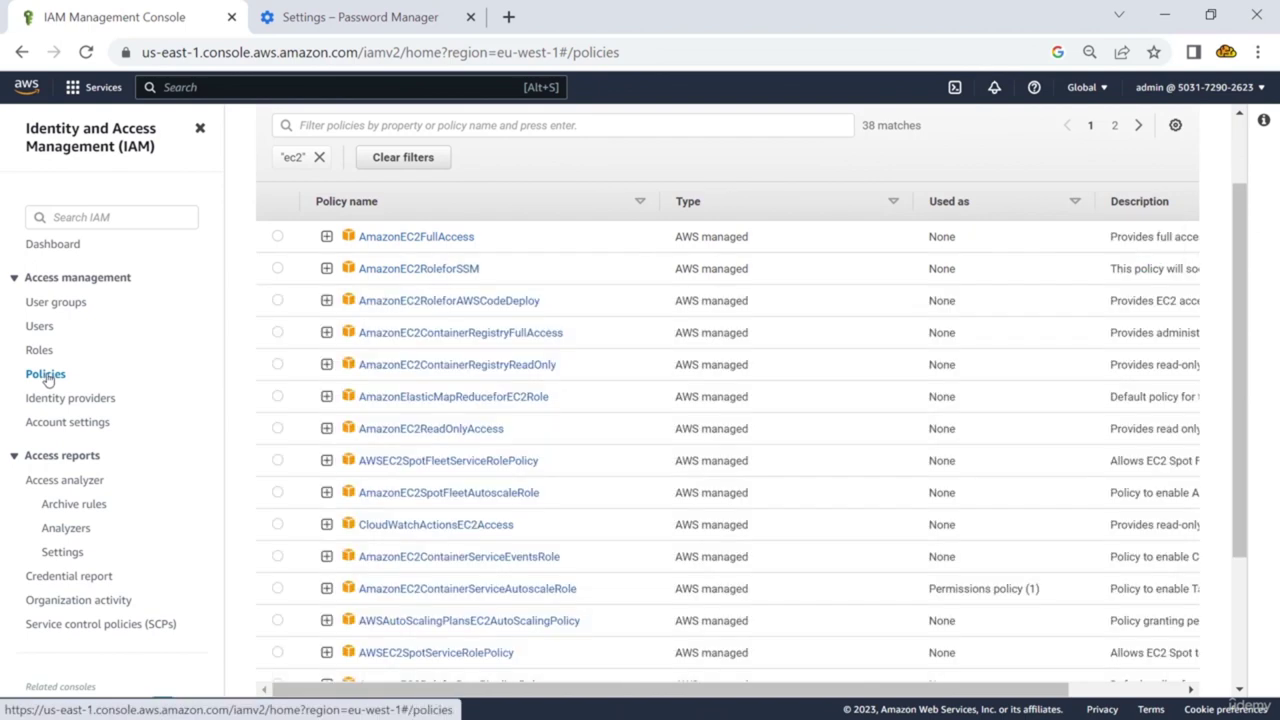
click(318, 158)
scroll(562, 245, up, 2)
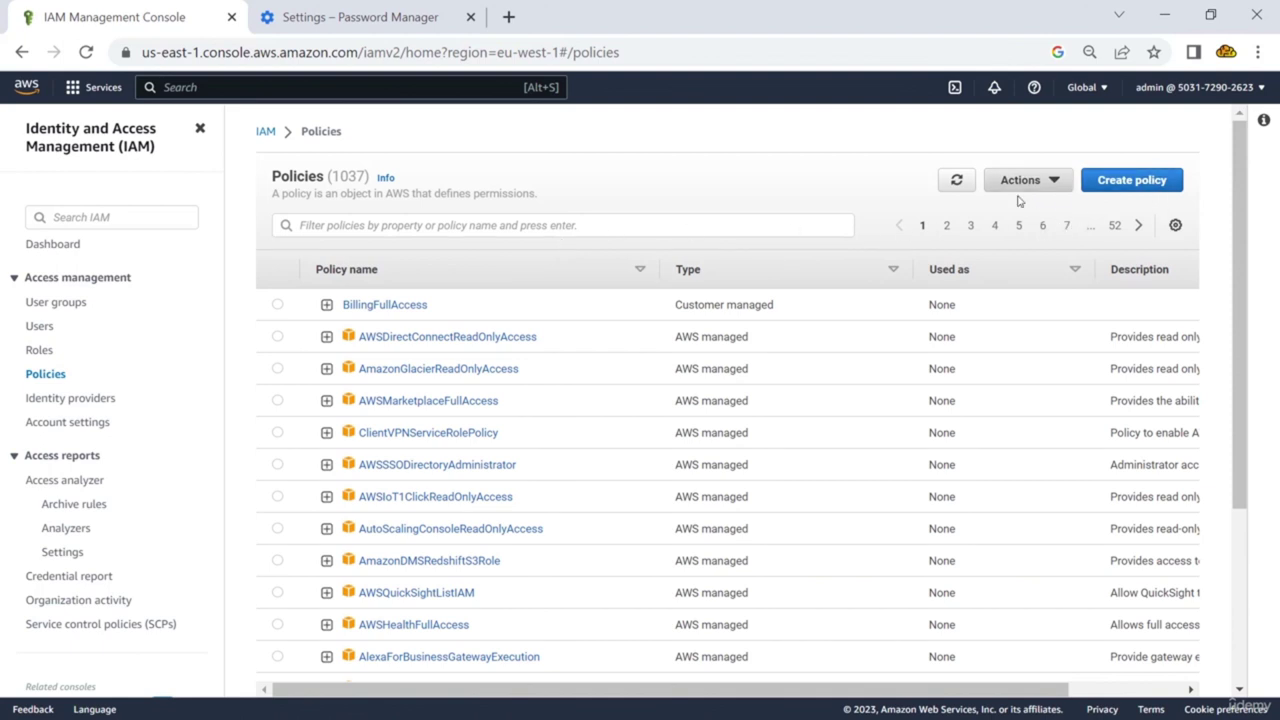
click(1155, 186)
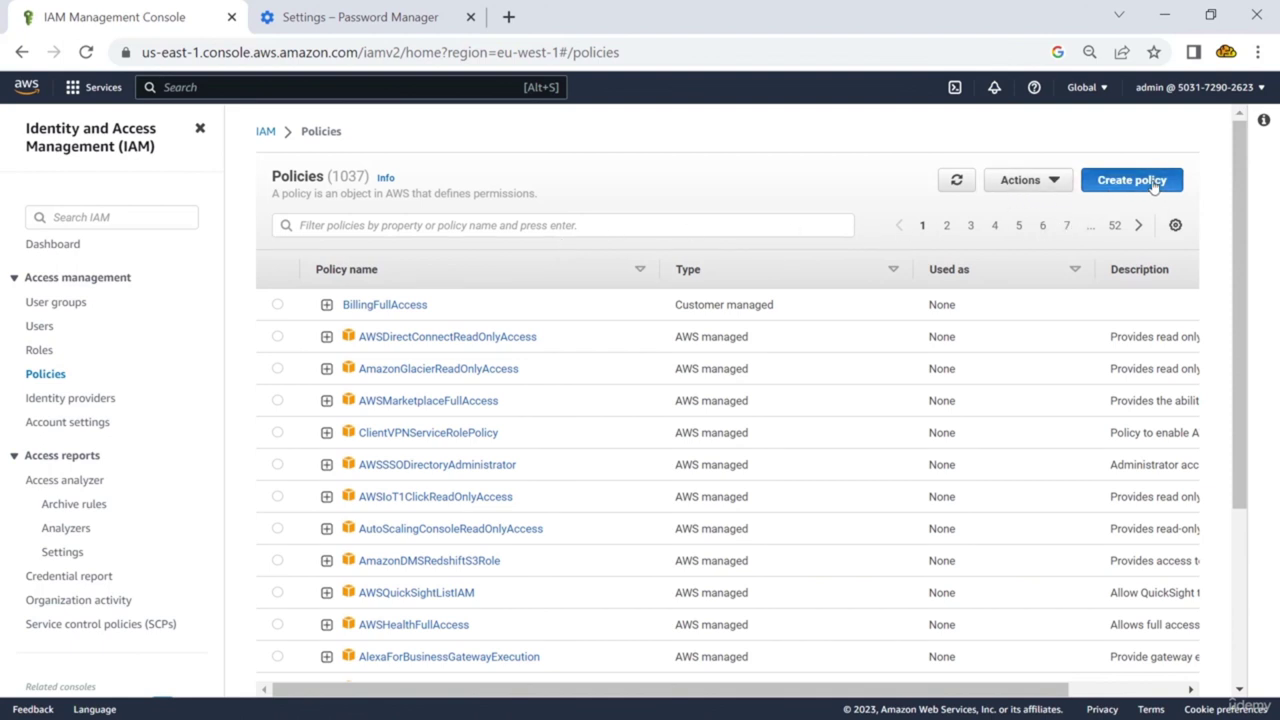
click(1155, 186)
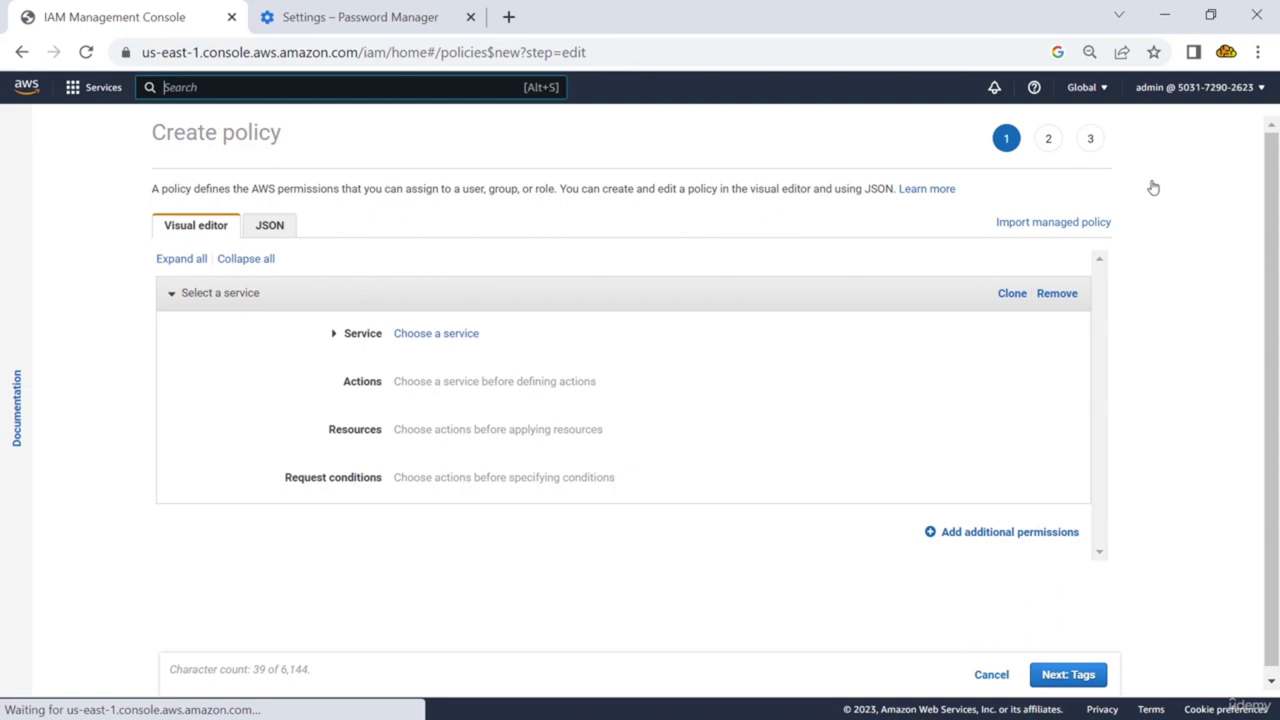
Glance at the policy's JSON view, then search the visual editor's service list for ec2.
click(268, 230)
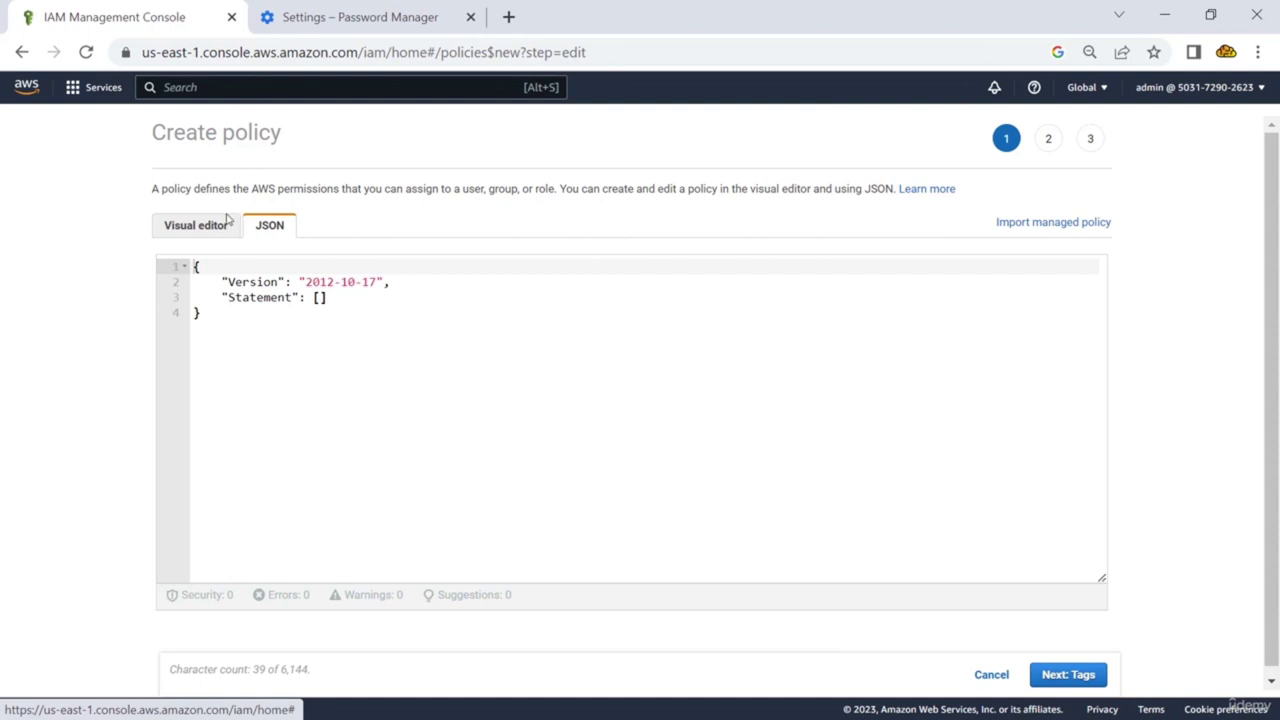
click(190, 228)
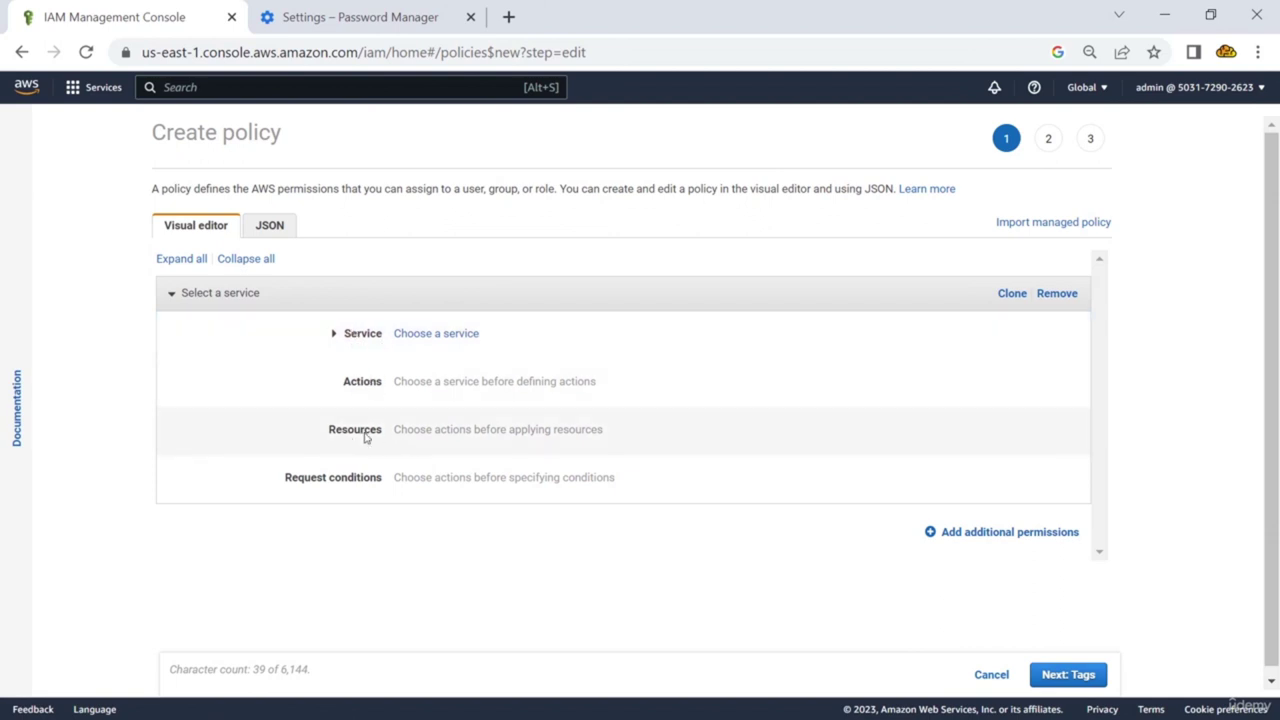
click(432, 341)
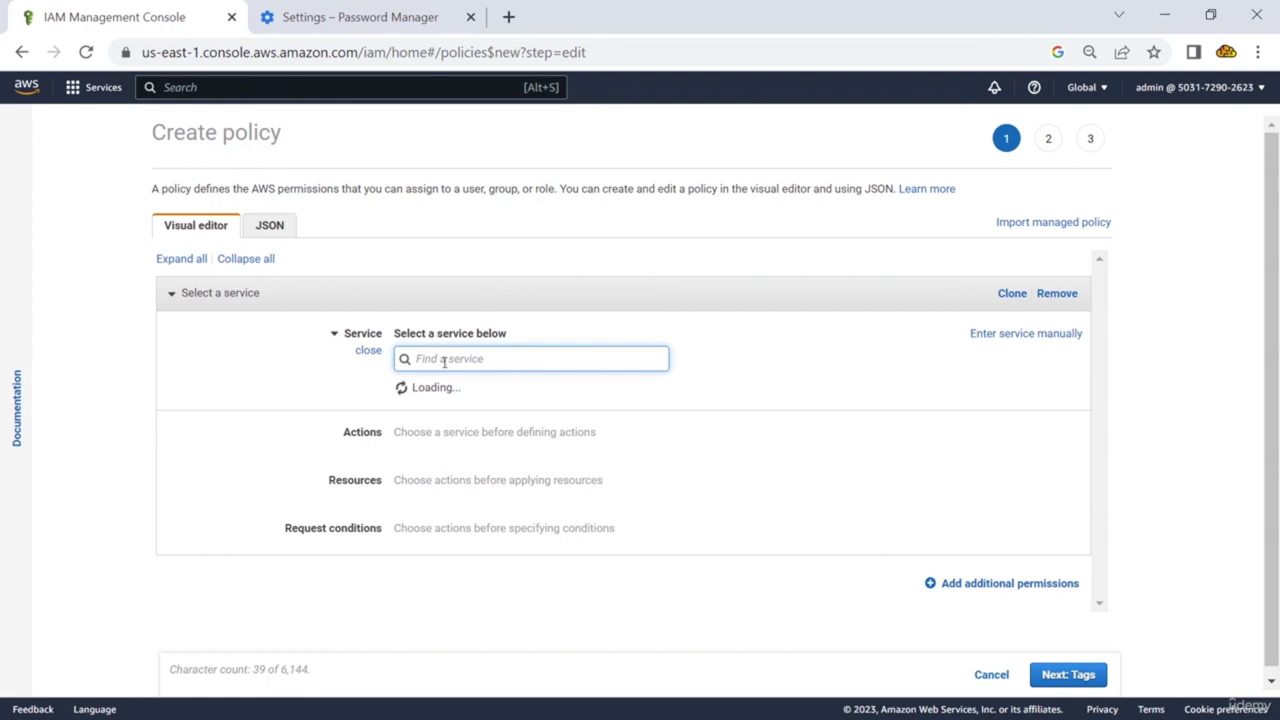
text(ec2)
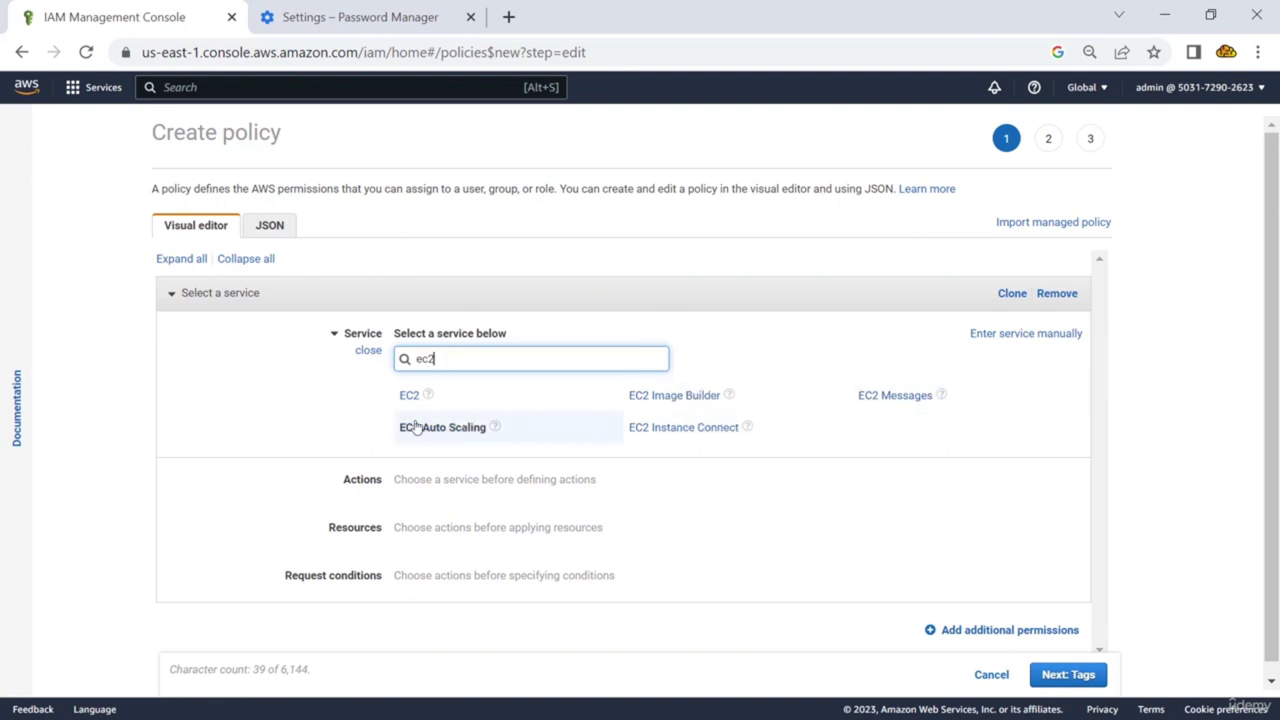
Choose EC2 as the policy's service and expand its List-level actions.
click(408, 404)
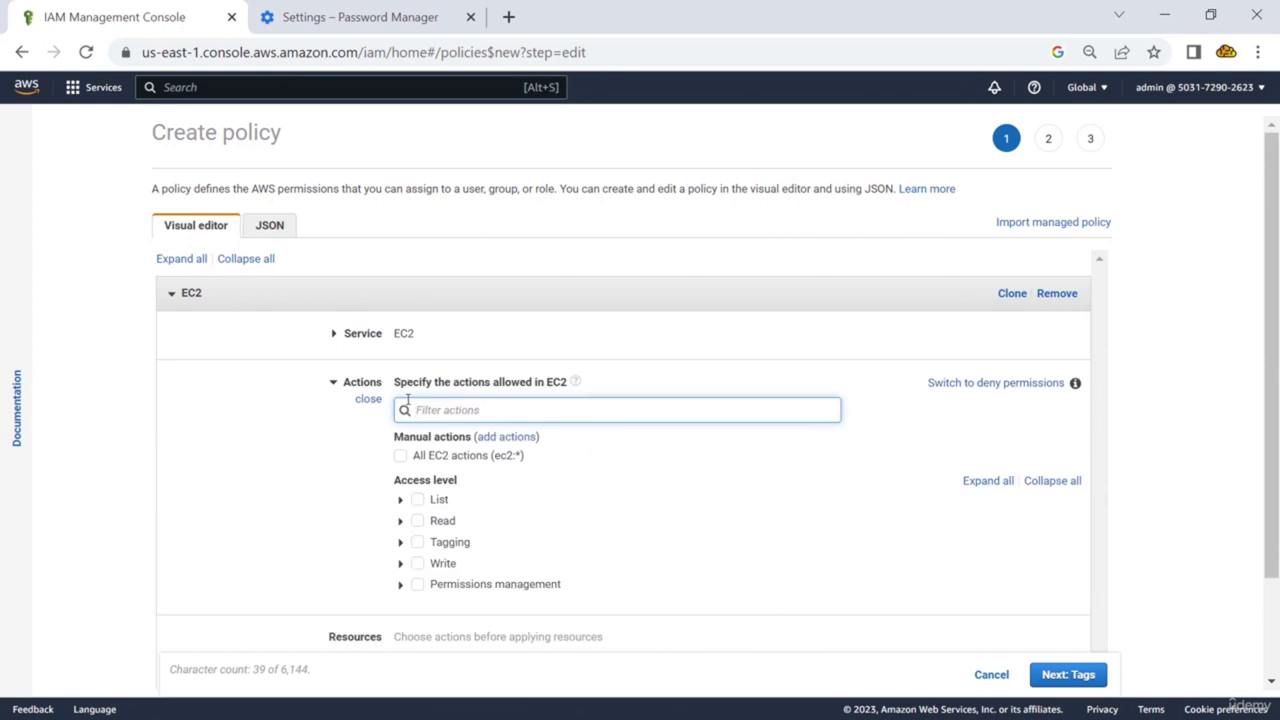
click(403, 505)
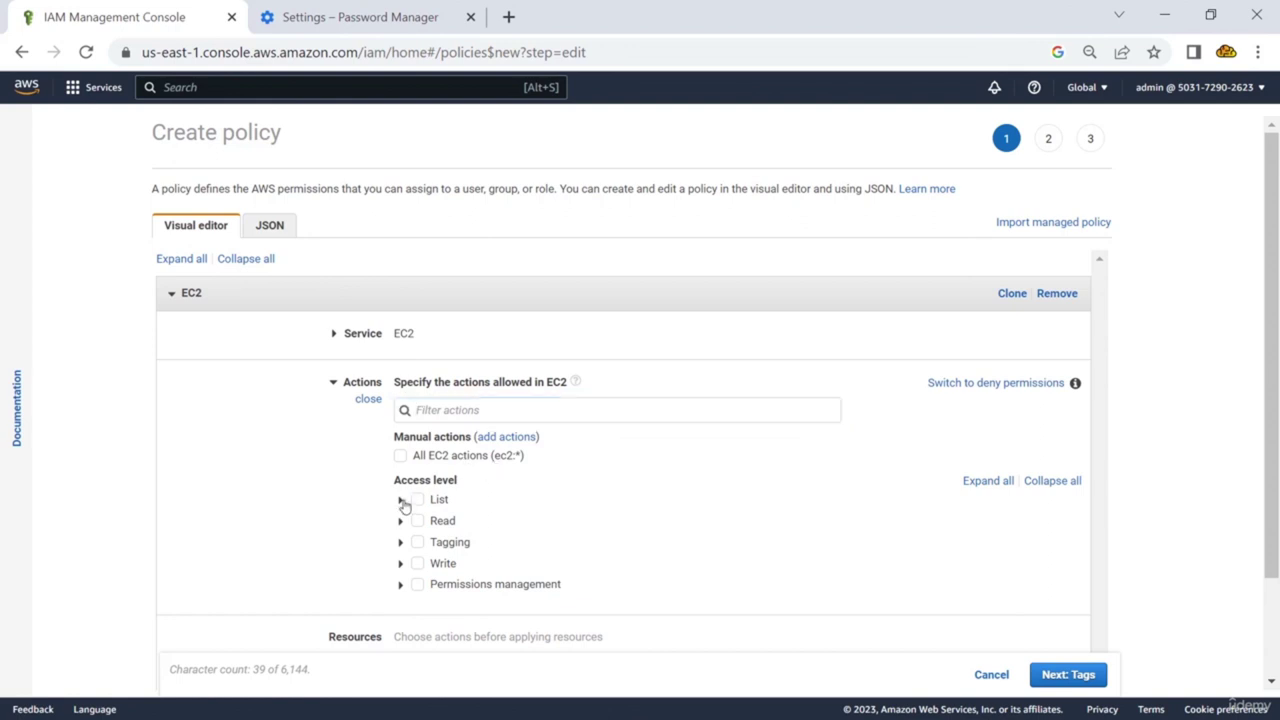
click(403, 505)
scroll(435, 492, down, 2)
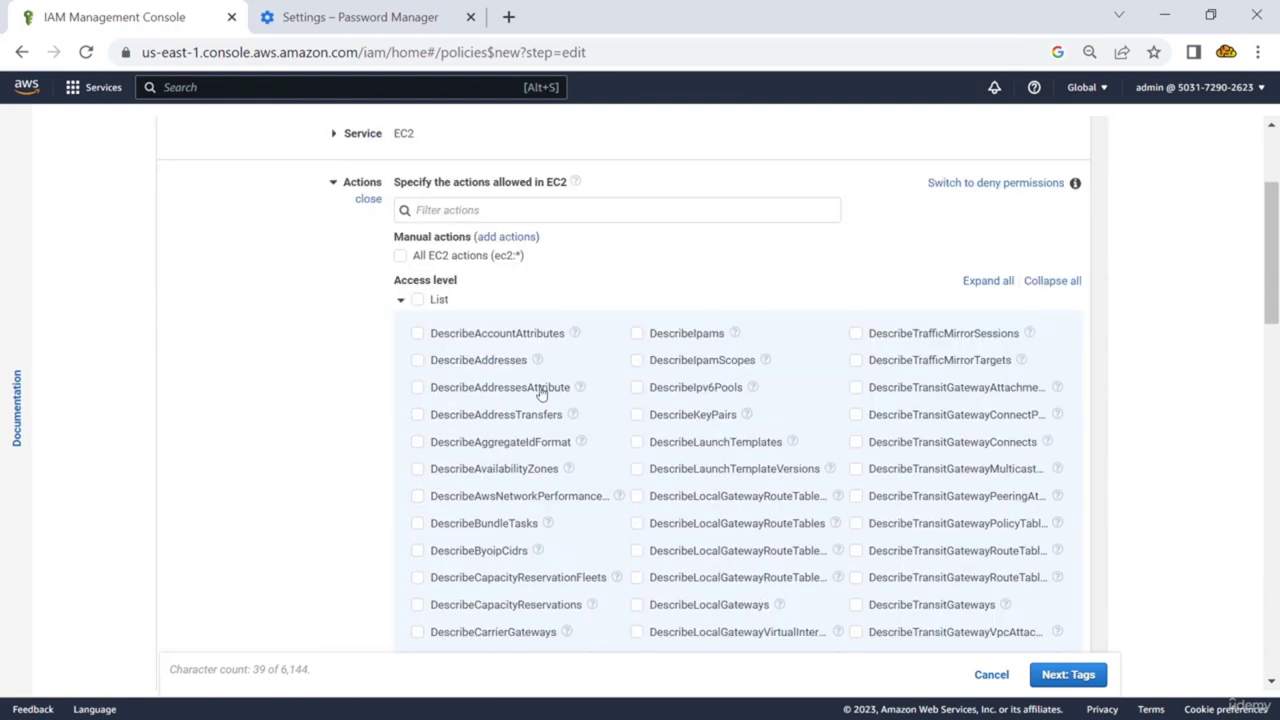
scroll(543, 400, down, 3)
scroll(545, 410, down, 6)
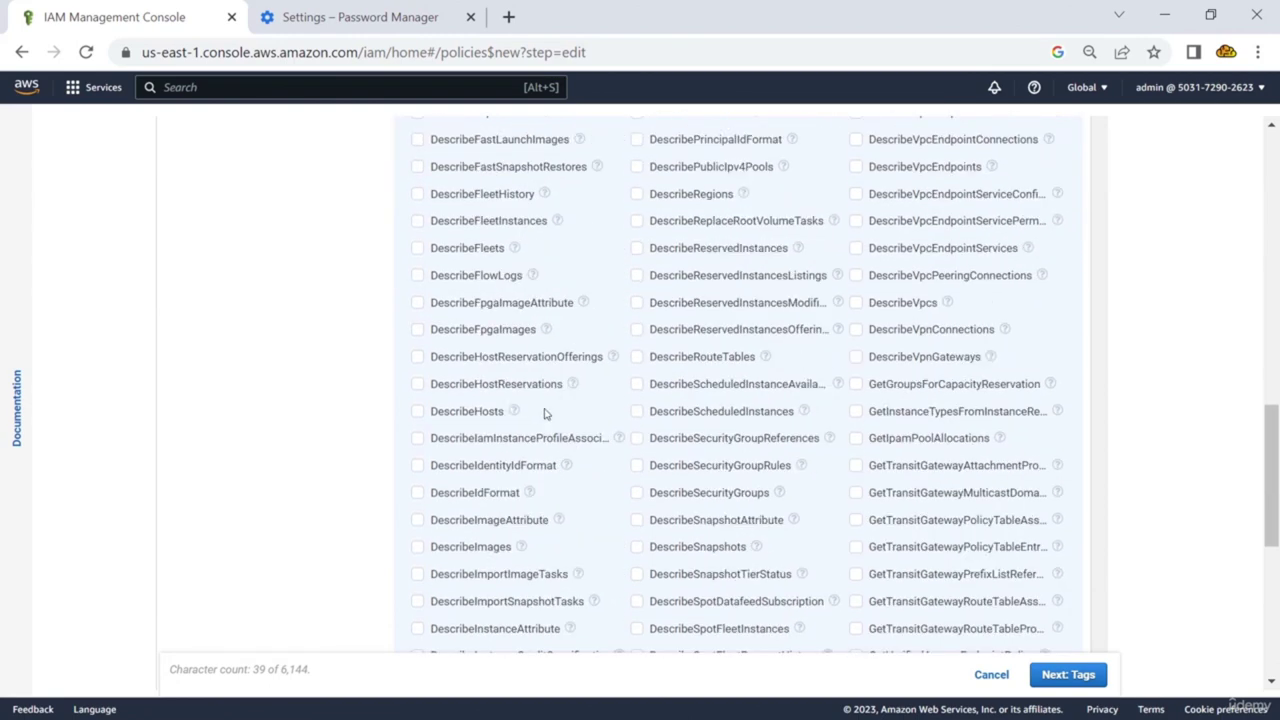
scroll(545, 412, down, 3)
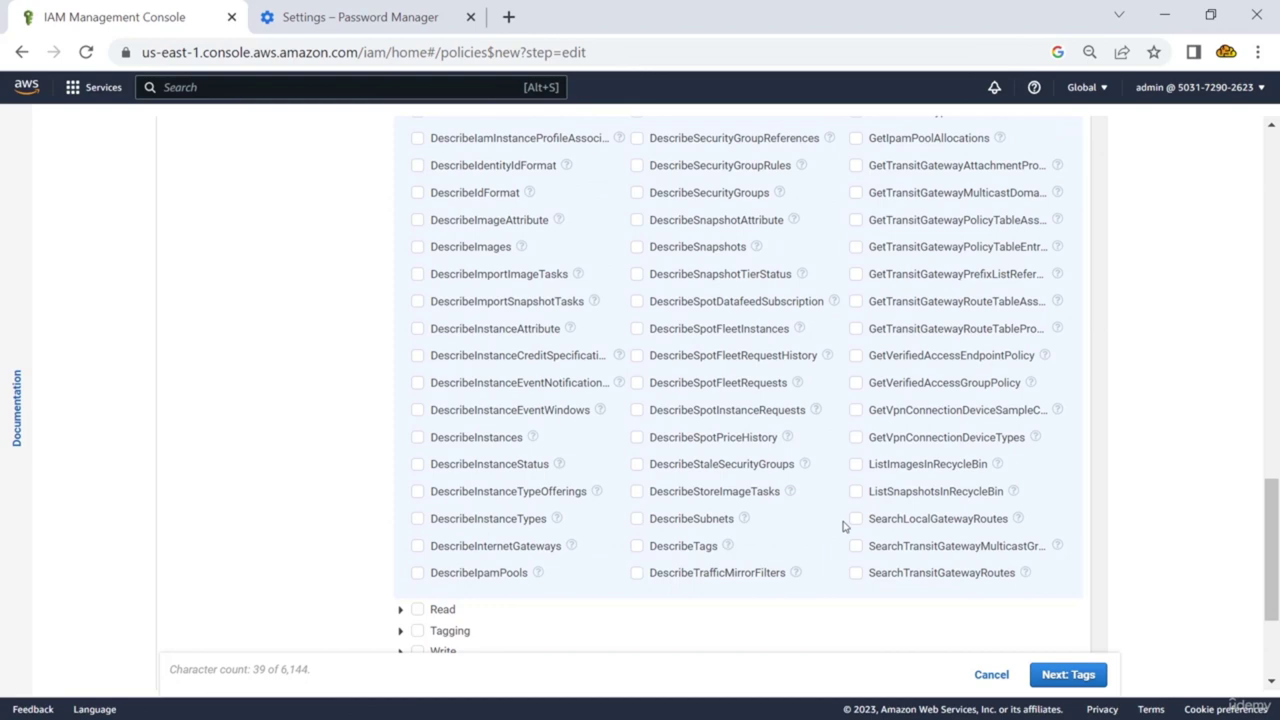
Expand the EC2 Read and Write access levels to browse their actions.
click(405, 613)
scroll(443, 543, down, 3)
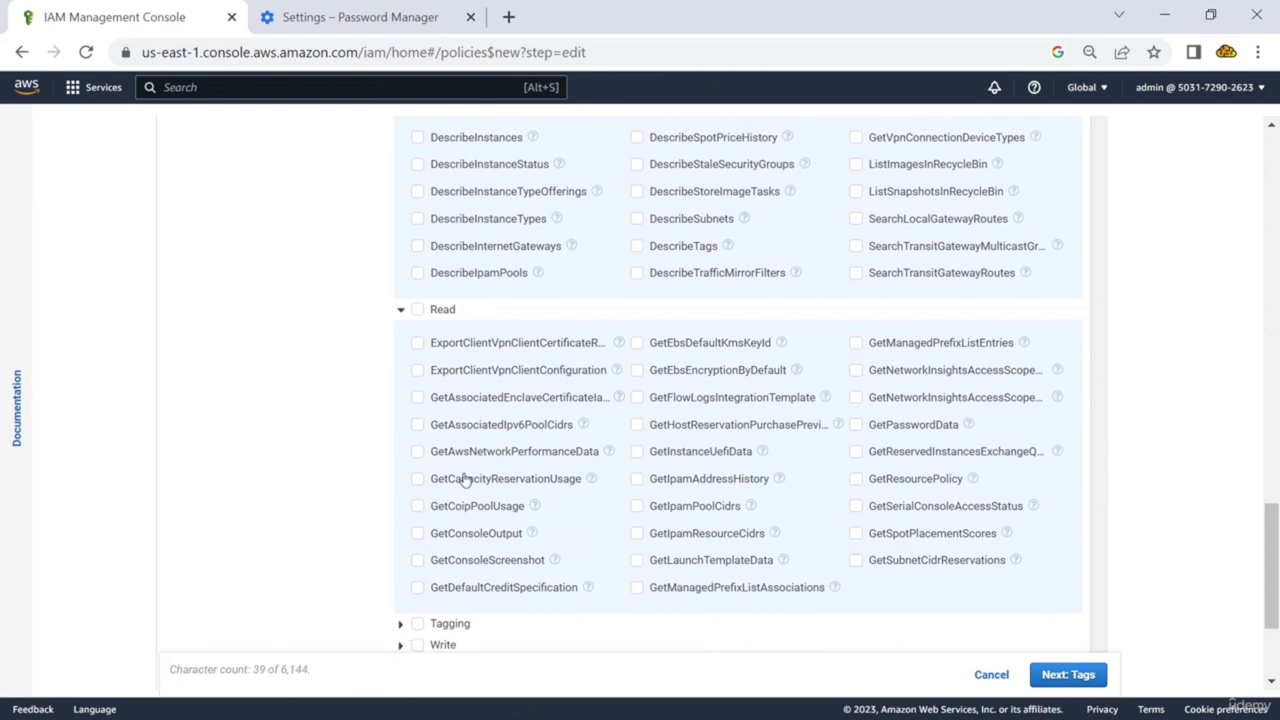
scroll(465, 480, down, 2)
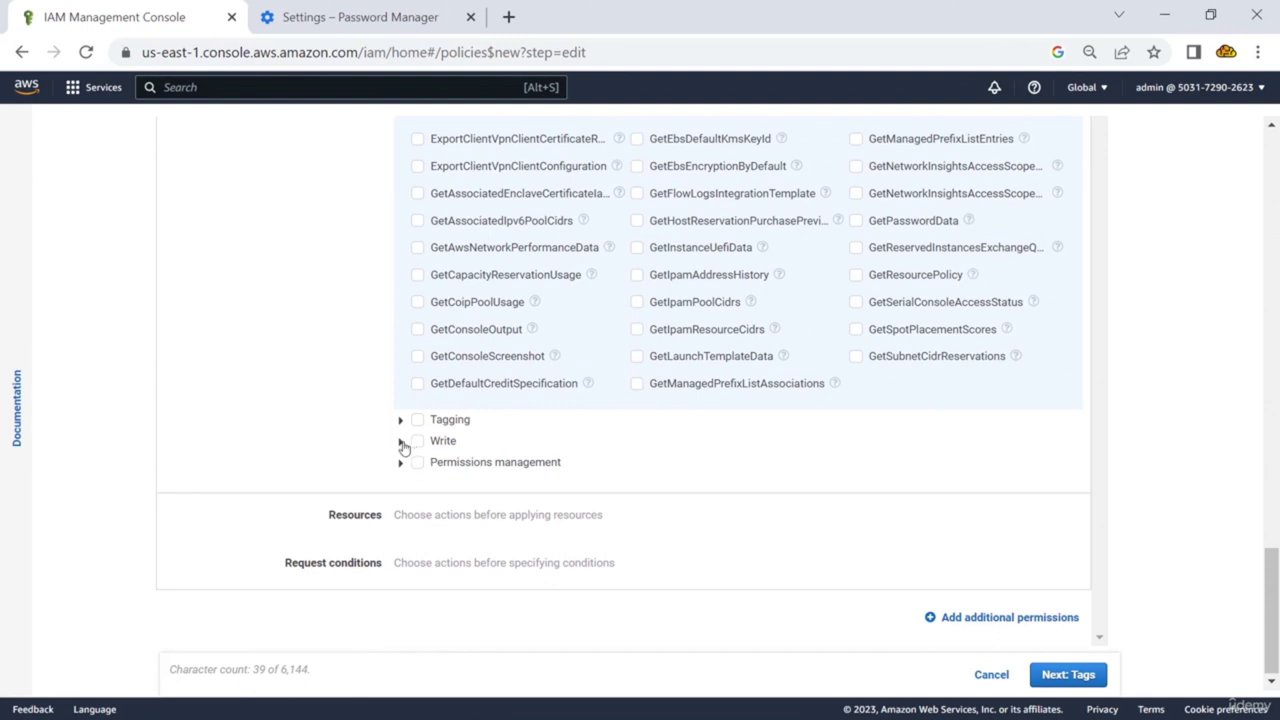
click(401, 442)
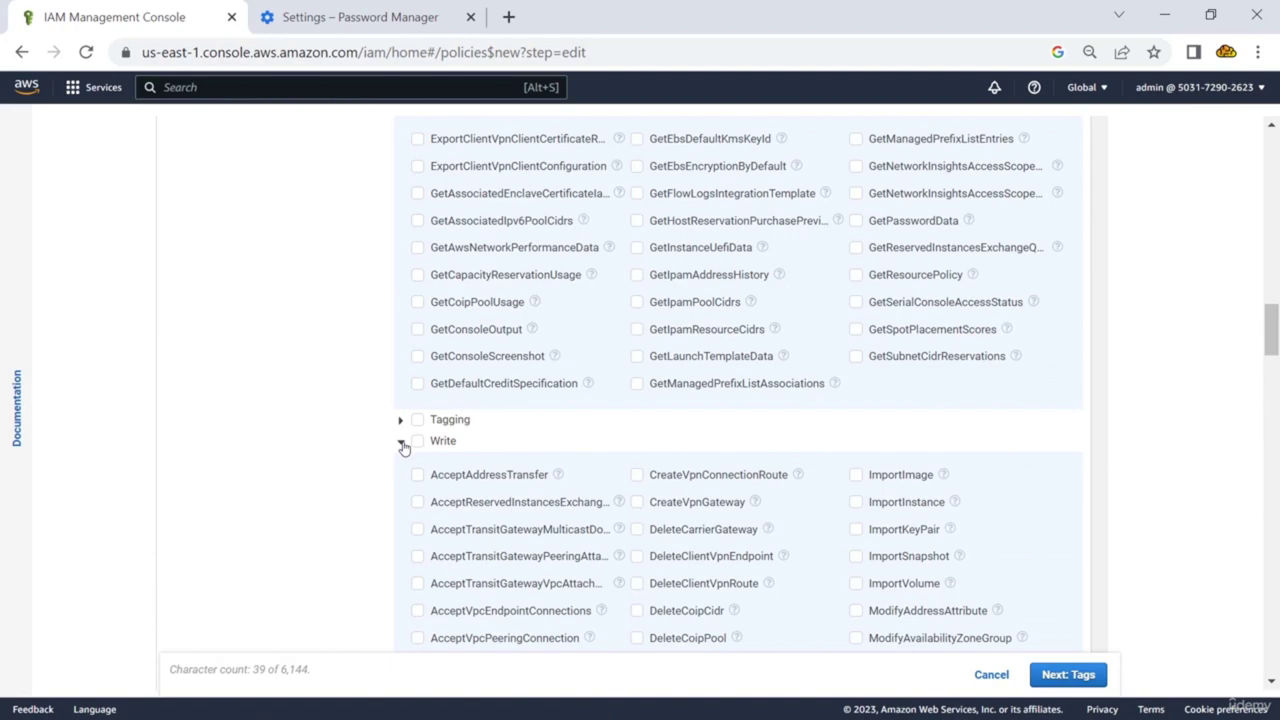
scroll(578, 411, down, 4)
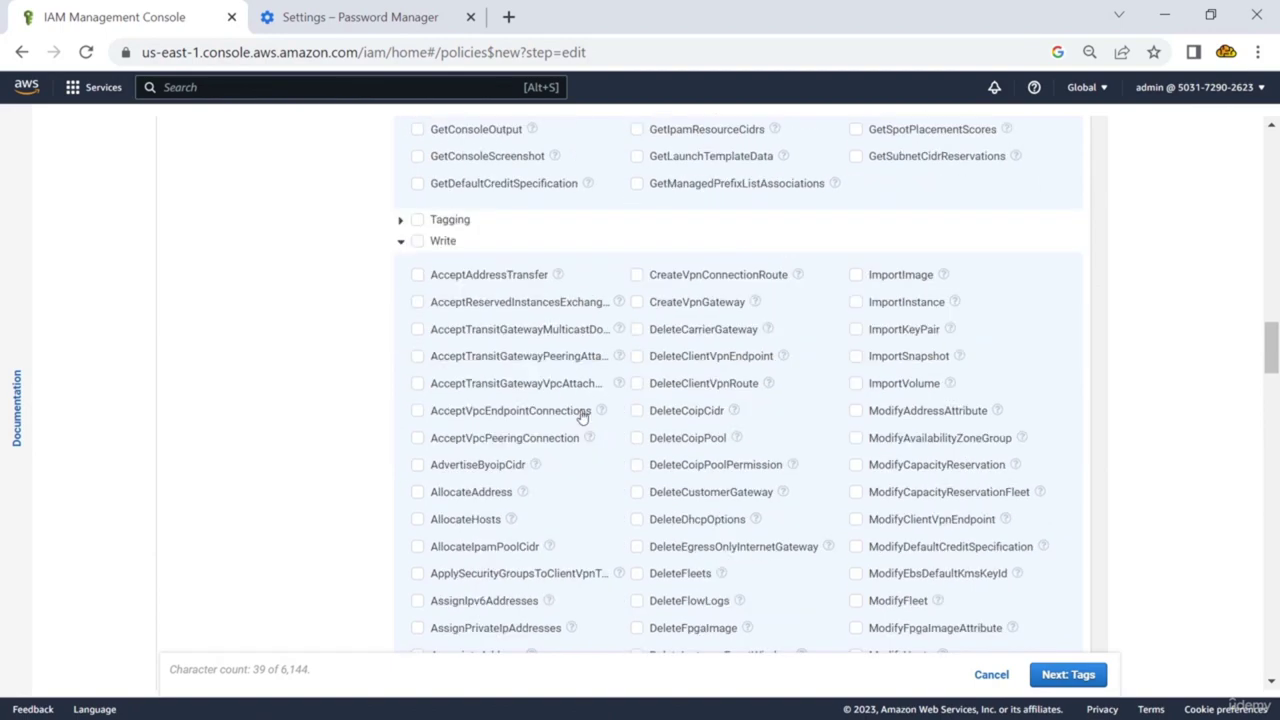
scroll(581, 415, up, 15)
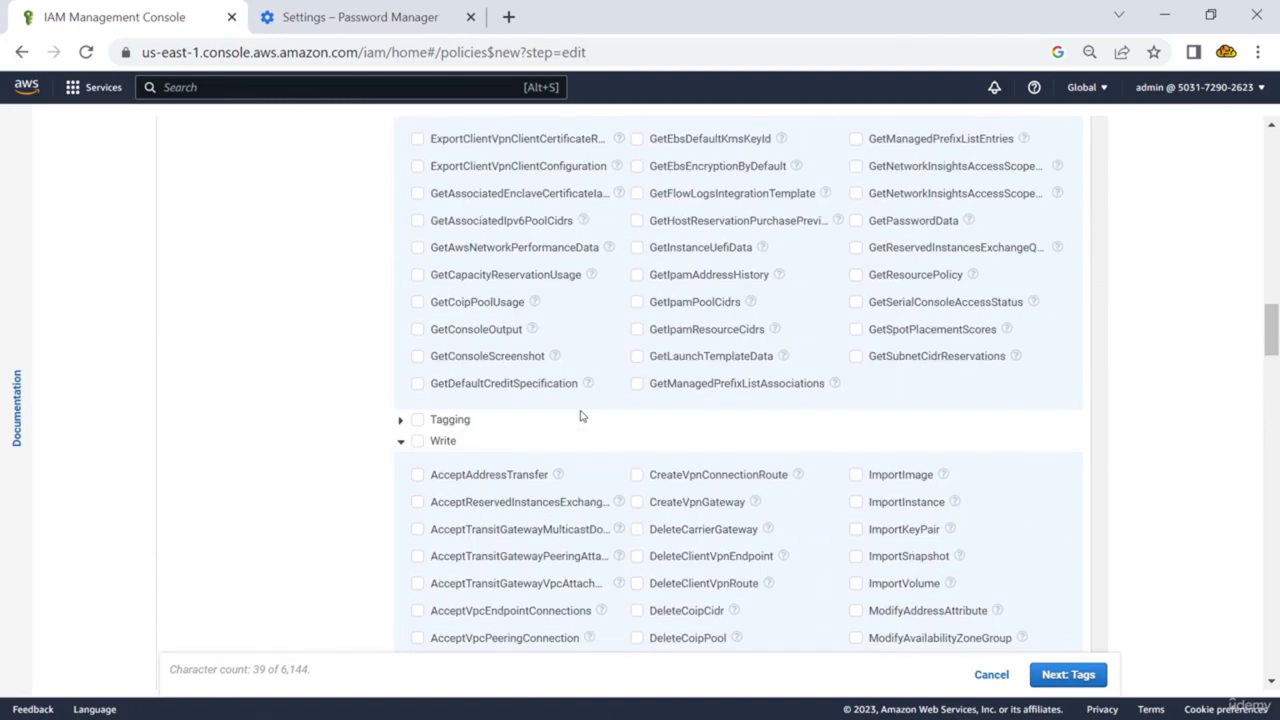
scroll(578, 411, up, 9)
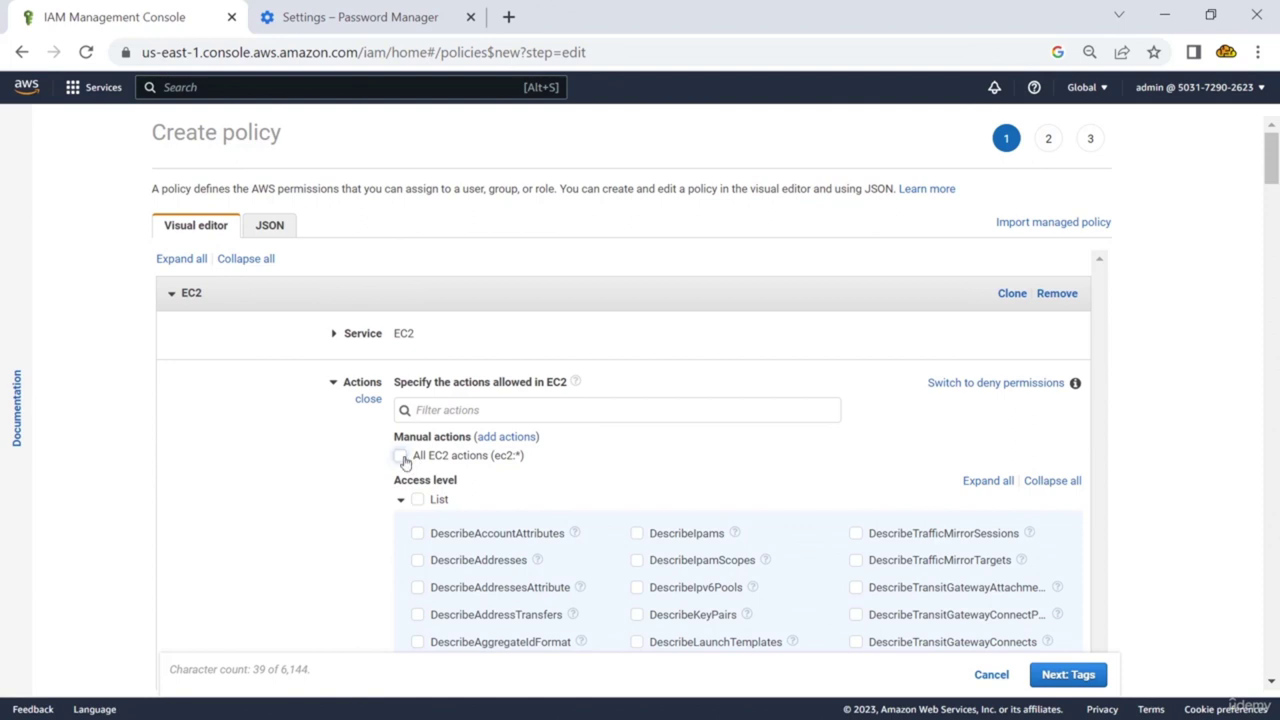
Select All EC2 actions (ec2:*), collapse the action groups, and scroll past the 56 warnings to Resources.
click(1052, 481)
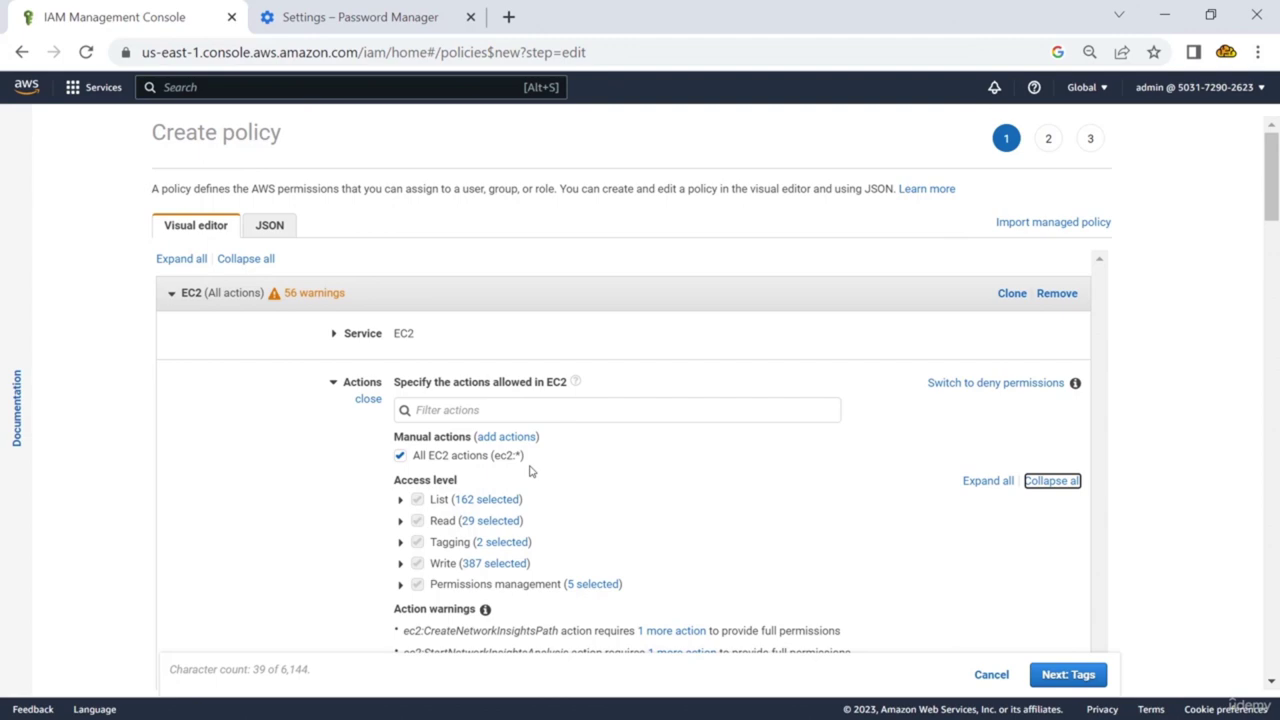
scroll(449, 443, down, 2)
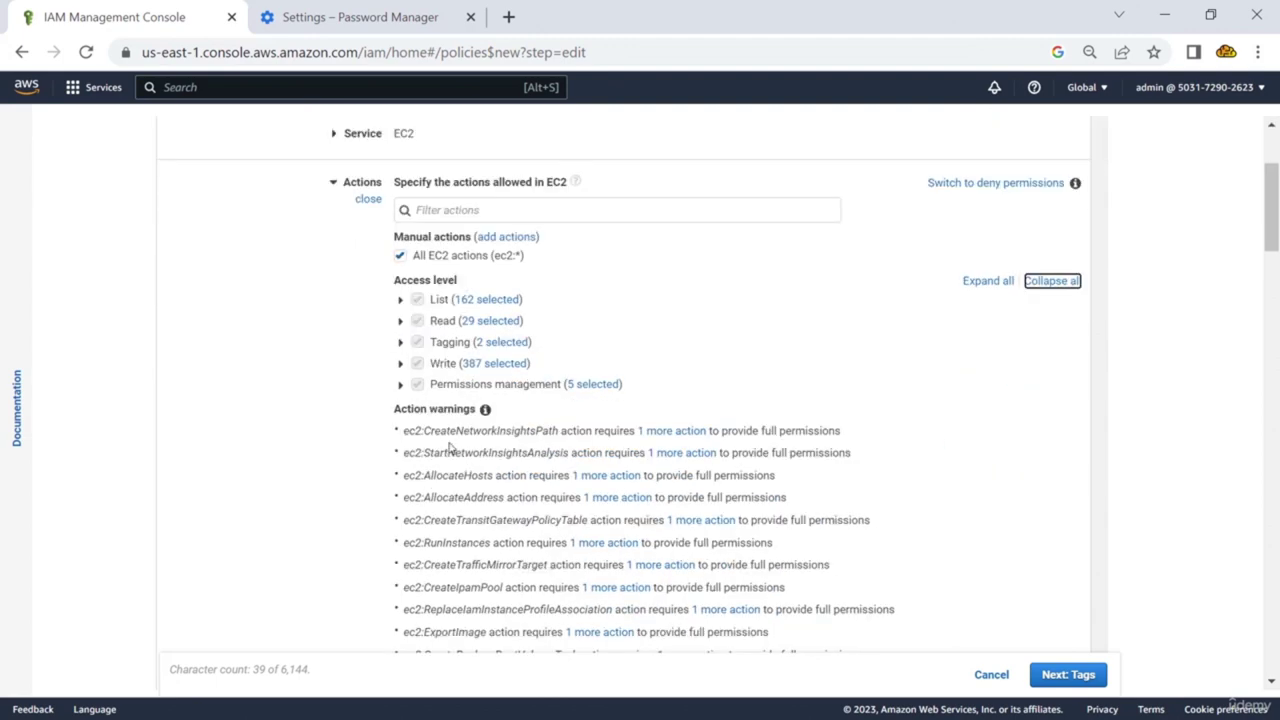
scroll(449, 443, down, 12)
scroll(484, 335, down, 5)
scroll(484, 337, down, 2)
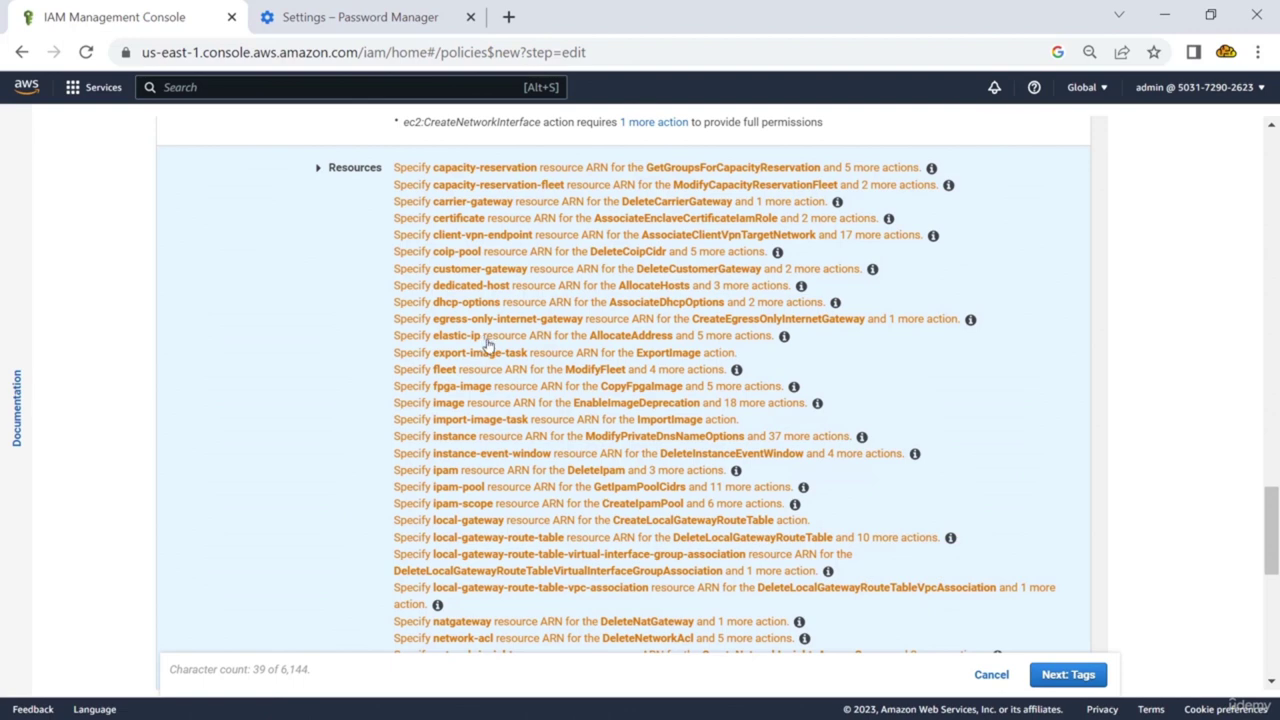
Apply the EC2 permissions to All resources.
click(487, 347)
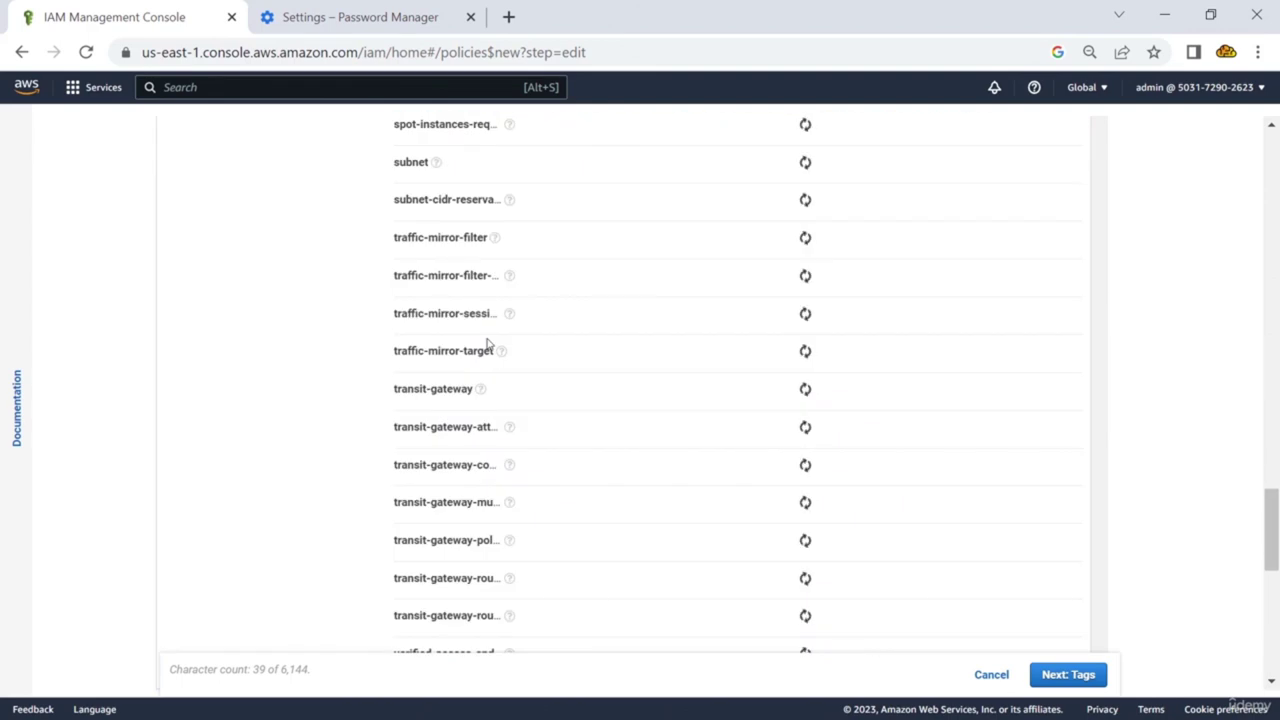
scroll(500, 340, up, 3)
scroll(505, 337, up, 1)
scroll(505, 333, down, 10)
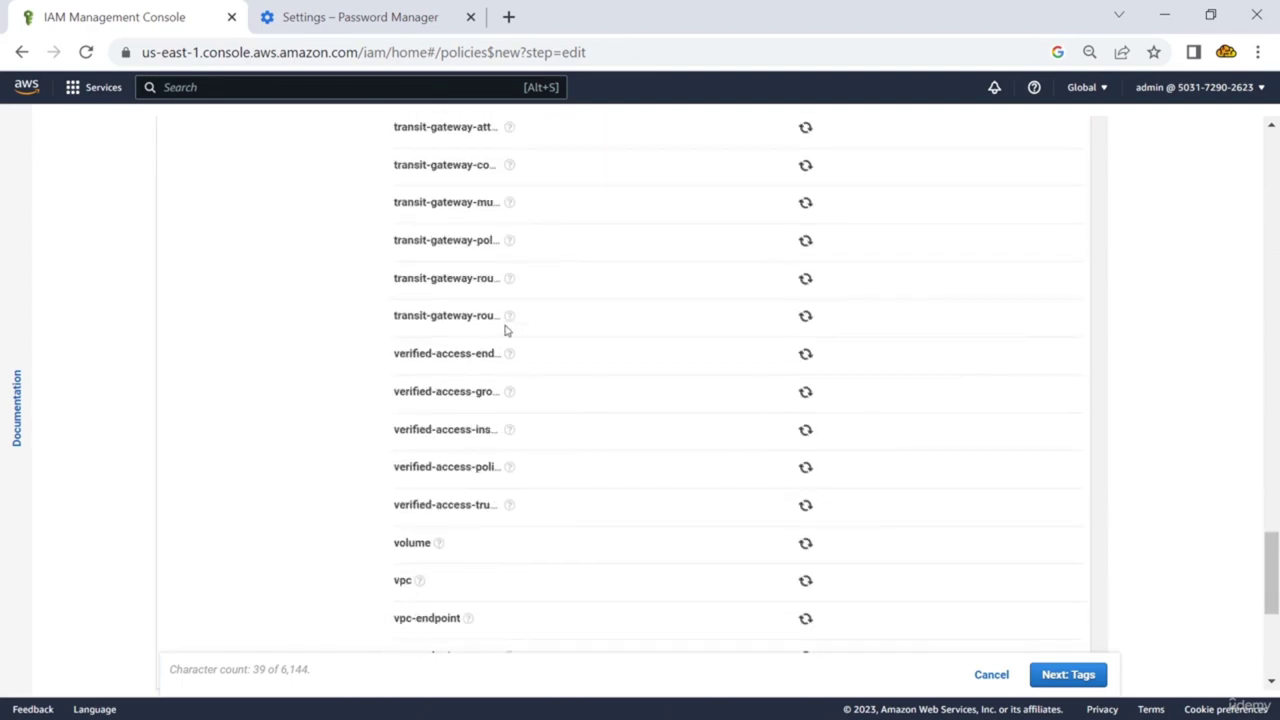
scroll(505, 330, down, 1)
scroll(505, 330, up, 14)
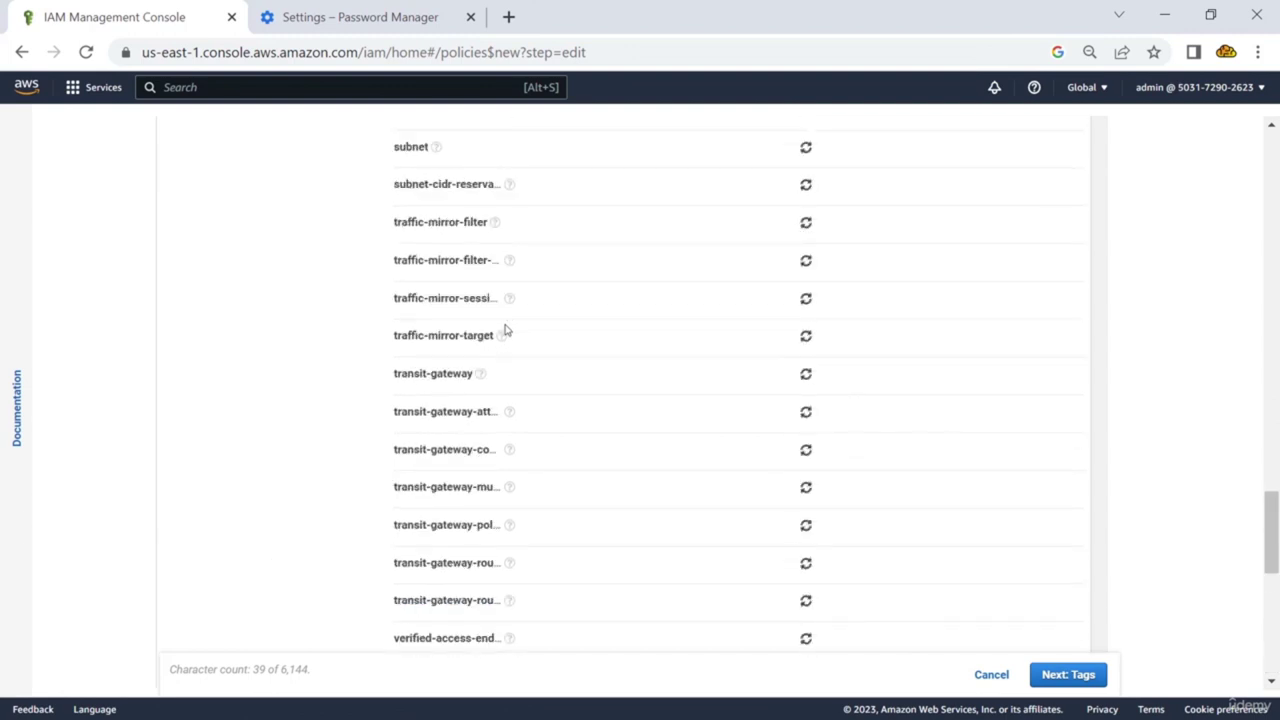
scroll(505, 330, up, 12)
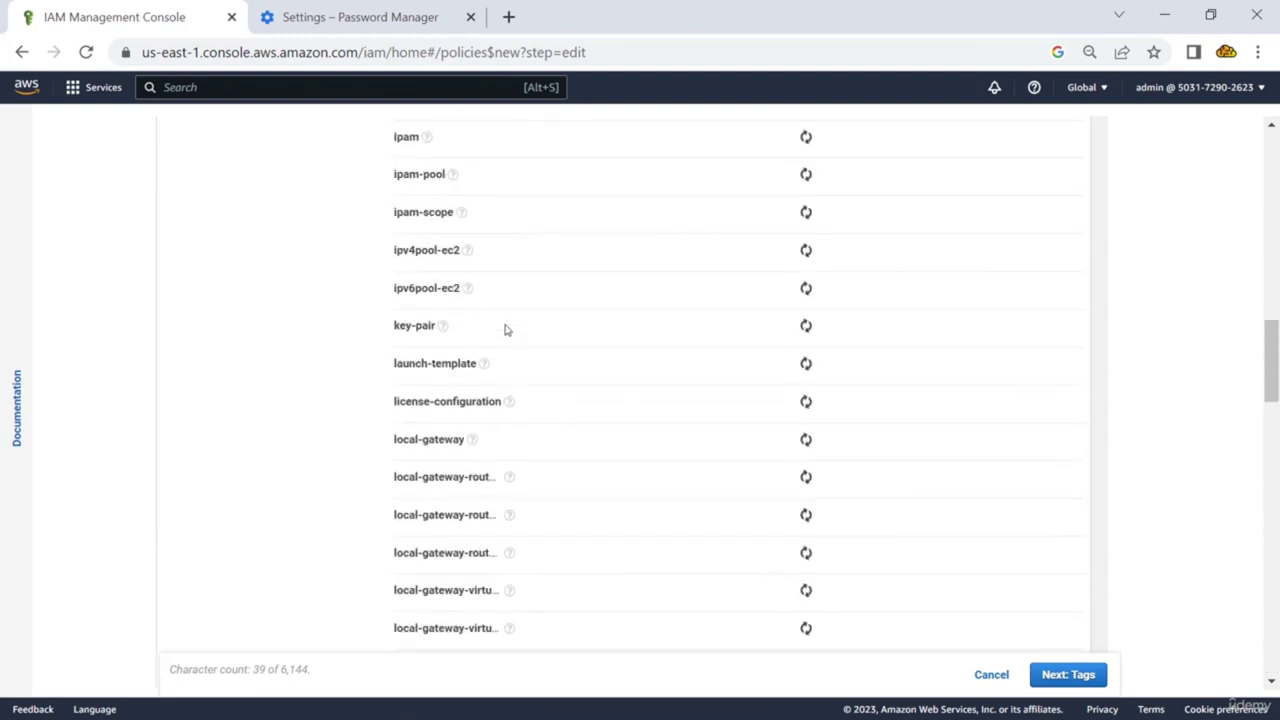
scroll(505, 330, up, 5)
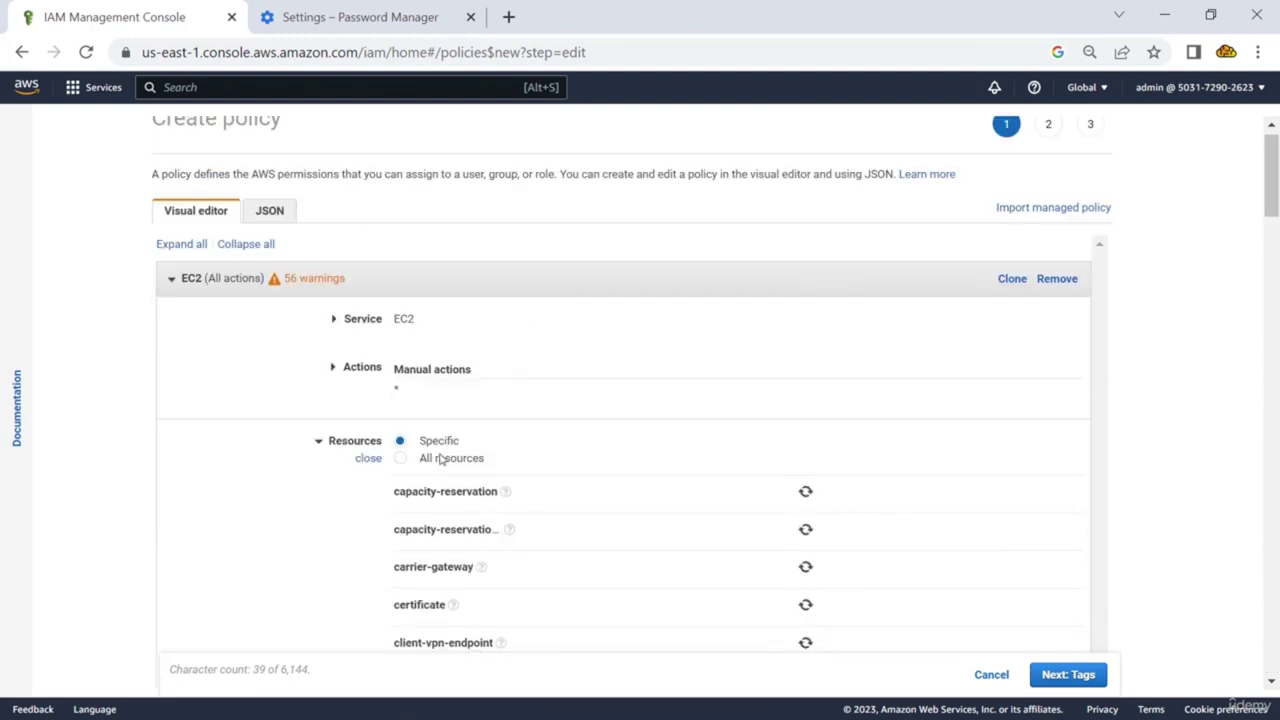
click(400, 459)
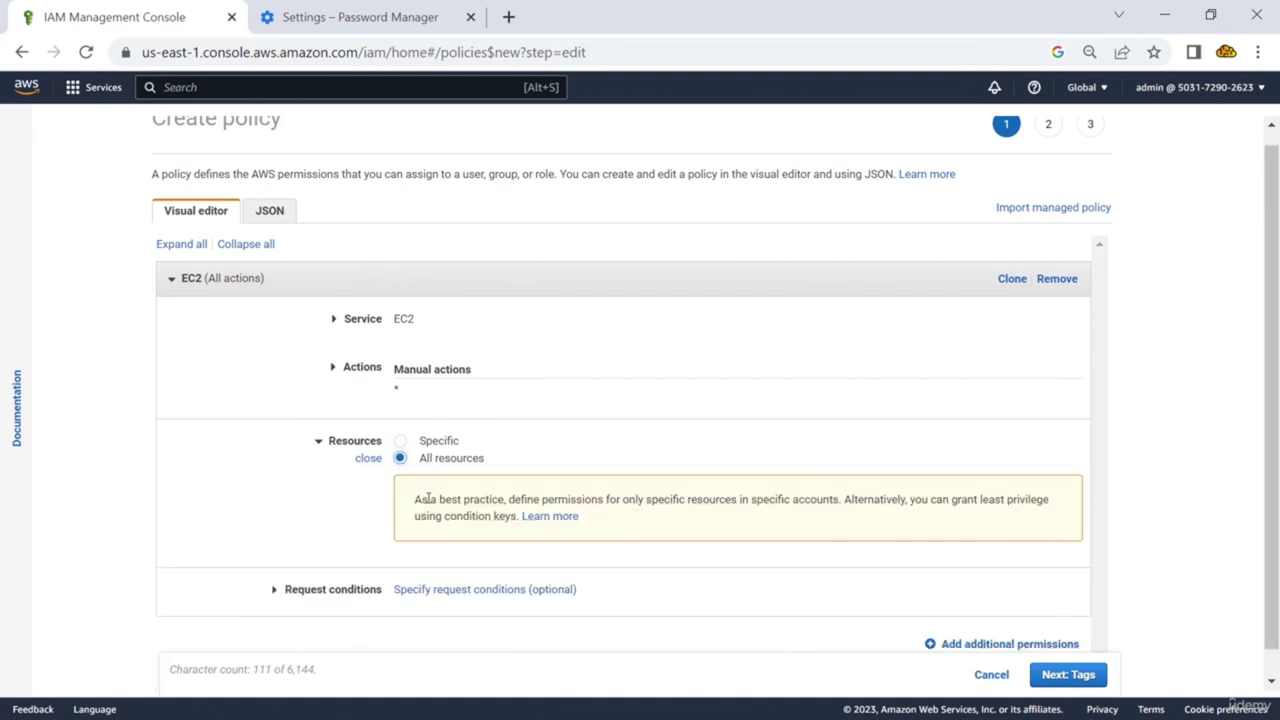
Highlight the best-practice warning, then advance to the optional tags step.
drag(547, 503, 841, 503)
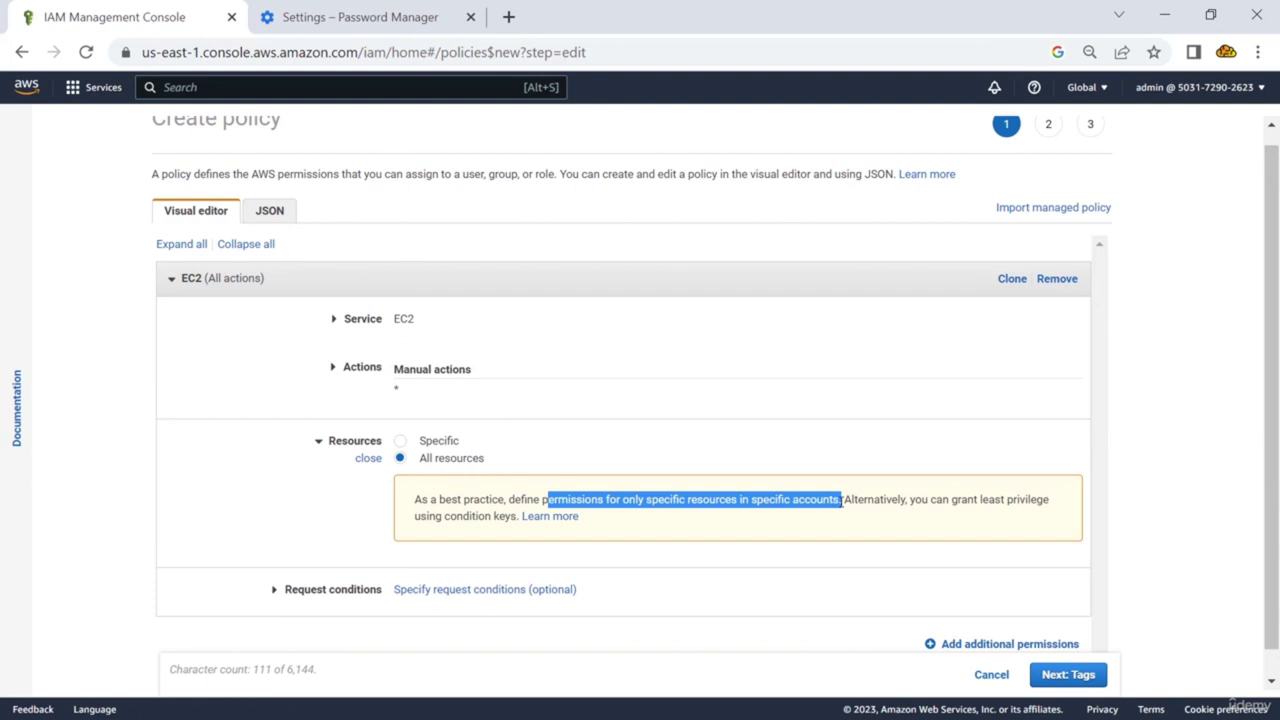
click(555, 453)
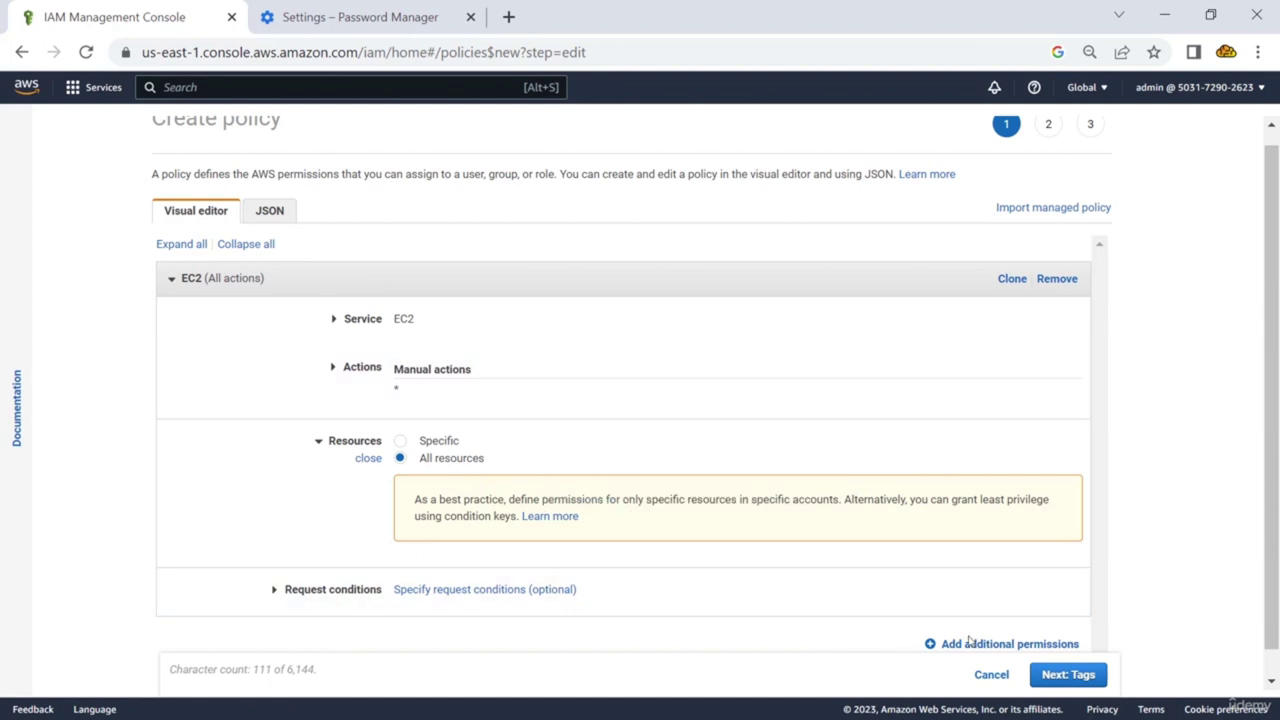
click(1097, 677)
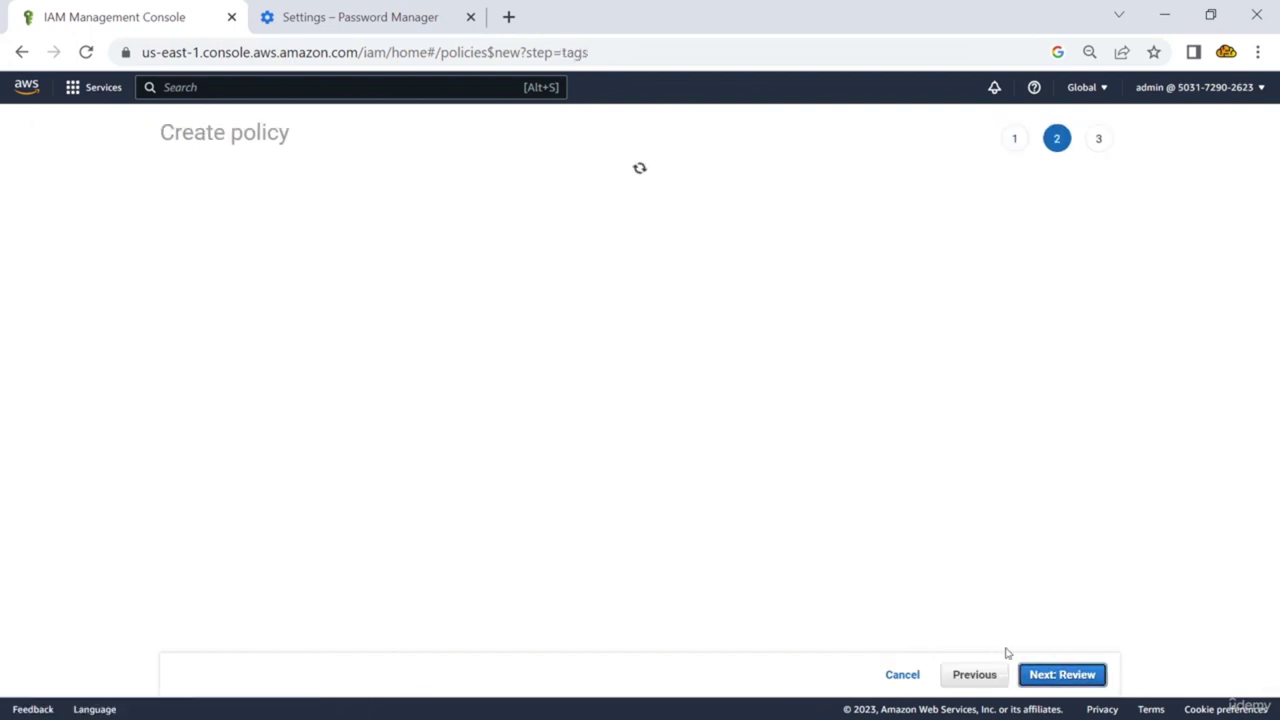
Name the policy 00_EC2_Full_access on the review page and create it.
click(1067, 676)
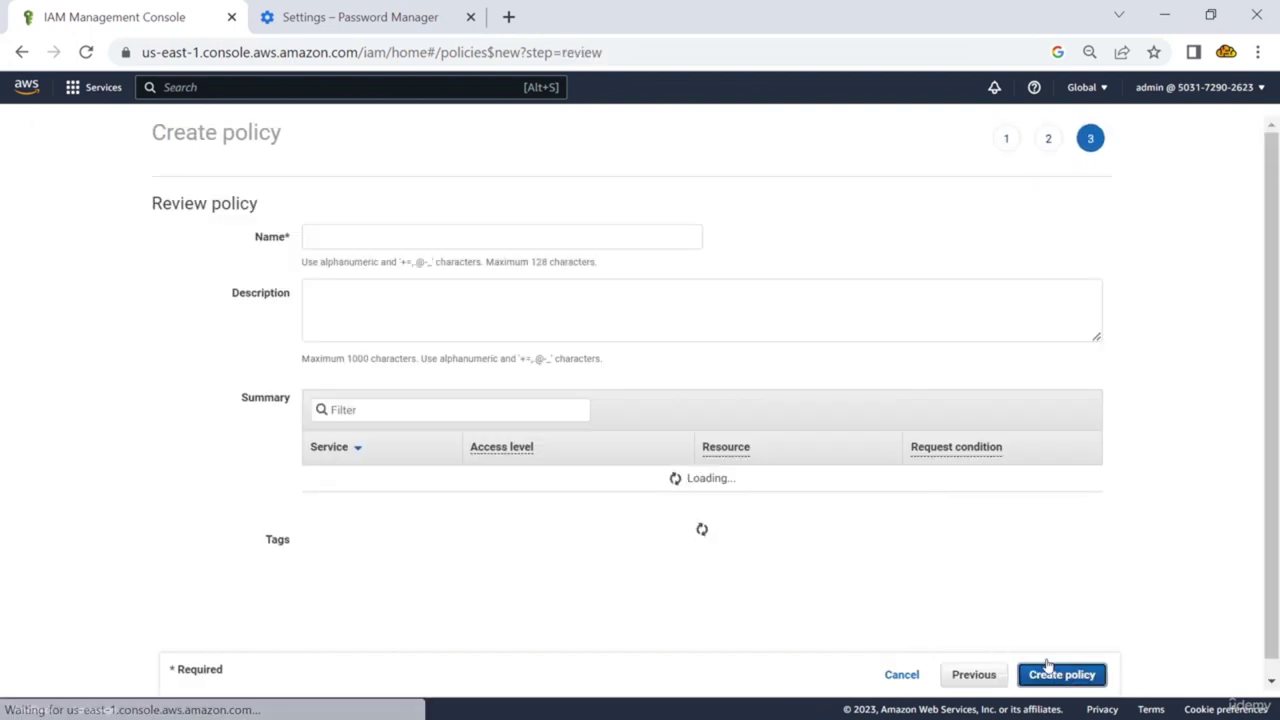
click(570, 240)
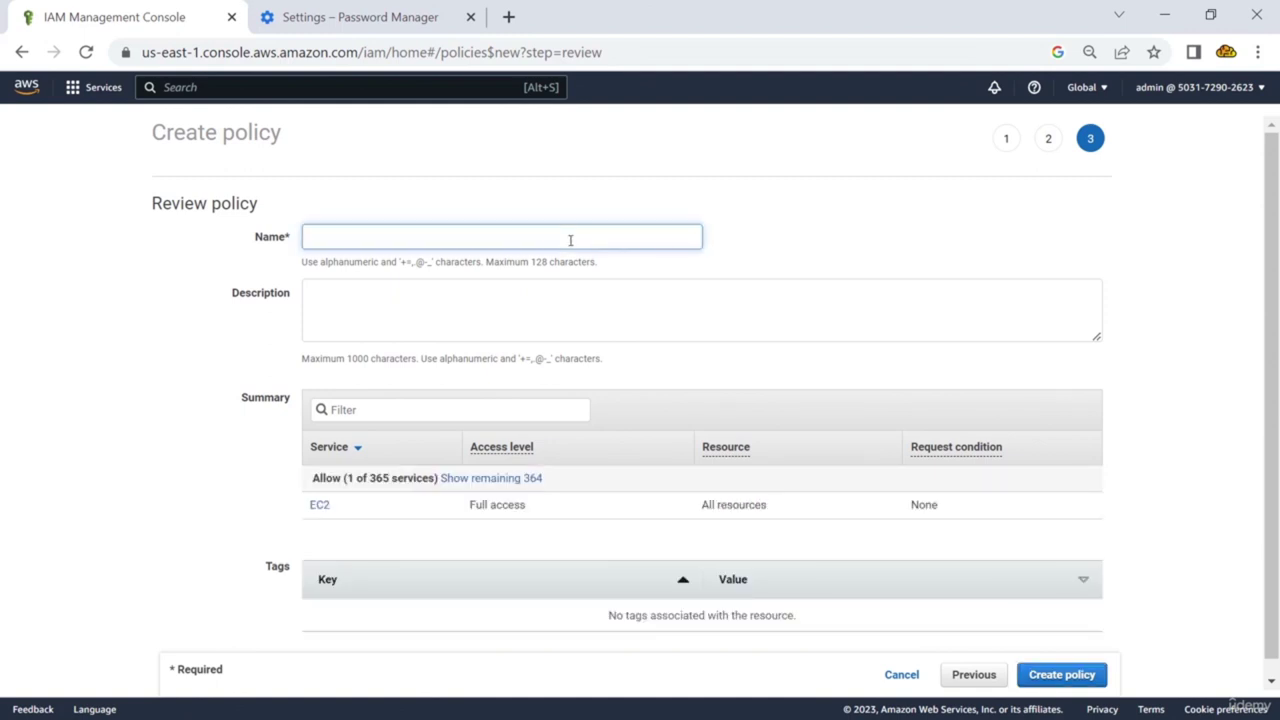
text(00)
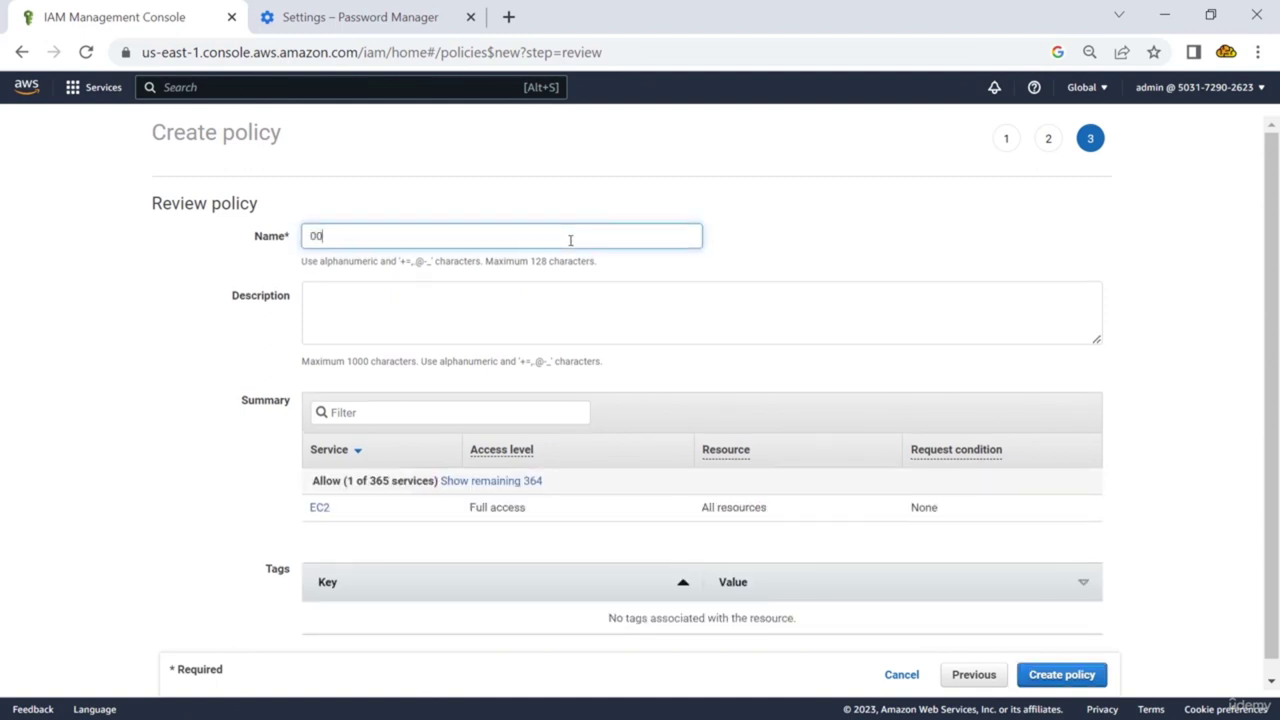
text(_EC2_Full_access)
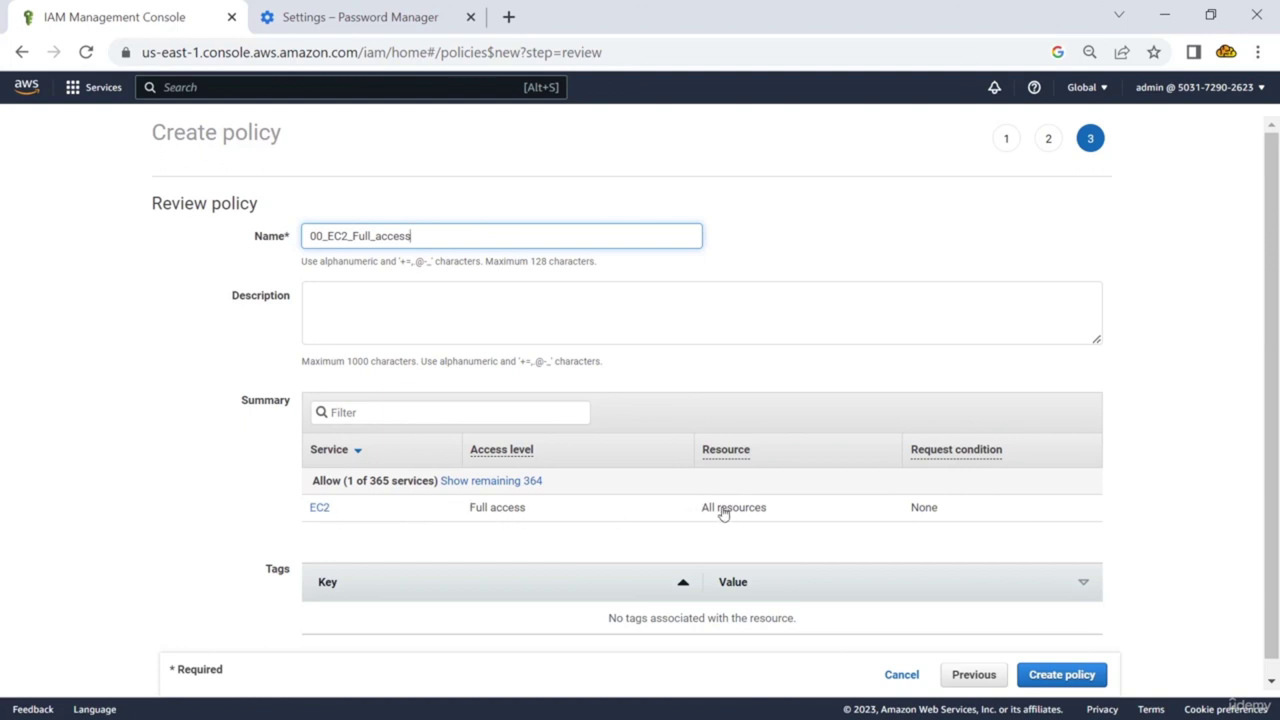
click(1062, 675)
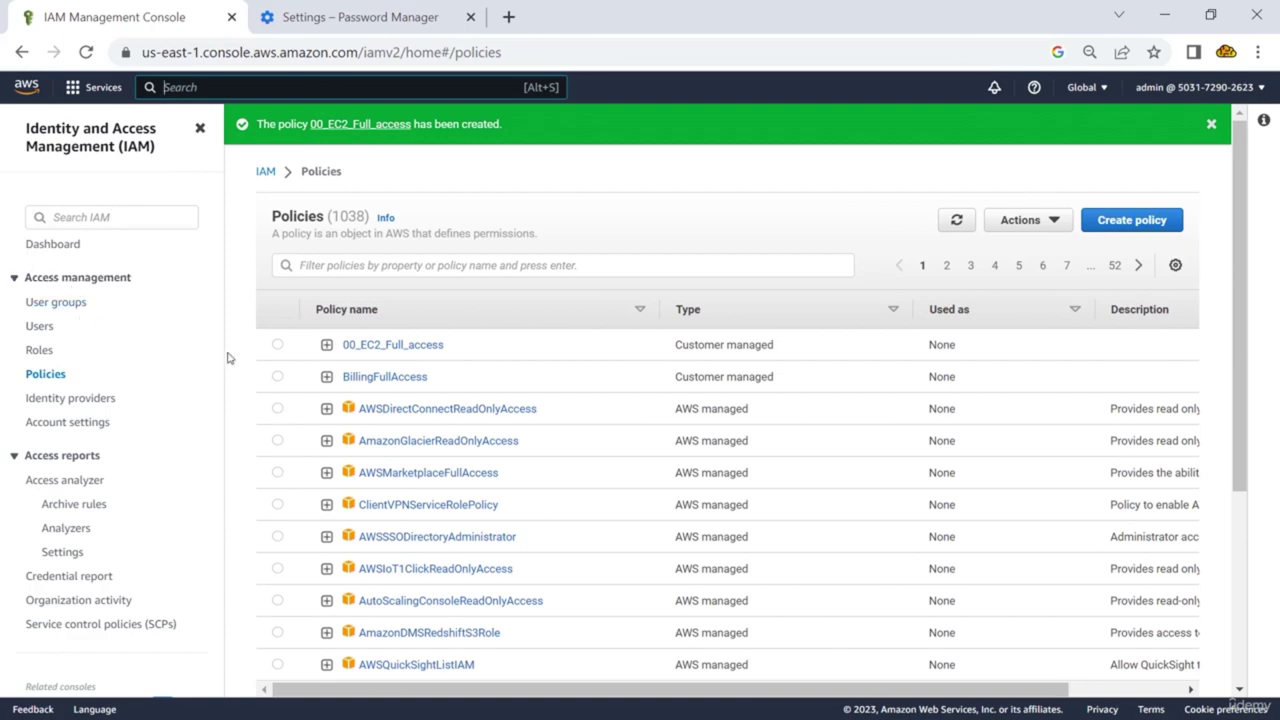
key(alt+Tab)
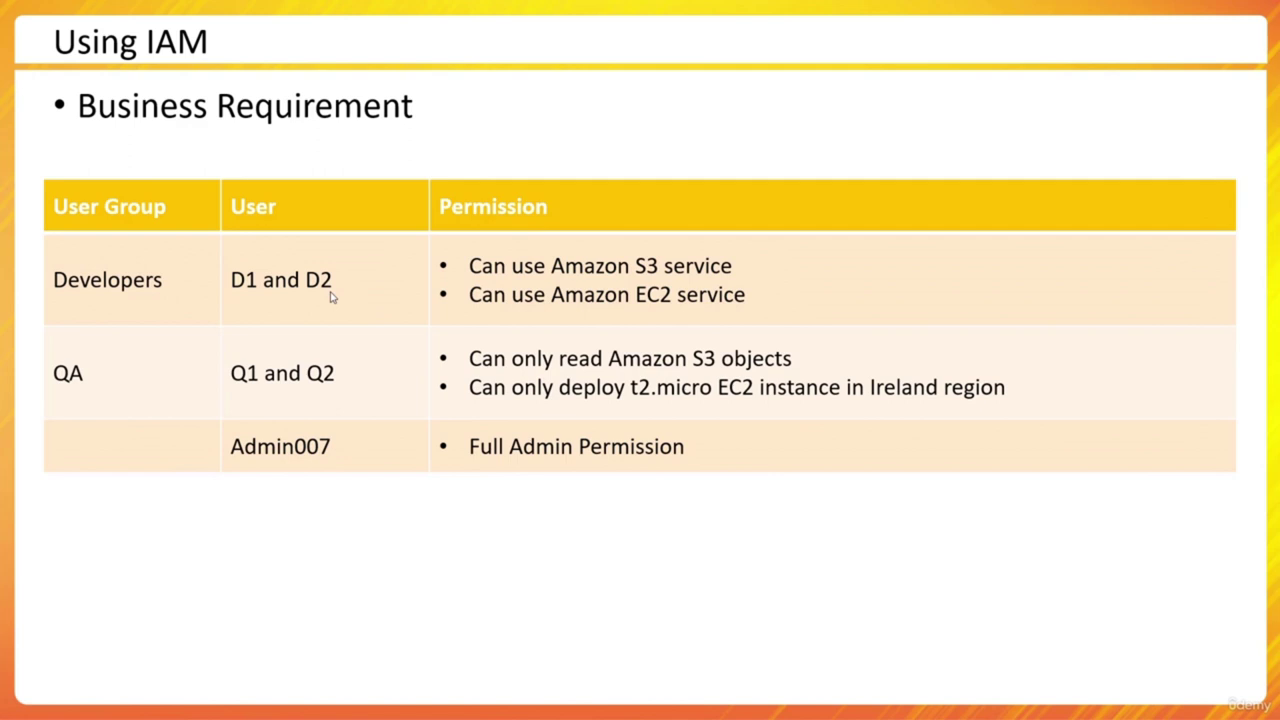
key(alt+Tab)
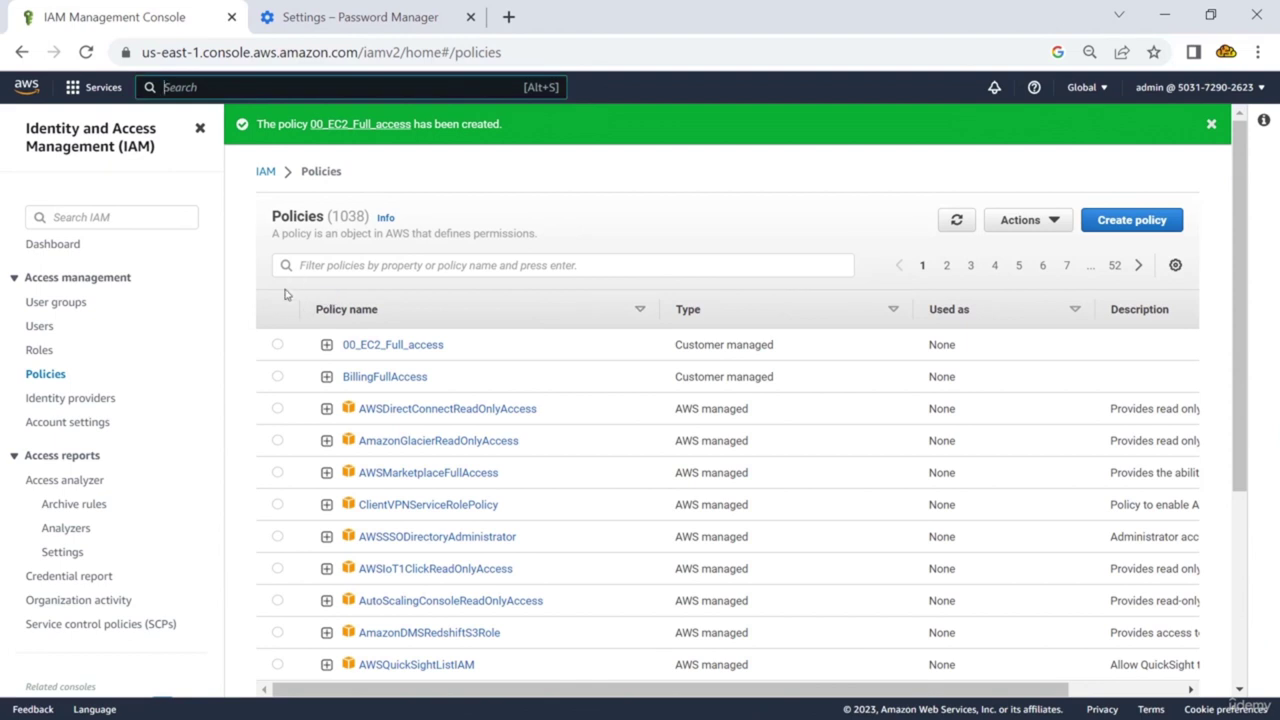
Open the Developers group's Permissions tab from User groups.
click(55, 306)
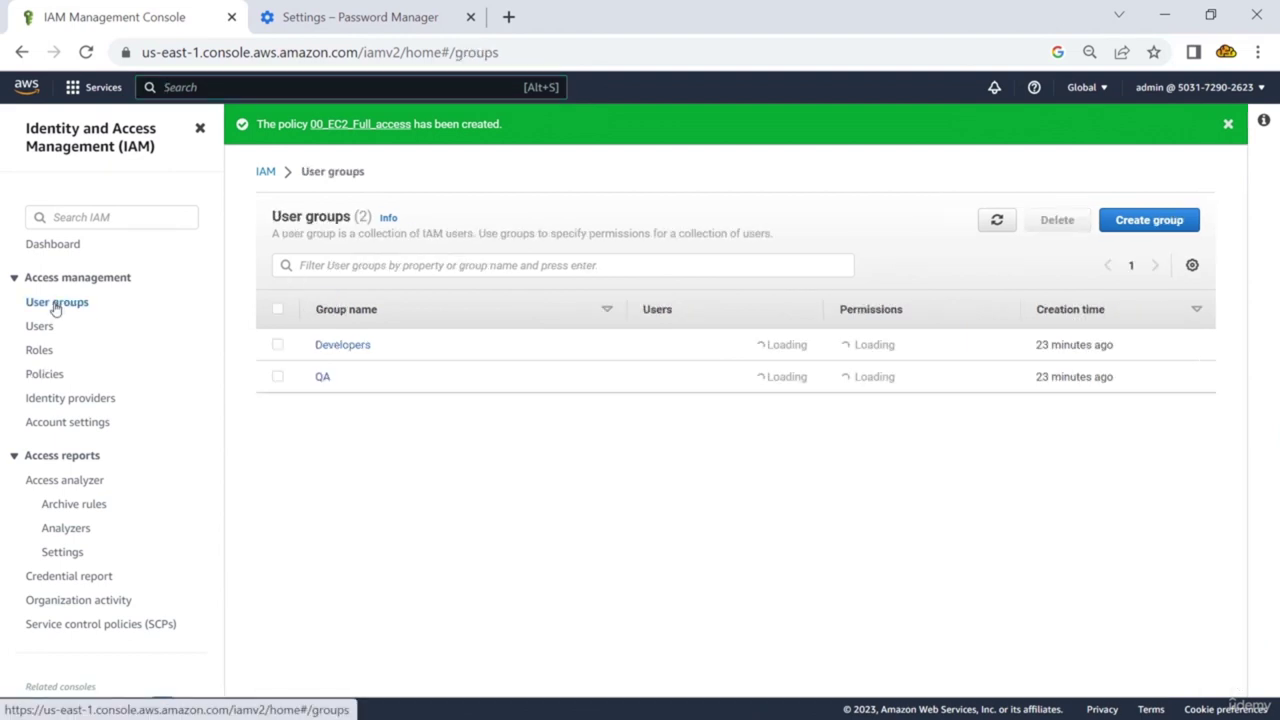
click(279, 346)
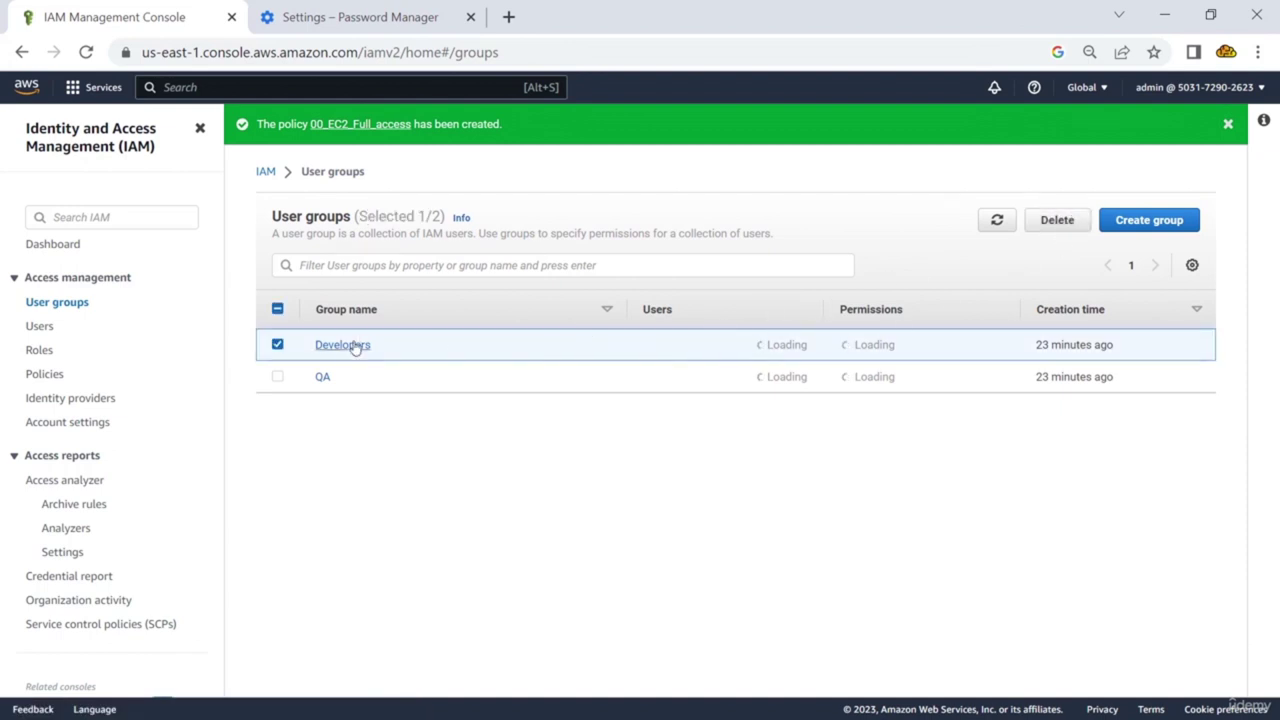
click(356, 346)
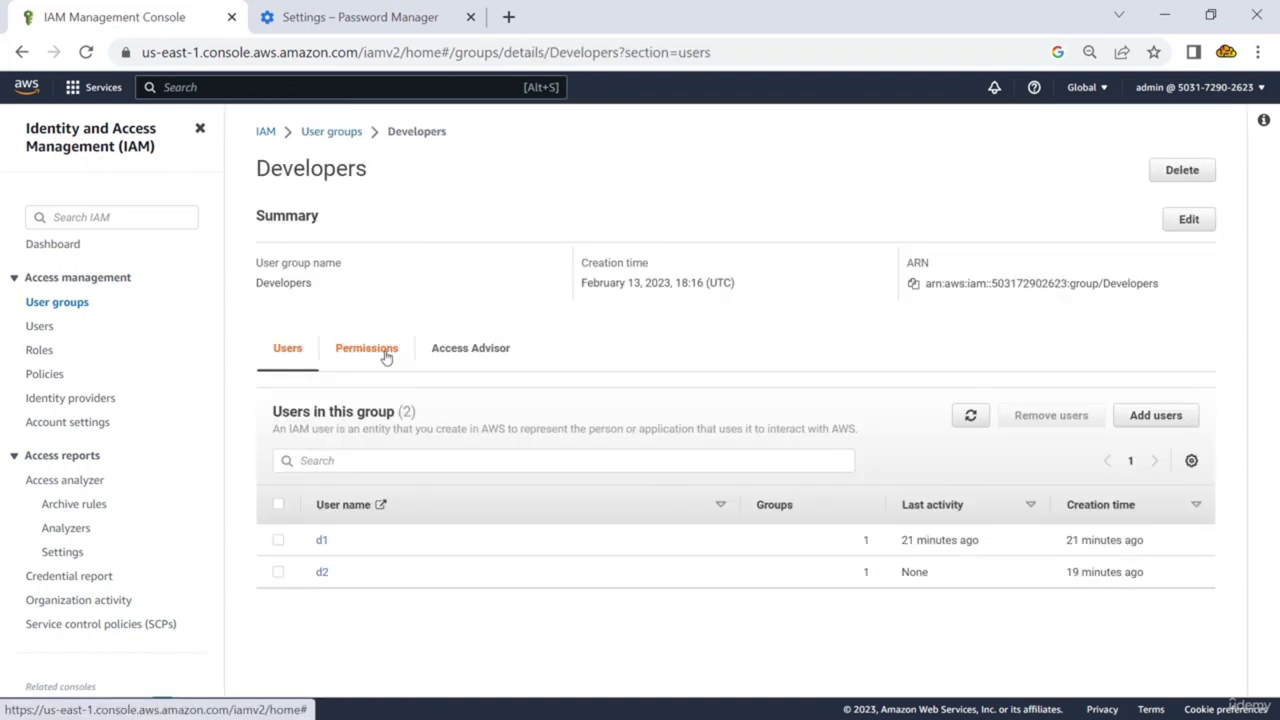
click(385, 355)
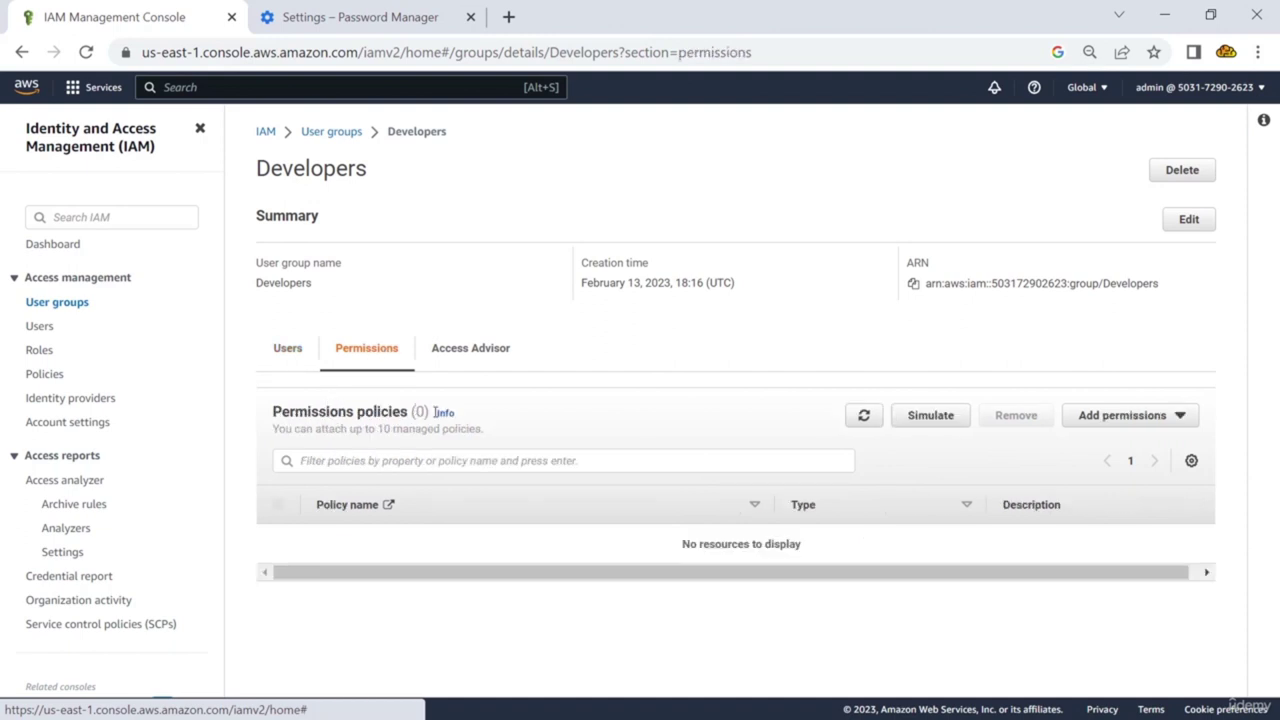
Highlight the Permissions policies heading, then choose Add permissions > Attach policies.
drag(272, 412, 408, 412)
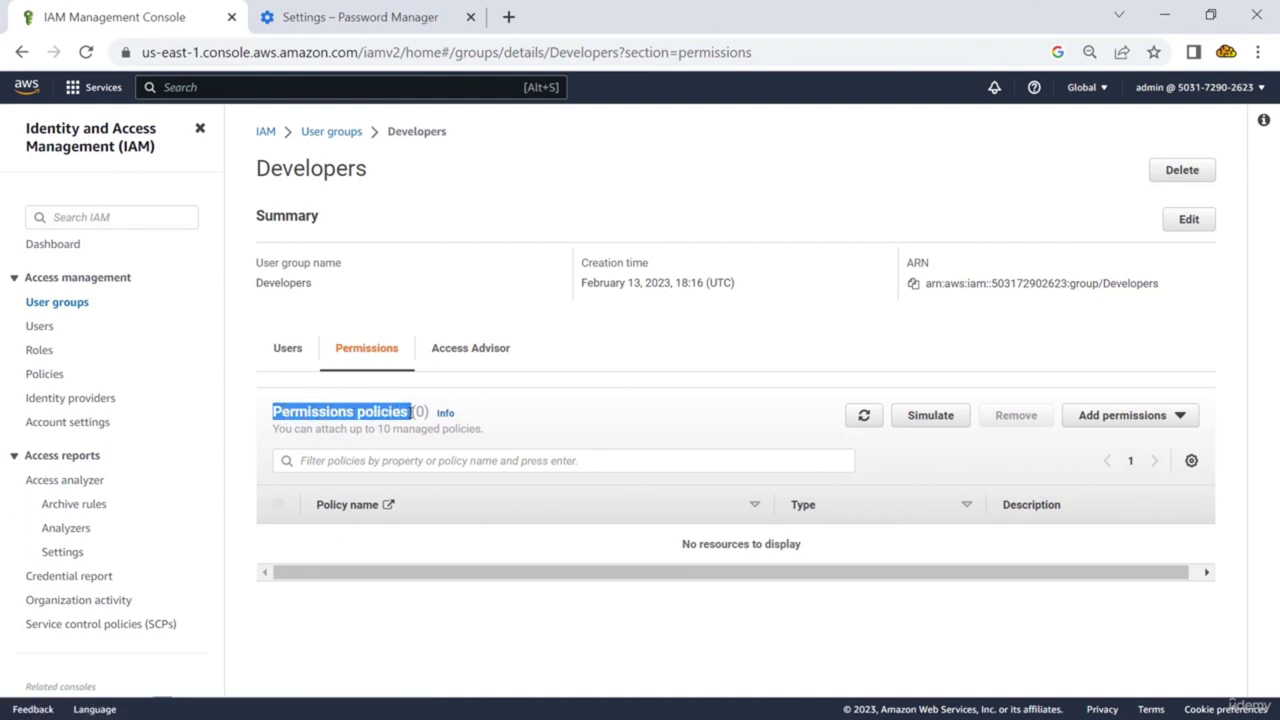
double_click(388, 412)
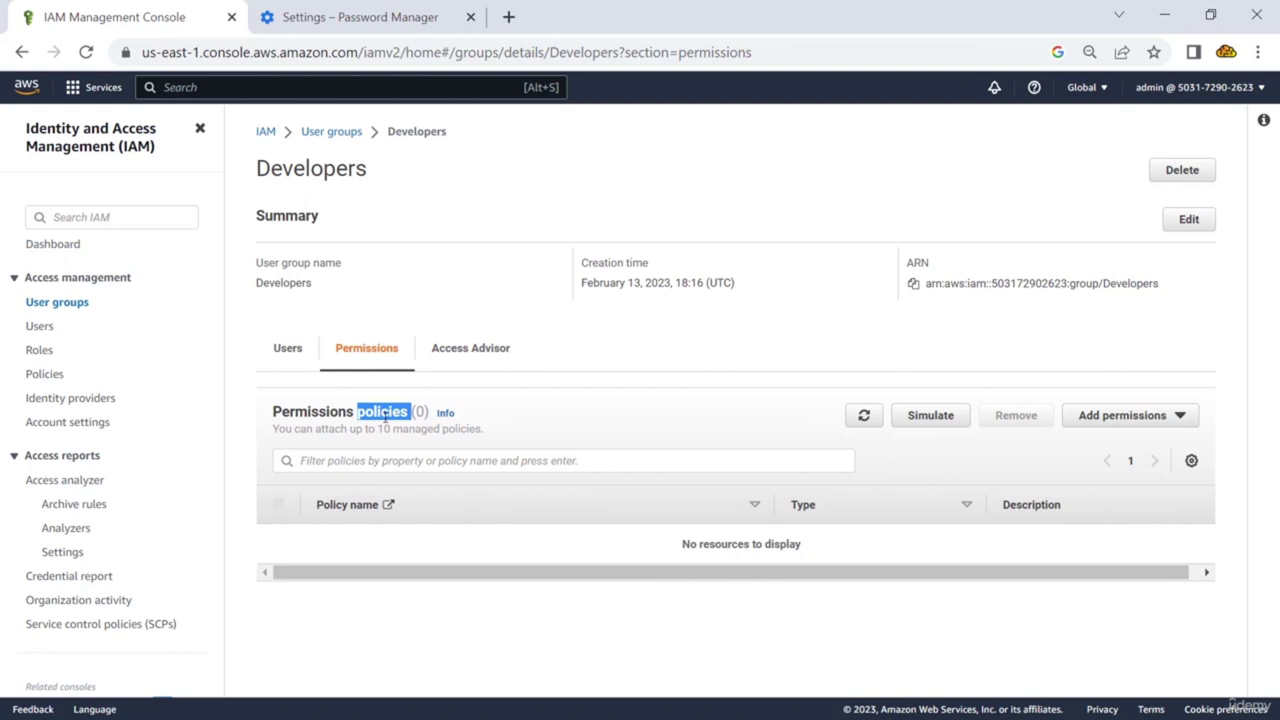
click(1078, 420)
click(1096, 446)
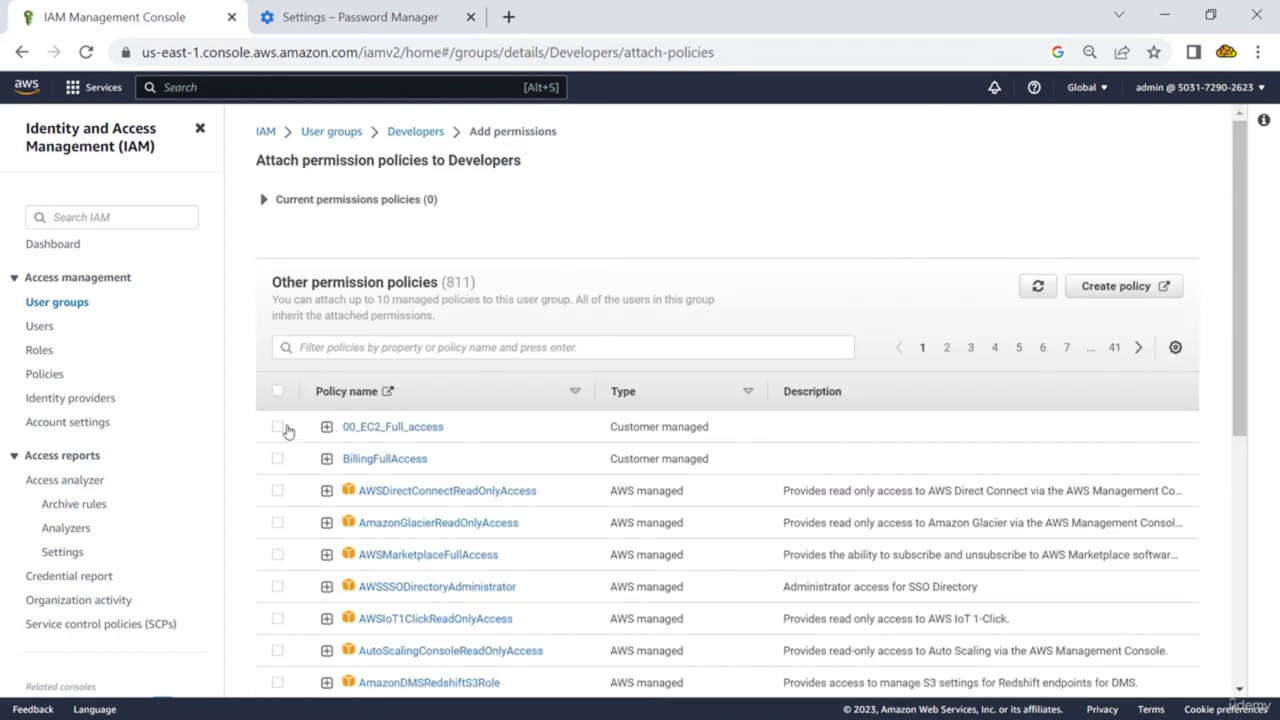
Attach 00_EC2_Full_access and AmazonS3FullAccess, found with an s3 filter, to Developers.
click(280, 428)
click(360, 346)
text(s3)
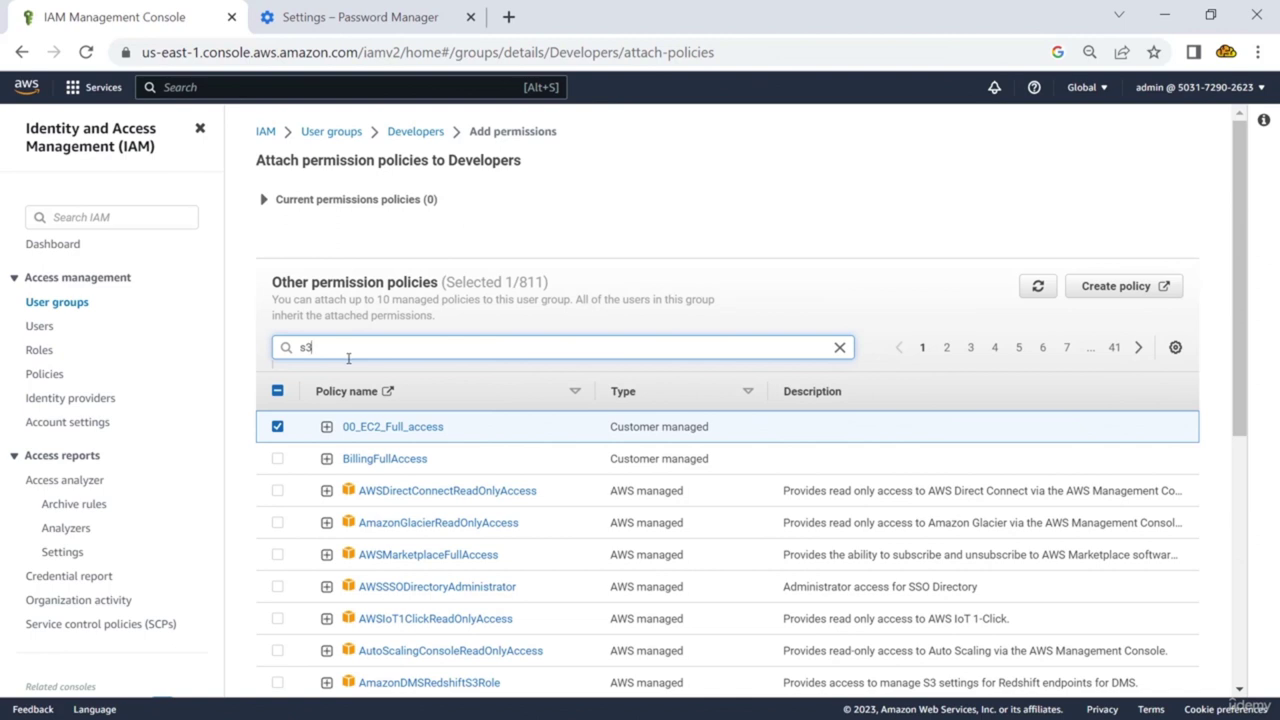
key(Return)
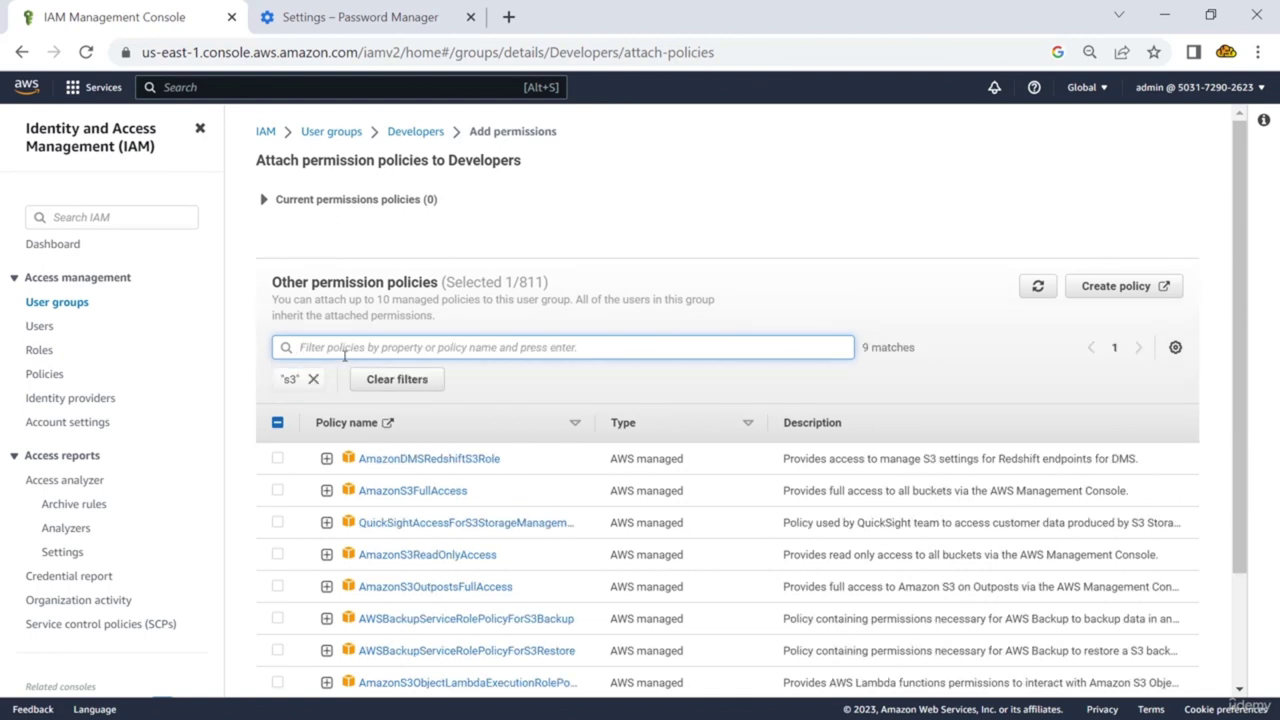
scroll(371, 371, down, 1)
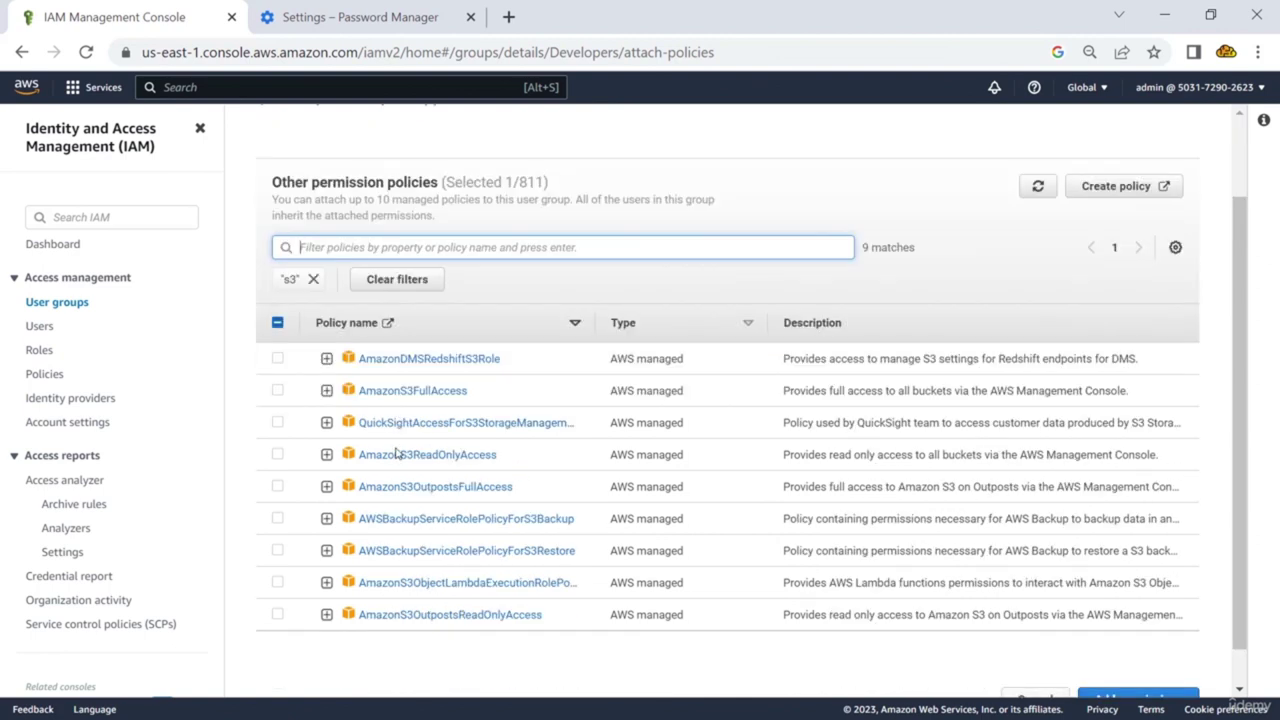
click(278, 391)
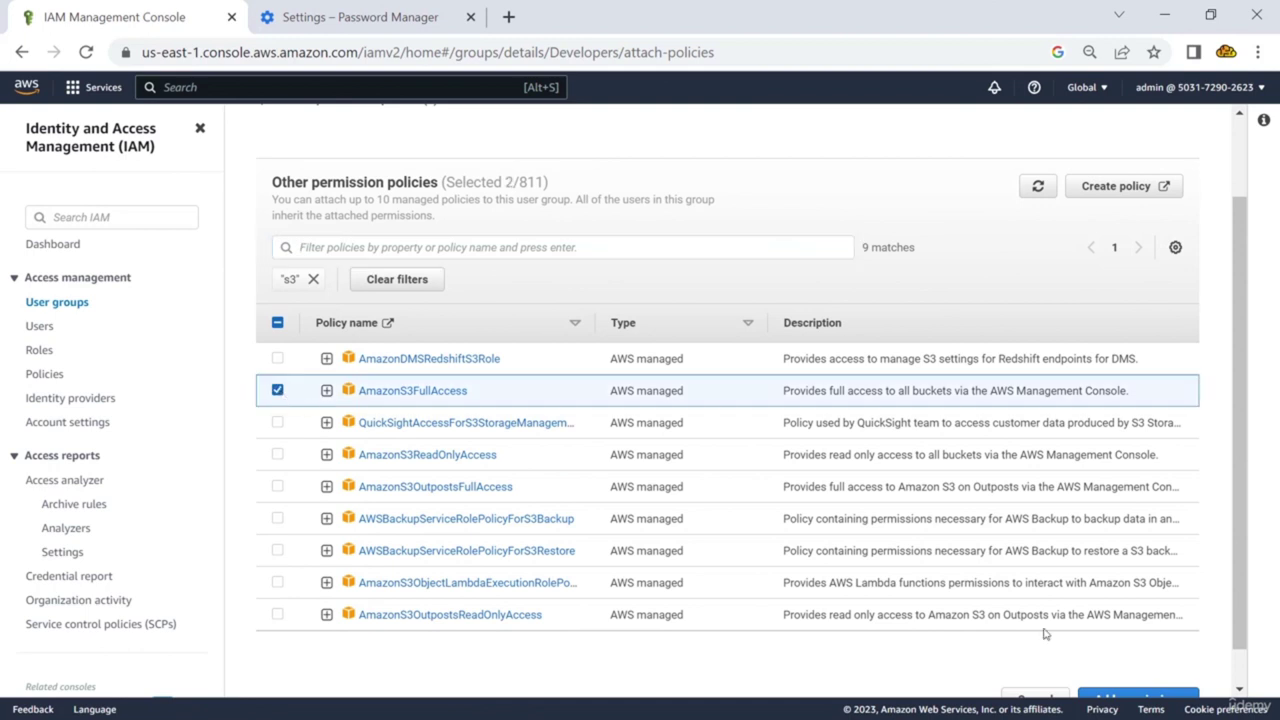
scroll(1133, 655, down, 1)
click(1137, 657)
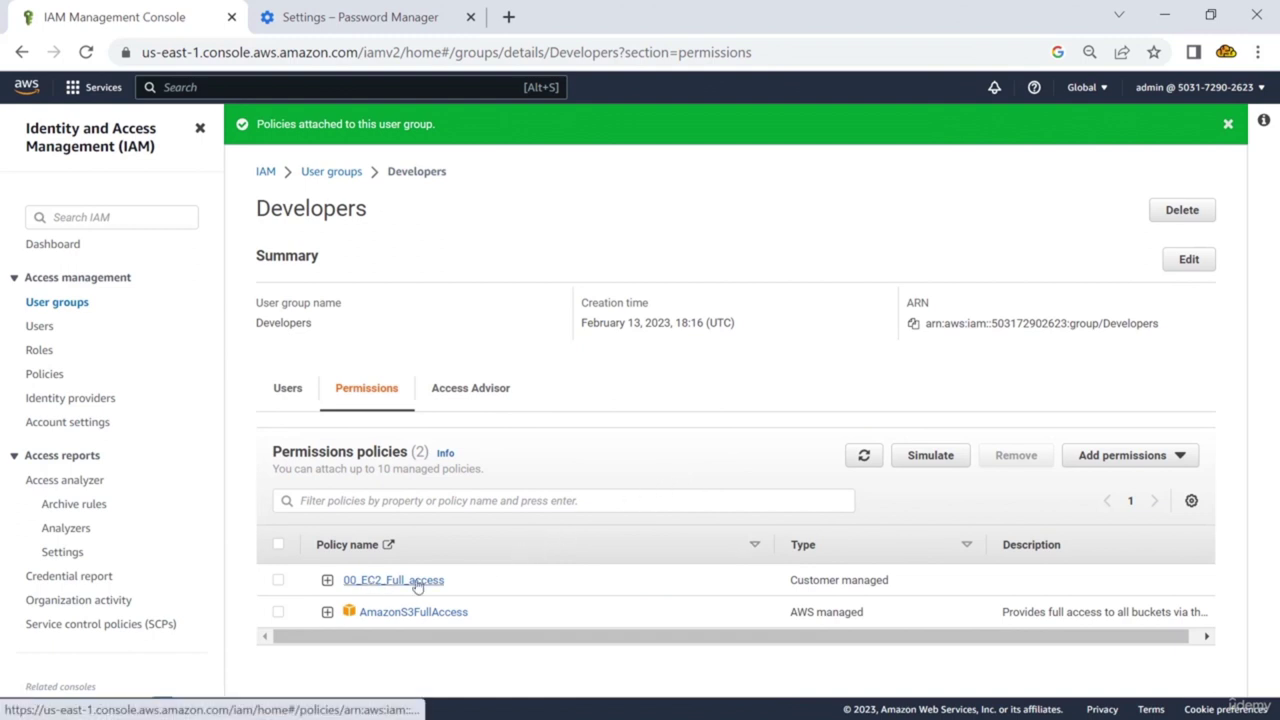
drag(790, 580, 886, 580)
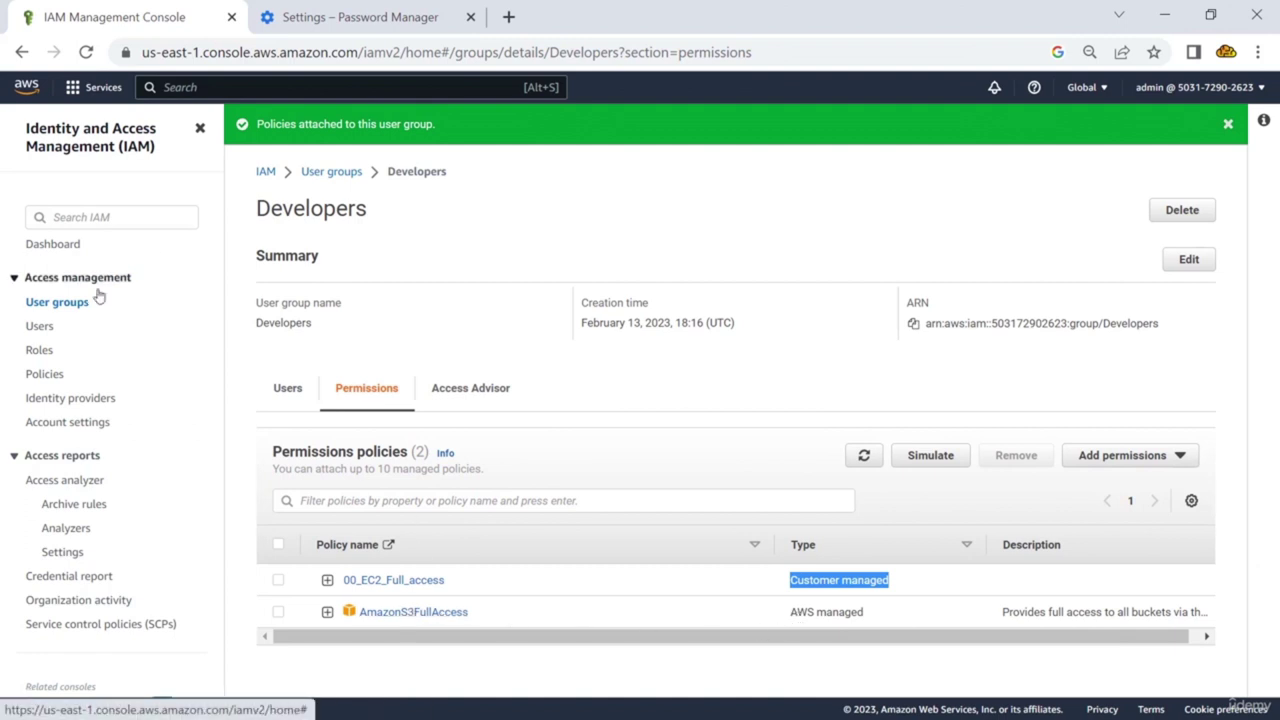
Open the 00_EC2_Full_access policy's details from the Policies list.
click(43, 376)
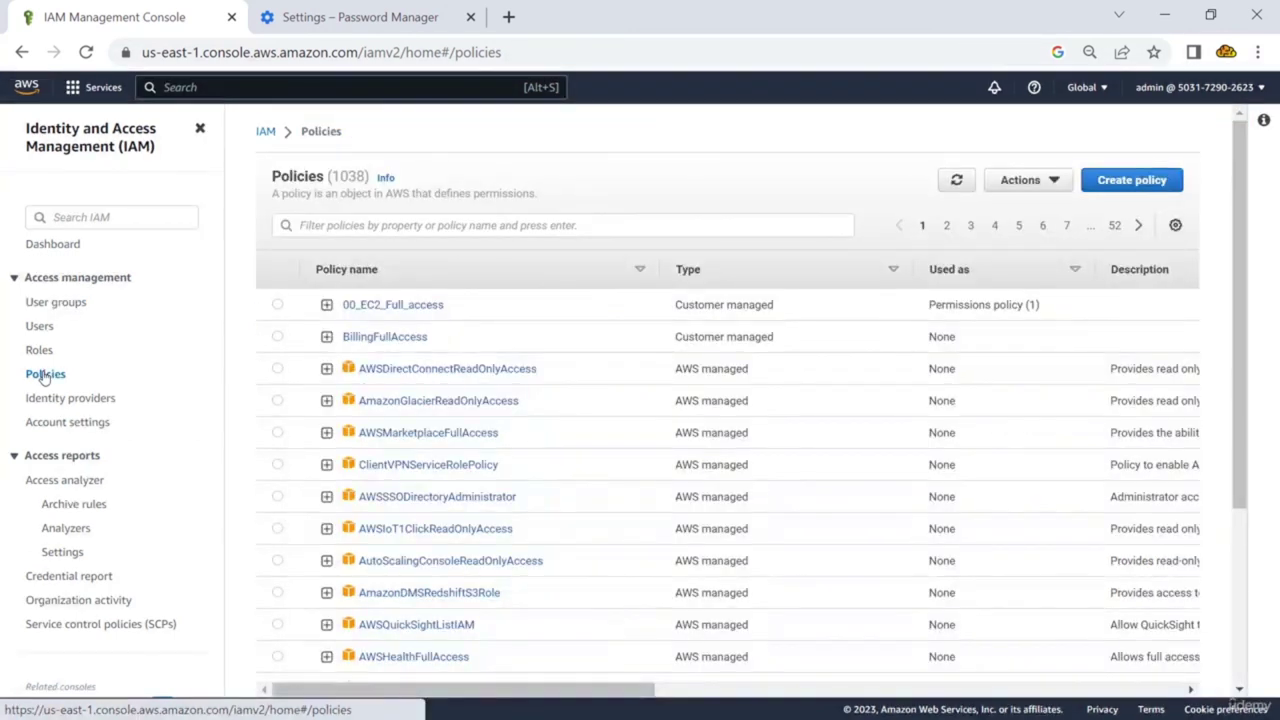
click(278, 337)
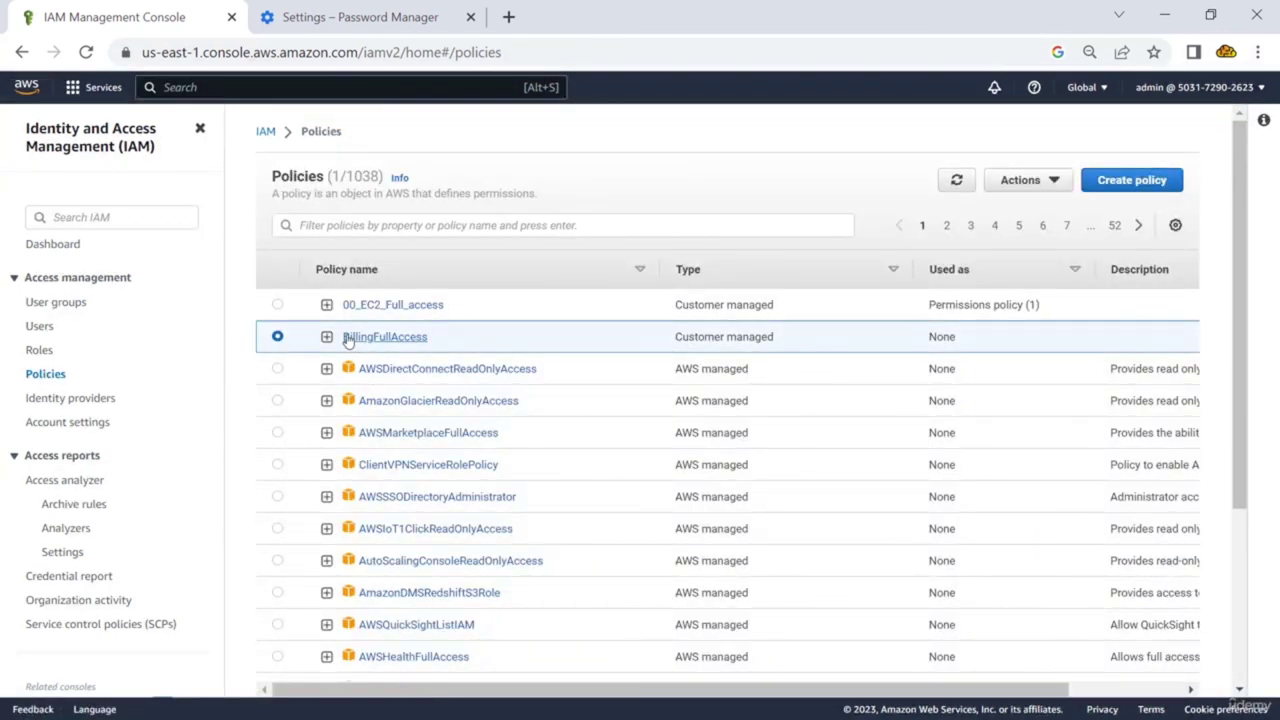
click(279, 305)
click(277, 337)
click(279, 304)
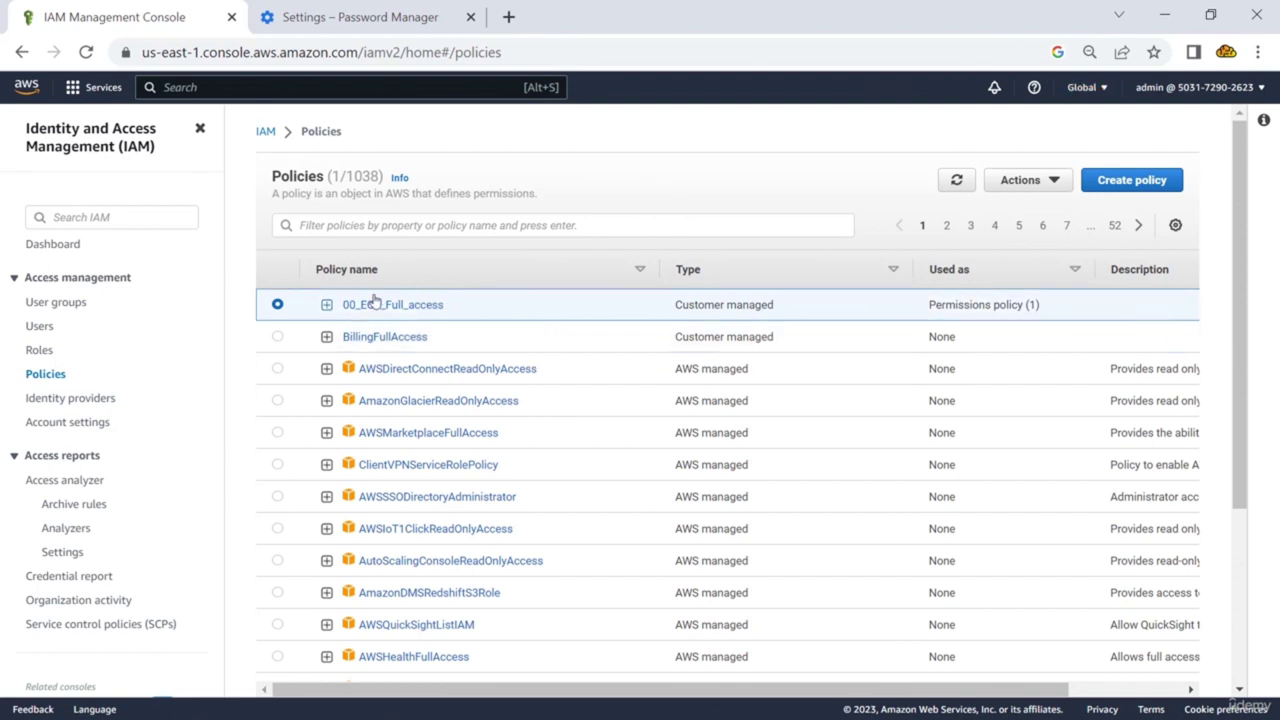
click(1054, 182)
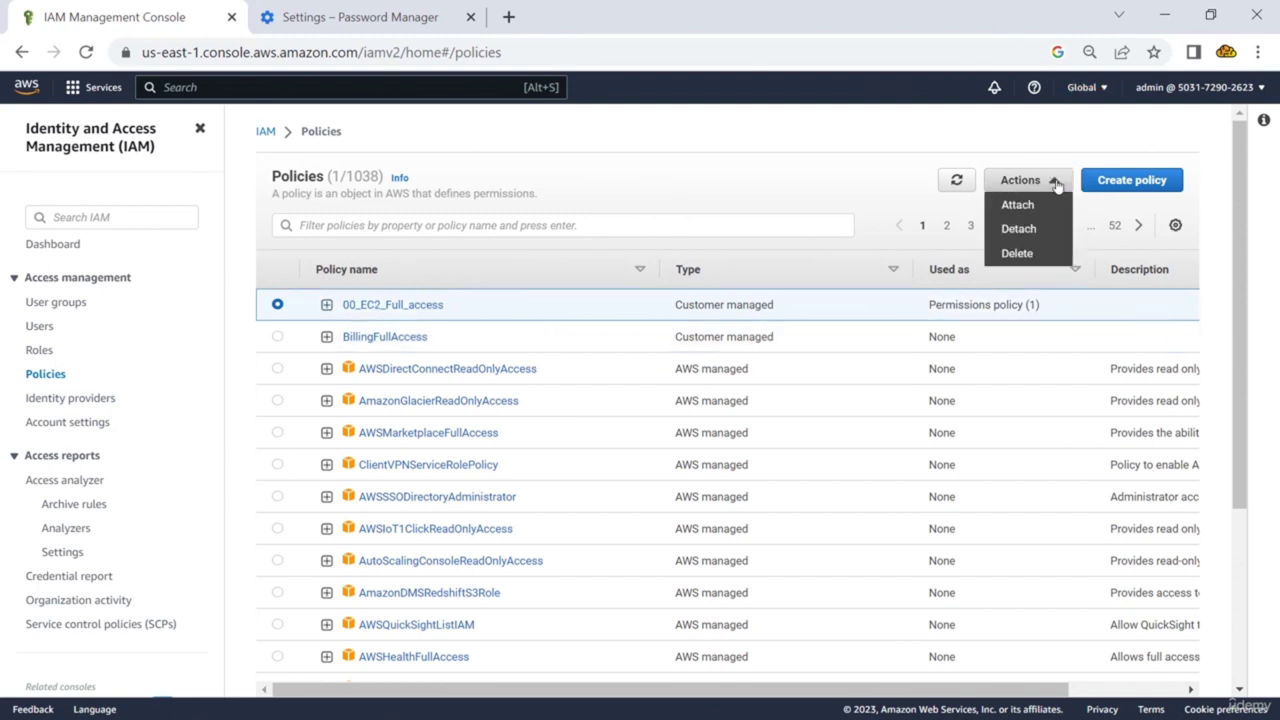
click(418, 305)
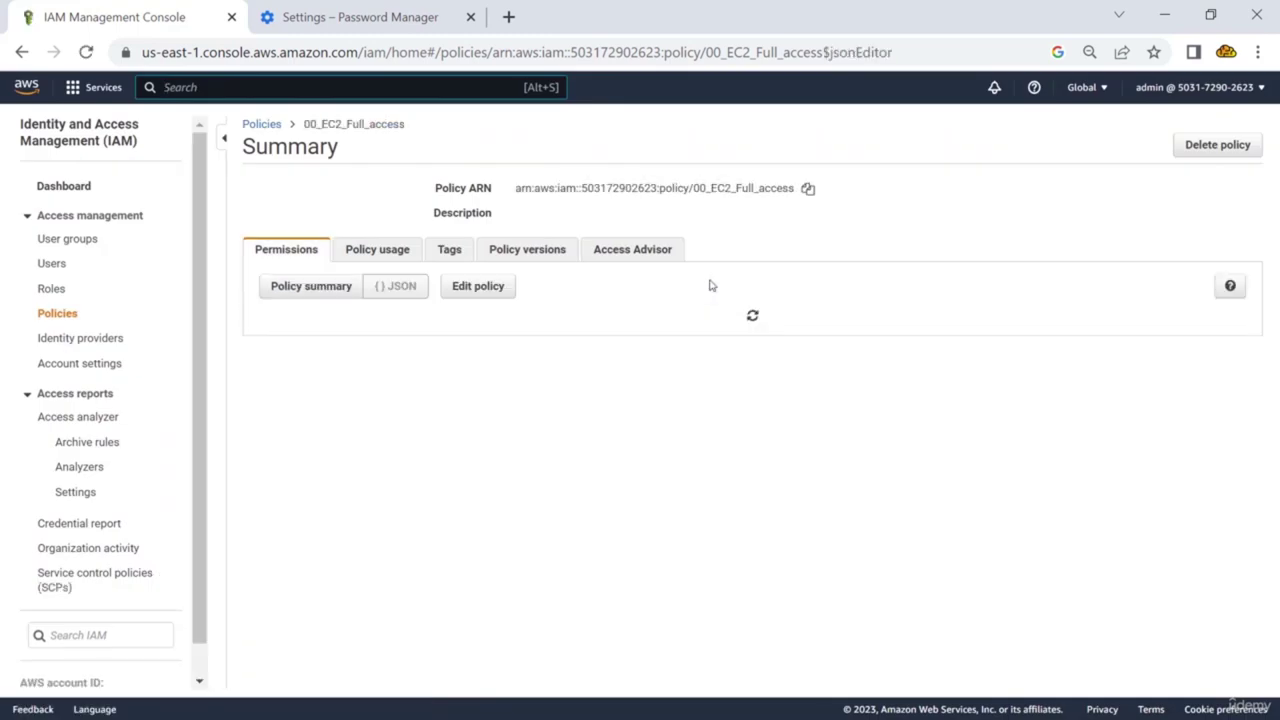
Enter edit mode for 00_EC2_Full_access, cancel without changes, and return to Policies.
click(483, 287)
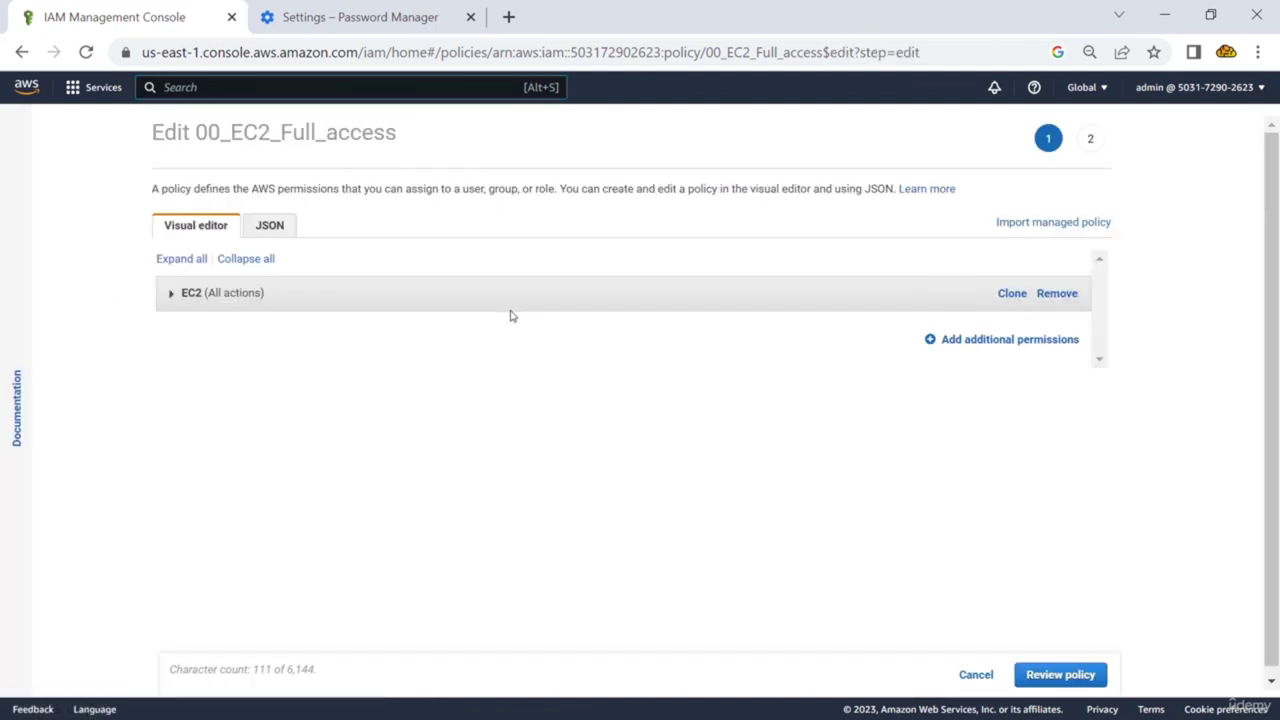
click(975, 675)
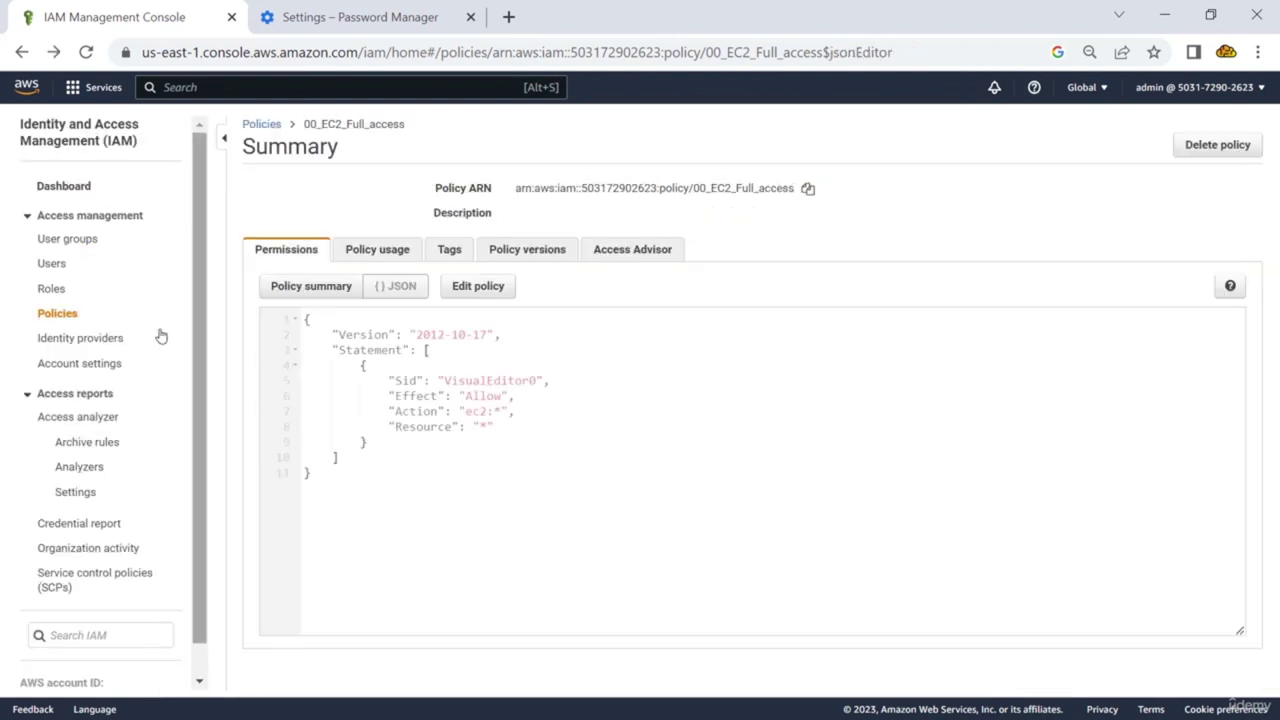
click(60, 314)
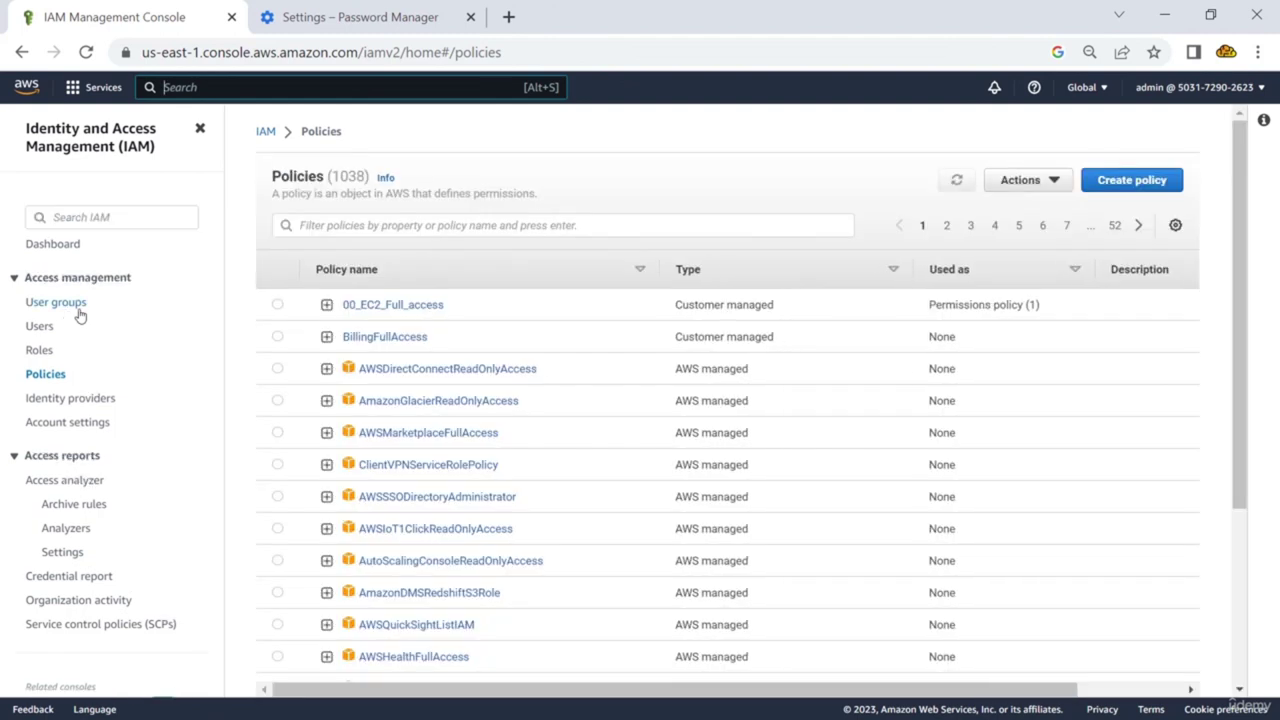
Review the AWSDirectConnectReadOnlyAccess policy's JSON, then go to User groups.
click(400, 370)
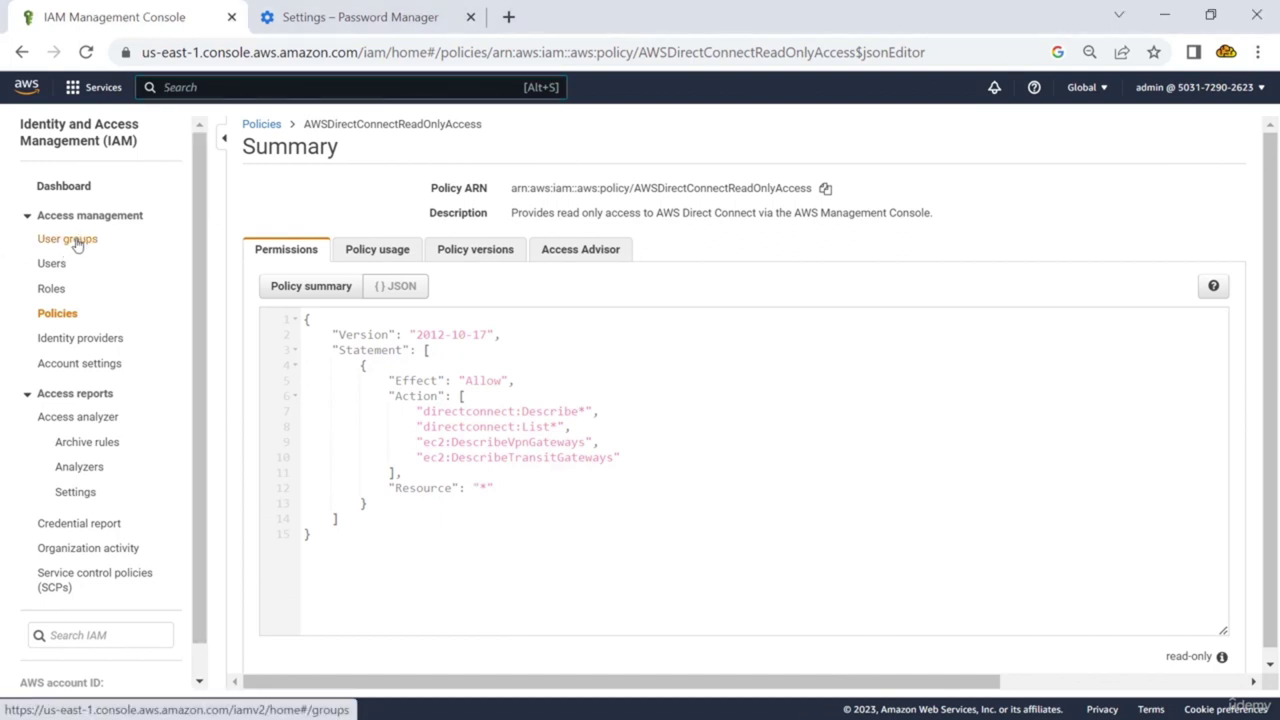
click(77, 247)
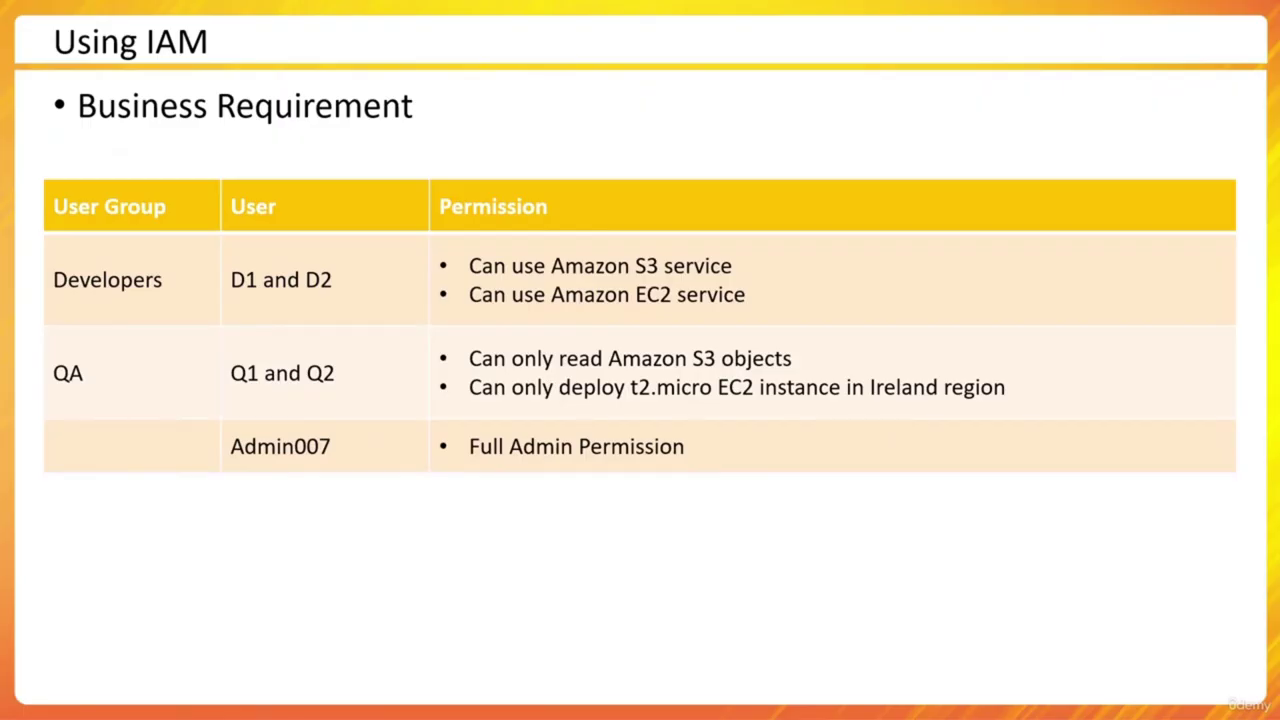
Tick off the Admin007 full-admin and Developers S3 rows on the requirements slide.
drag(180, 444, 233, 430)
drag(708, 446, 788, 428)
drag(178, 280, 226, 262)
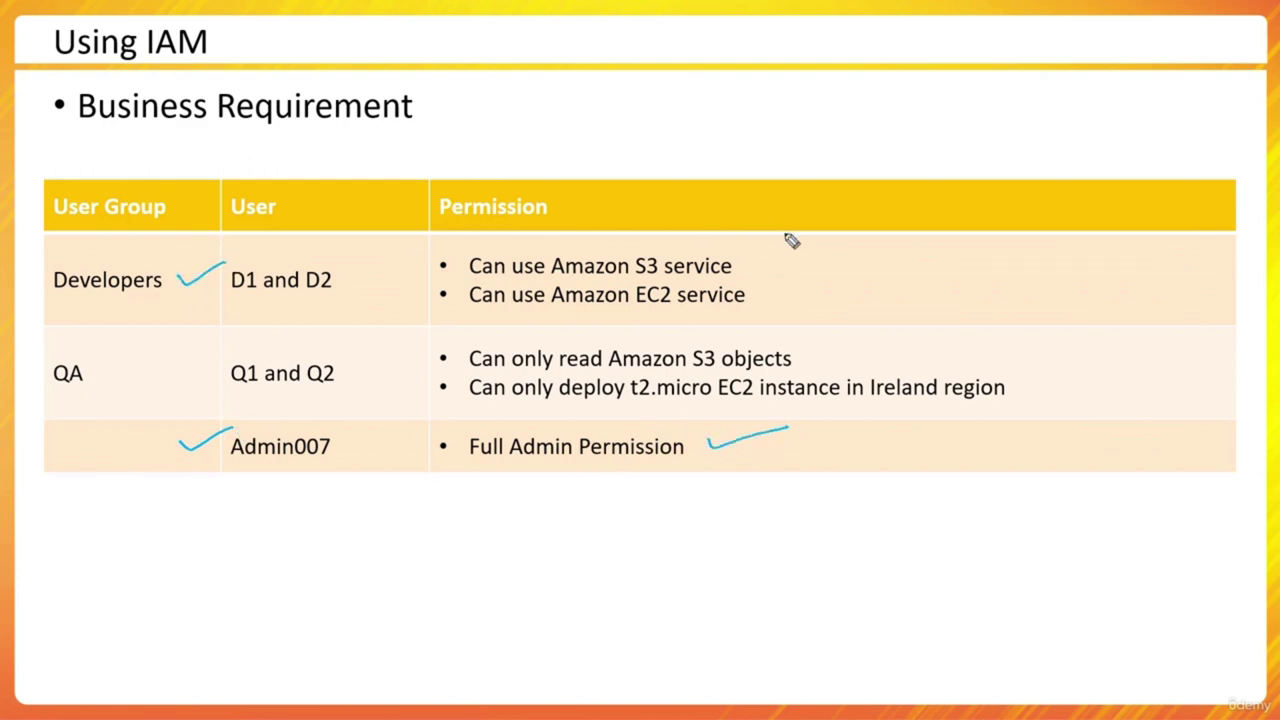
drag(762, 270, 825, 254)
Mark up the QA group's Q1/Q2 requirements, erase all ink, and return to the browser.
mouse_move(150, 340)
mouse_down()
mouse_move(75, 350)
mouse_move(150, 336)
mouse_move(380, 403)
mouse_move(205, 350)
mouse_up()
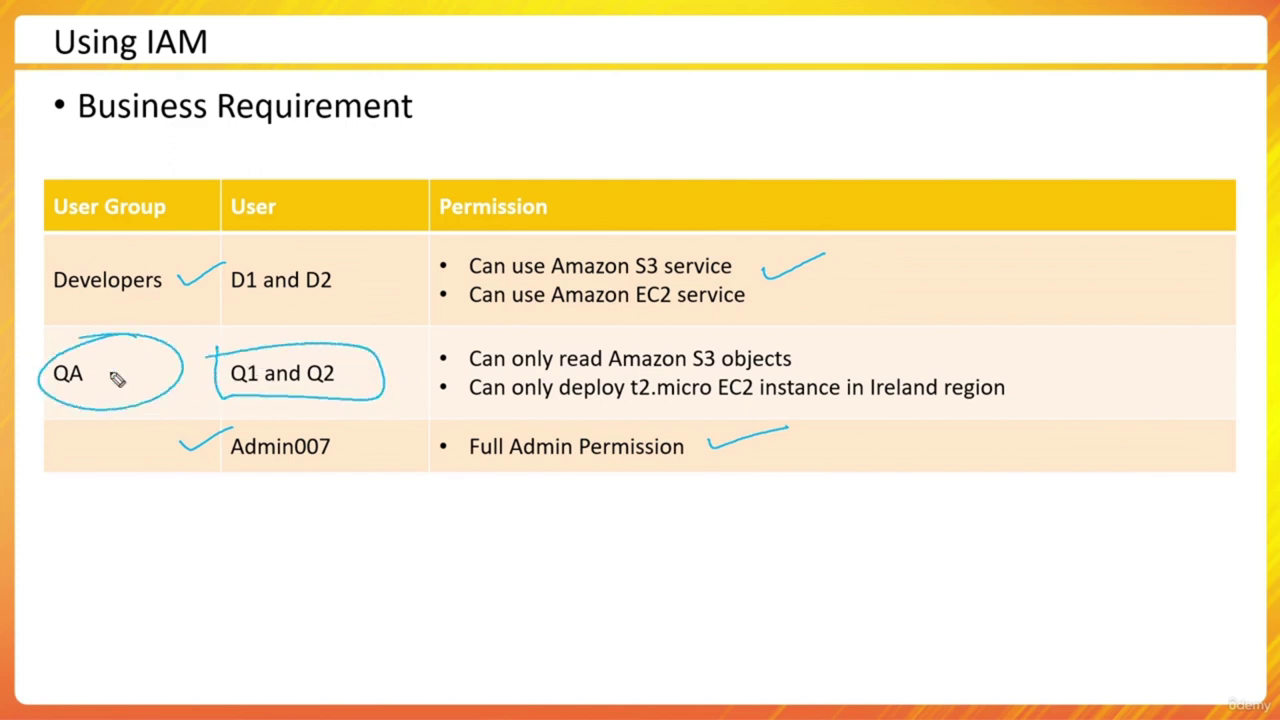
drag(382, 350, 480, 341)
drag(388, 396, 443, 410)
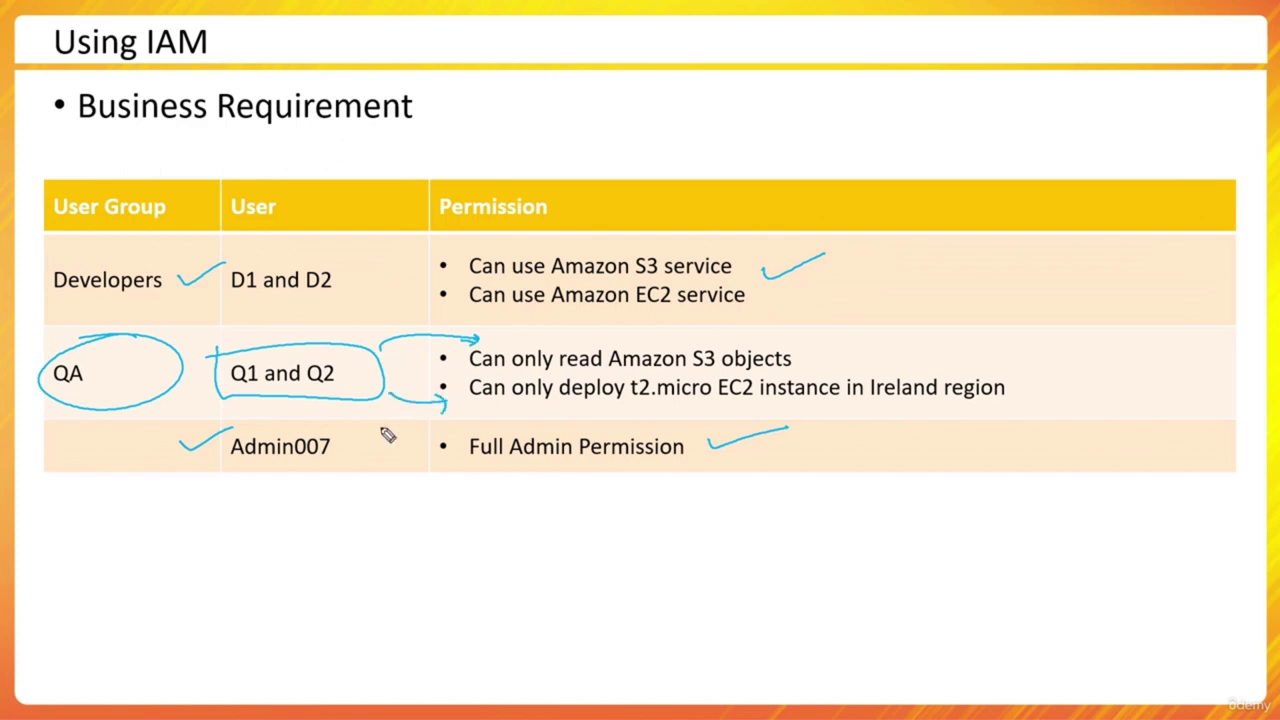
drag(886, 334, 806, 360)
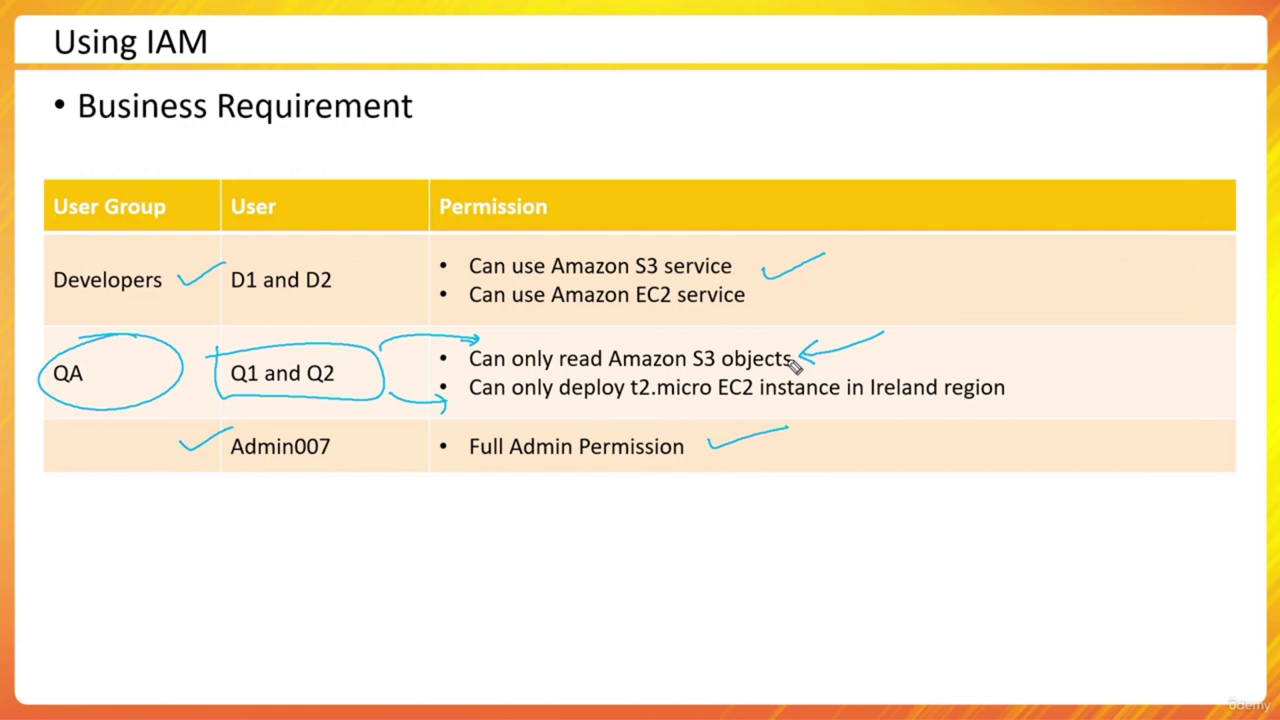
key(e)
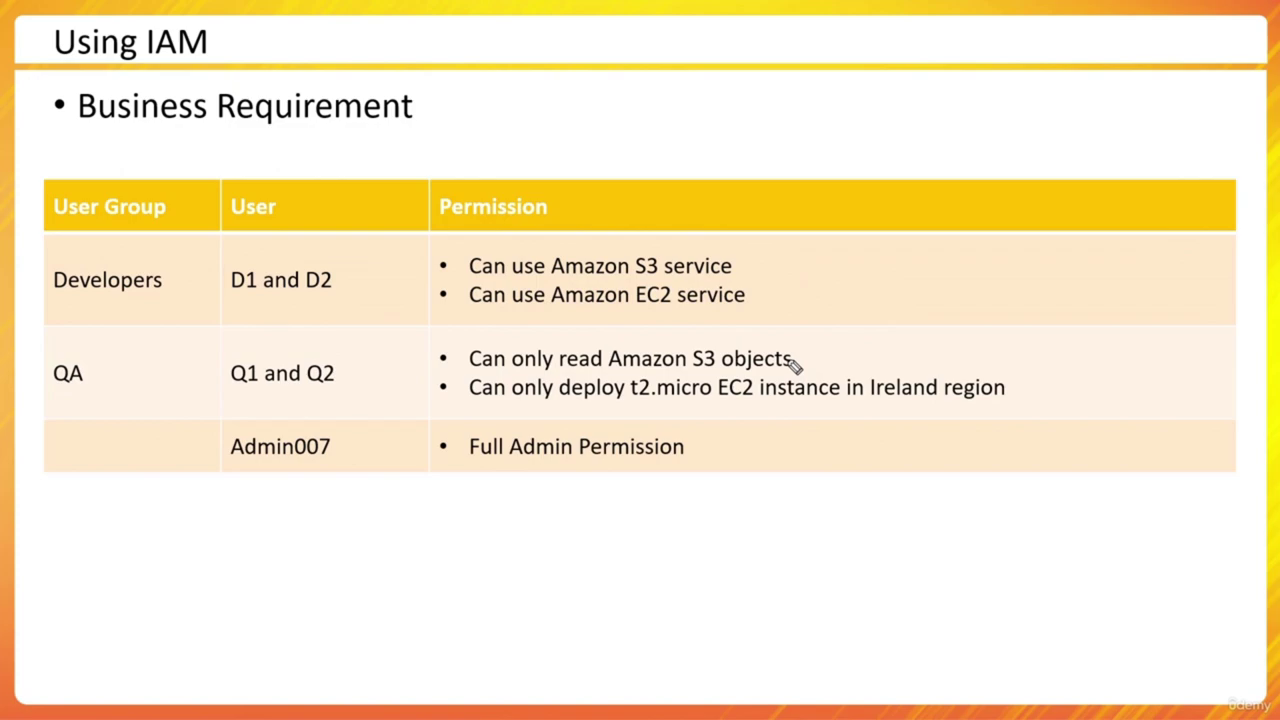
key(alt+Tab)
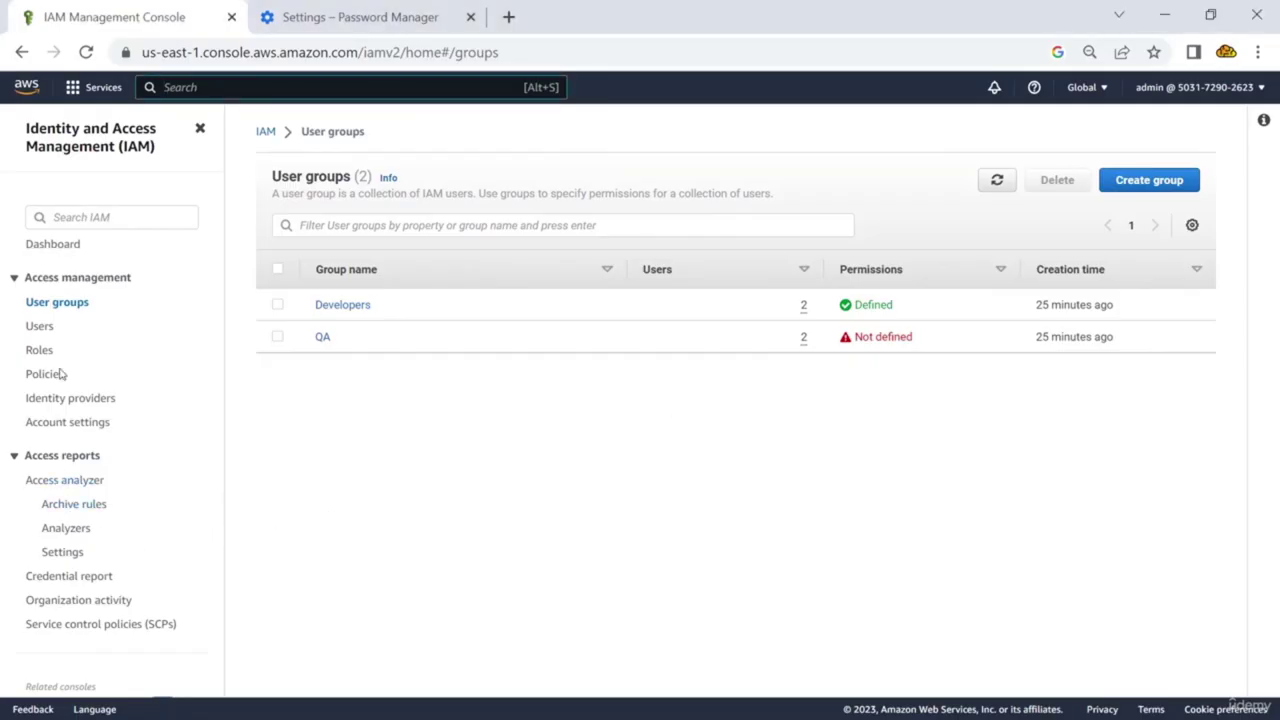
Start a new policy with S3 as its service and list its Read actions.
click(45, 379)
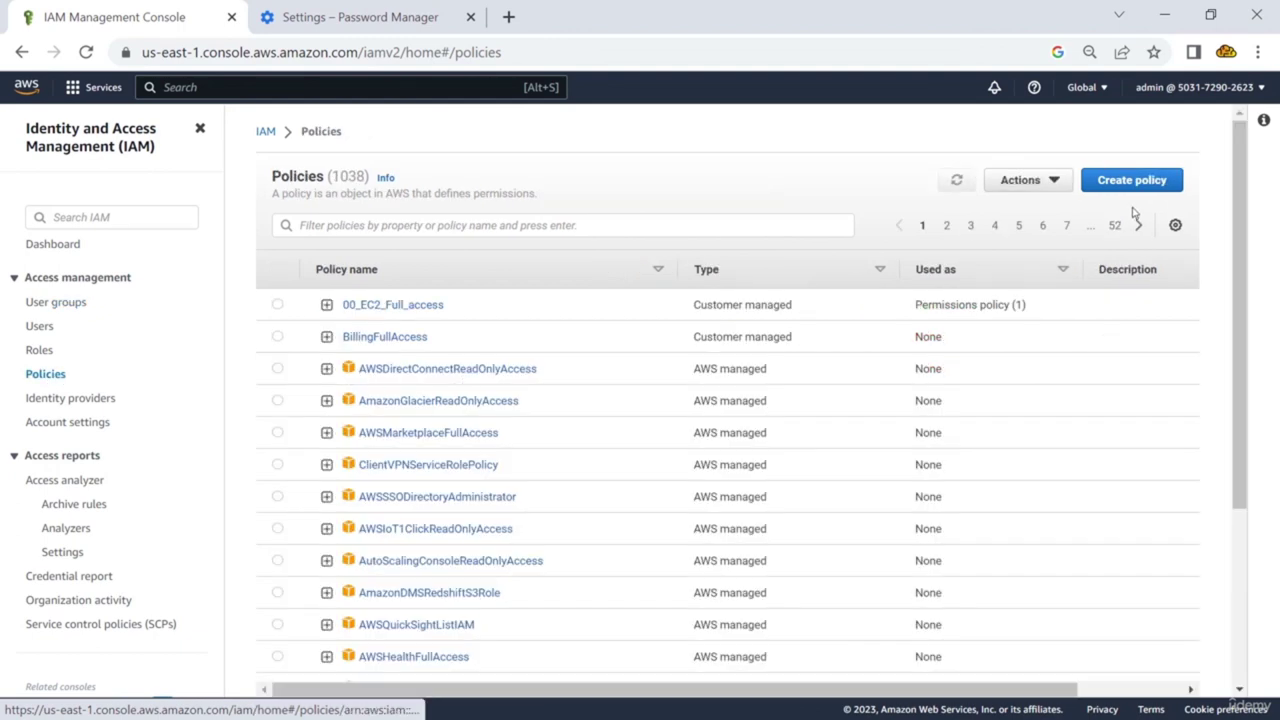
click(1133, 184)
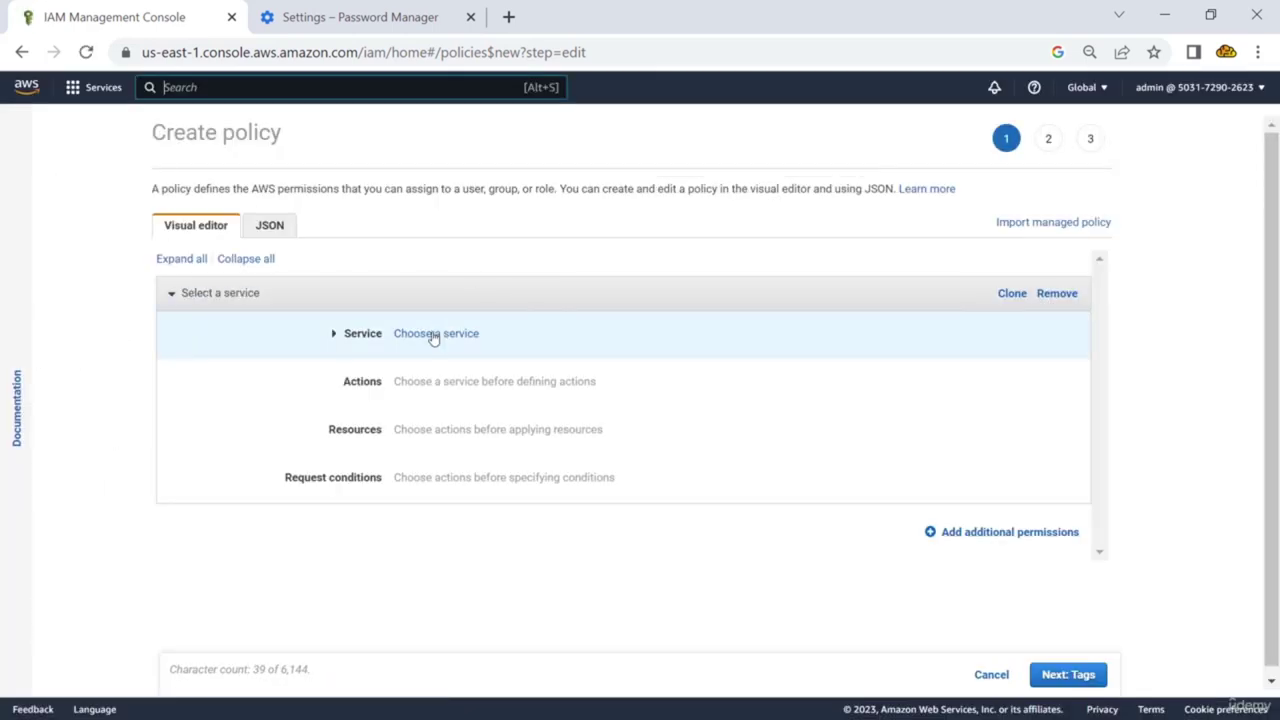
click(434, 335)
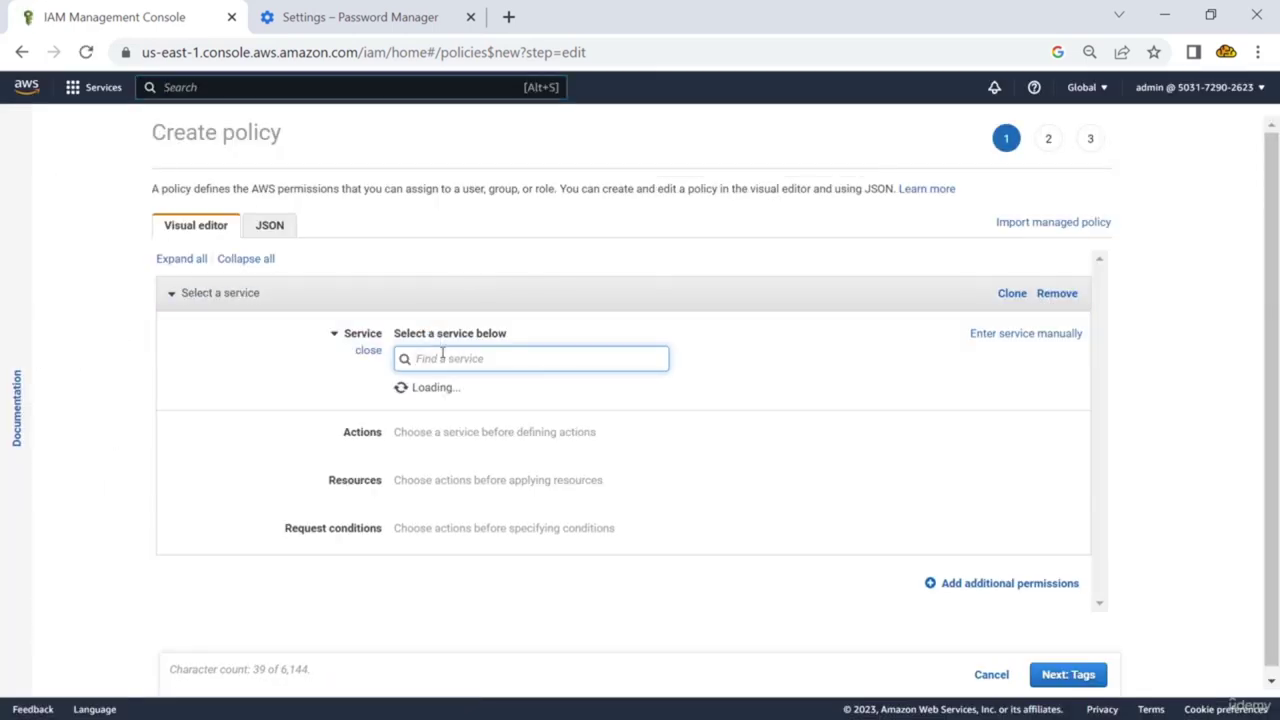
text(s)
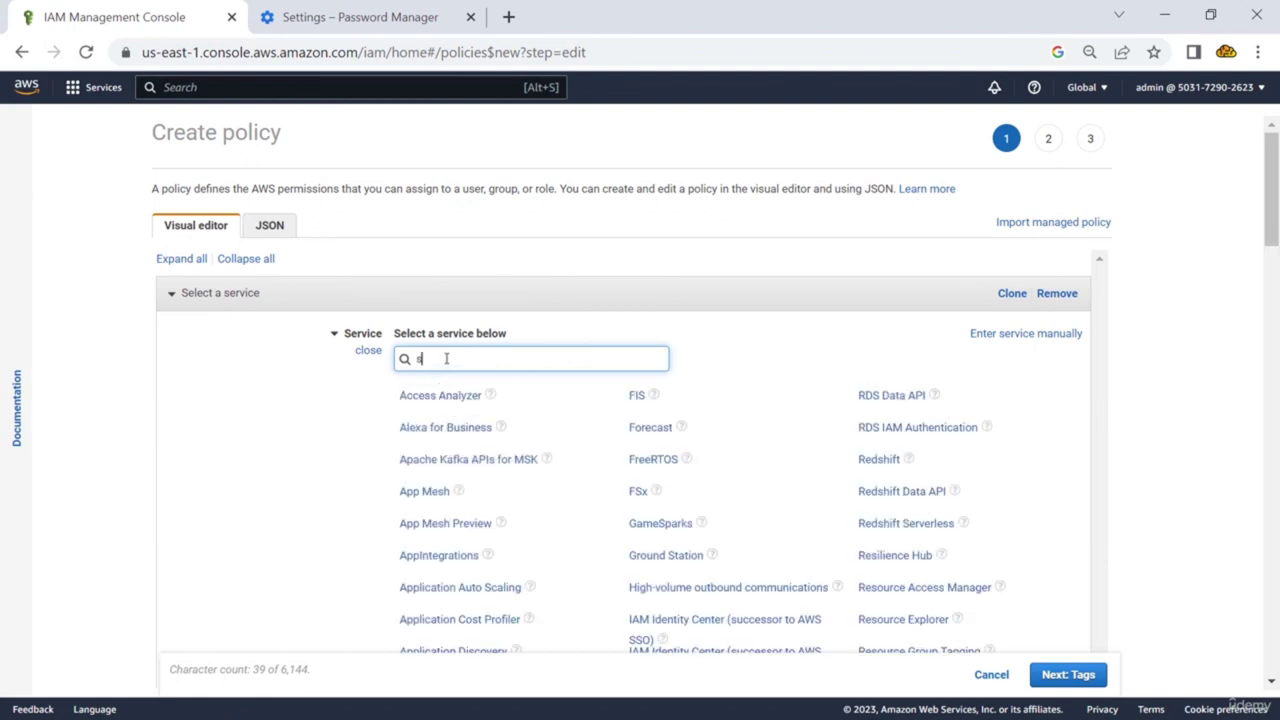
text(3)
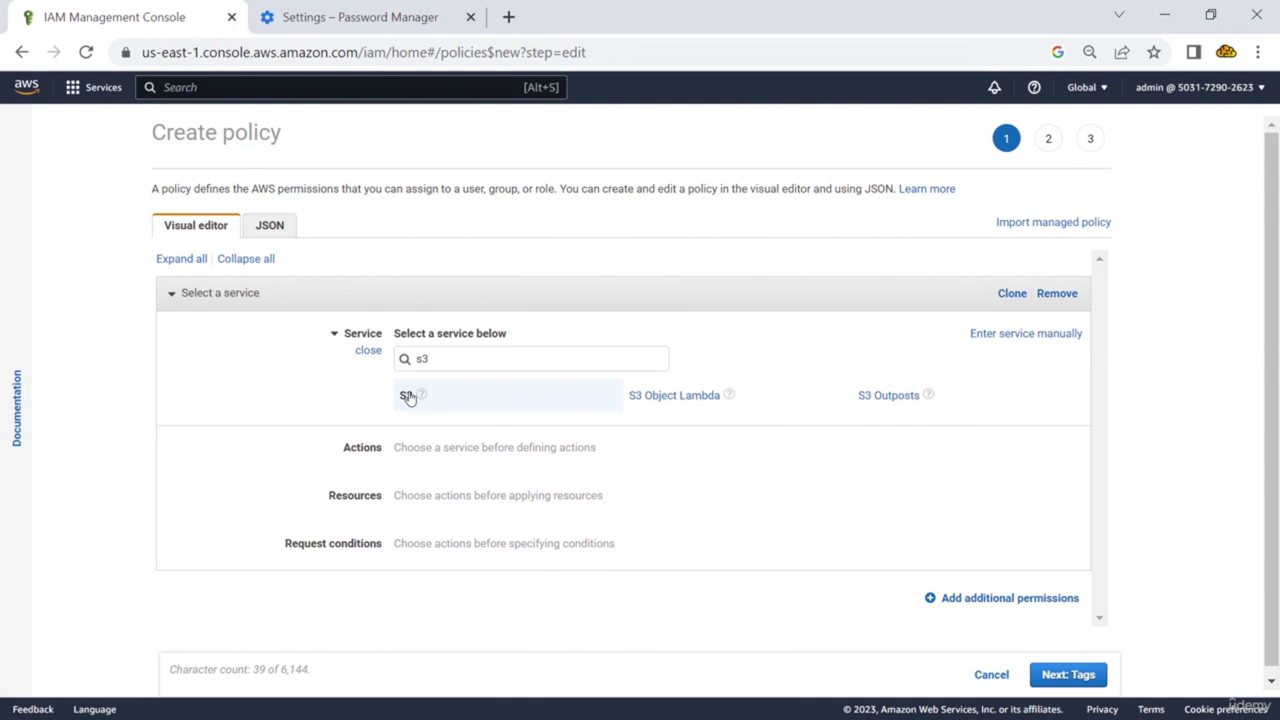
click(407, 396)
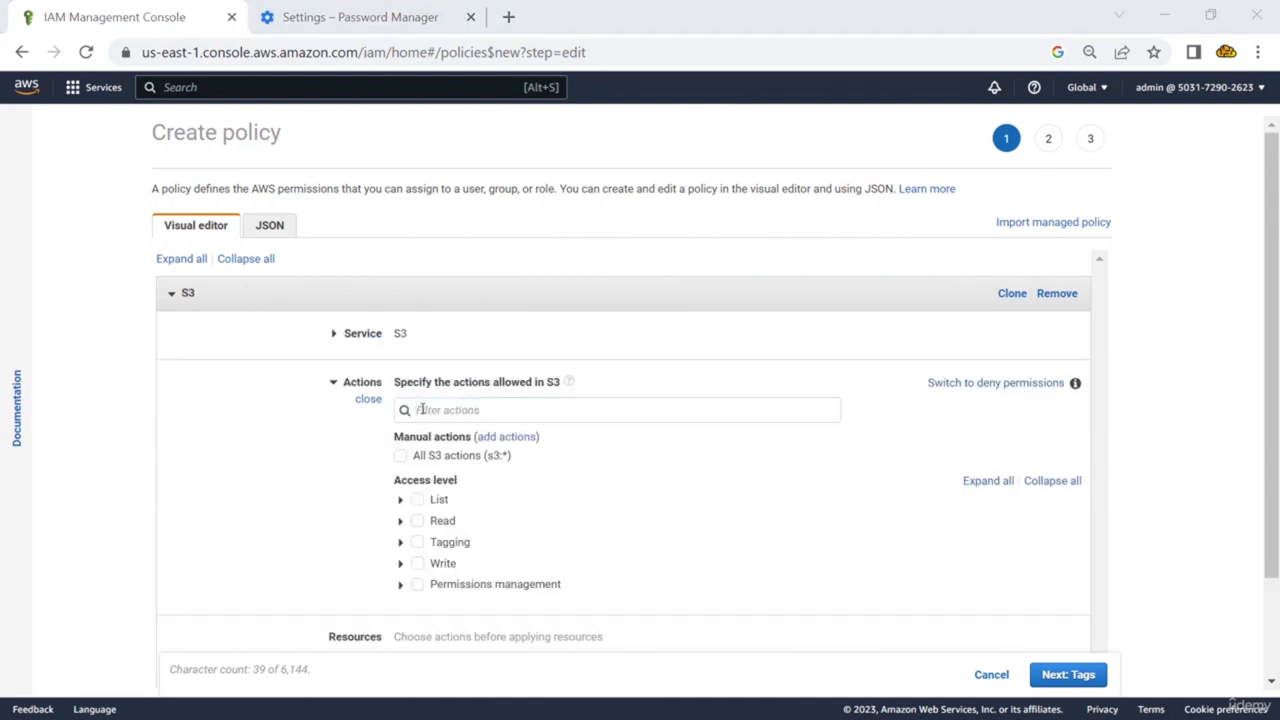
key(alt+Tab)
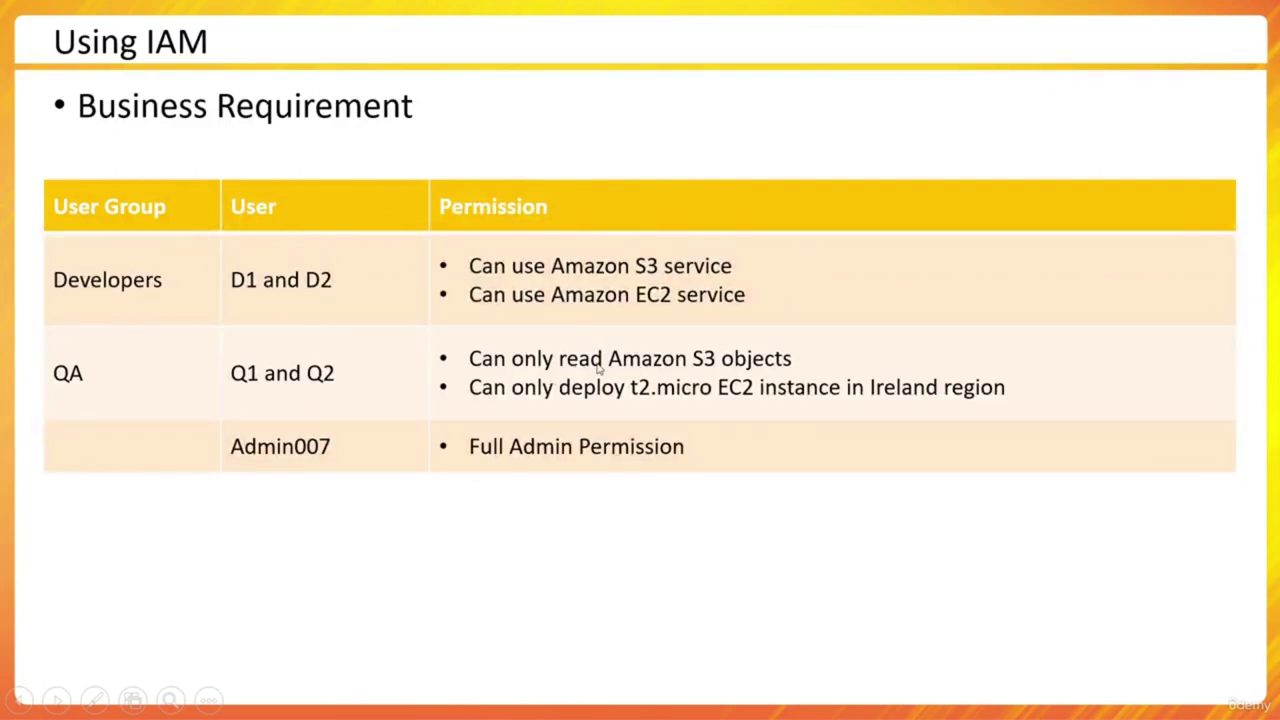
key(alt+Tab)
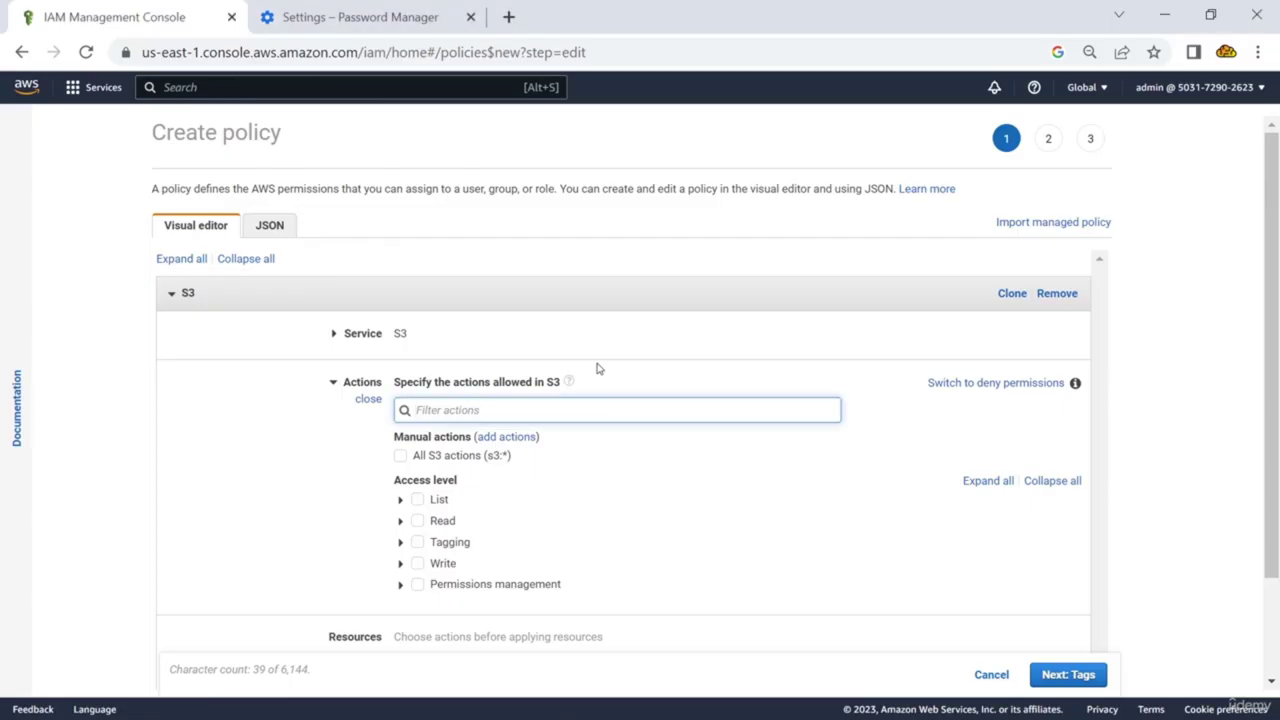
click(403, 527)
Allow only the S3 GetObject read action, then collapse the Read actions list.
click(432, 522)
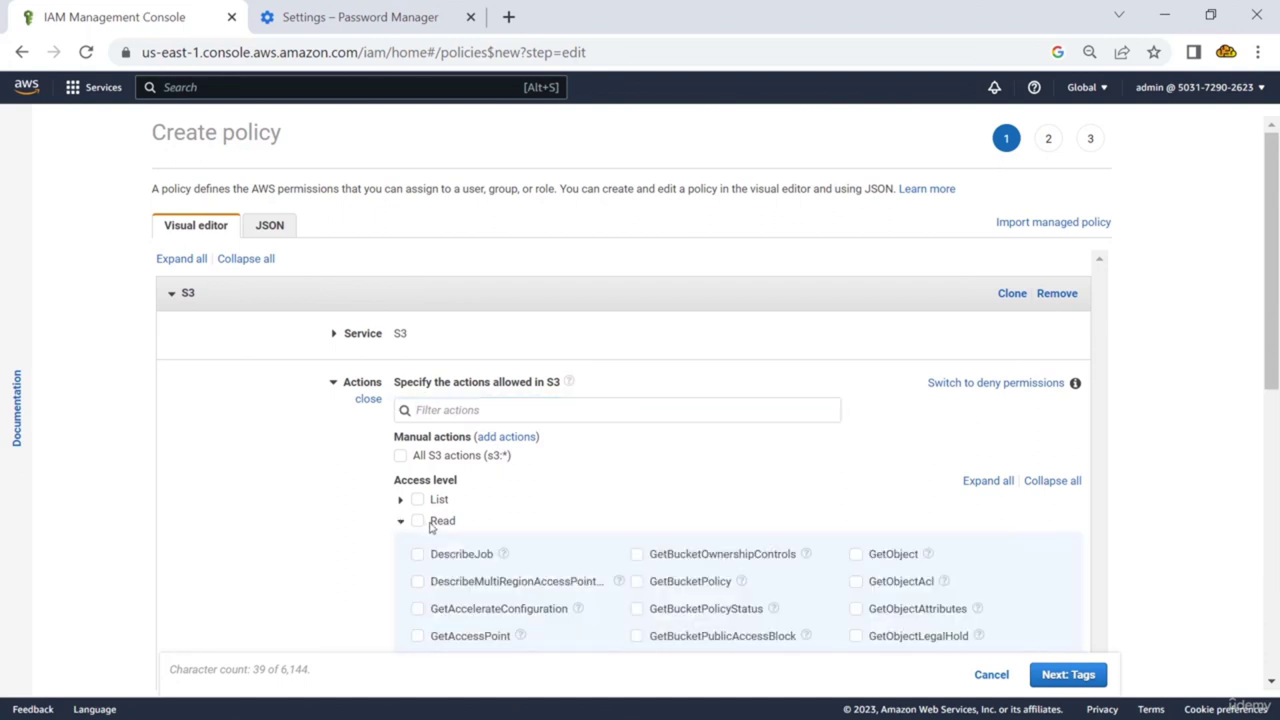
scroll(477, 463, down, 2)
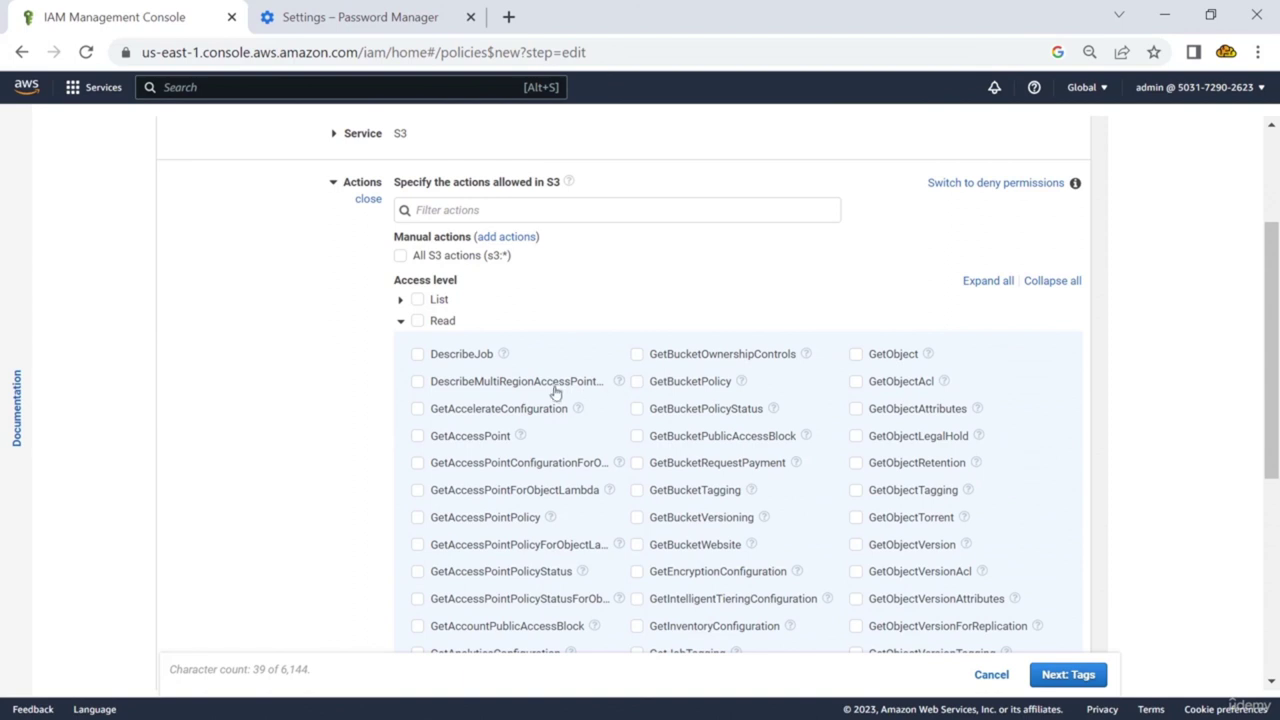
scroll(555, 400, down, 1)
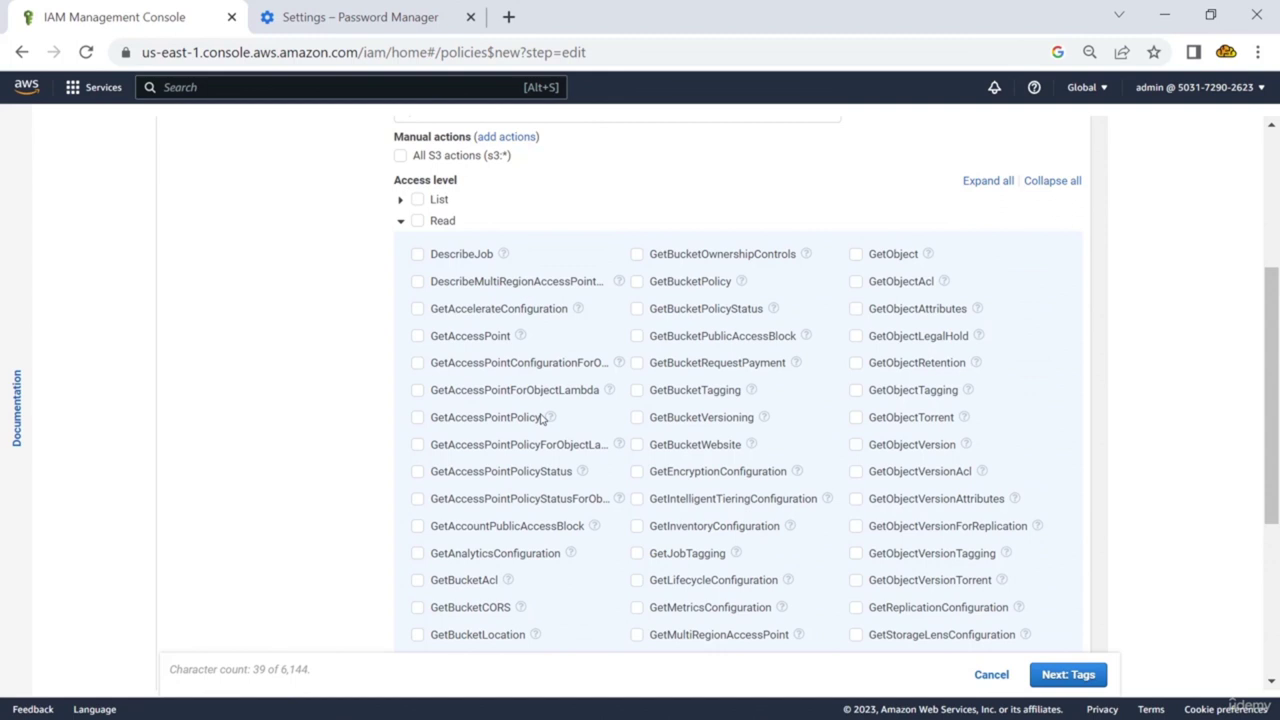
click(856, 256)
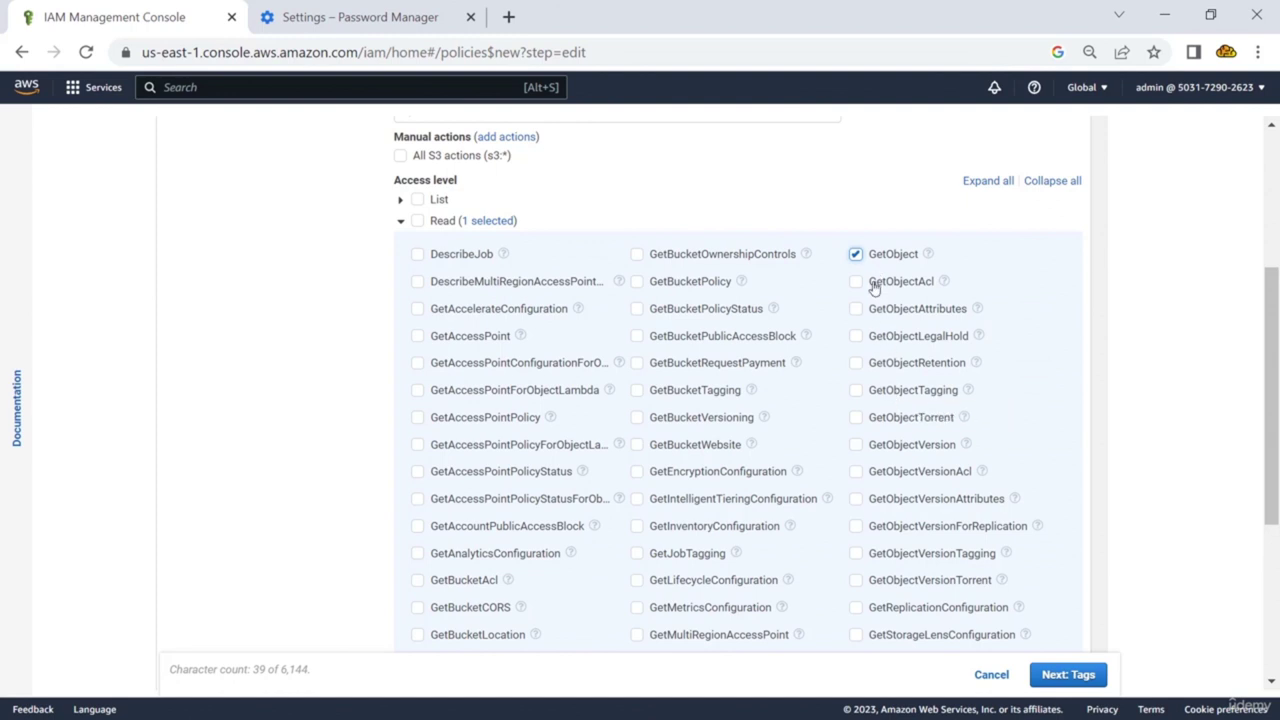
click(408, 220)
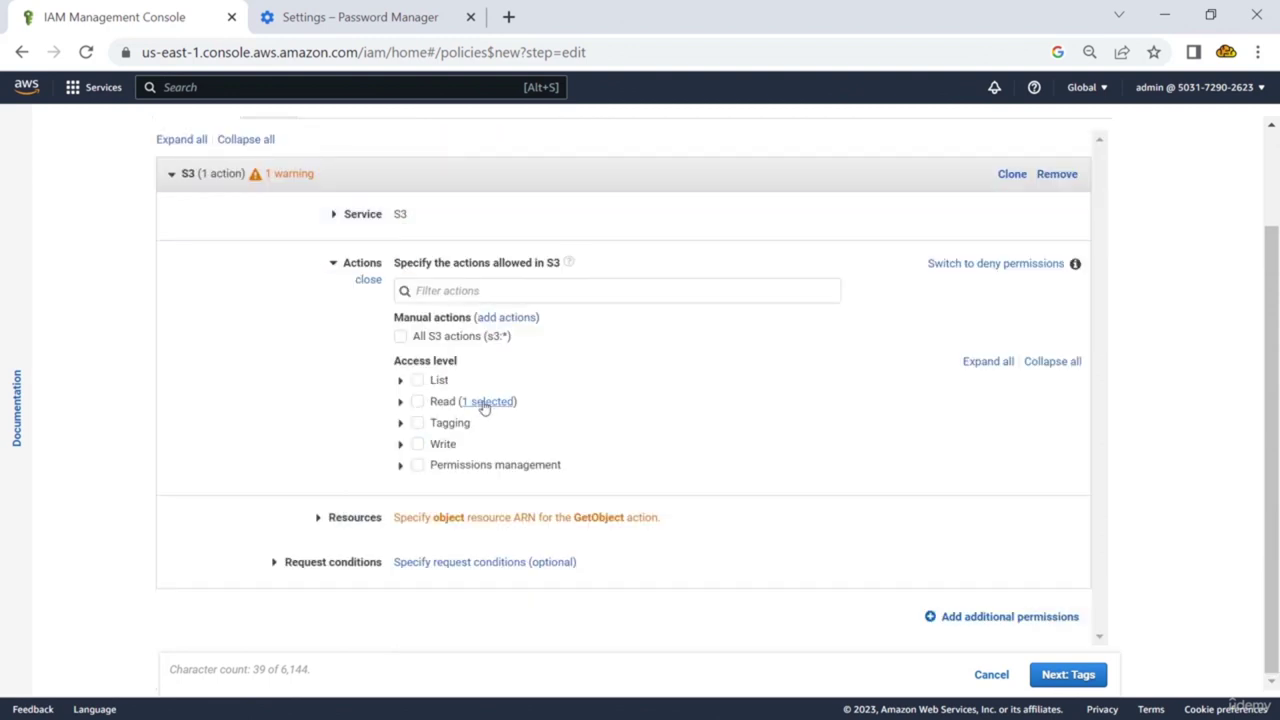
Apply the S3 policy to all resources and advance past Tags to Review.
click(468, 525)
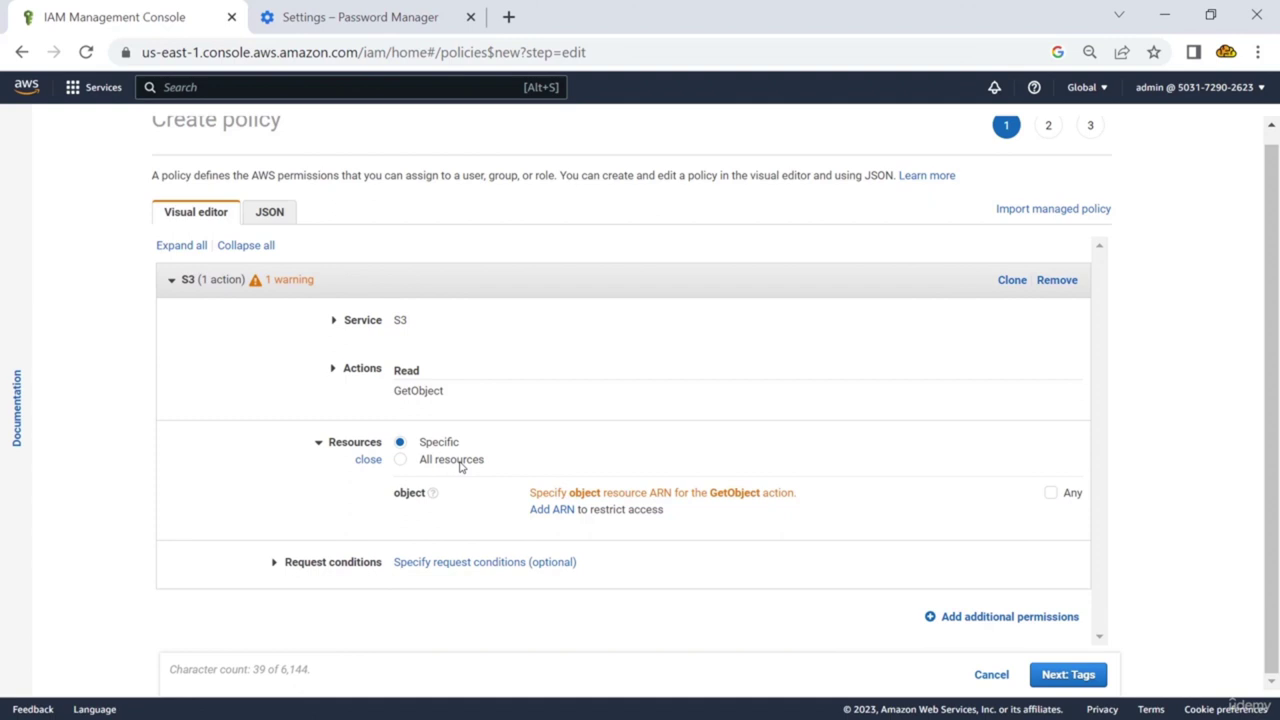
click(461, 467)
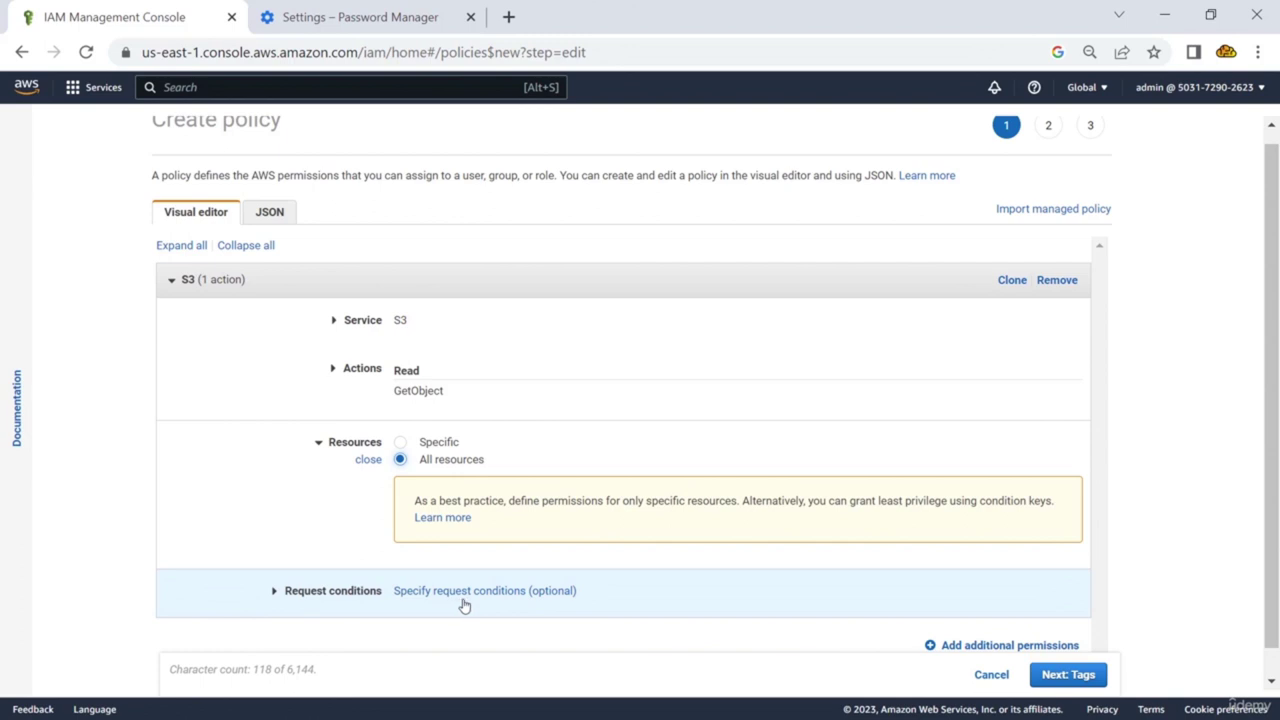
click(1063, 676)
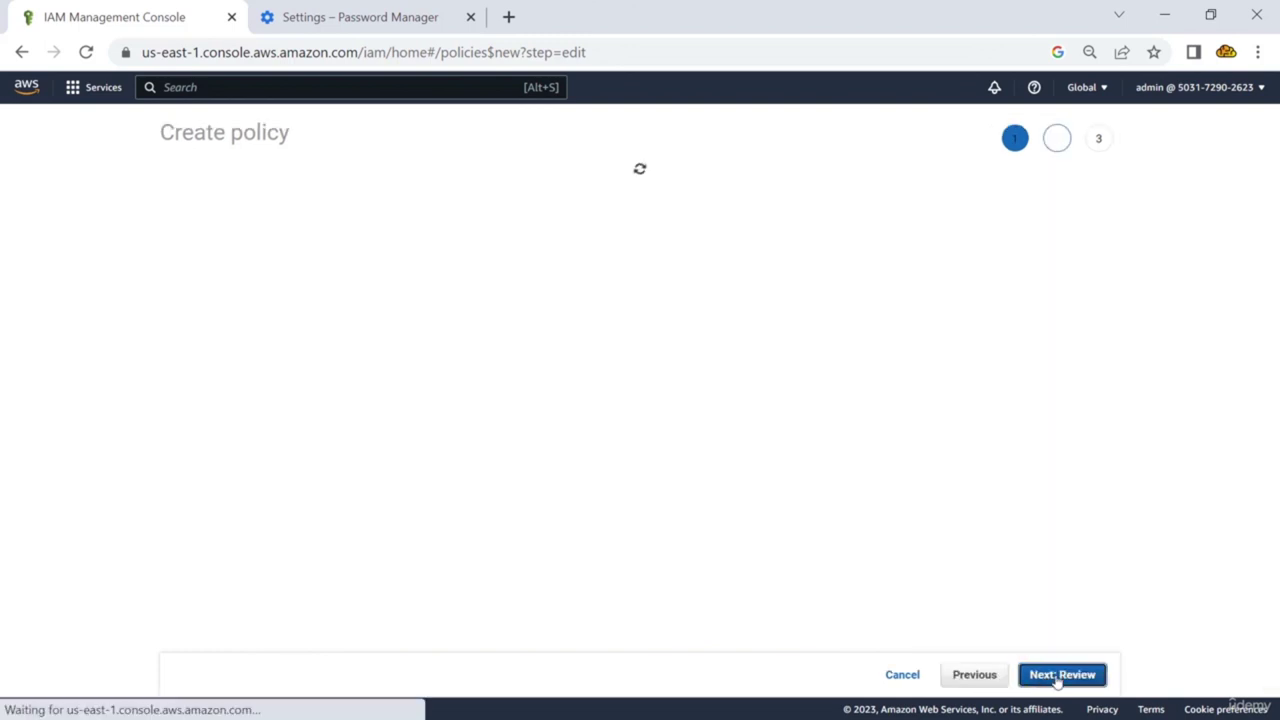
click(1058, 677)
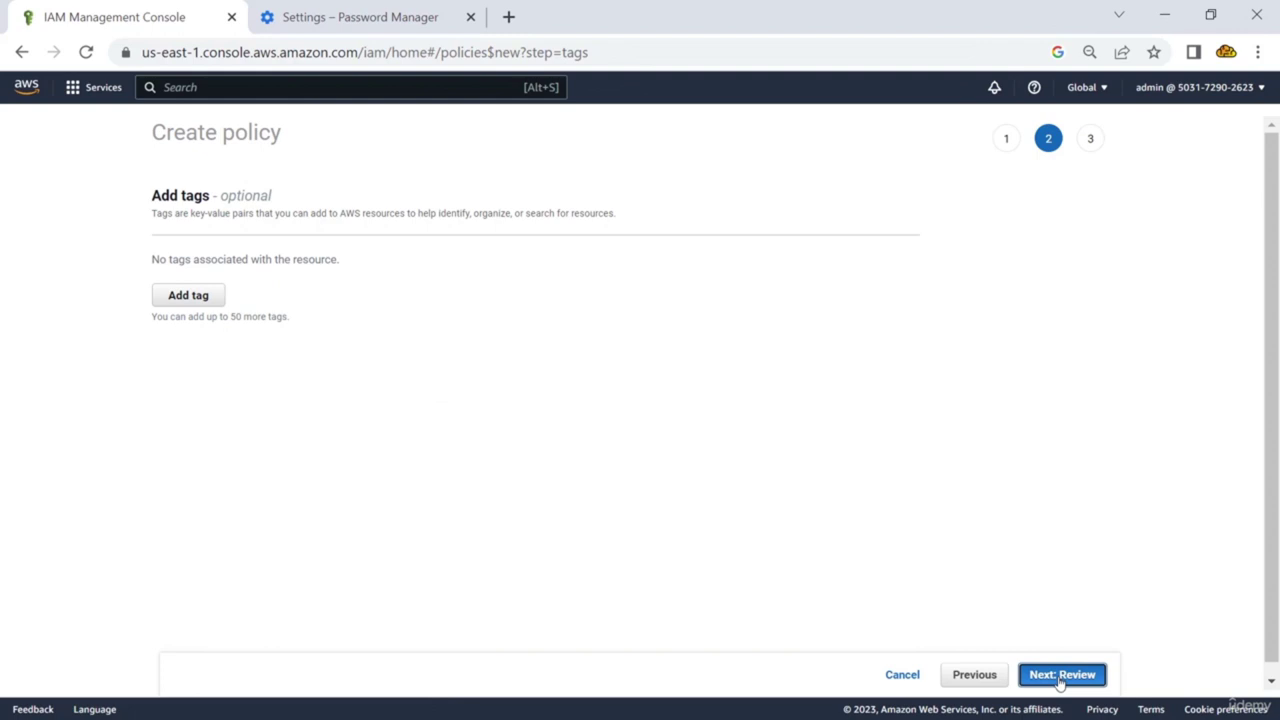
Name the policy 00_S3_RO and create it.
click(670, 245)
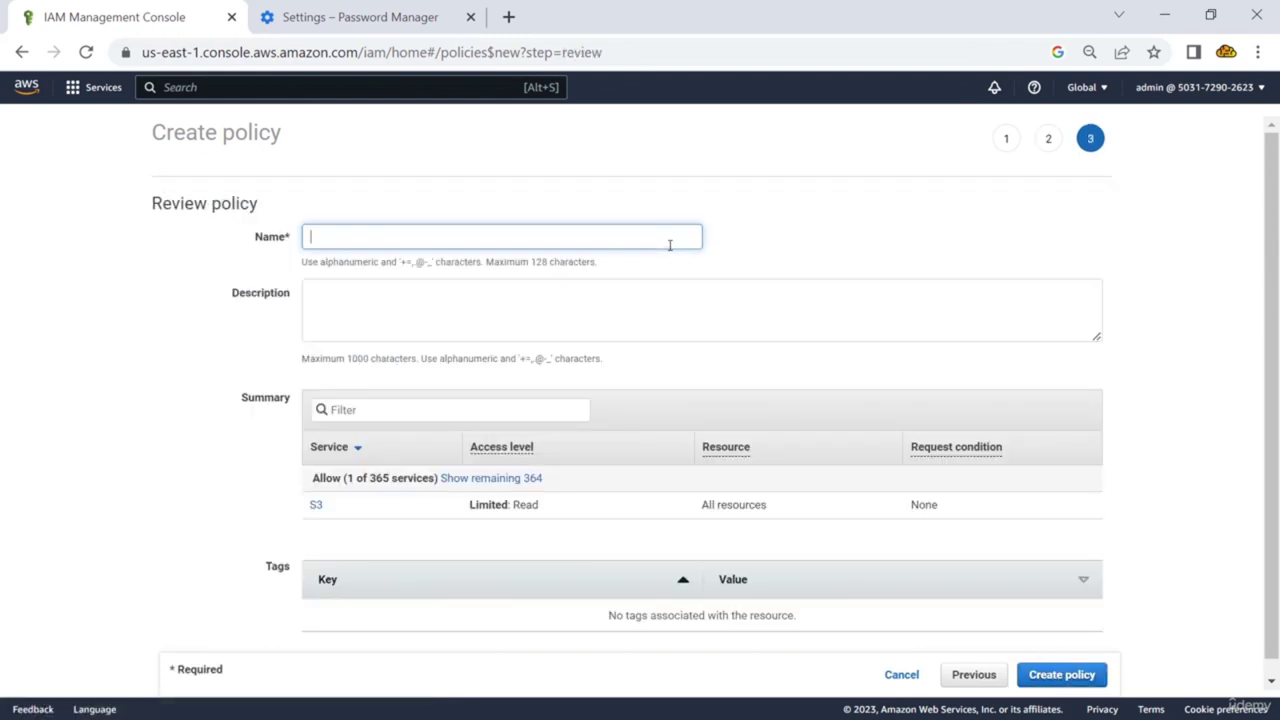
text(00)
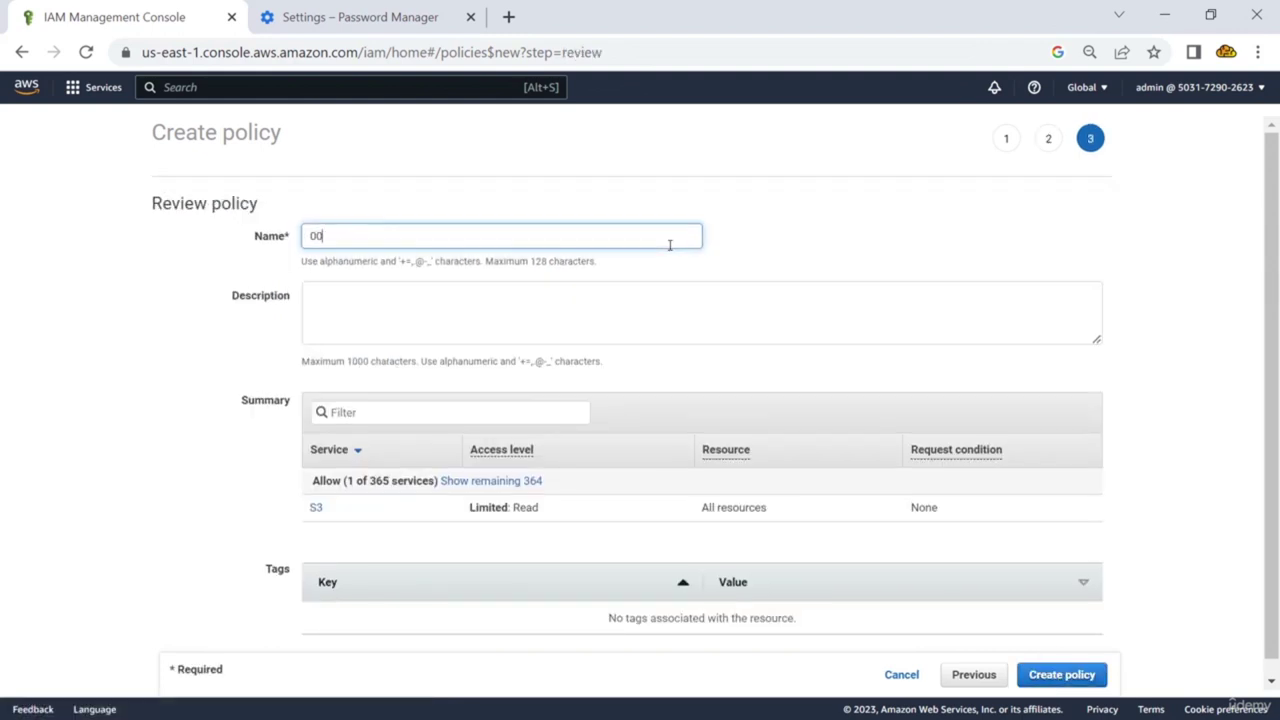
text(_S3_RO)
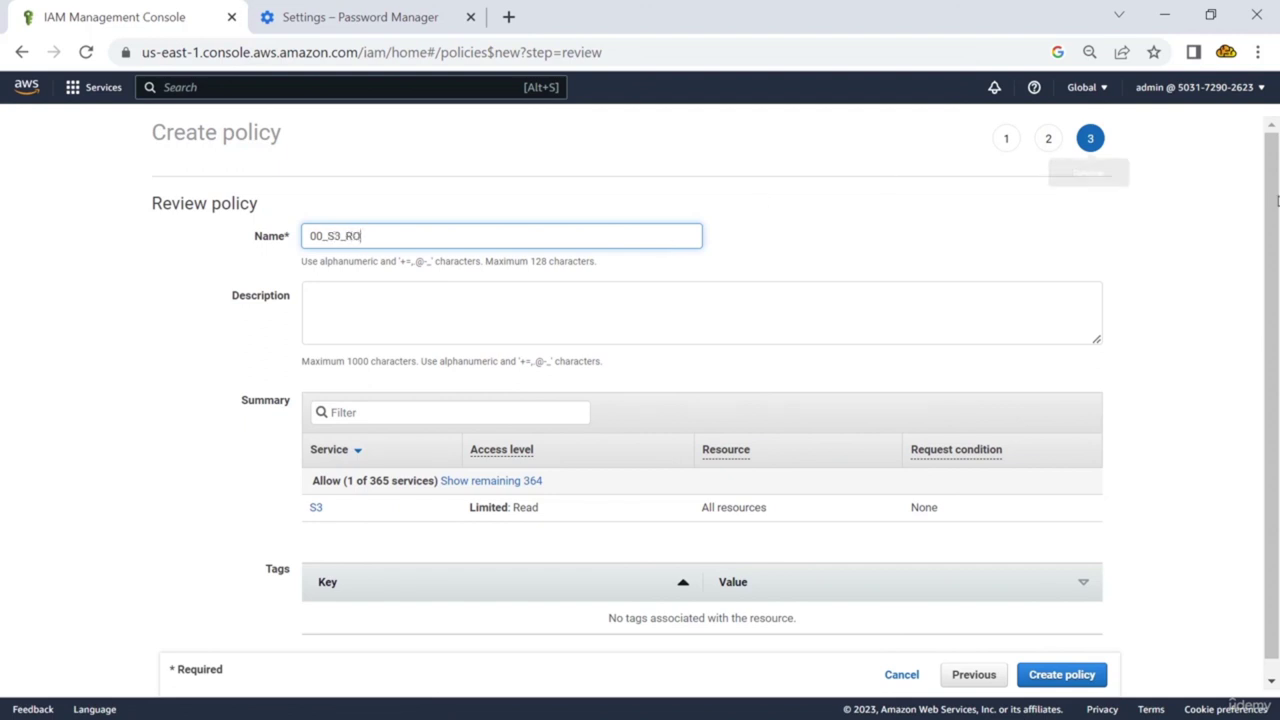
scroll(1112, 580, down, 1)
click(1082, 677)
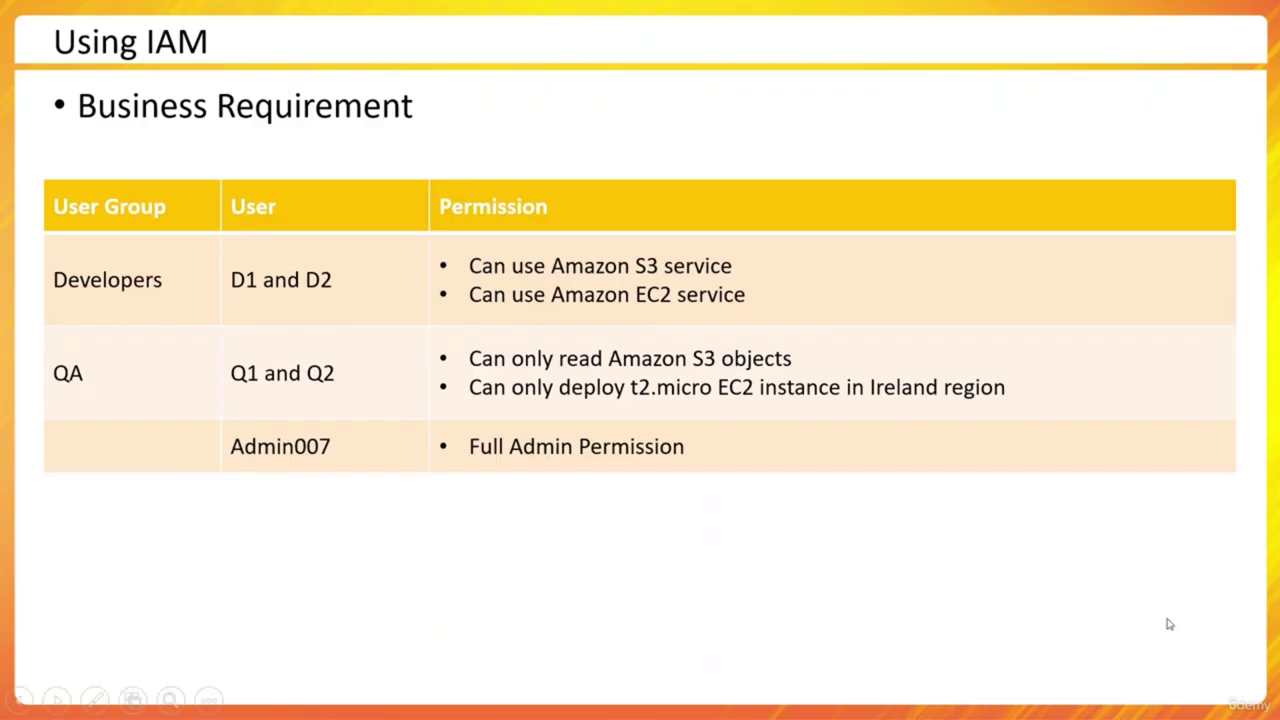
Draw a pen rectangle around the QA t2.micro EC2 Ireland requirement on the slide.
mouse_move(462, 369)
mouse_down()
mouse_move(530, 400)
mouse_move(1019, 411)
mouse_up()
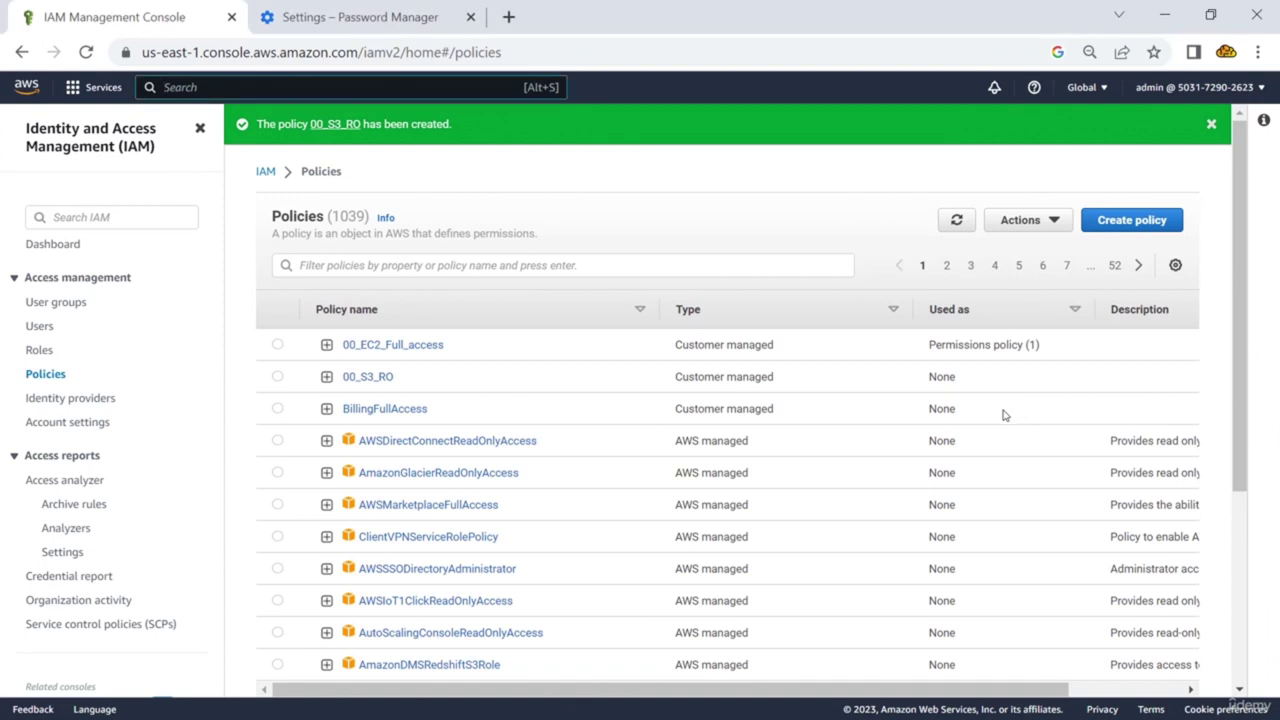
Start another new policy with EC2 as its service.
click(1131, 220)
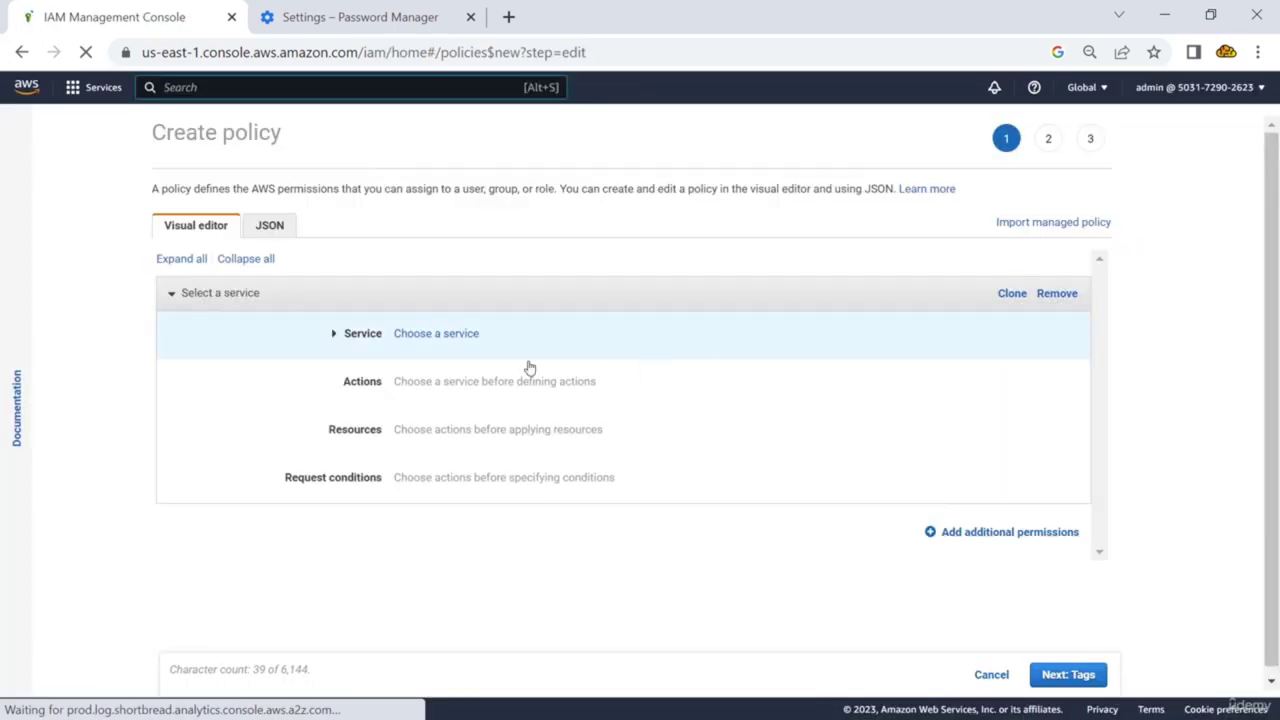
click(457, 338)
text(e)
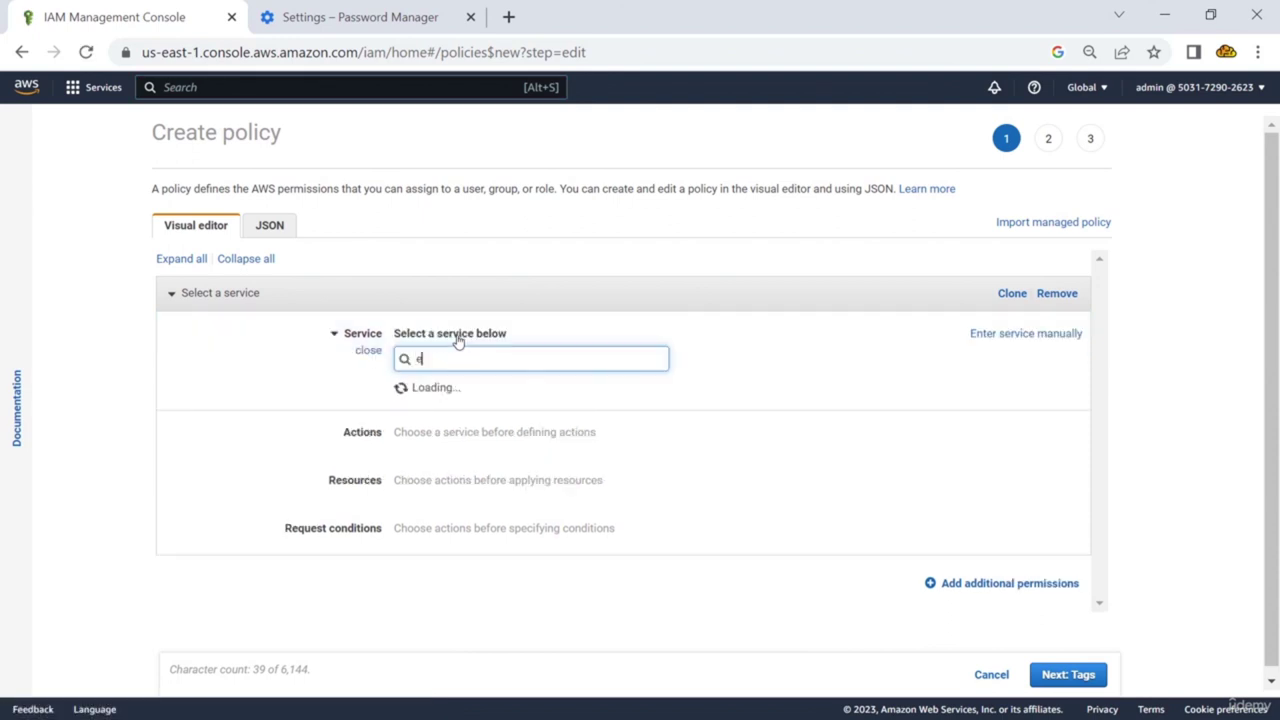
text(c2)
click(409, 397)
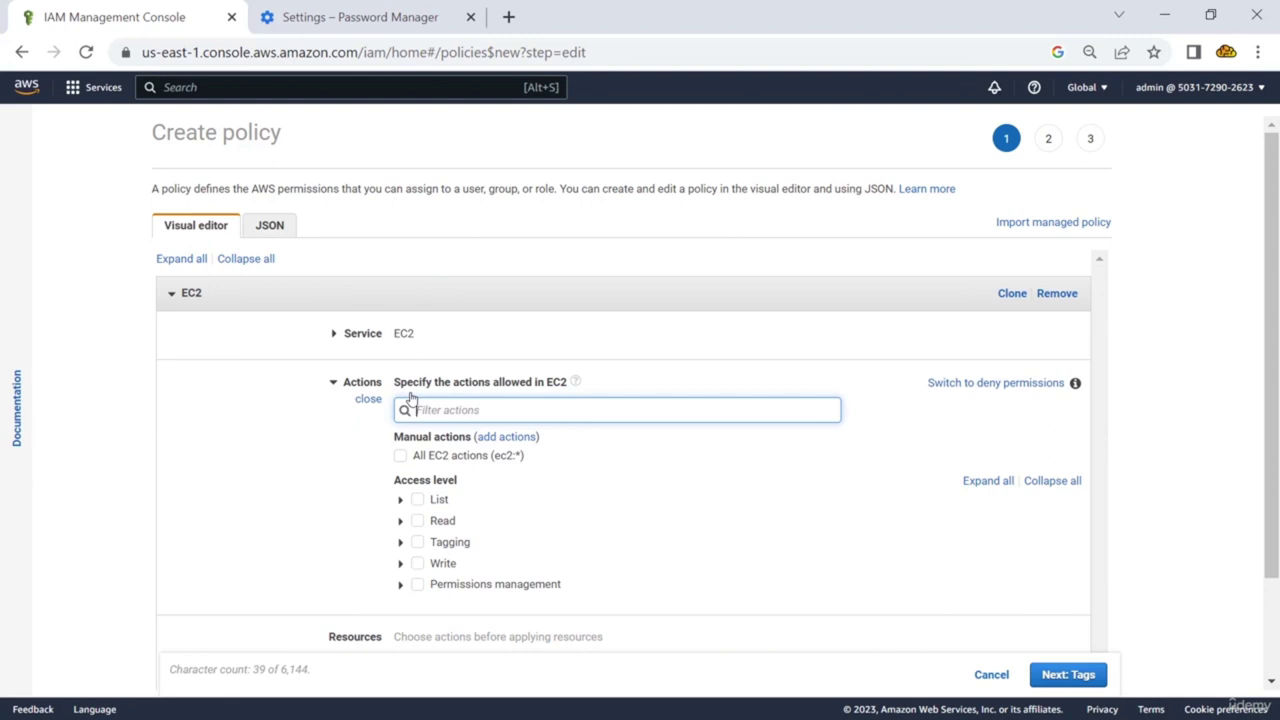
Filter EC2 actions by 'Run' and allow only RunInstances.
click(404, 566)
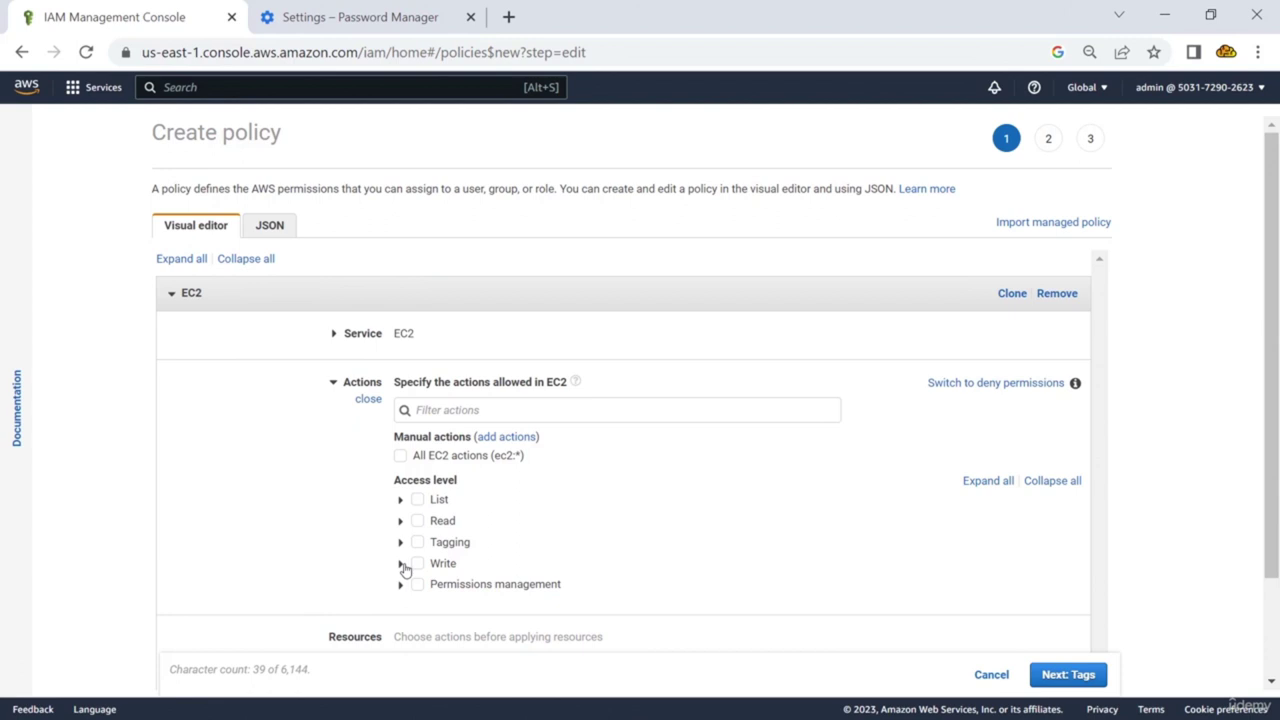
click(402, 565)
scroll(774, 539, down, 3)
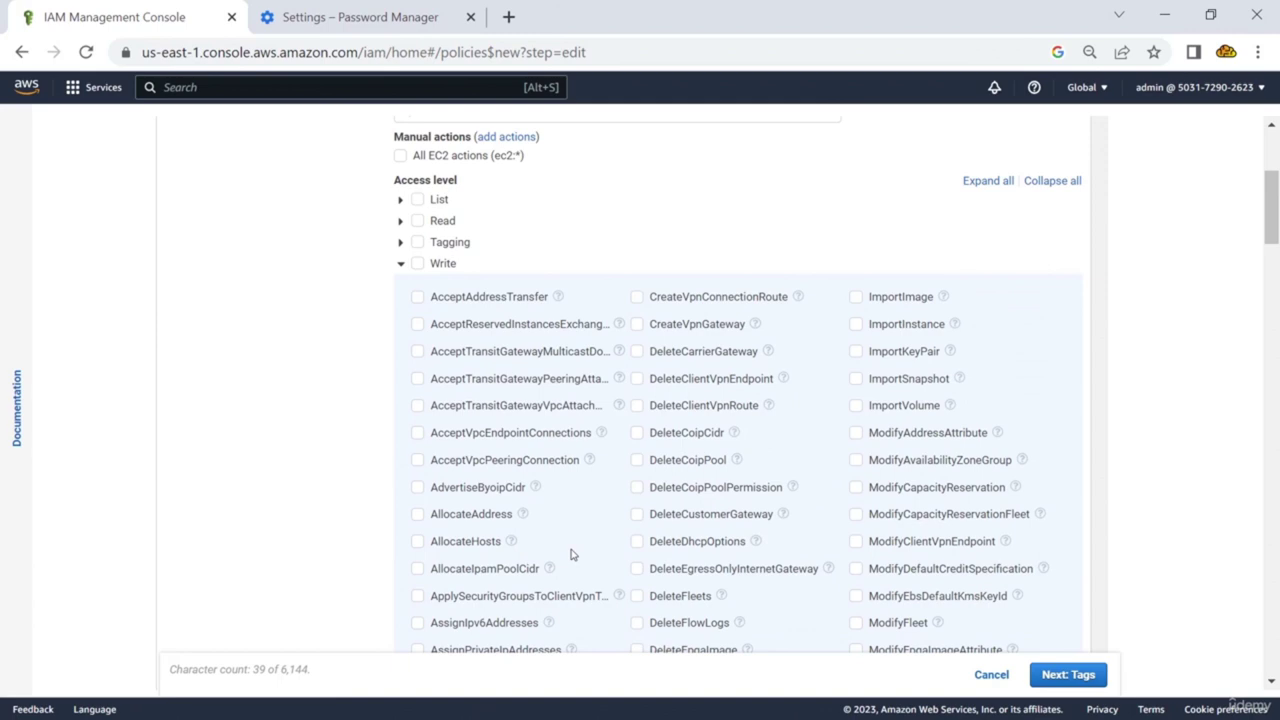
scroll(572, 554, down, 5)
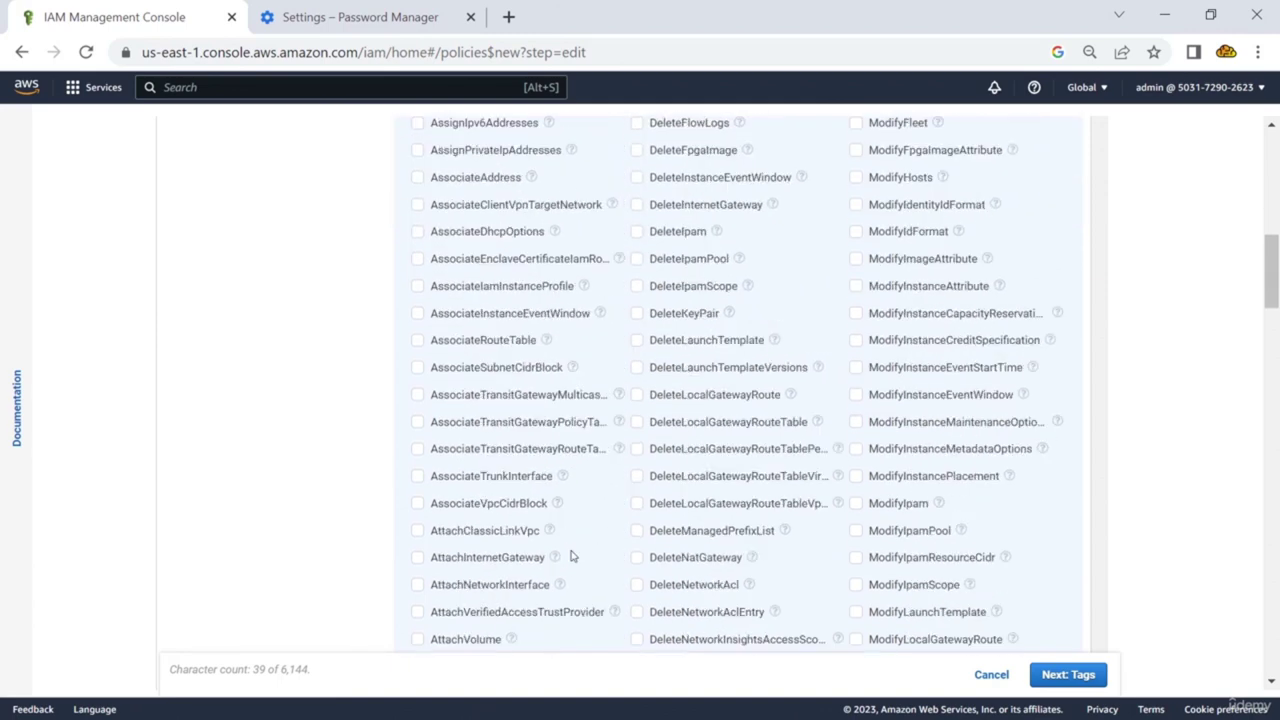
scroll(572, 556, down, 6)
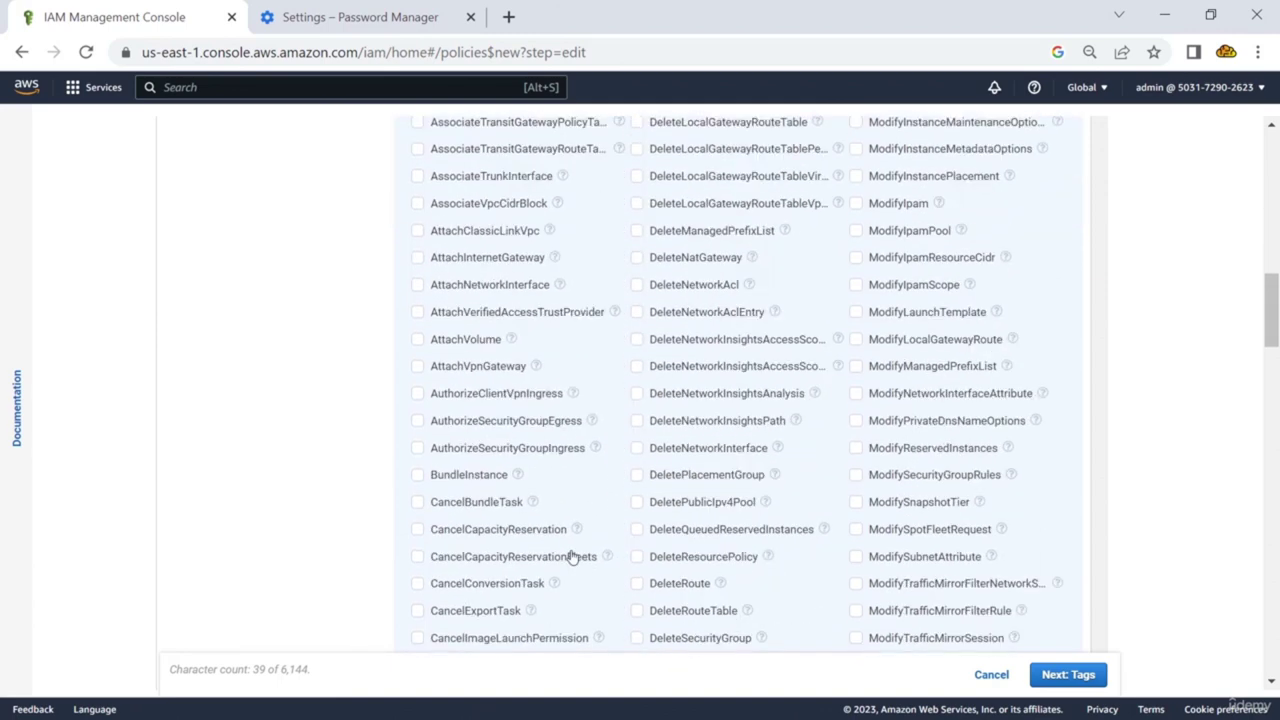
scroll(572, 556, down, 10)
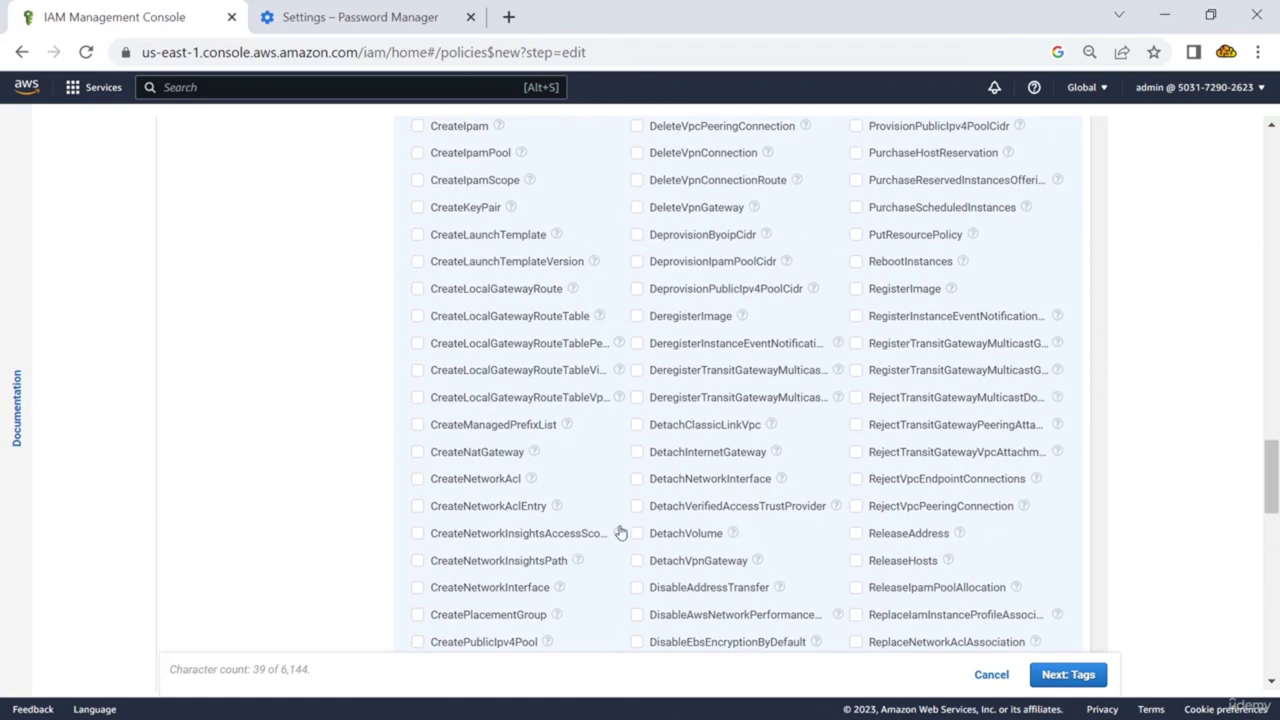
scroll(697, 514, down, 2)
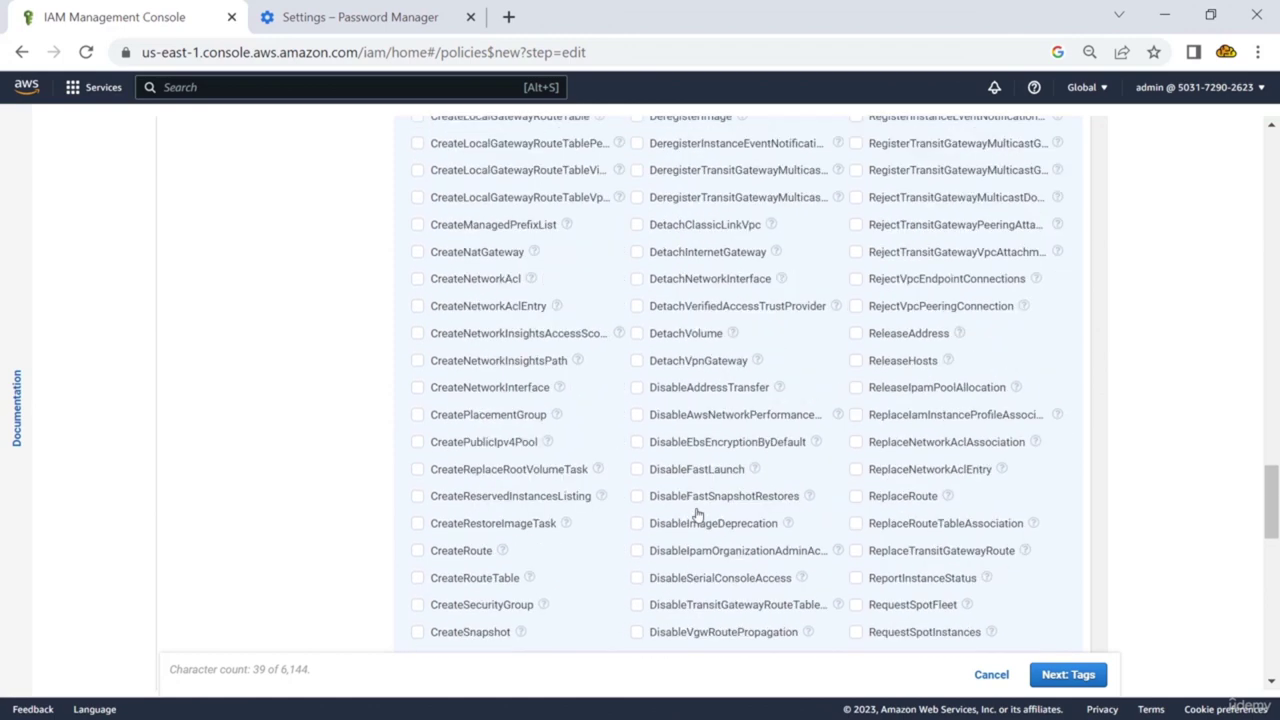
scroll(697, 514, down, 3)
scroll(697, 514, down, 1)
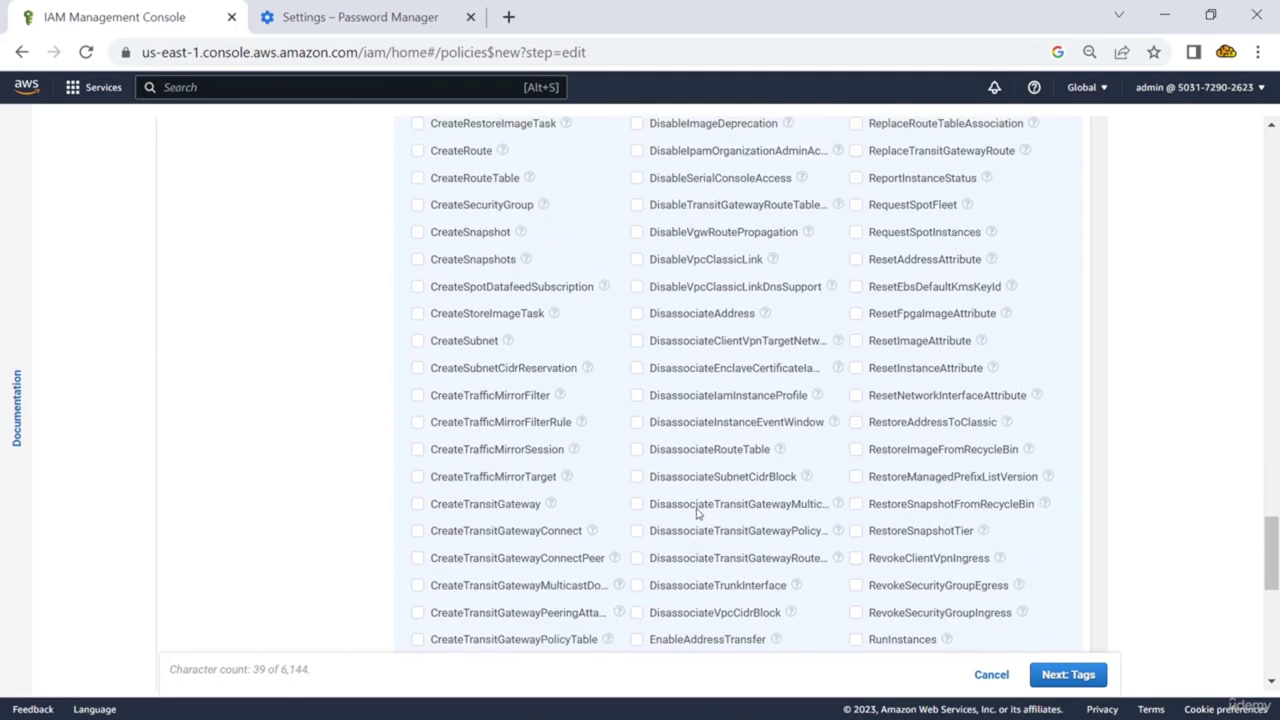
scroll(788, 500, down, 1)
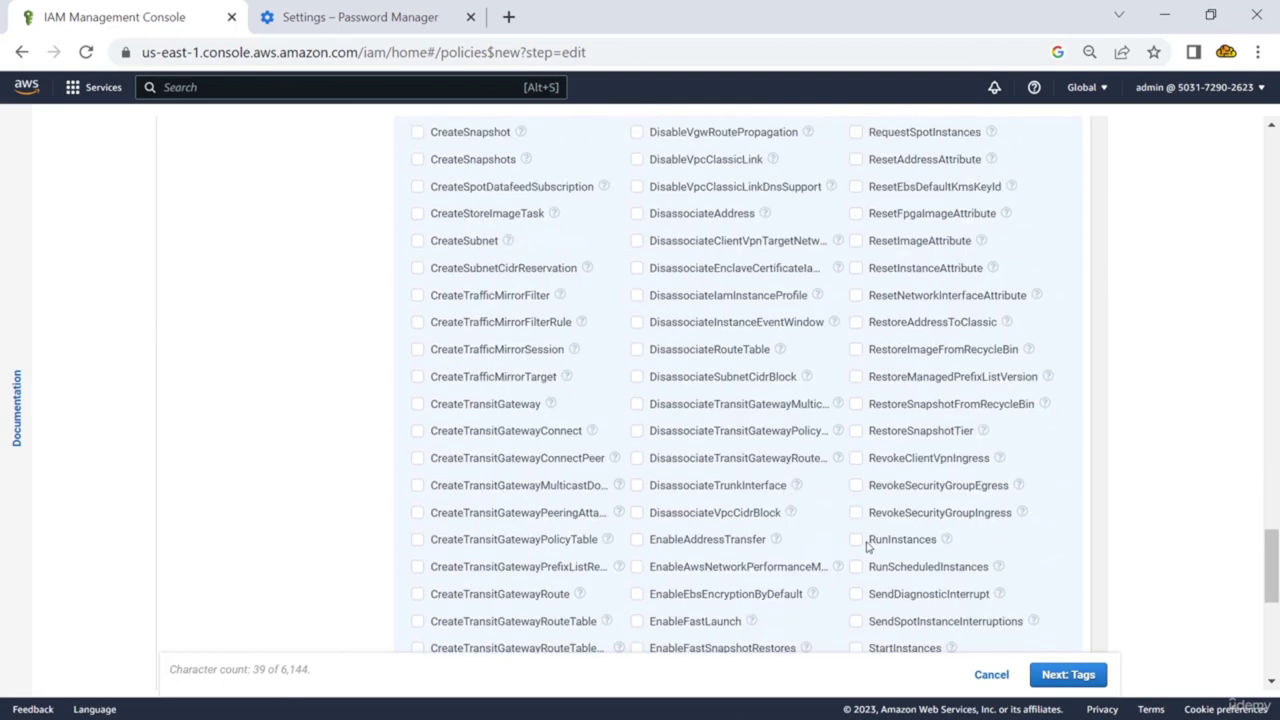
drag(1275, 565, 1275, 170)
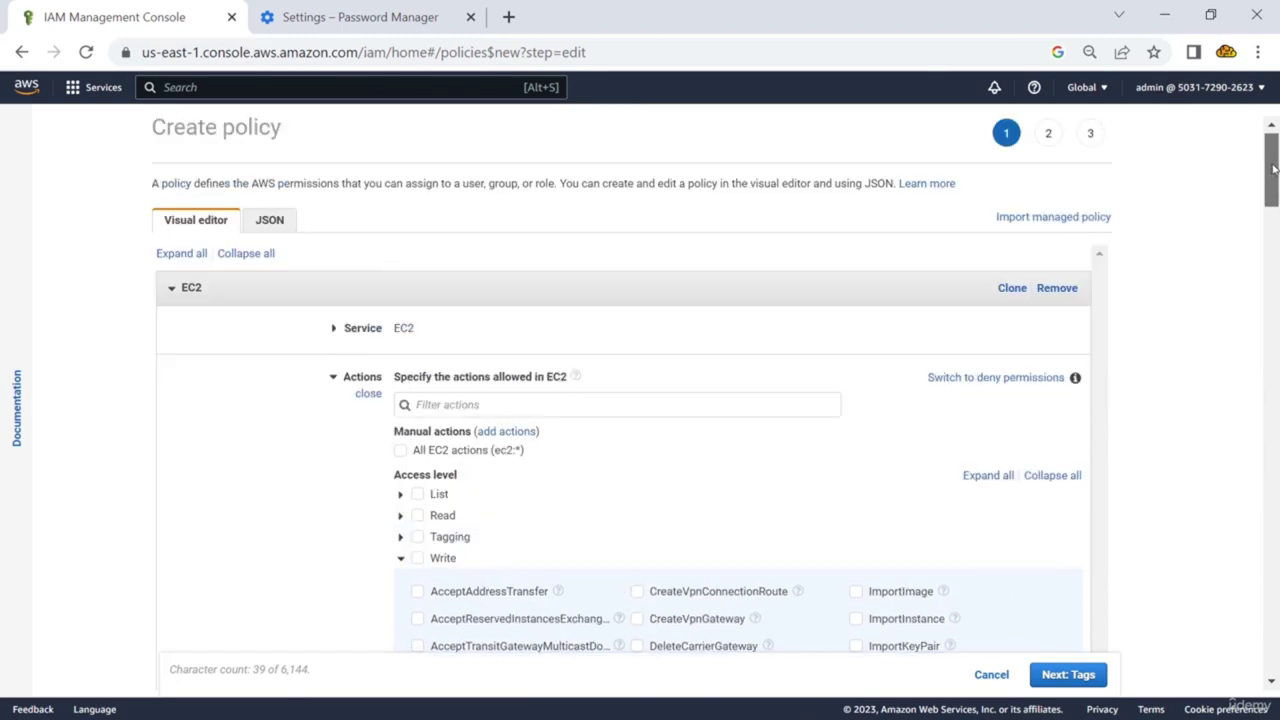
click(498, 397)
text(Run)
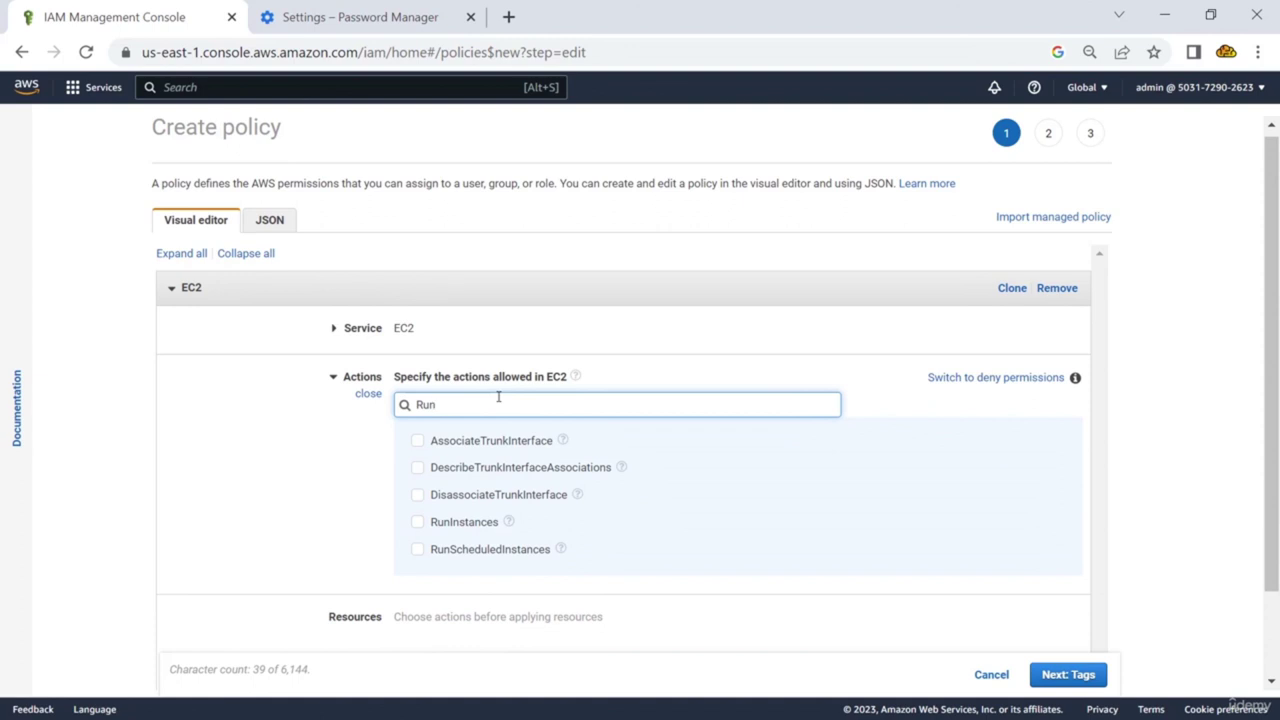
click(418, 522)
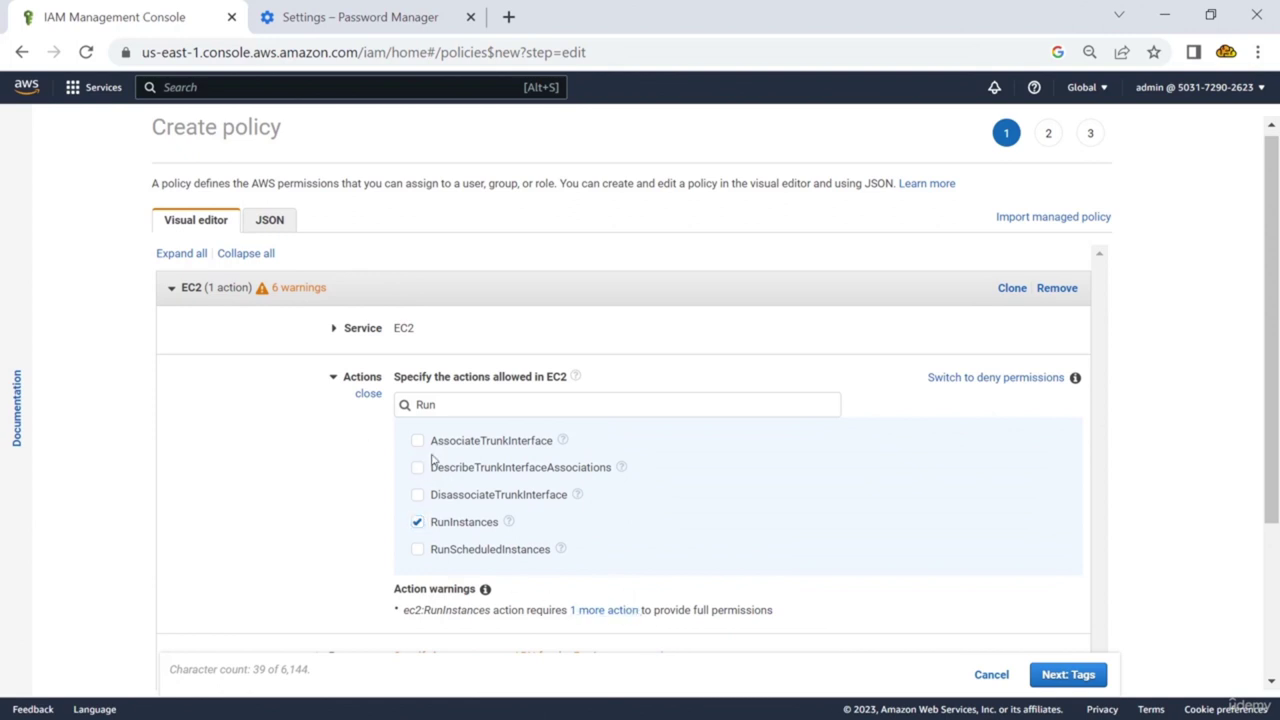
scroll(280, 523, down, 3)
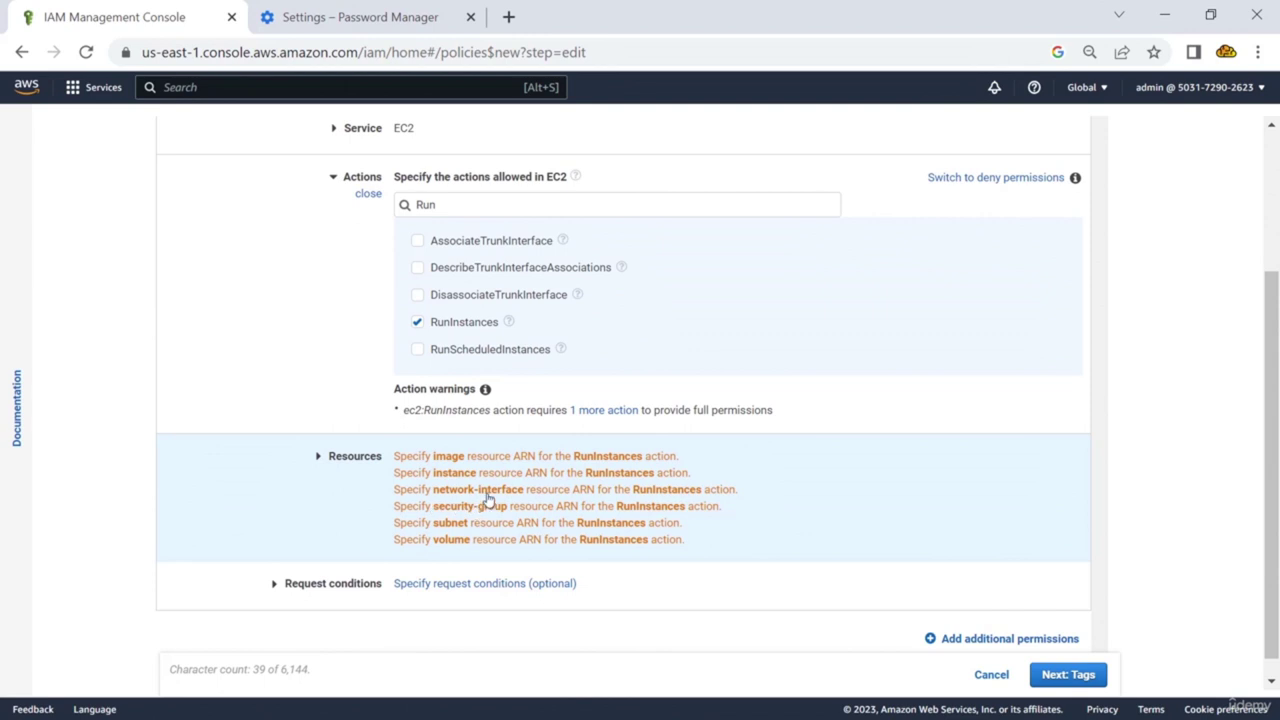
Make the RunInstances permission apply to all resources instead of specific ARNs.
click(488, 500)
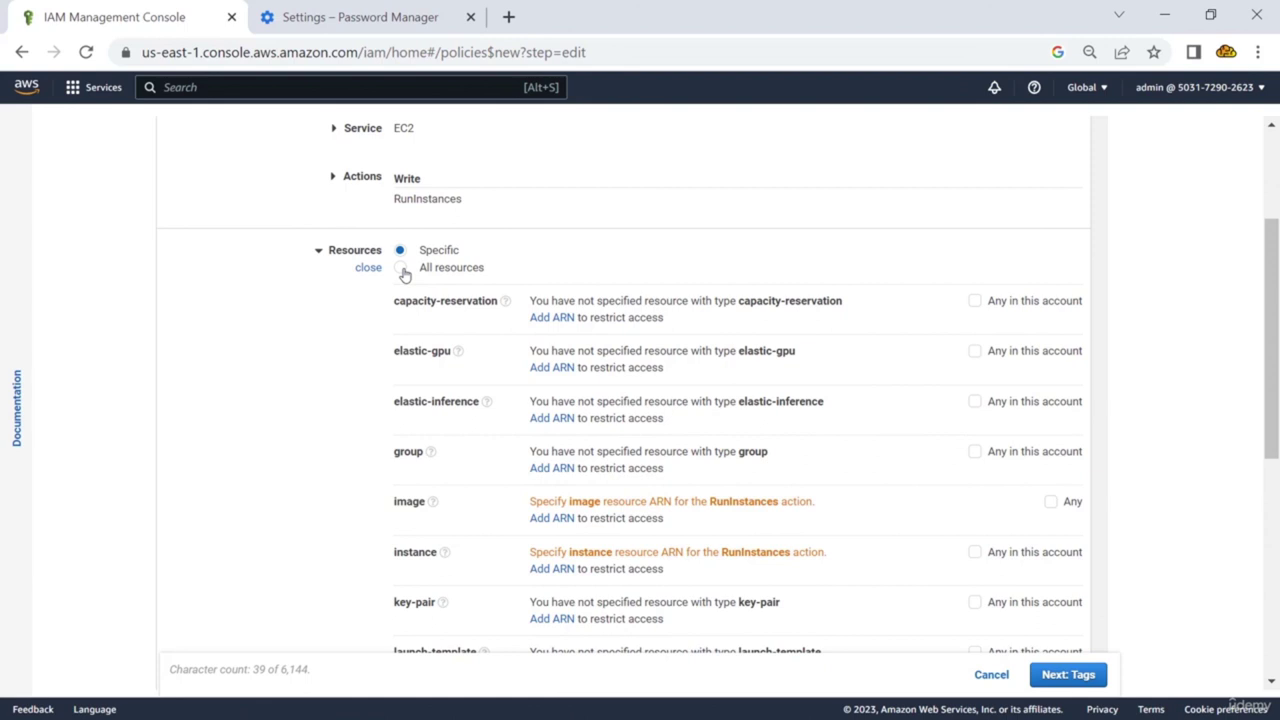
scroll(369, 400, down, 1)
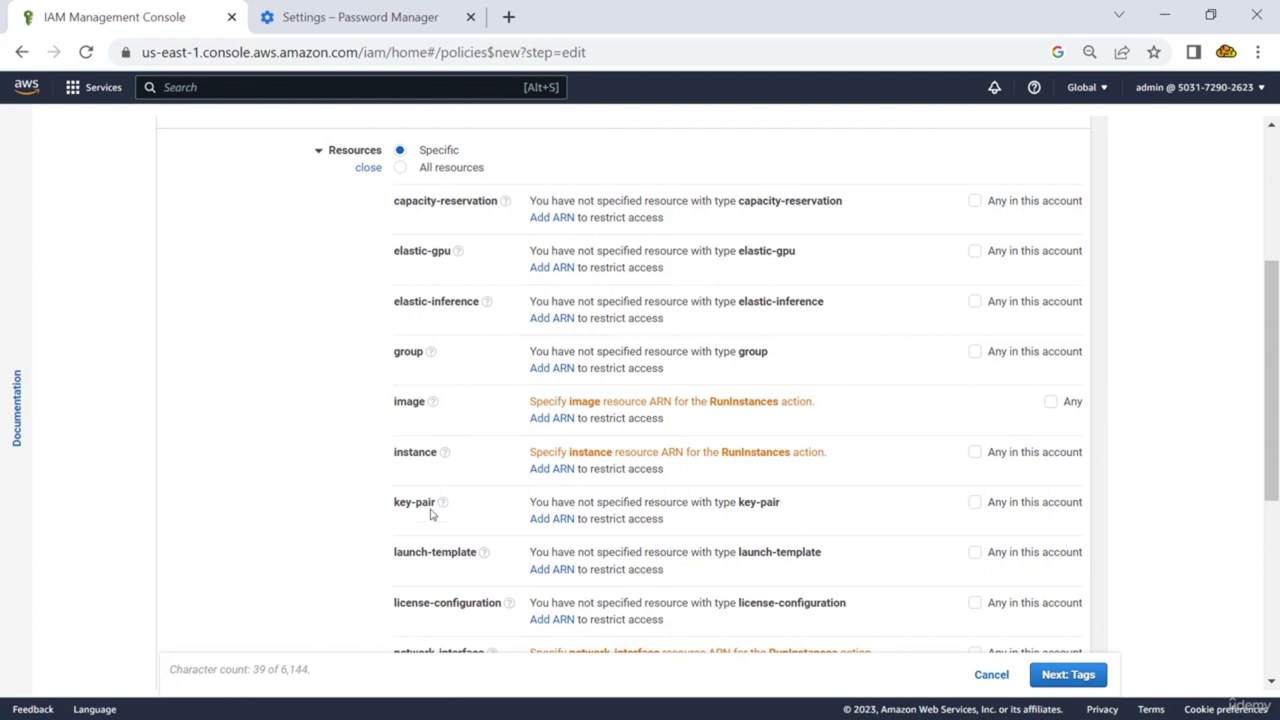
scroll(432, 513, down, 2)
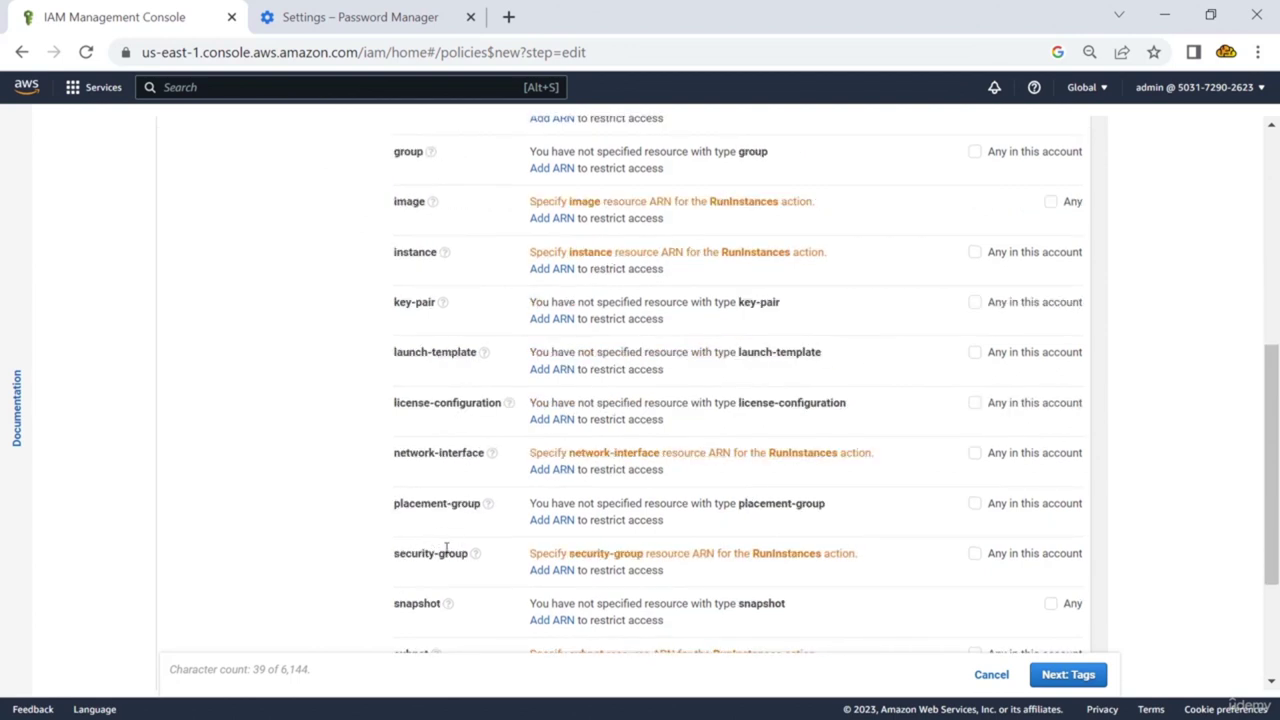
scroll(446, 548, down, 1)
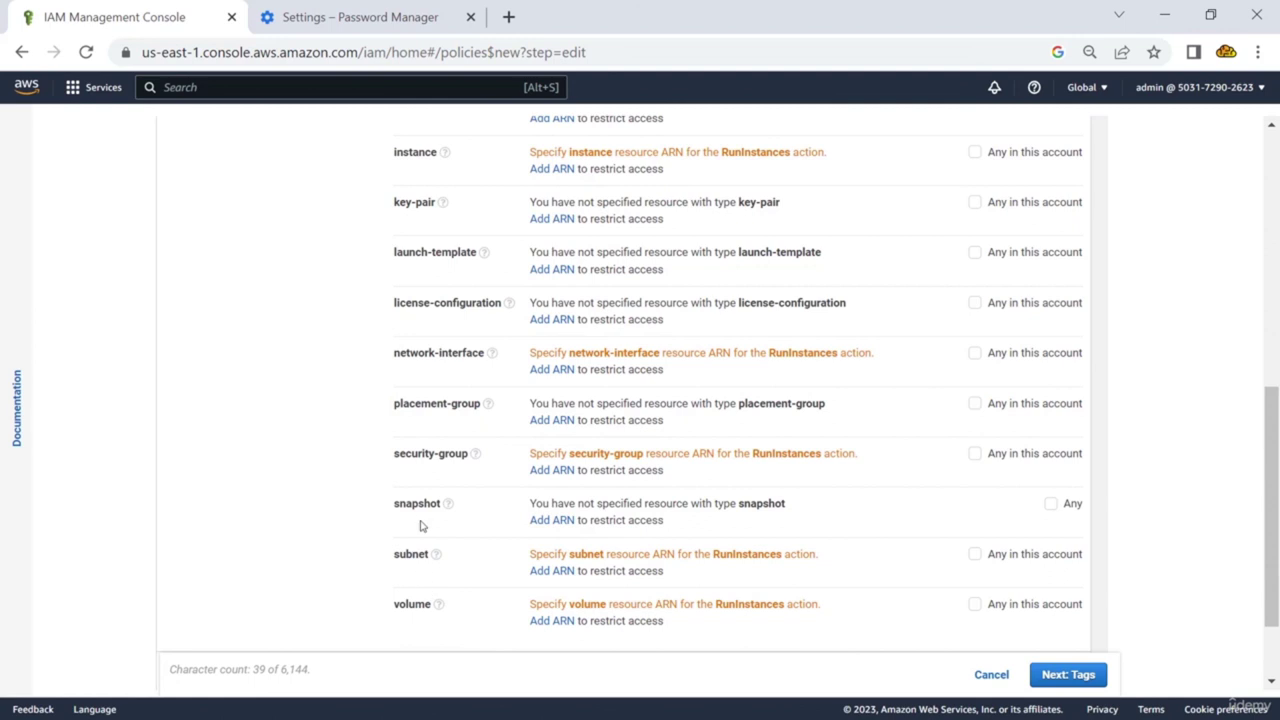
scroll(423, 520, up, 2)
scroll(423, 506, up, 1)
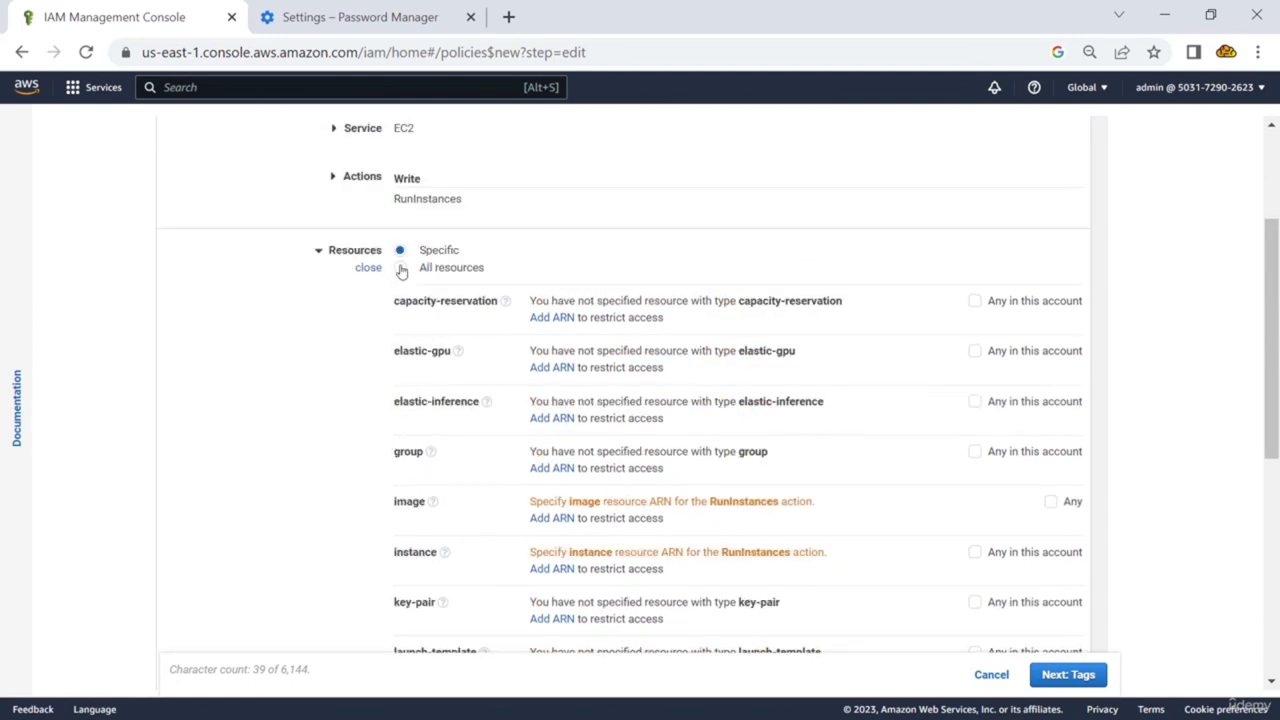
click(401, 270)
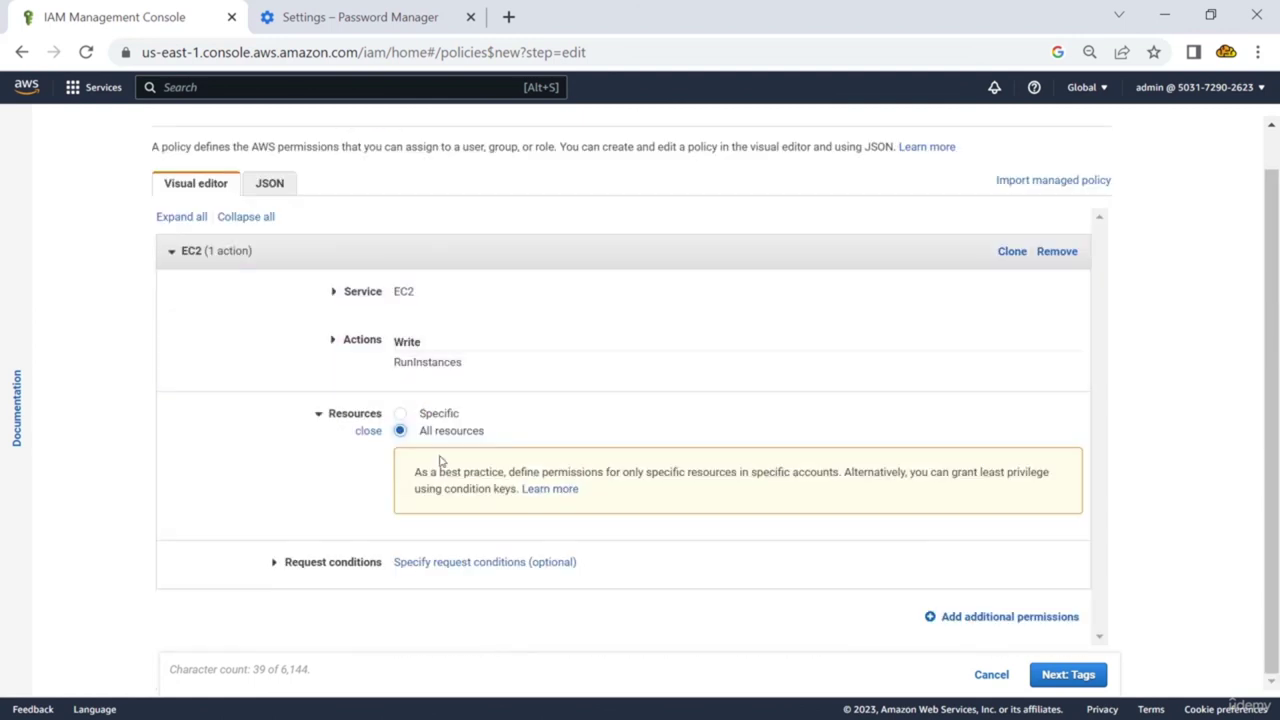
Leave MFA and Source IP (briefly tried 10.0.0.0/16) unset and open Add condition.
click(436, 563)
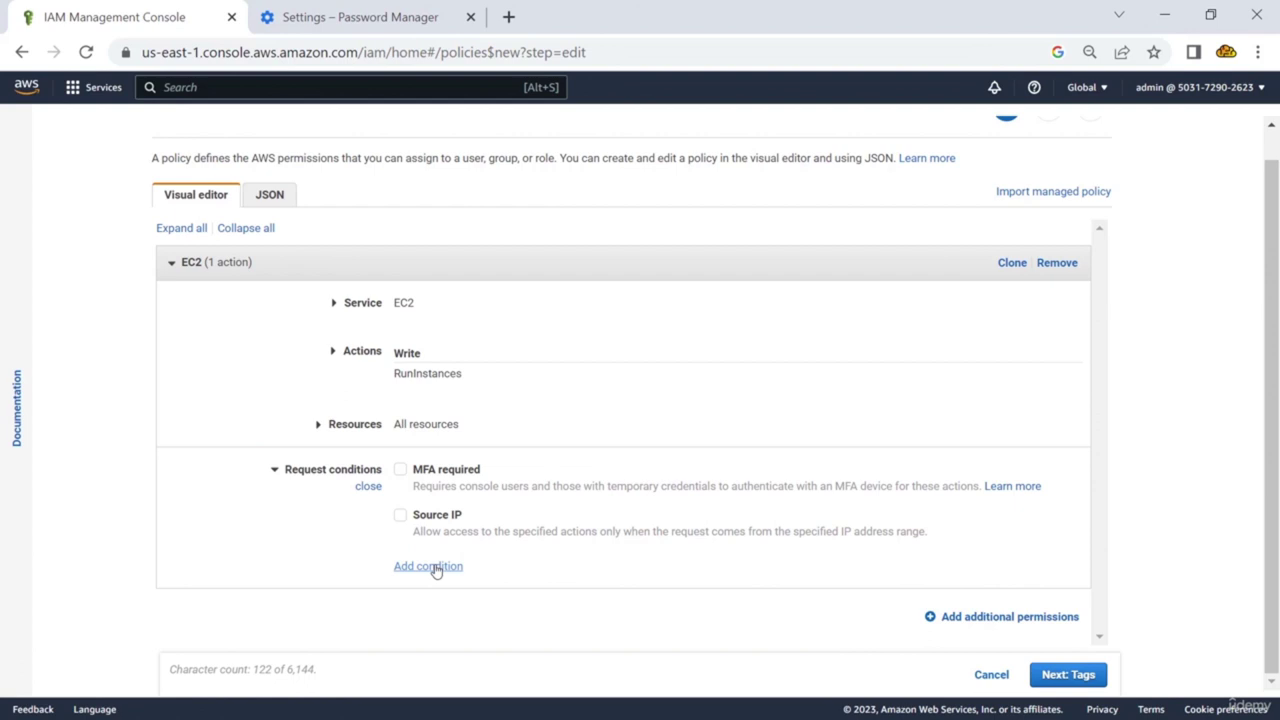
click(401, 471)
click(400, 470)
click(401, 516)
click(443, 562)
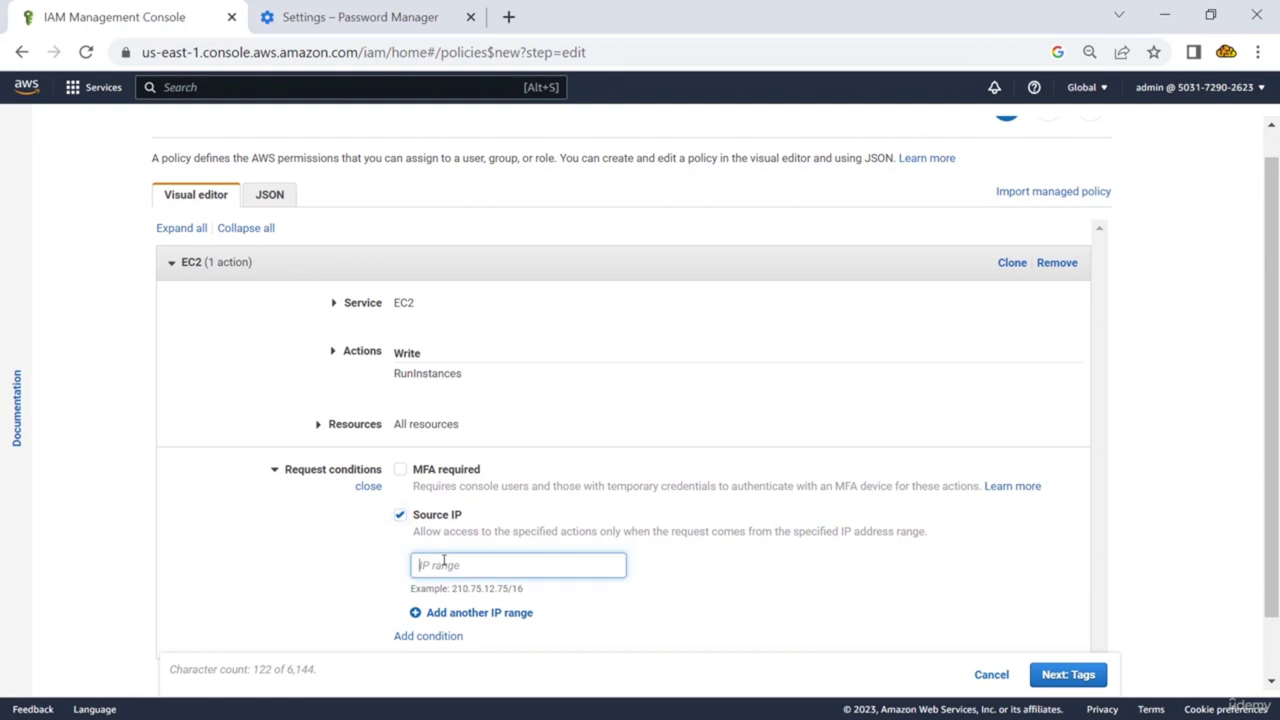
text(1)
text(0)
key(BackSpace)
text(0.0.0.0/16)
click(401, 516)
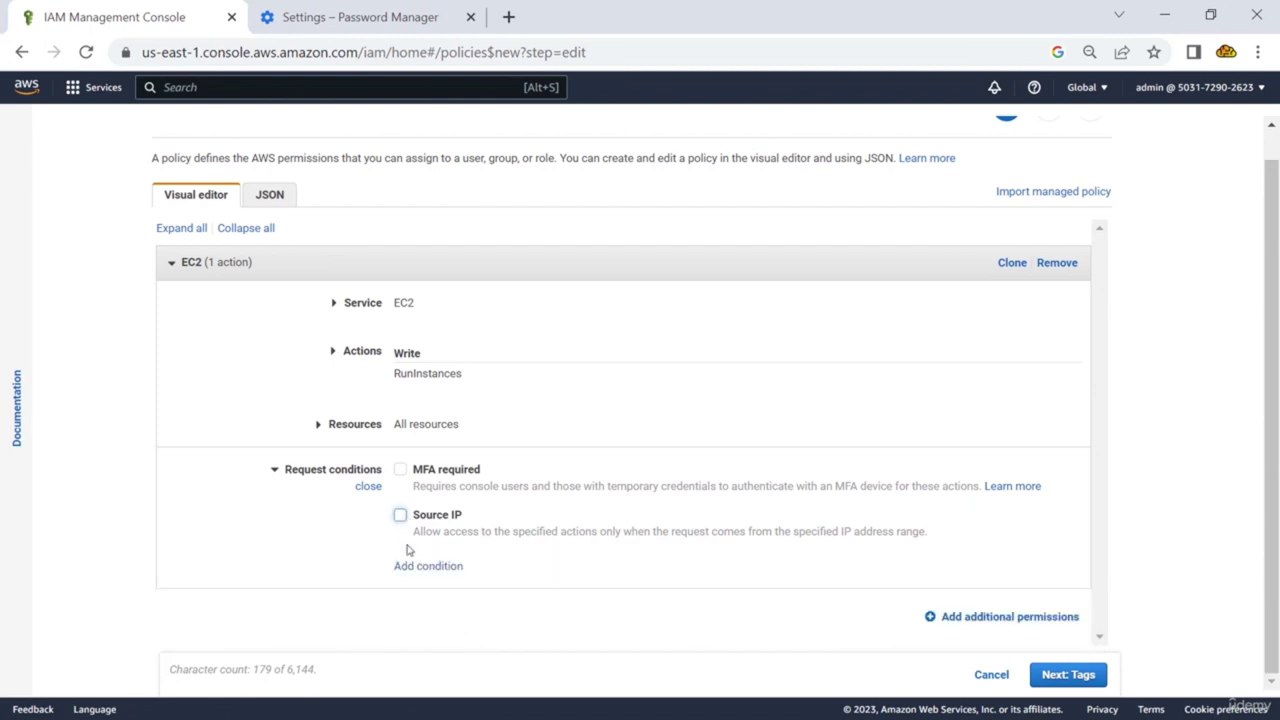
click(419, 567)
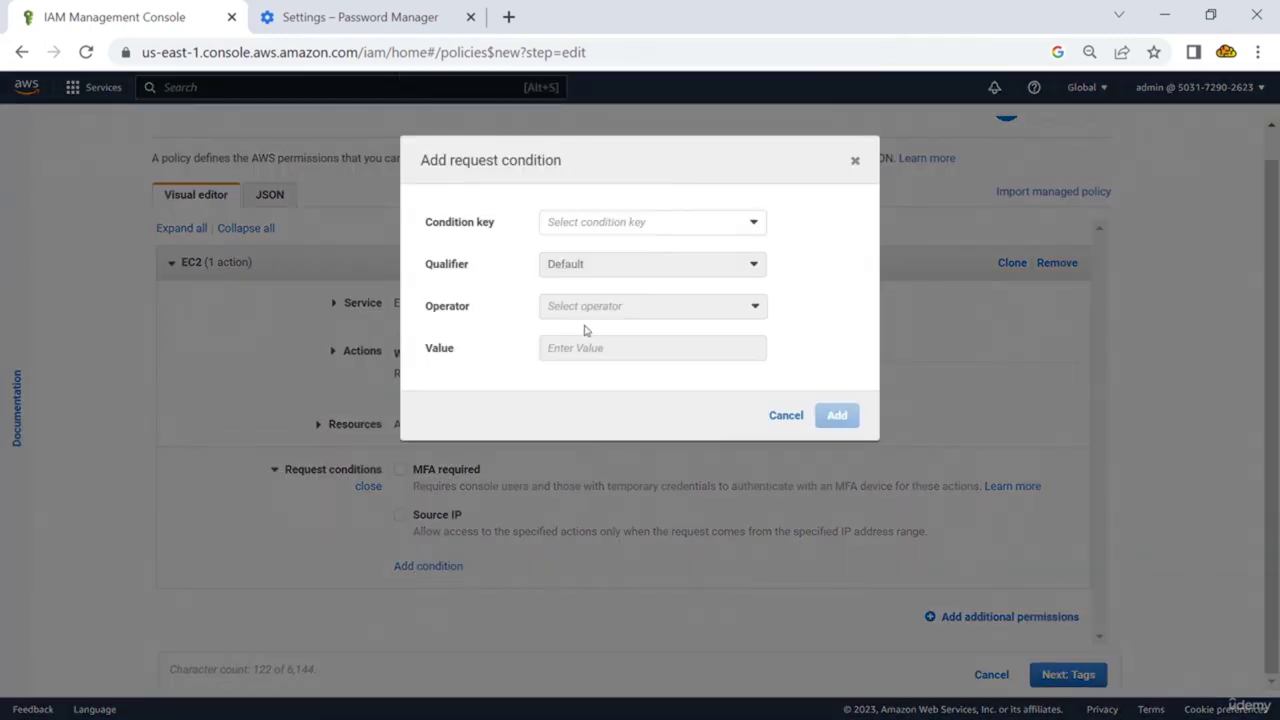
Search the Condition key list and select ec2:Region.
click(754, 223)
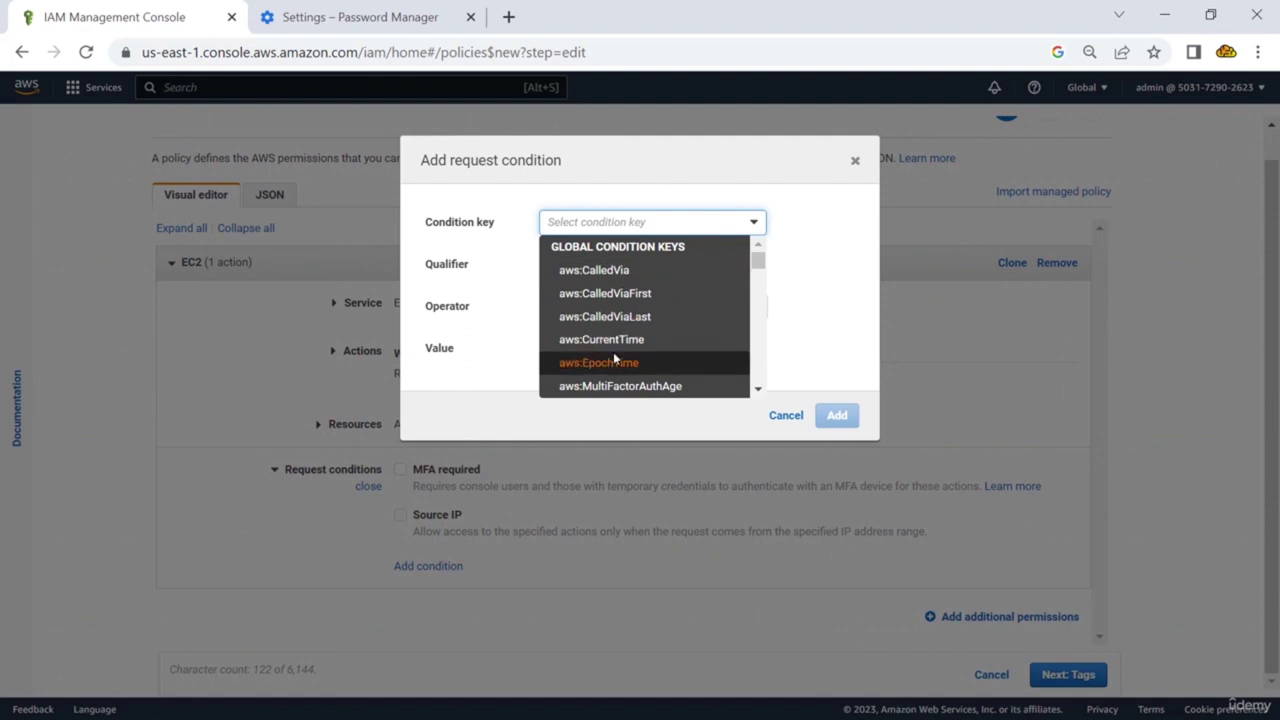
scroll(625, 355, down, 2)
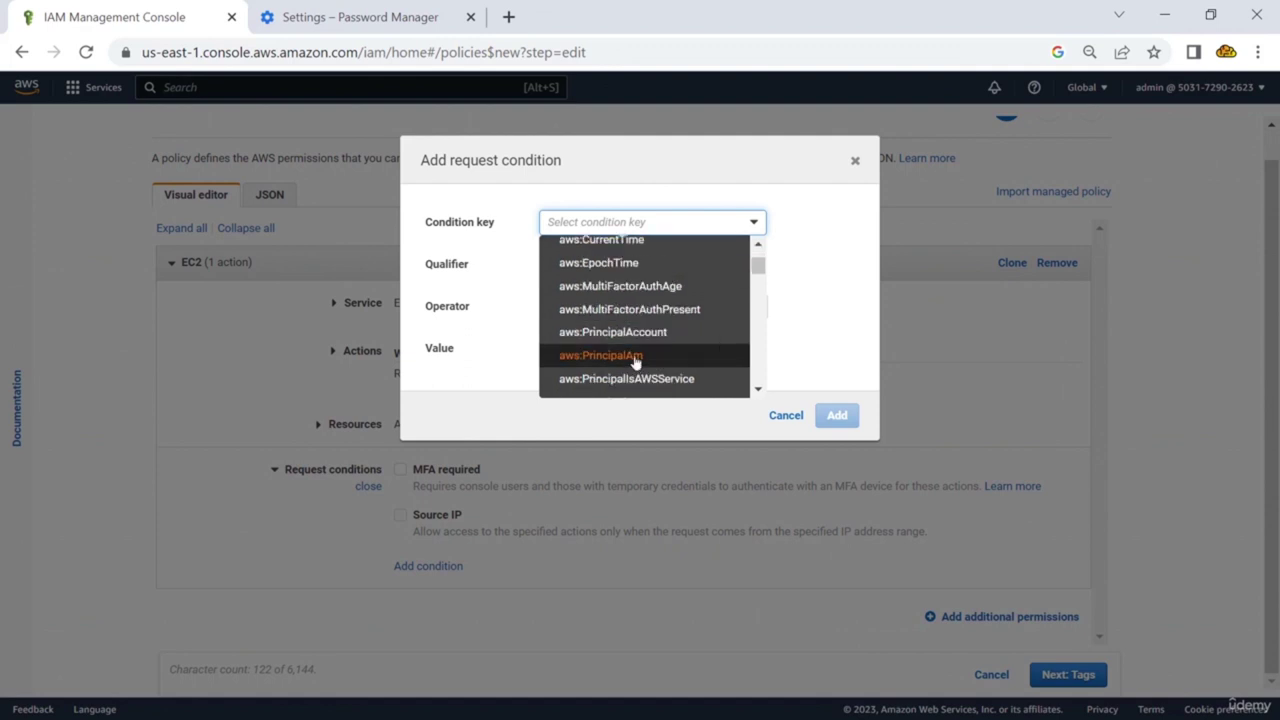
scroll(635, 364, down, 2)
scroll(636, 363, down, 2)
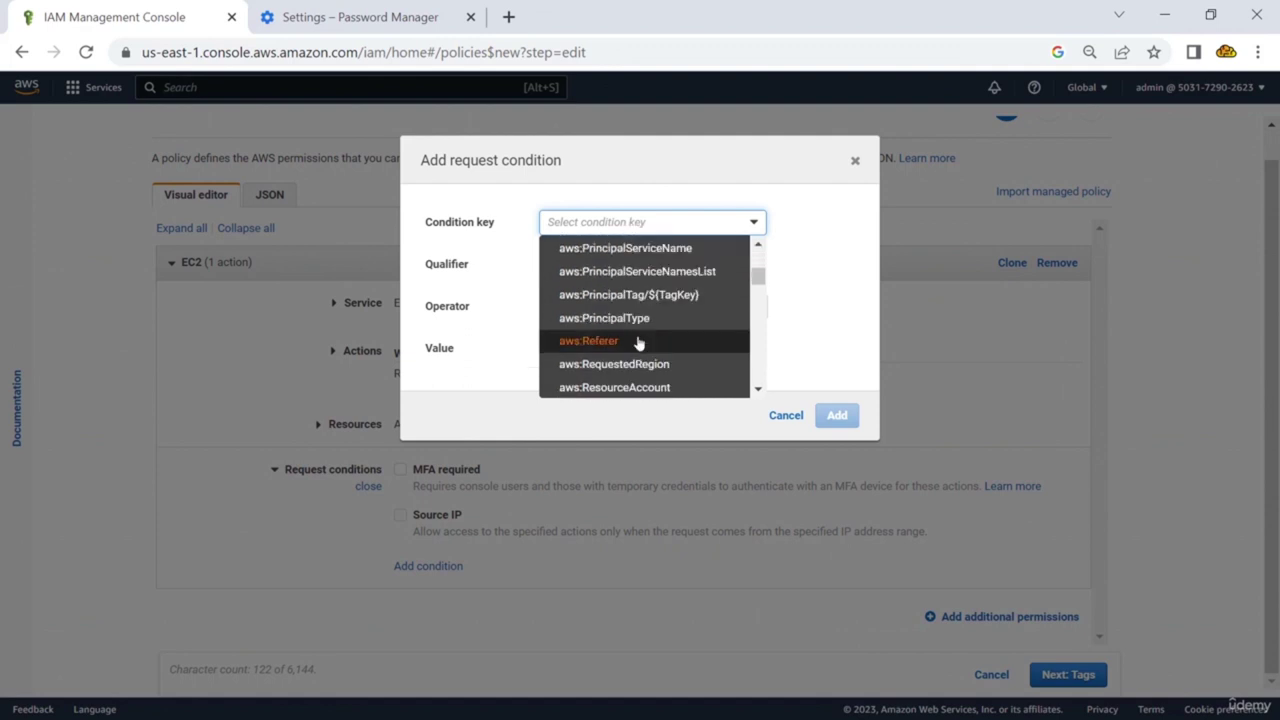
scroll(637, 343, down, 2)
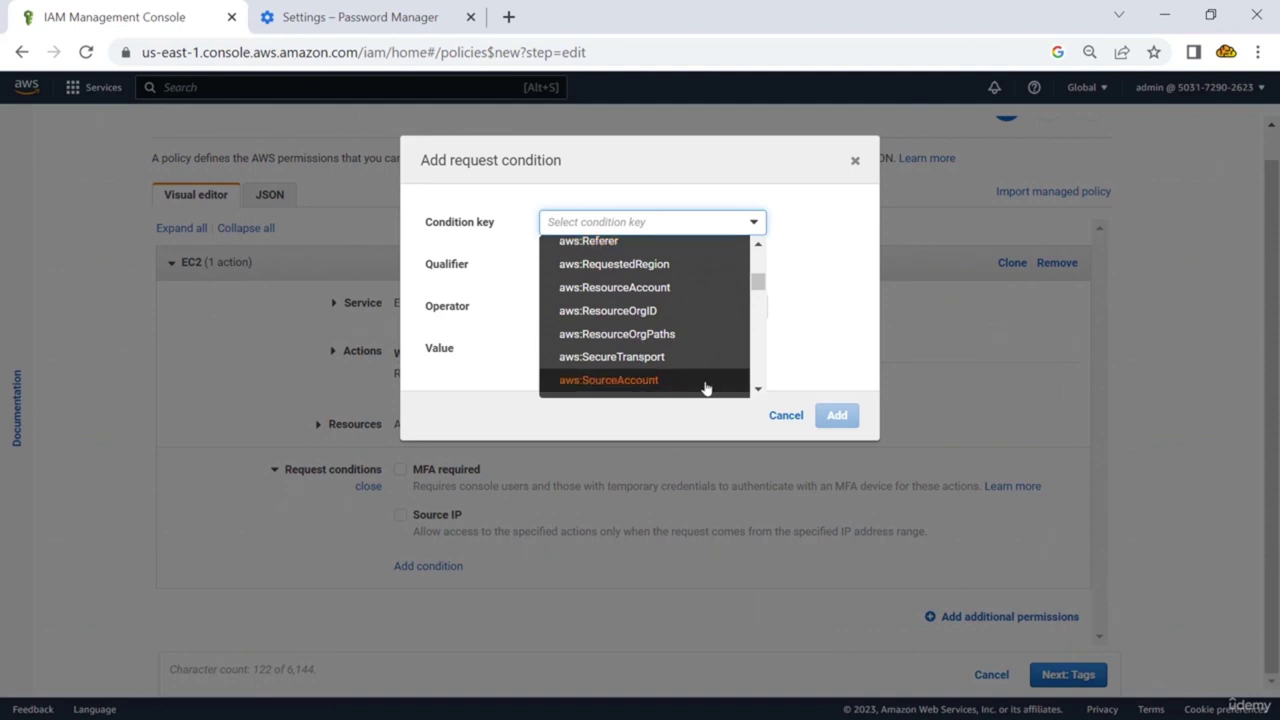
scroll(758, 392, down, 5)
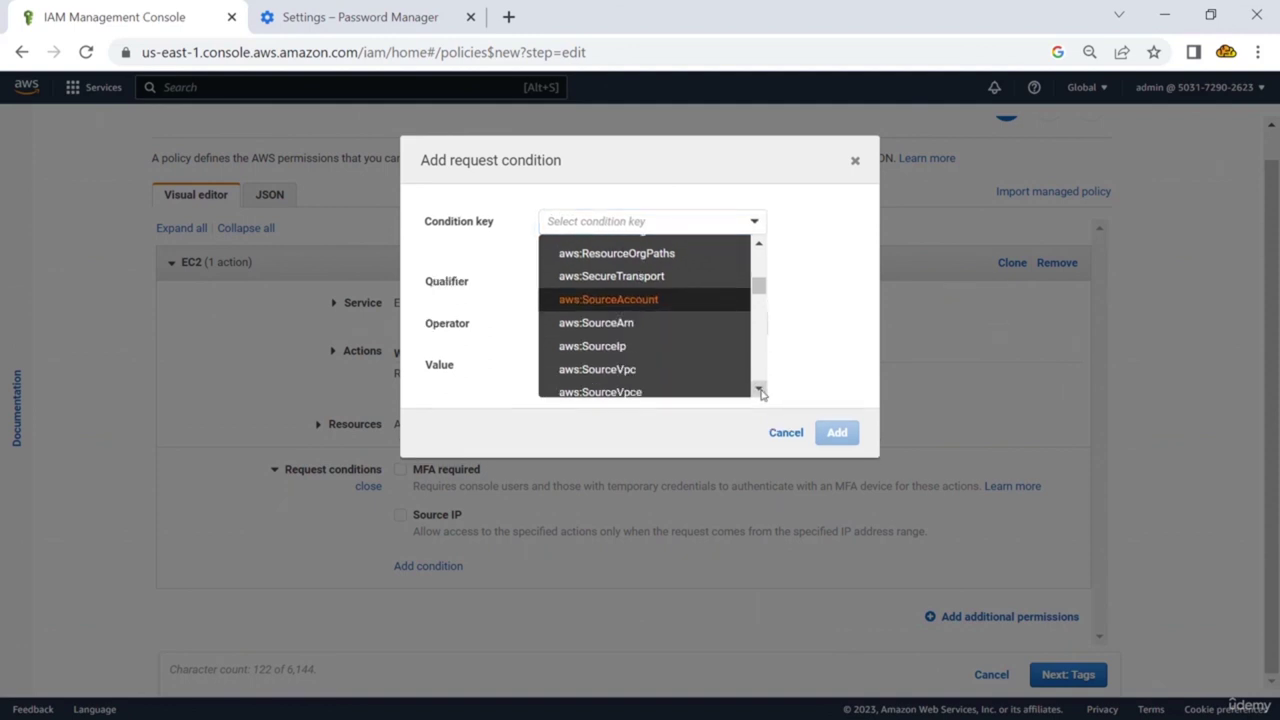
click(760, 390)
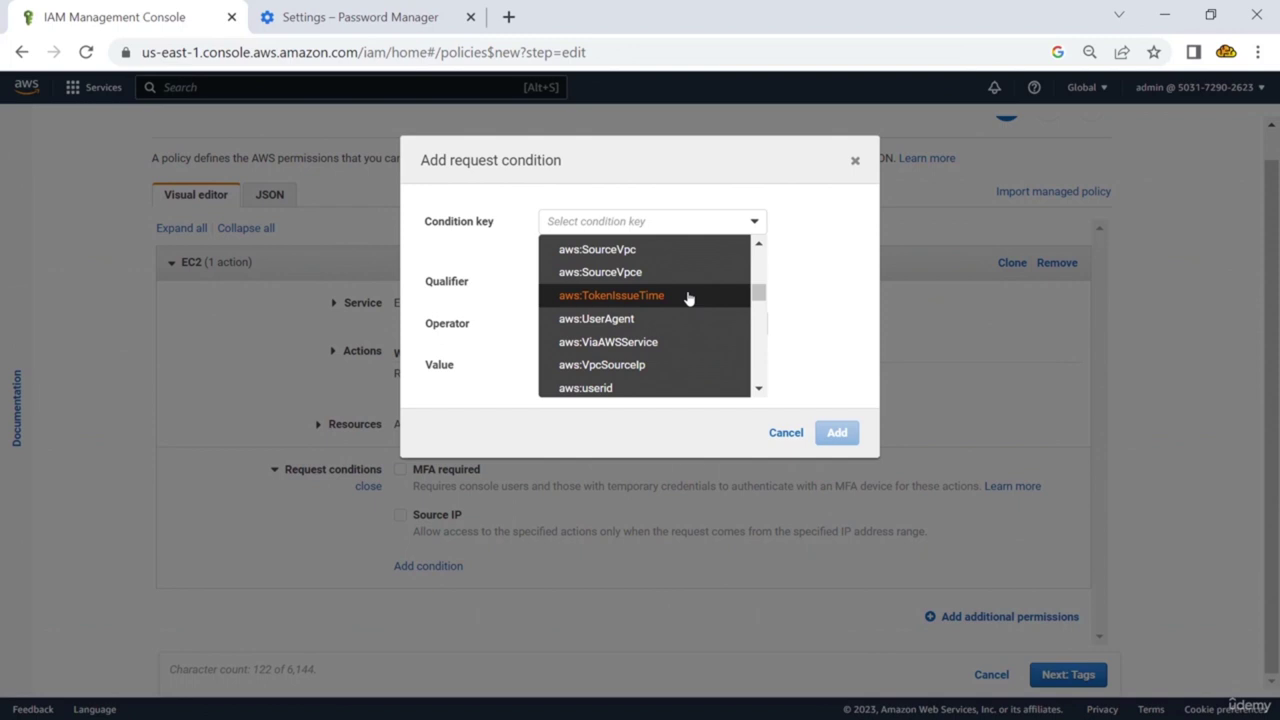
click(760, 390)
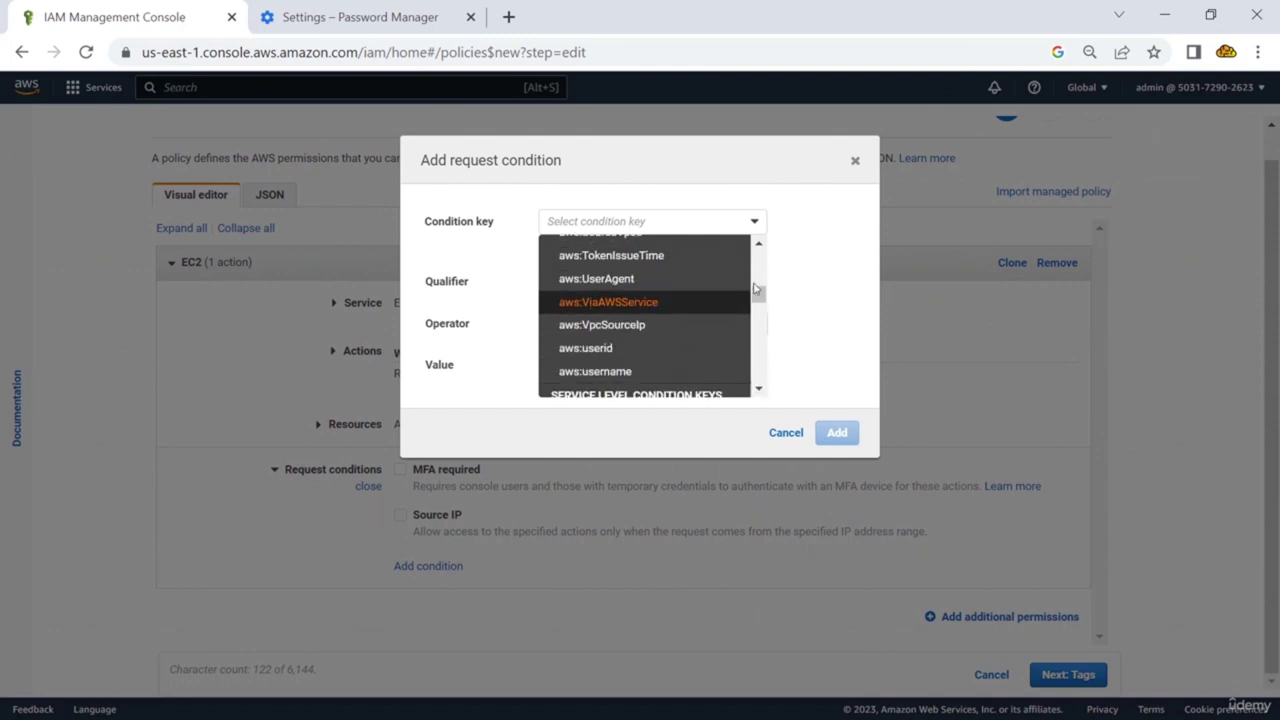
click(758, 245)
click(758, 245)
click(758, 245)
click(758, 245)
click(758, 245)
click(758, 245)
click(758, 245)
click(758, 245)
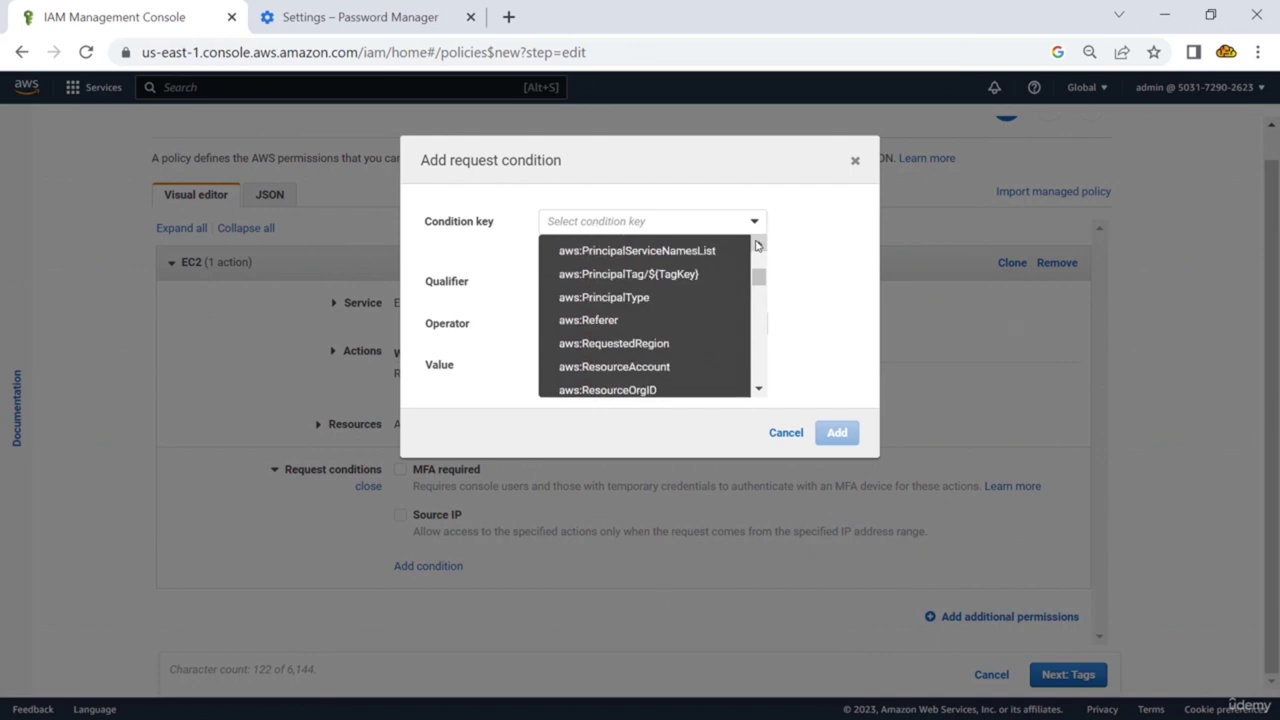
click(758, 245)
click(758, 245)
click(758, 245)
click(758, 245)
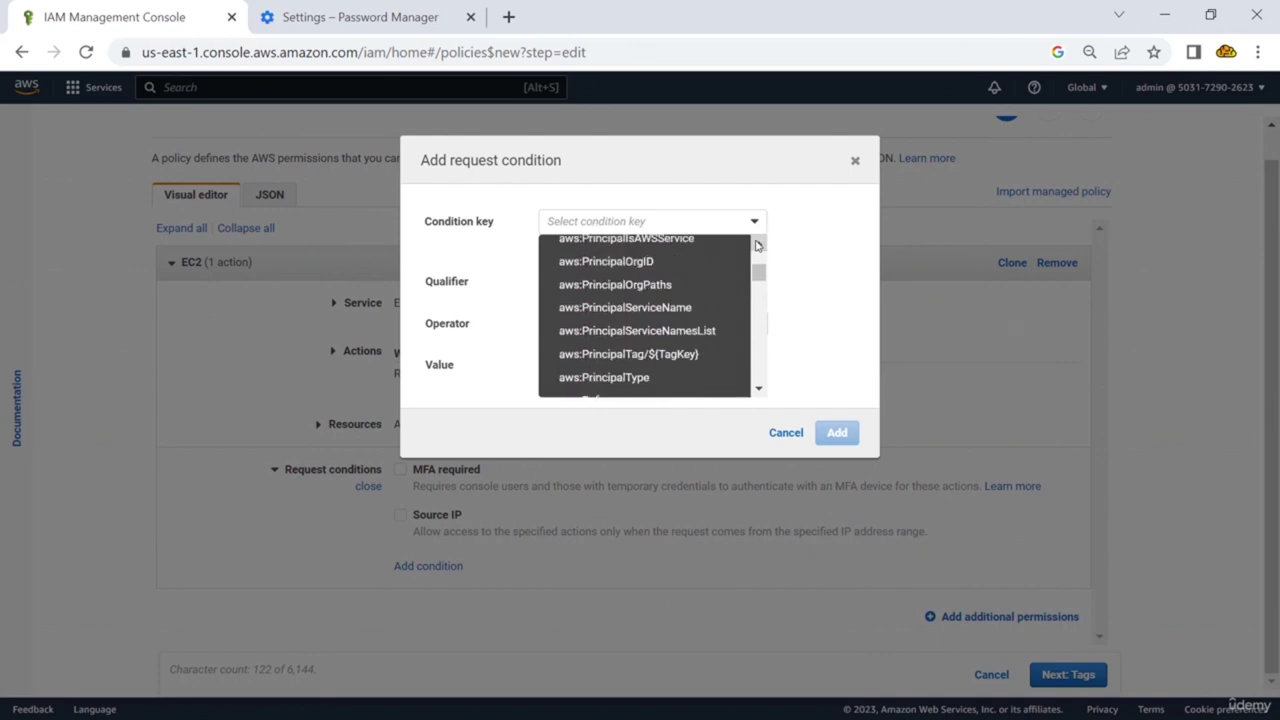
click(758, 245)
click(758, 245)
click(758, 245)
click(758, 245)
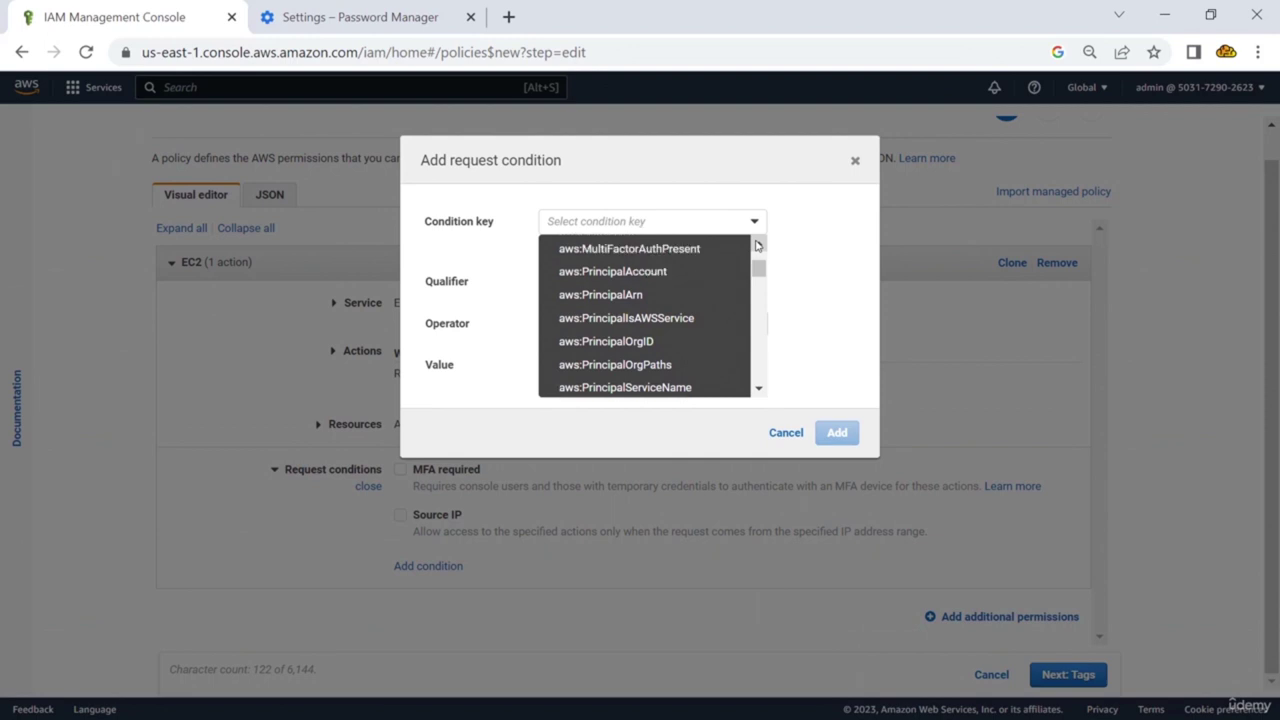
click(758, 245)
click(758, 245)
click(758, 245)
click(758, 245)
click(758, 245)
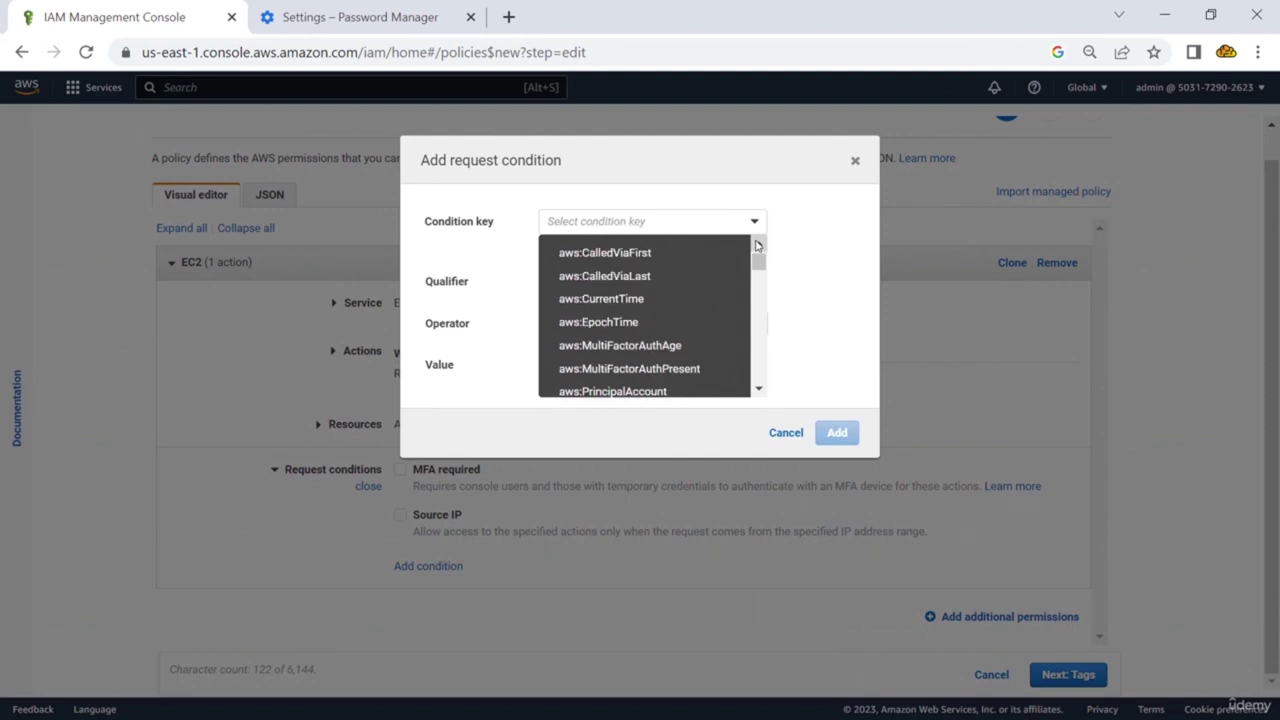
click(758, 245)
click(758, 245)
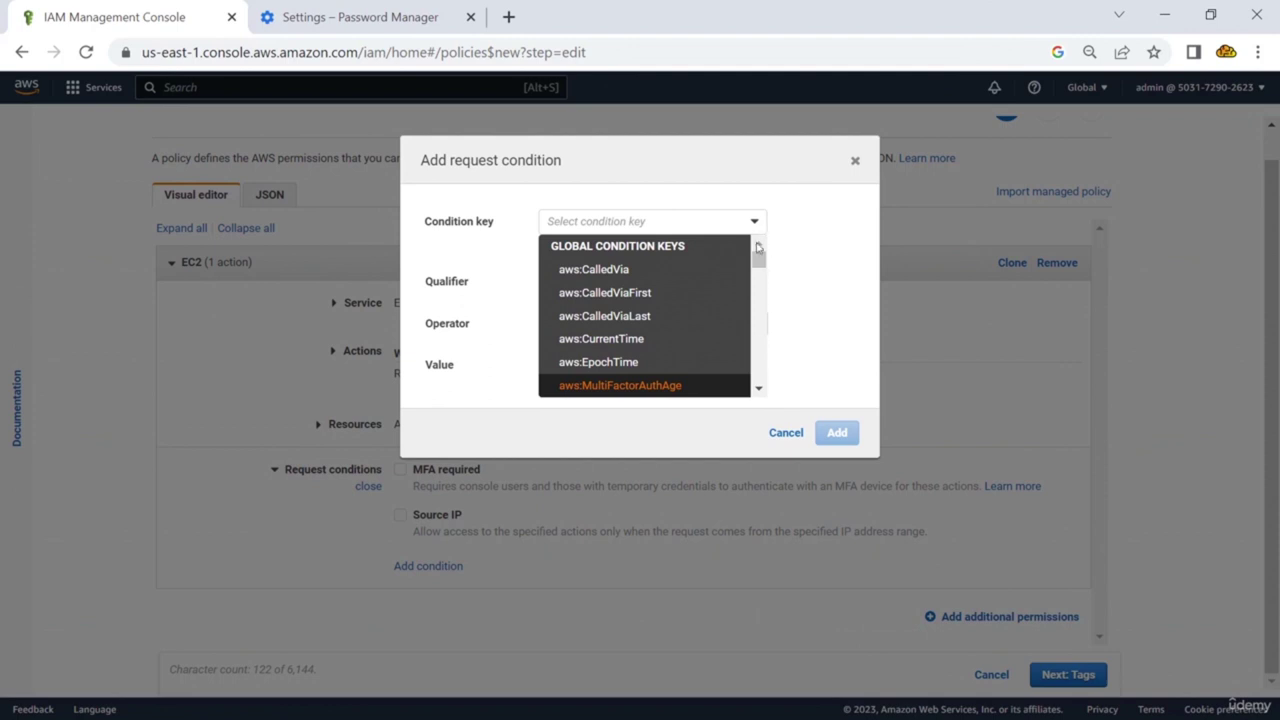
drag(758, 260, 759, 292)
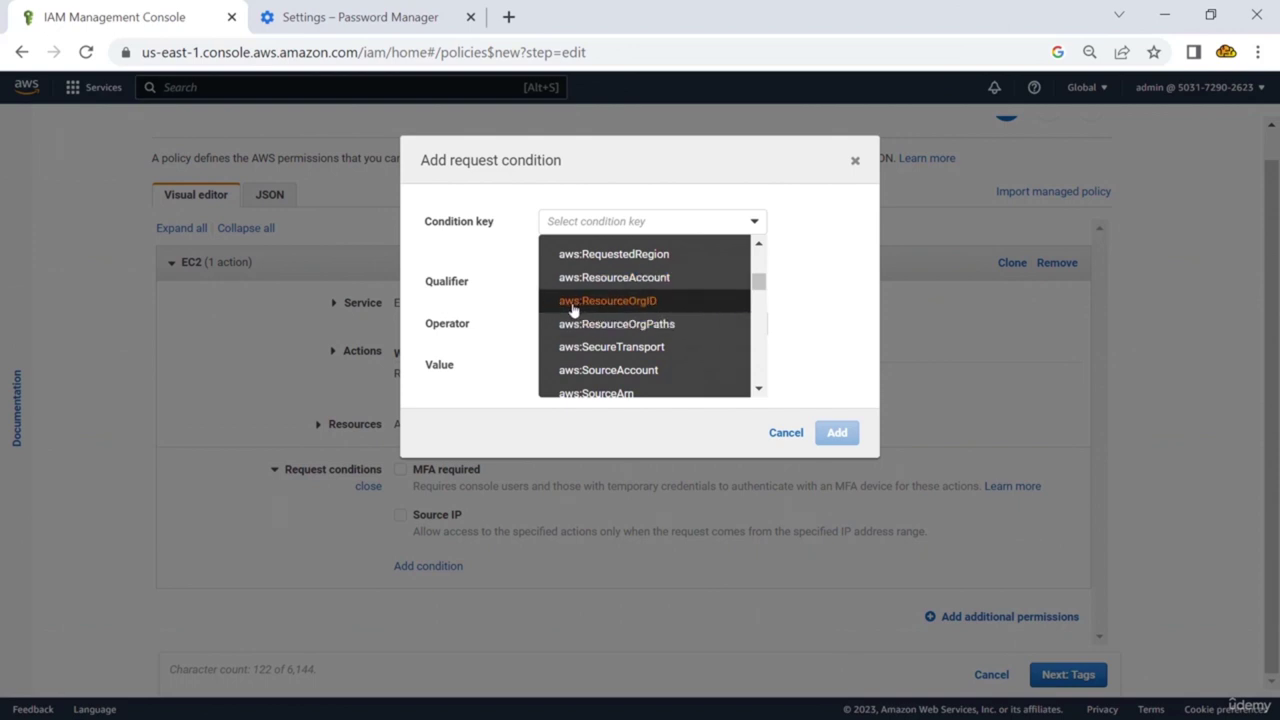
scroll(585, 312, down, 5)
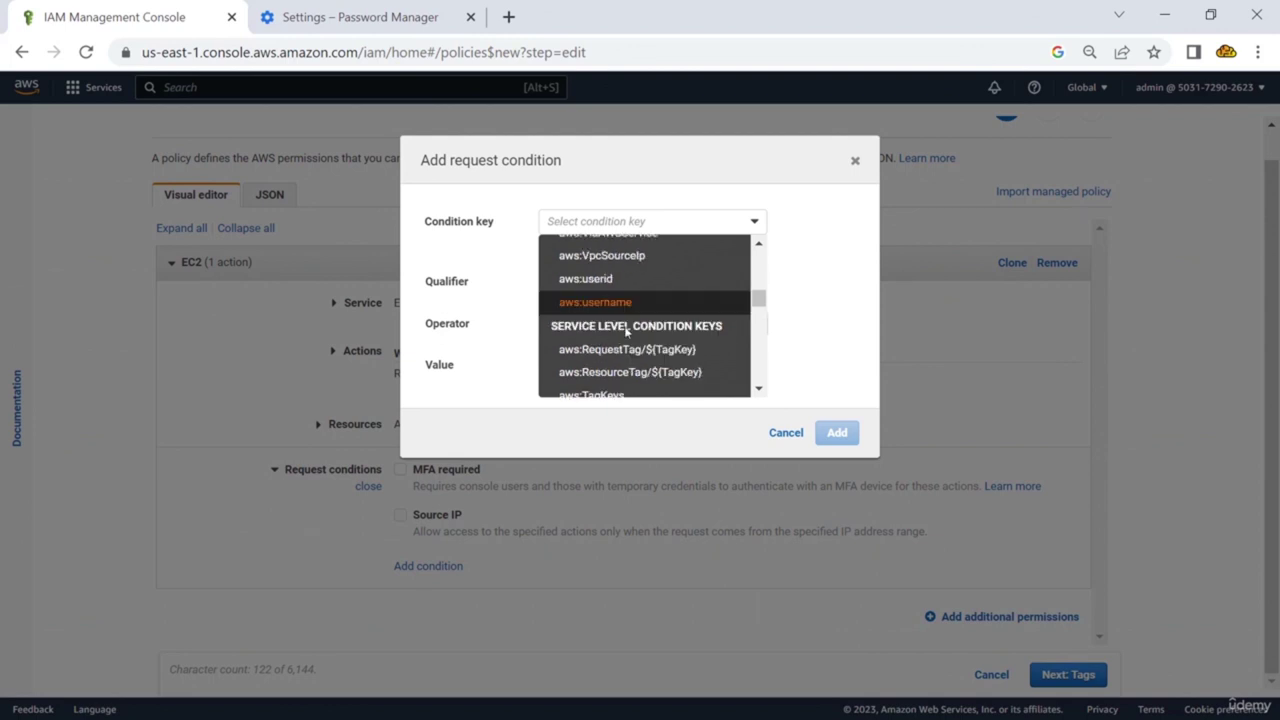
scroll(644, 326, down, 2)
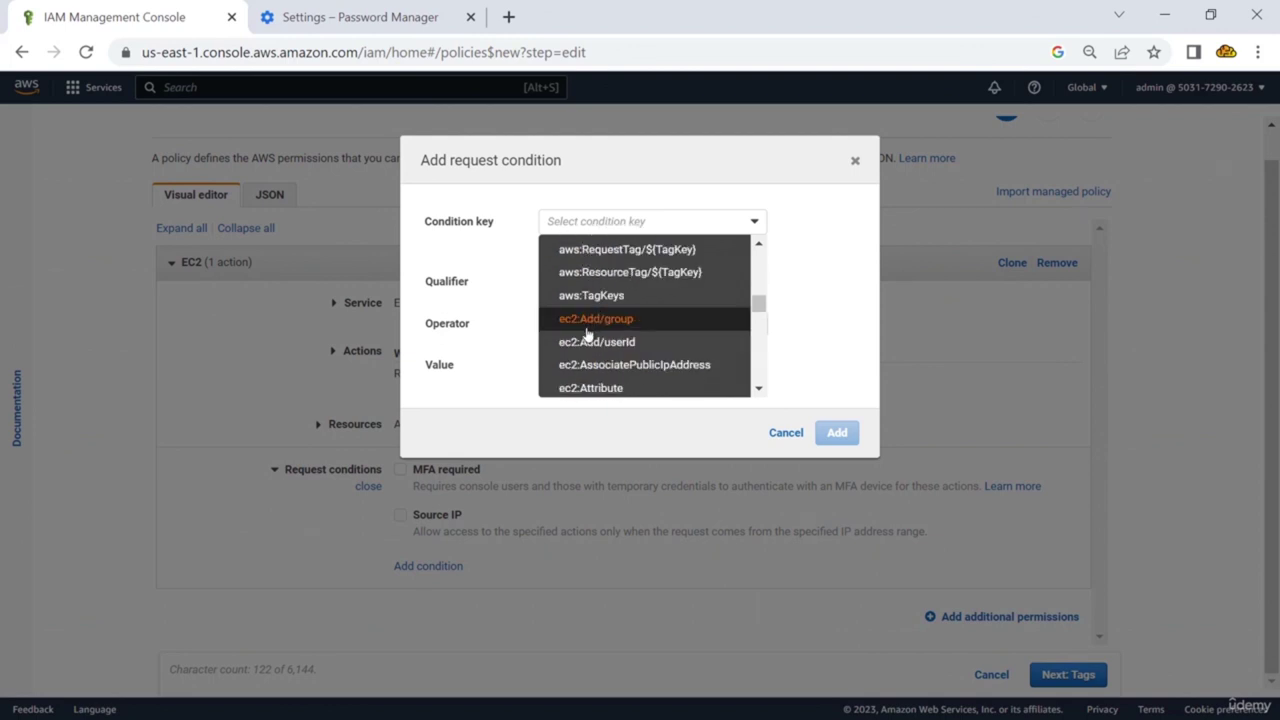
scroll(598, 332, up, 2)
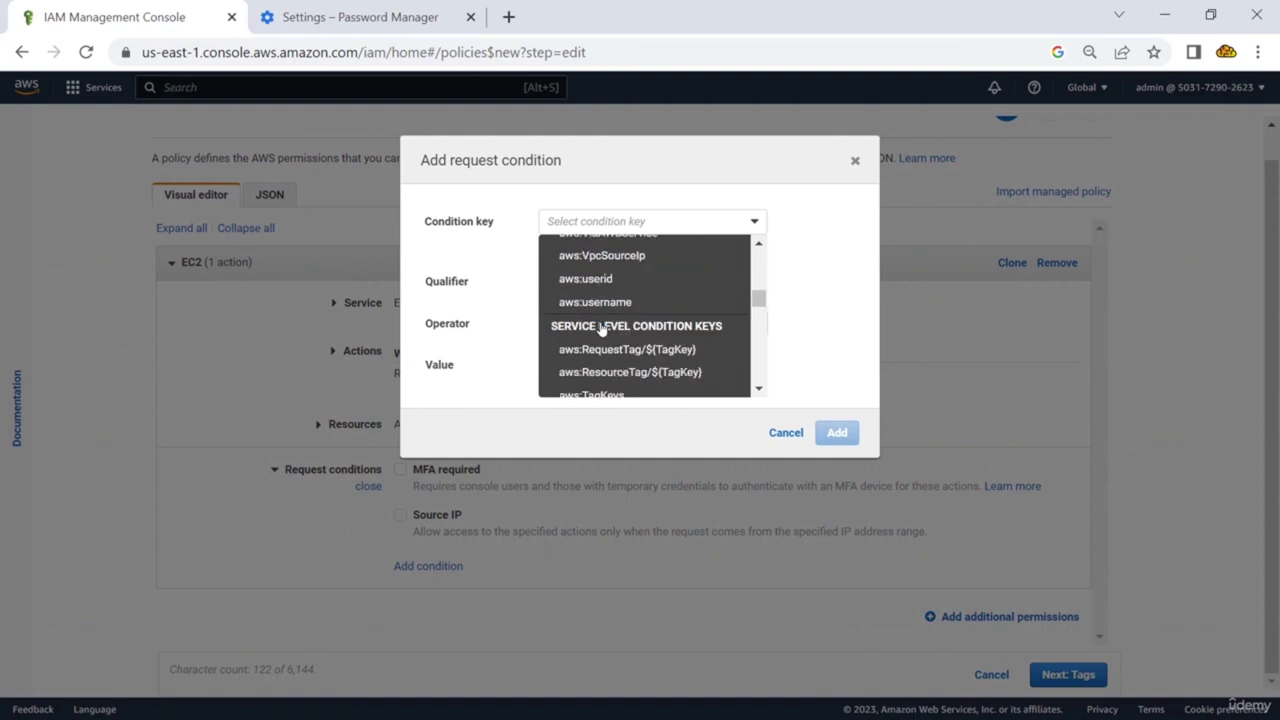
click(760, 390)
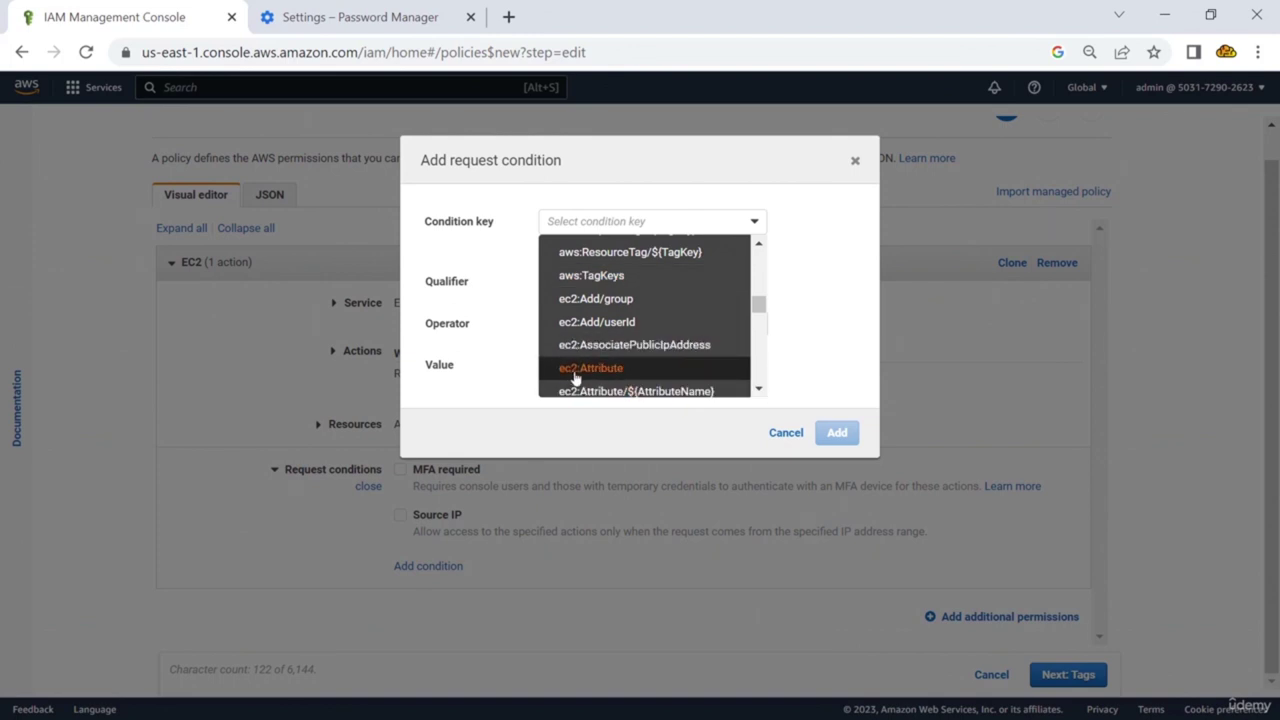
click(758, 391)
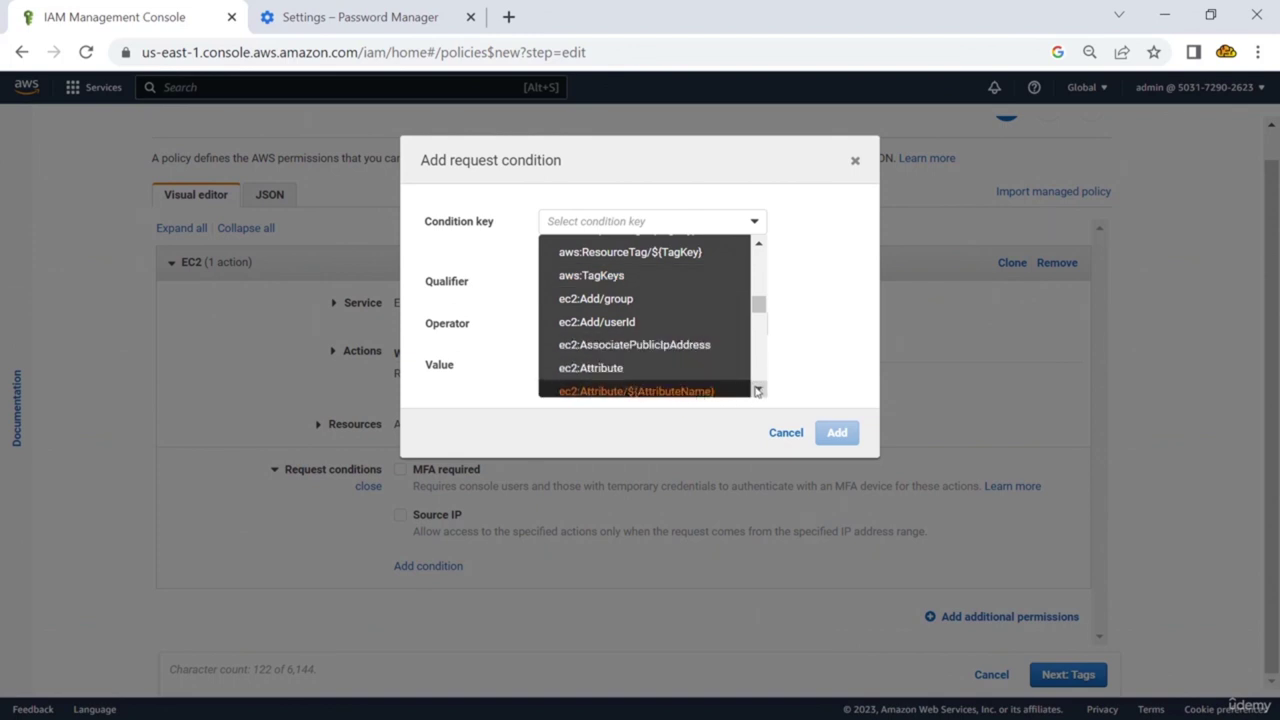
click(758, 391)
click(758, 391)
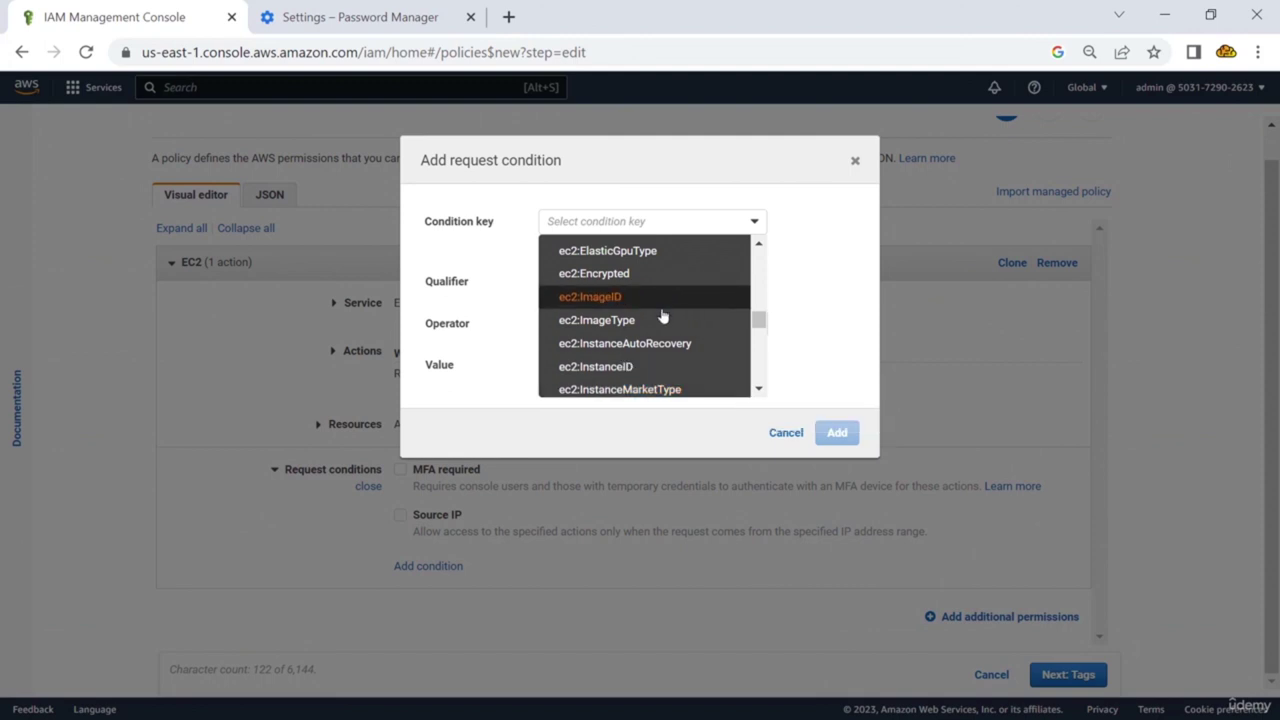
scroll(759, 391, down, 5)
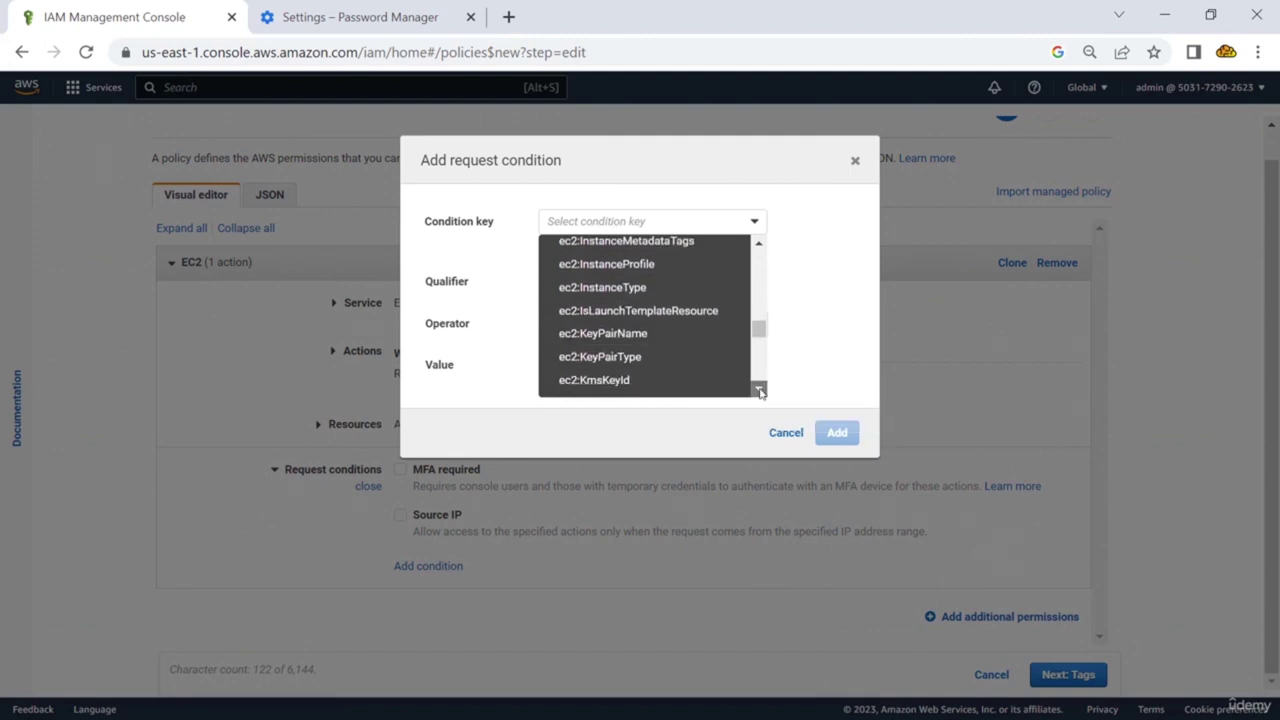
scroll(759, 391, down, 3)
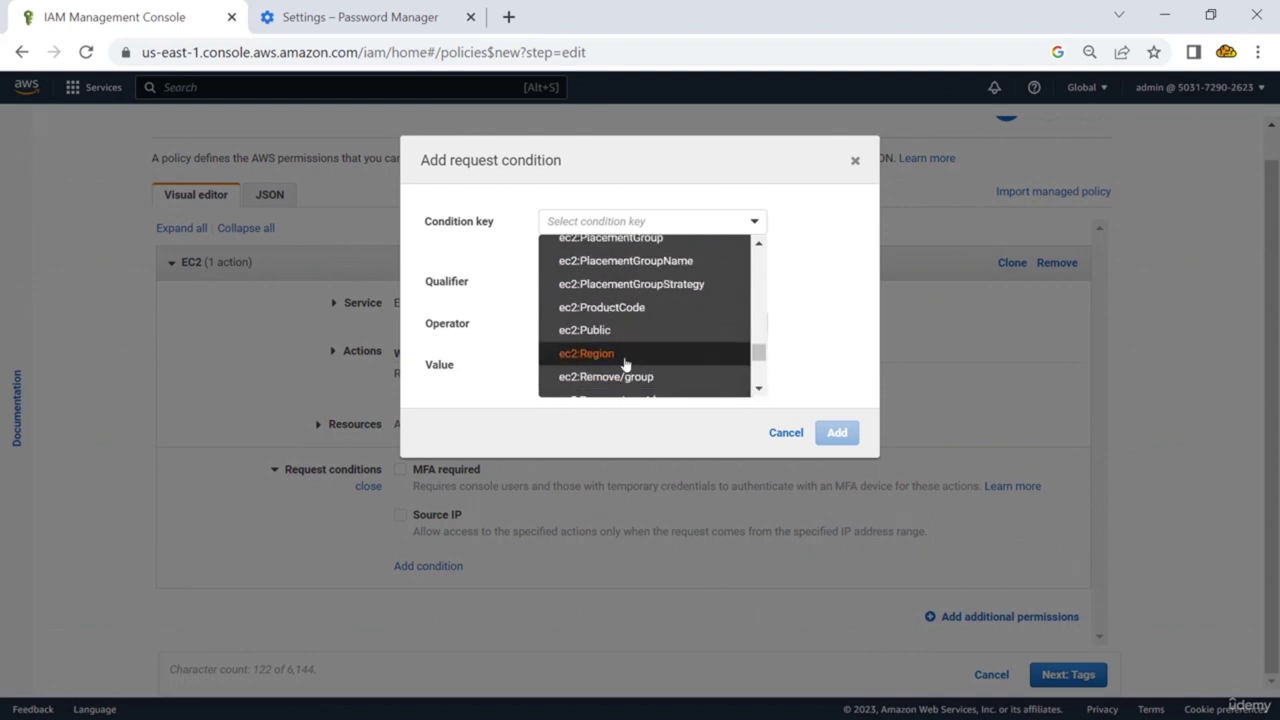
click(624, 358)
Add the condition ec2:Region StringEquals eu-west-1 with the Default qualifier.
click(646, 267)
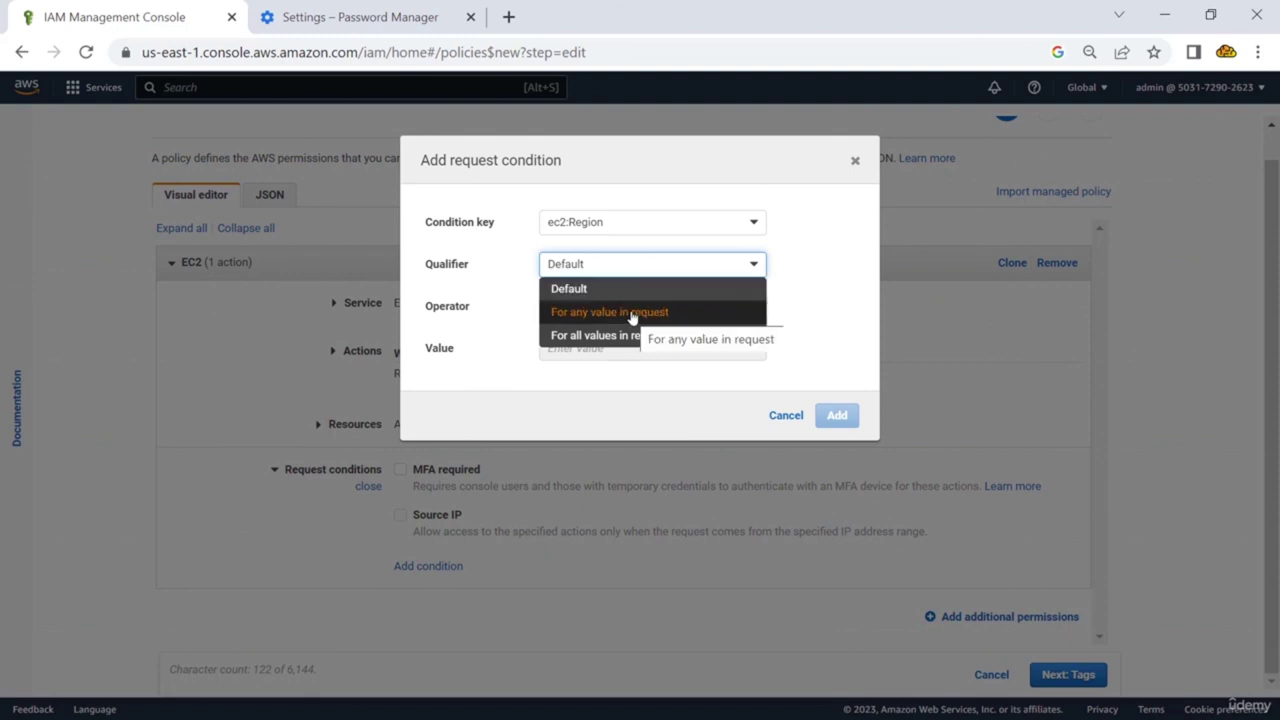
click(632, 292)
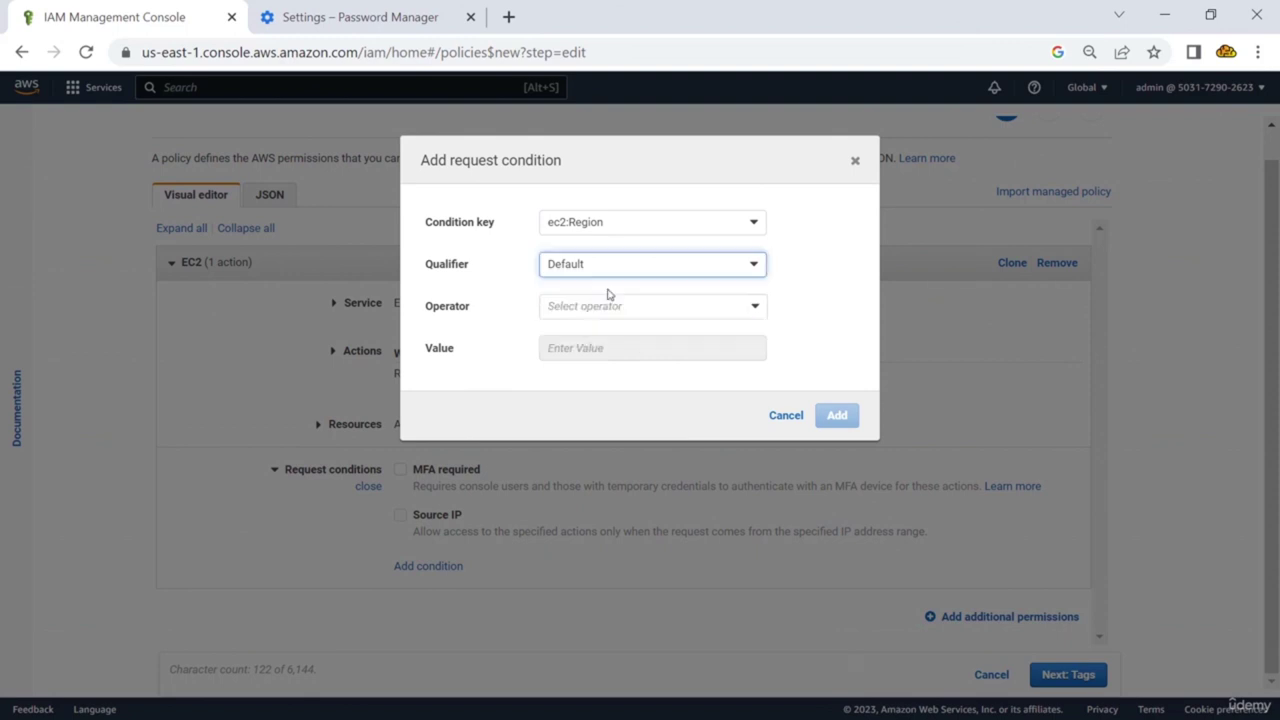
click(590, 310)
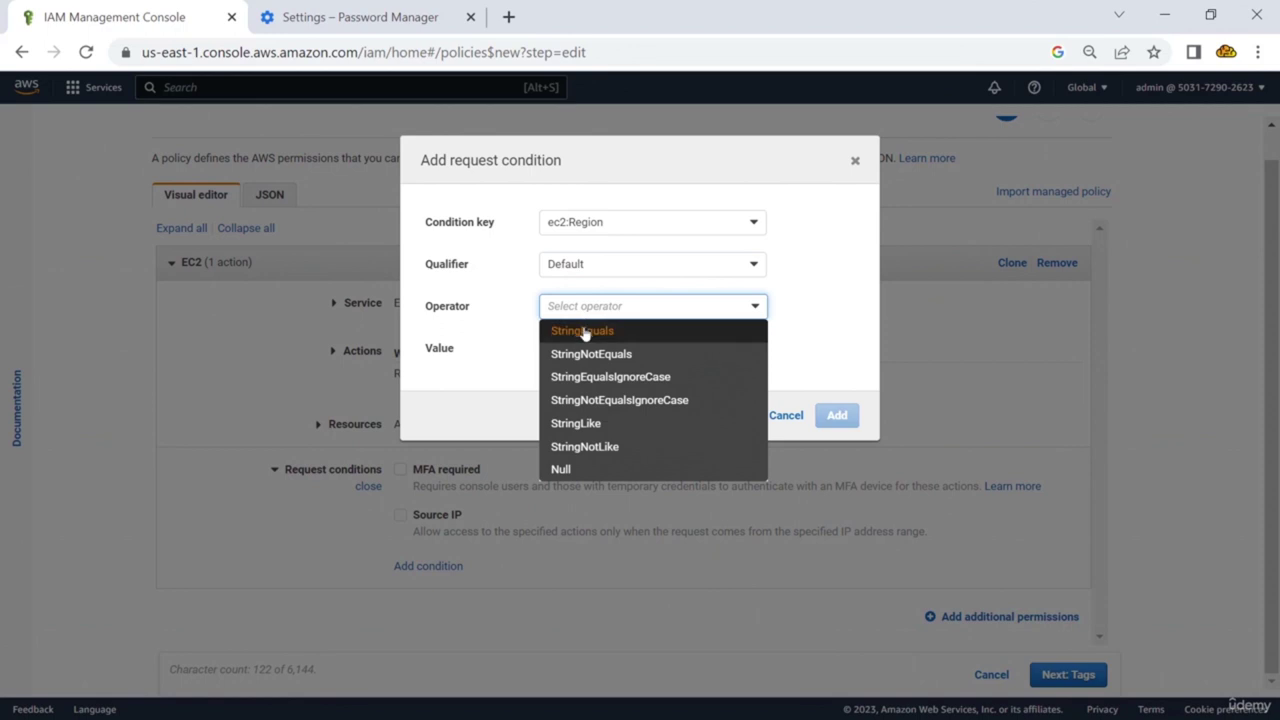
click(580, 330)
click(576, 346)
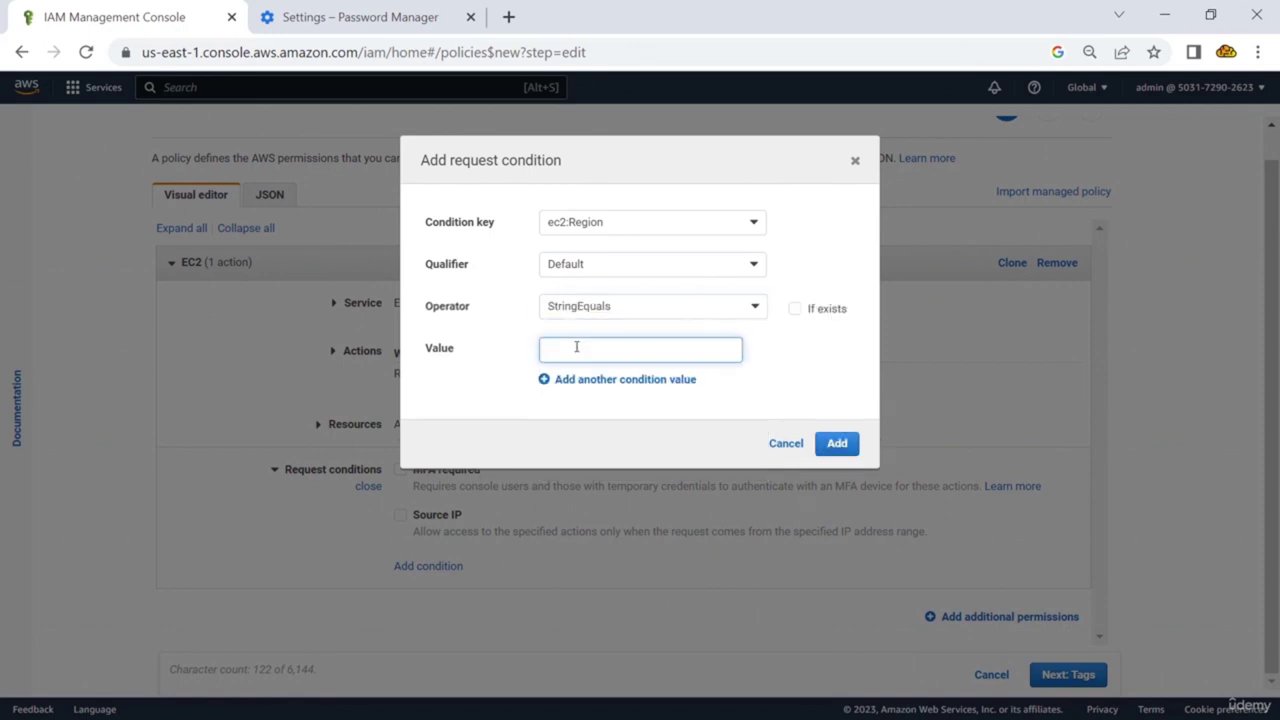
text(eu-west-1)
click(843, 448)
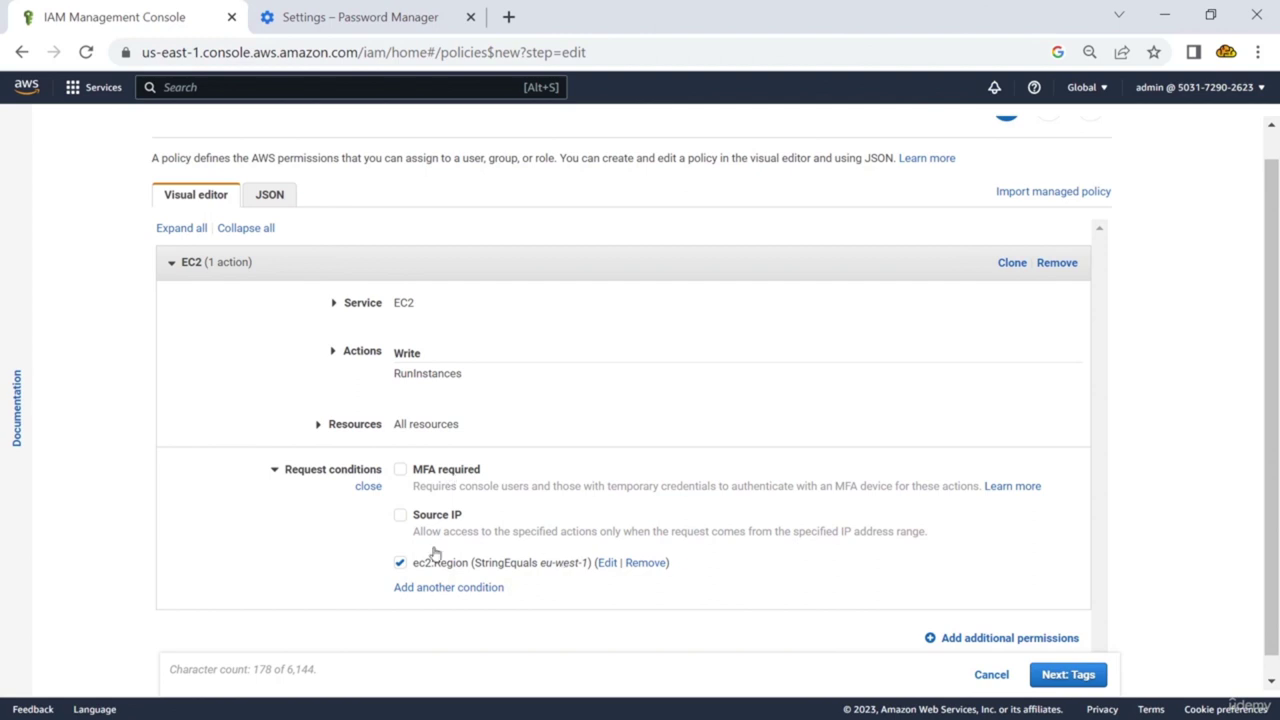
click(443, 589)
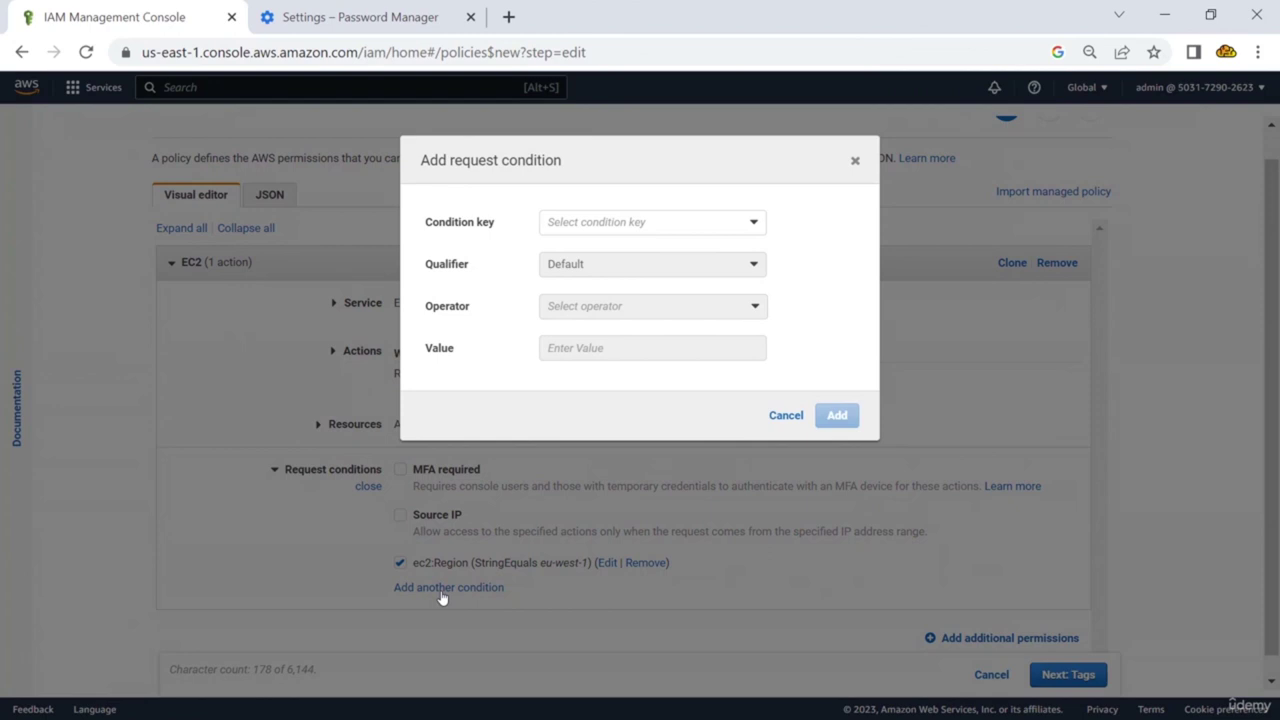
Choose ec2:InstanceType as the second condition's key.
click(726, 221)
key(Down)
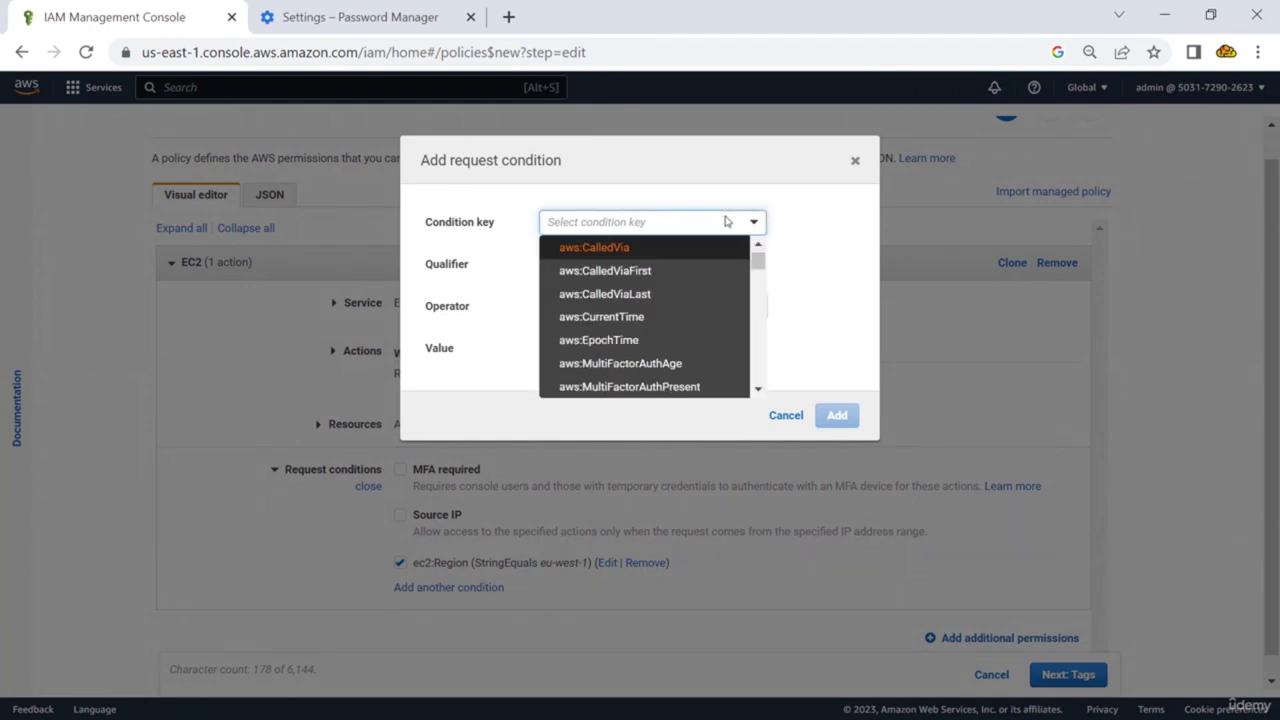
drag(762, 262, 759, 293)
click(674, 220)
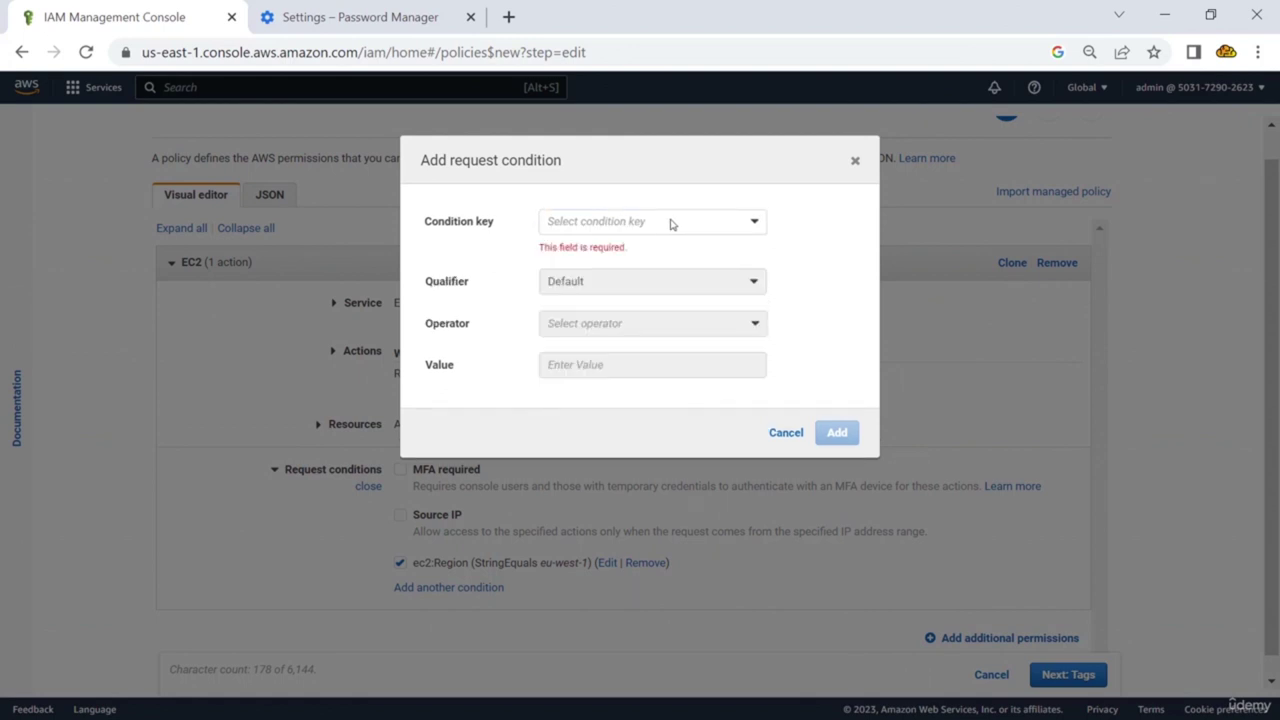
click(663, 226)
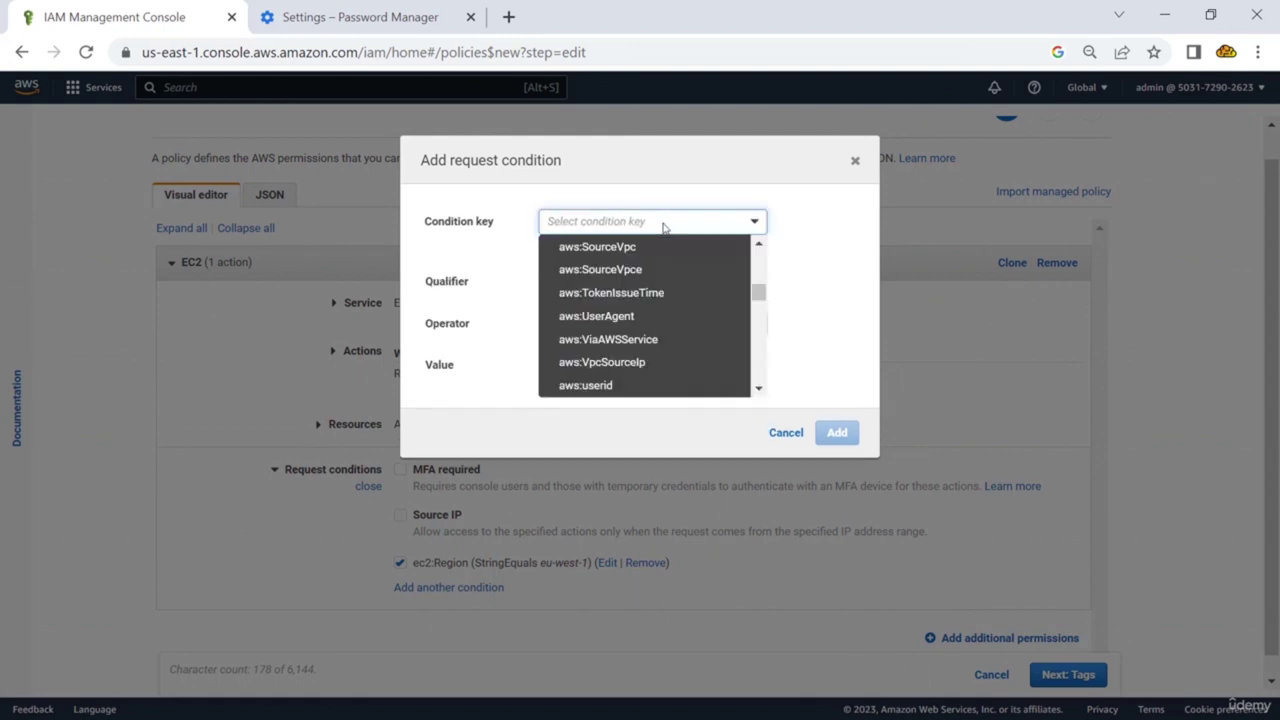
drag(757, 291, 758, 325)
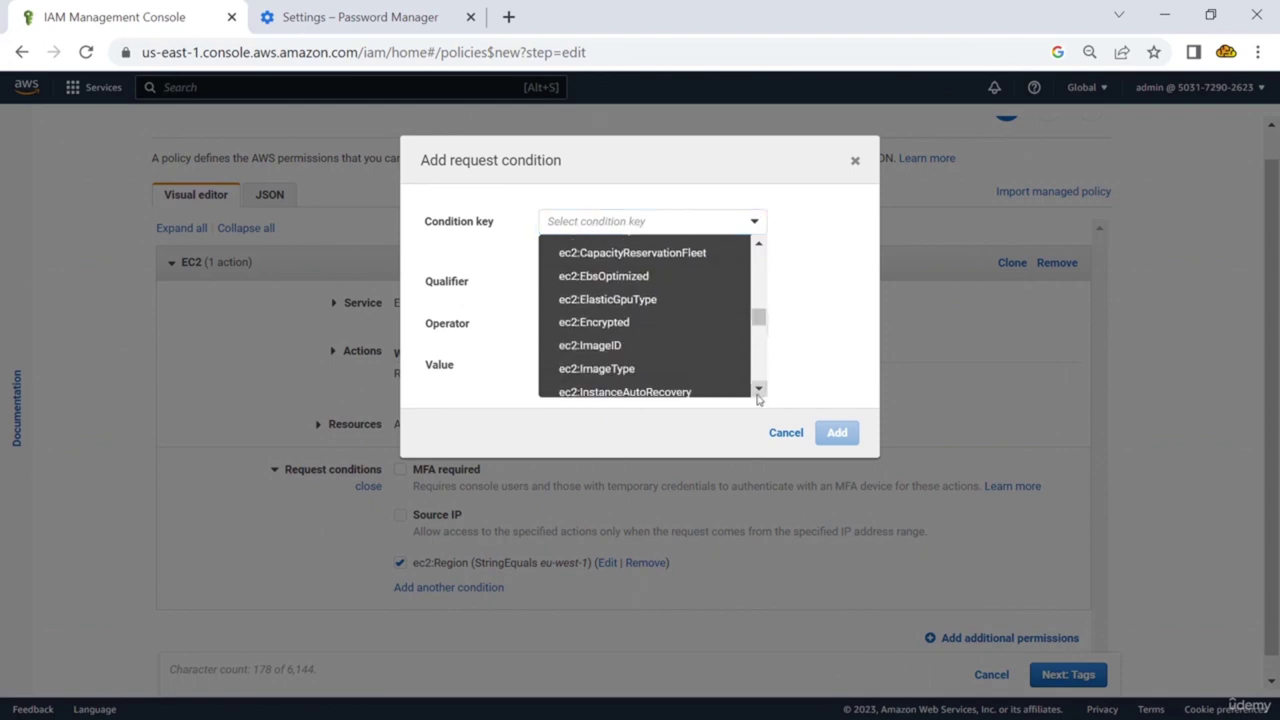
scroll(745, 382, down, 2)
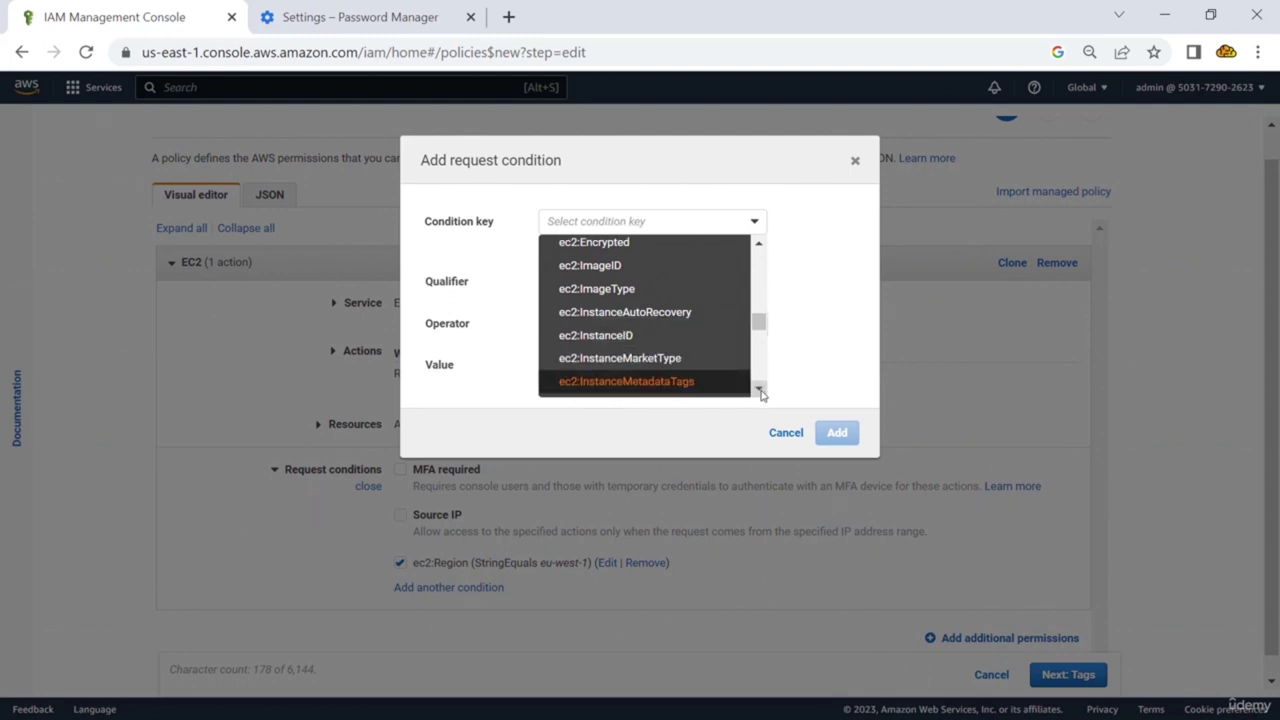
scroll(748, 382, down, 2)
click(586, 347)
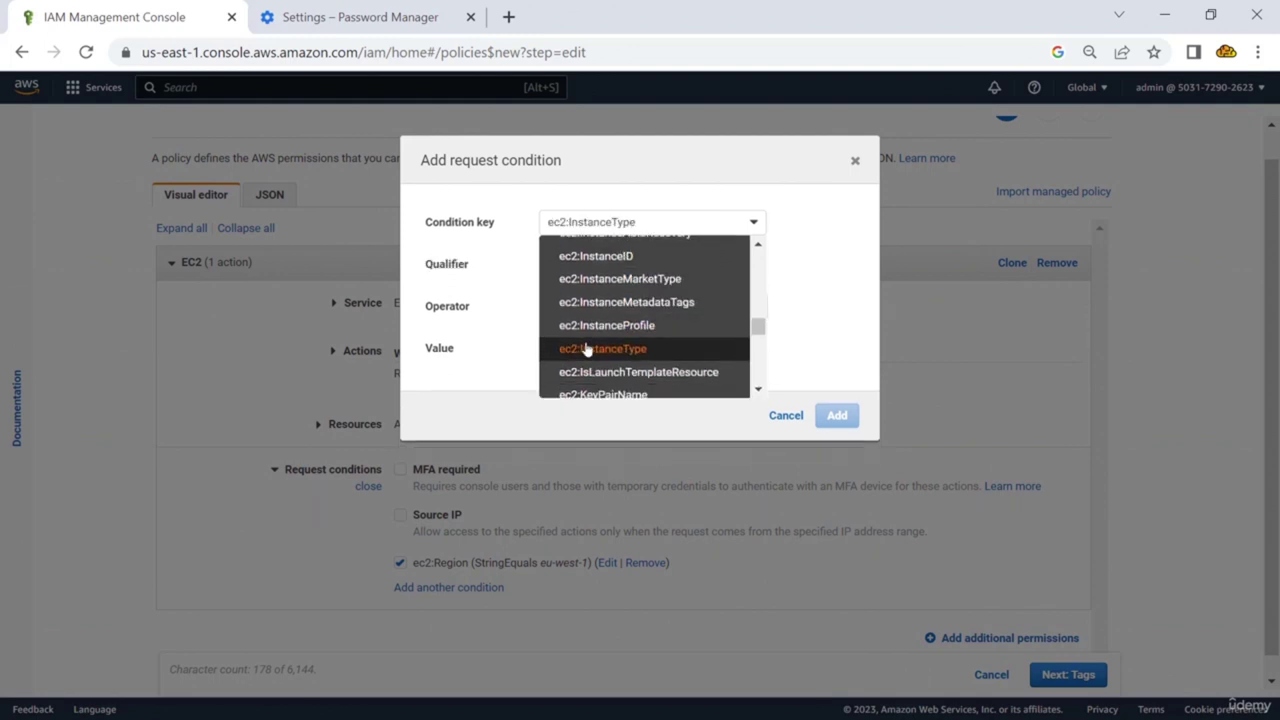
Set the operator to StringLike with value t2.* and add the condition.
click(609, 306)
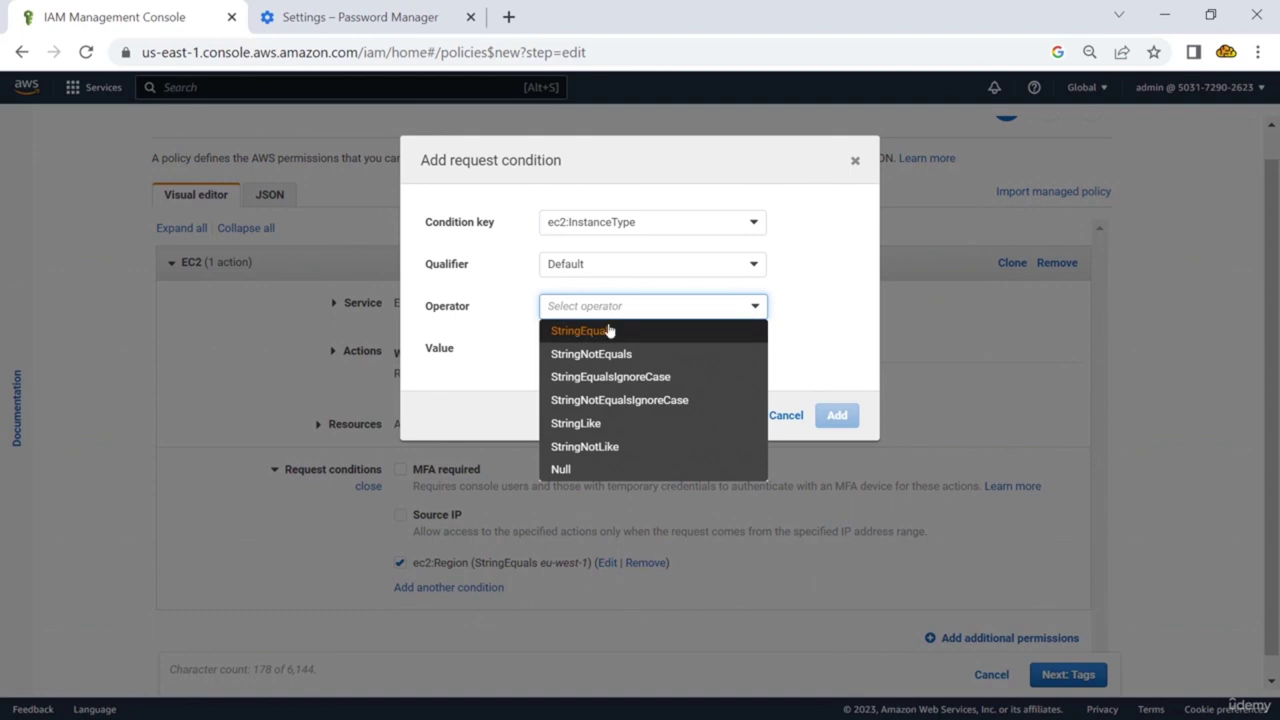
click(609, 330)
click(604, 347)
text(t2.micro)
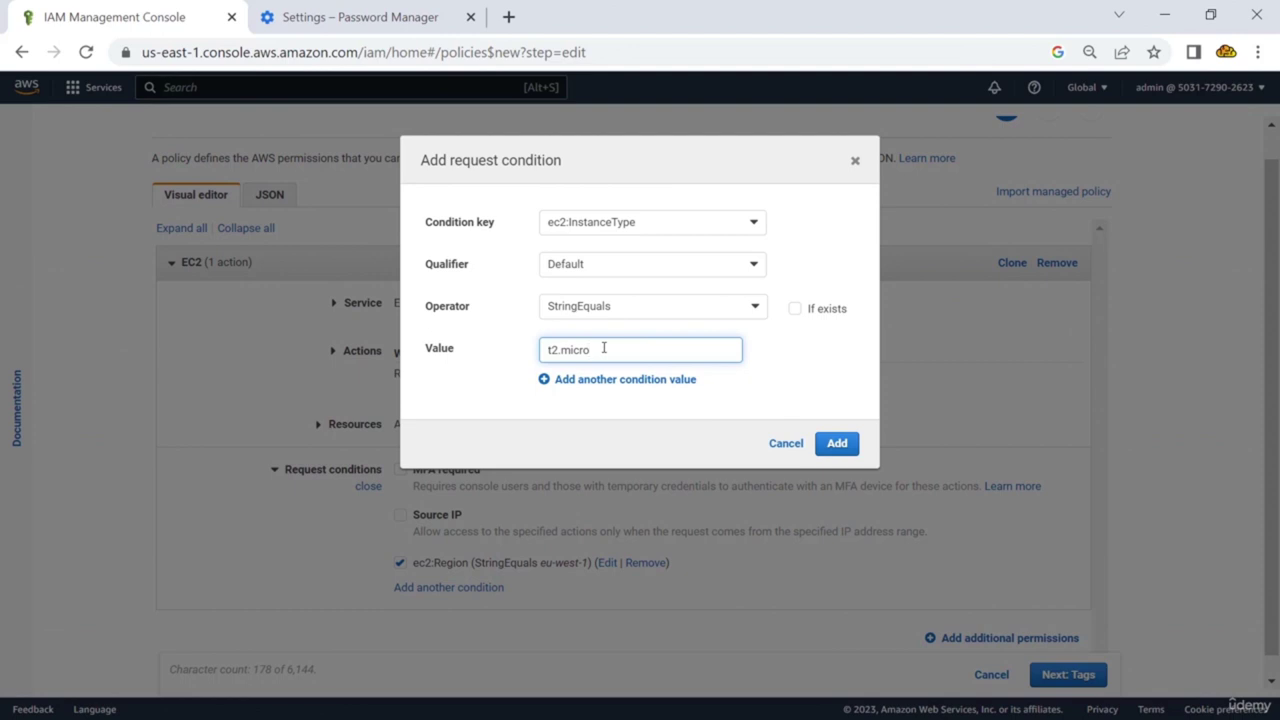
click(757, 305)
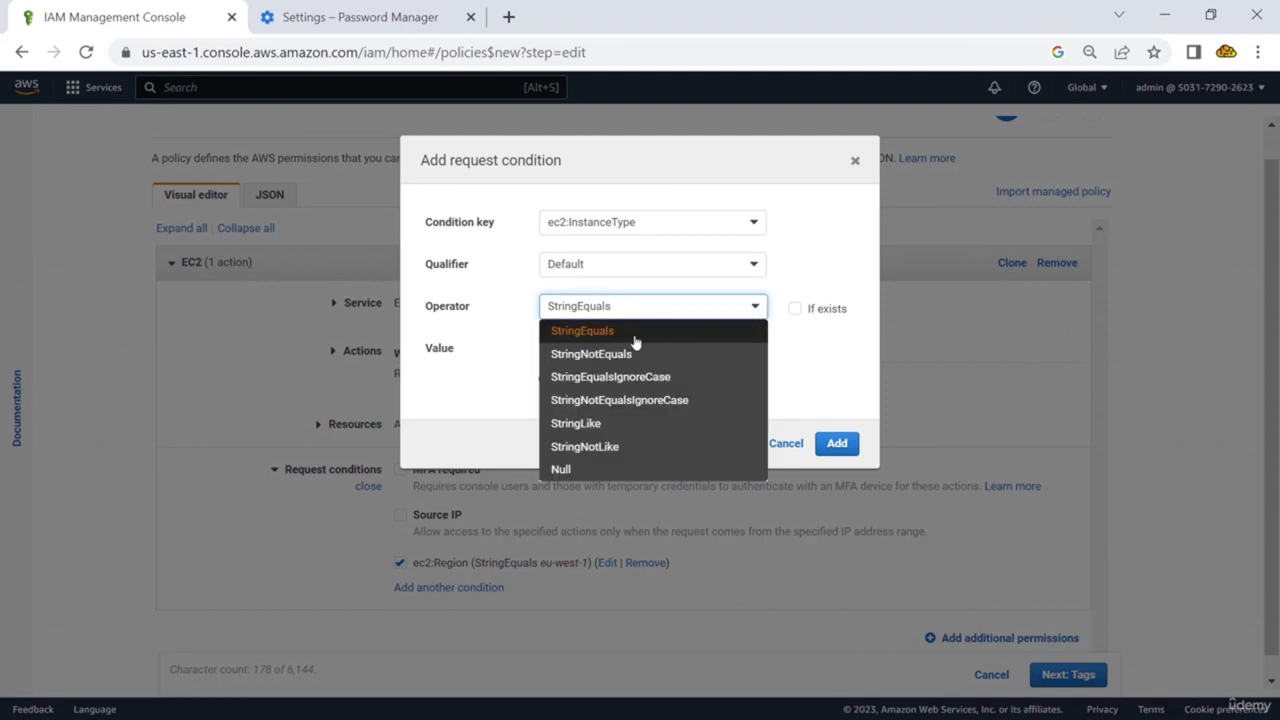
click(587, 424)
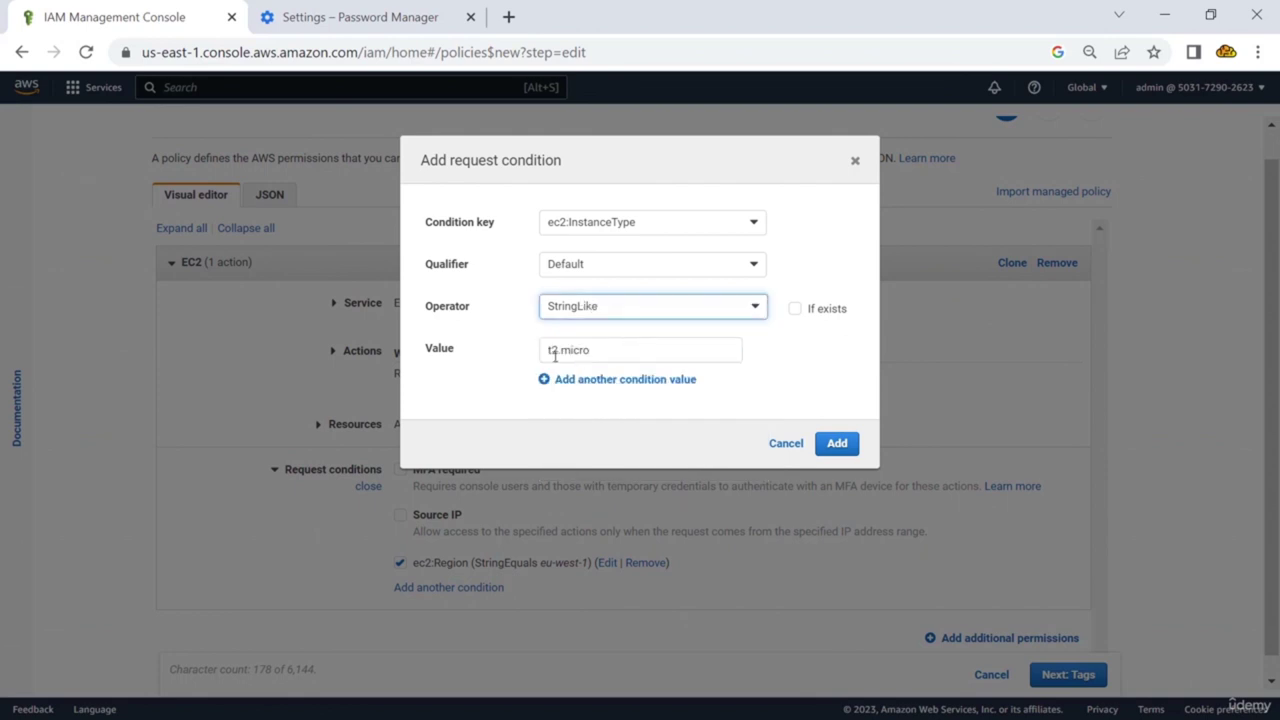
drag(563, 350, 640, 346)
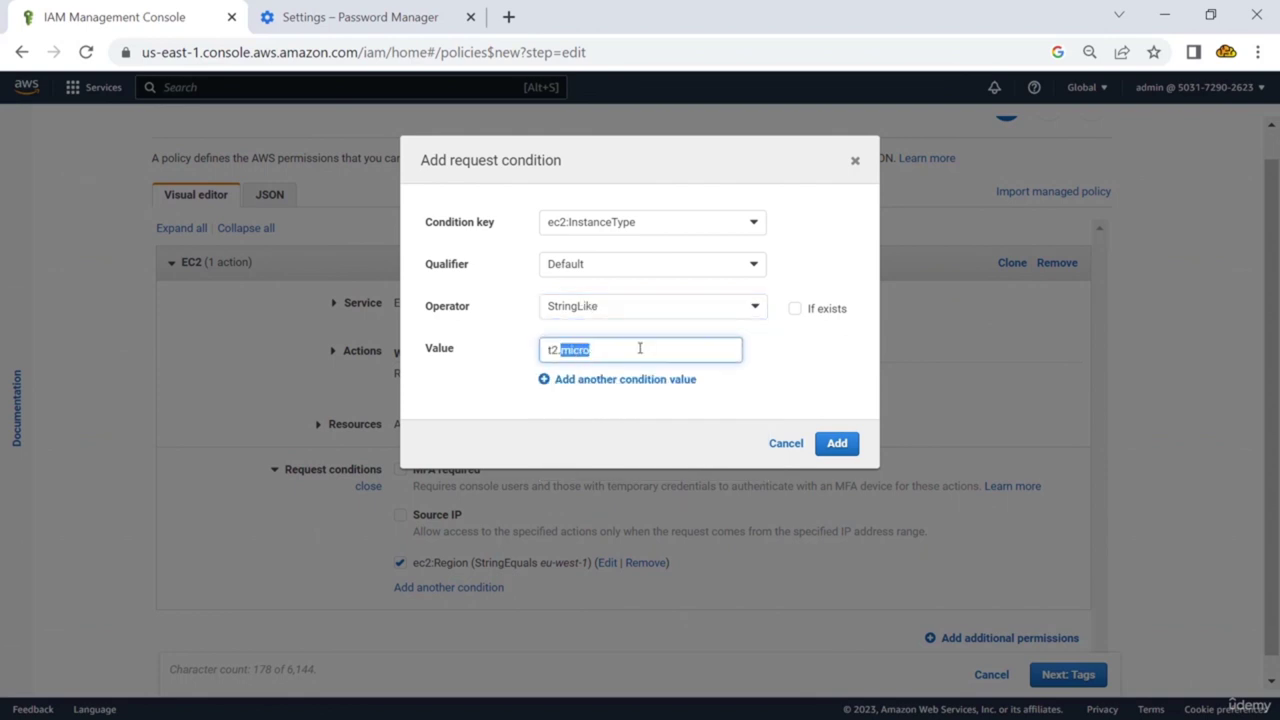
text(*)
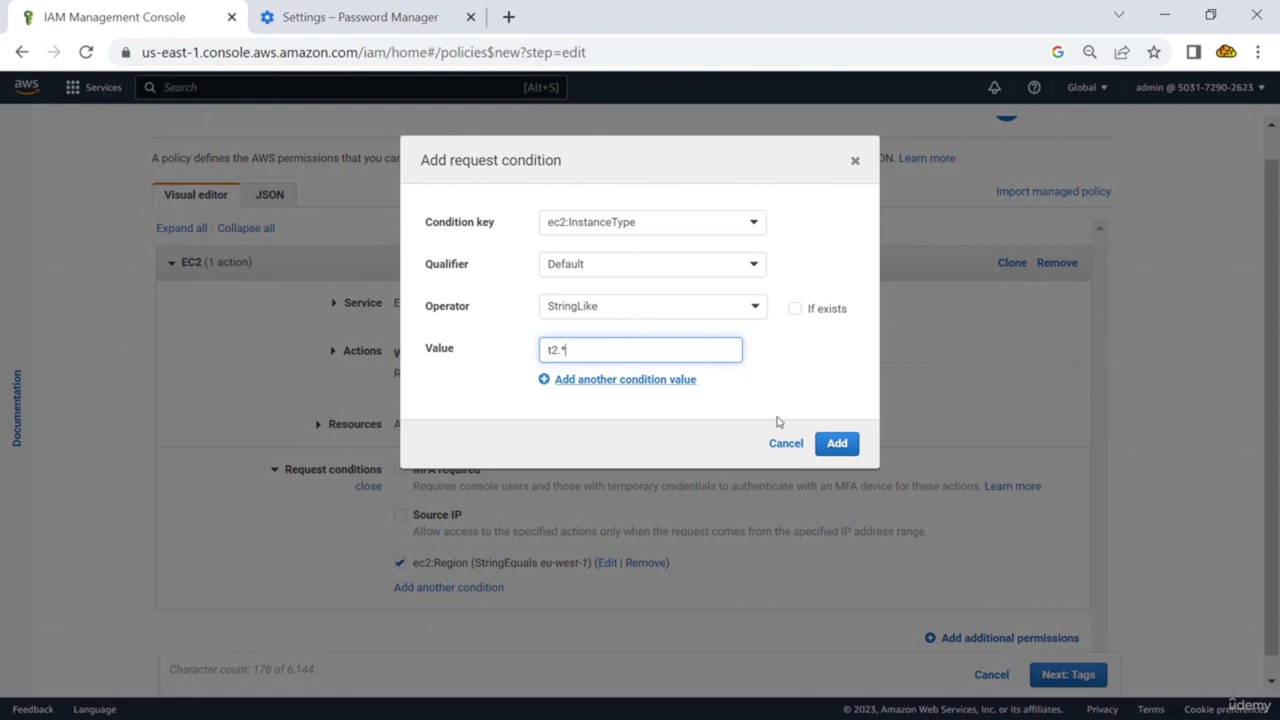
click(838, 445)
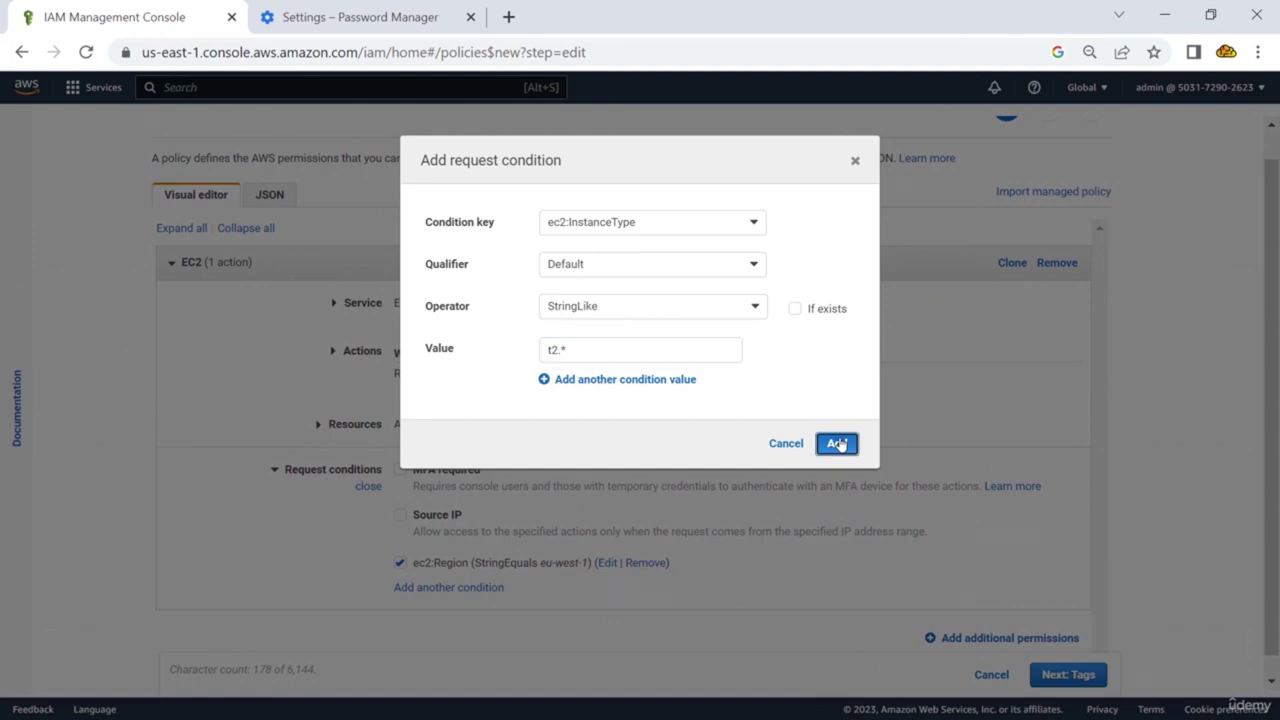
click(838, 445)
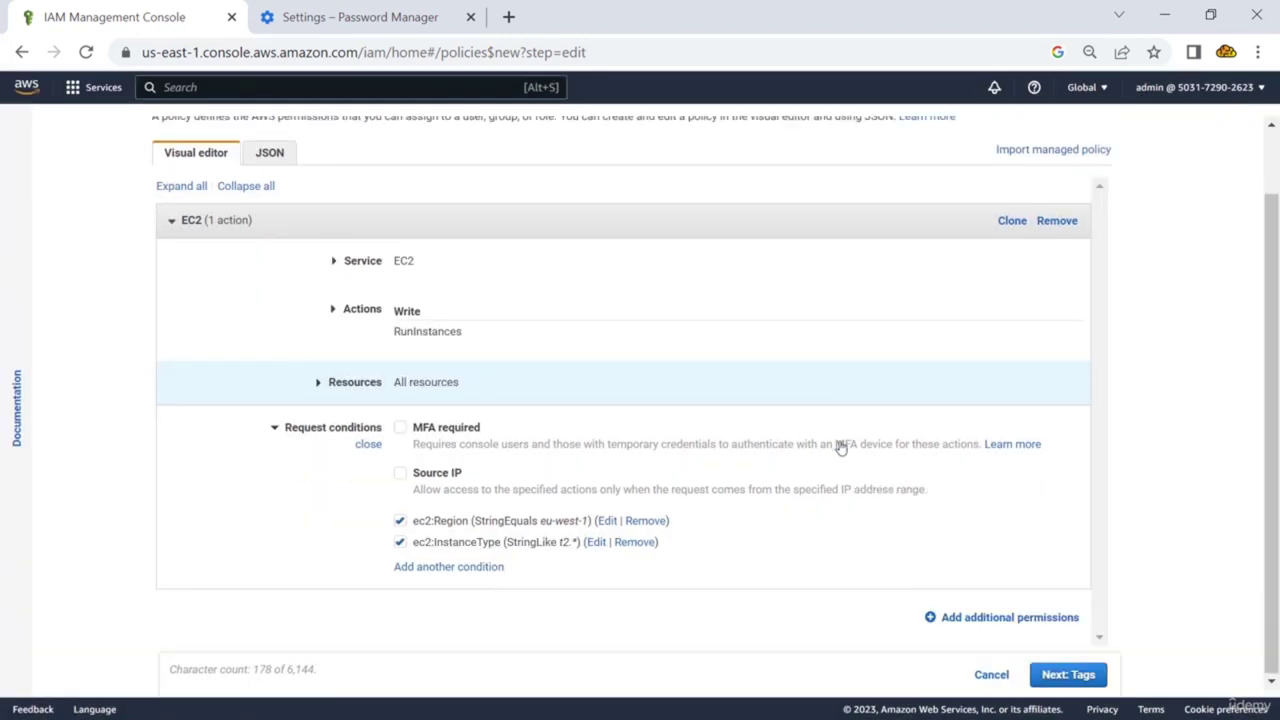
Name the new policy 00_T2_Only, create it, then copy its JSON document from the policy list.
click(1083, 674)
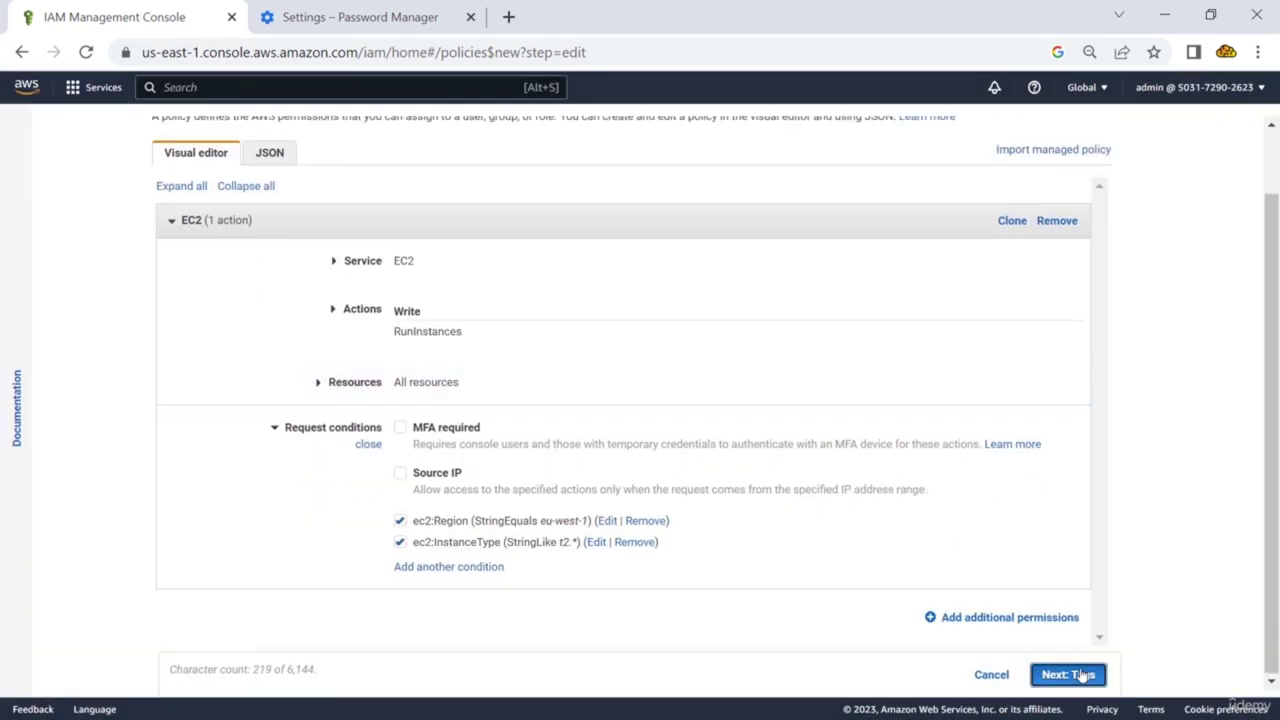
click(1086, 676)
click(440, 243)
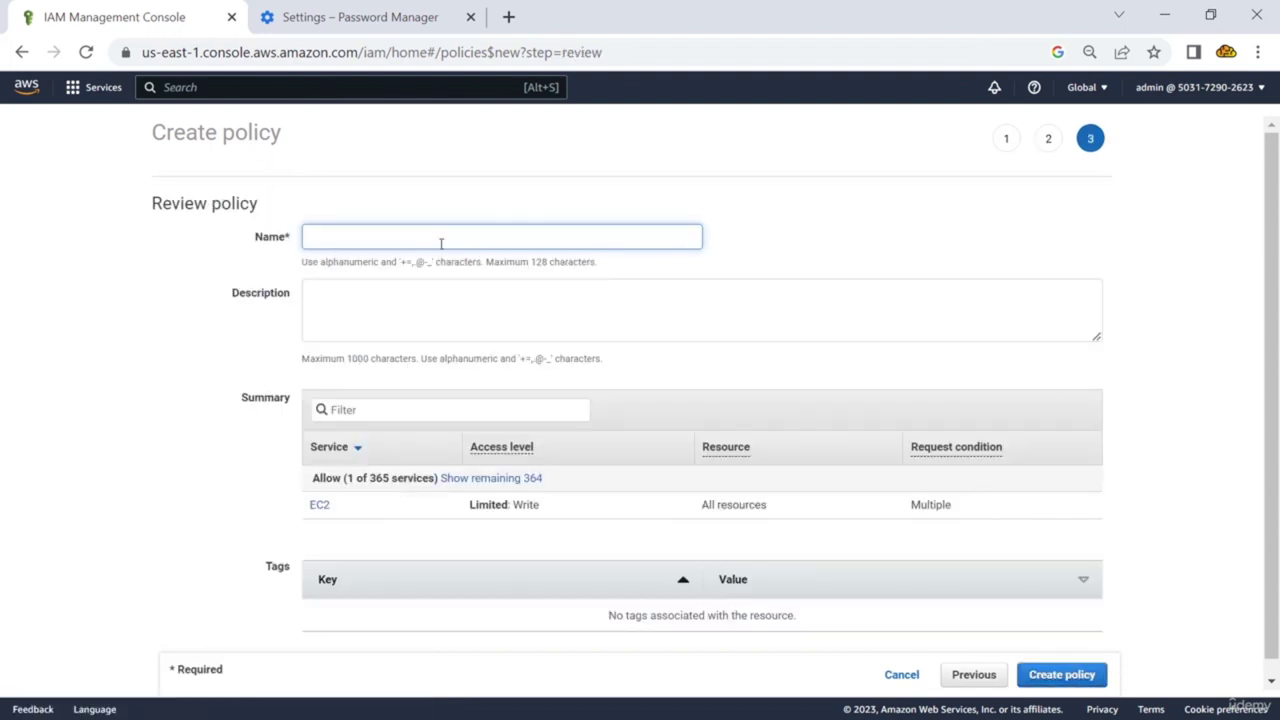
text(00_T2_)
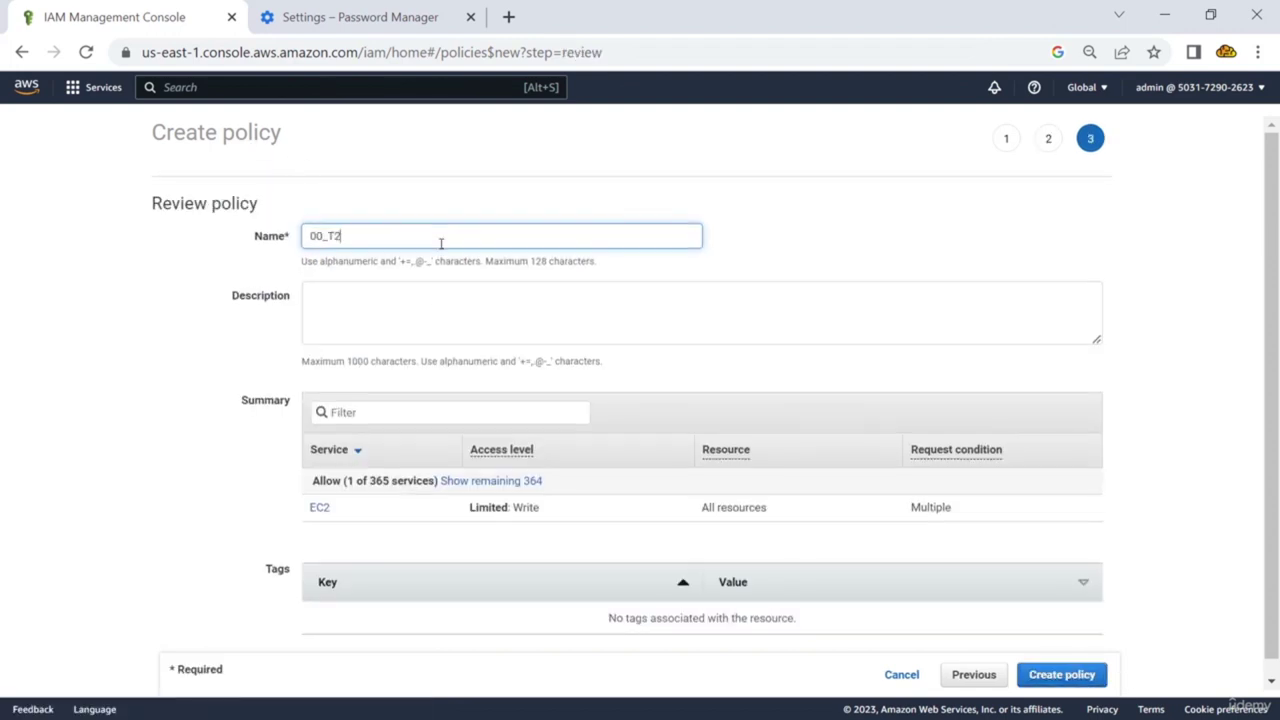
text(Only)
scroll(605, 362, down, 1)
click(1055, 680)
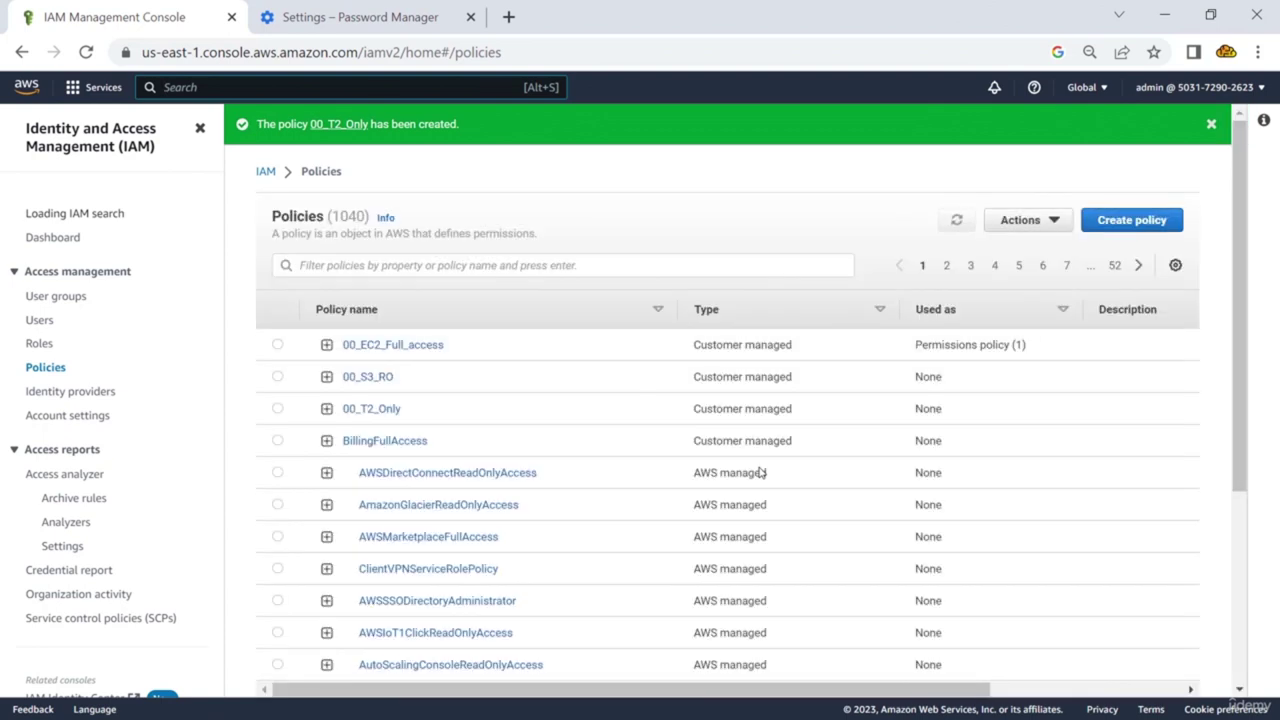
click(326, 409)
click(1076, 448)
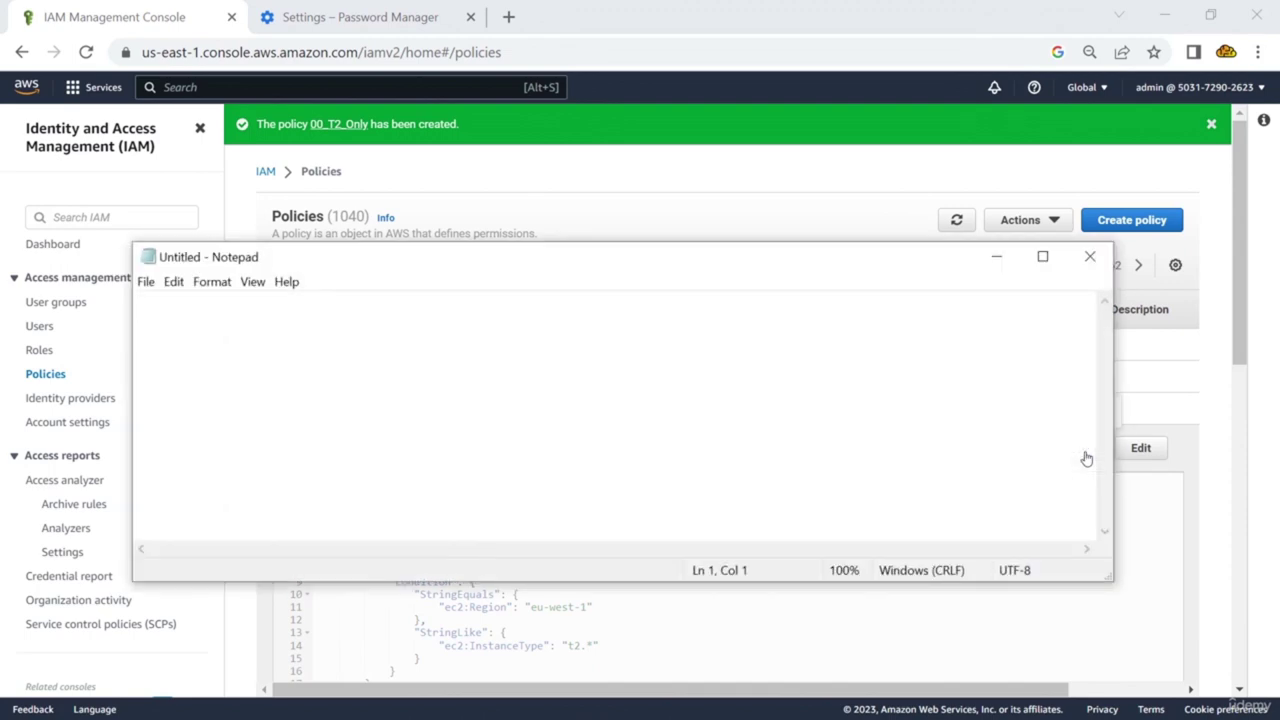
Paste the 00_T2_Only JSON into a maximized Notepad and highlight its Version, Sid, Allow, RunInstances and Resource lines.
key(ctrl+v)
double_click(766, 258)
scroll(449, 289, up, 8)
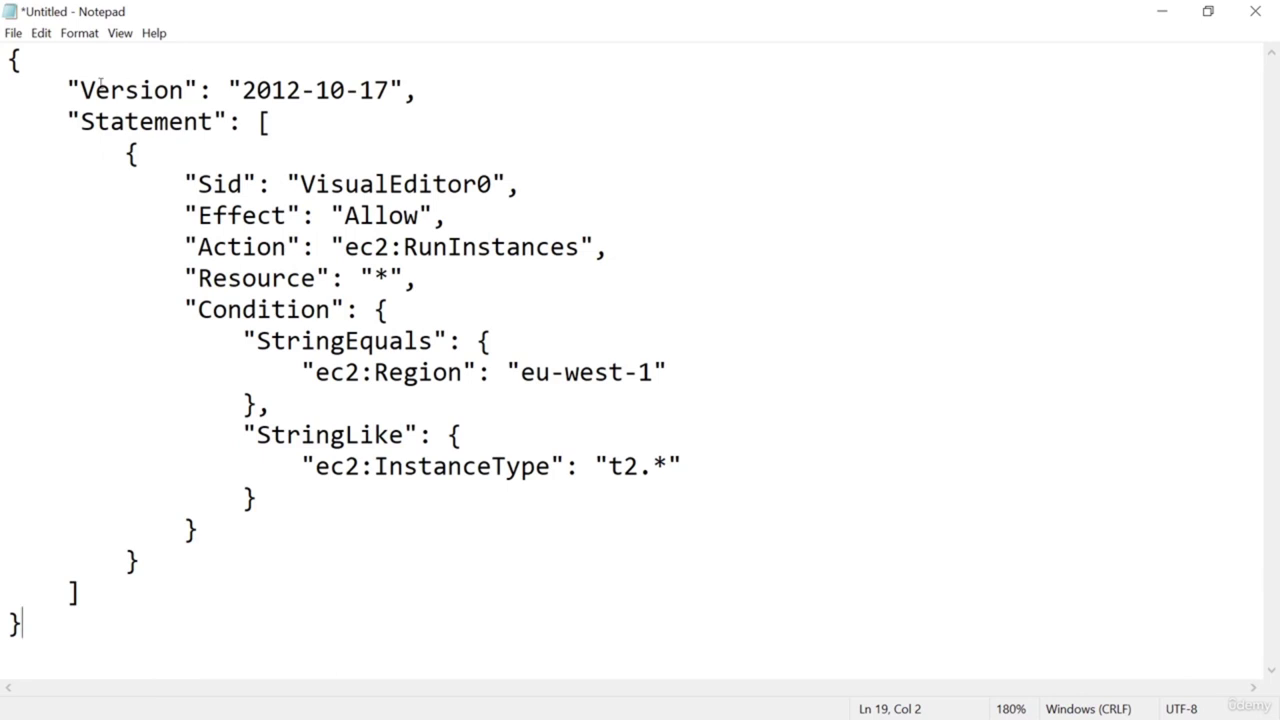
drag(34, 89, 374, 89)
drag(183, 183, 528, 182)
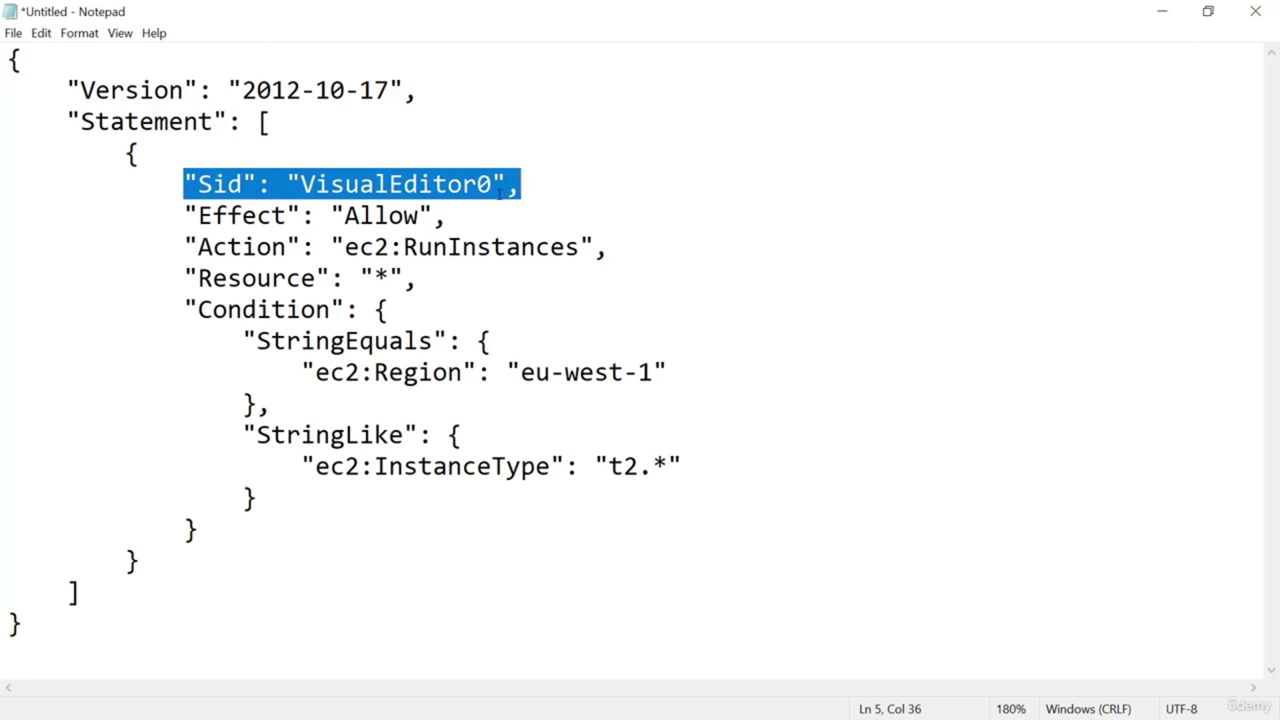
double_click(375, 216)
drag(345, 247, 580, 247)
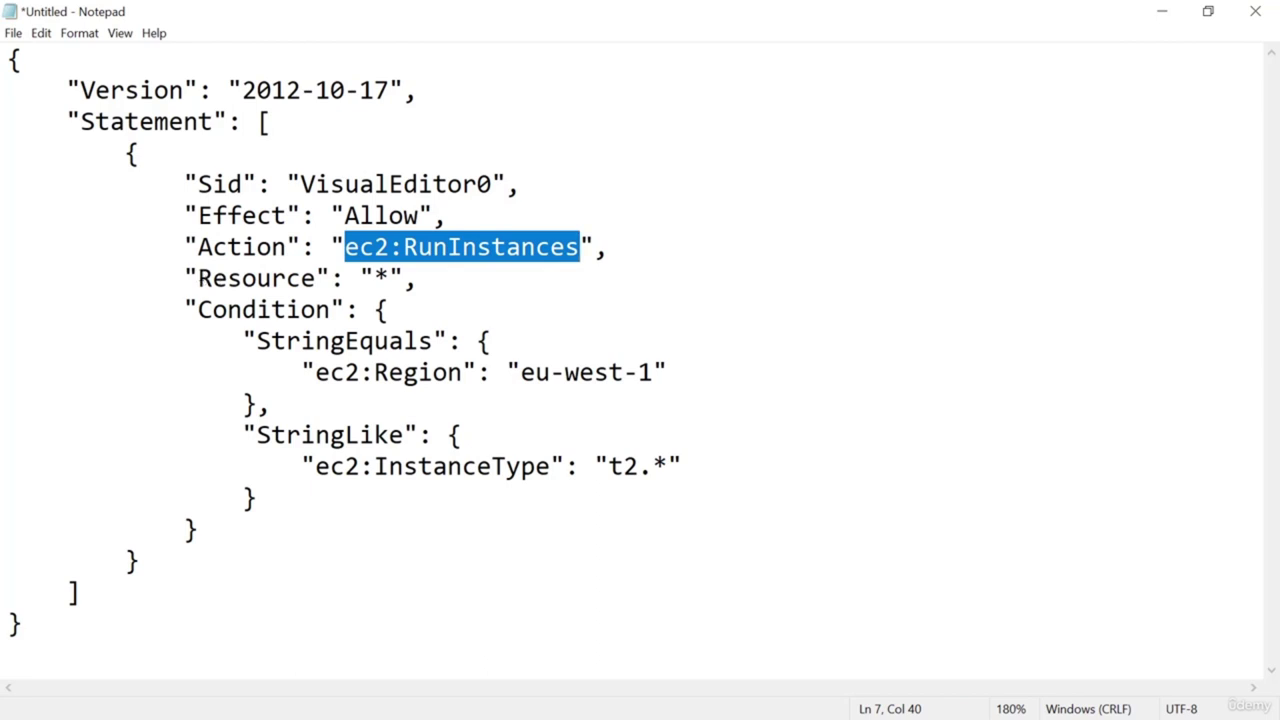
click(200, 279)
key(shift+End)
Highlight the Condition block's eu-west-1 region and t2.* instance type, then revisit RunInstances and Allow.
drag(186, 310, 672, 497)
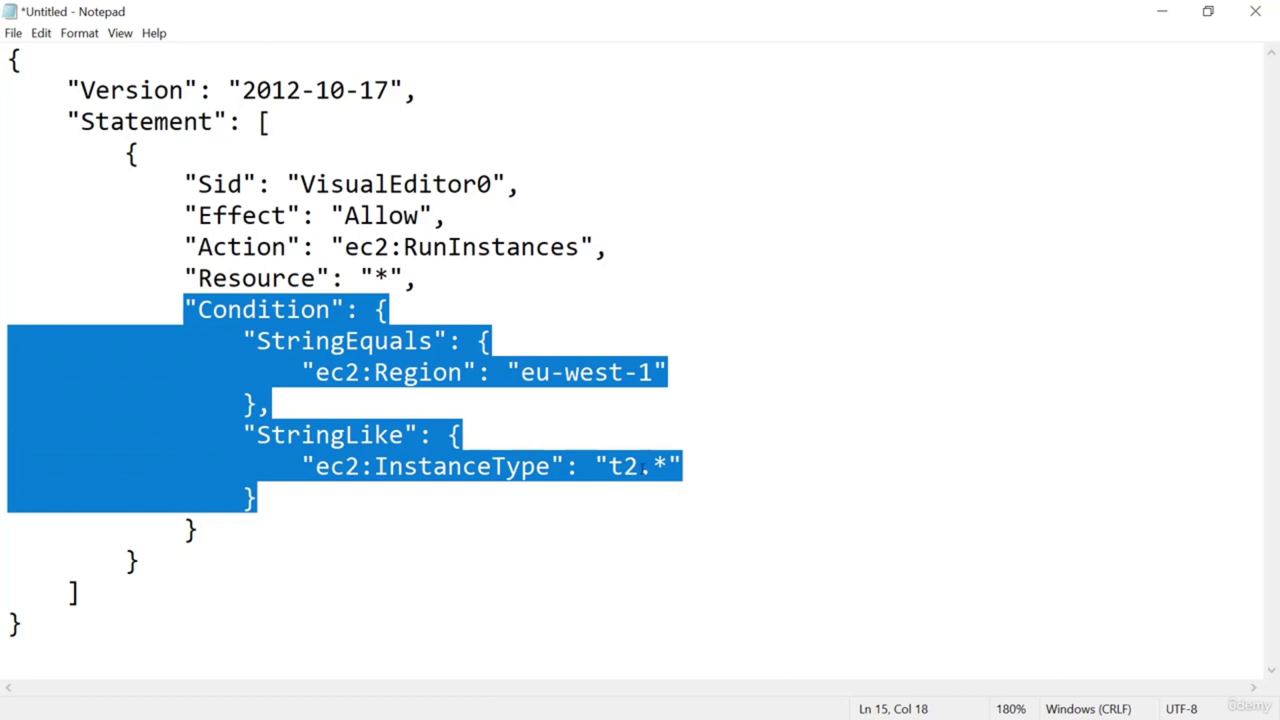
click(450, 372)
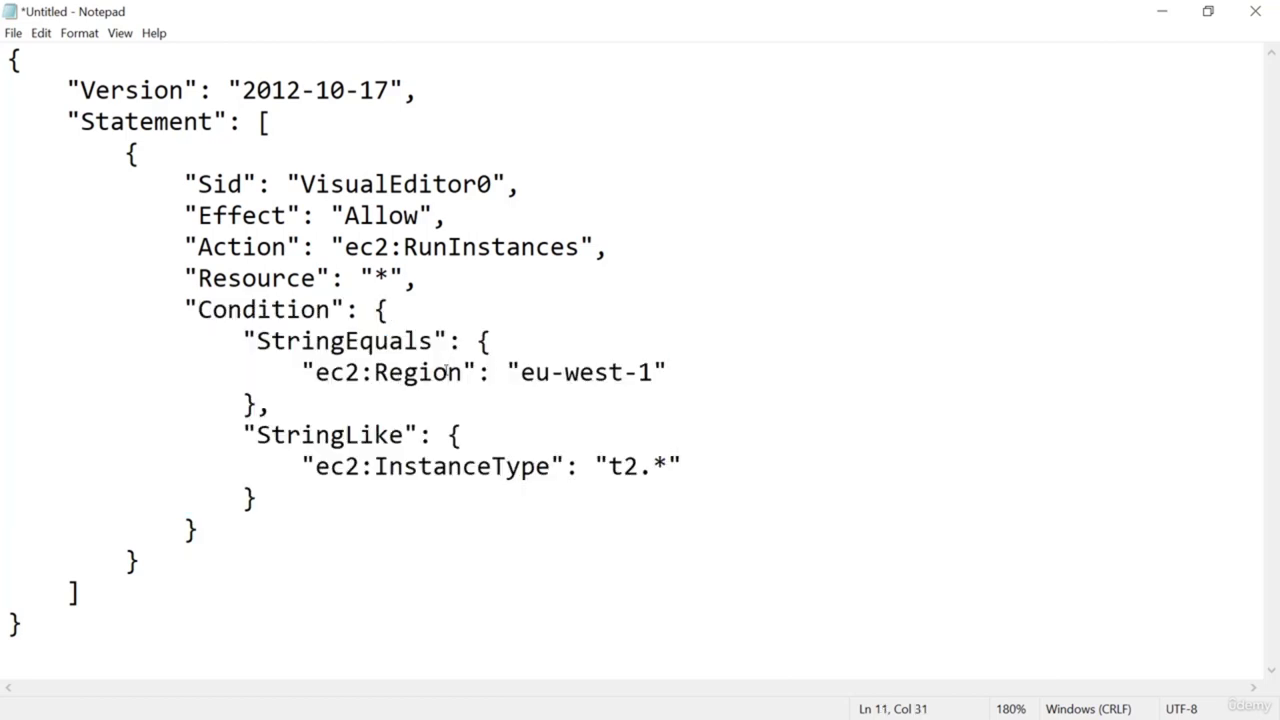
drag(520, 372, 653, 372)
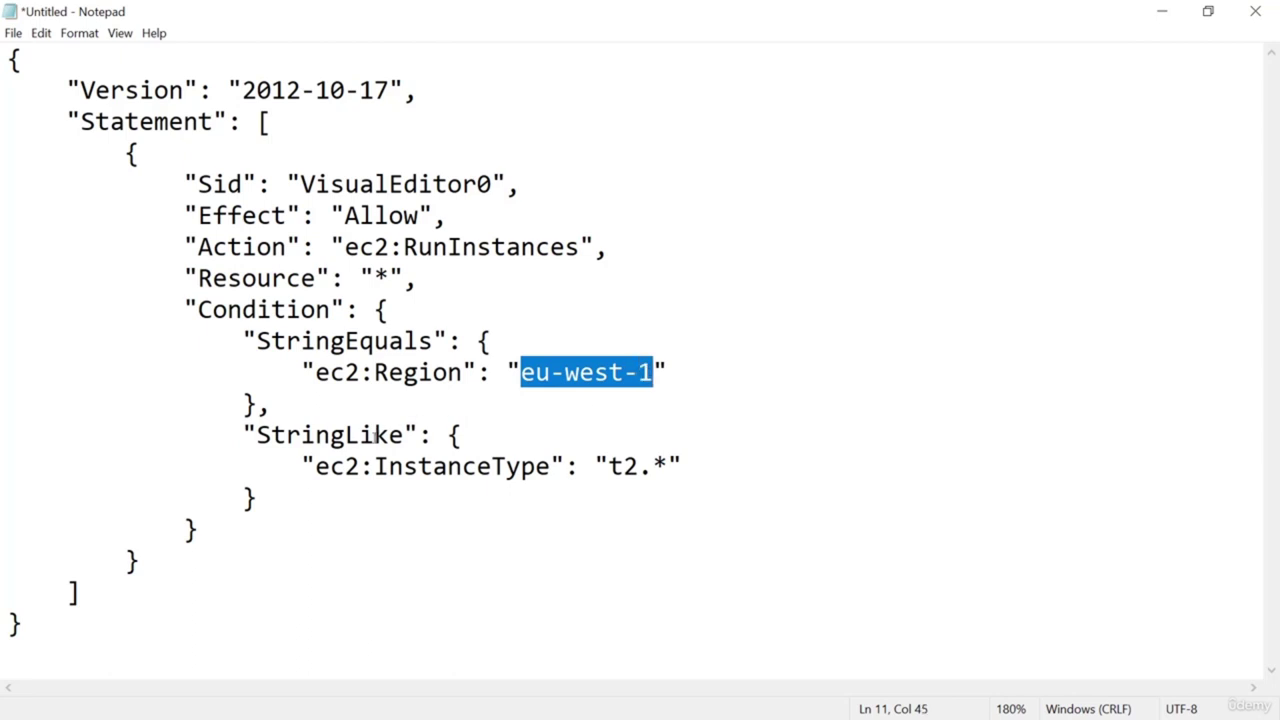
drag(330, 466, 666, 466)
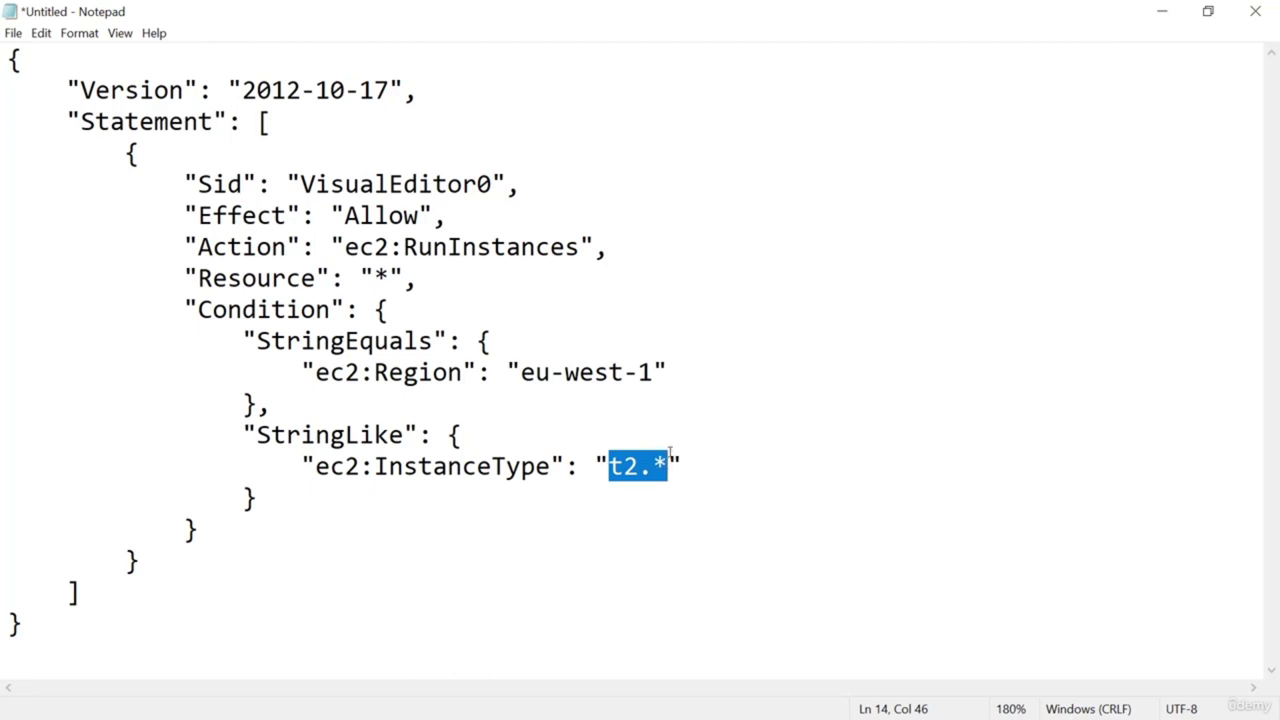
drag(653, 372, 521, 372)
drag(404, 247, 578, 247)
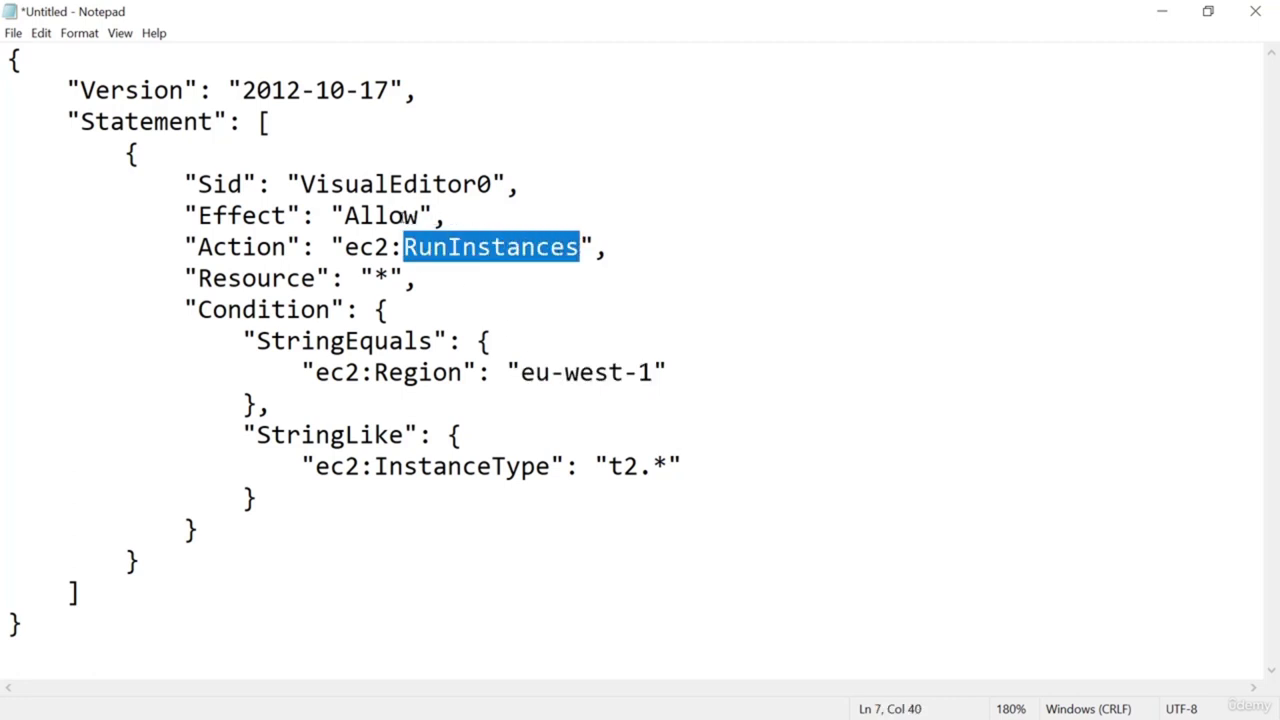
drag(331, 216, 446, 216)
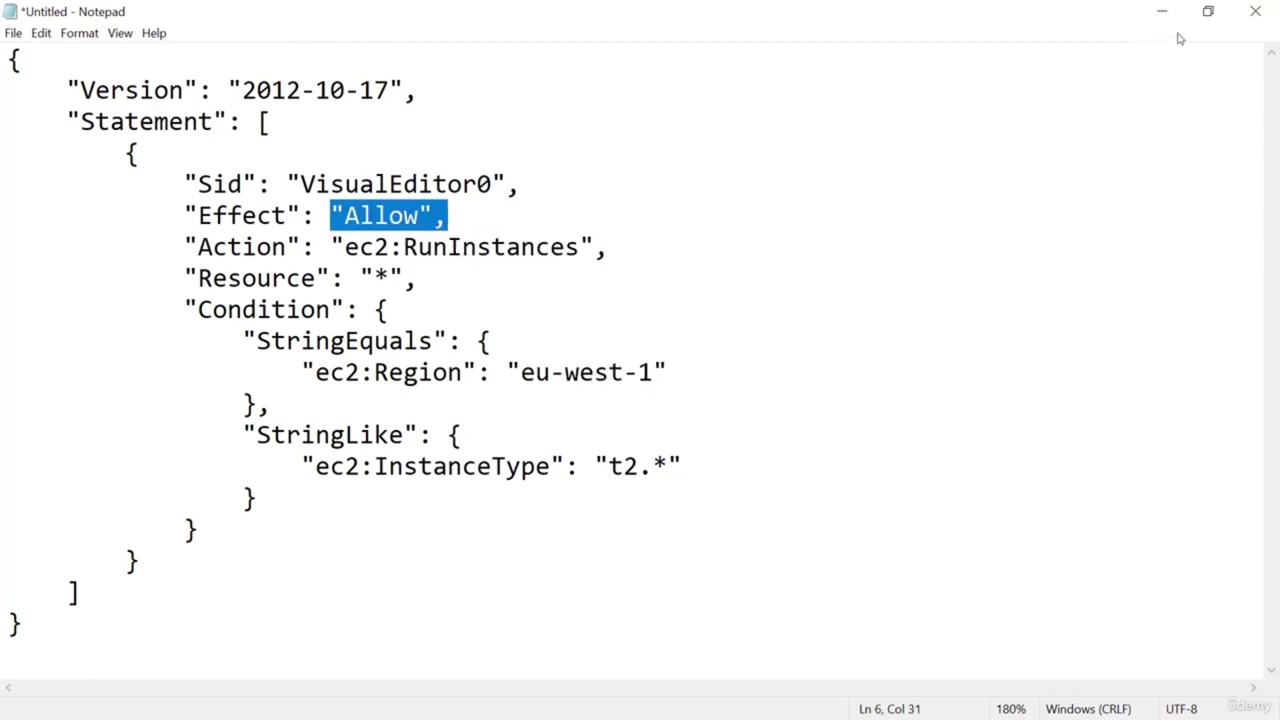
Close Notepad and discard the pasted JSON without saving.
click(1263, 10)
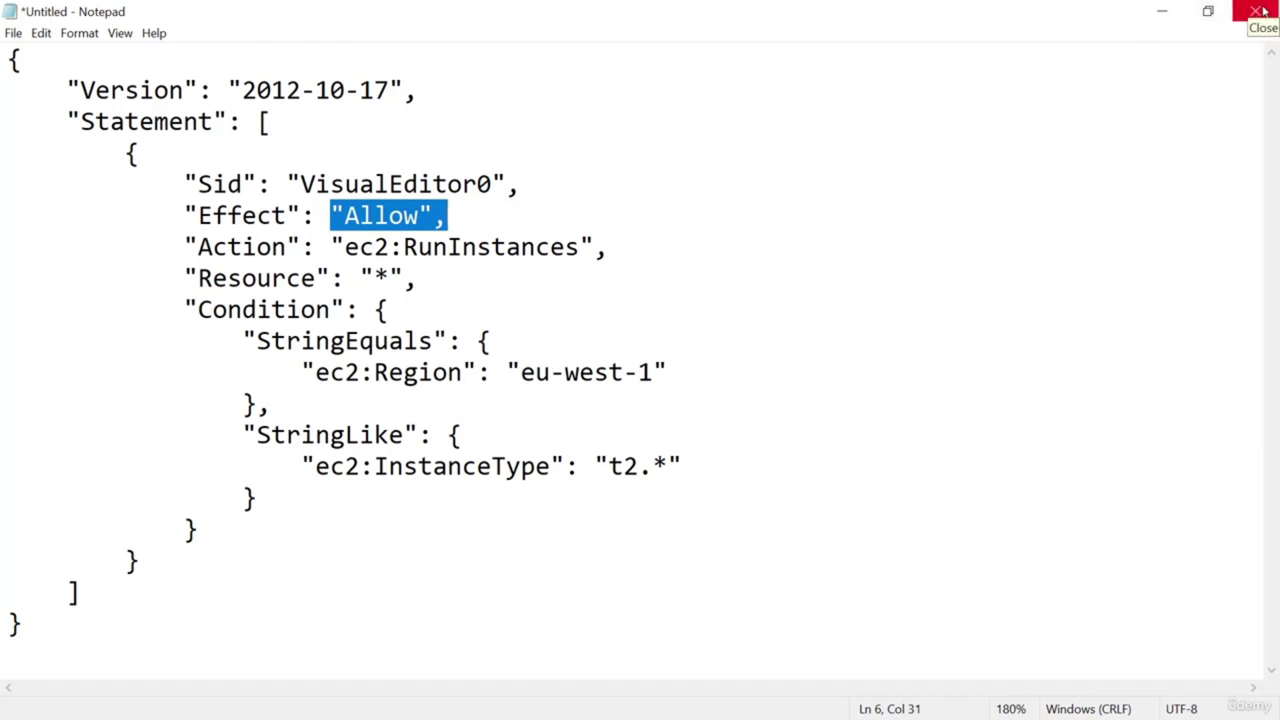
click(1263, 10)
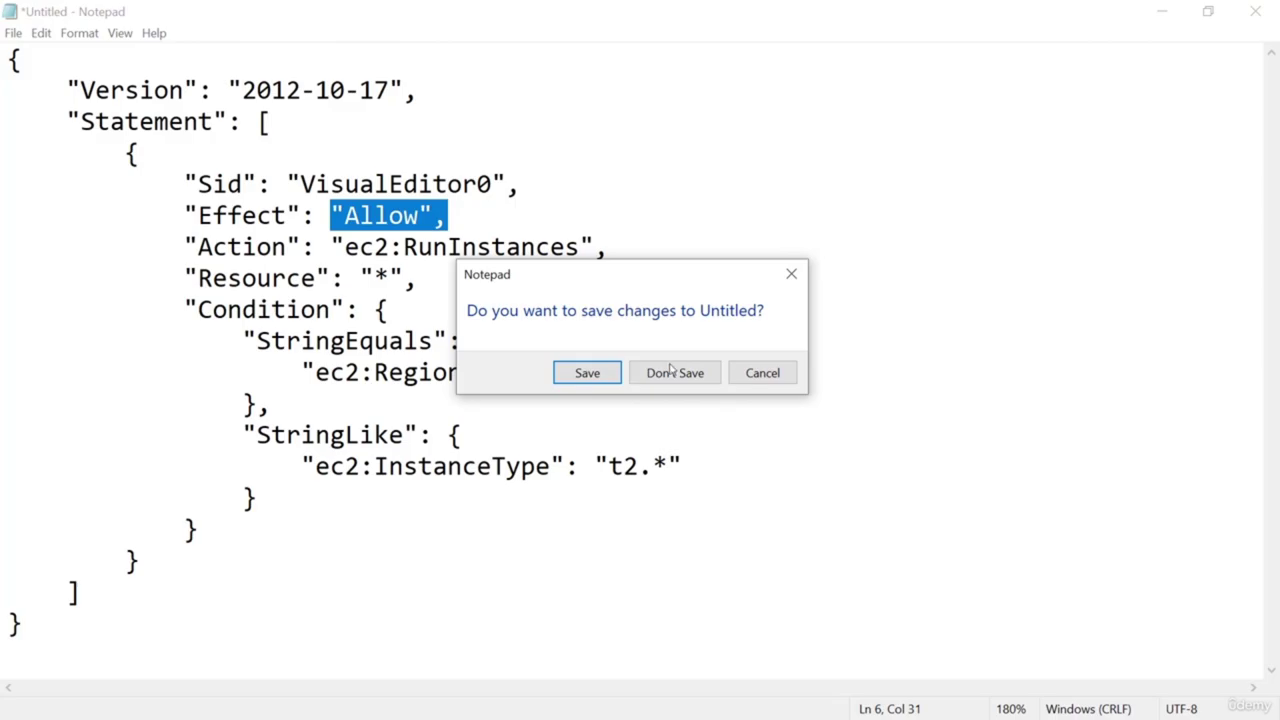
click(673, 372)
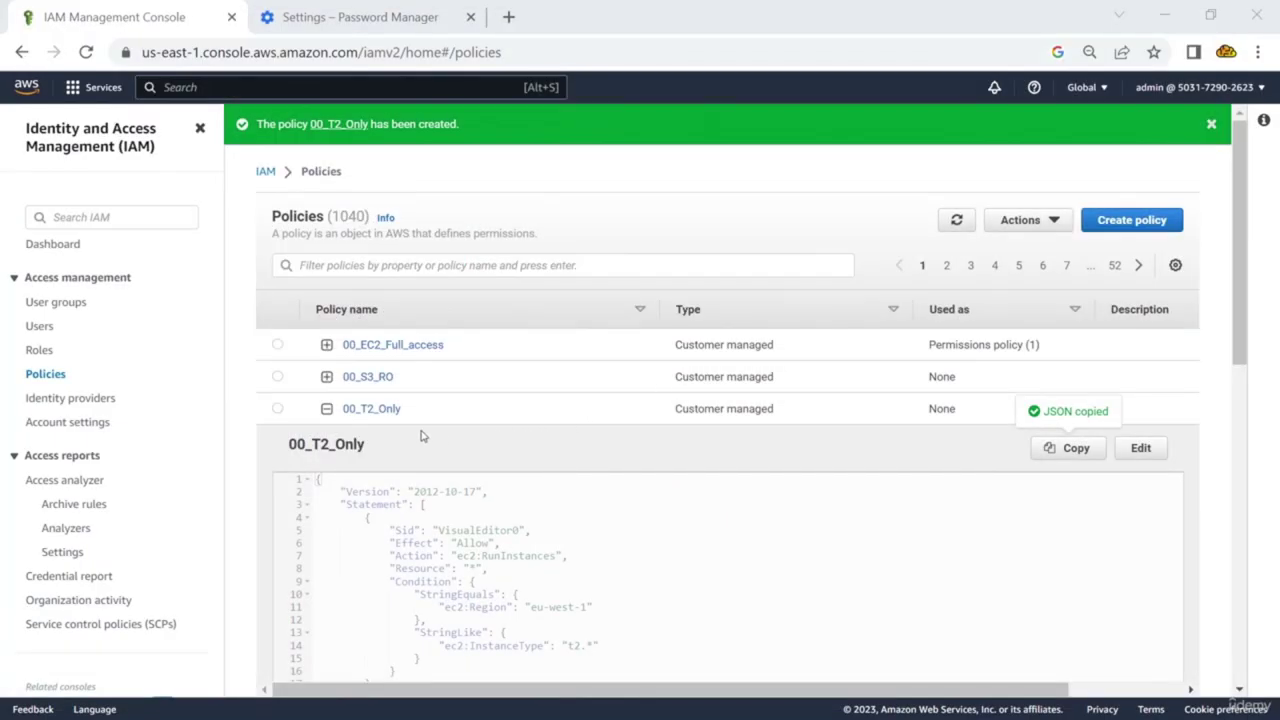
Go to the QA user group's permissions and choose to attach existing policies.
click(81, 308)
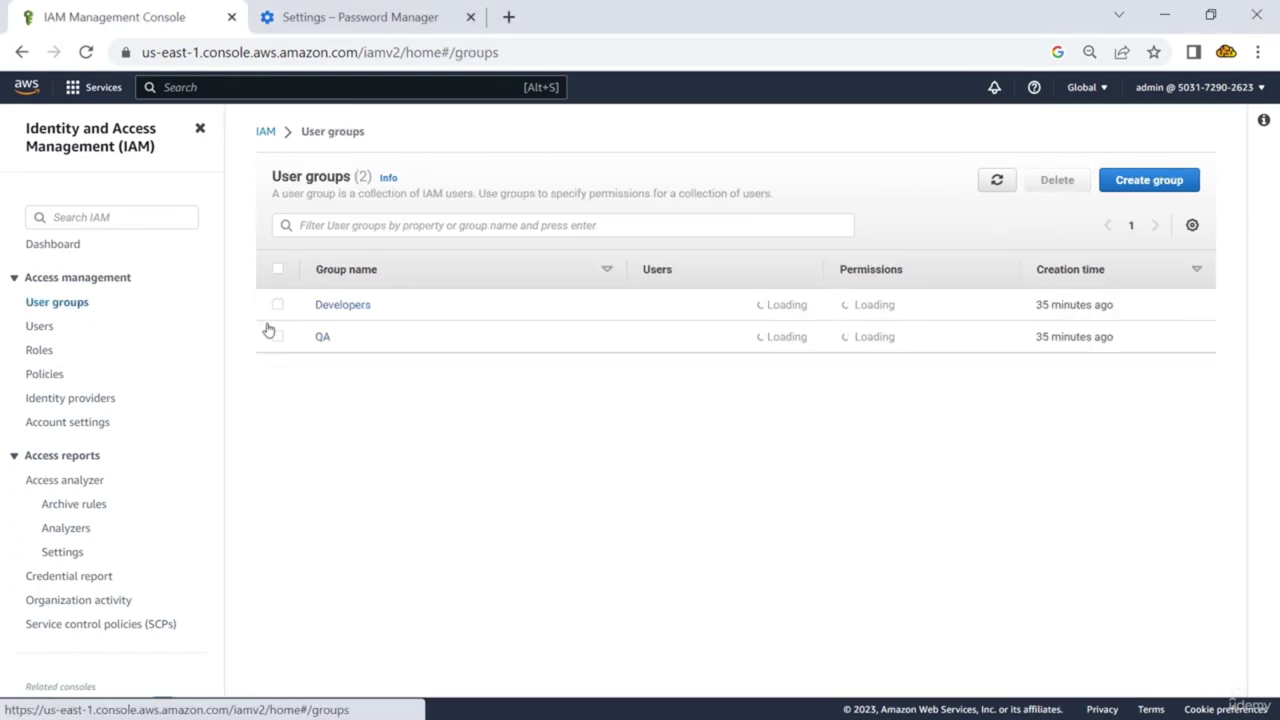
click(323, 339)
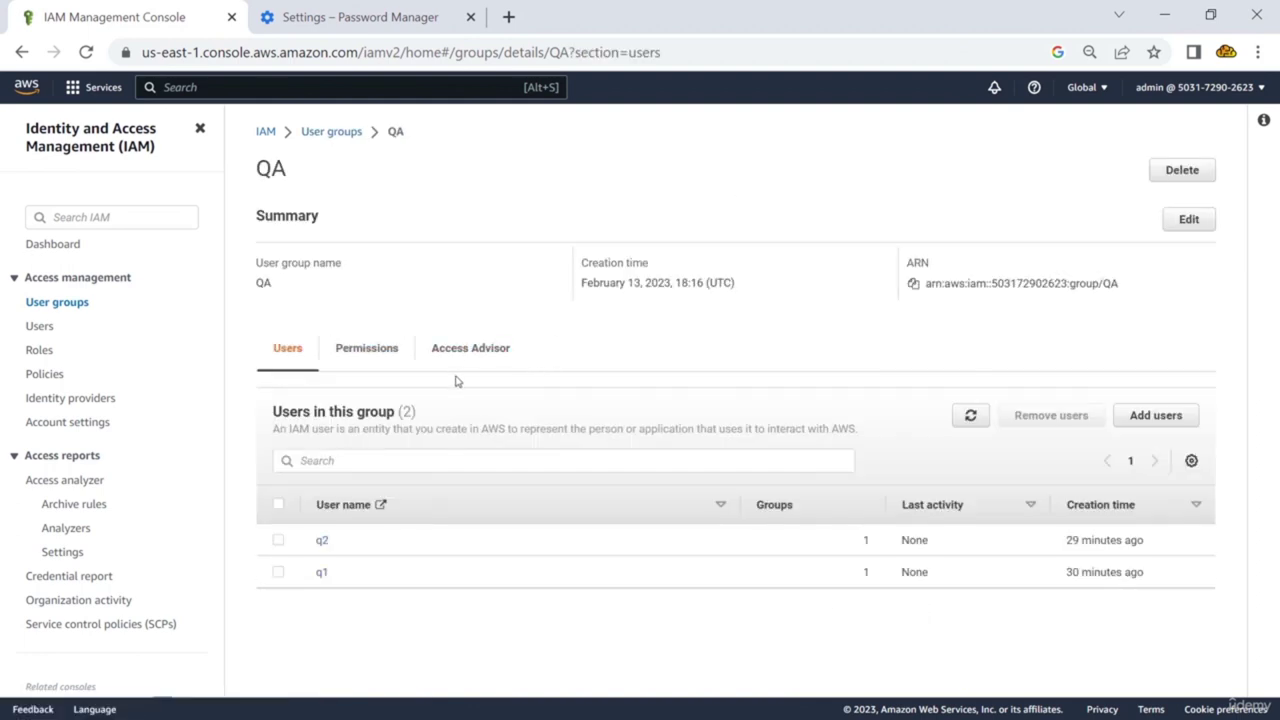
click(369, 357)
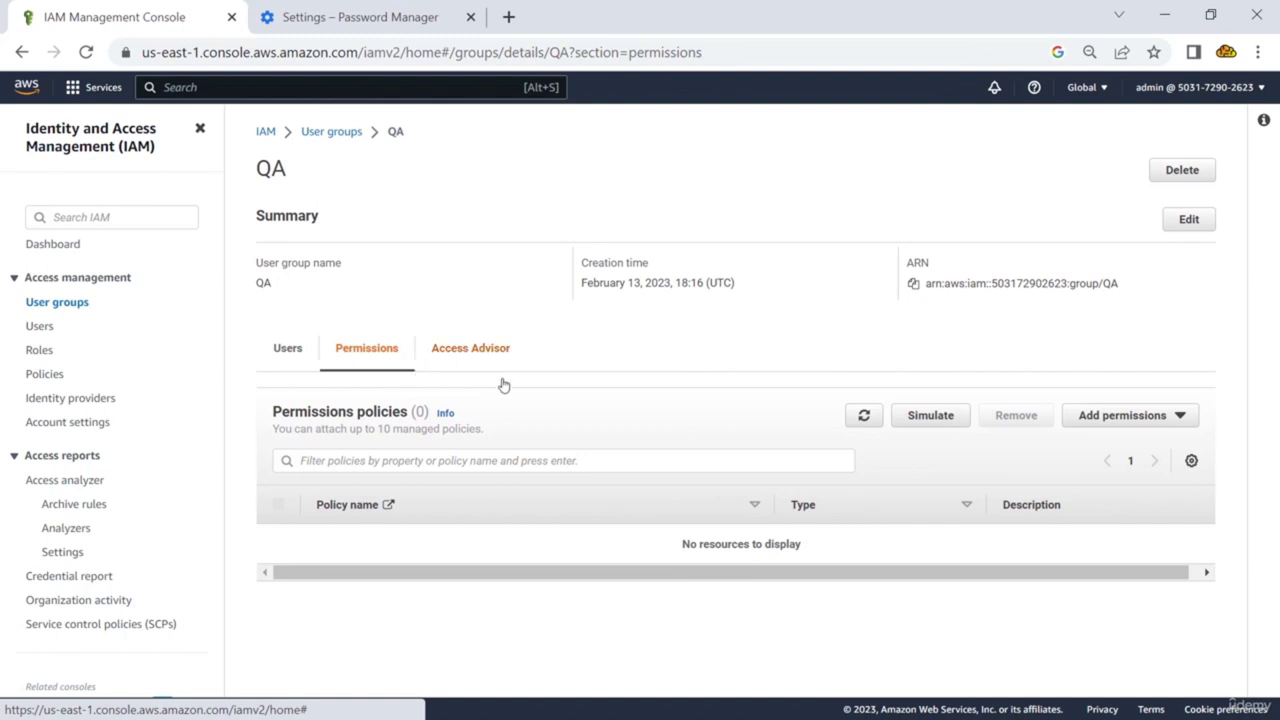
click(1097, 415)
click(1104, 445)
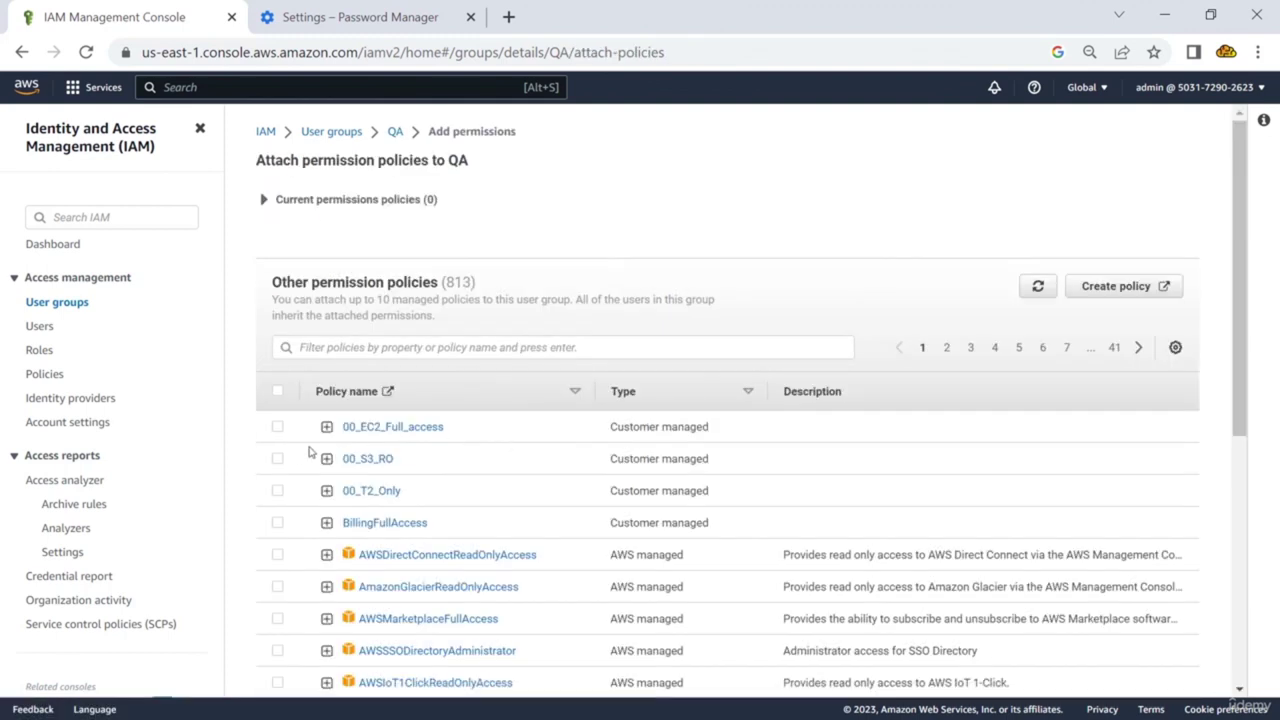
Attach 00_S3_RO and 00_T2_Only to QA, then advance the slideshow to the Permission slide.
click(278, 459)
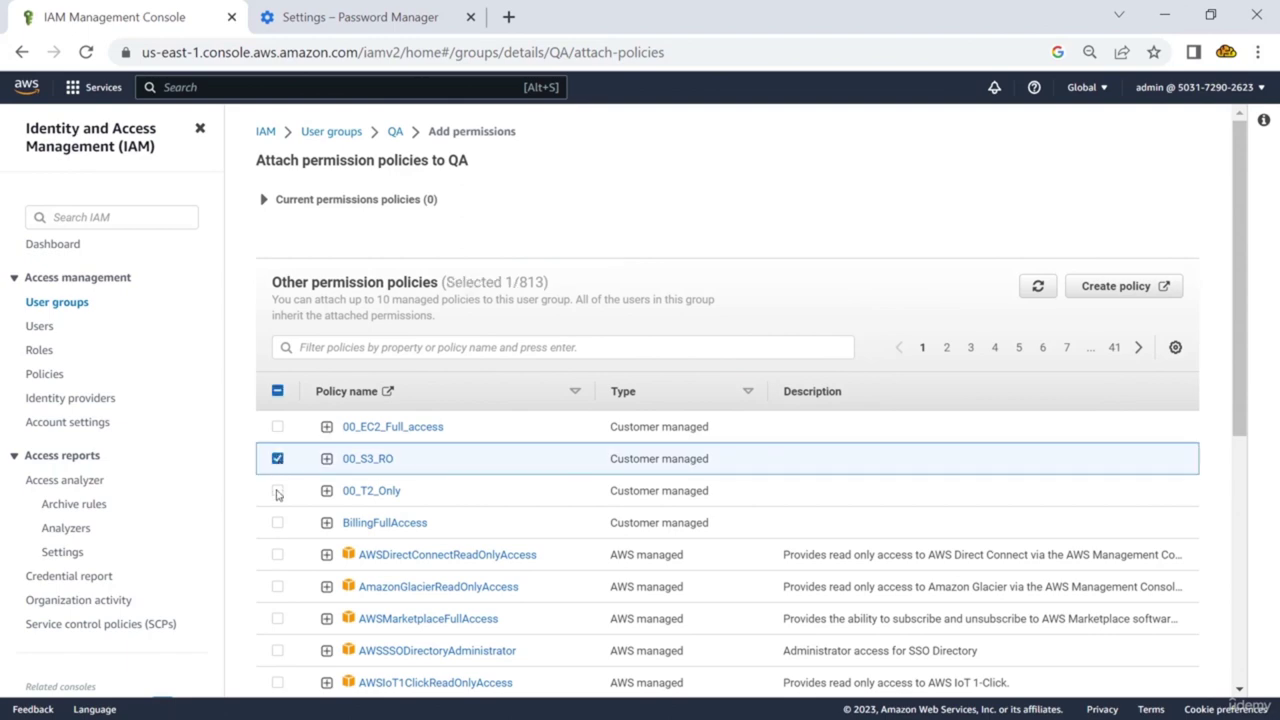
click(278, 491)
scroll(1074, 631, down, 5)
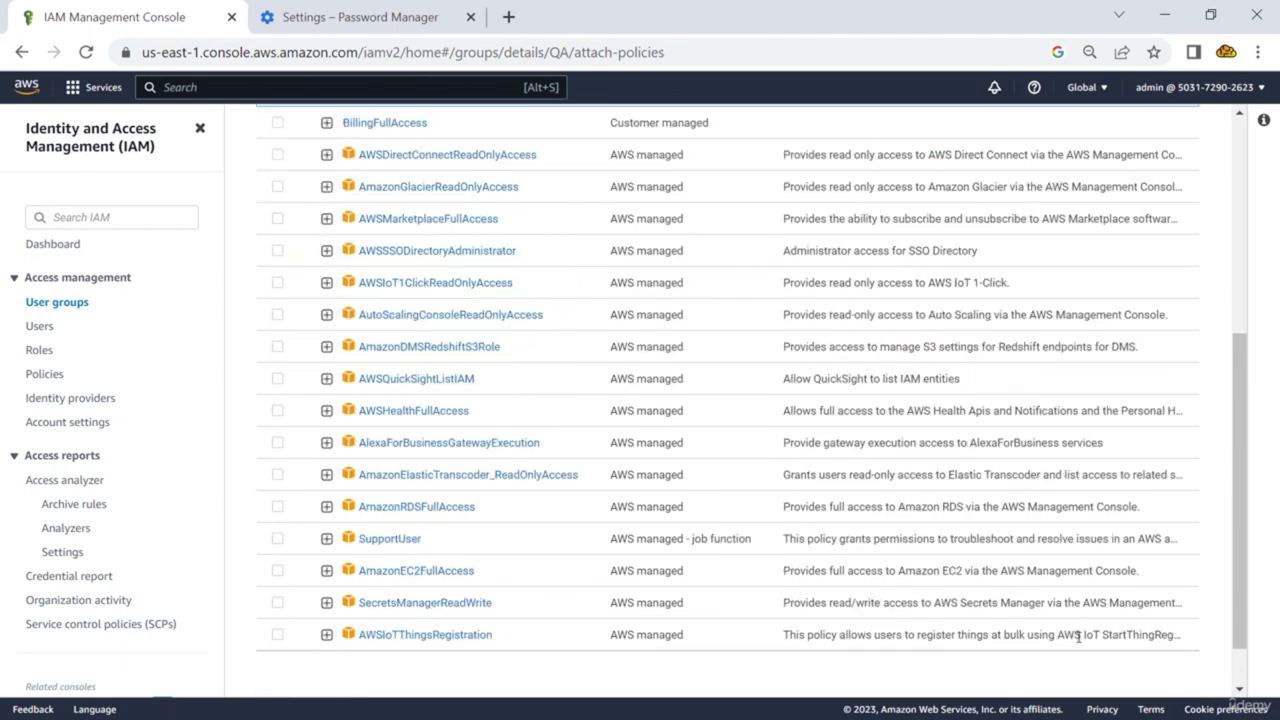
click(1108, 658)
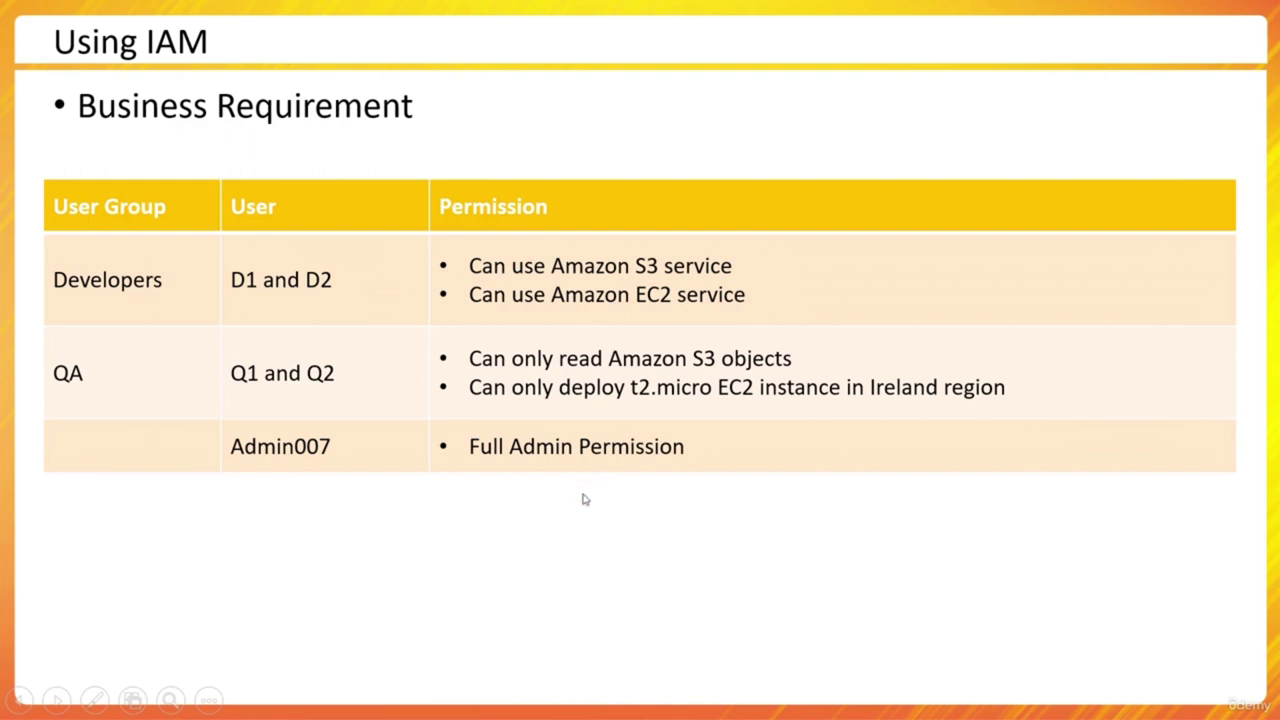
click(547, 536)
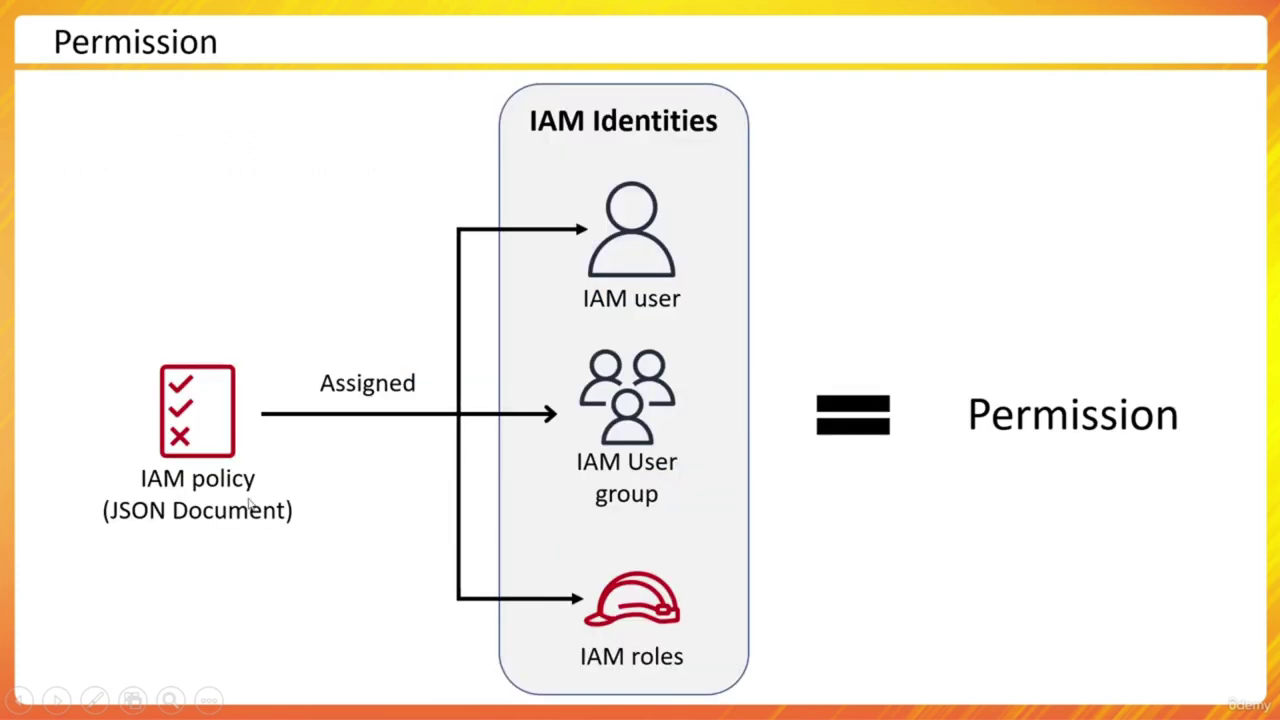
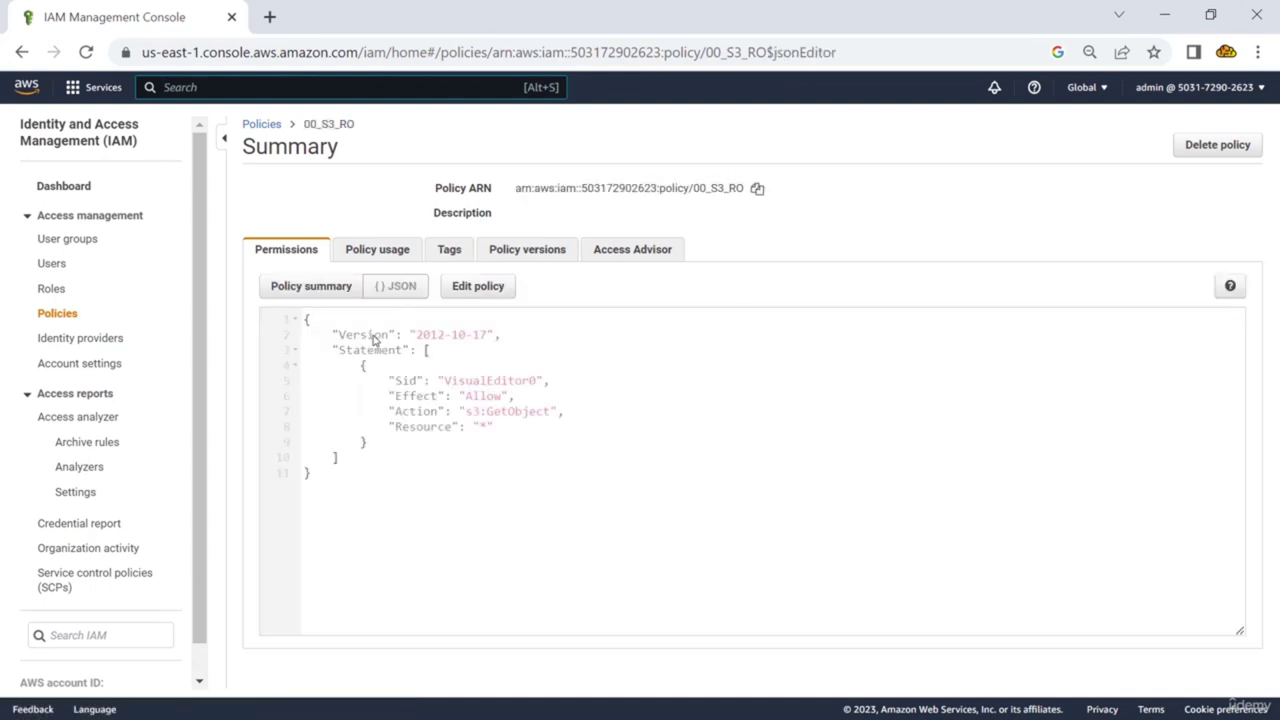
Show which entities use the 00_S3_RO policy; it is attached to the QA group.
click(406, 259)
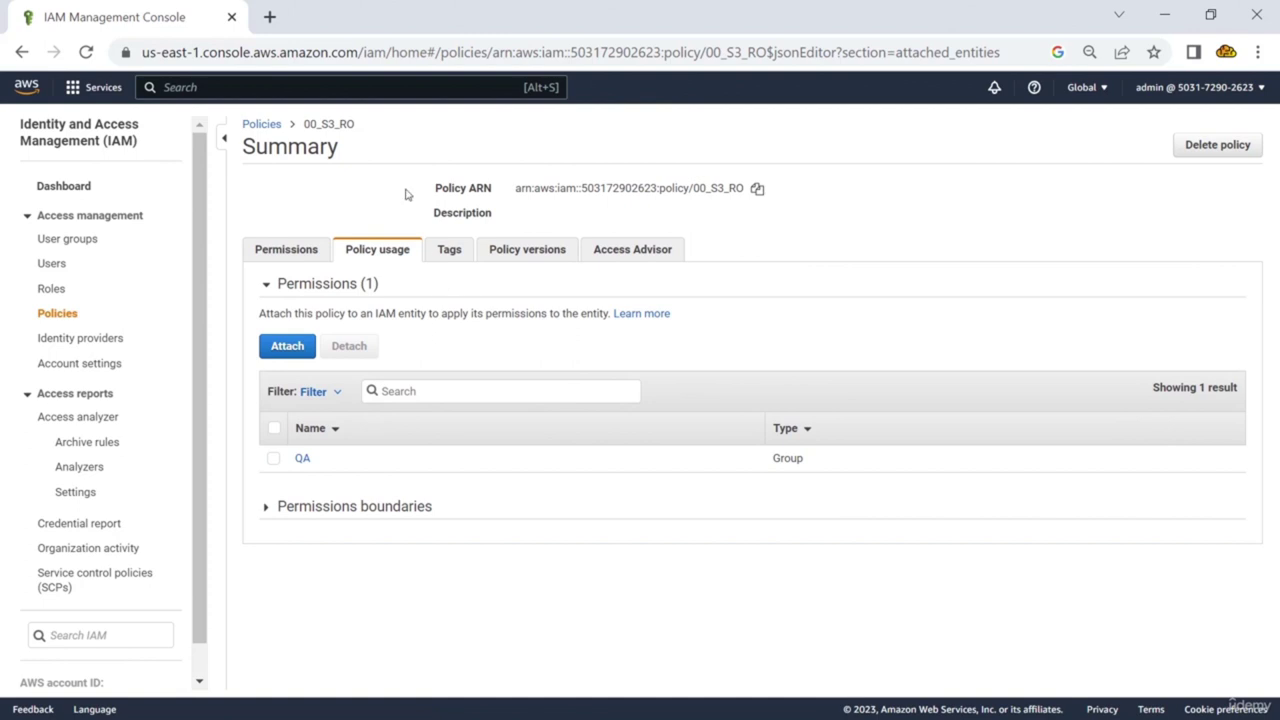
Go back to the full list of IAM policies.
click(261, 125)
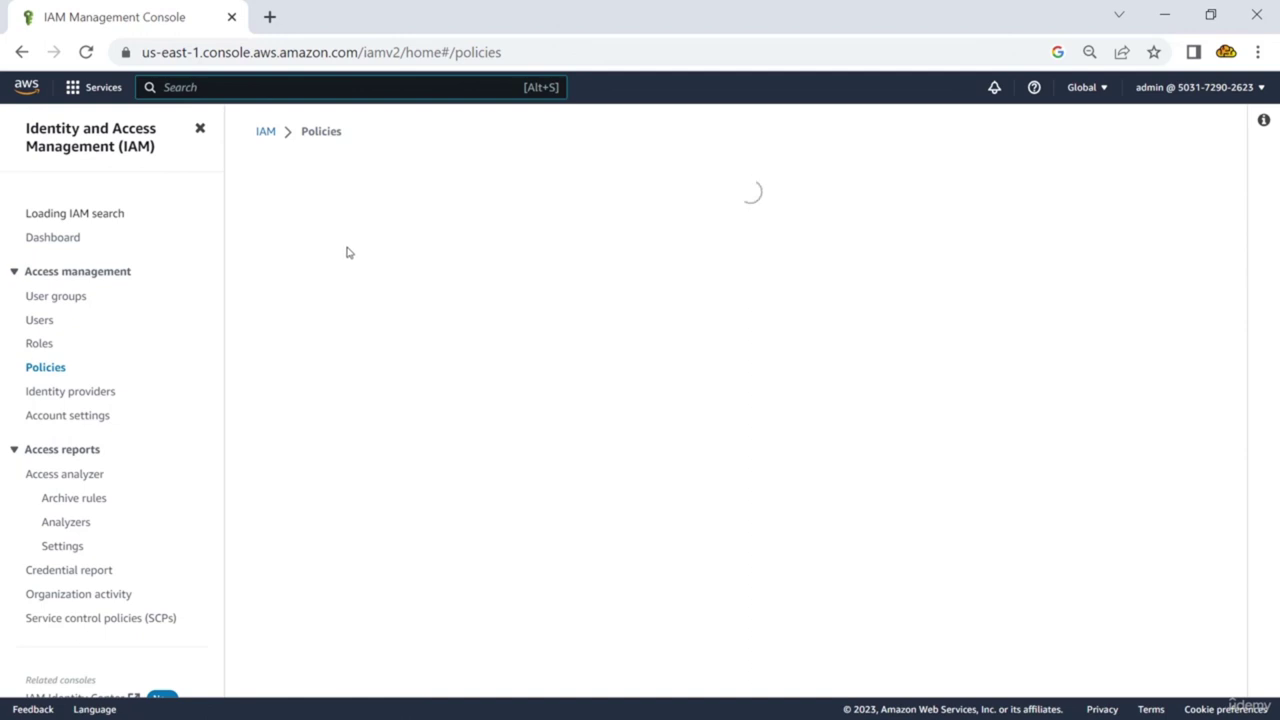
Filter policies by 'ad', then remove the filter that matched nothing.
click(369, 224)
text(adminstrator)
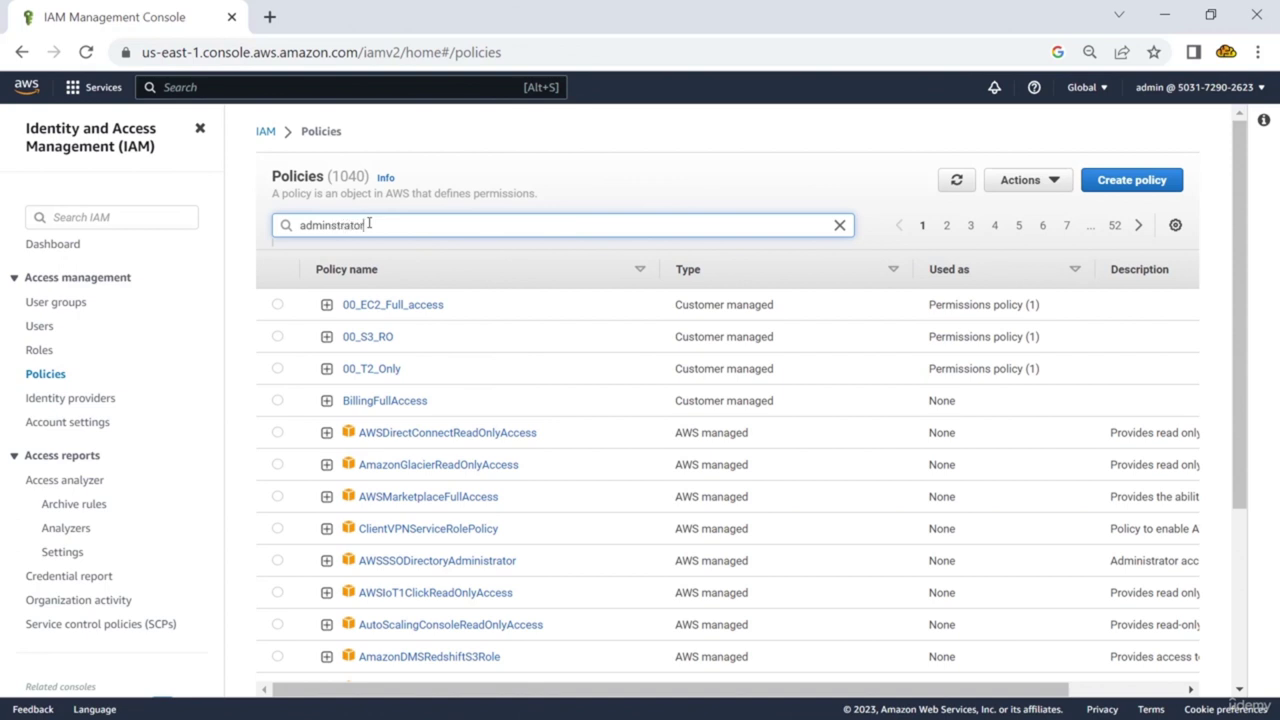
key(Return)
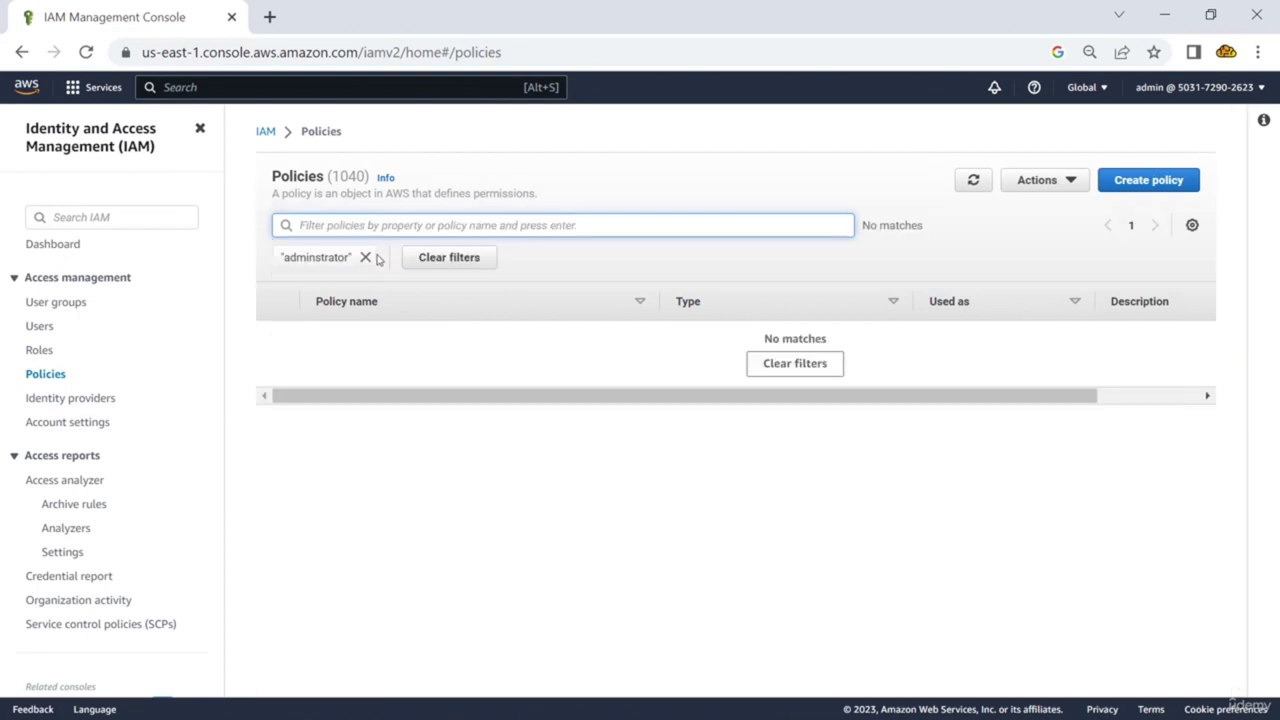
click(365, 258)
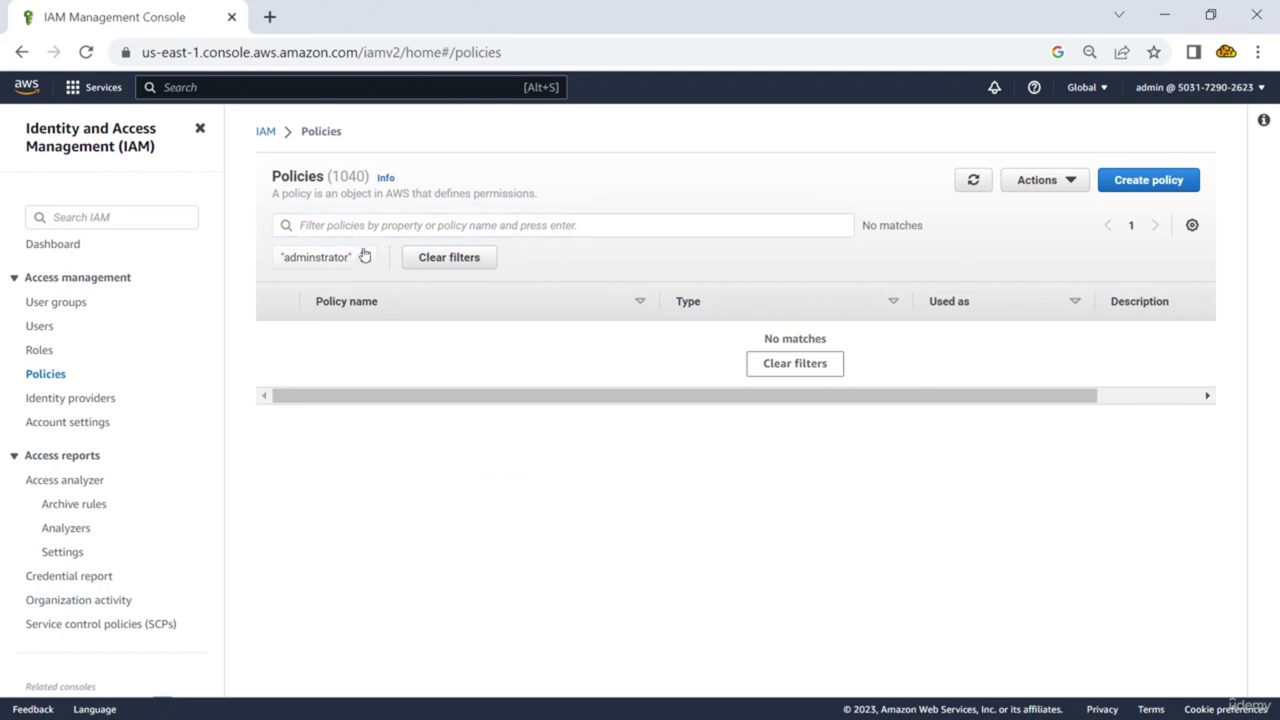
Filter policies by 'admi' and open the AdministratorAccess policy.
click(367, 224)
text(admi)
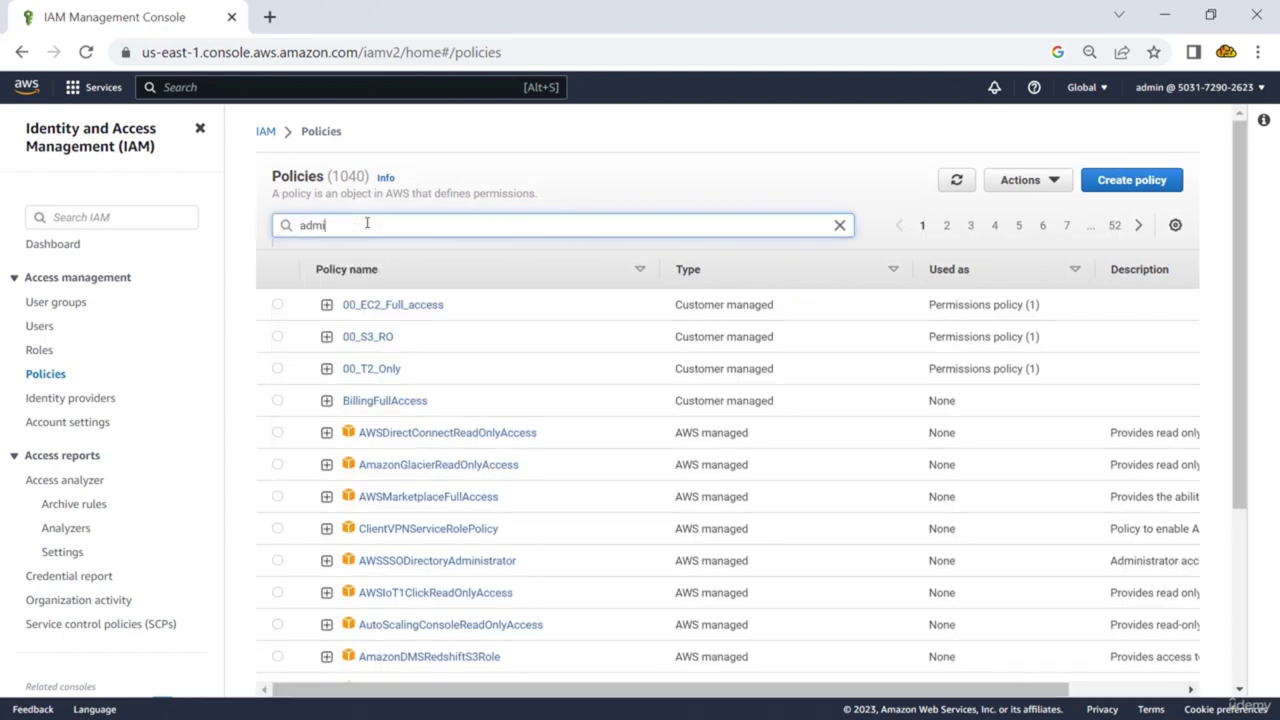
key(Return)
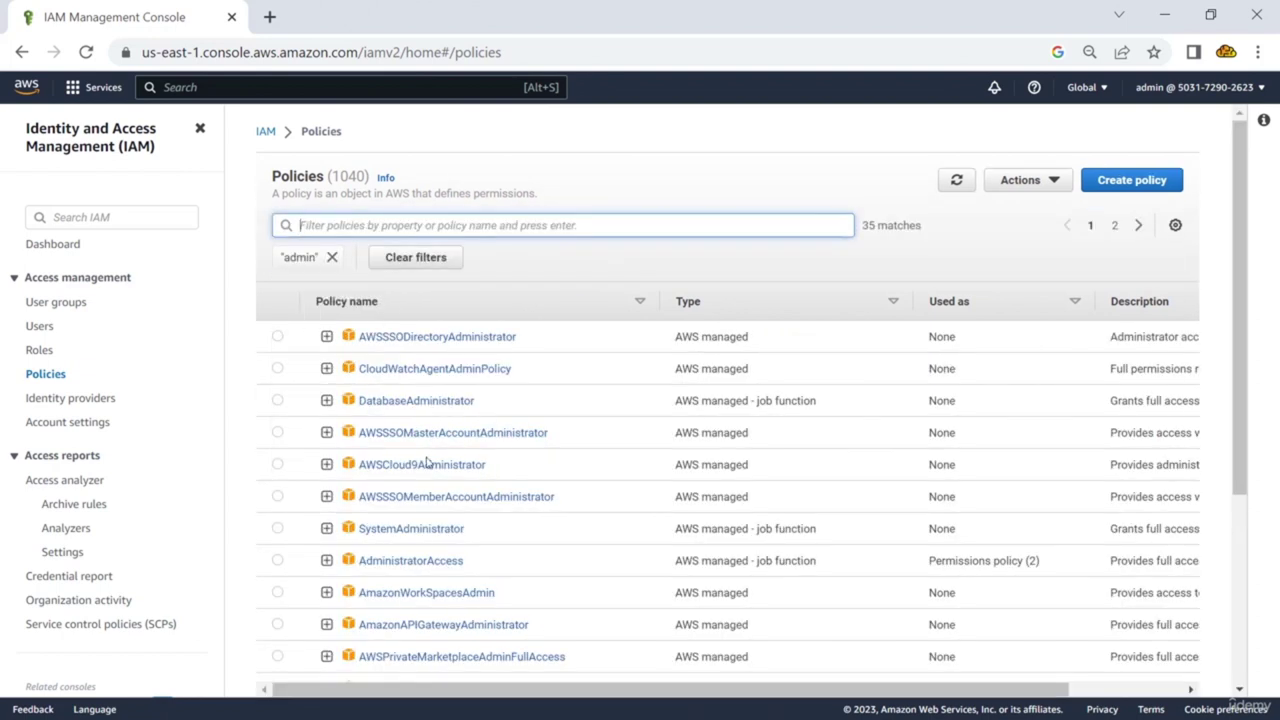
scroll(399, 440, down, 1)
click(403, 465)
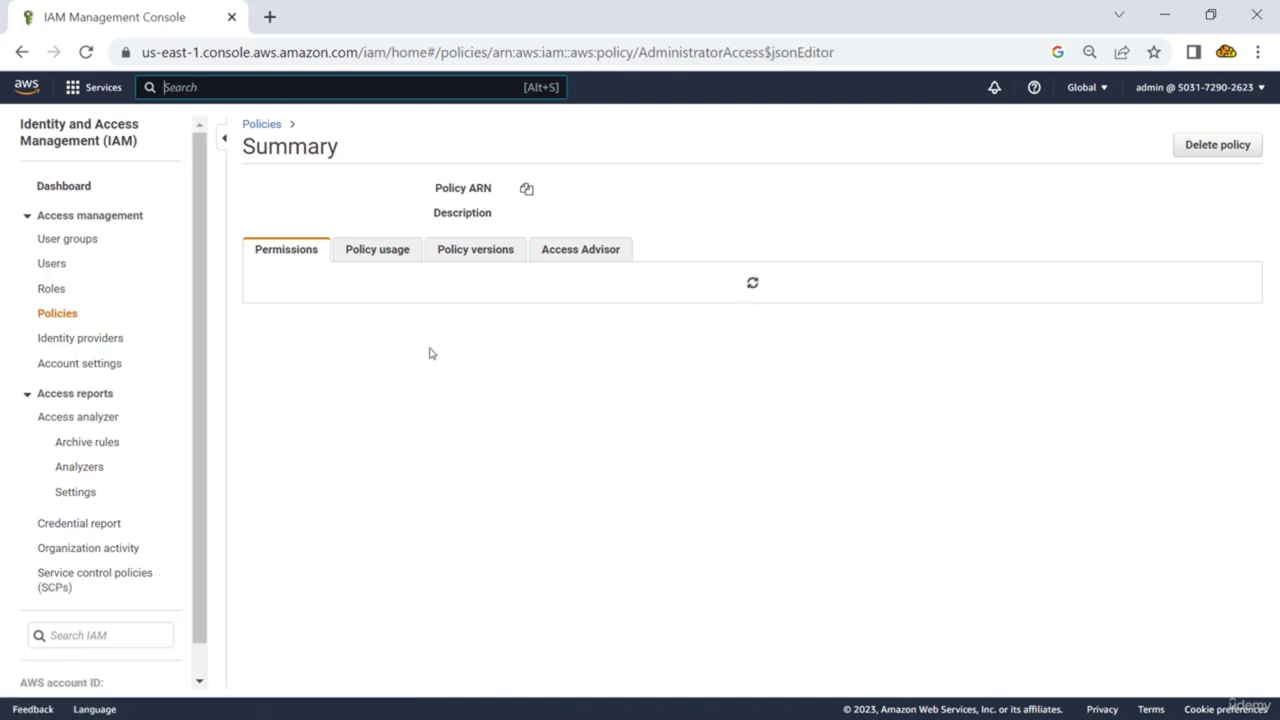
Confirm AdministratorAccess is attached to two users, then list the 7 IAM users.
click(372, 253)
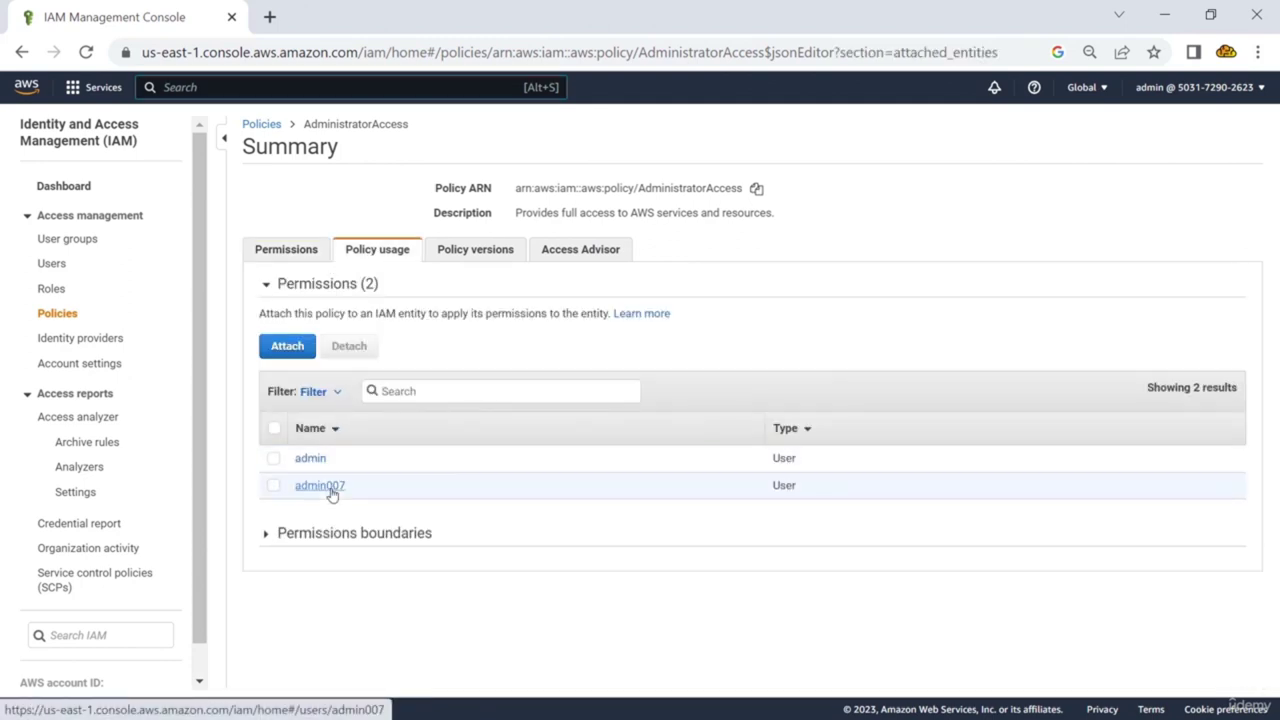
click(62, 268)
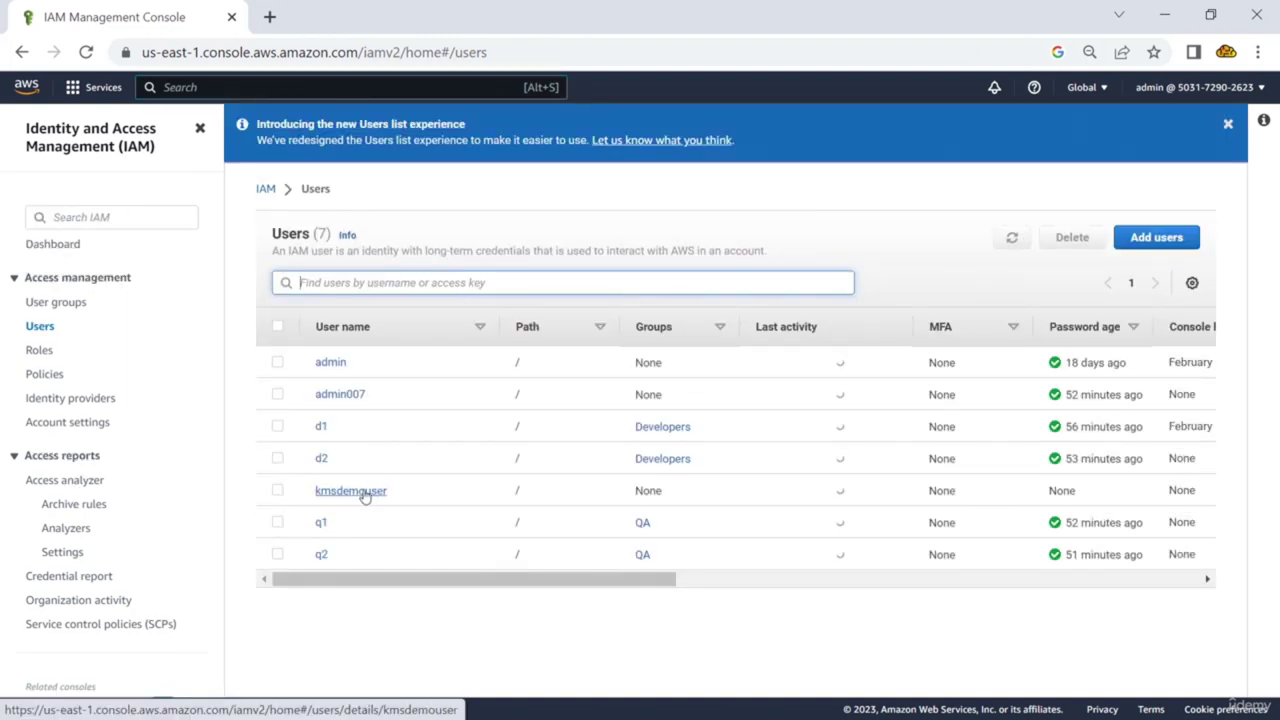
Open kmsdemouser and copy its inline policy name 00_KMS_List_Key_Policy.
click(364, 492)
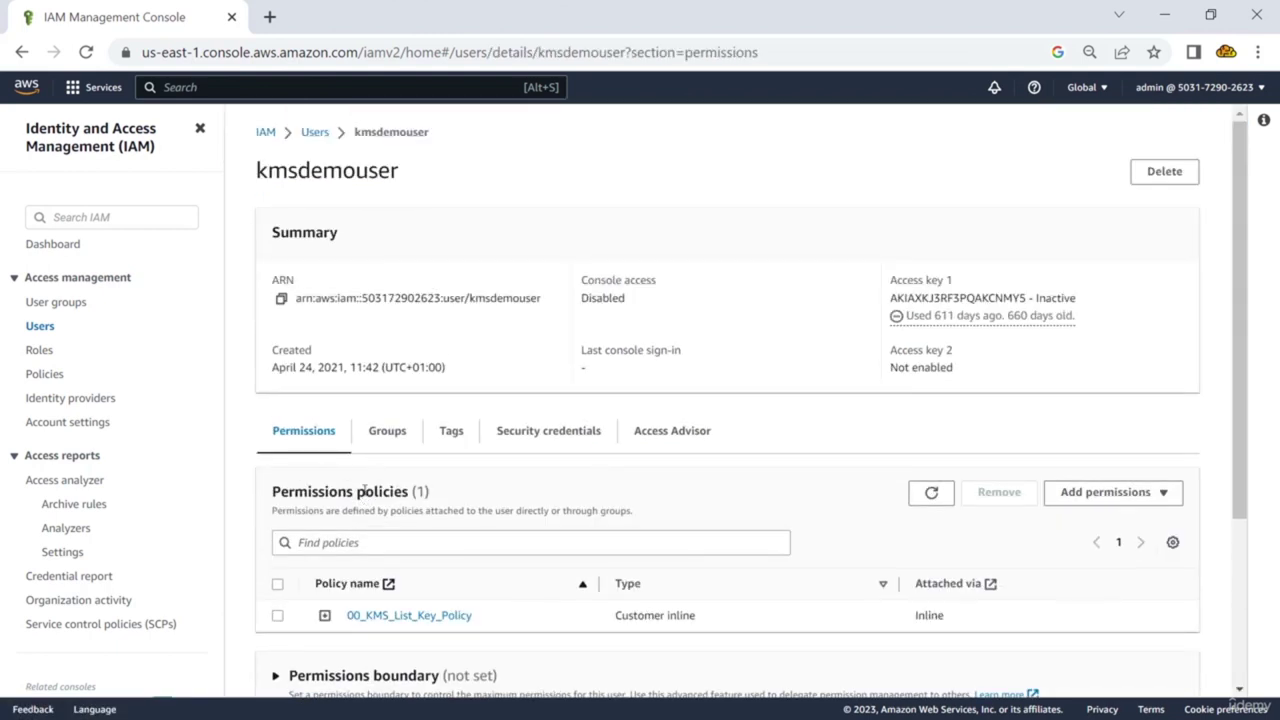
scroll(365, 488, down, 1)
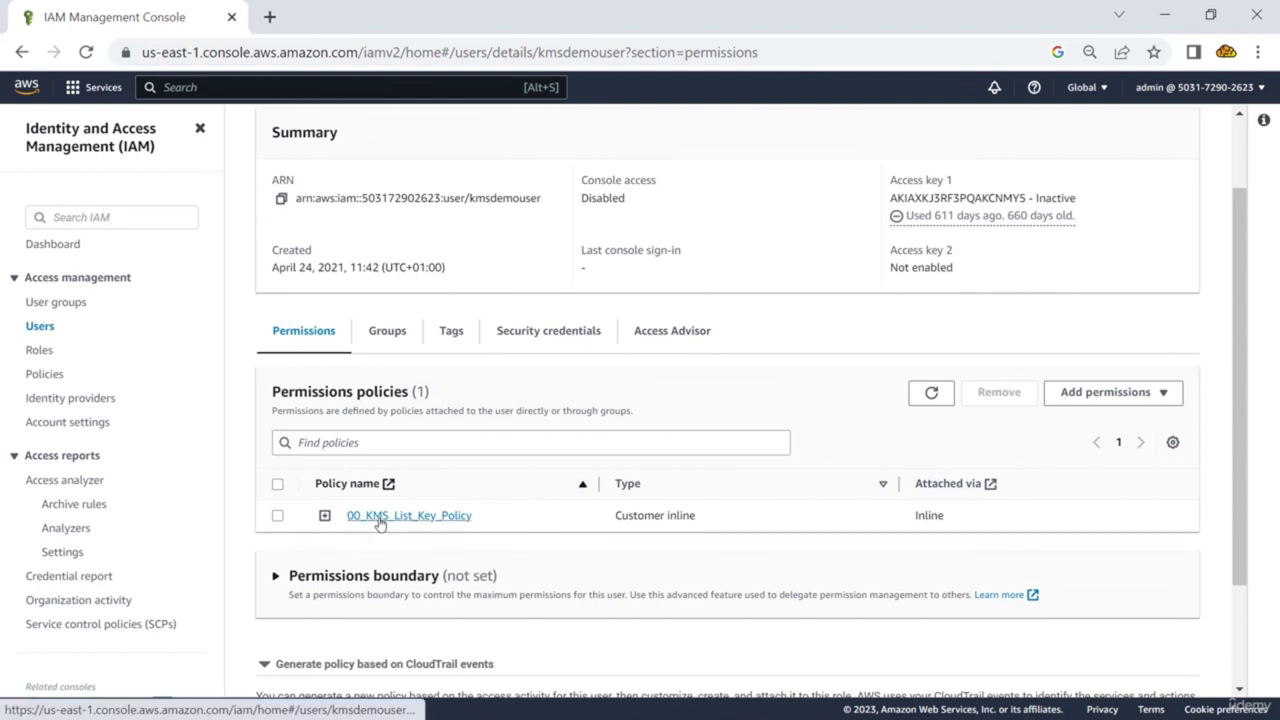
drag(500, 523, 343, 527)
key(ctrl+c)
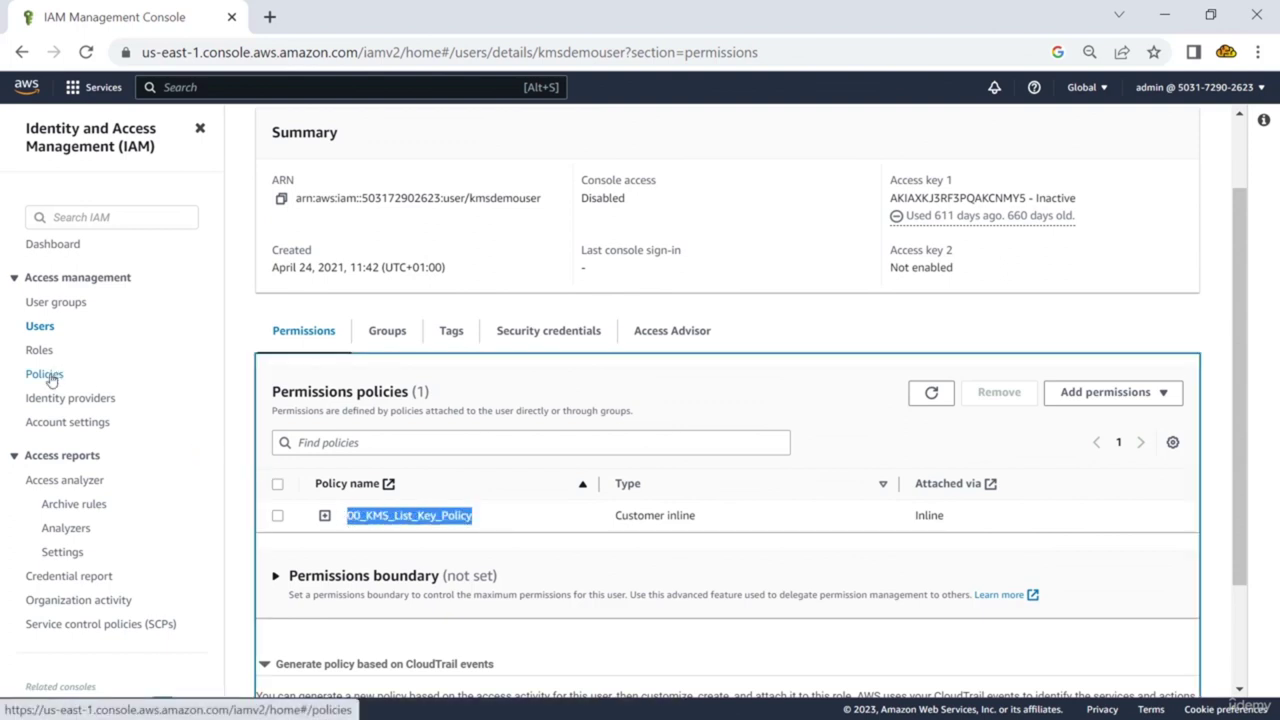
Search the policies for 00_KMS_List_Key_Policy, clear the filter, and reopen kmsdemouser.
click(48, 376)
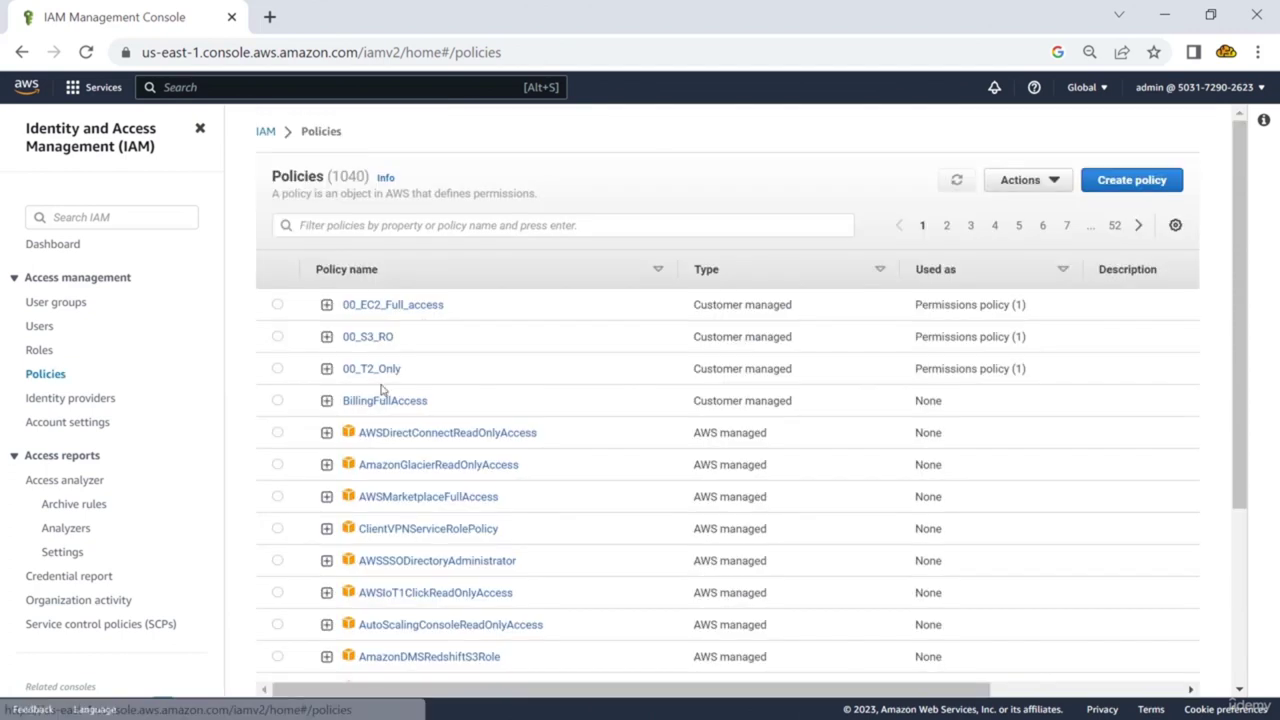
click(425, 224)
key(ctrl+v)
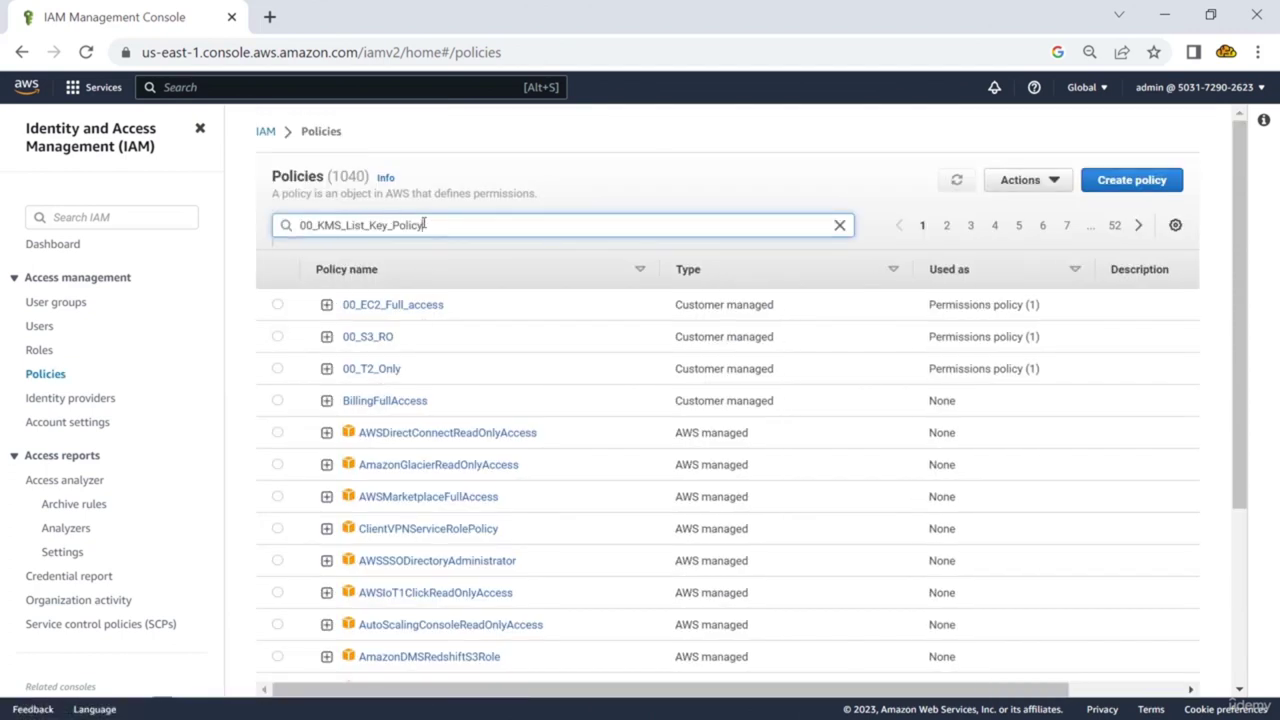
key(Return)
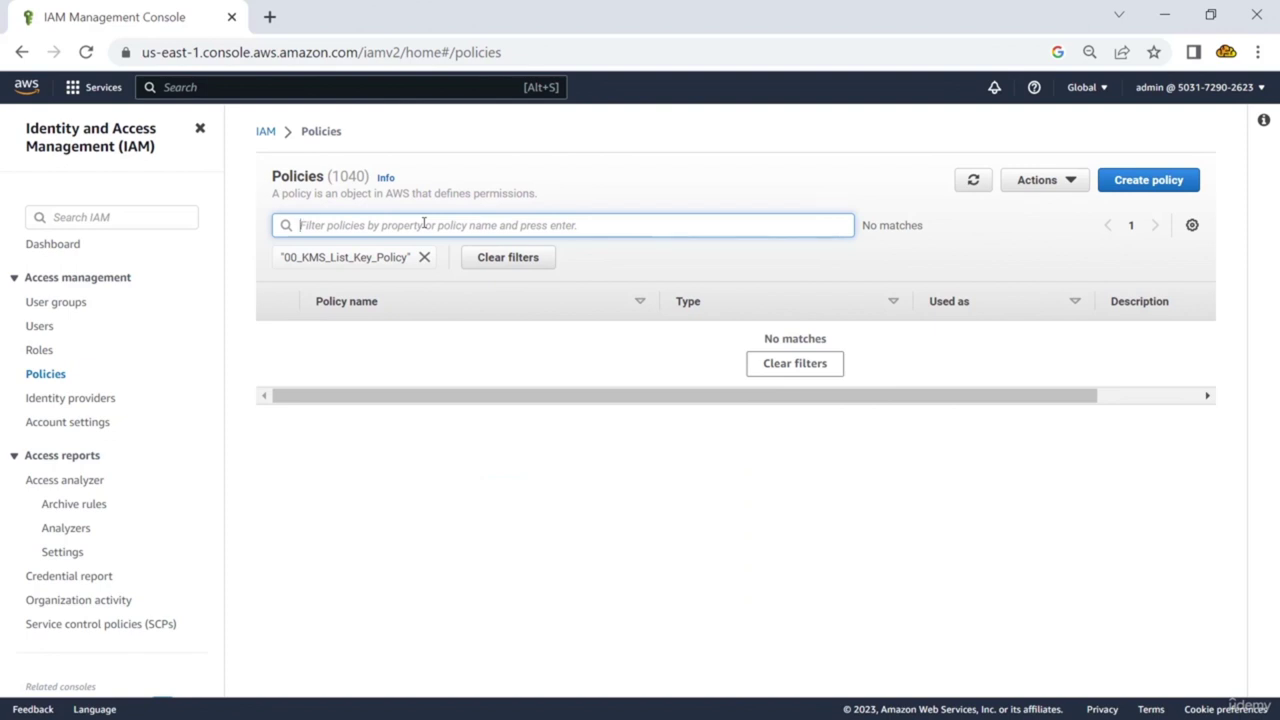
click(424, 257)
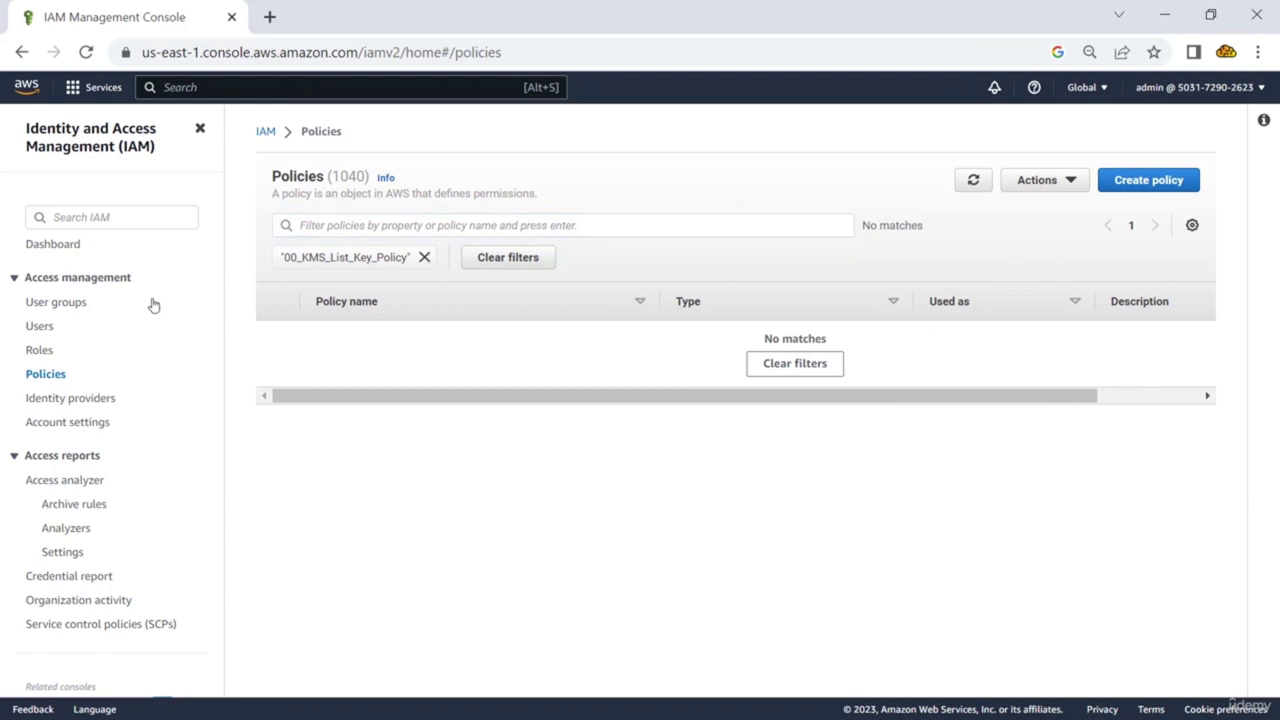
click(43, 328)
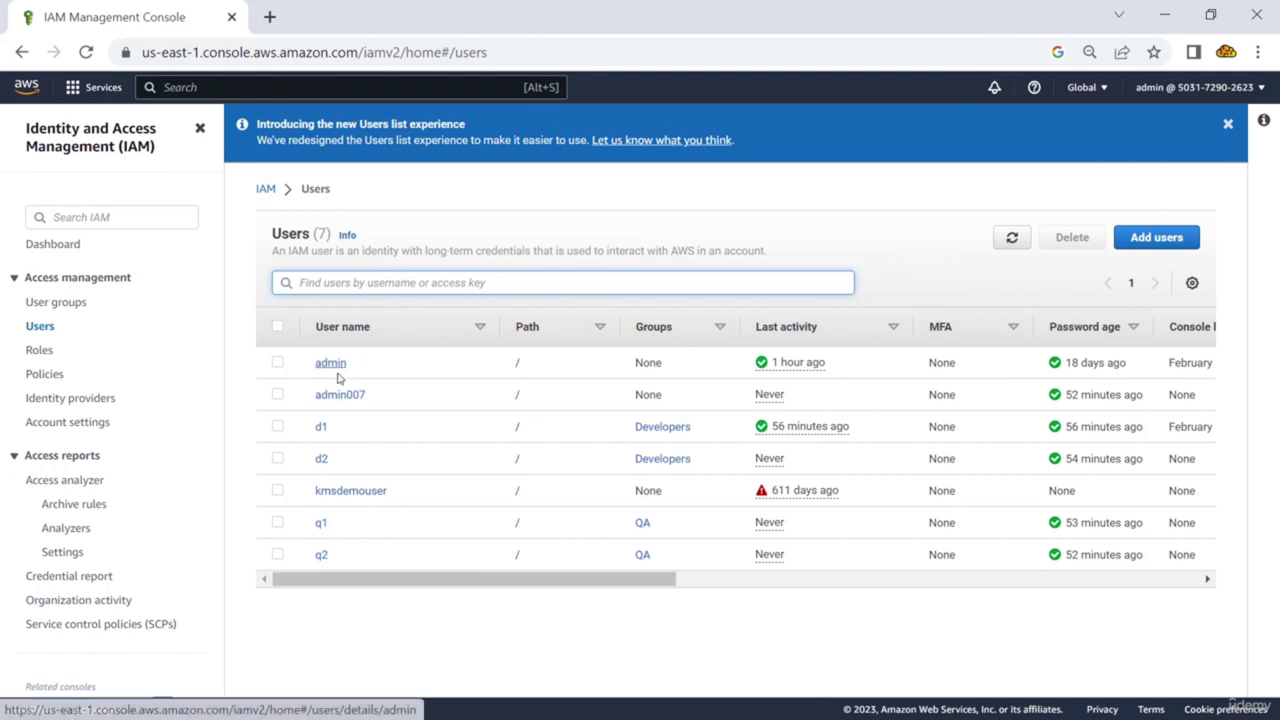
click(335, 496)
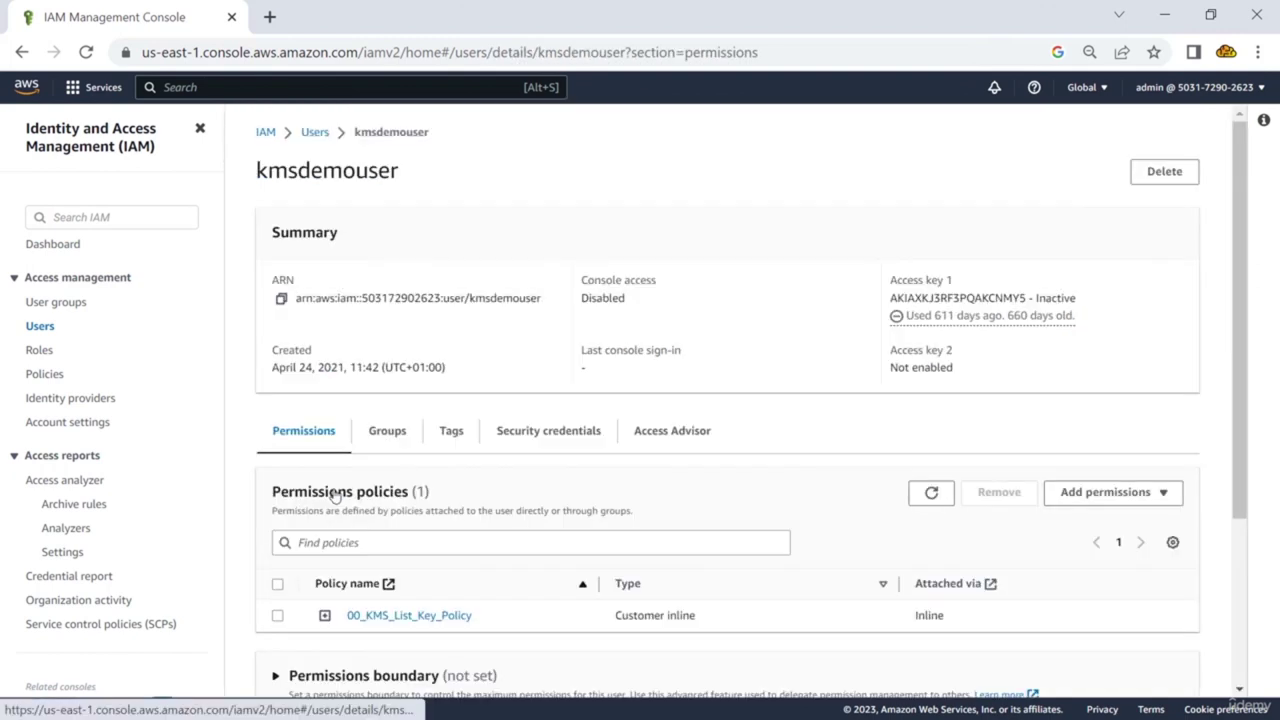
Choose Add inline policy from kmsdemouser's Add permissions menu.
click(1096, 493)
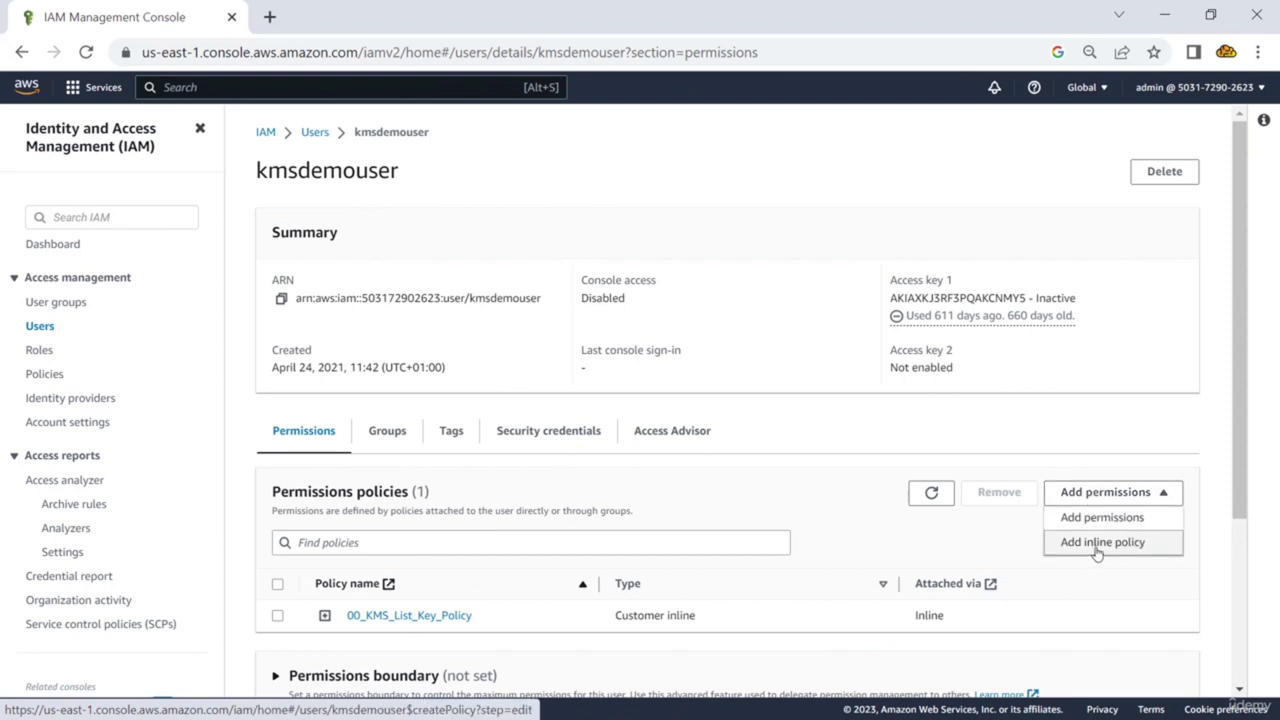
click(1097, 551)
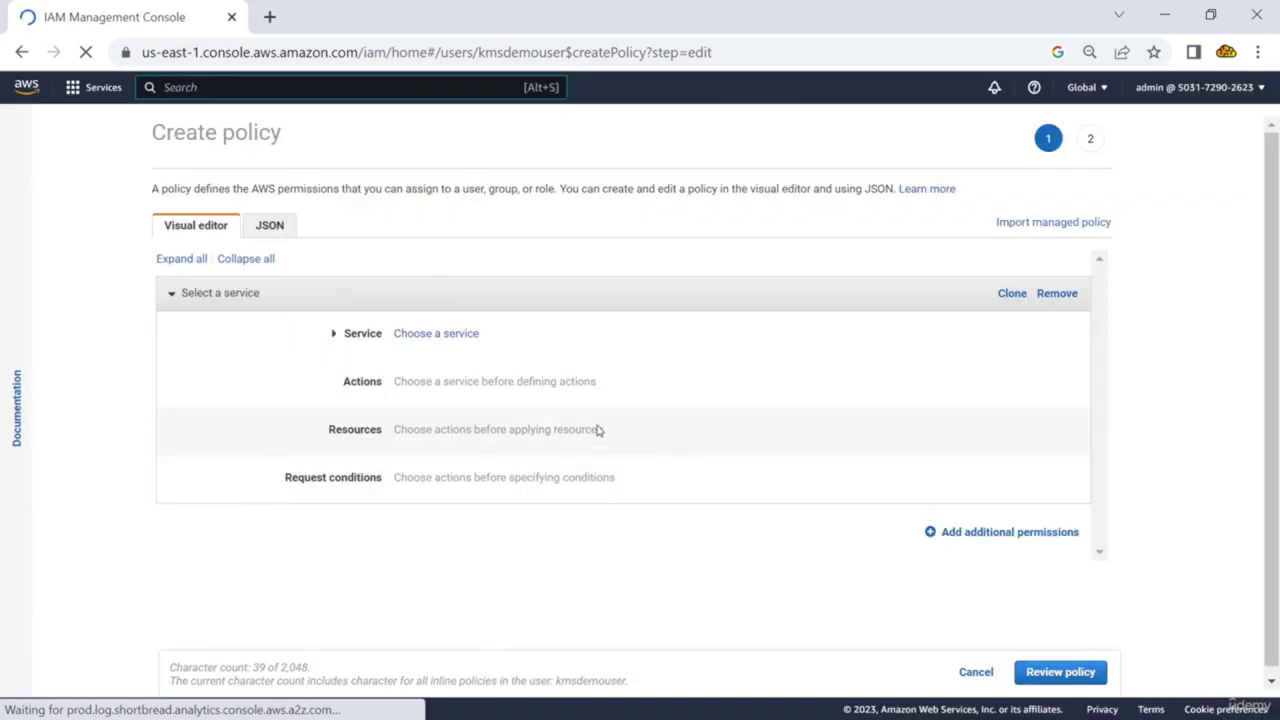
Allow the EMR Read action DescribeCluster on all resources and continue to review.
click(472, 336)
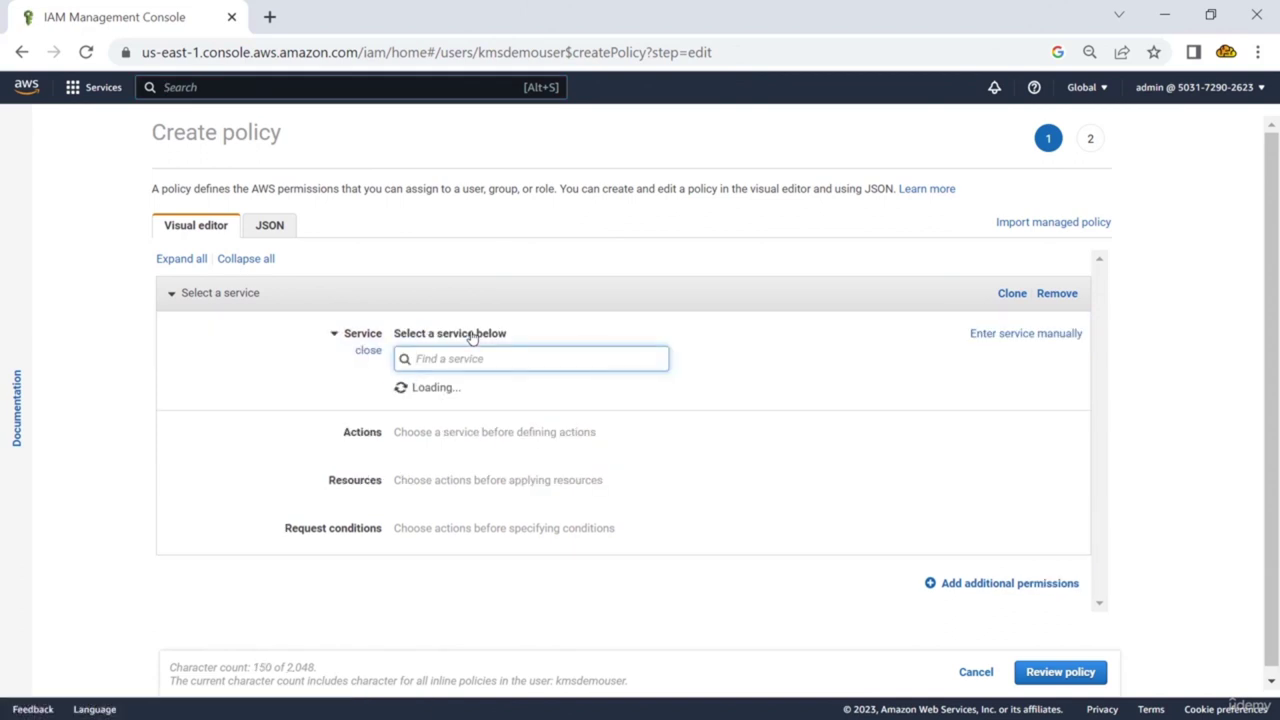
text(EMR)
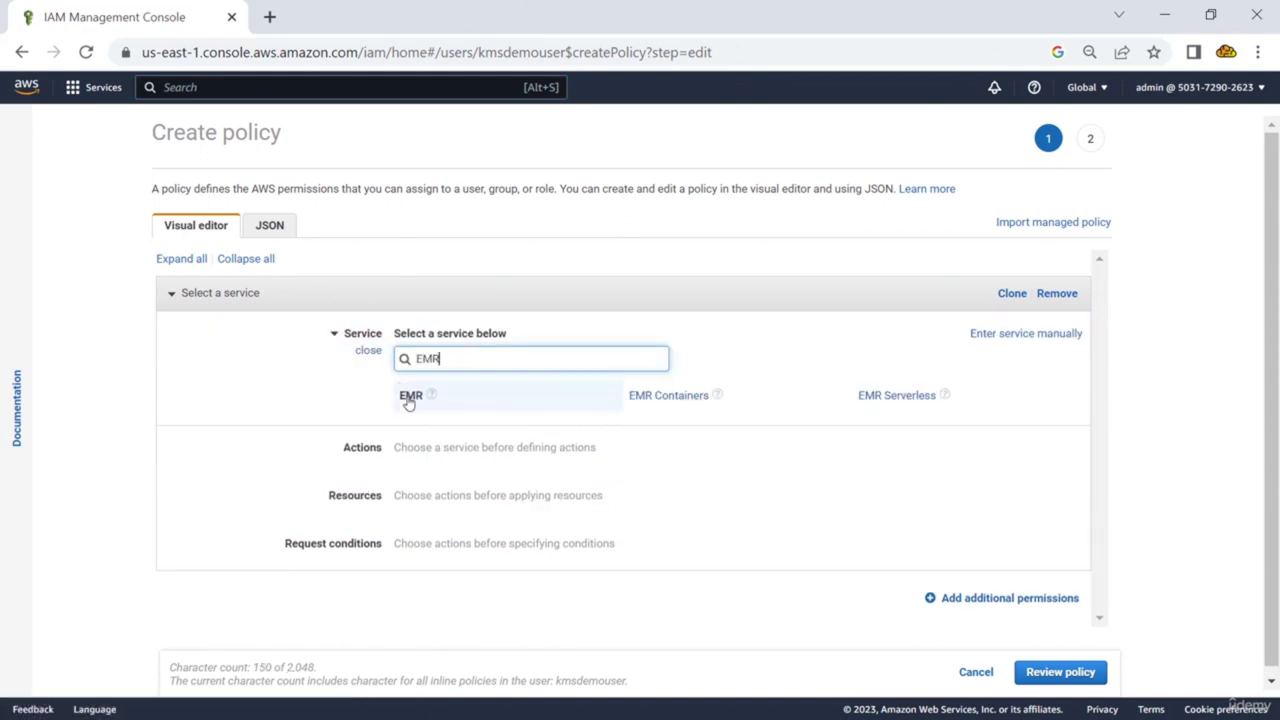
click(410, 398)
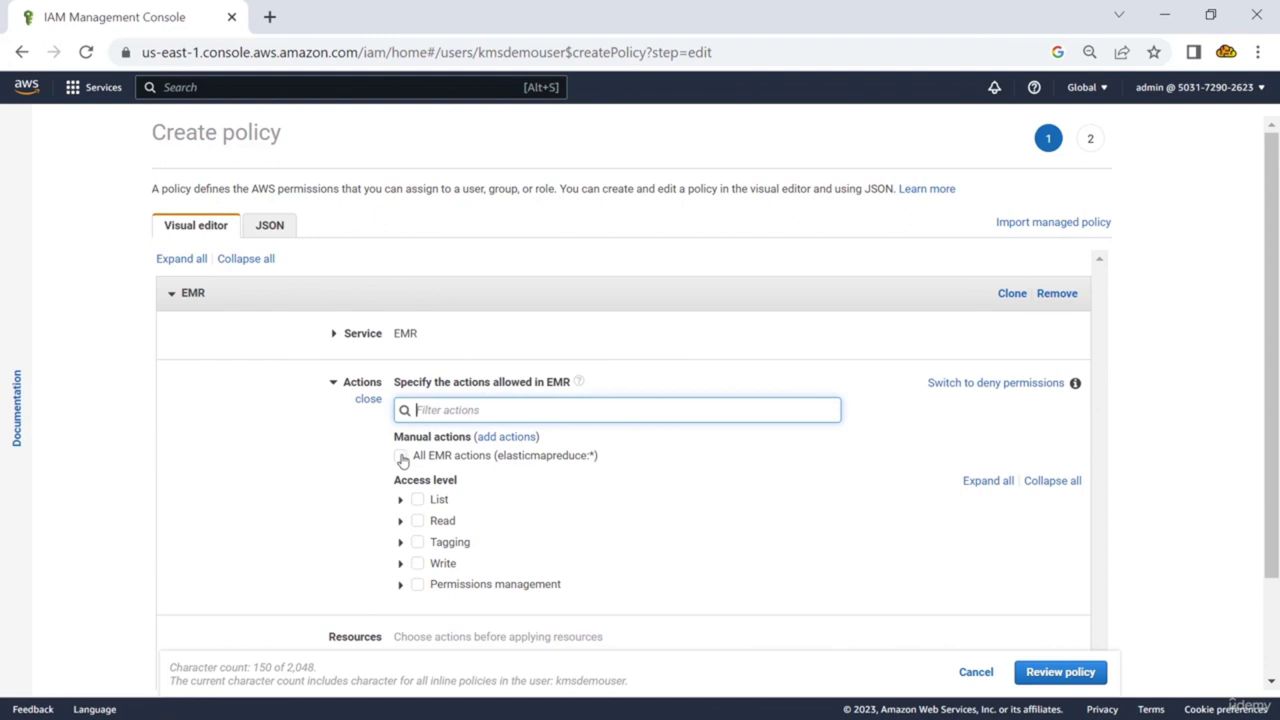
click(402, 526)
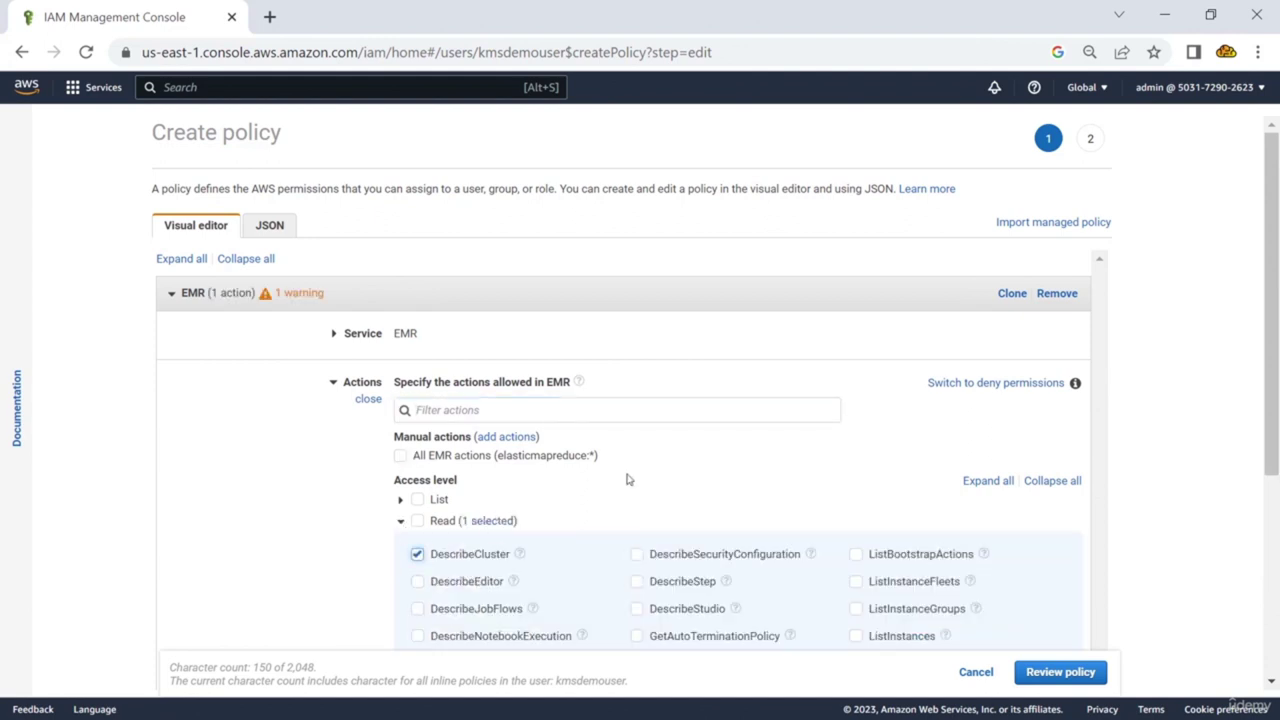
scroll(628, 477, down, 3)
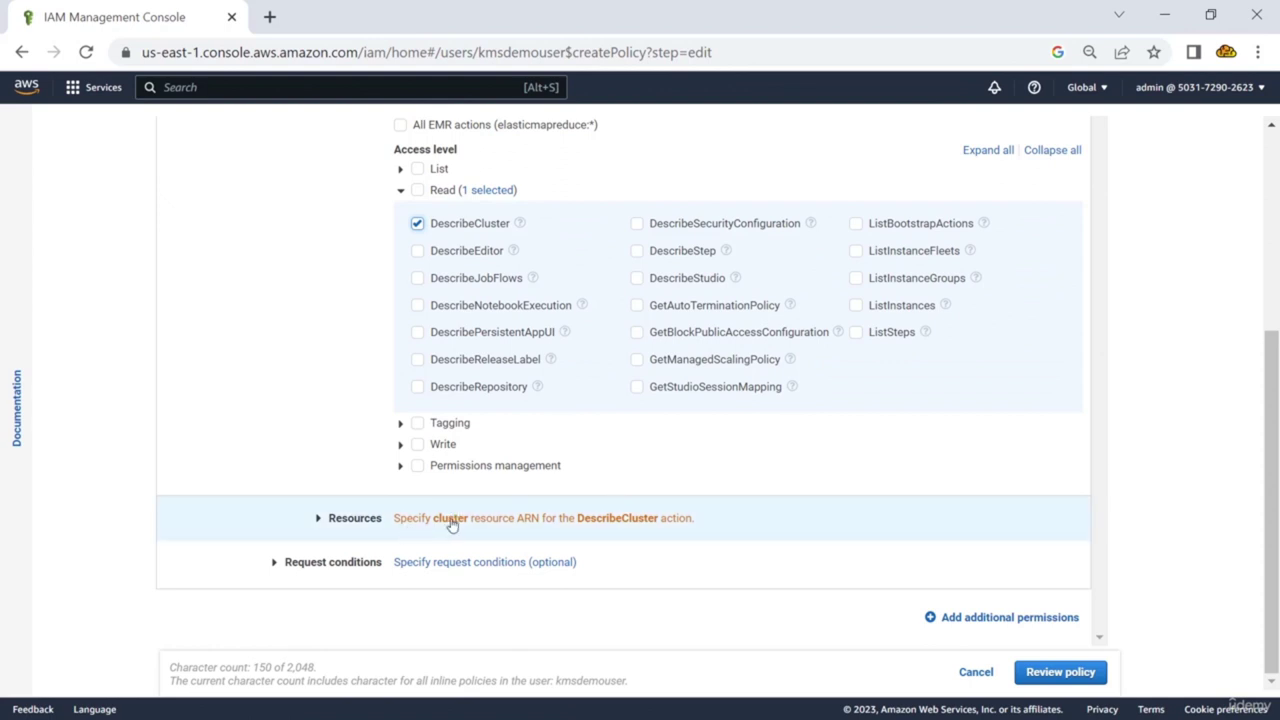
click(450, 523)
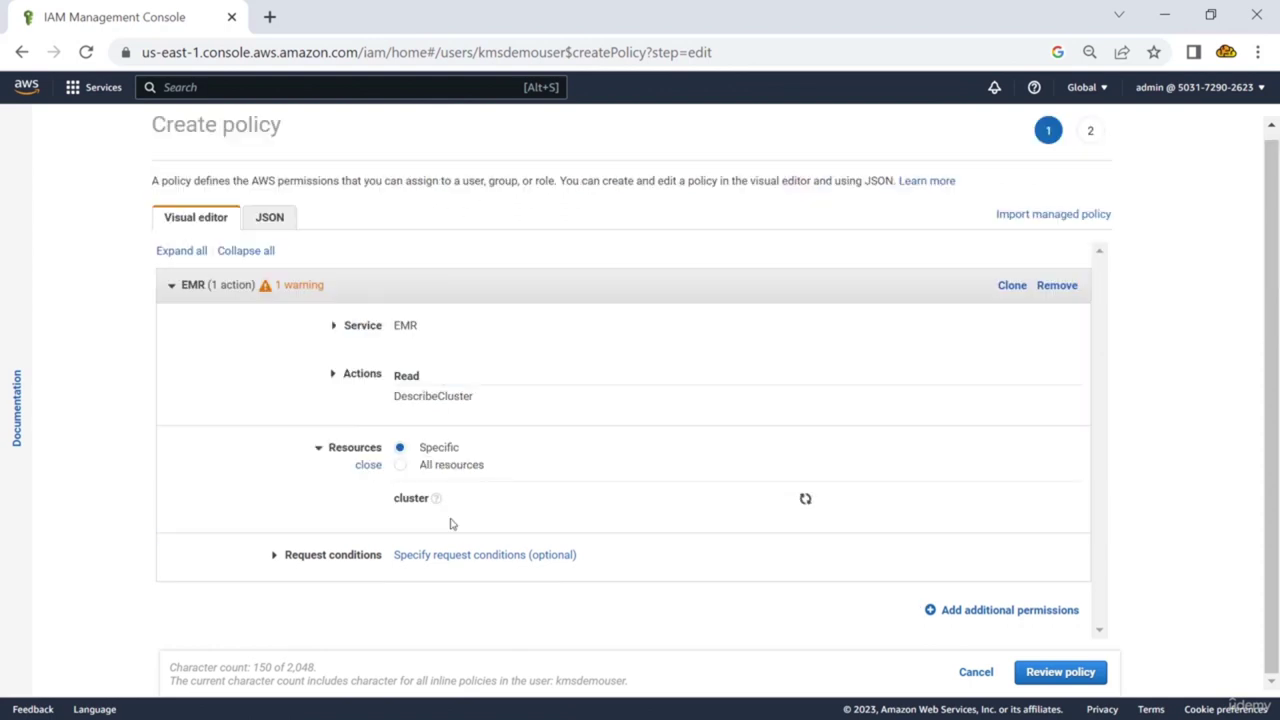
click(399, 467)
click(1040, 674)
Name the policy 00_EMR_Discribe_Cluster and create it.
click(350, 251)
text(00_EMR_Discribe_Cluster)
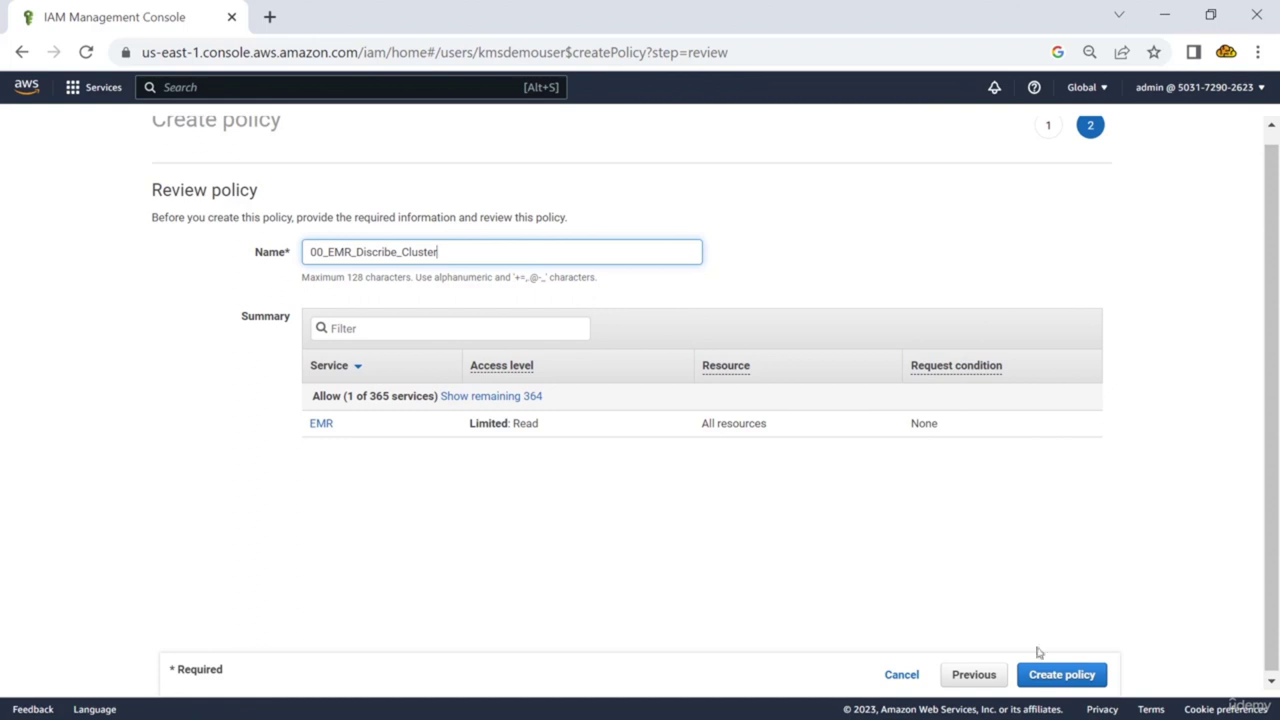
click(1048, 674)
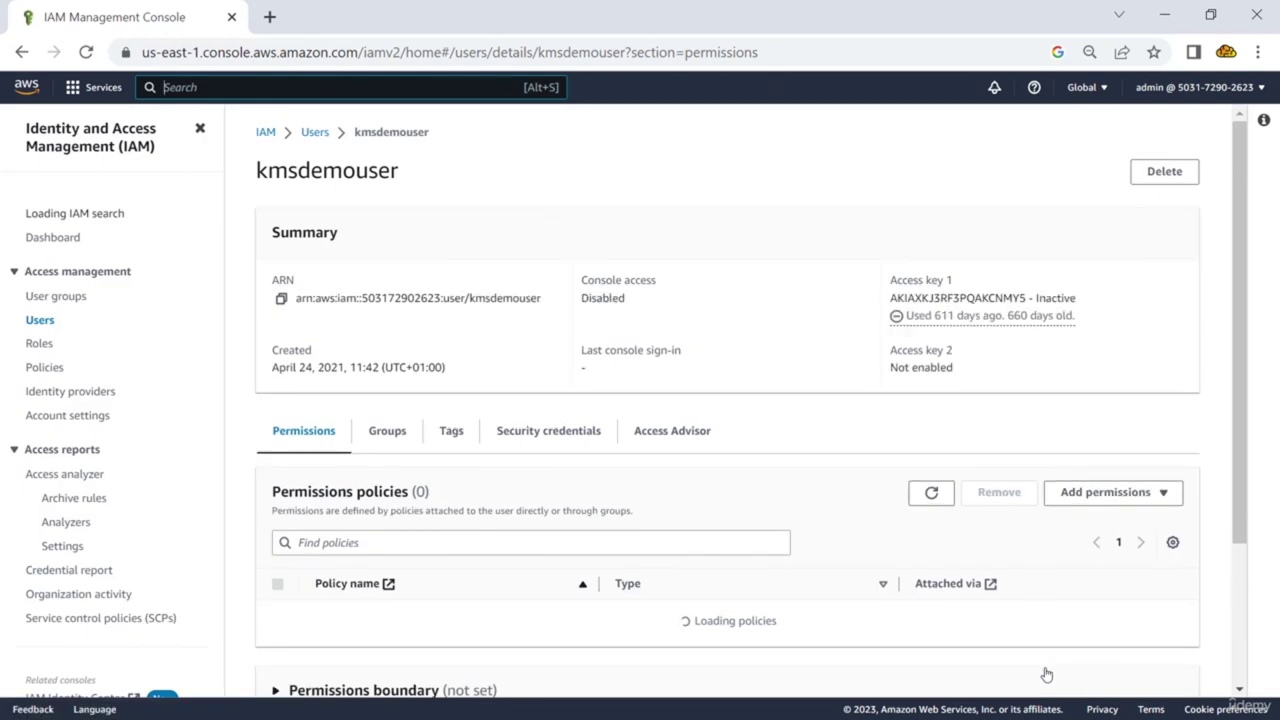
Check 00_EMR_Discribe_Cluster is listed beside 00_KMS_List_Key_Policy, then minimize the browser.
scroll(660, 543, down, 1)
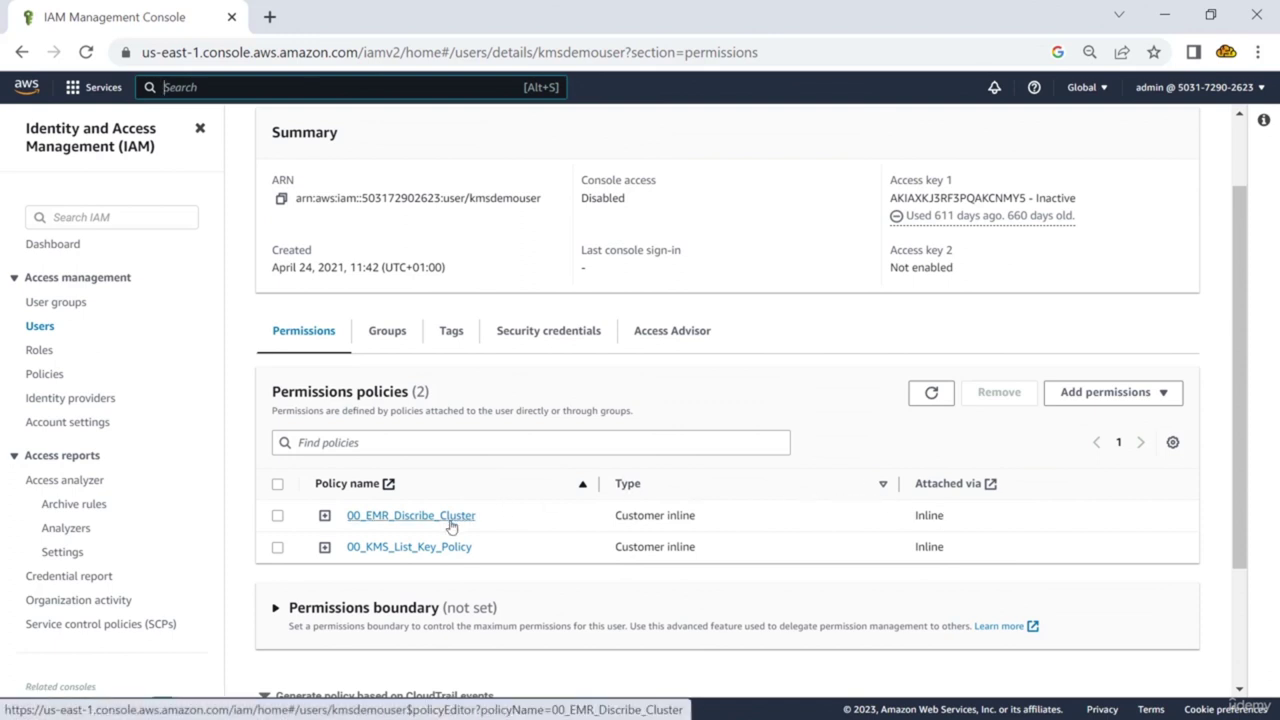
scroll(507, 423, up, 1)
scroll(508, 425, down, 2)
key(alt+s)
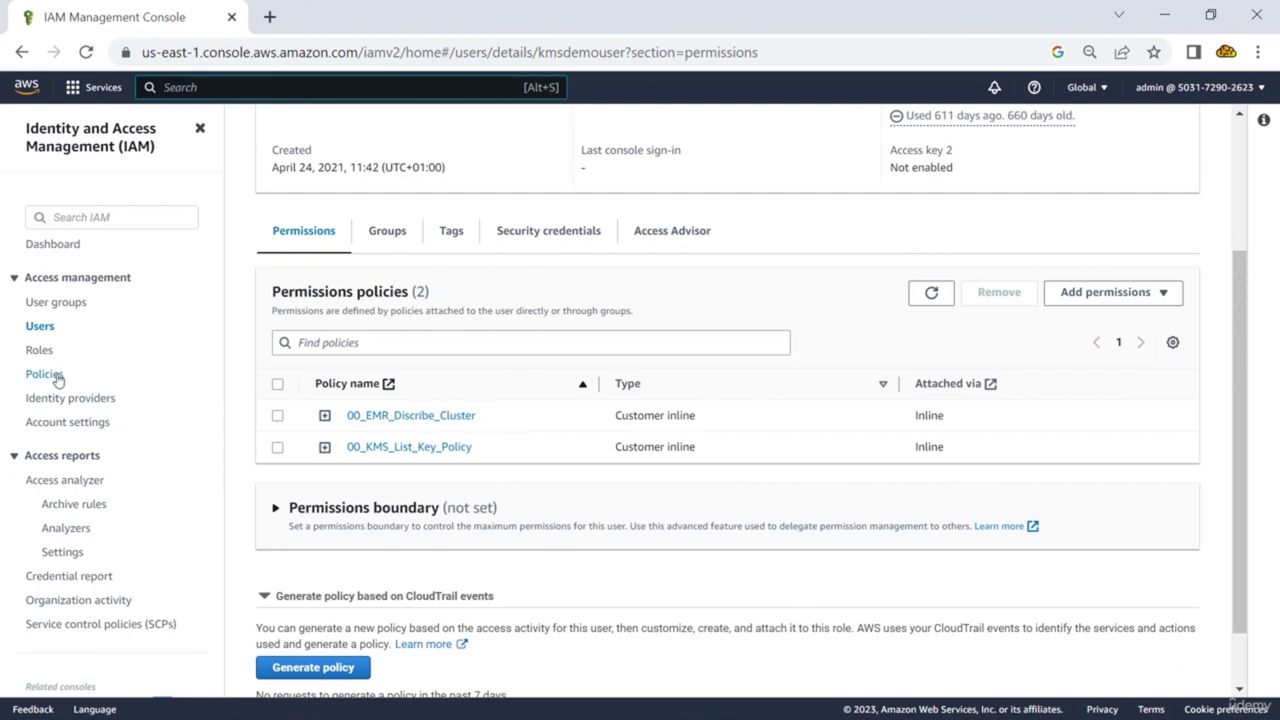
click(1164, 15)
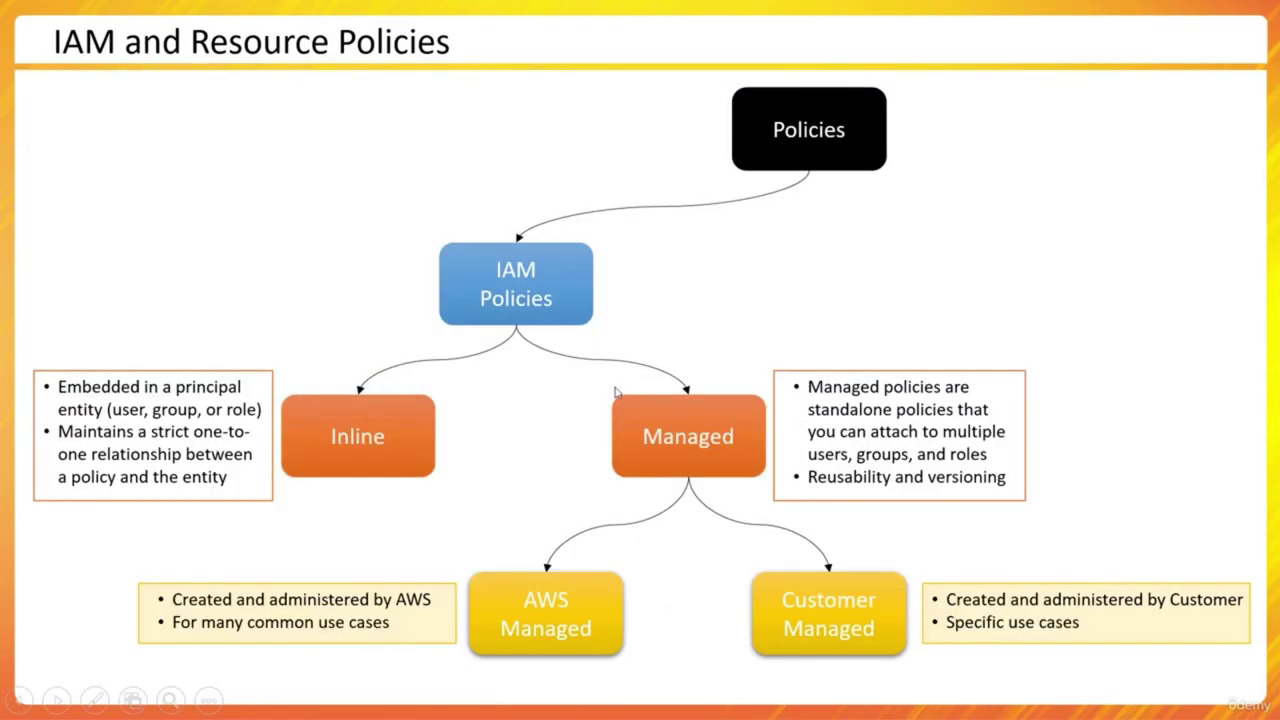
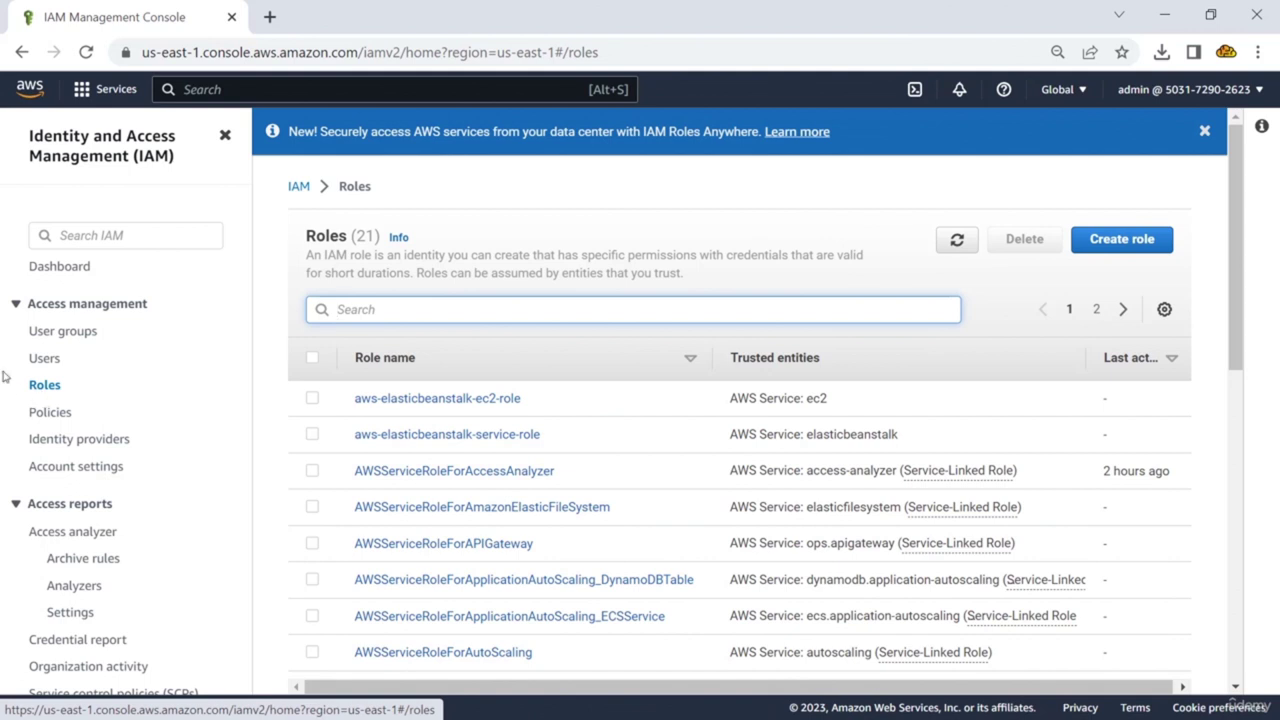
Scroll through the IAM Roles list of 21 roles and their trusted entities.
scroll(658, 428, down, 1)
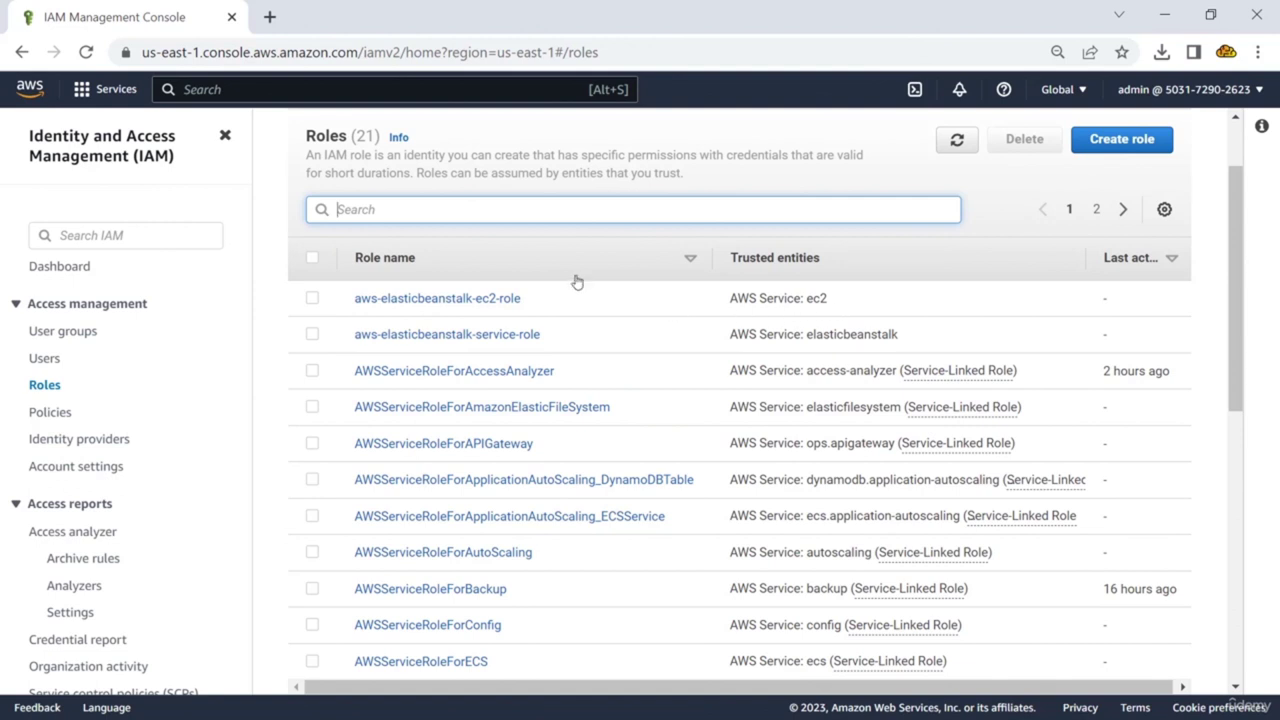
Start a new role with the AWS account trusted entity set to This account, then continue to permissions.
click(1106, 145)
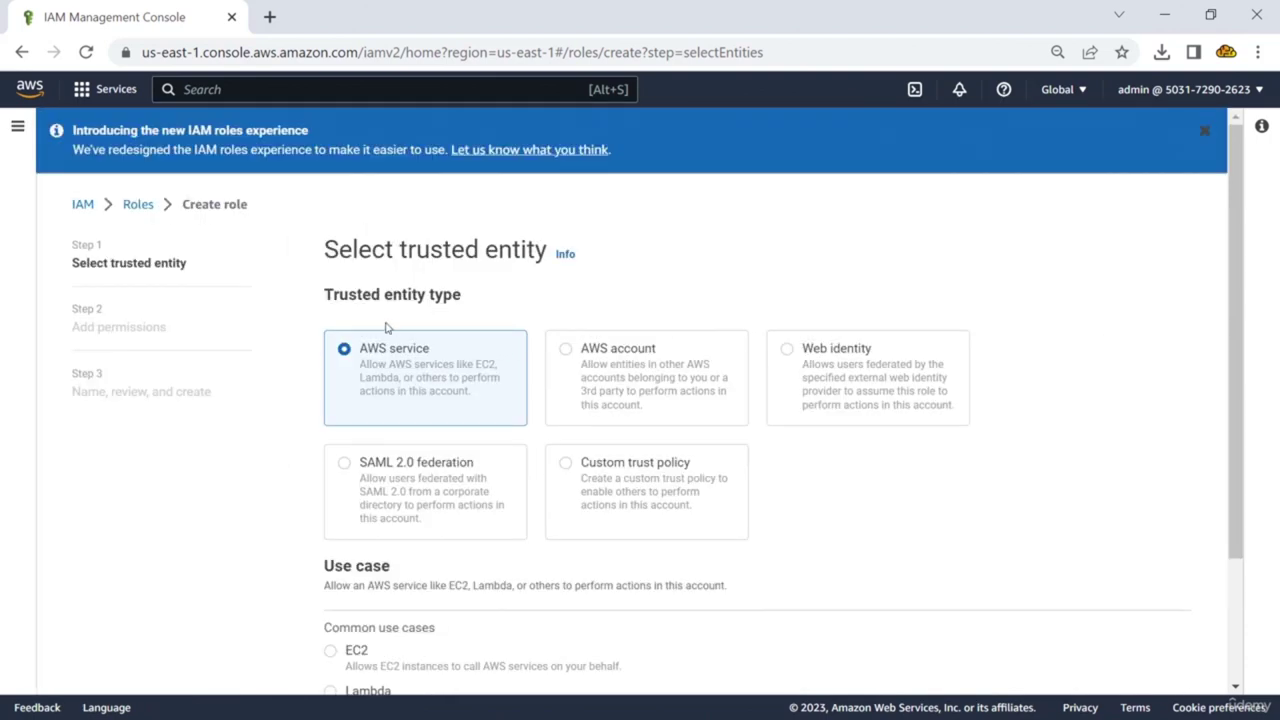
drag(325, 294, 476, 297)
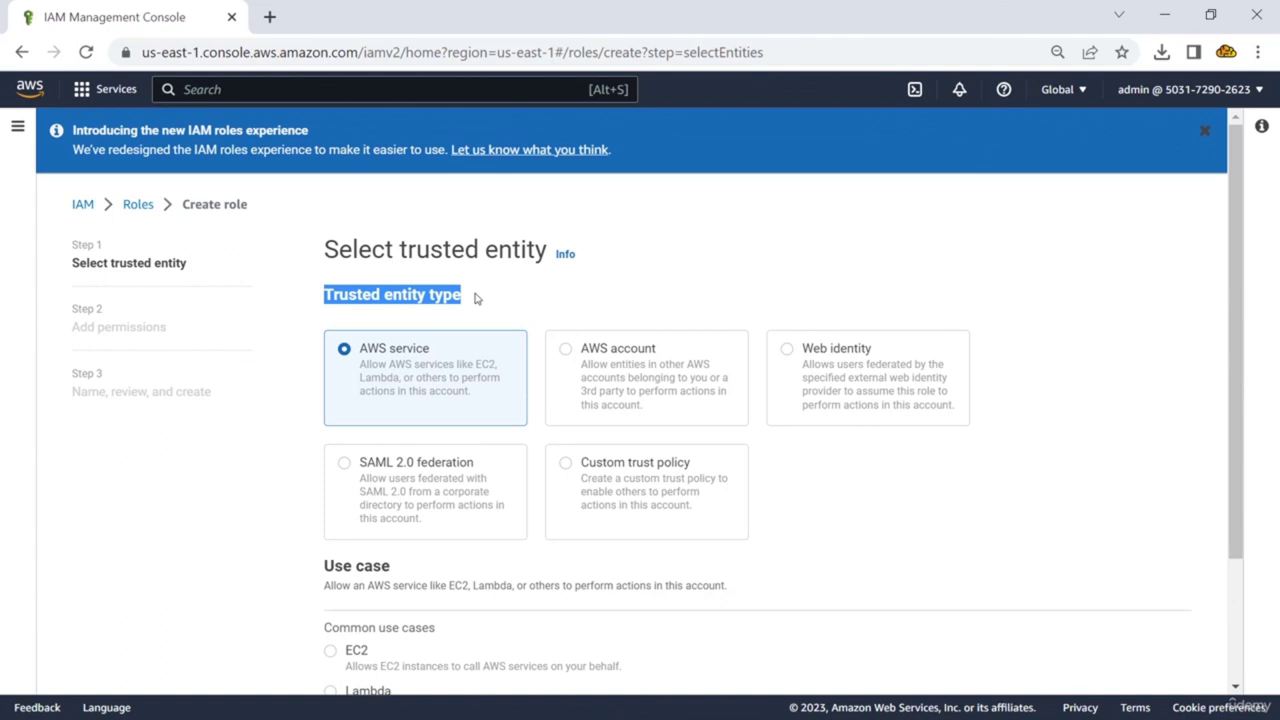
click(446, 323)
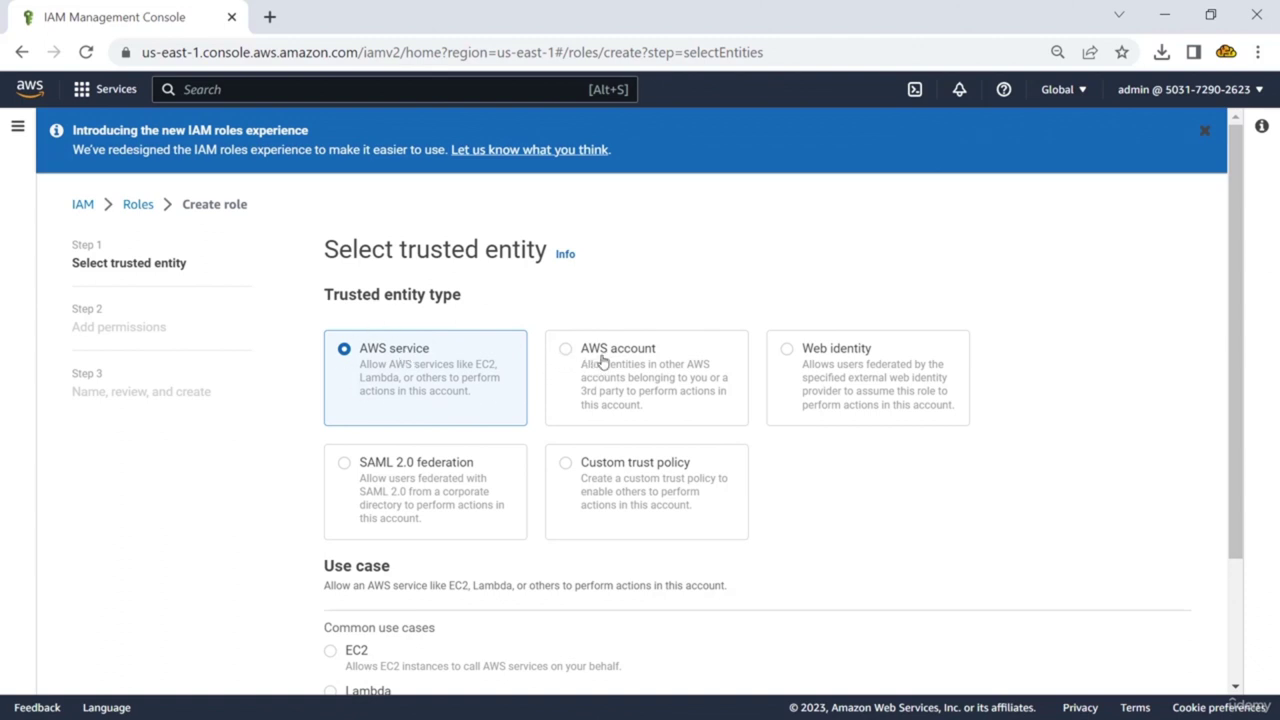
click(604, 358)
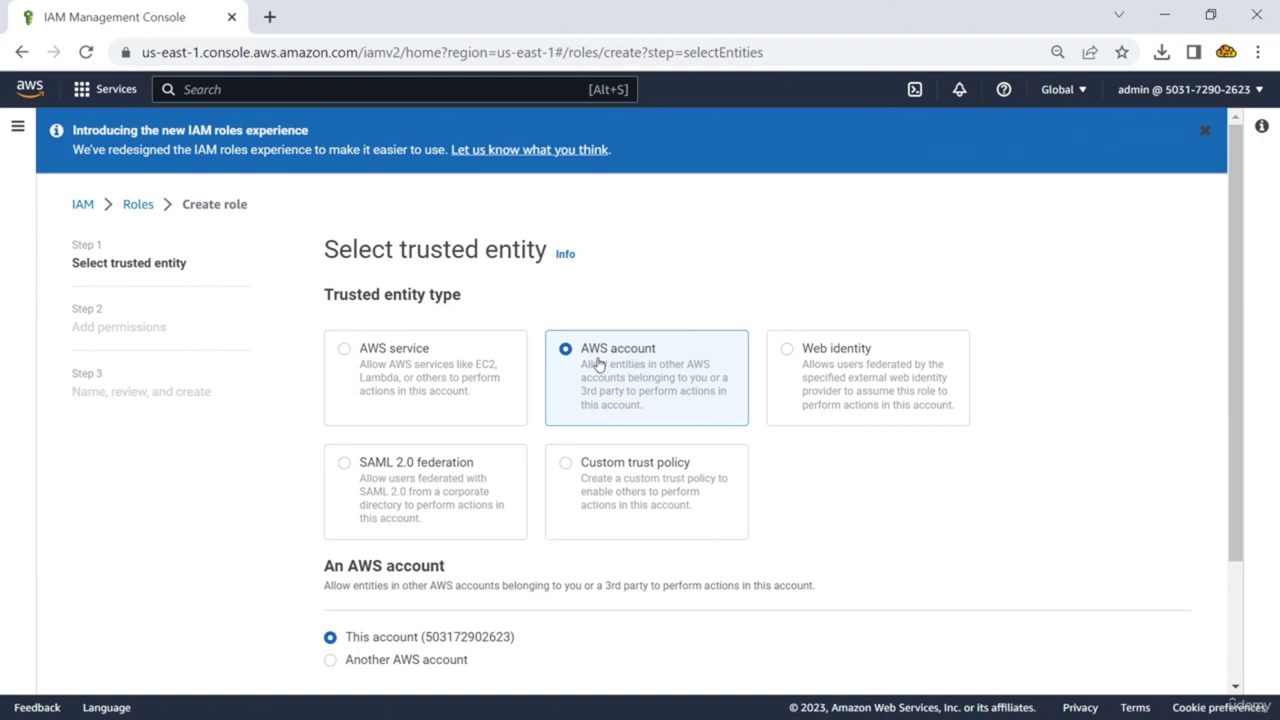
scroll(598, 364, down, 1)
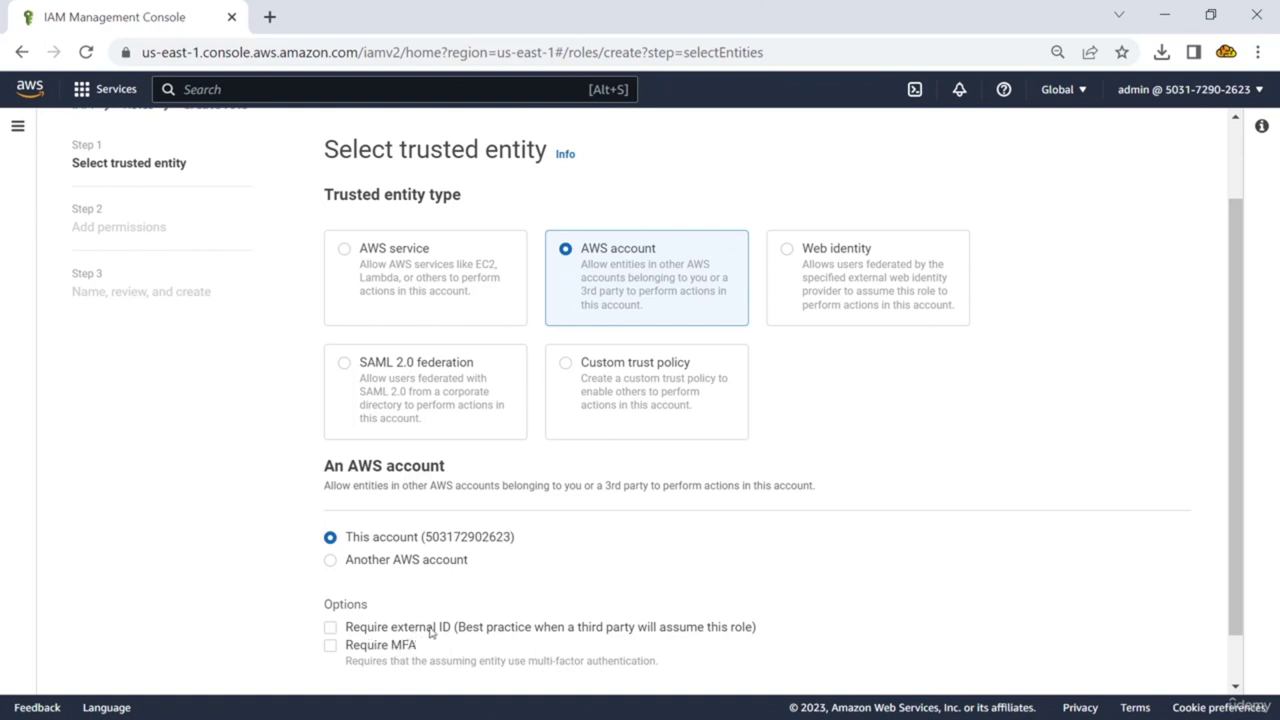
scroll(491, 530, down, 1)
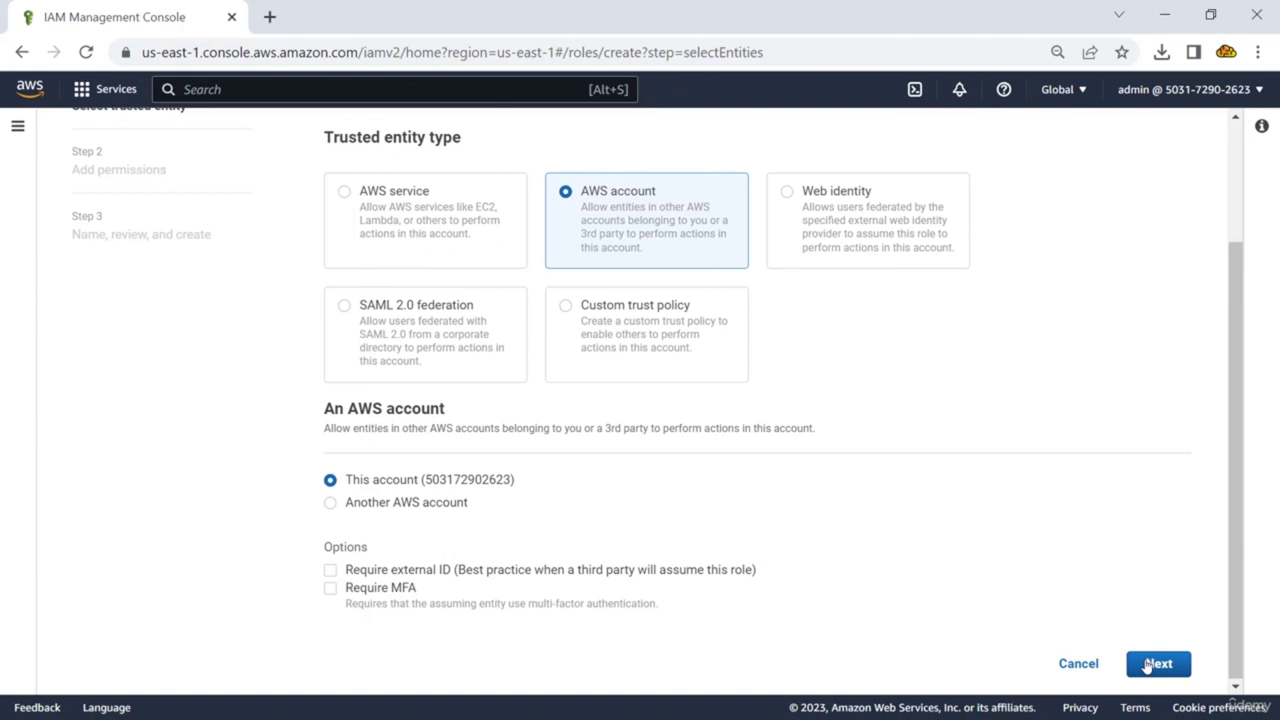
click(1158, 664)
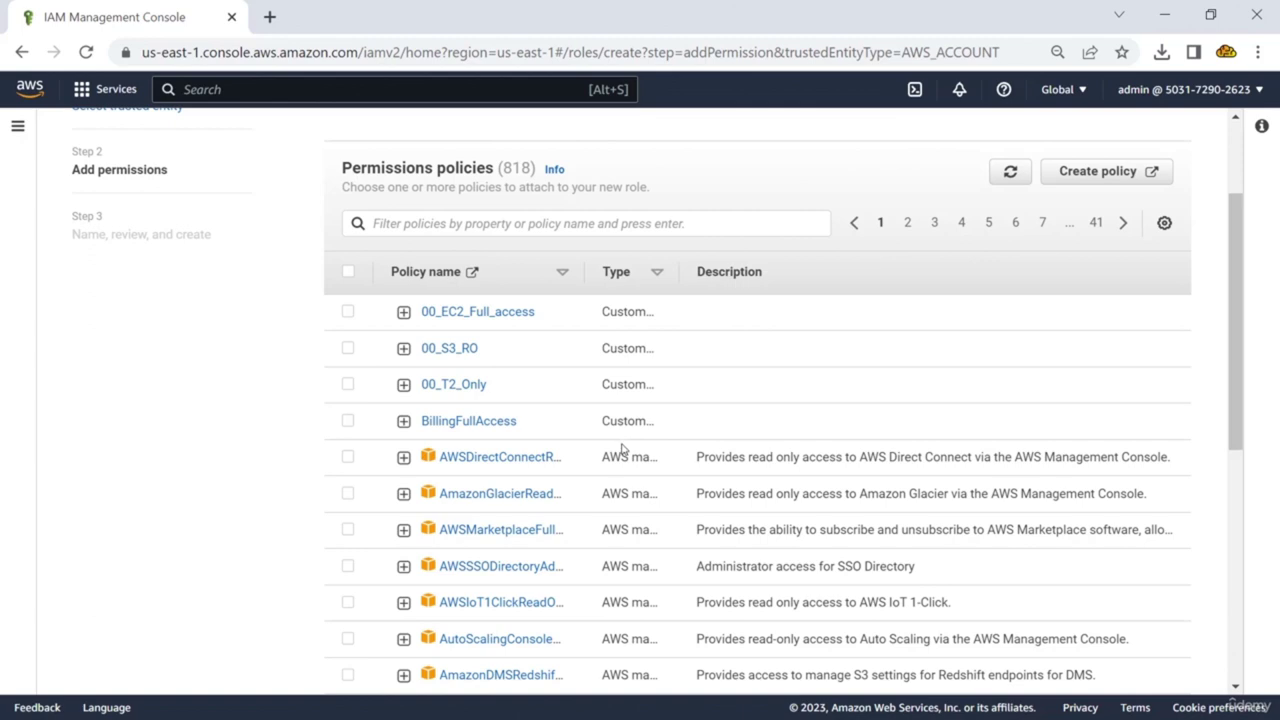
Skip attaching policies, go on to the naming step, and select the Role name field.
scroll(694, 403, down, 5)
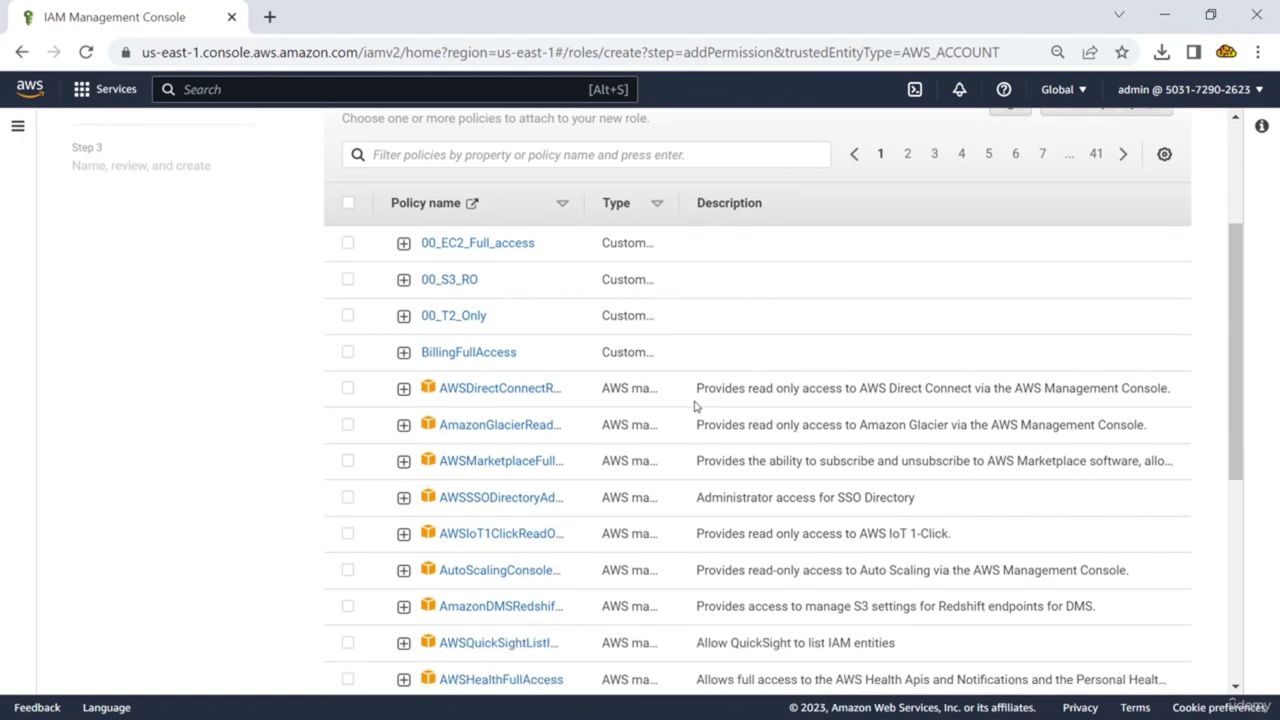
click(1155, 663)
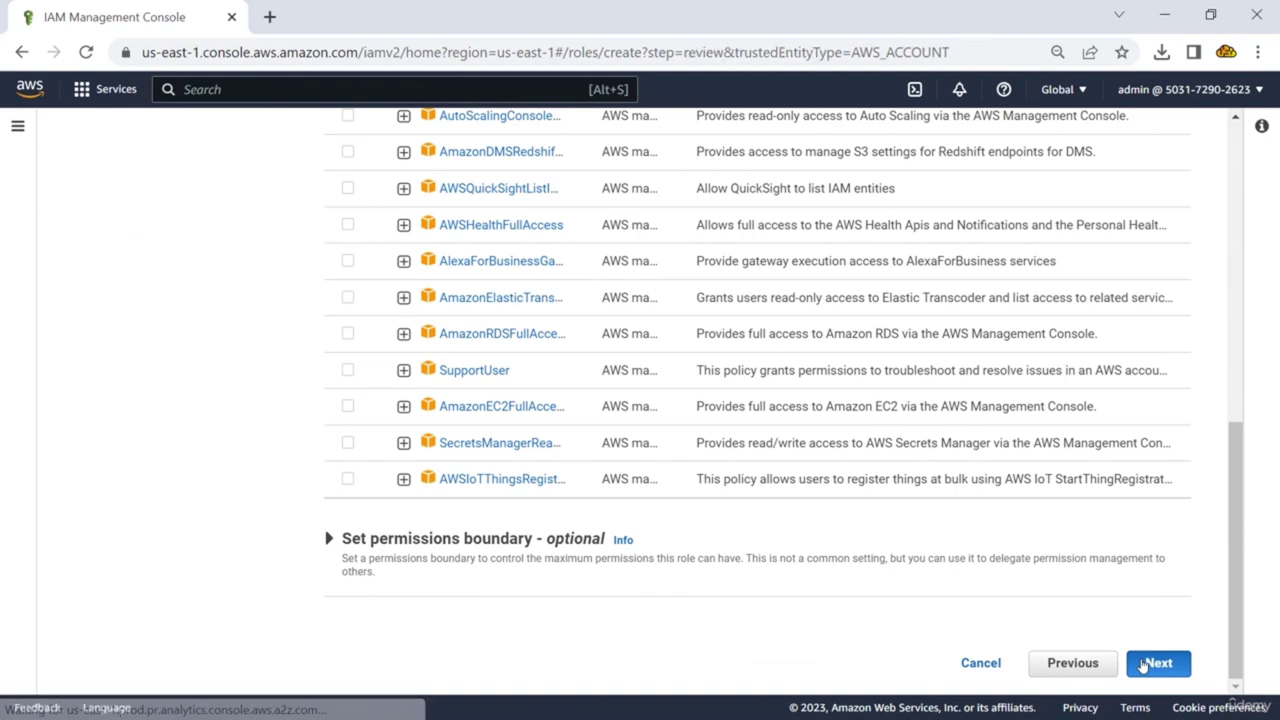
click(622, 274)
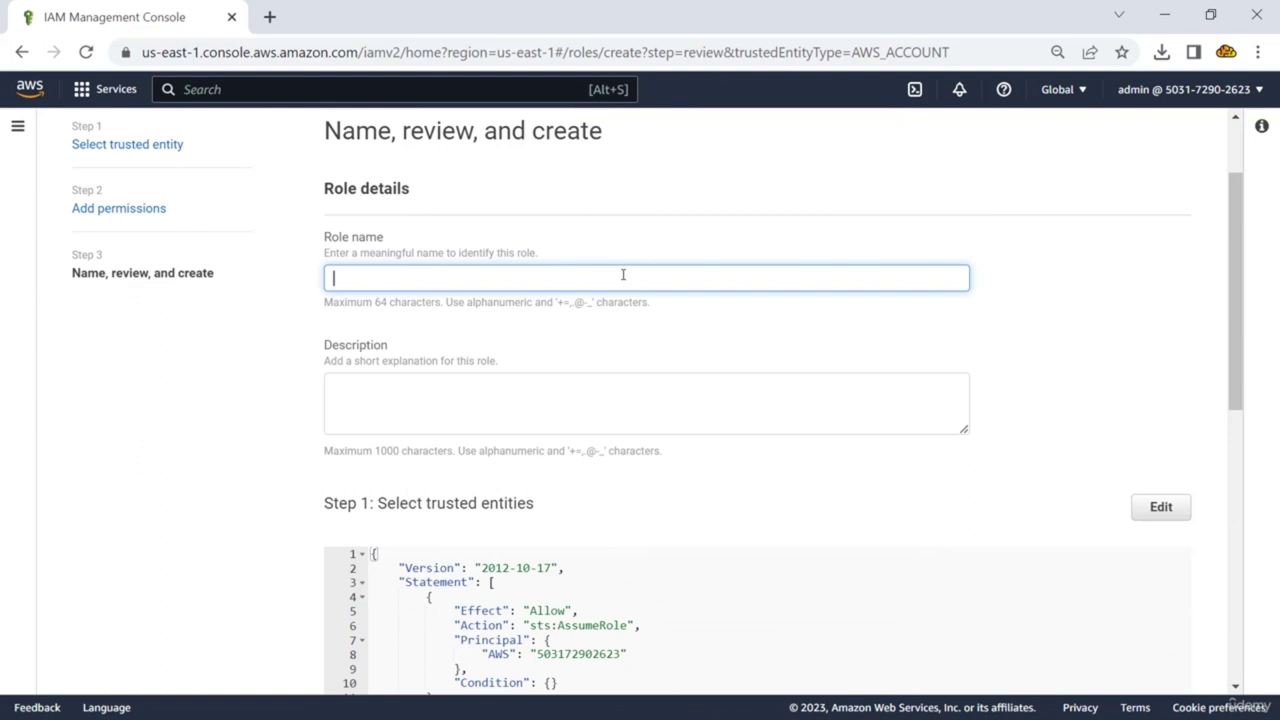
Enter Let-QA-Become-Dev as the role name, review it, and create the role.
text(Let-O)
text(A-Become-Dev)
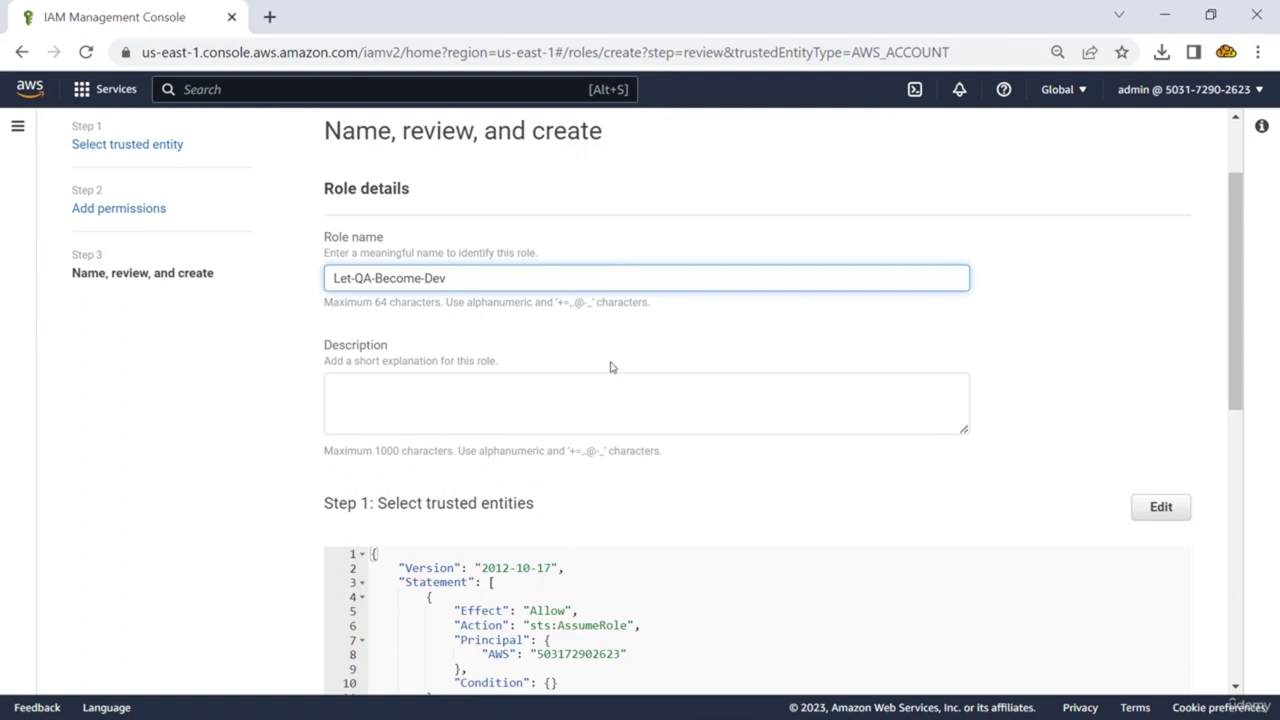
scroll(609, 366, down, 1)
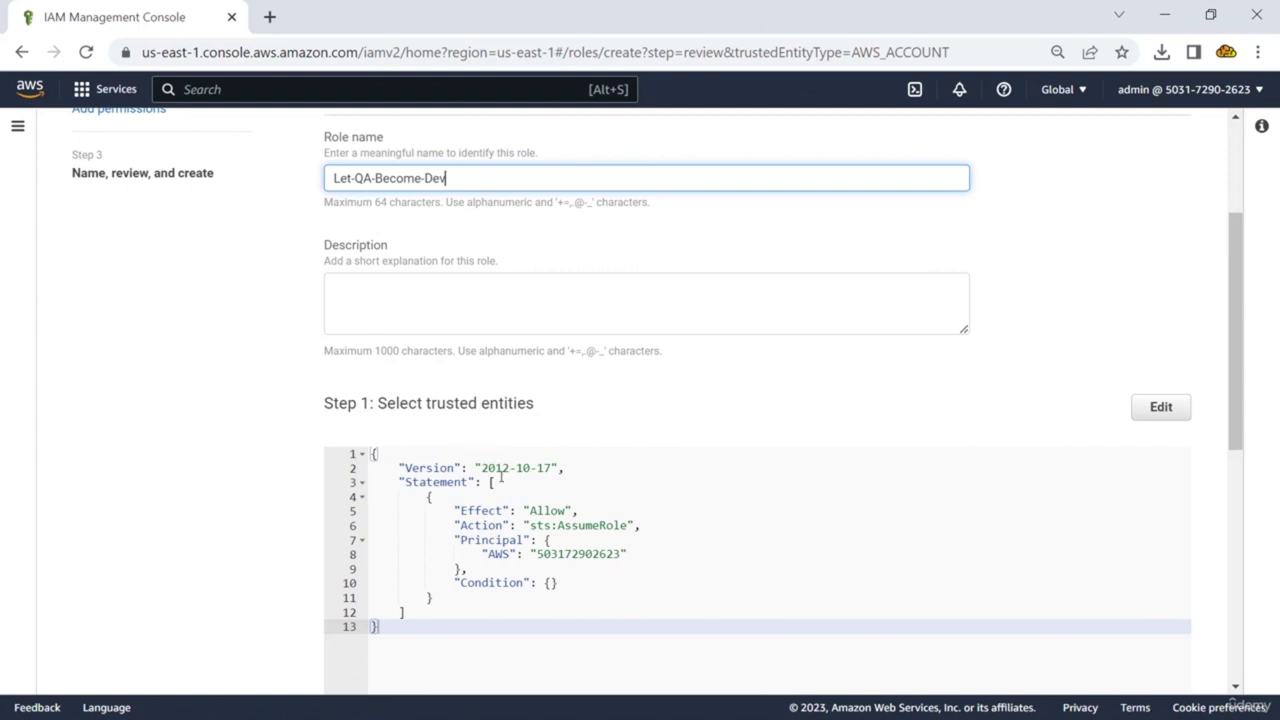
scroll(493, 455, down, 1)
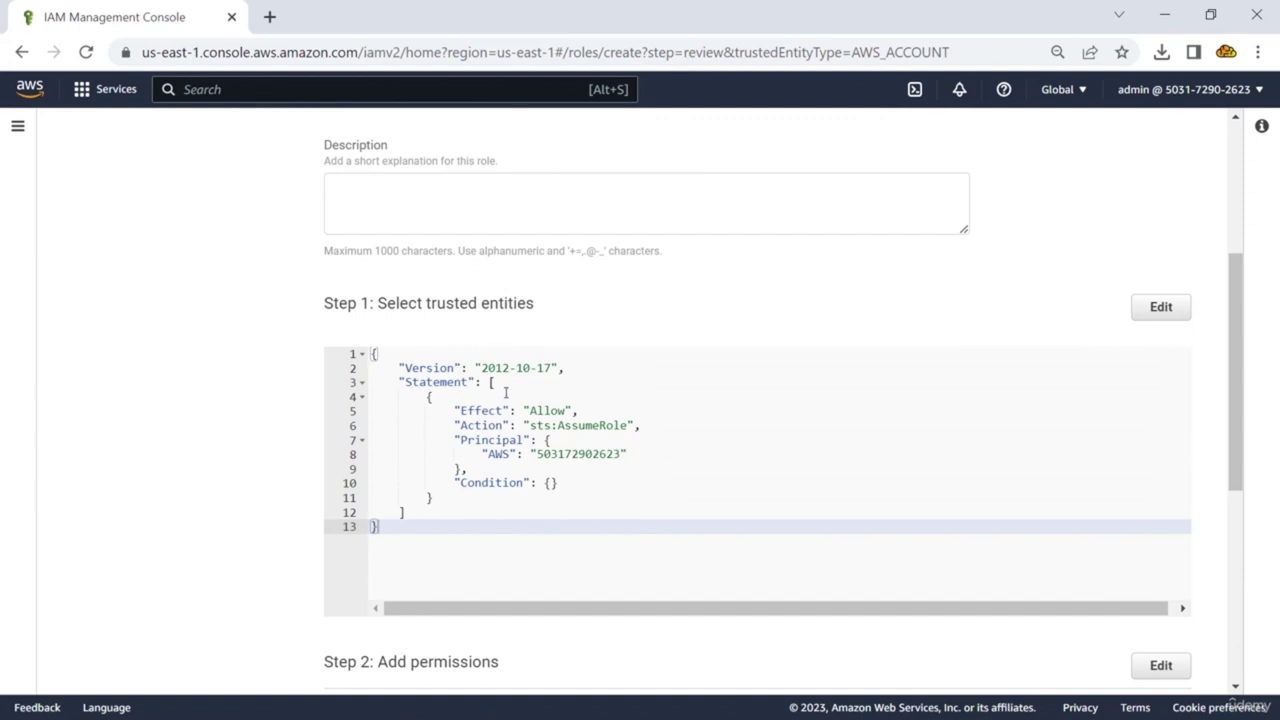
scroll(506, 400, down, 2)
scroll(443, 503, down, 3)
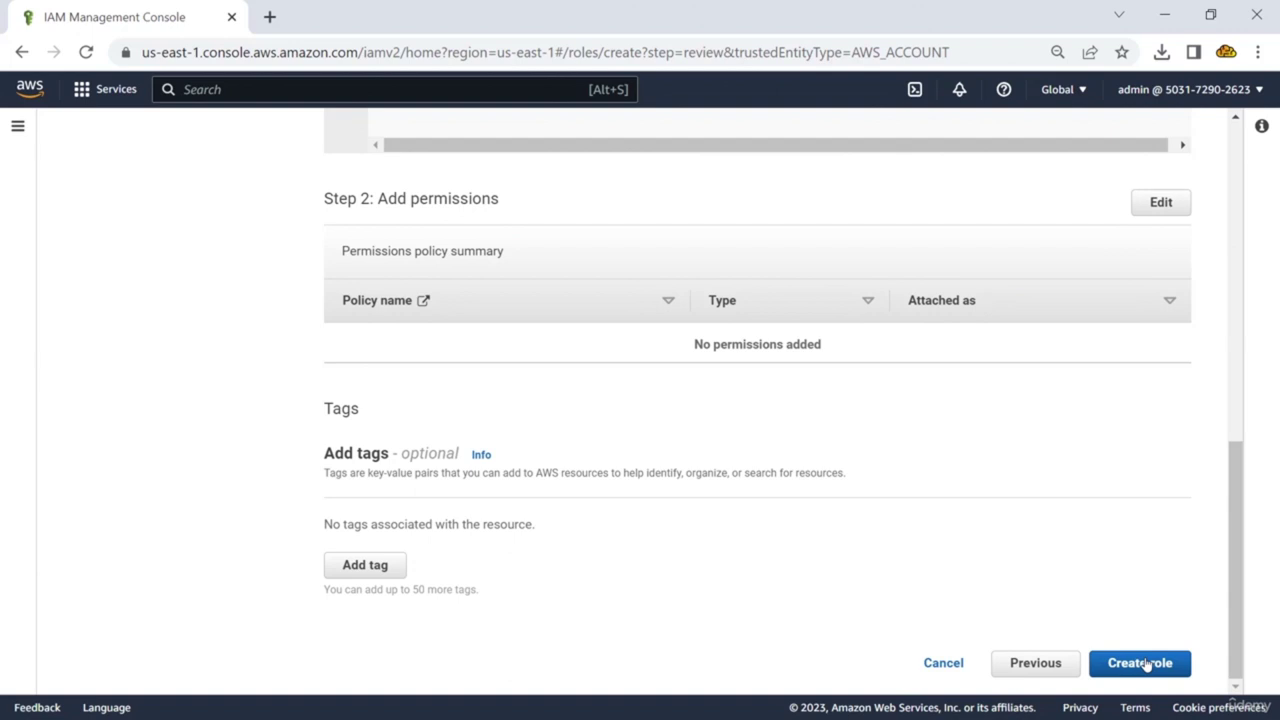
click(1146, 666)
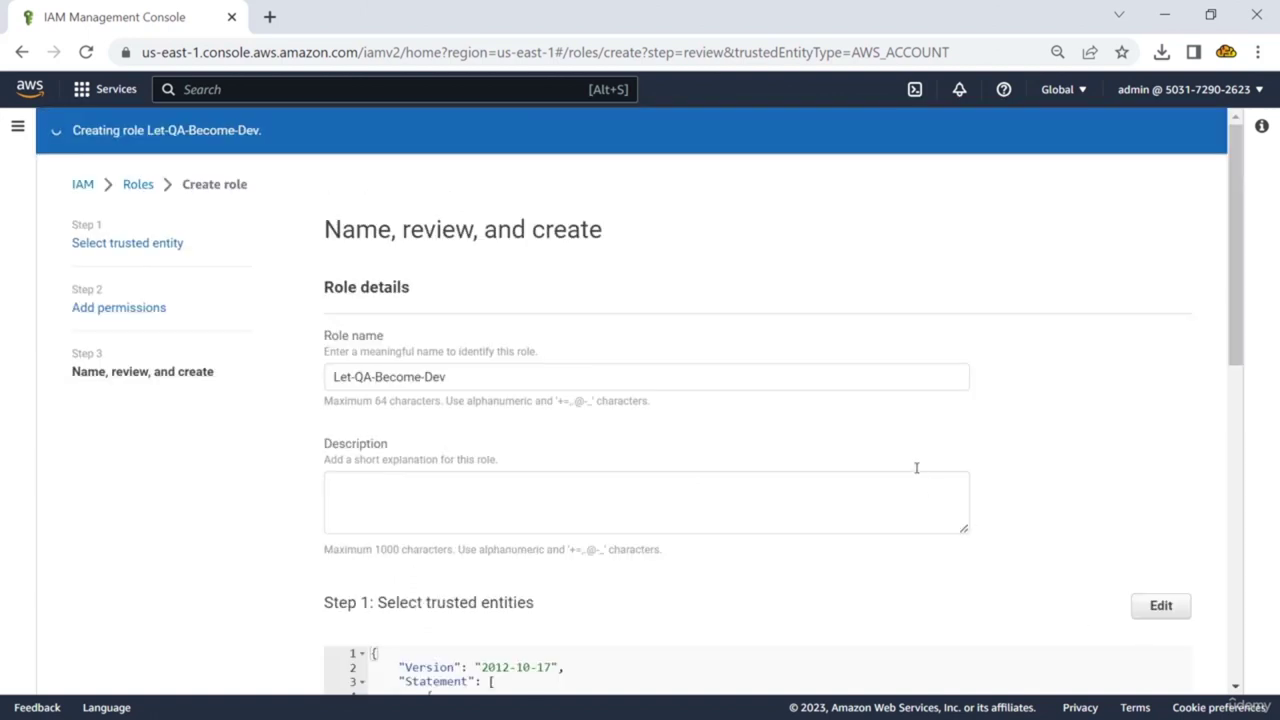
Refresh the roles list, search for 'Let', and open the Let-QA-Become-Dev role.
scroll(917, 472, down, 6)
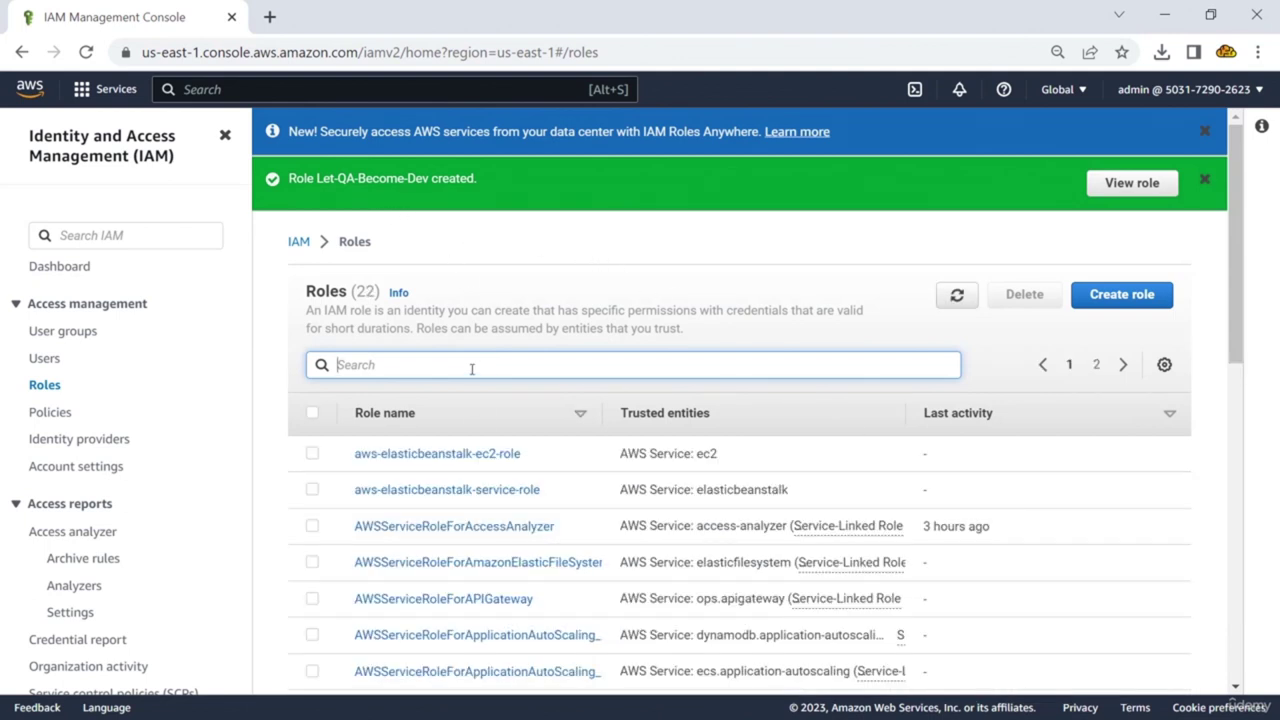
click(962, 295)
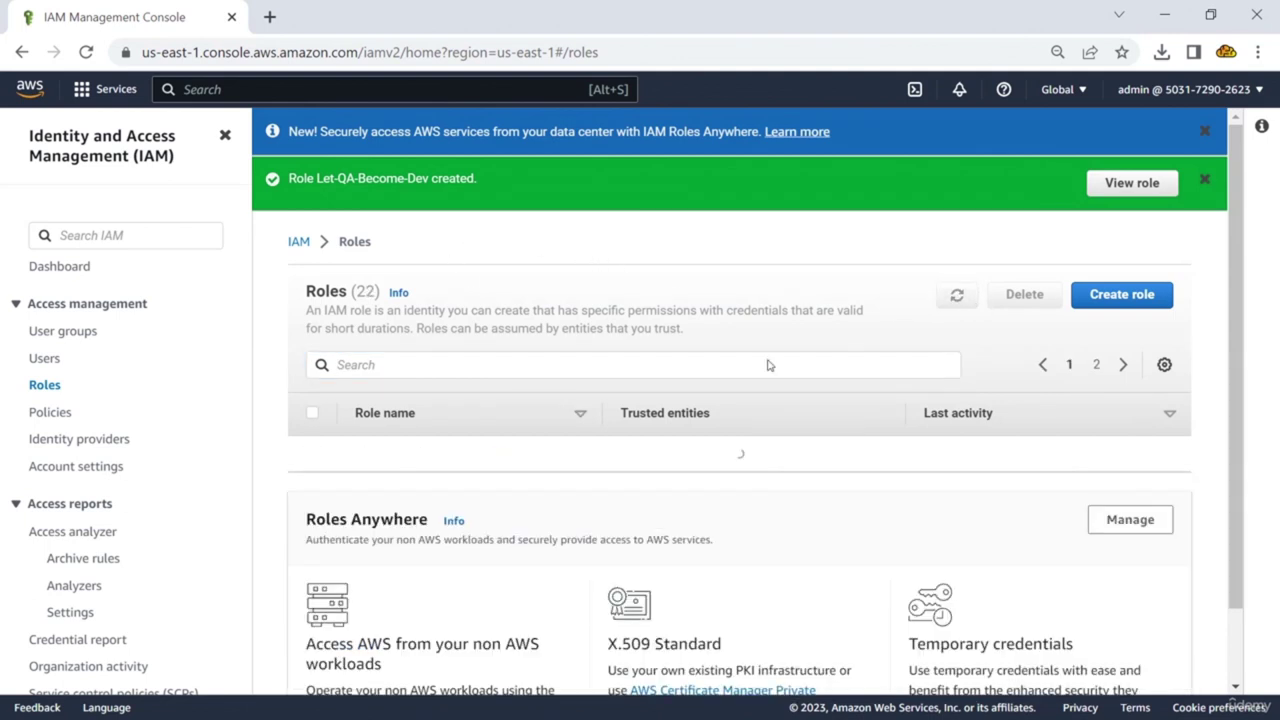
click(517, 371)
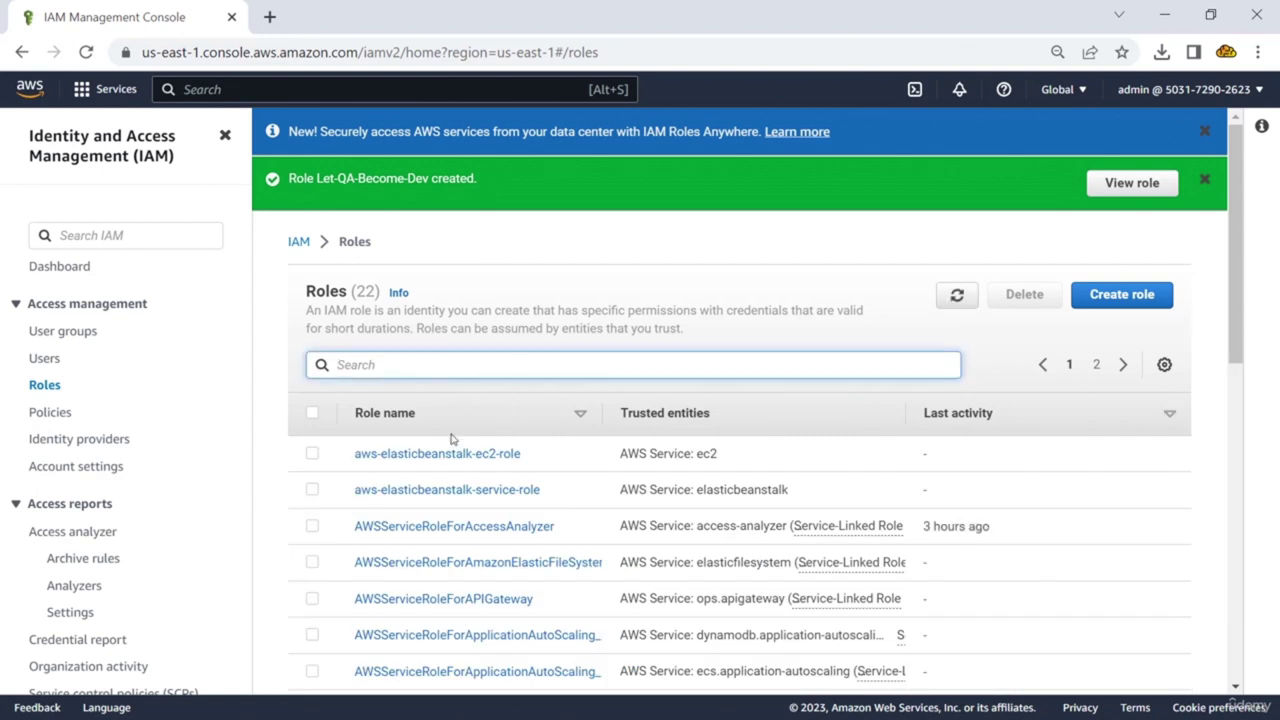
text(Let)
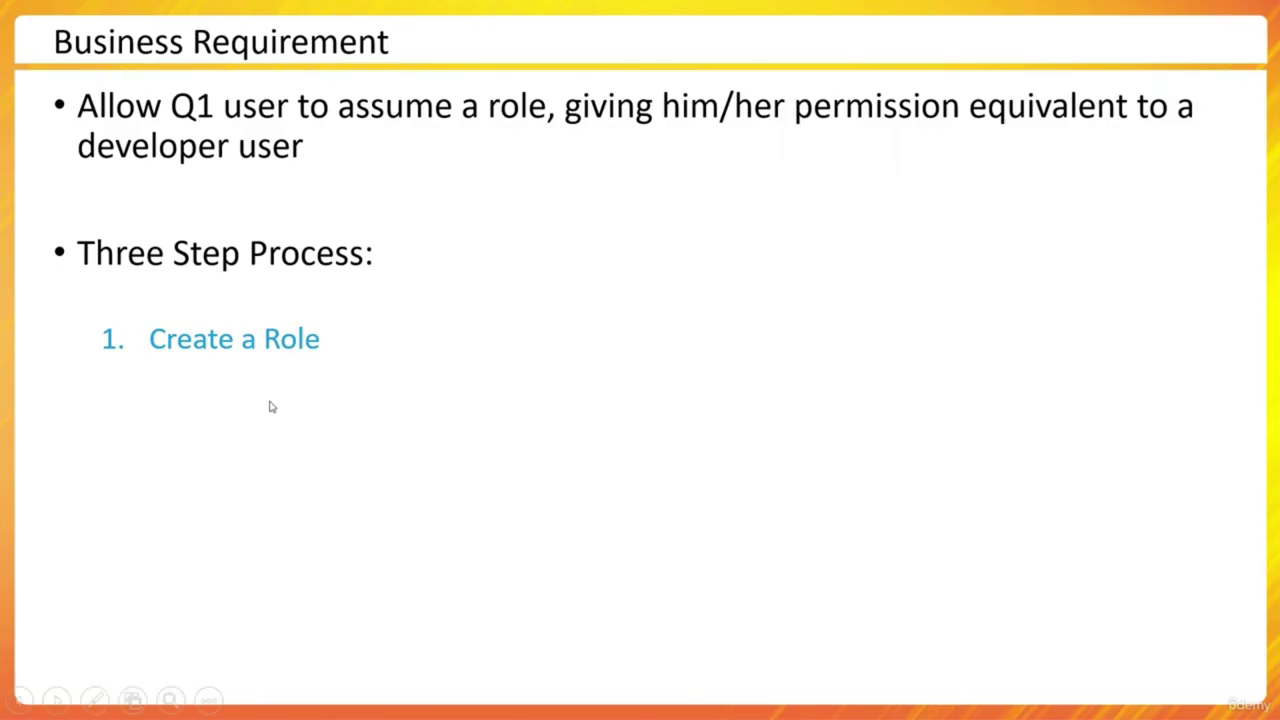
click(270, 407)
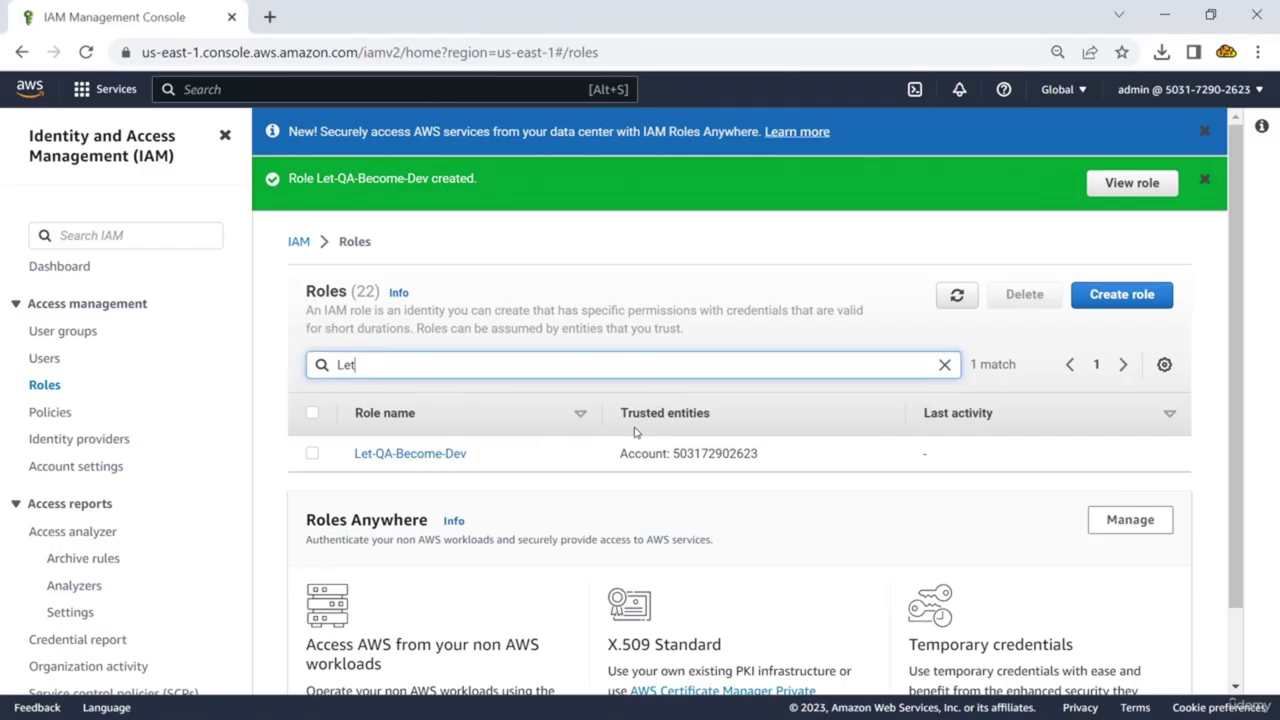
click(453, 454)
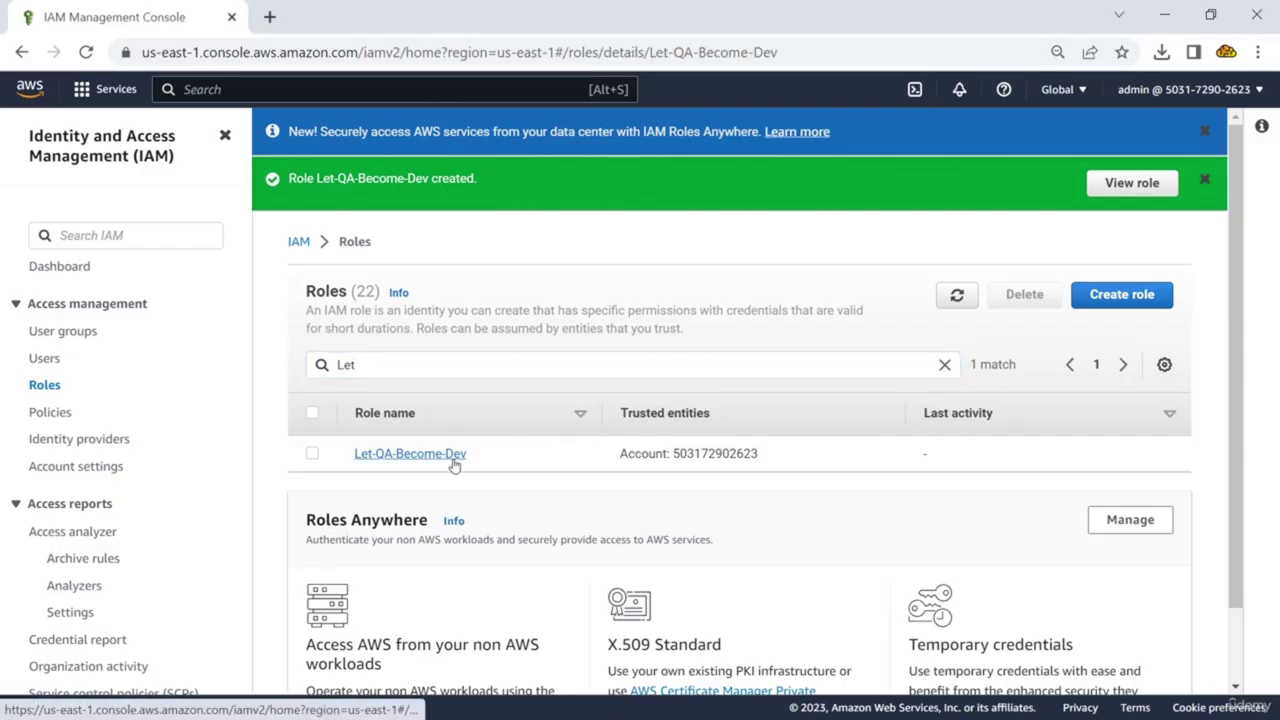
scroll(455, 454, down, 2)
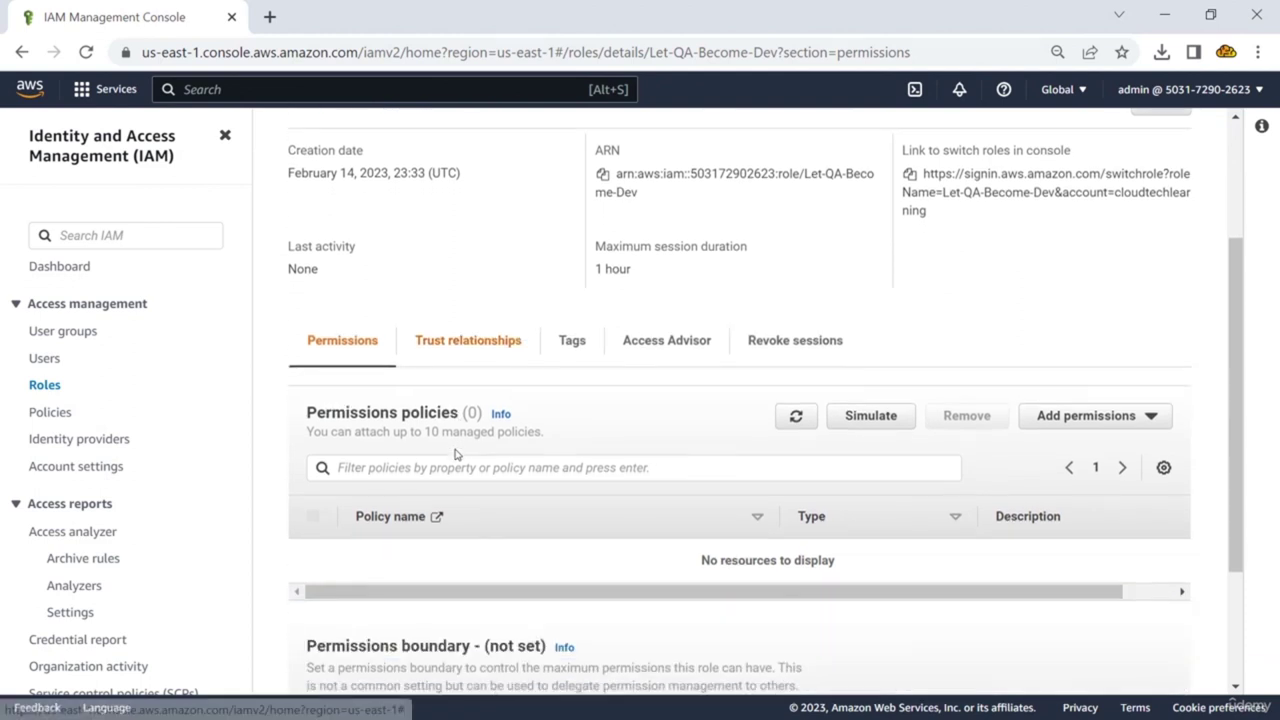
Review the trust relationships showing the account root principal, then start editing the trust policy.
click(488, 350)
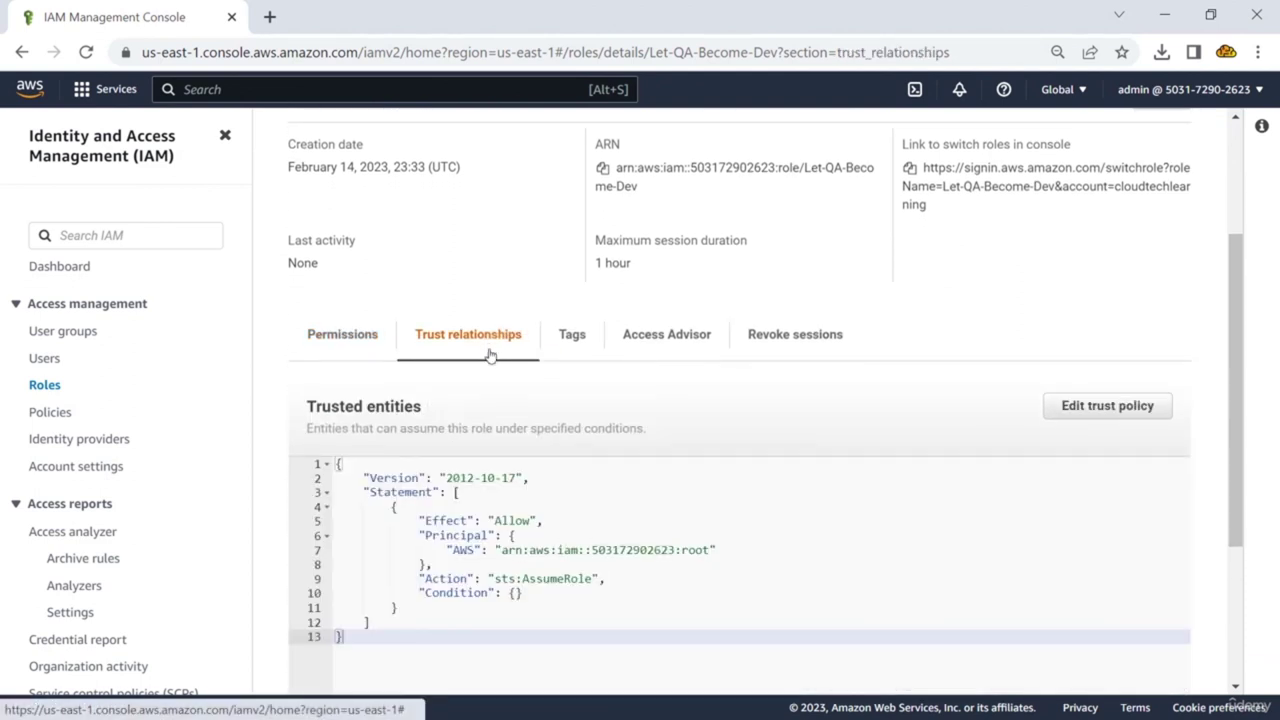
scroll(521, 418, down, 1)
drag(503, 458, 710, 460)
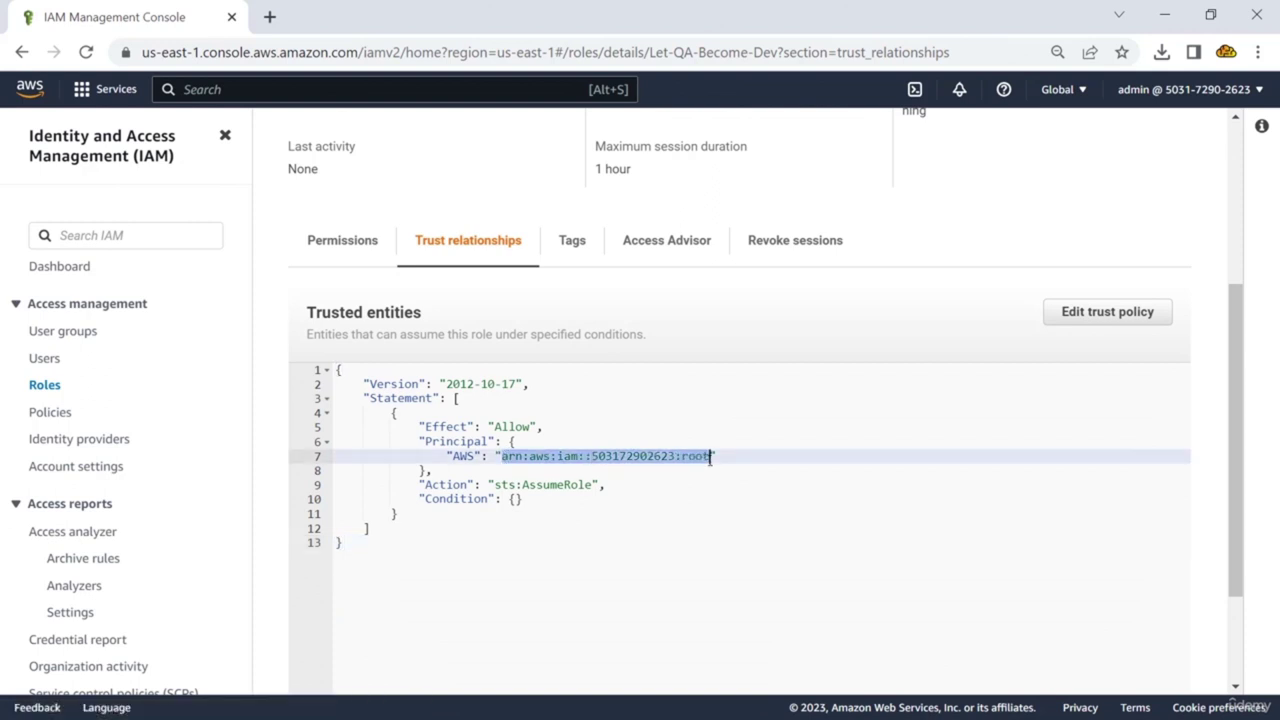
click(656, 457)
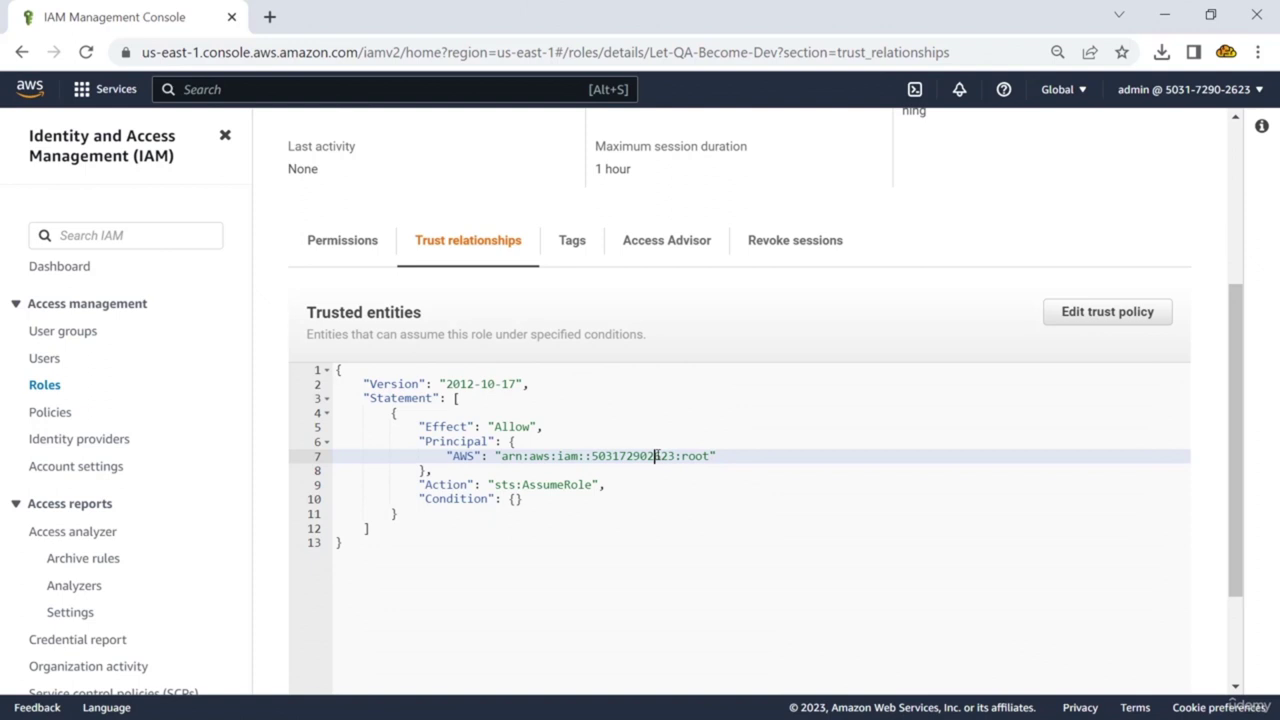
click(1104, 313)
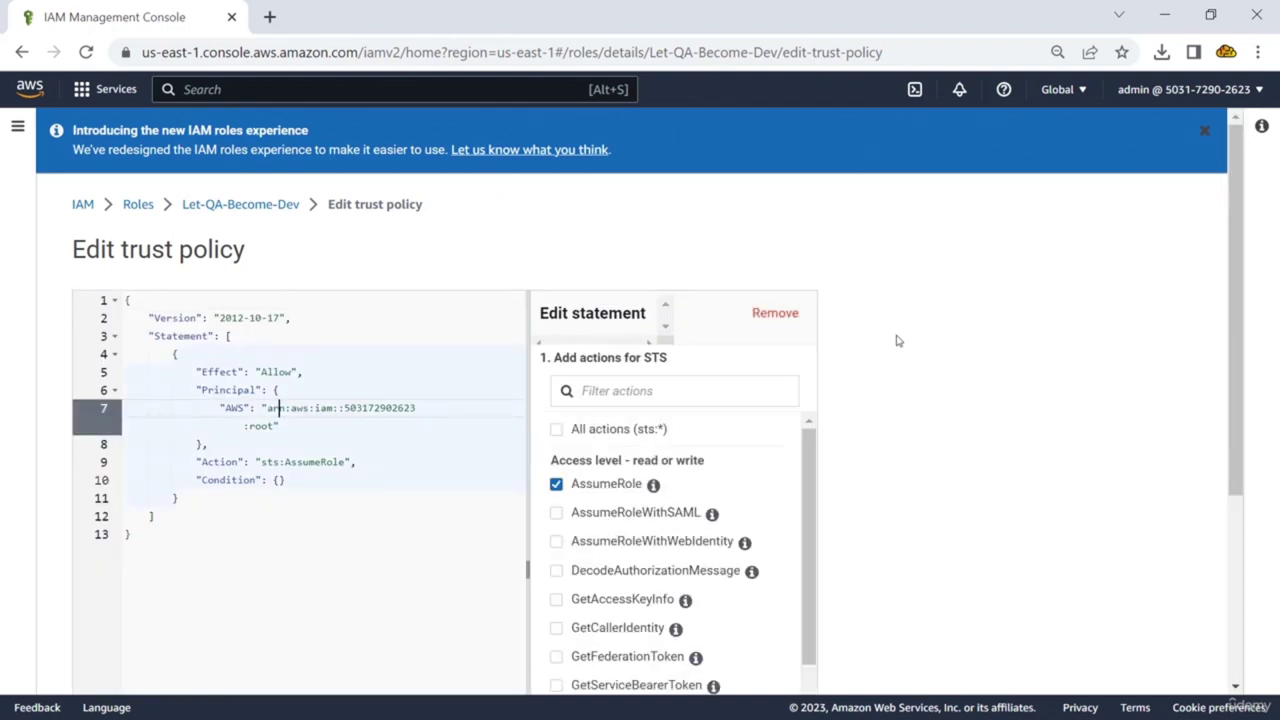
Search the console for 'iam' and open IAM in a new browser tab.
click(525, 89)
text(iam)
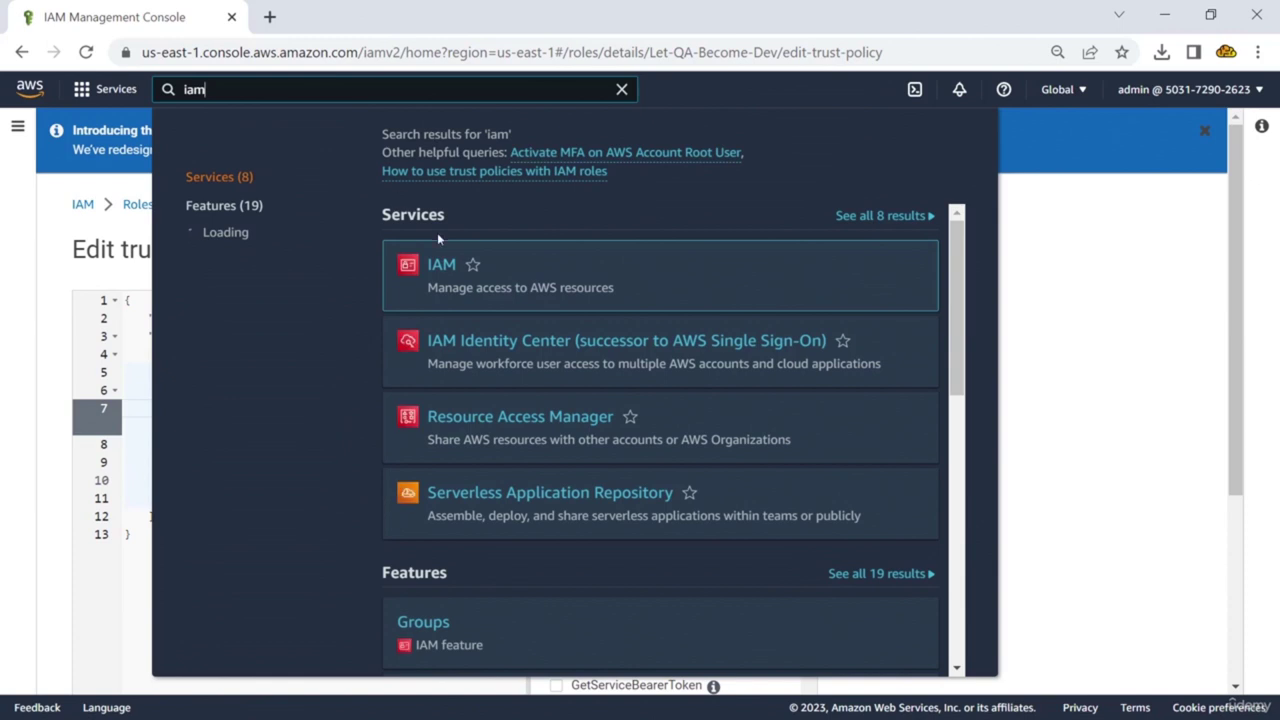
right_click(475, 278)
click(491, 284)
click(357, 20)
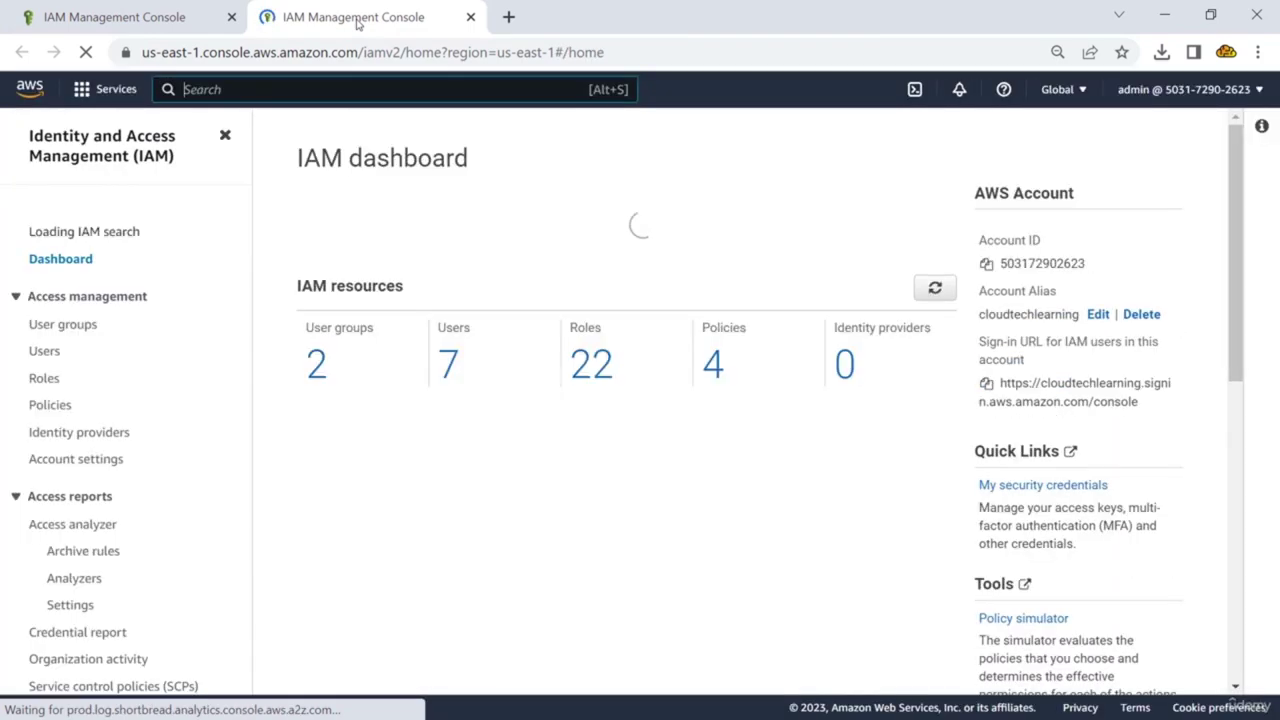
Copy user q1's ARN and return to the Let-QA-Become-Dev trust policy editor.
click(45, 358)
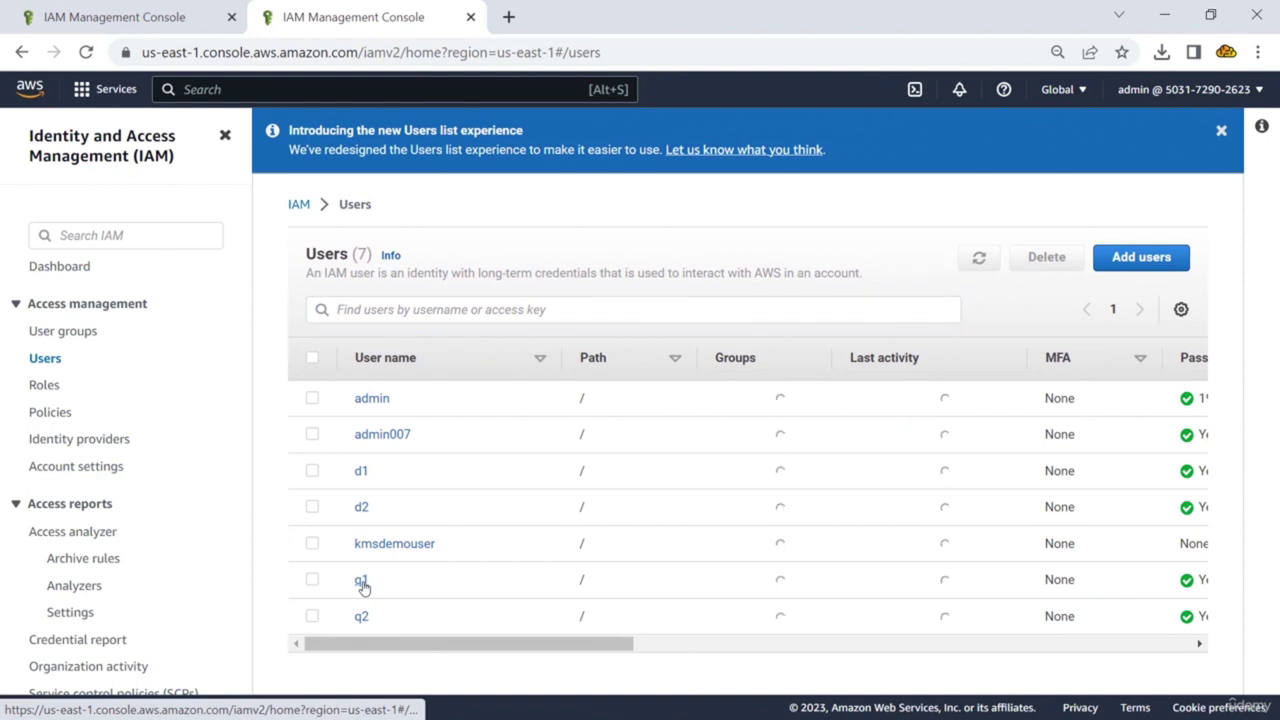
click(362, 582)
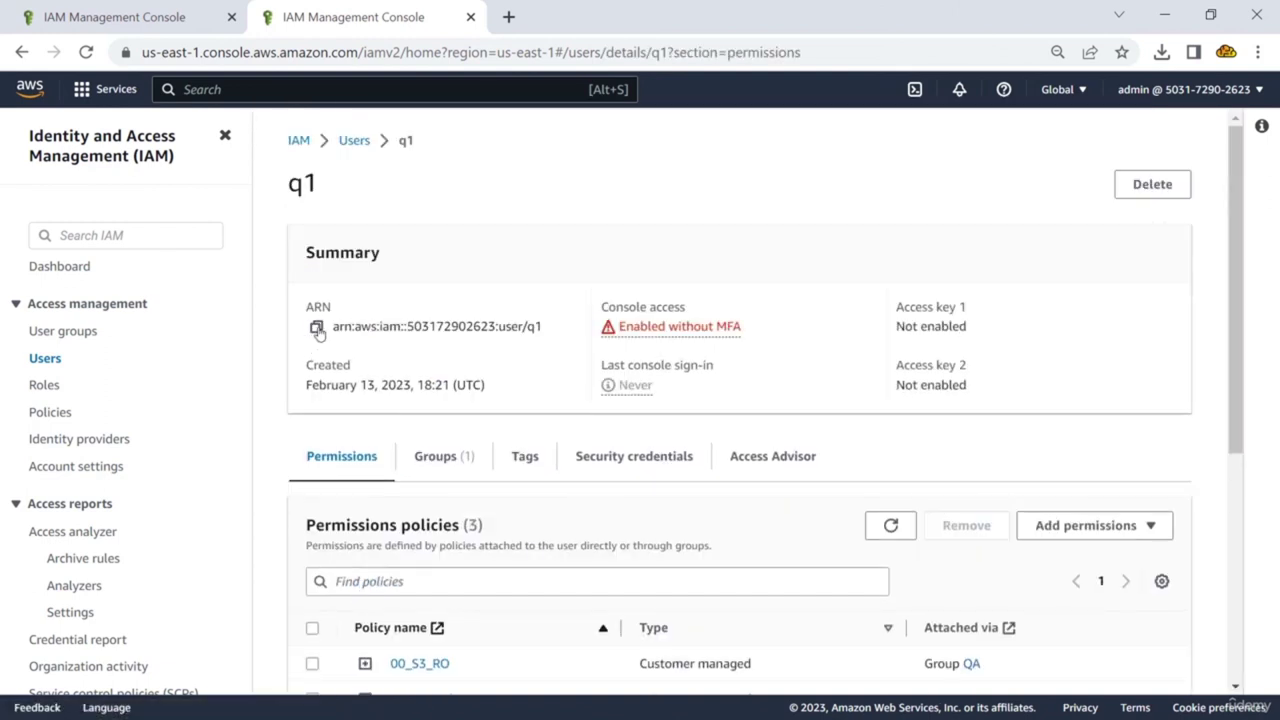
click(316, 328)
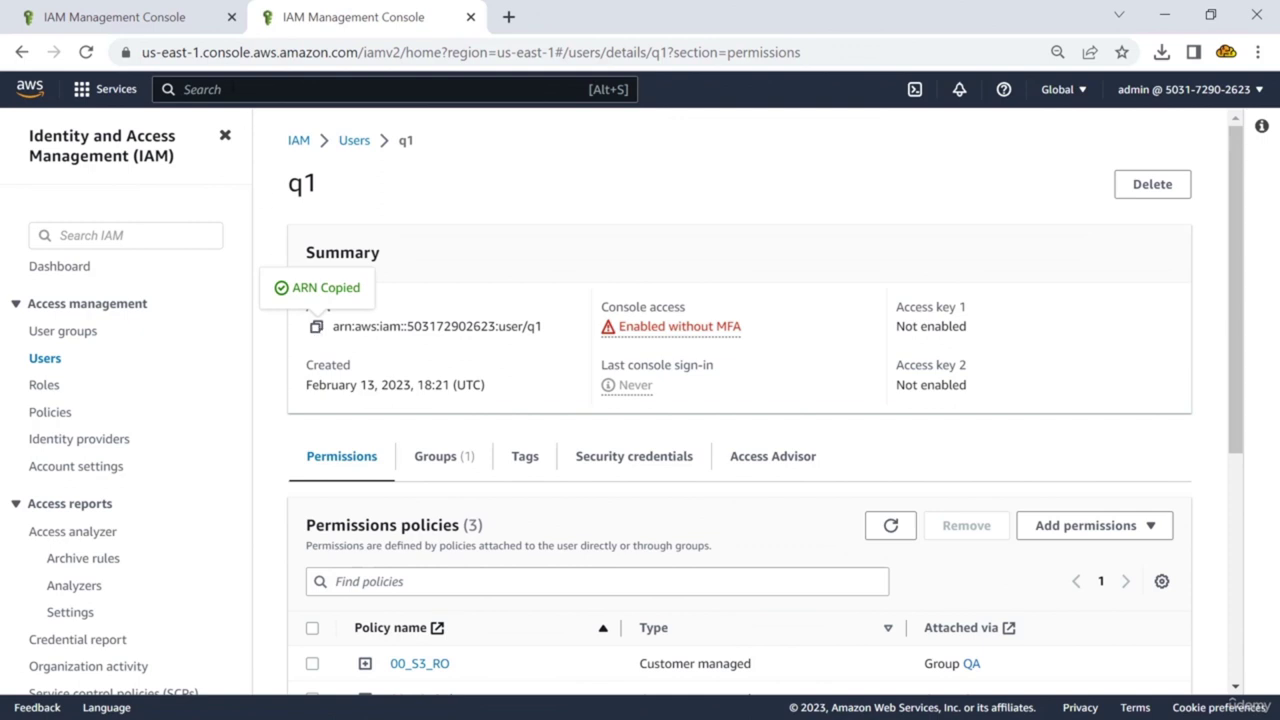
click(196, 28)
click(1108, 354)
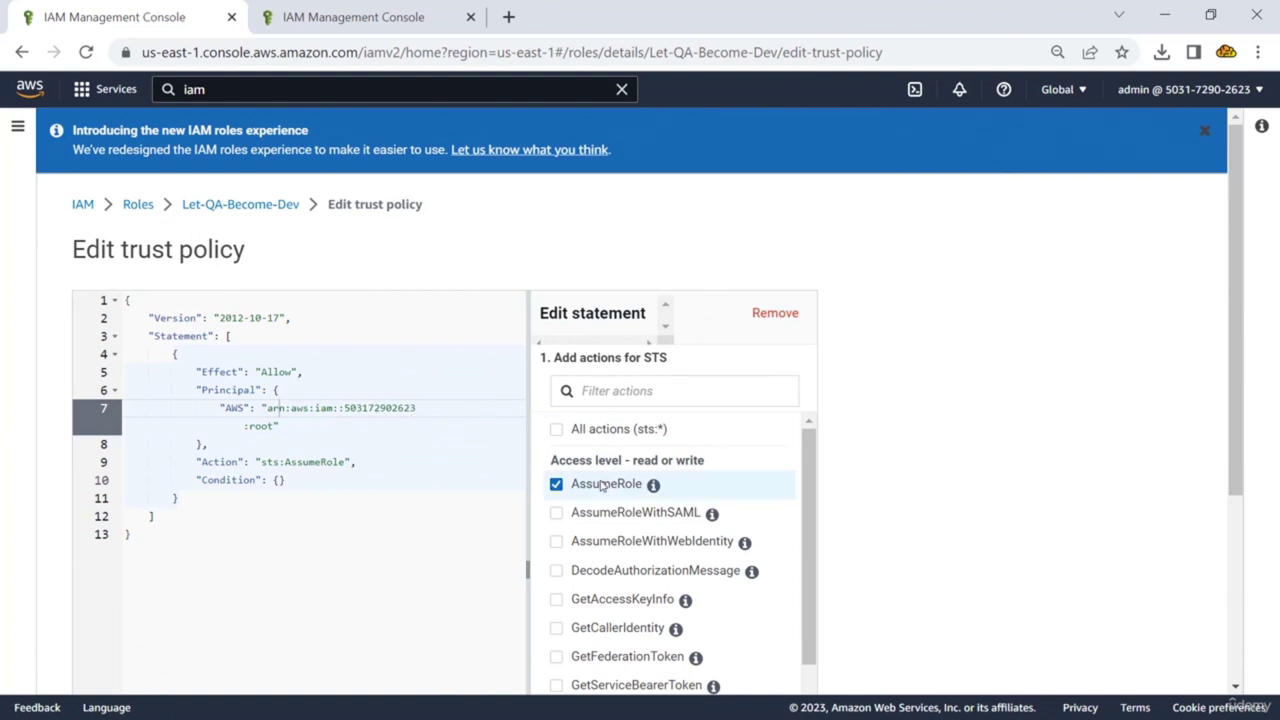
Add user q1 as an IAM users principal by pasting its ARN into the template.
scroll(843, 454, down, 3)
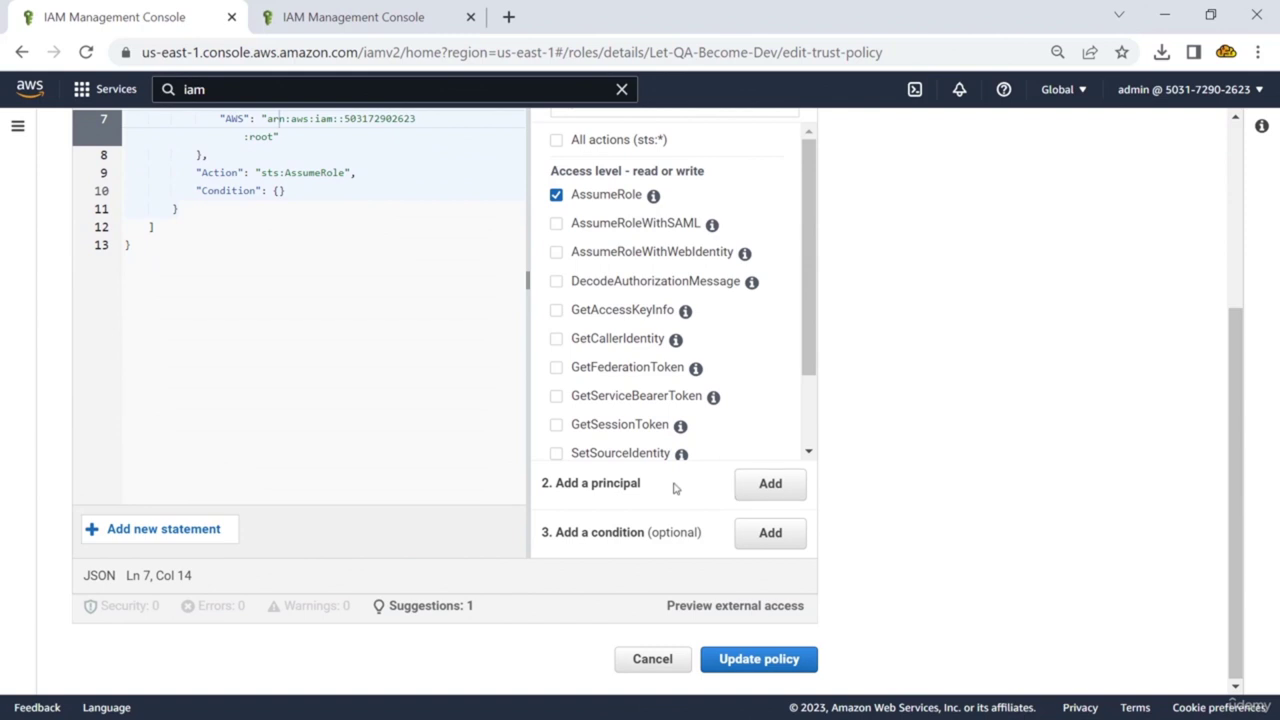
click(770, 486)
click(726, 398)
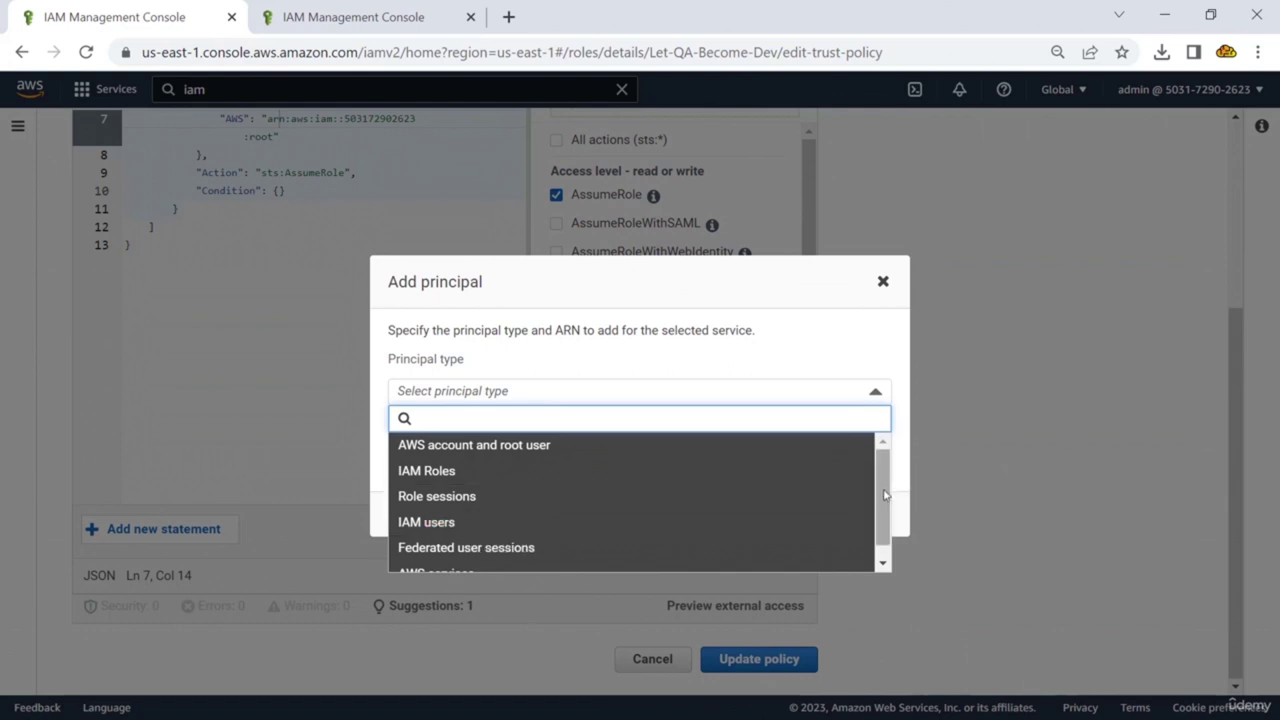
scroll(884, 494, down, 1)
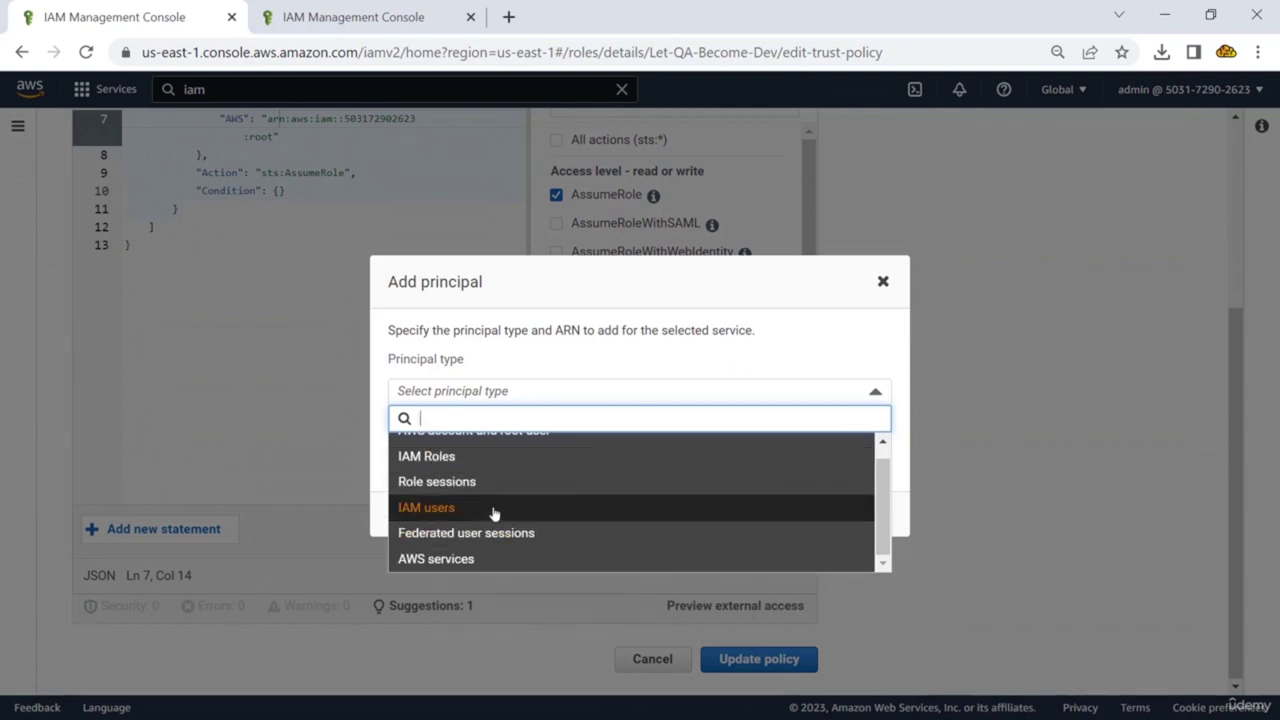
click(478, 512)
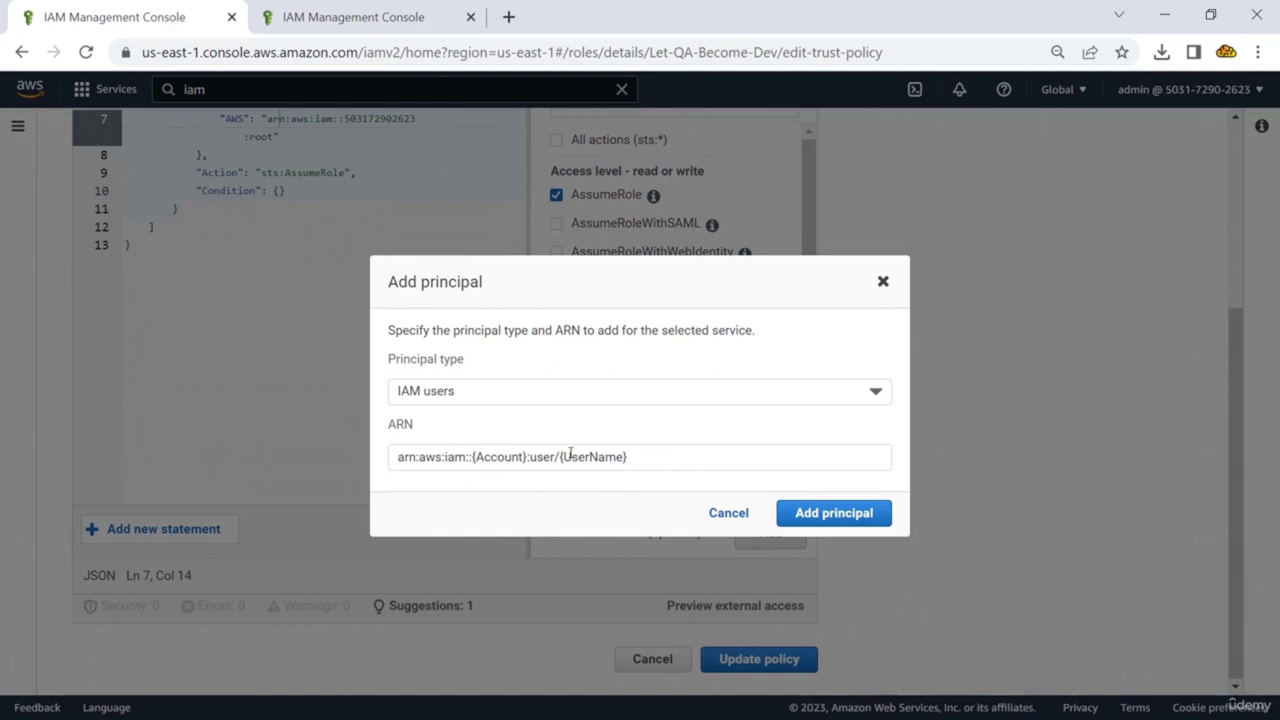
drag(682, 456, 329, 477)
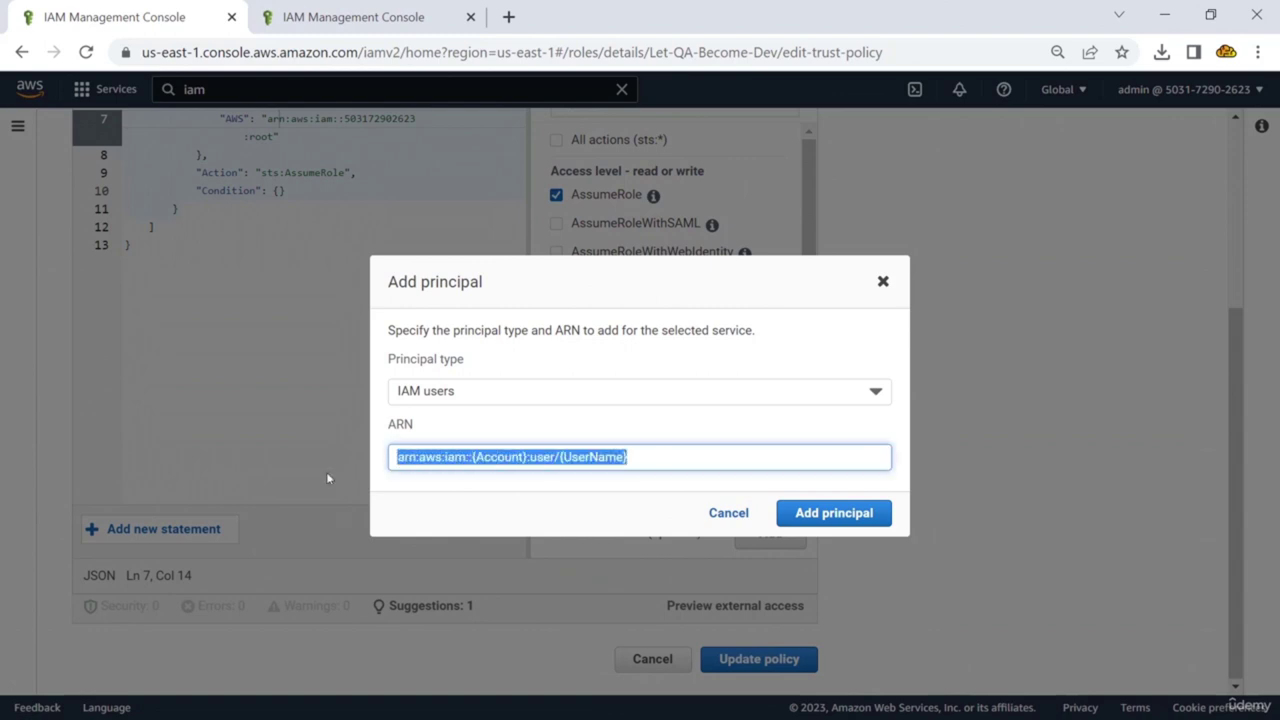
key(ctrl+v)
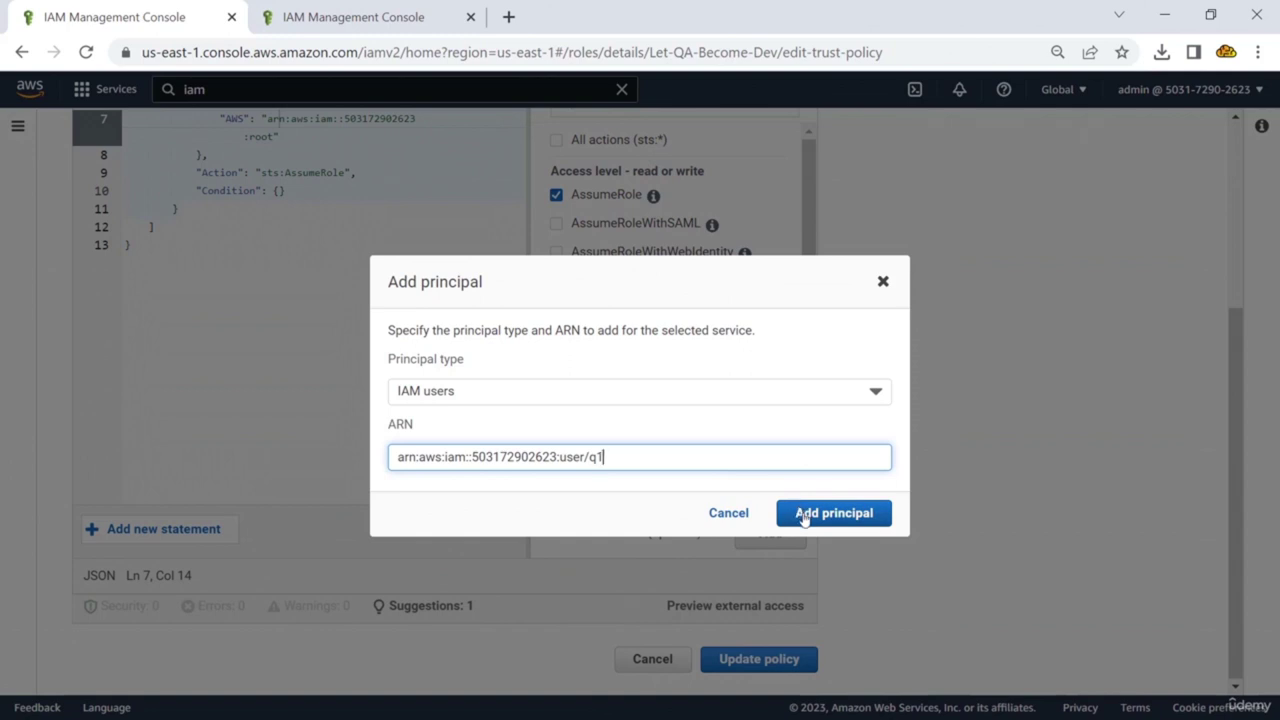
click(804, 516)
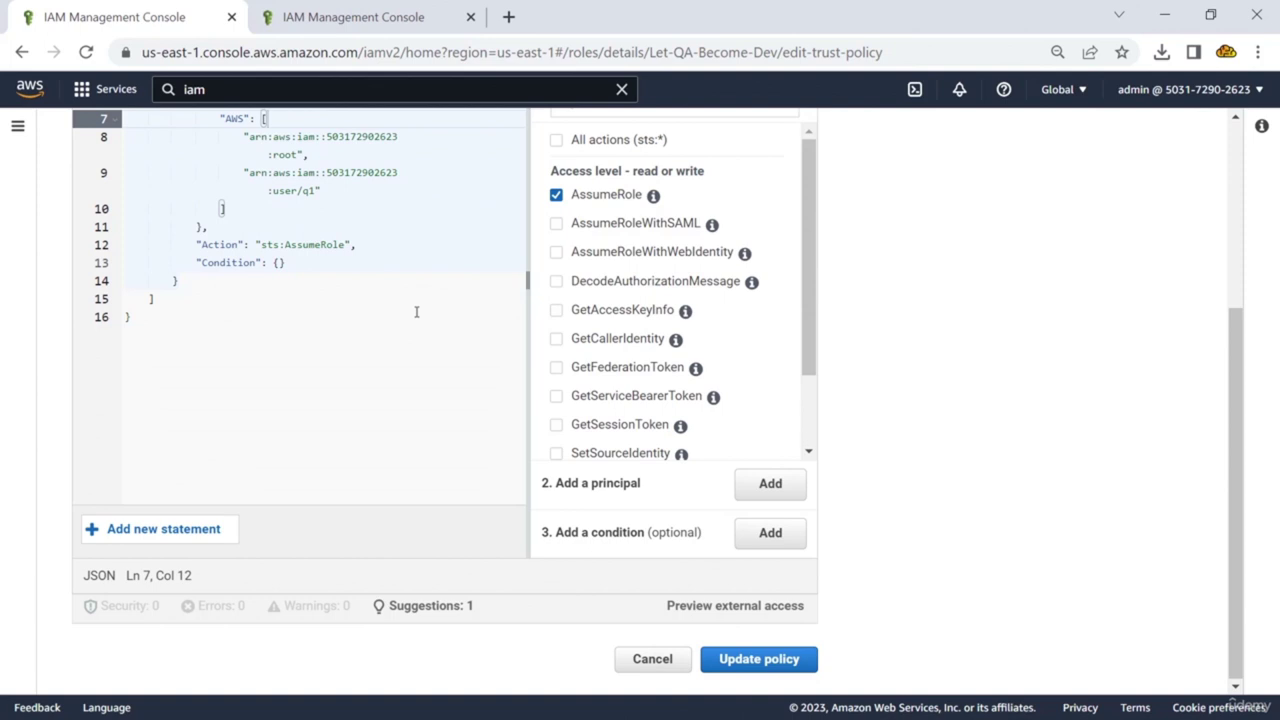
Delete the account root principal entry and save the updated trust policy.
scroll(416, 312, up, 1)
click(344, 271)
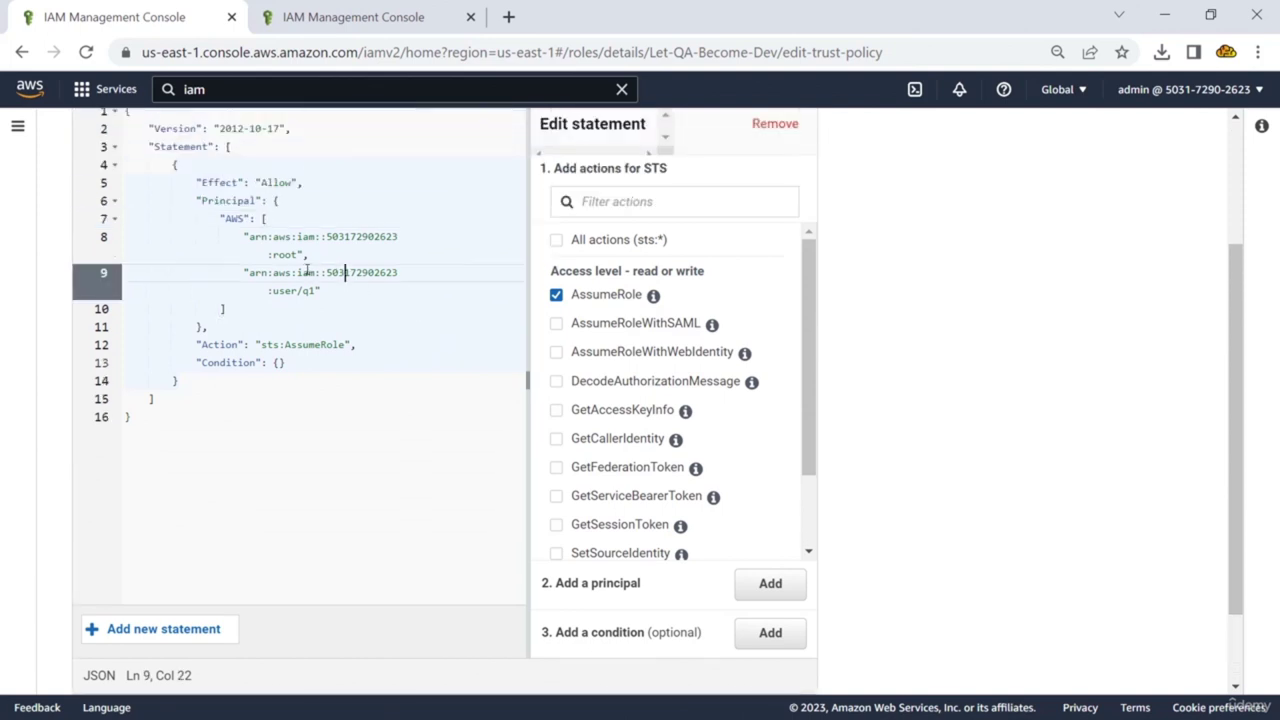
drag(325, 253, 128, 240)
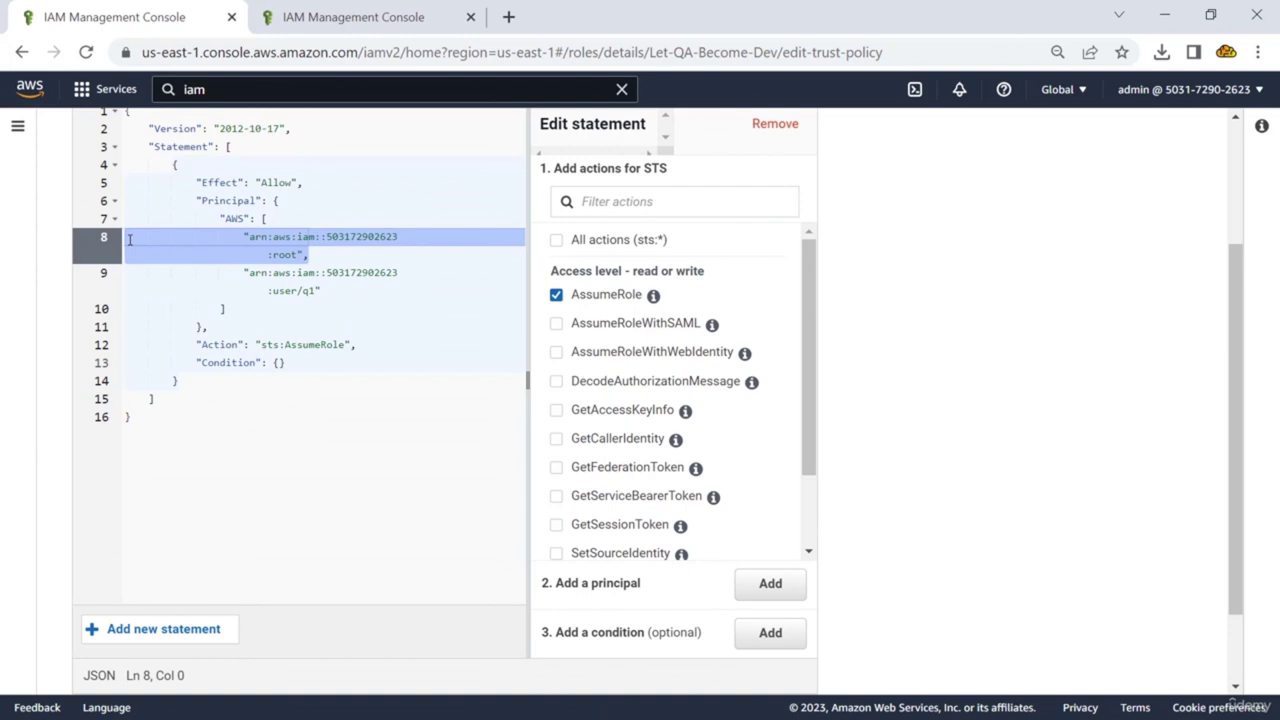
key(Delete)
key(Delete)
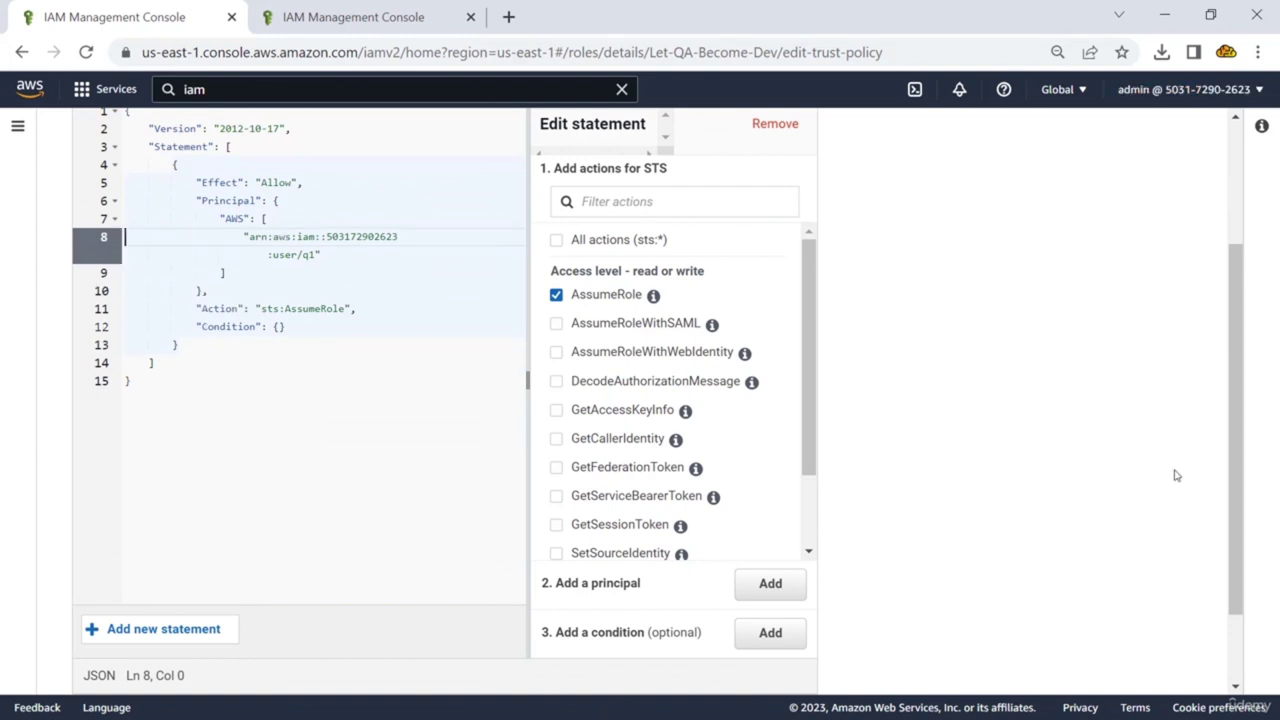
scroll(1045, 548, down, 1)
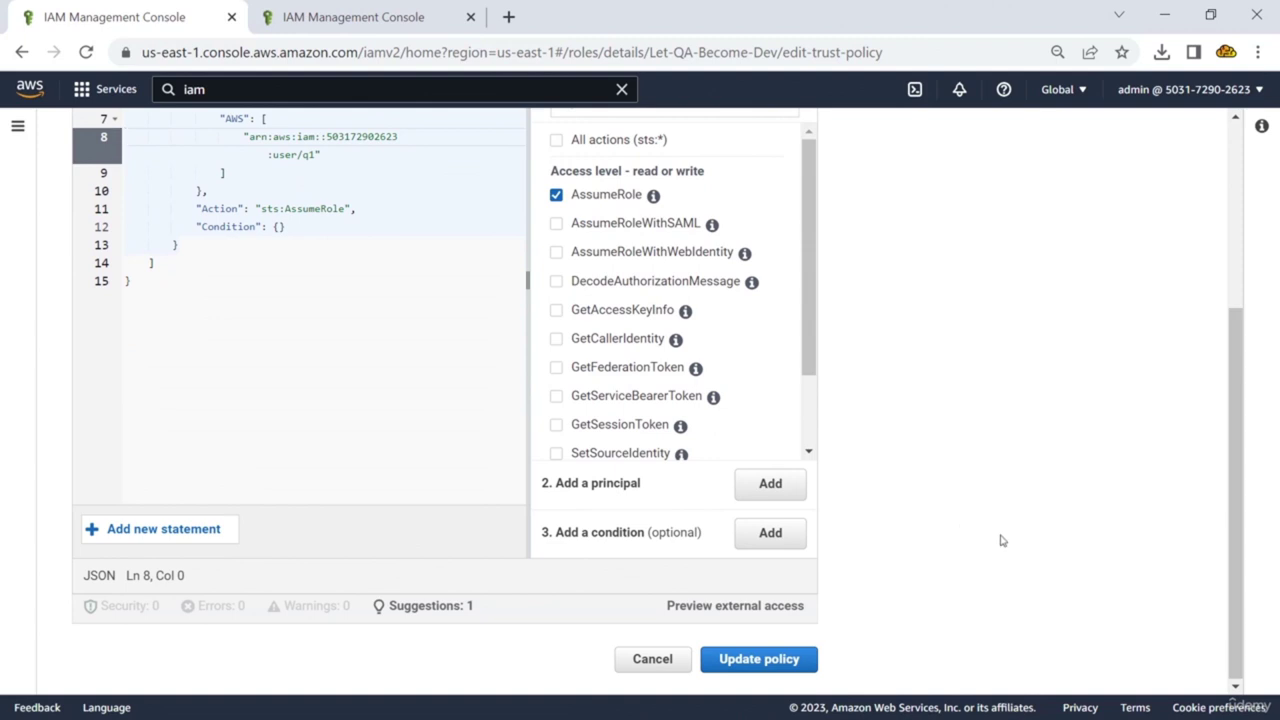
click(783, 665)
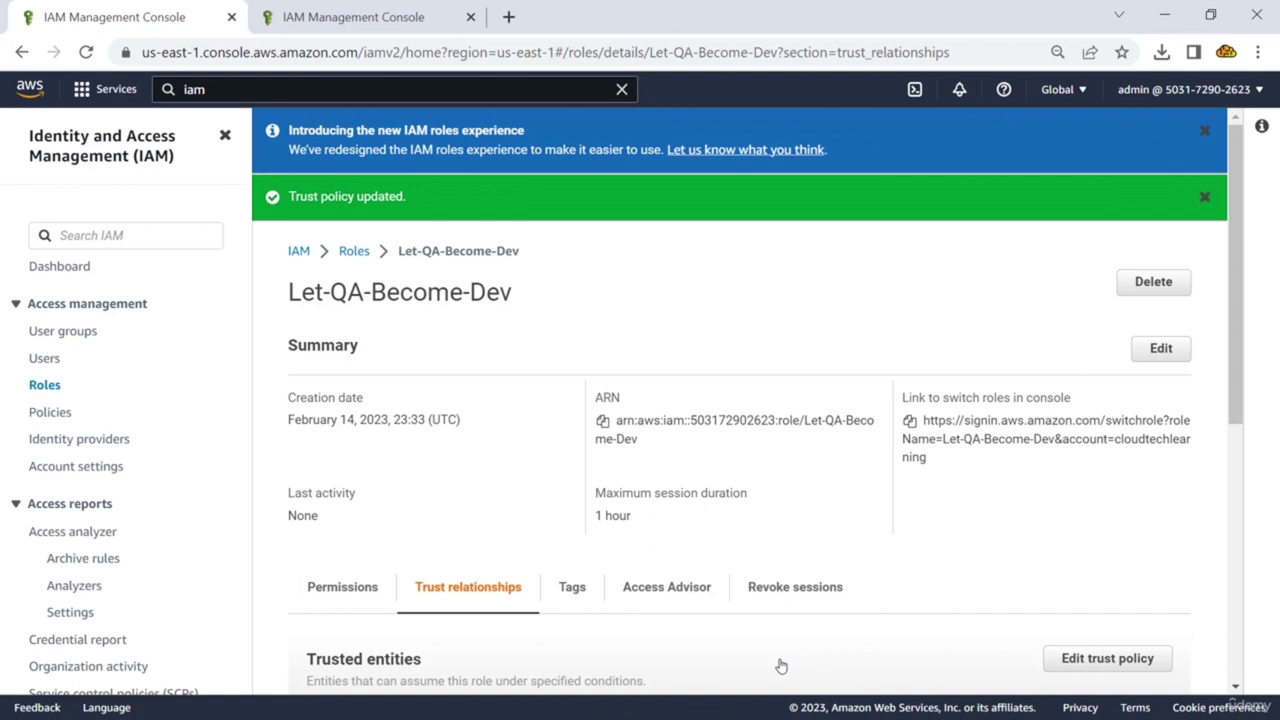
click(59, 393)
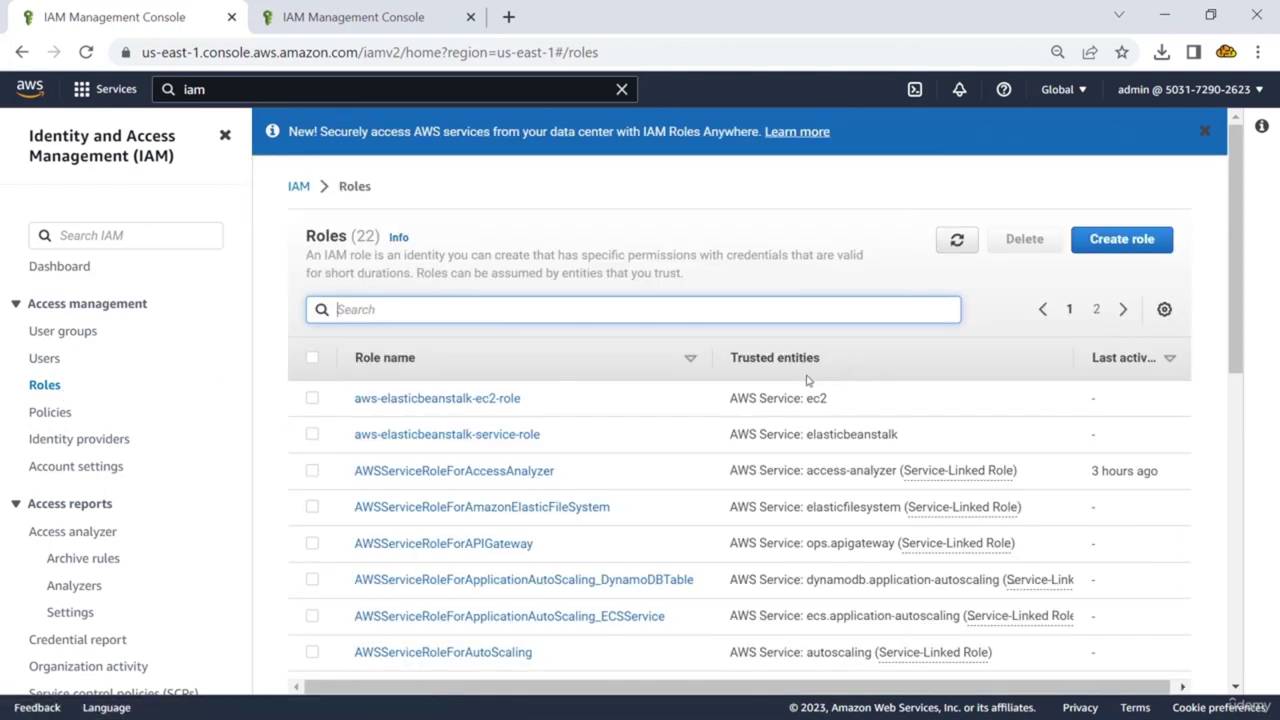
Search roles for 'Let' and open Let-QA-Become-Dev to view its empty permissions.
click(633, 308)
text(Let2)
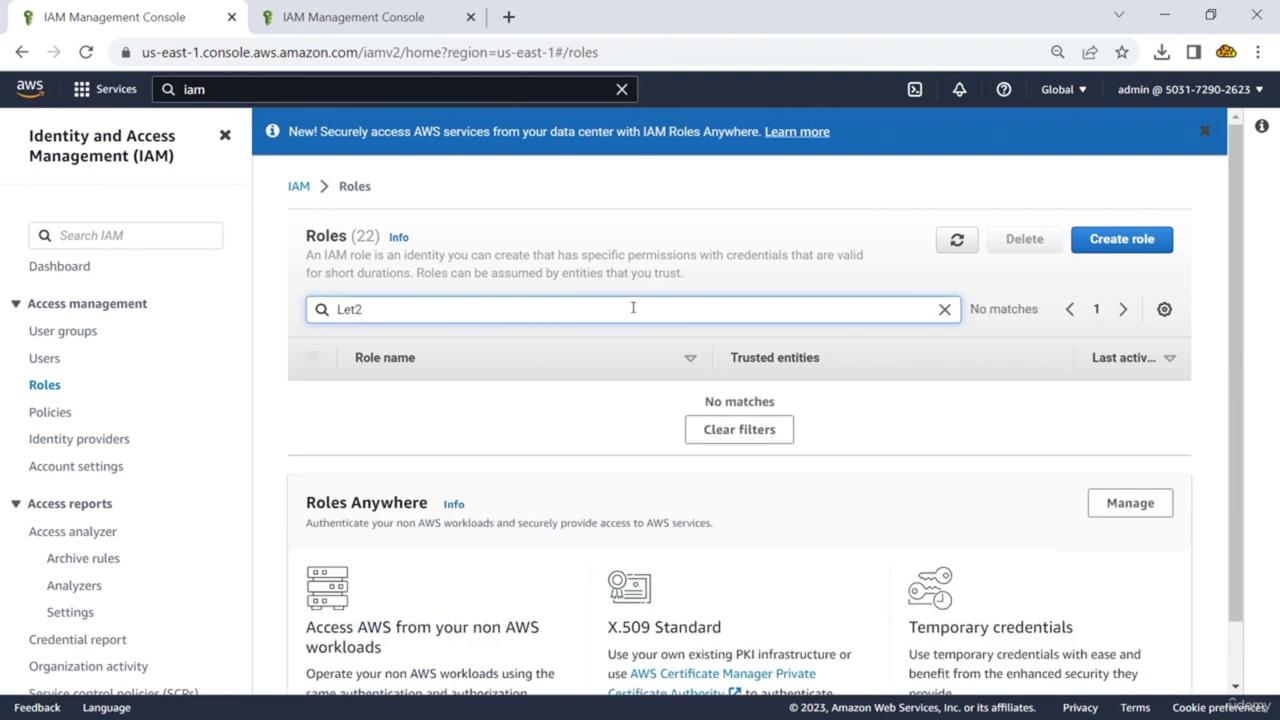
key(BackSpace)
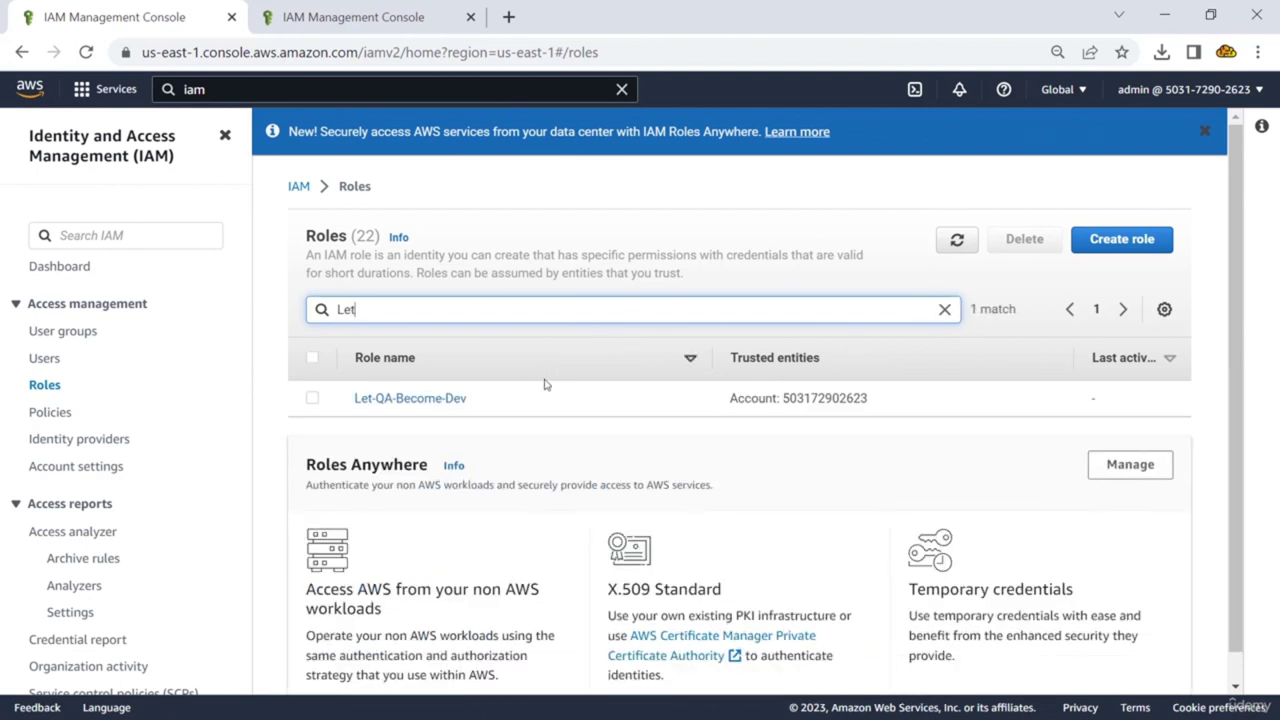
click(462, 399)
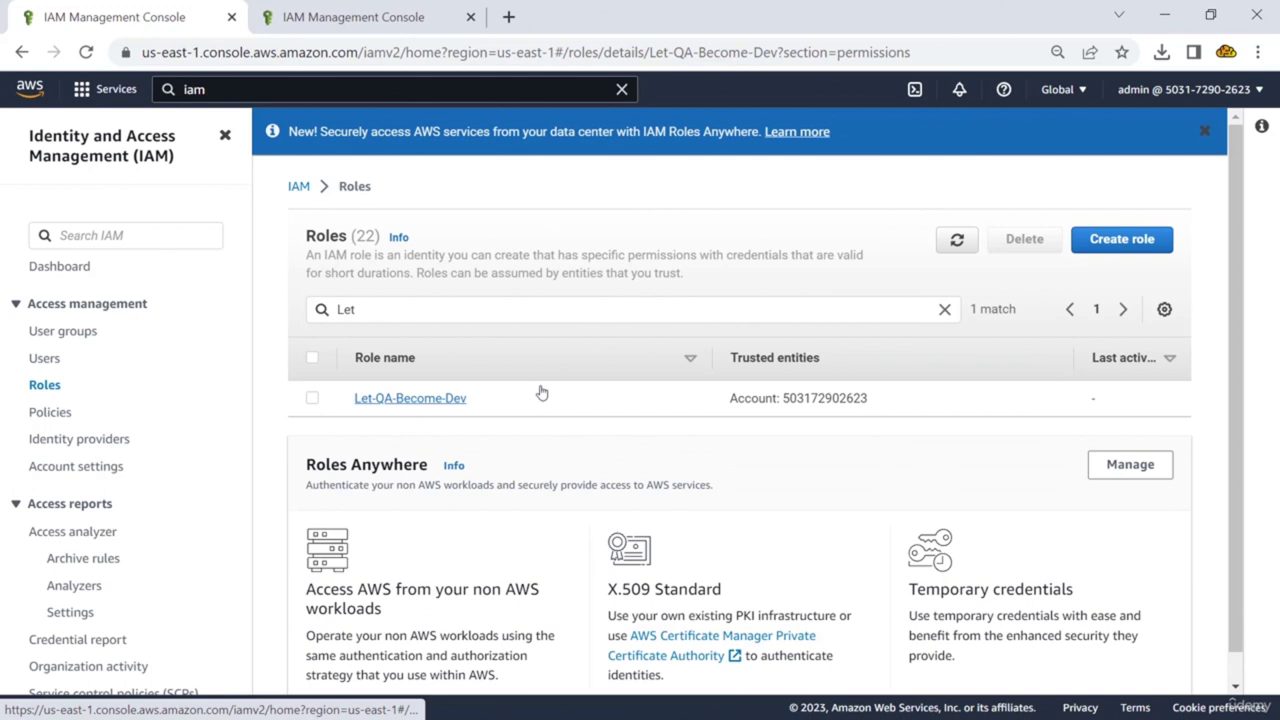
scroll(579, 391, down, 3)
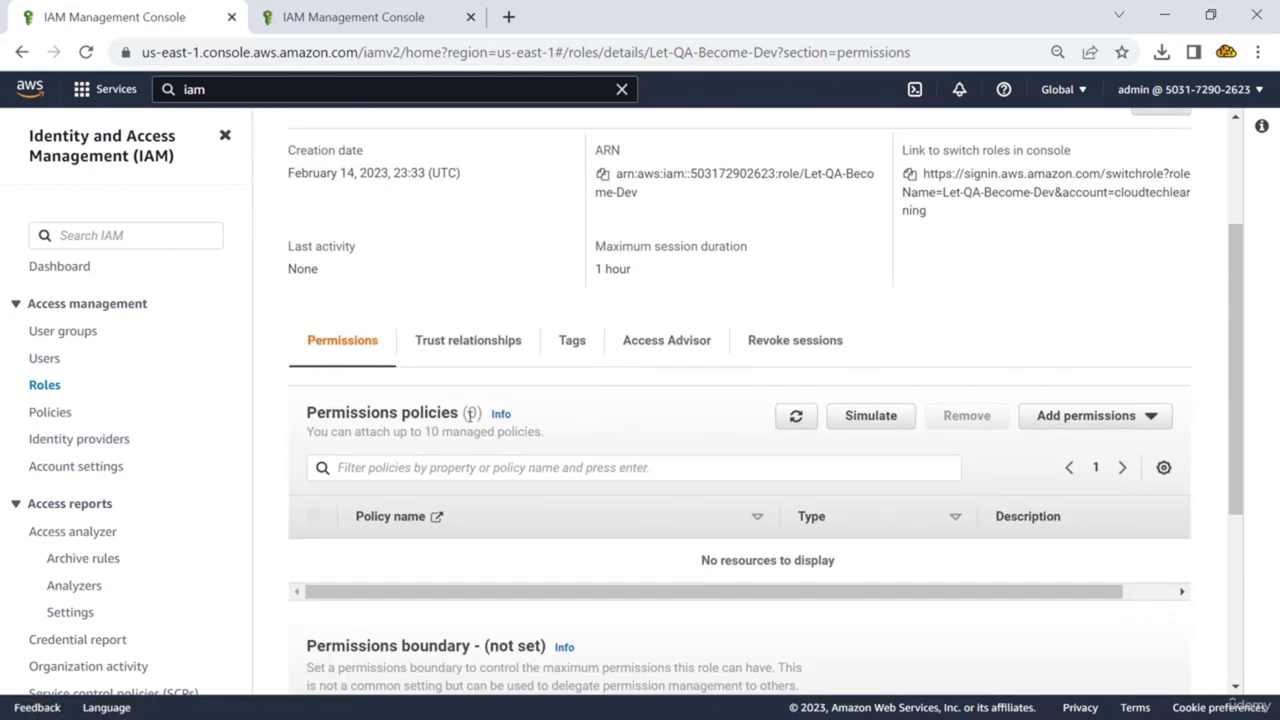
Show the presentation slides, then return to user q1's page with its 3 permissions policies.
click(1167, 17)
click(262, 521)
click(420, 20)
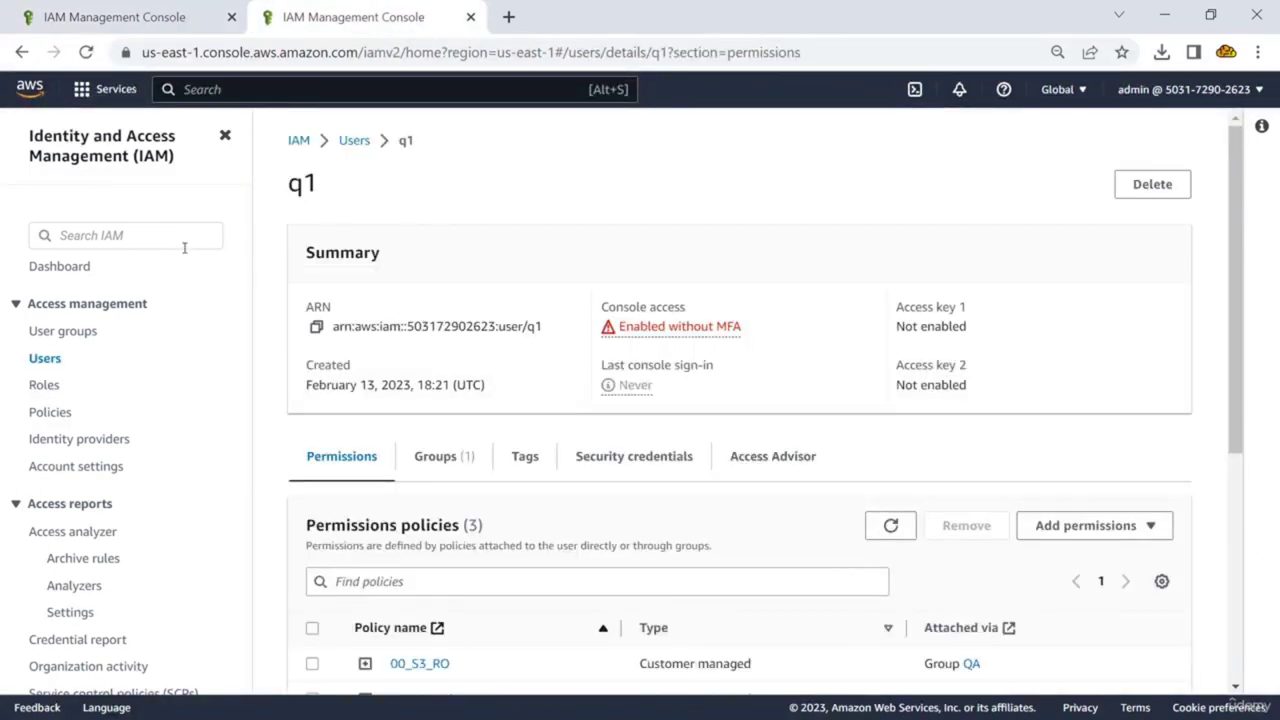
Open user d1 and check its Developers-group policies 00_EC2_Full_access and AmazonS3FullAccess.
click(55, 359)
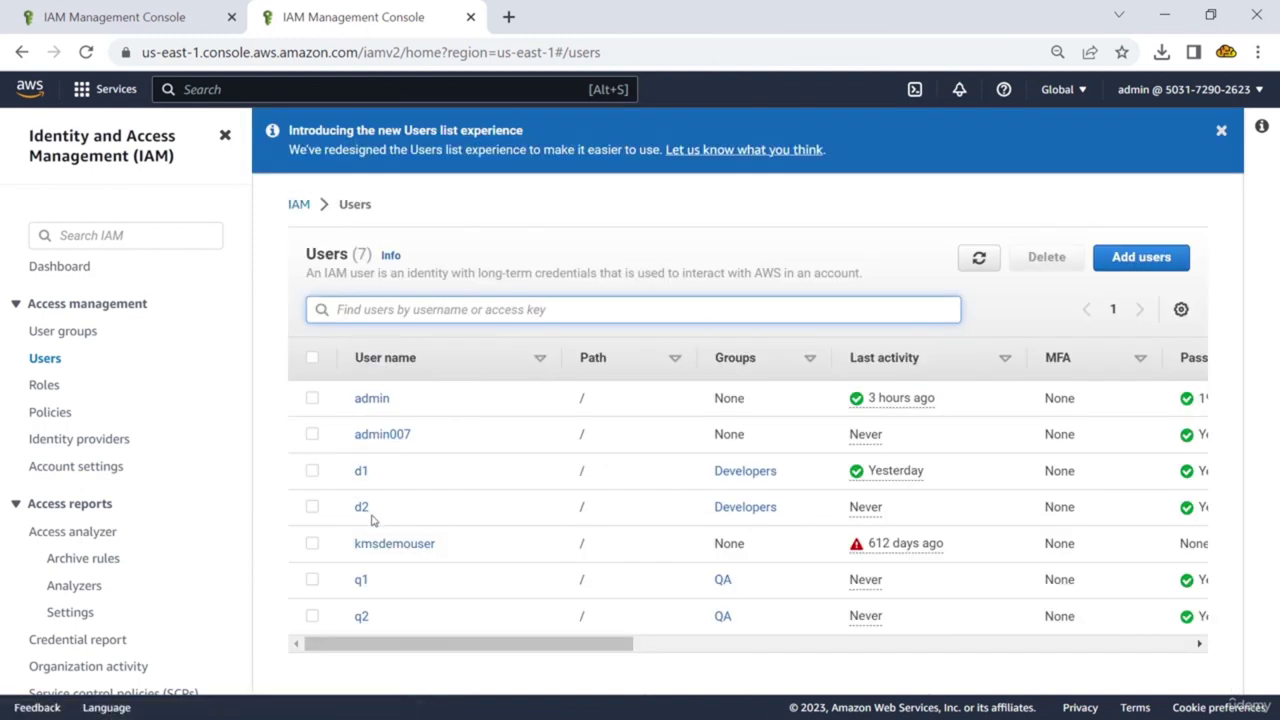
click(362, 478)
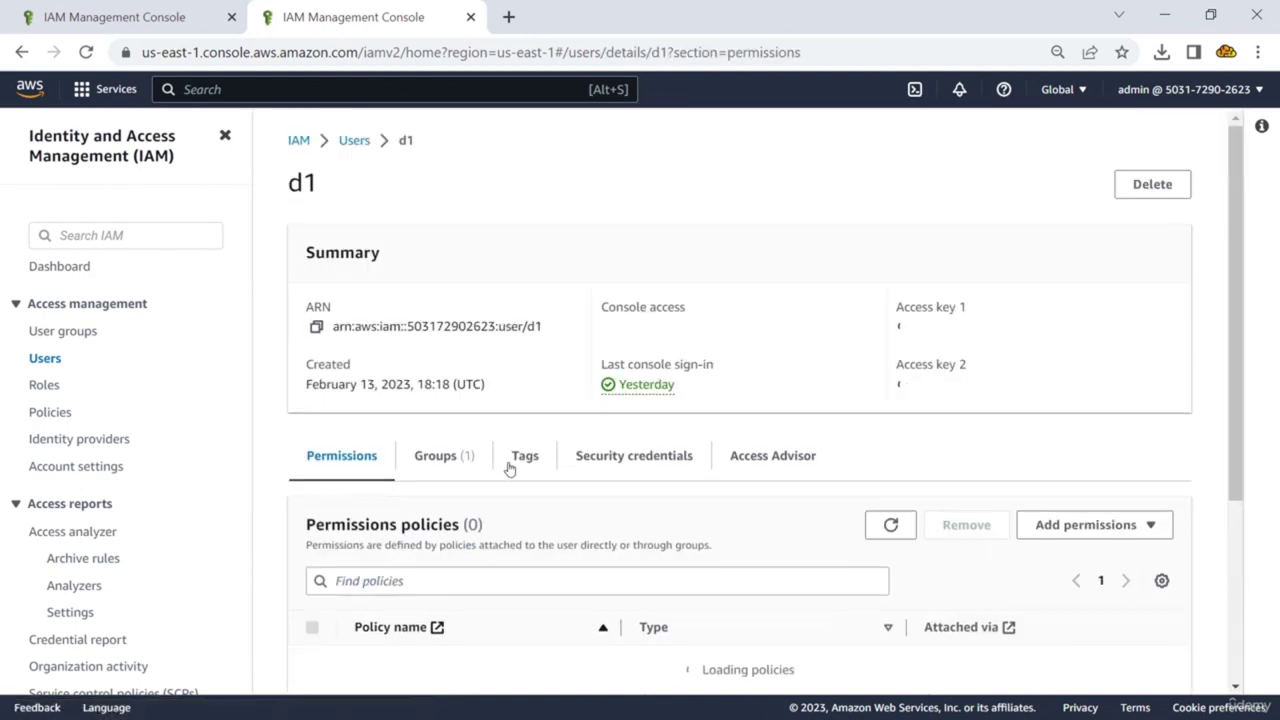
scroll(393, 485, down, 2)
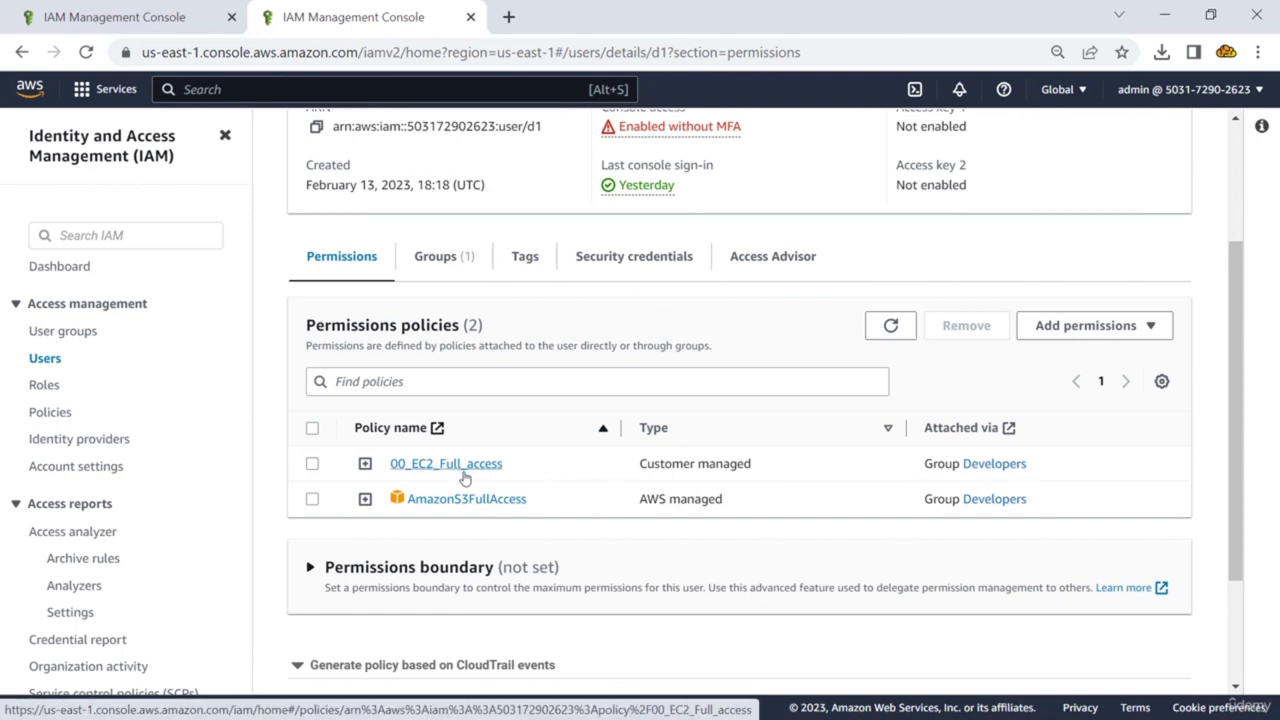
click(44, 385)
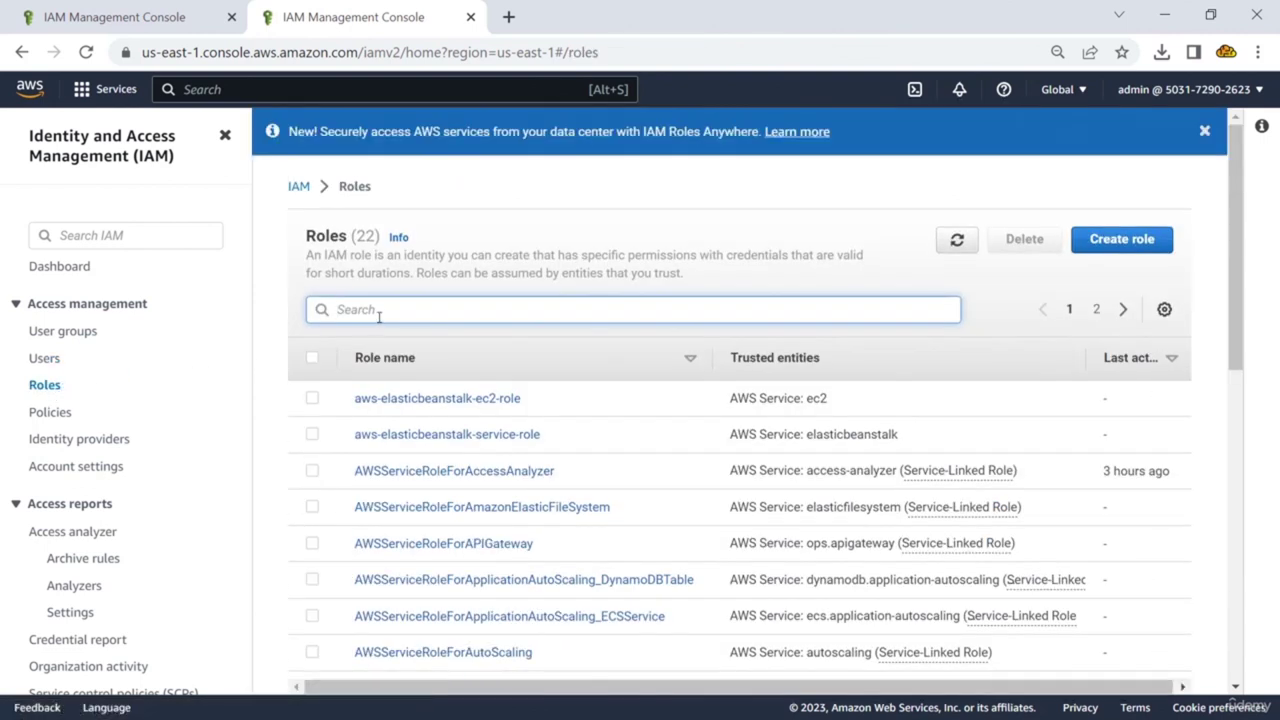
Find the Let-QA-Become-Dev role and start attaching existing policies to it.
text(Let)
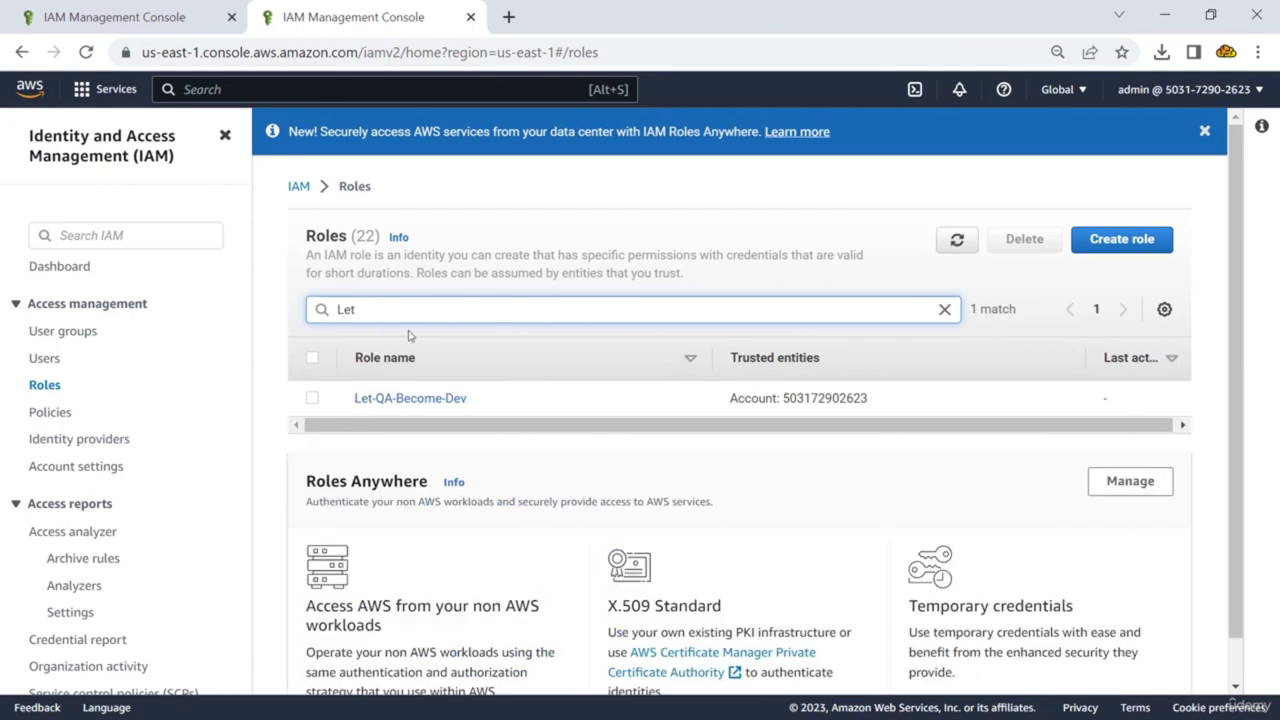
click(443, 399)
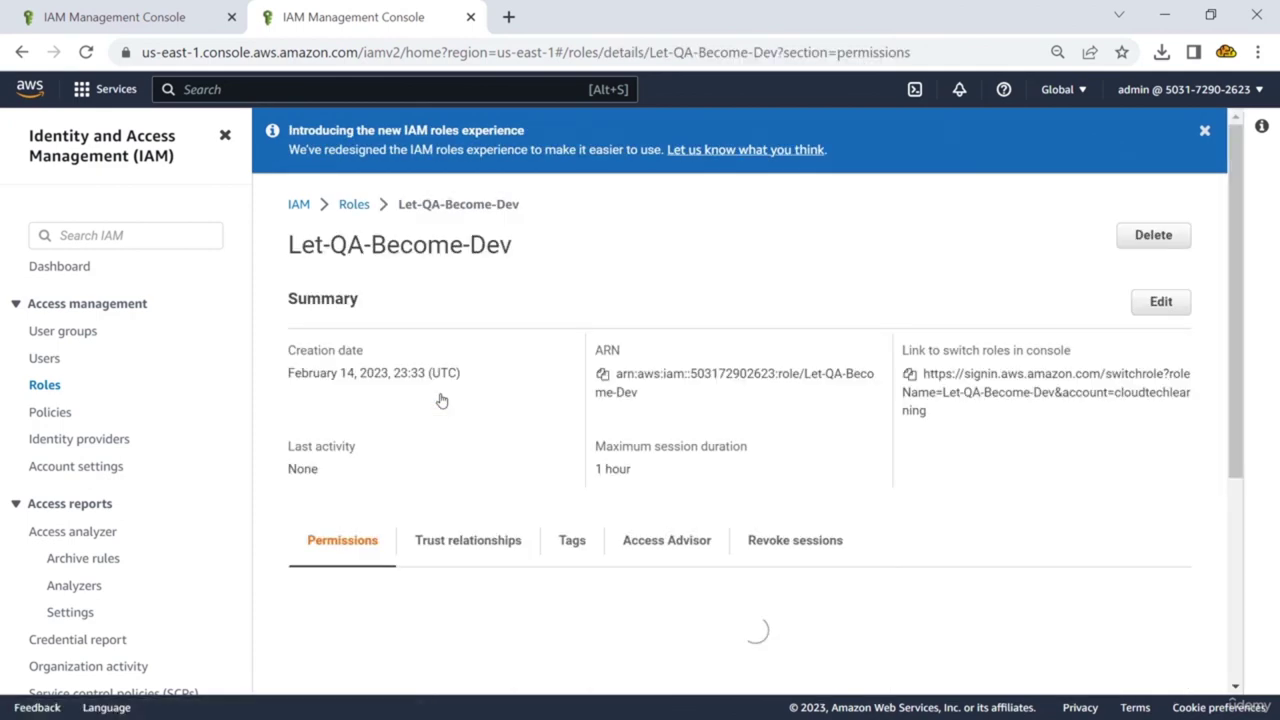
scroll(403, 476, down, 2)
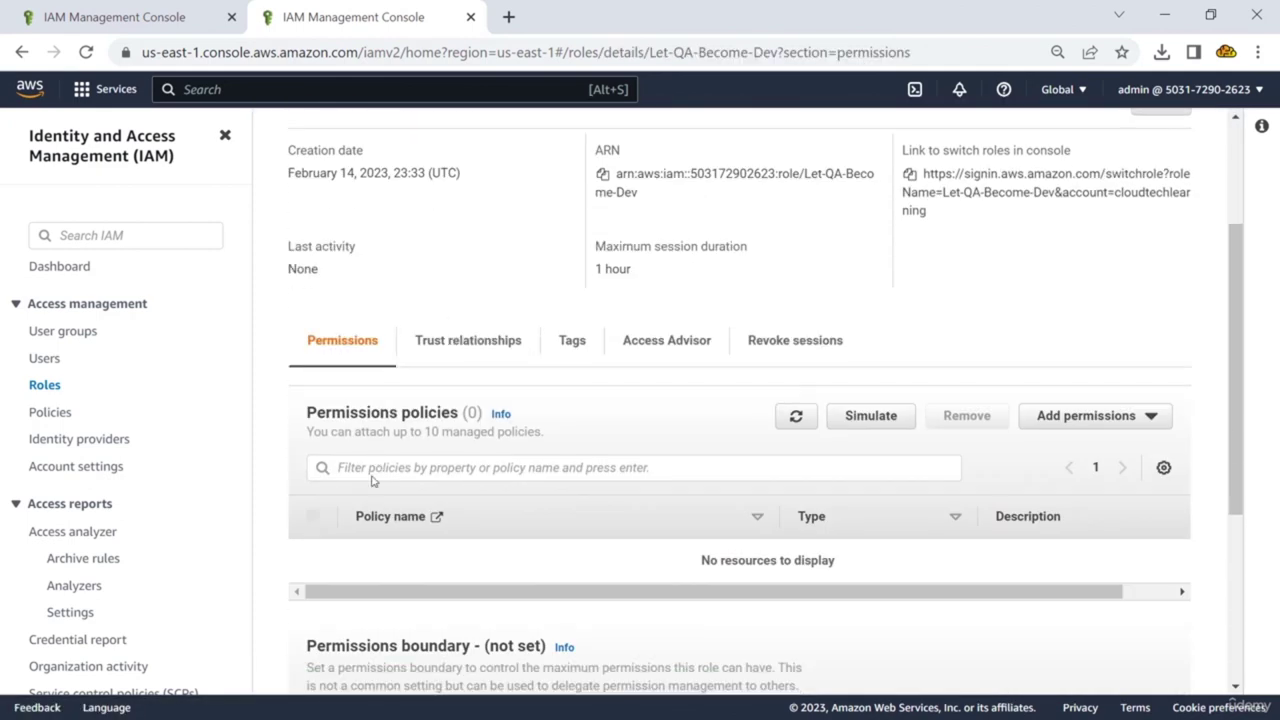
click(1120, 423)
click(1108, 441)
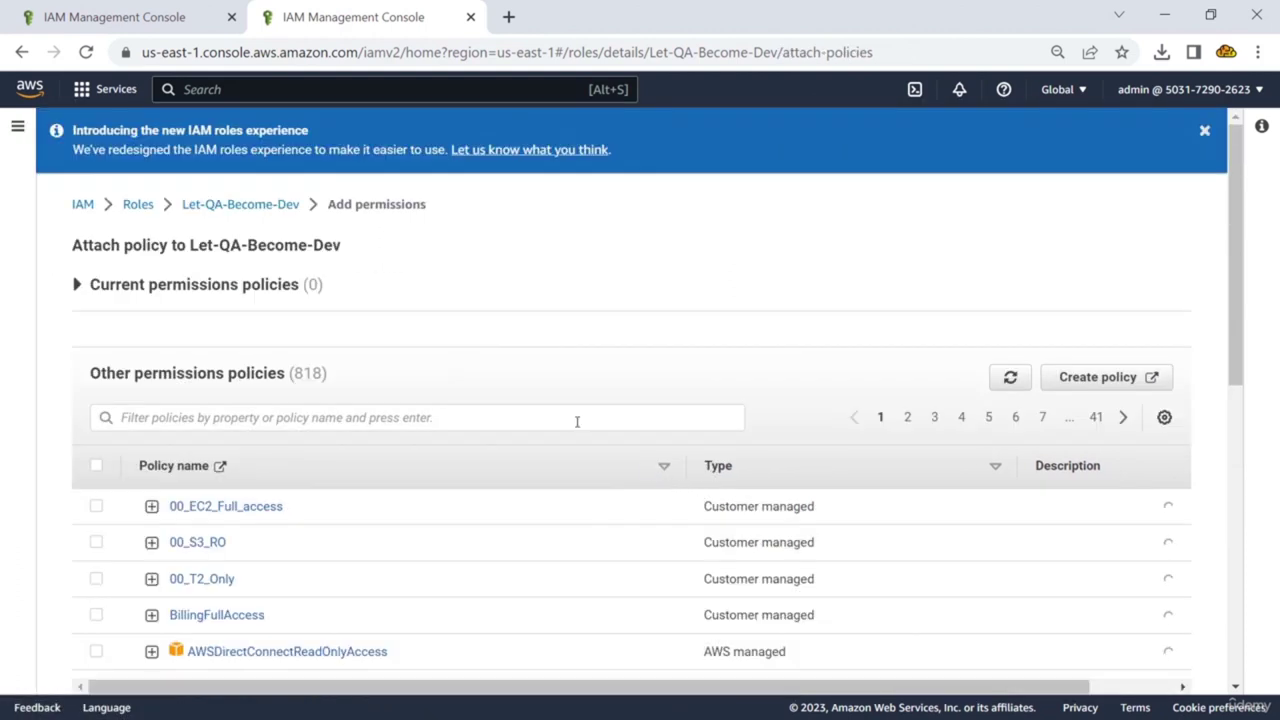
Filter policies by 'ec' and attach AmazonEC2FullAccess to the role.
click(573, 421)
text(ec2)
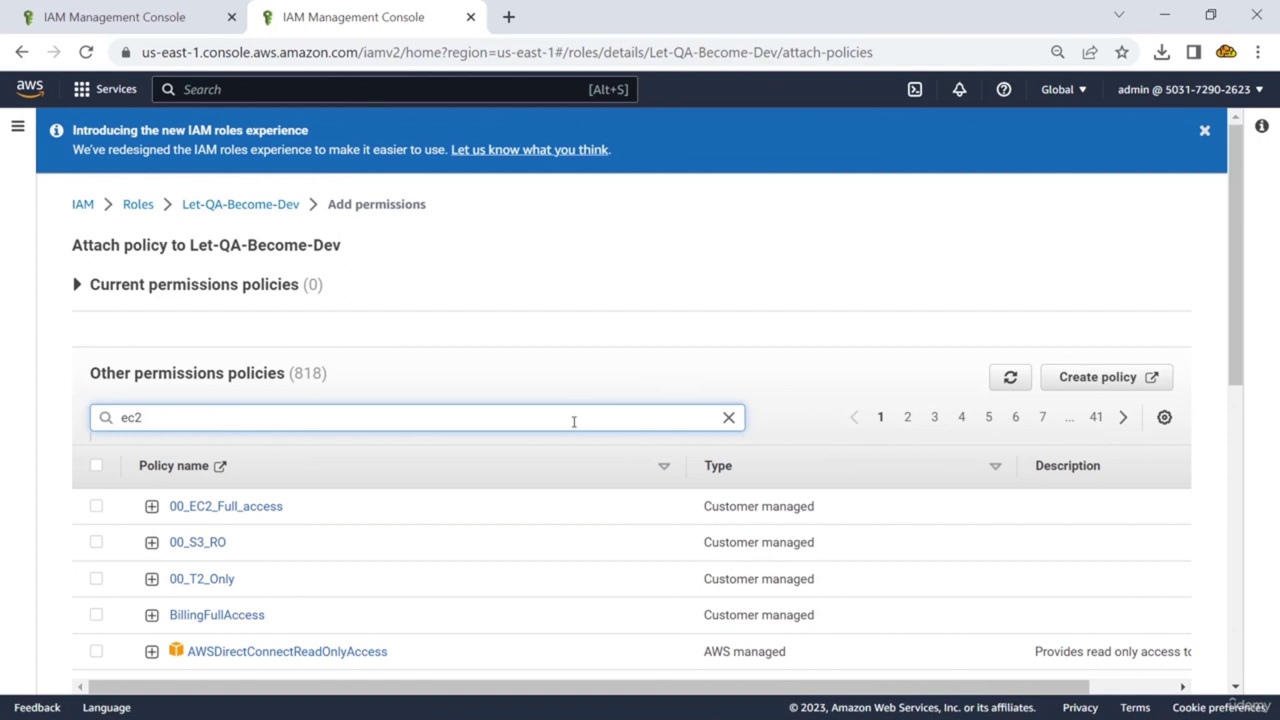
click(1012, 377)
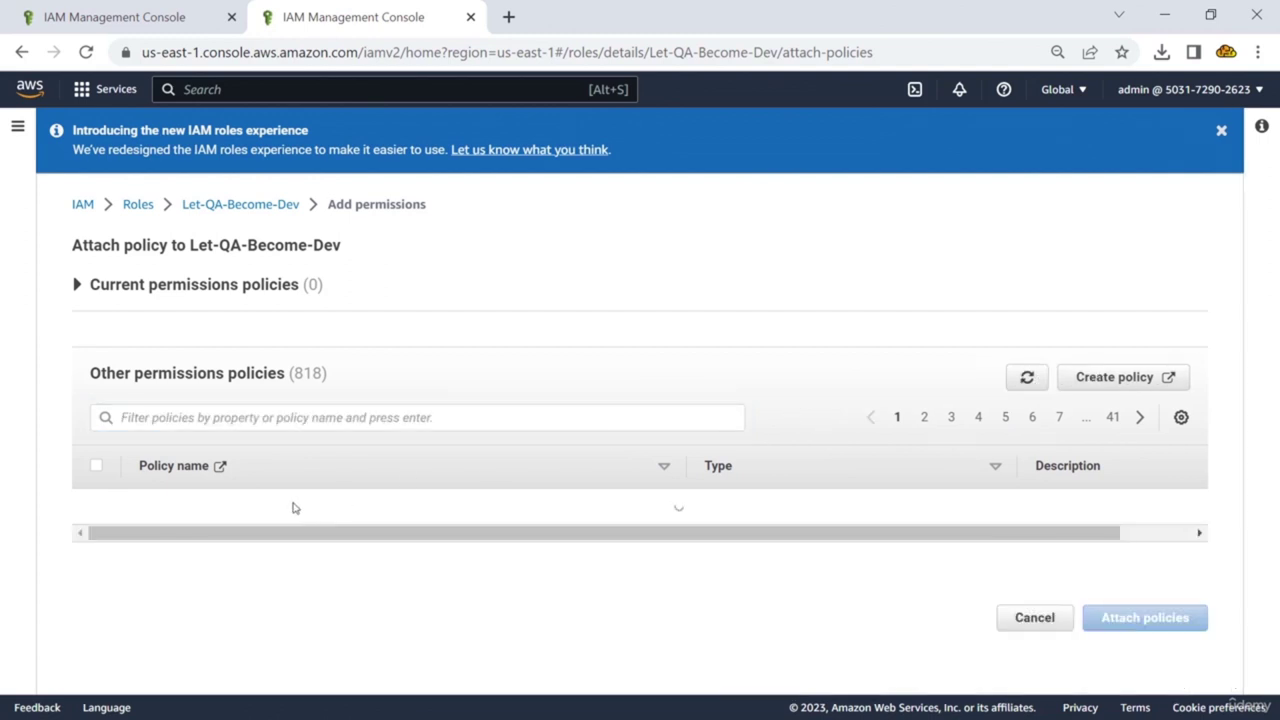
scroll(293, 508, down, 4)
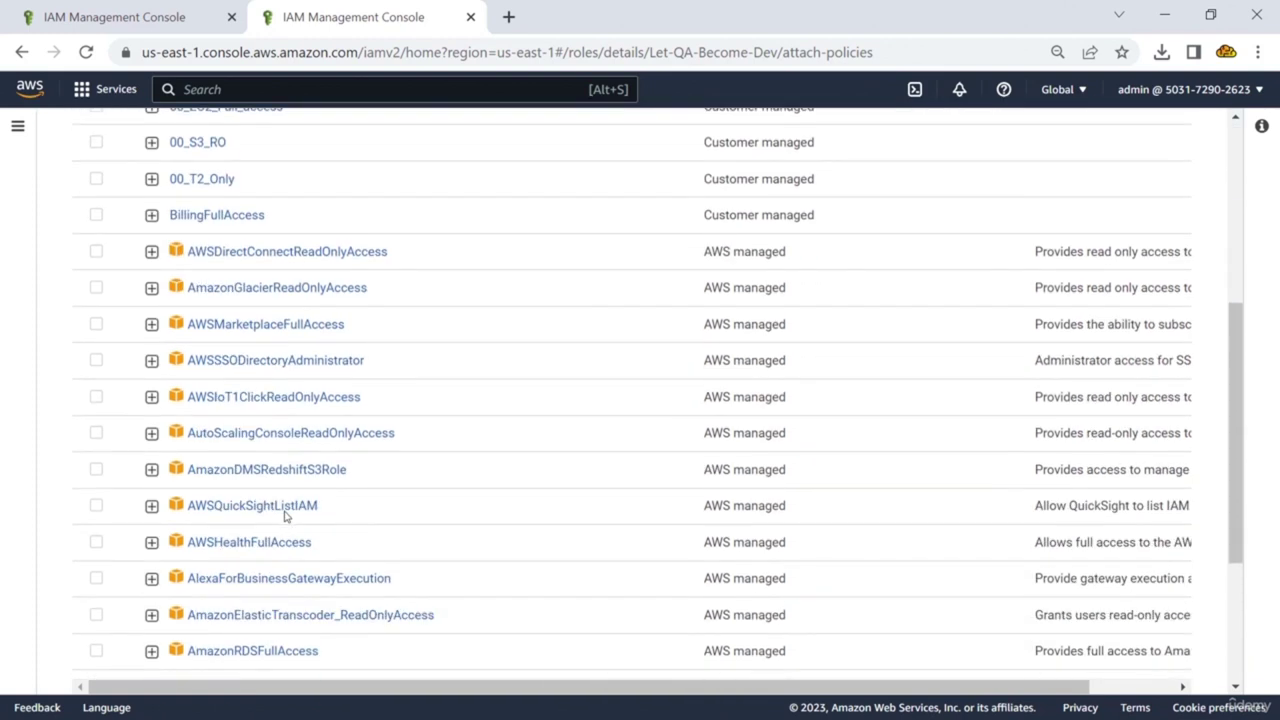
scroll(285, 515, down, 3)
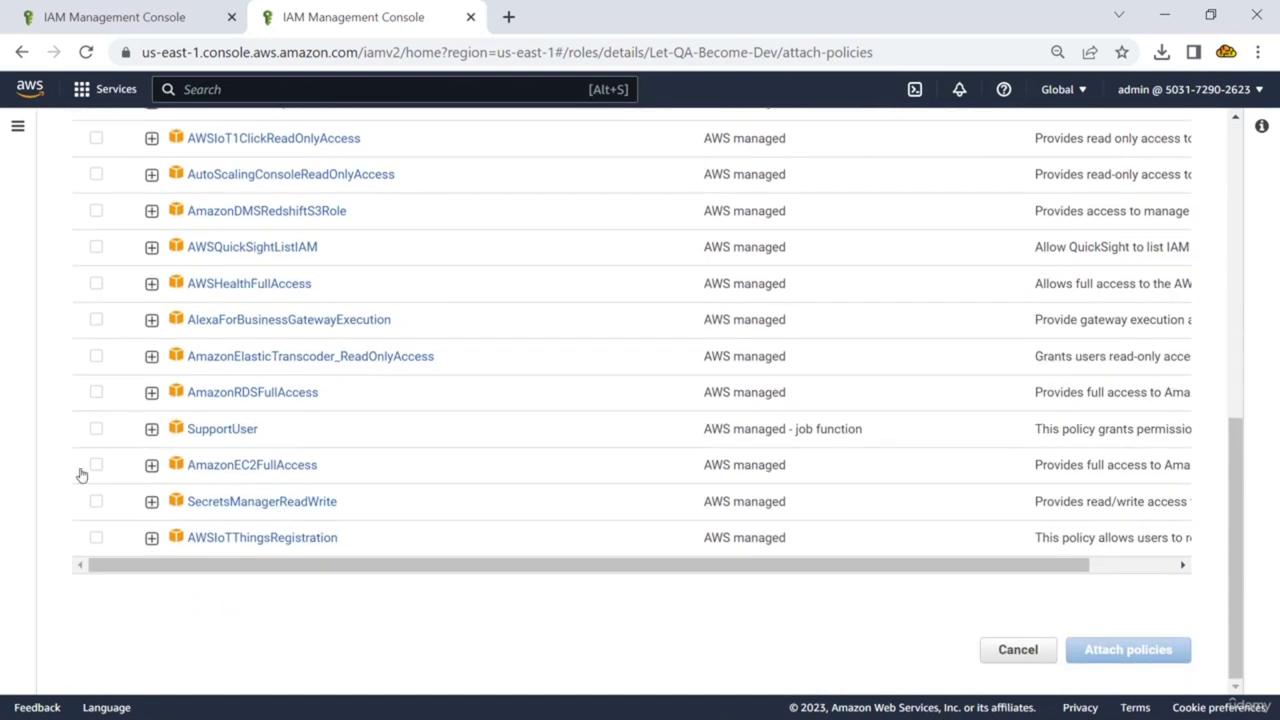
click(96, 465)
click(1120, 651)
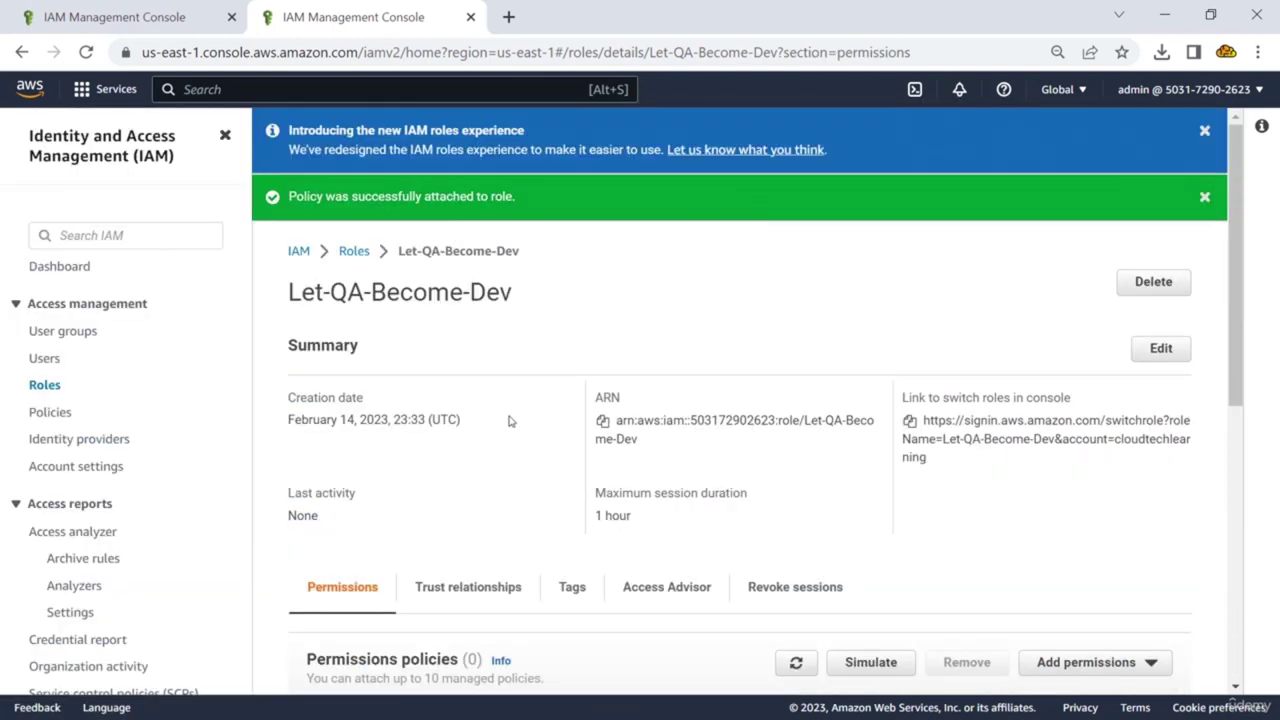
Review the permission policies of the Developers user group.
click(62, 340)
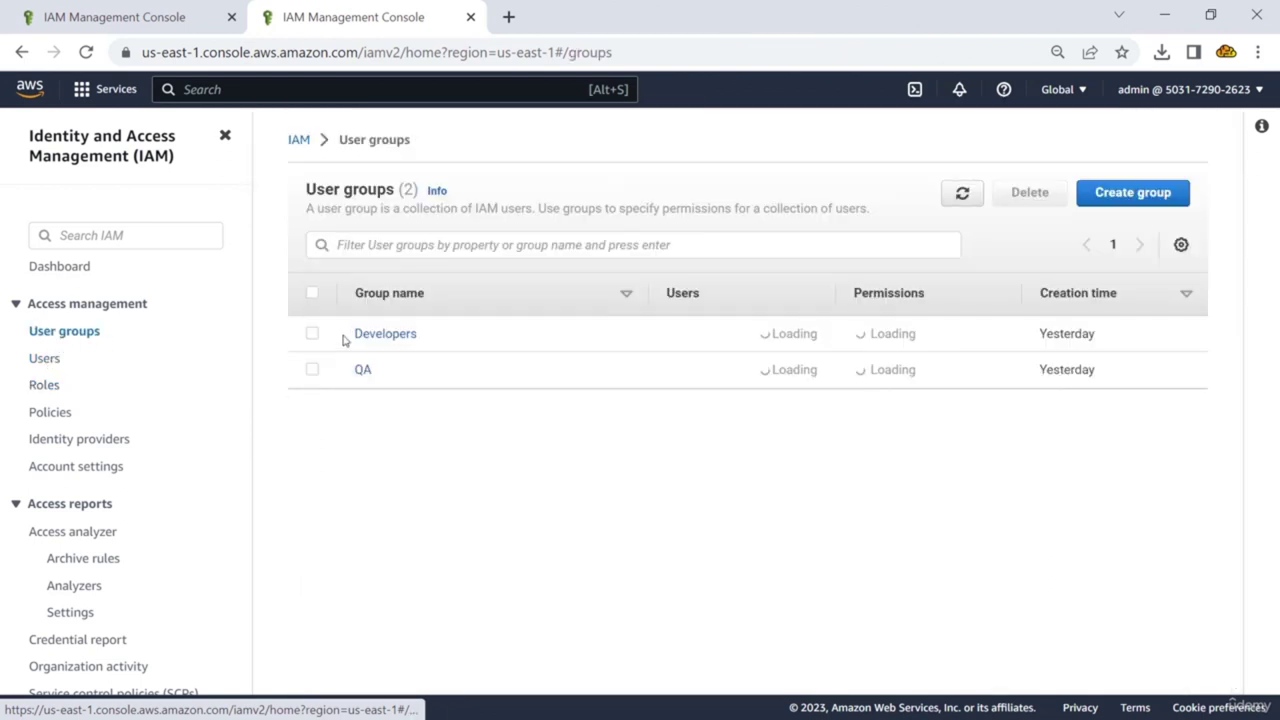
click(386, 338)
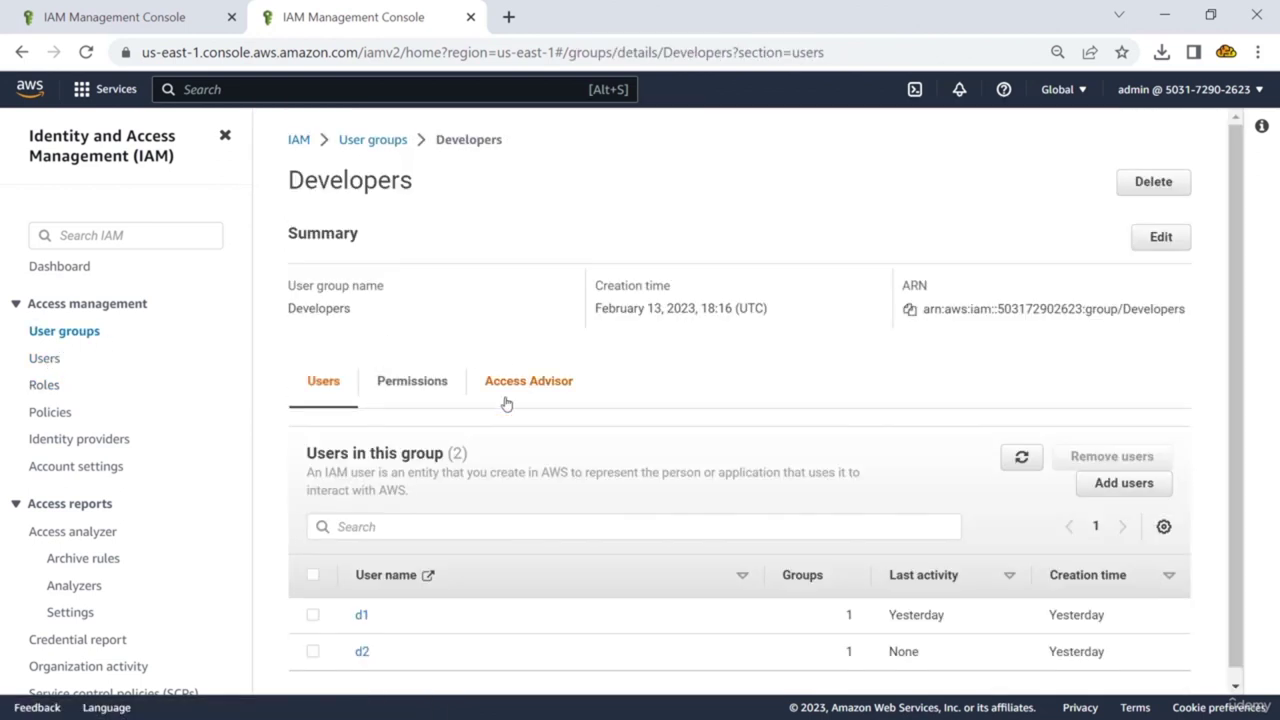
click(439, 381)
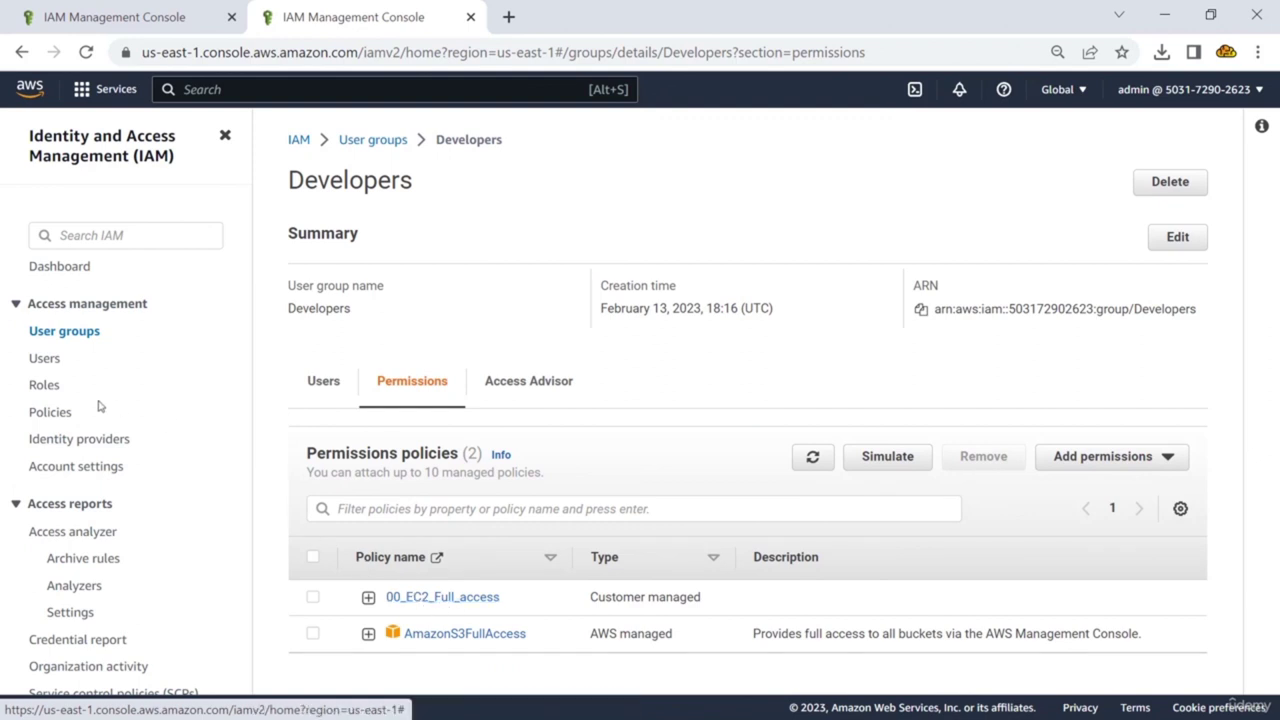
Remove the AmazonEC2FullAccess policy from the Let-QA-Become-Dev role.
click(52, 393)
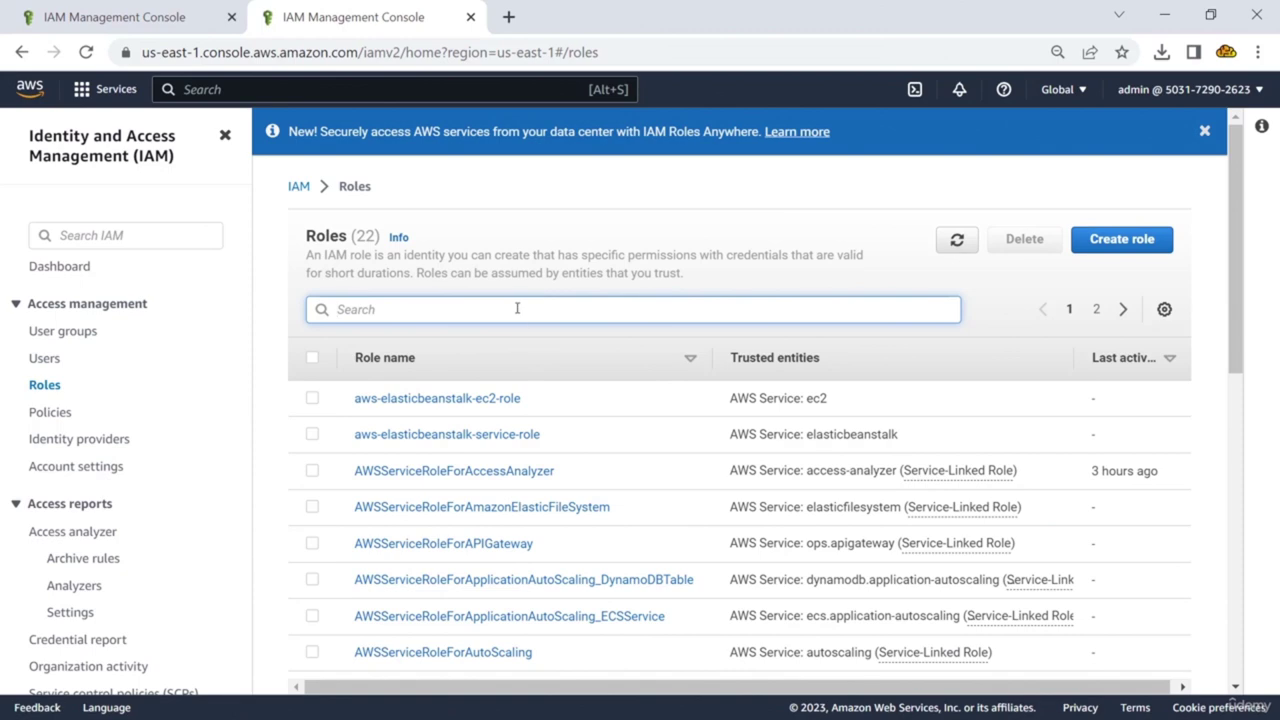
text(LEt)
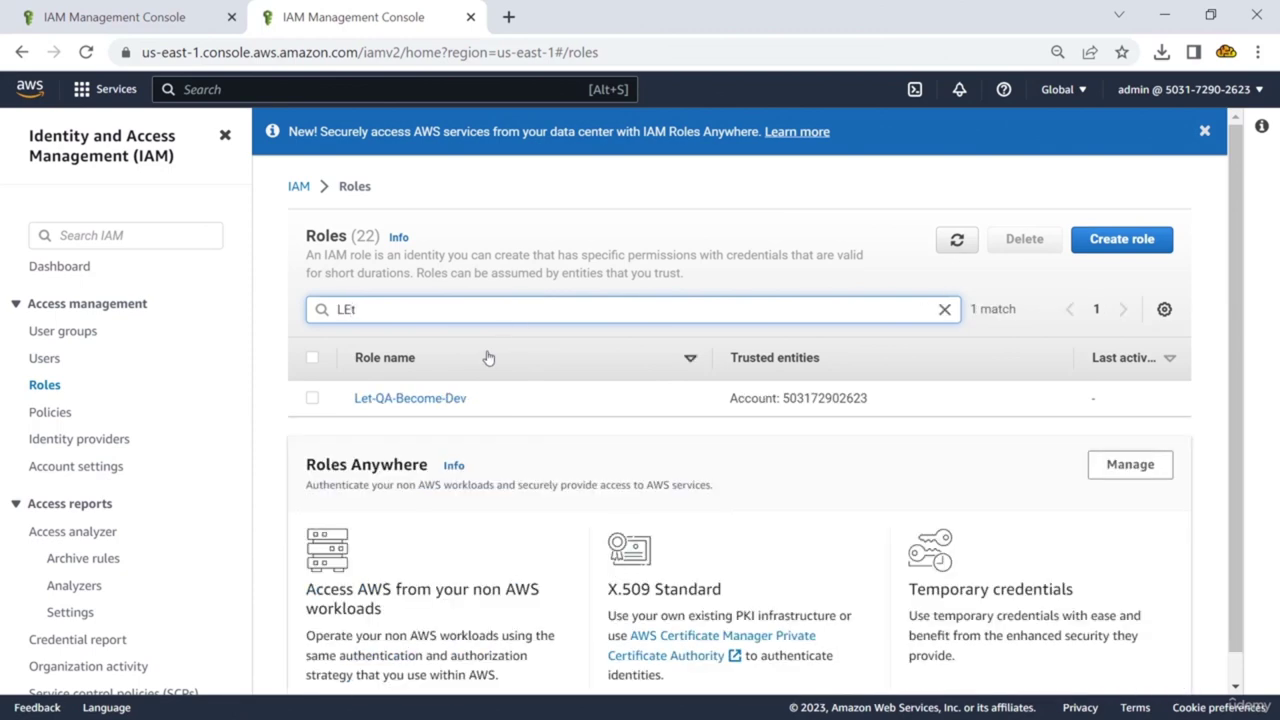
click(430, 398)
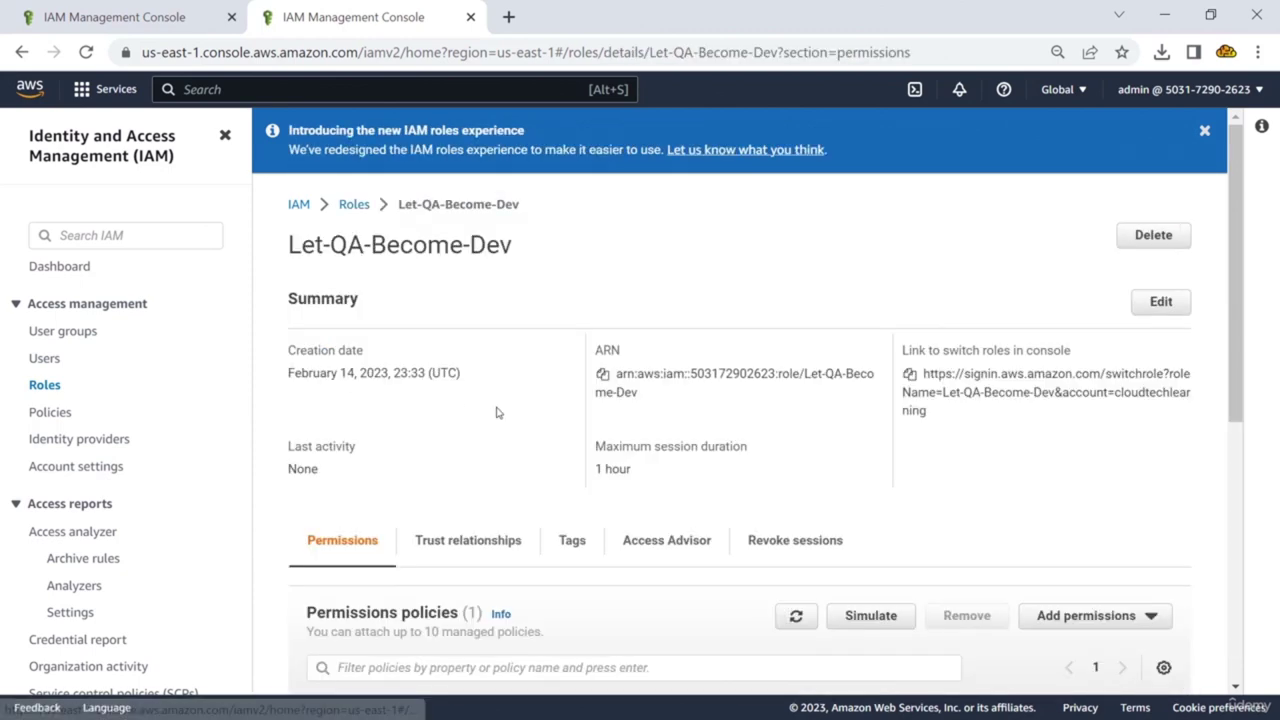
scroll(498, 415, down, 3)
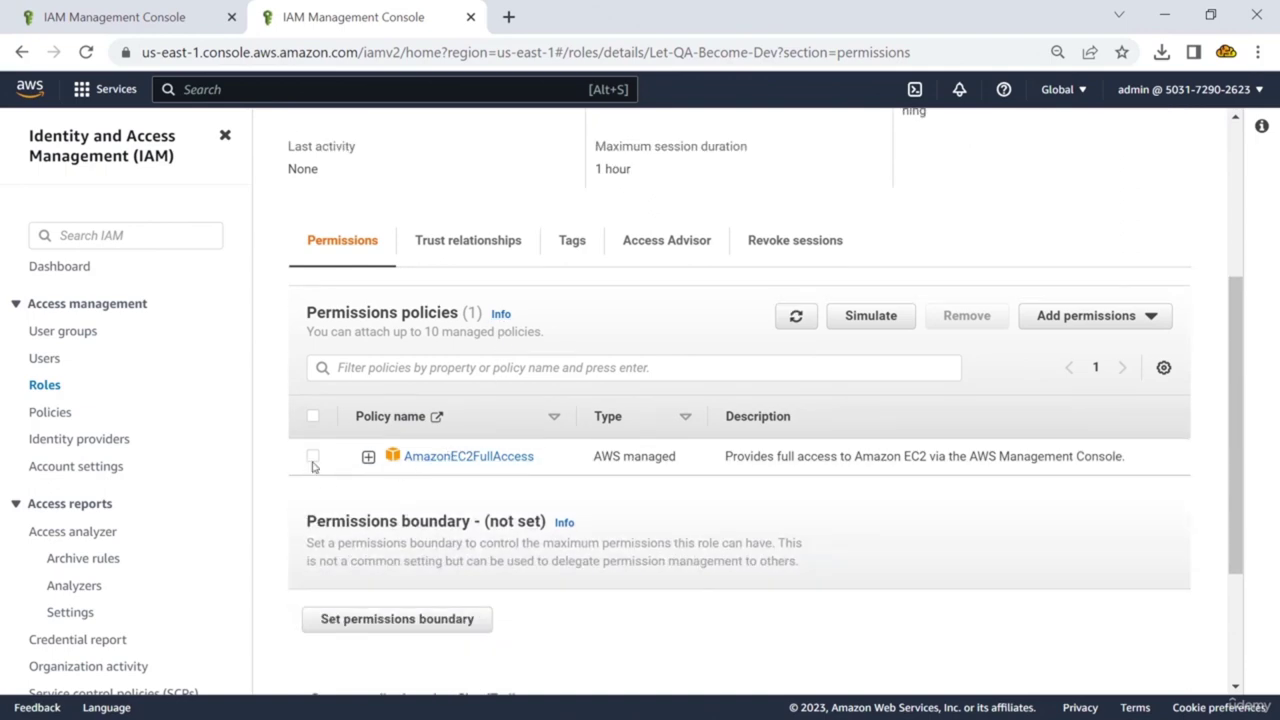
click(313, 458)
click(953, 322)
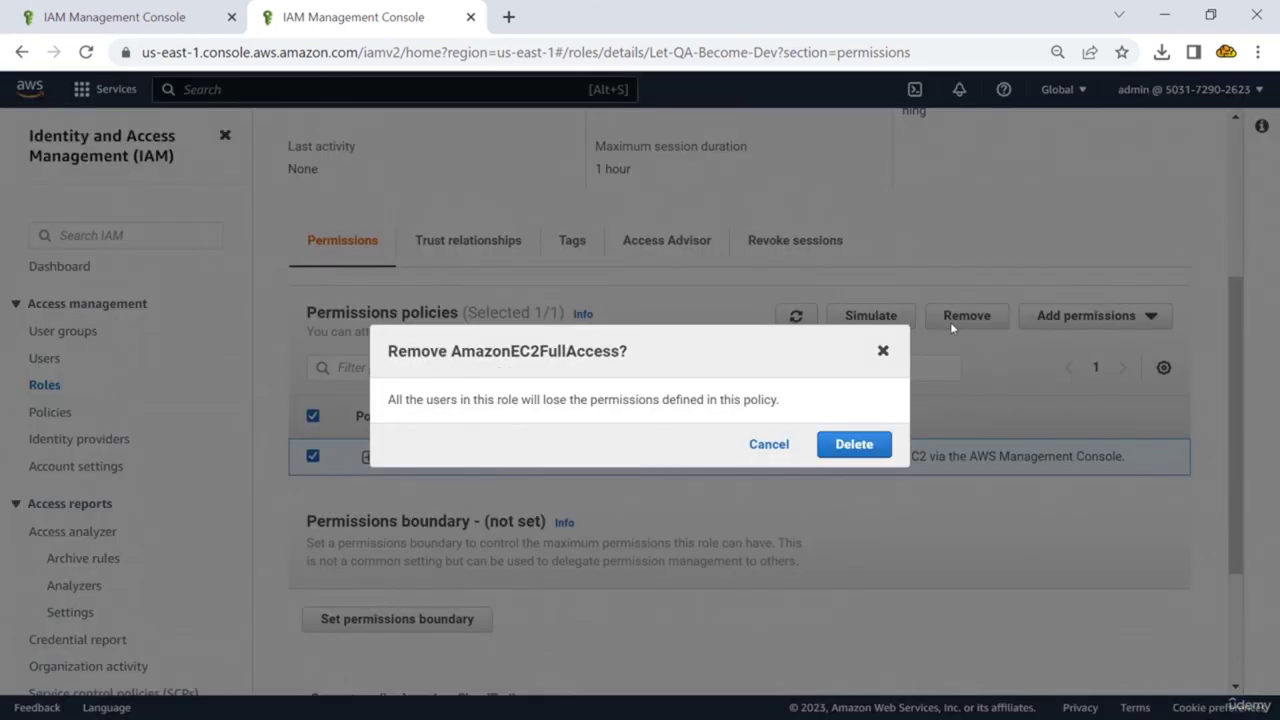
click(845, 440)
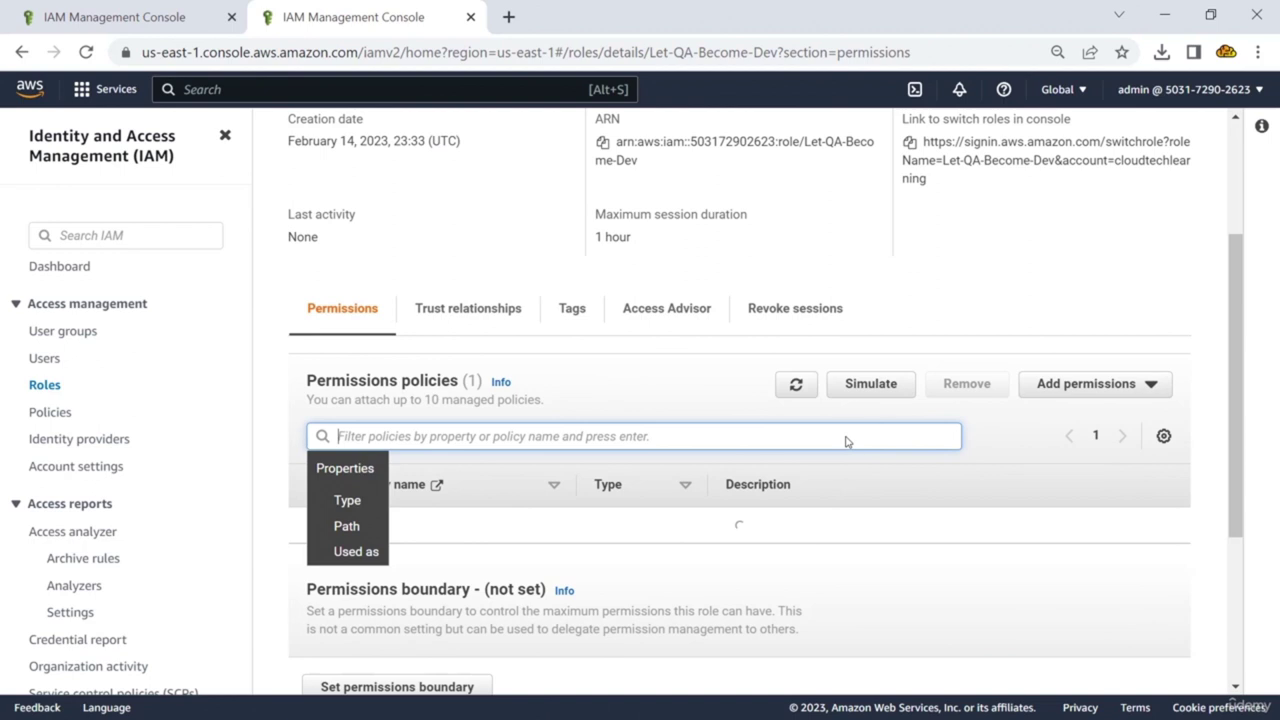
click(1050, 388)
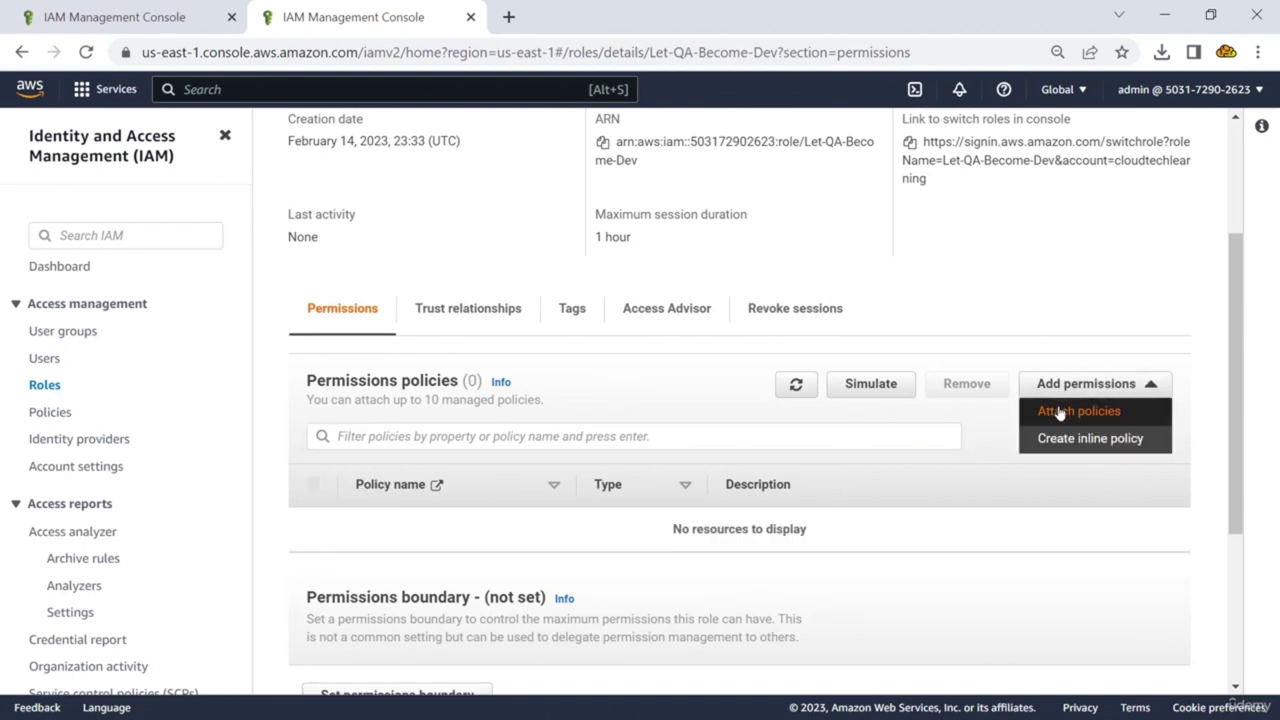
Attach 00_EC2_Full_access and AmazonS3FullAccess, found via an 's3' filter, to Let-QA-Become-Dev.
click(1059, 413)
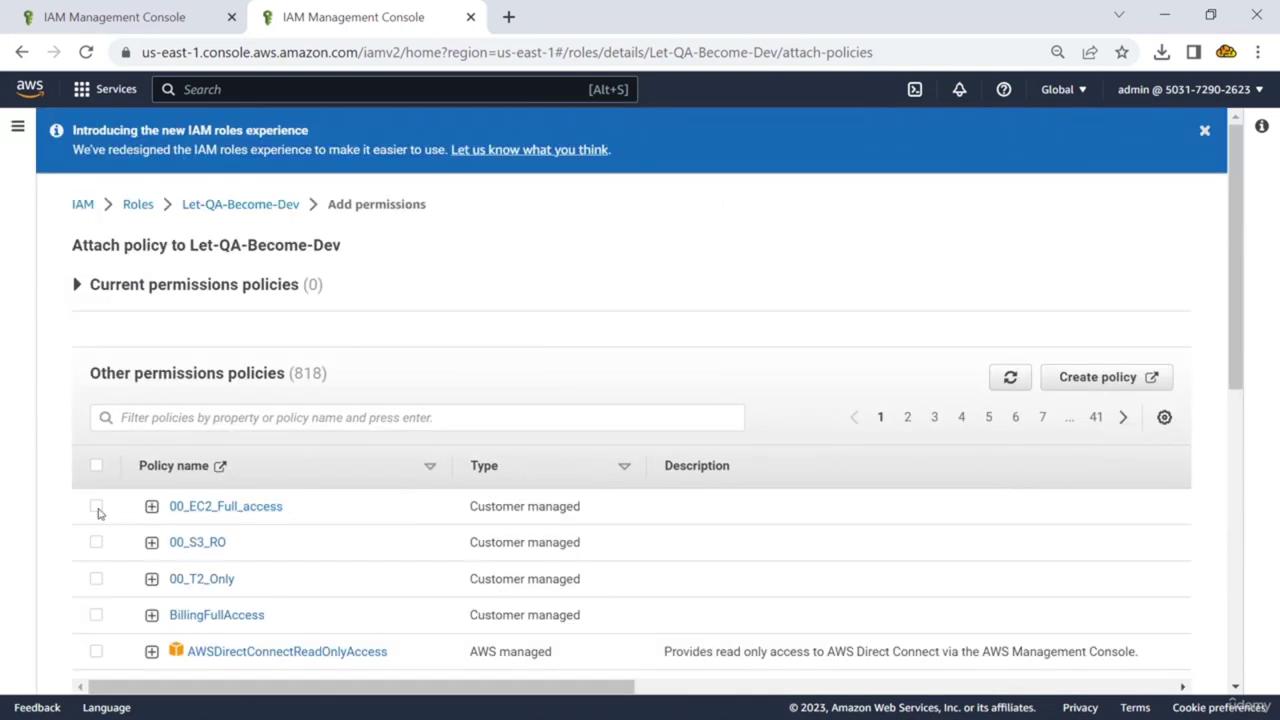
click(96, 508)
scroll(212, 508, down, 2)
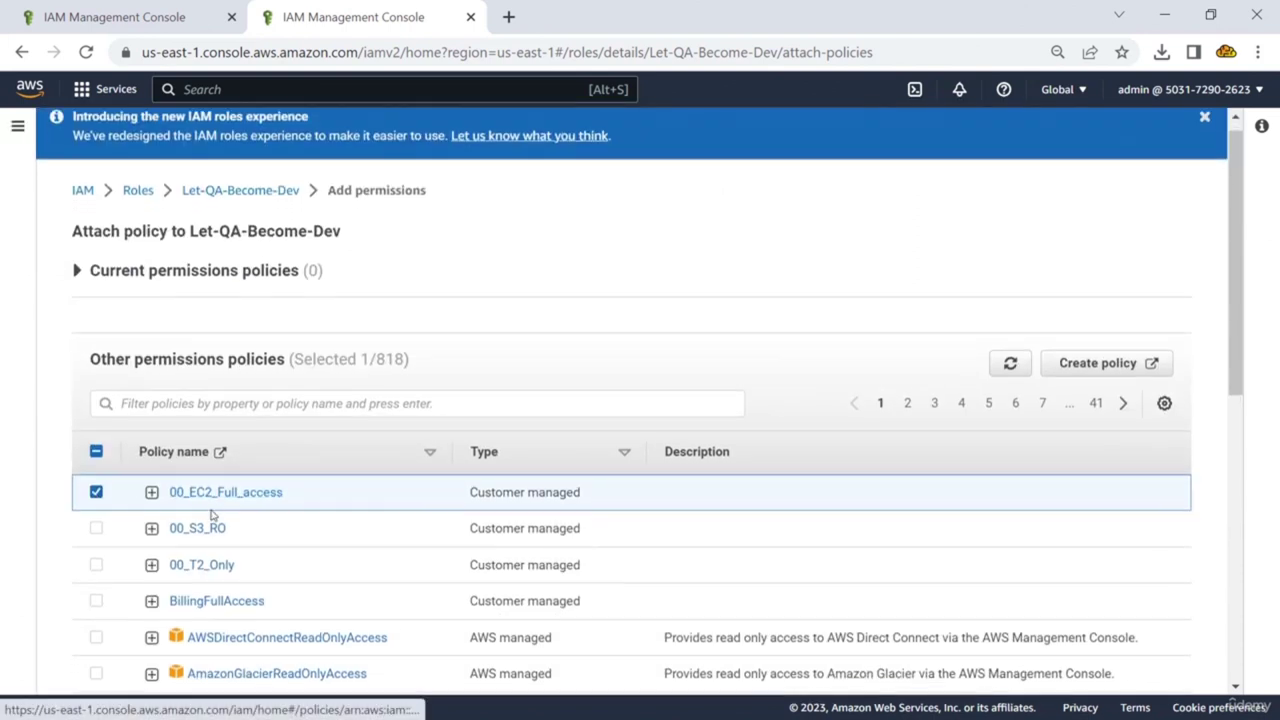
click(281, 220)
text(s3)
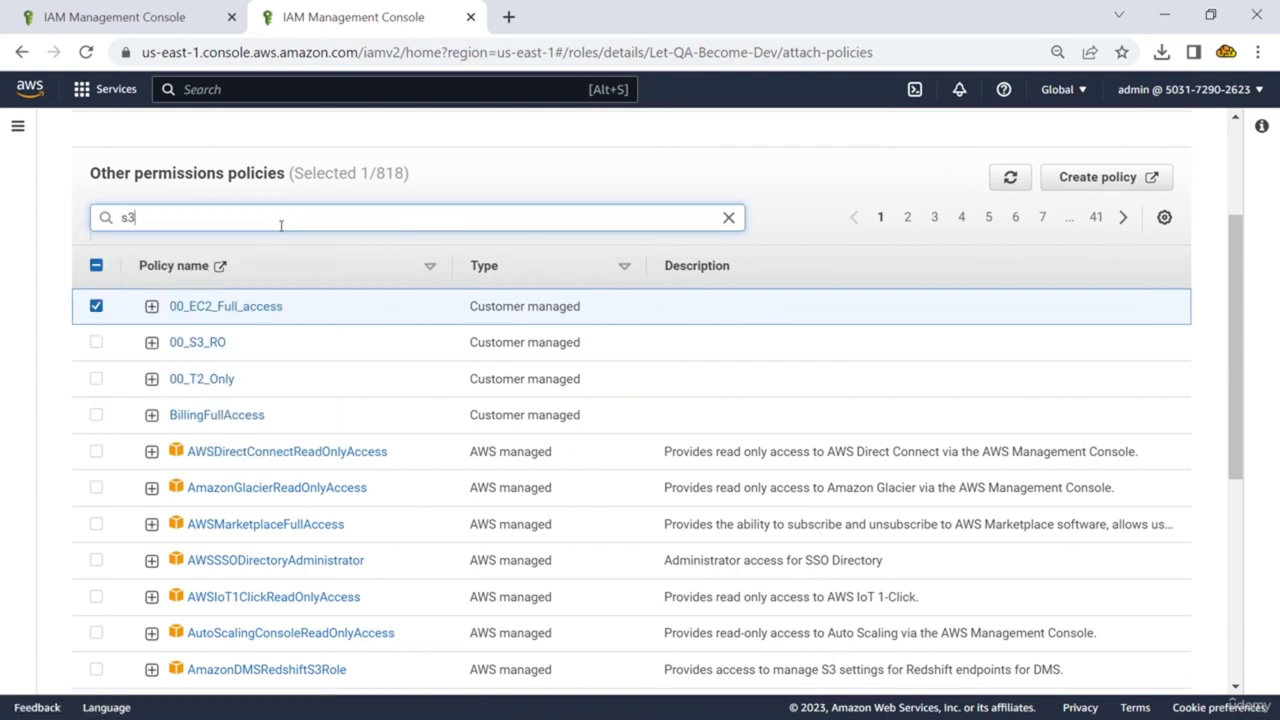
key(Return)
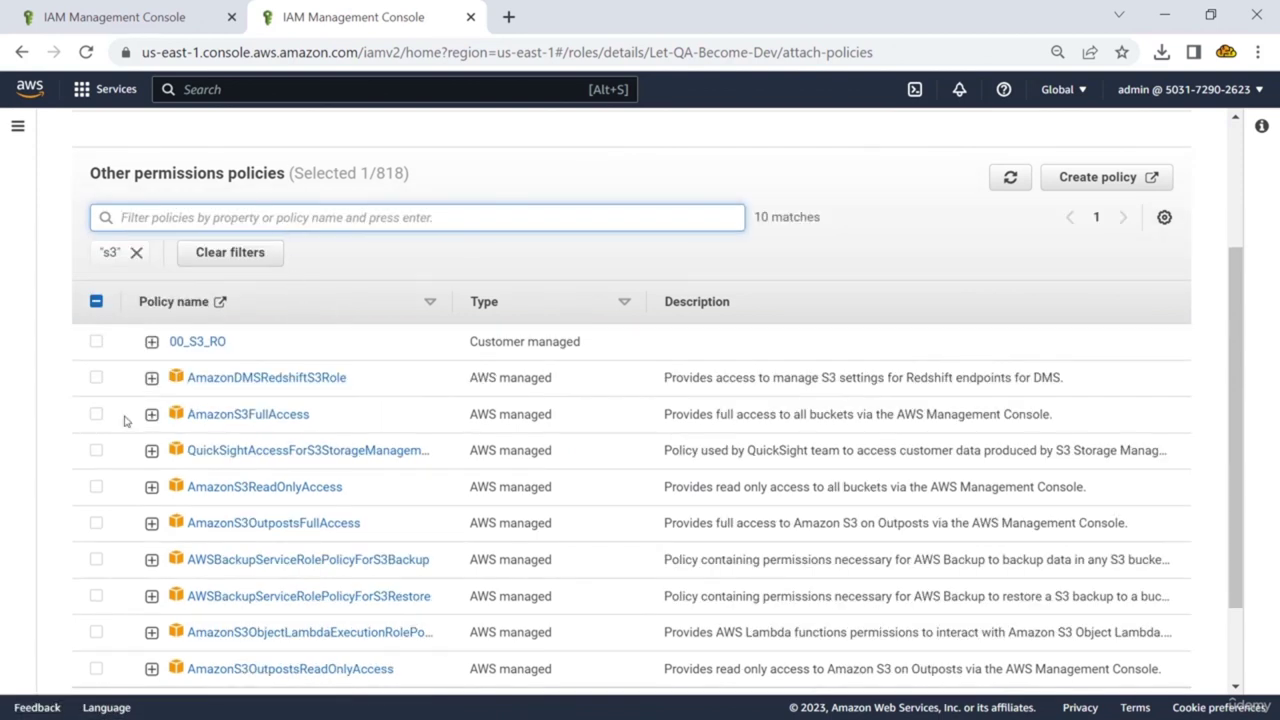
click(96, 414)
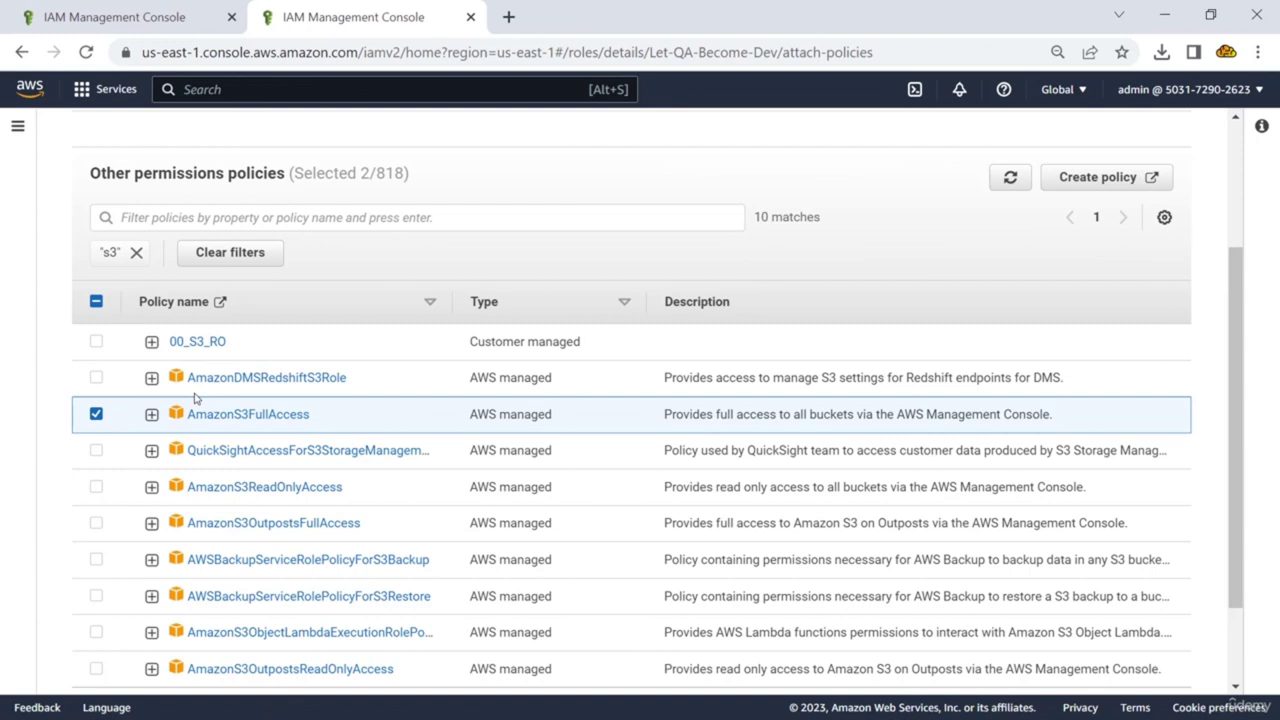
scroll(196, 399, up, 2)
scroll(1109, 449, down, 3)
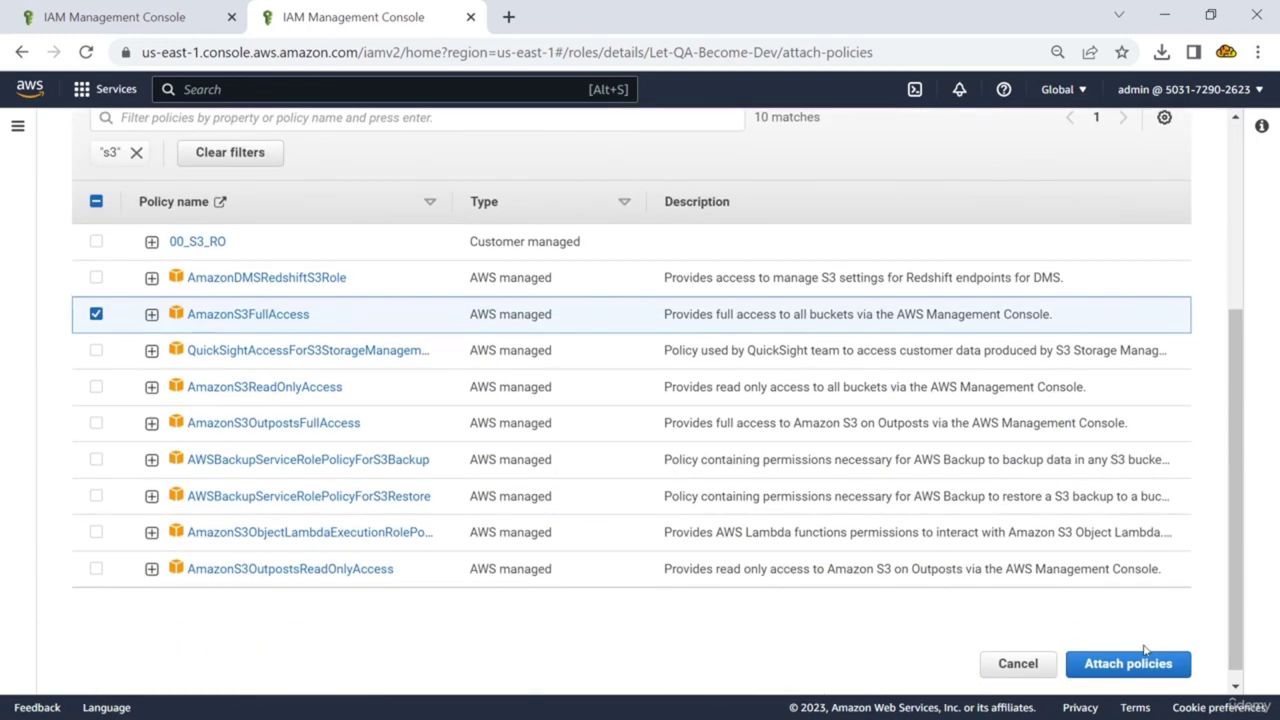
click(1134, 665)
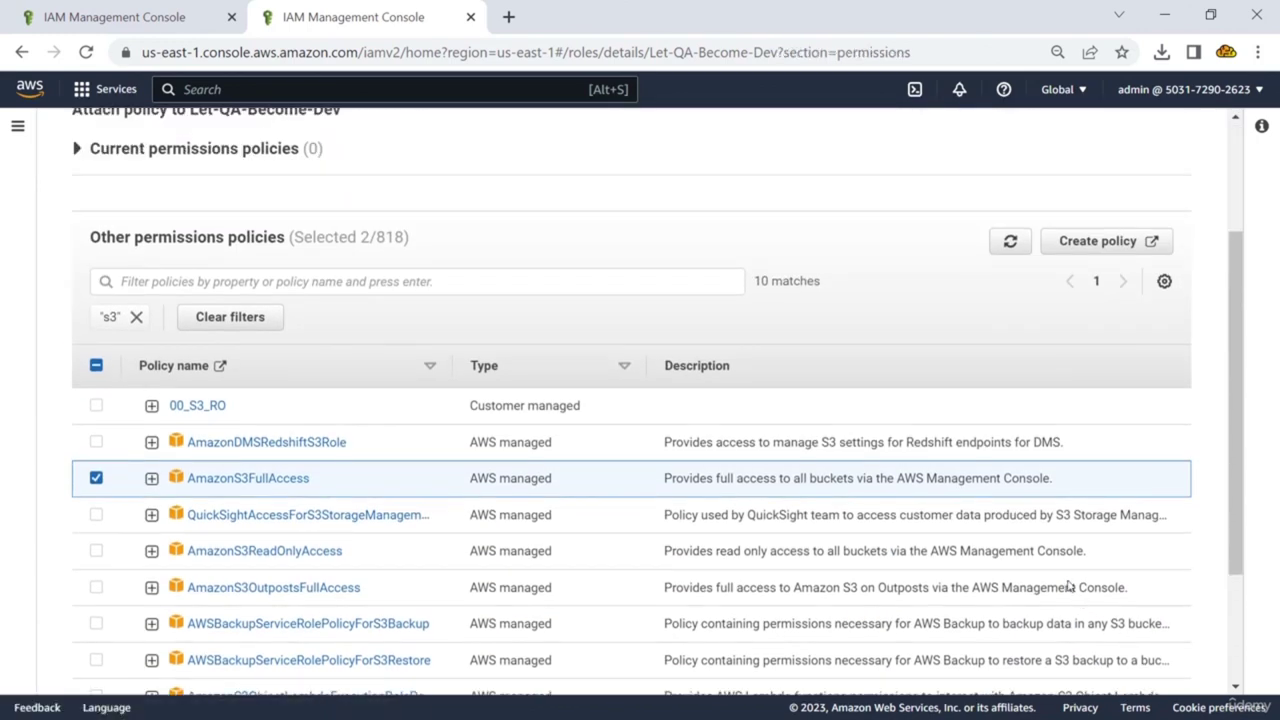
scroll(815, 537, down, 3)
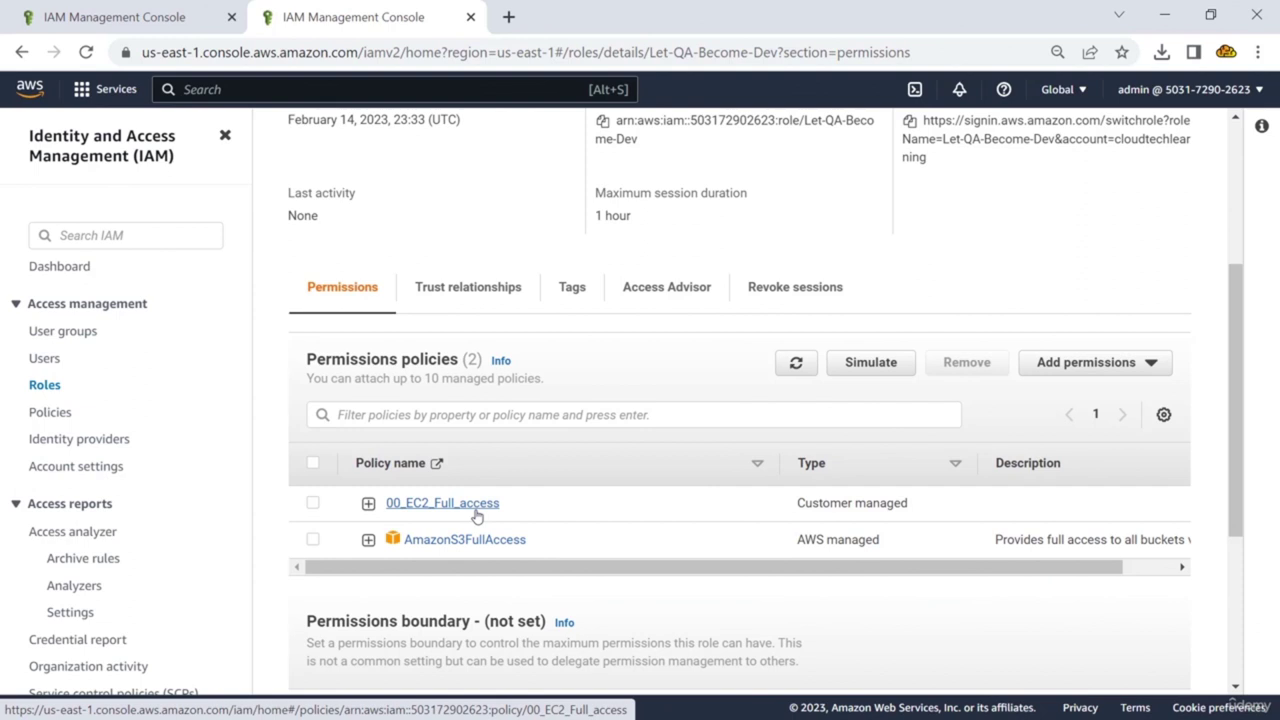
click(1157, 27)
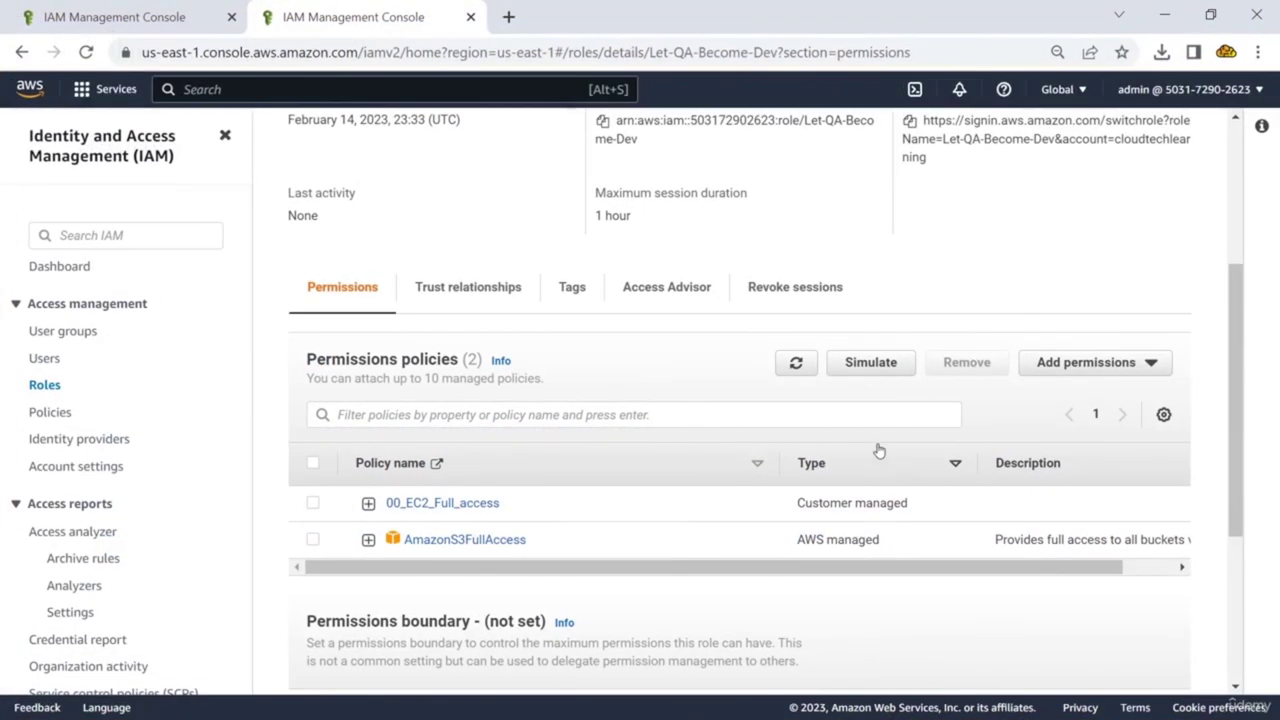
Choose Switch role from the admin account menu.
click(1192, 89)
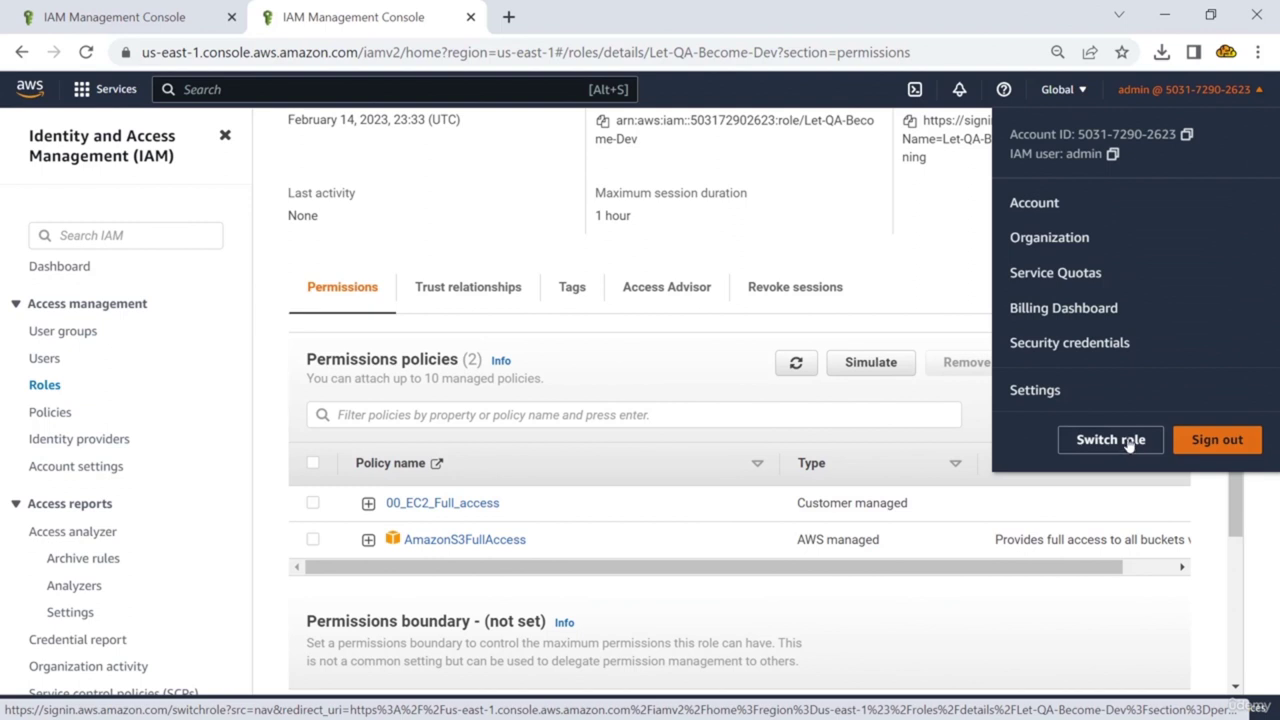
click(1128, 444)
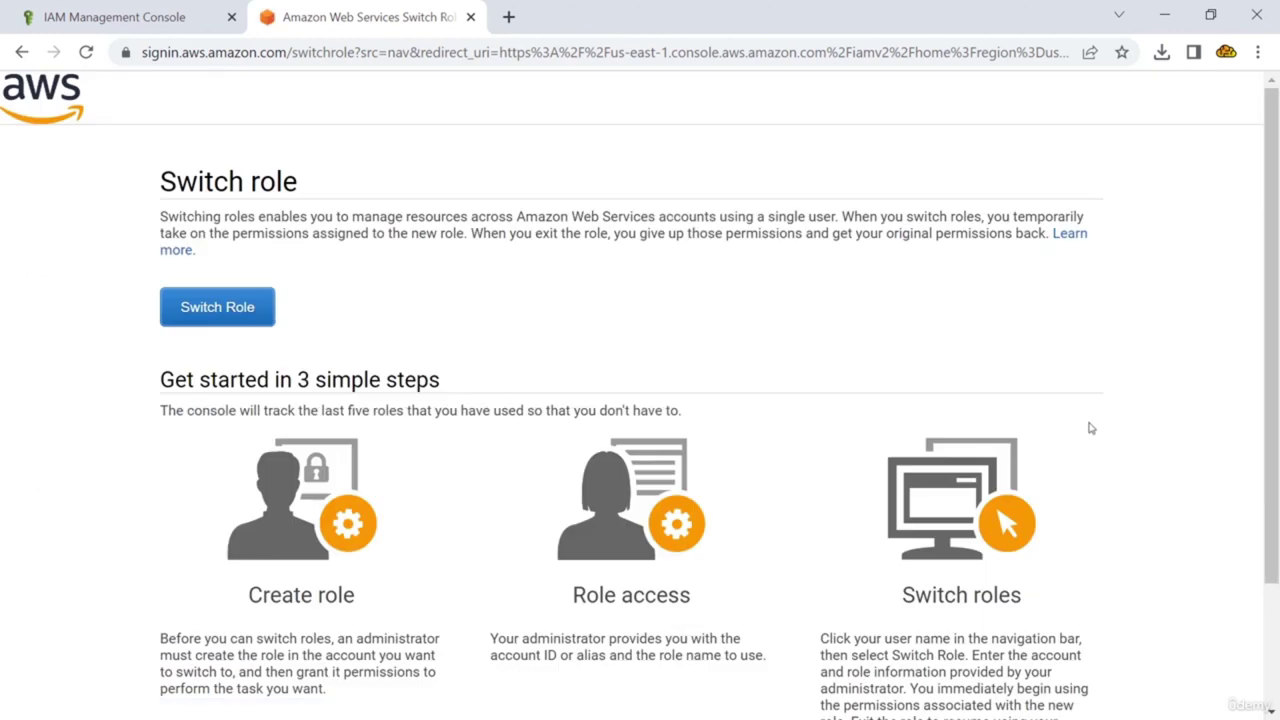
Open the Switch Role form in the role-details tab and paste in the account ID.
click(160, 20)
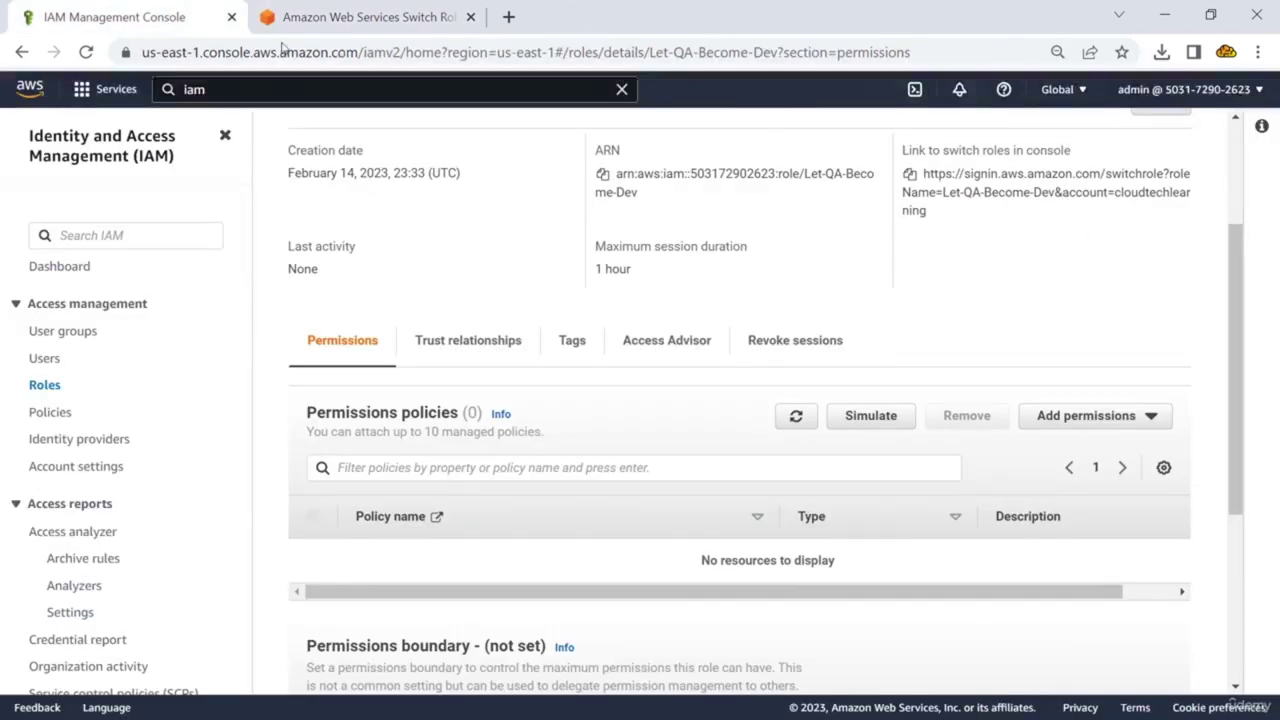
click(1190, 90)
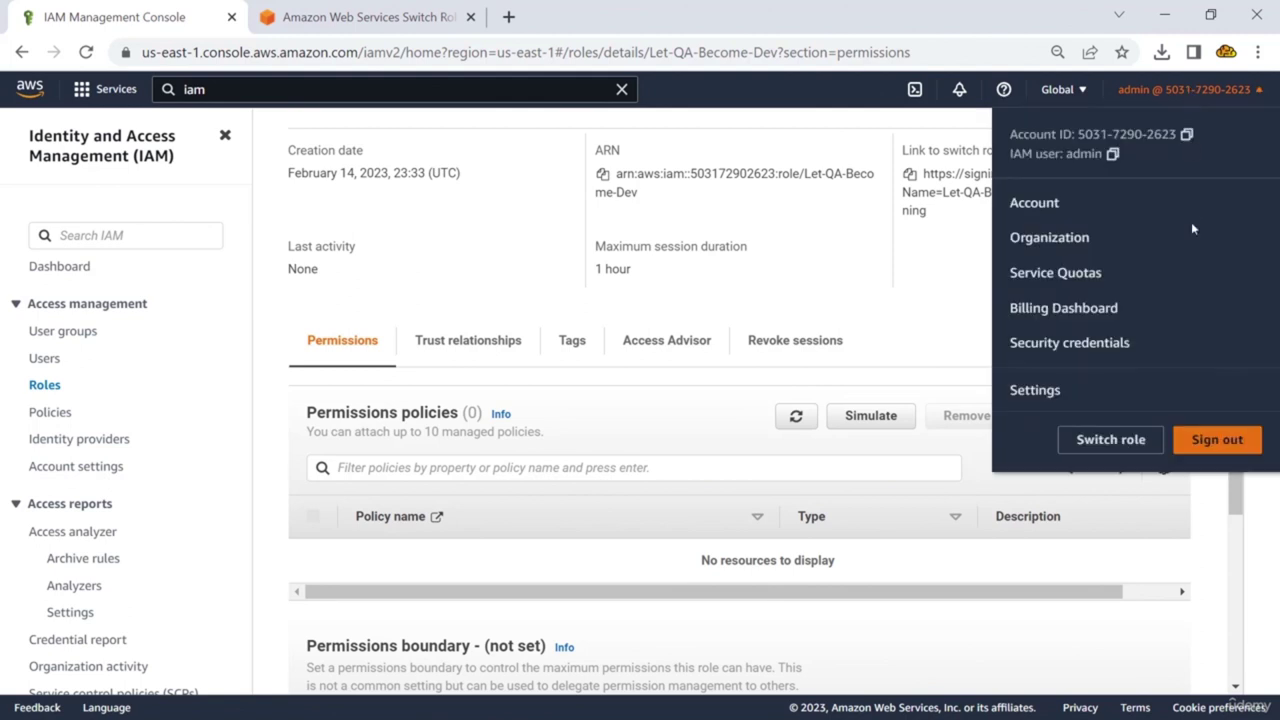
click(1108, 441)
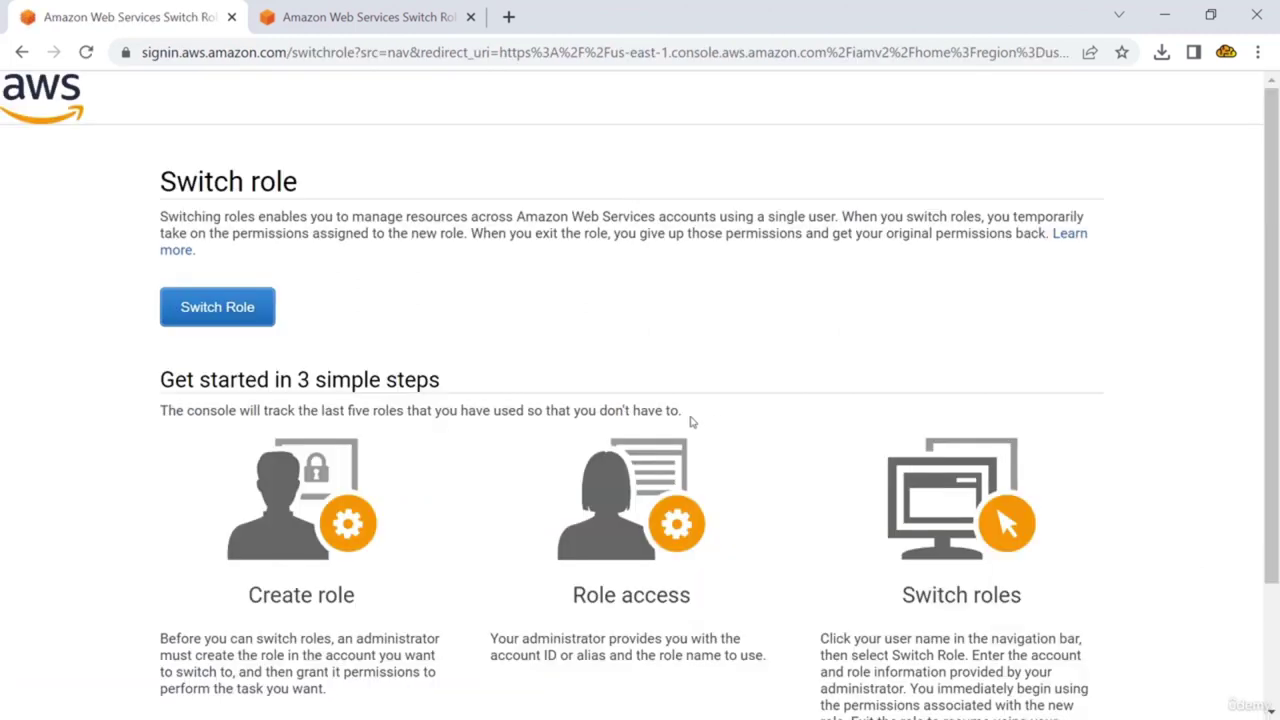
click(217, 307)
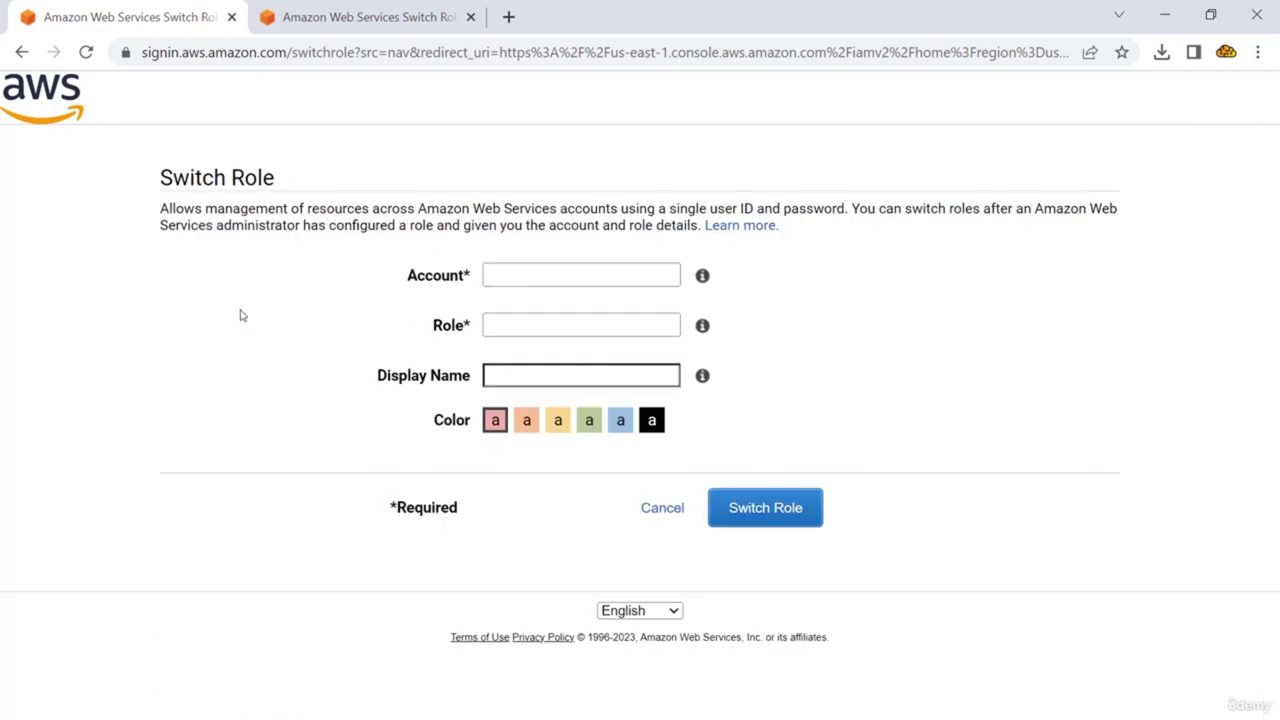
click(538, 275)
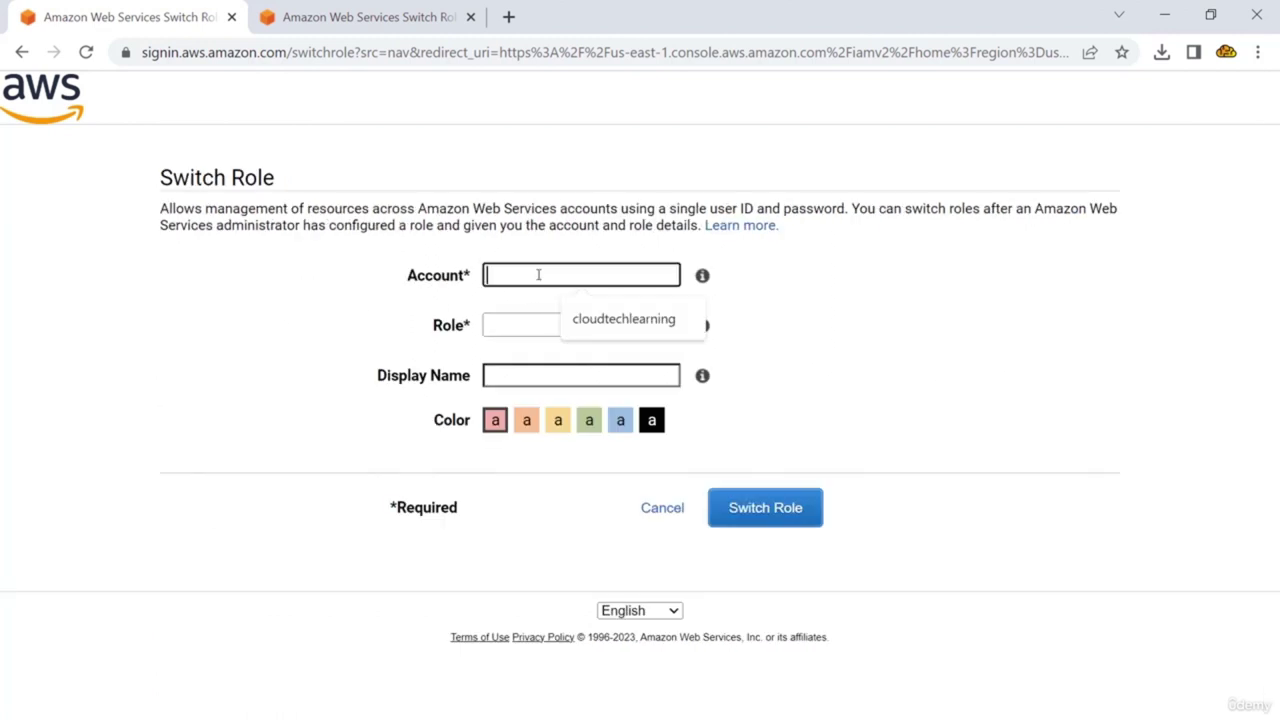
key(ctrl+v)
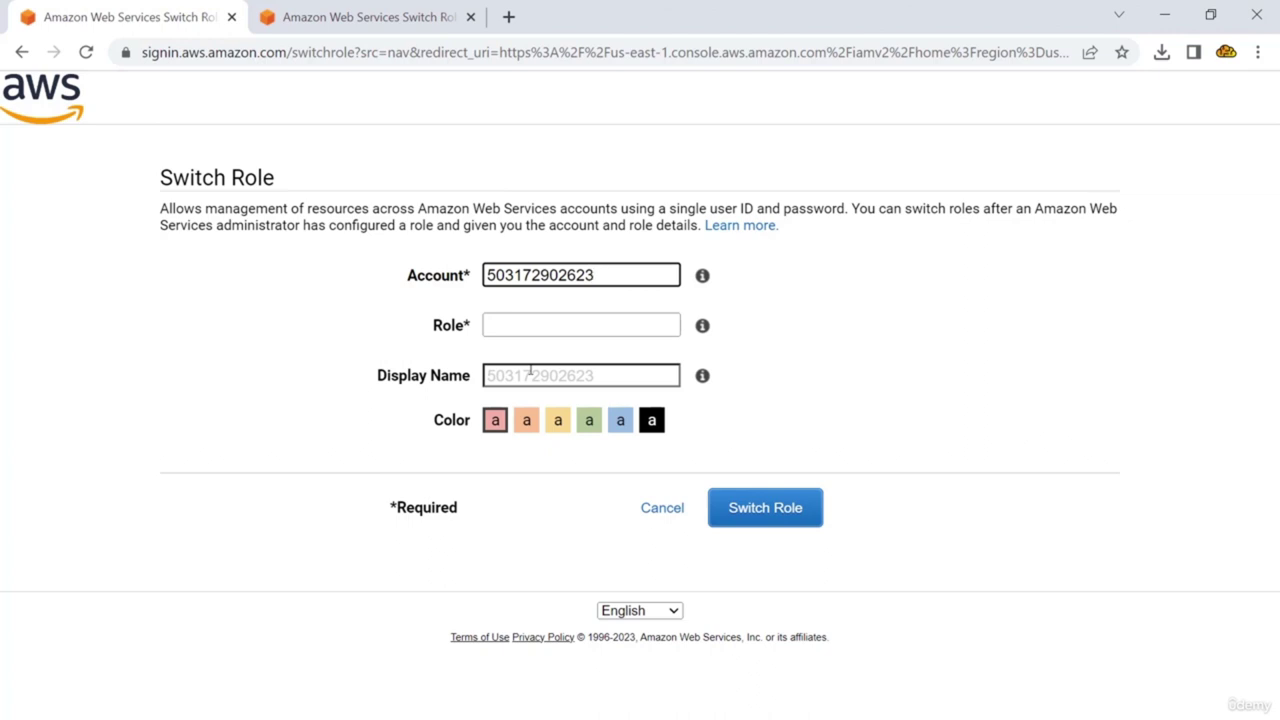
Return the other tab to the Let-QA-Become-Dev role details page.
click(507, 321)
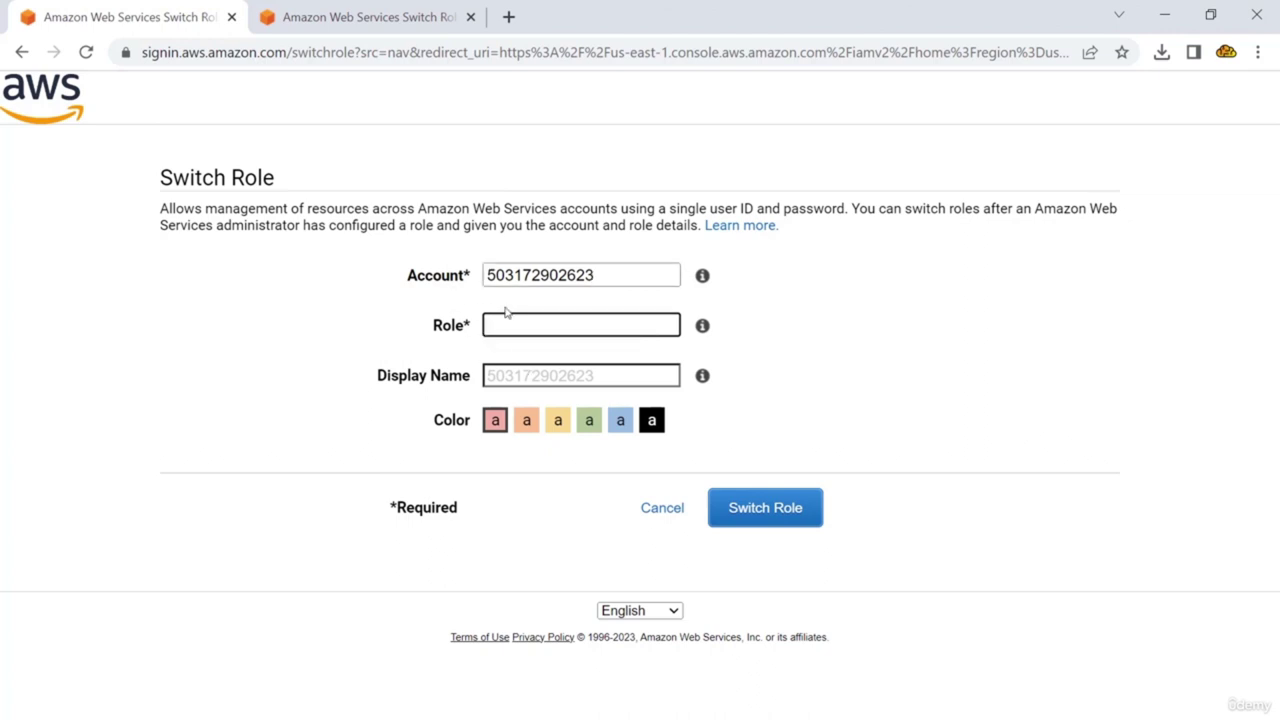
click(427, 24)
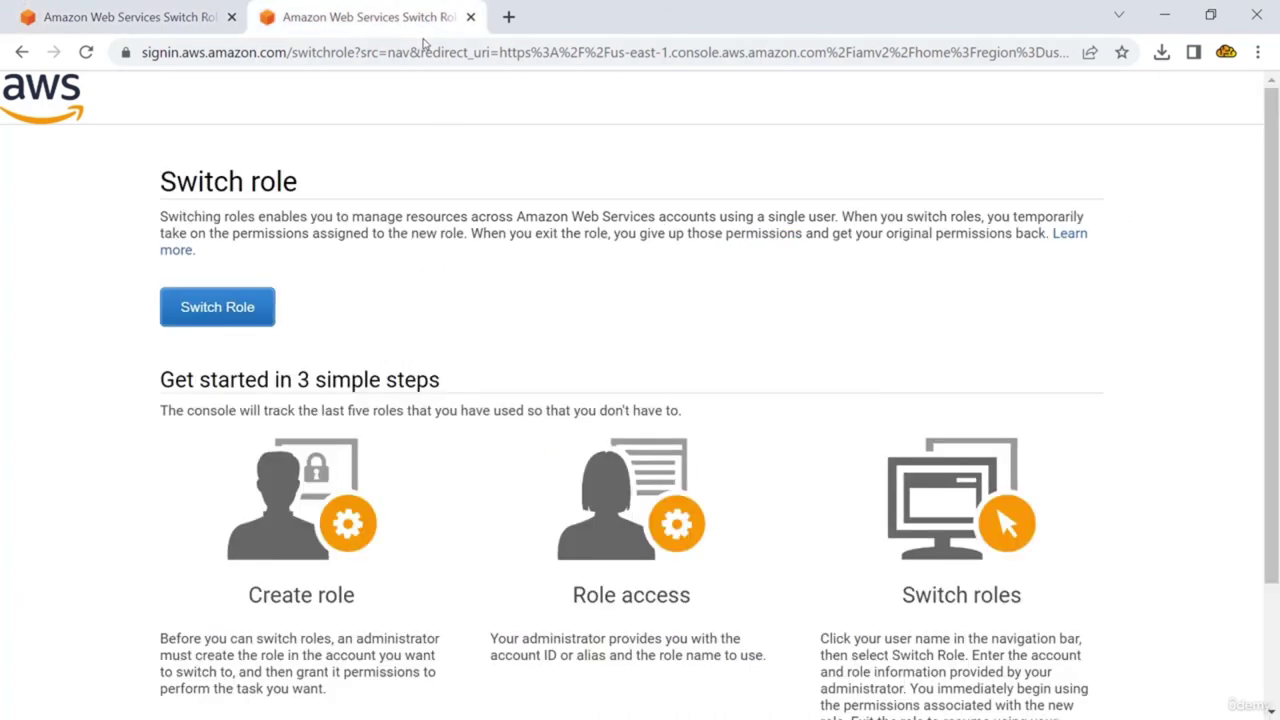
click(22, 52)
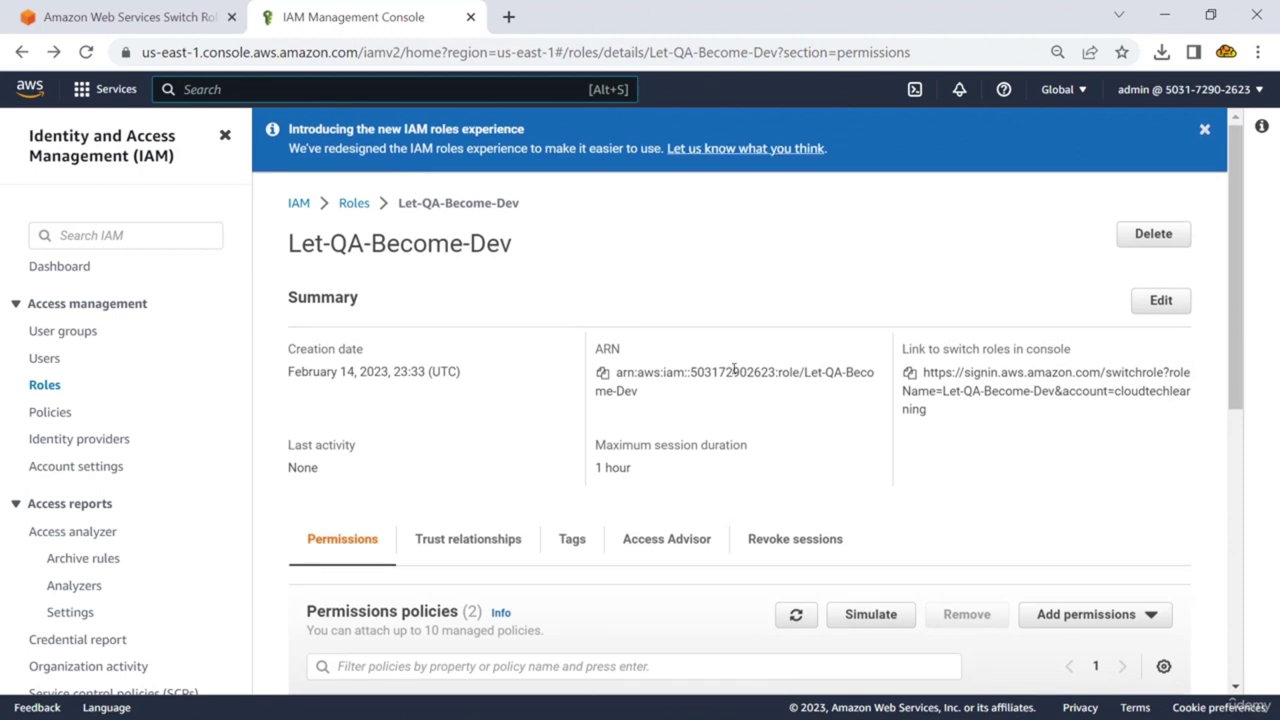
Copy the Let-QA-Become-Dev role ARN and paste it into the Switch Role form.
scroll(735, 369, down, 1)
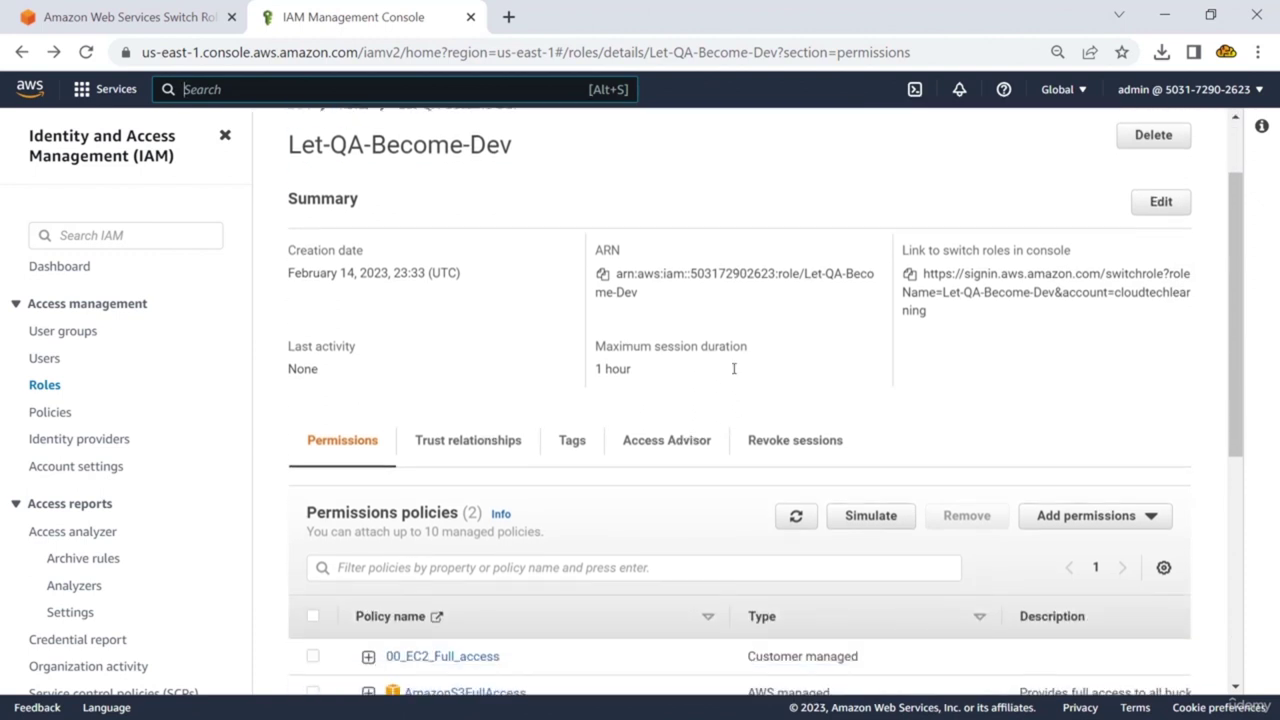
click(603, 275)
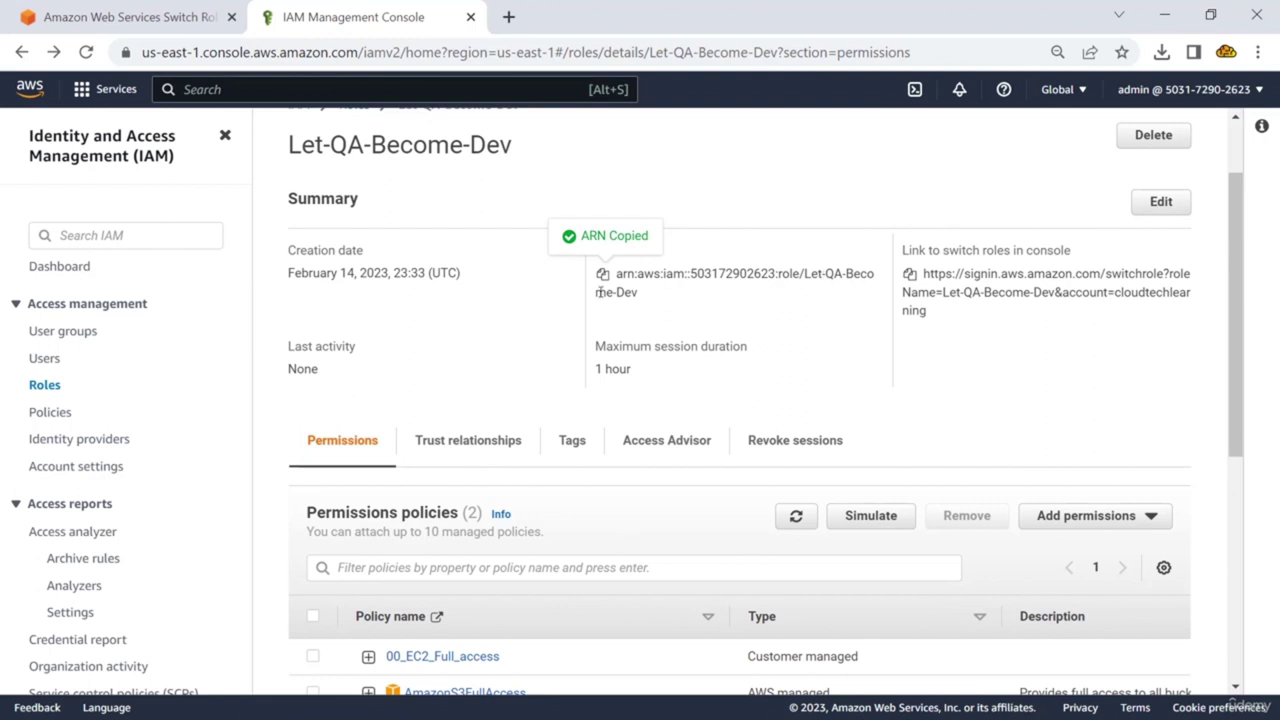
click(188, 22)
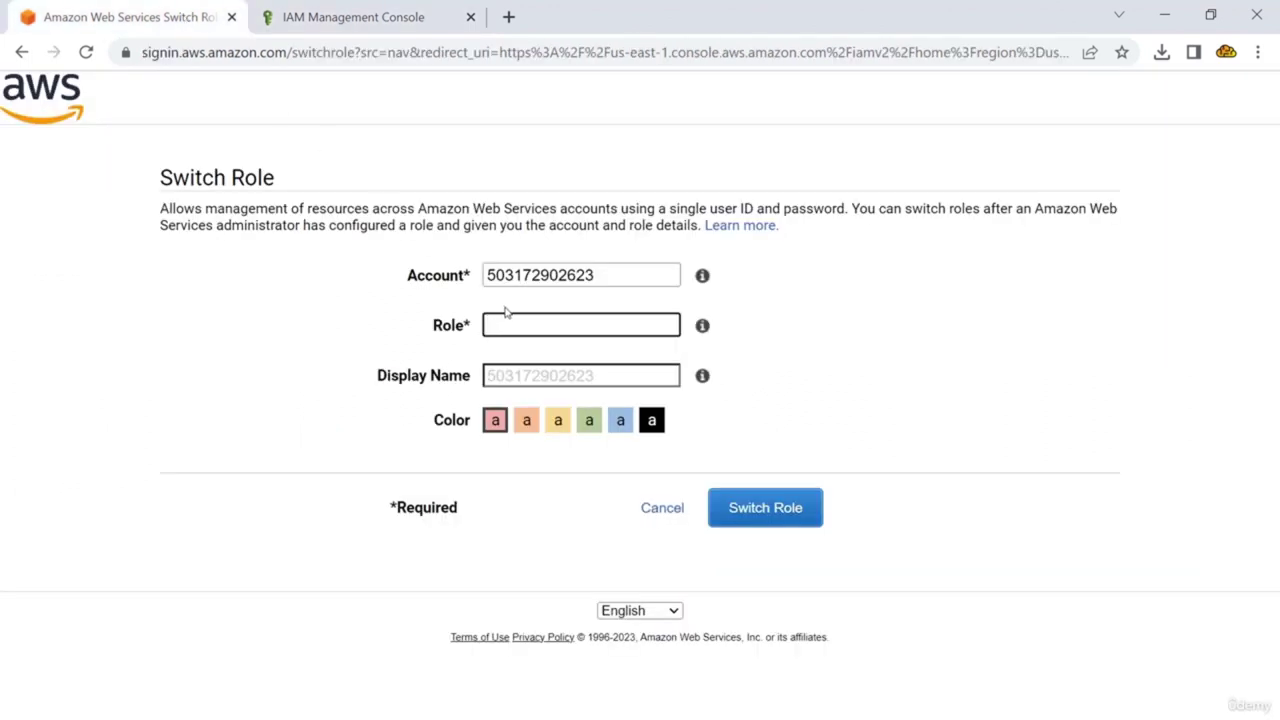
key(ctrl+v)
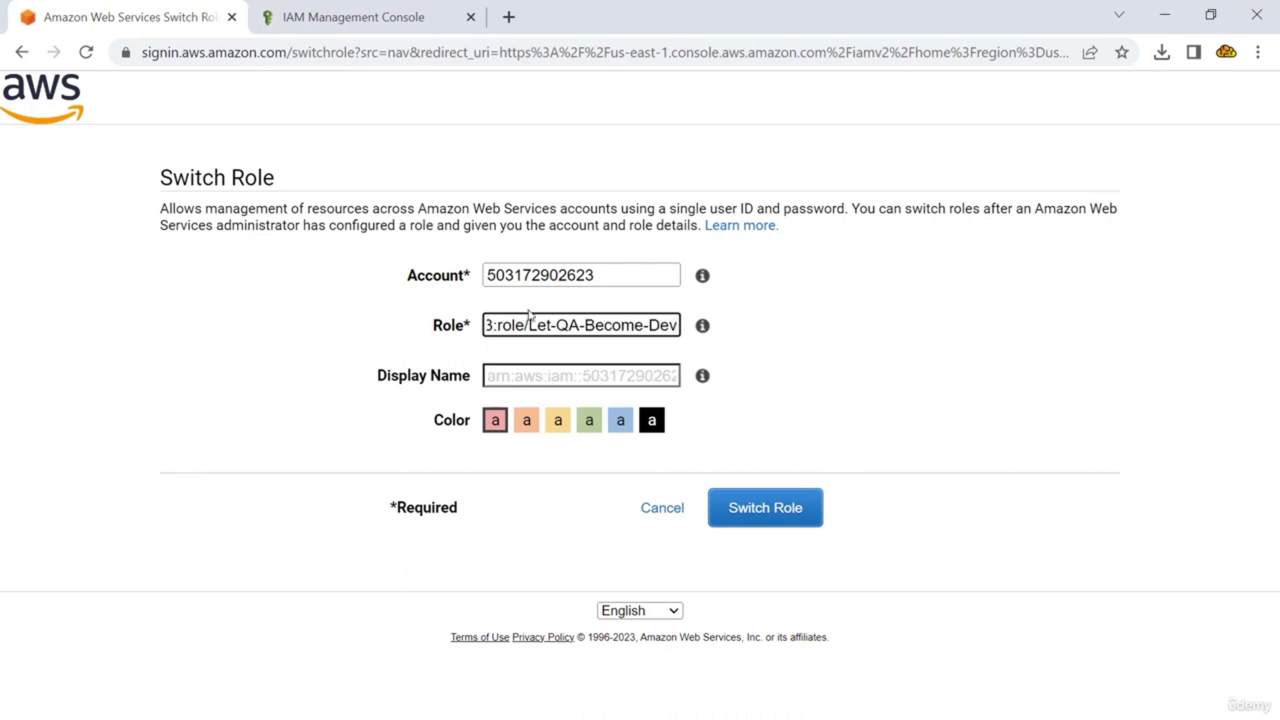
click(416, 20)
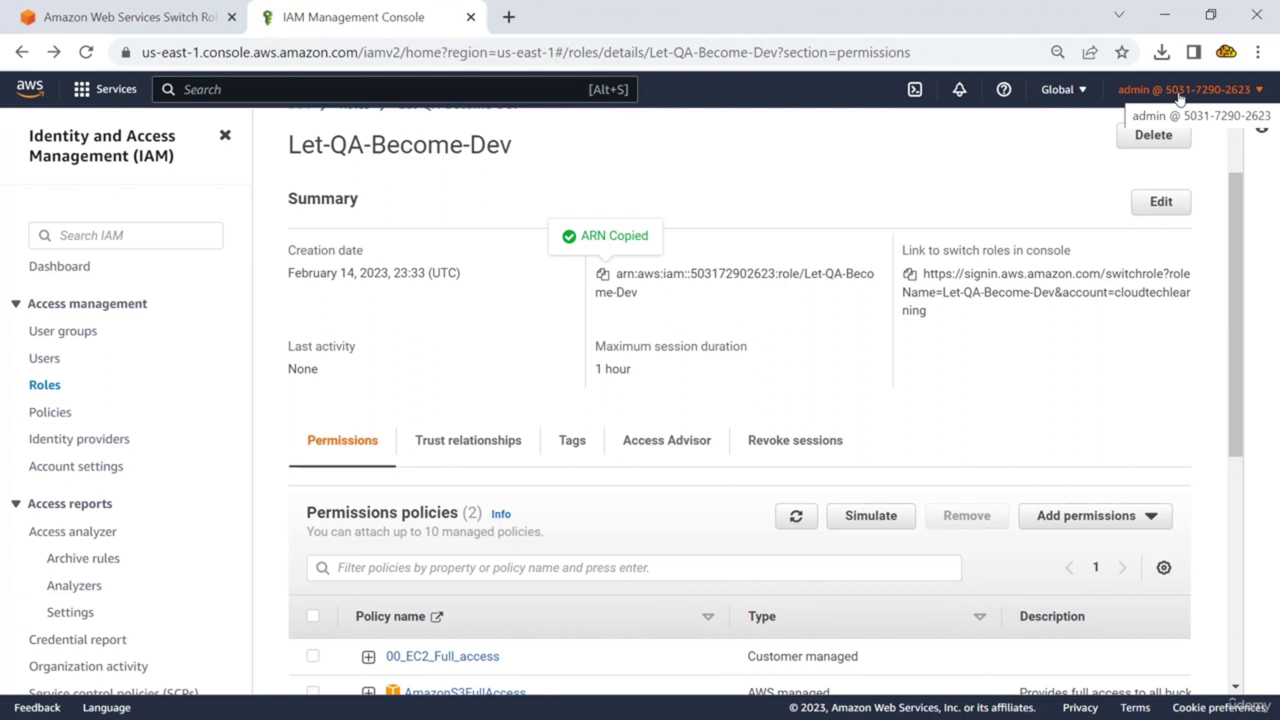
click(160, 17)
Attempt the role switch with the ARN several times without success.
click(773, 508)
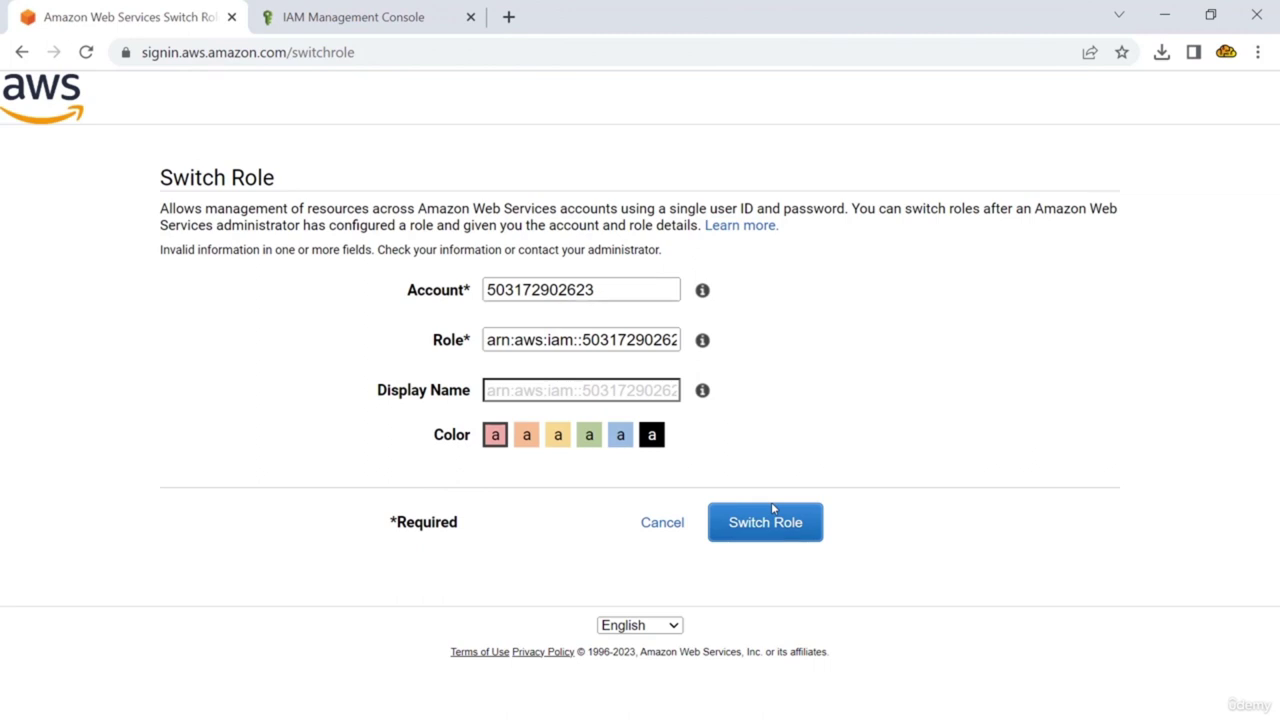
click(767, 525)
click(767, 525)
click(767, 525)
click(767, 525)
Close the role-switching tab and sign out of the admin account.
click(231, 17)
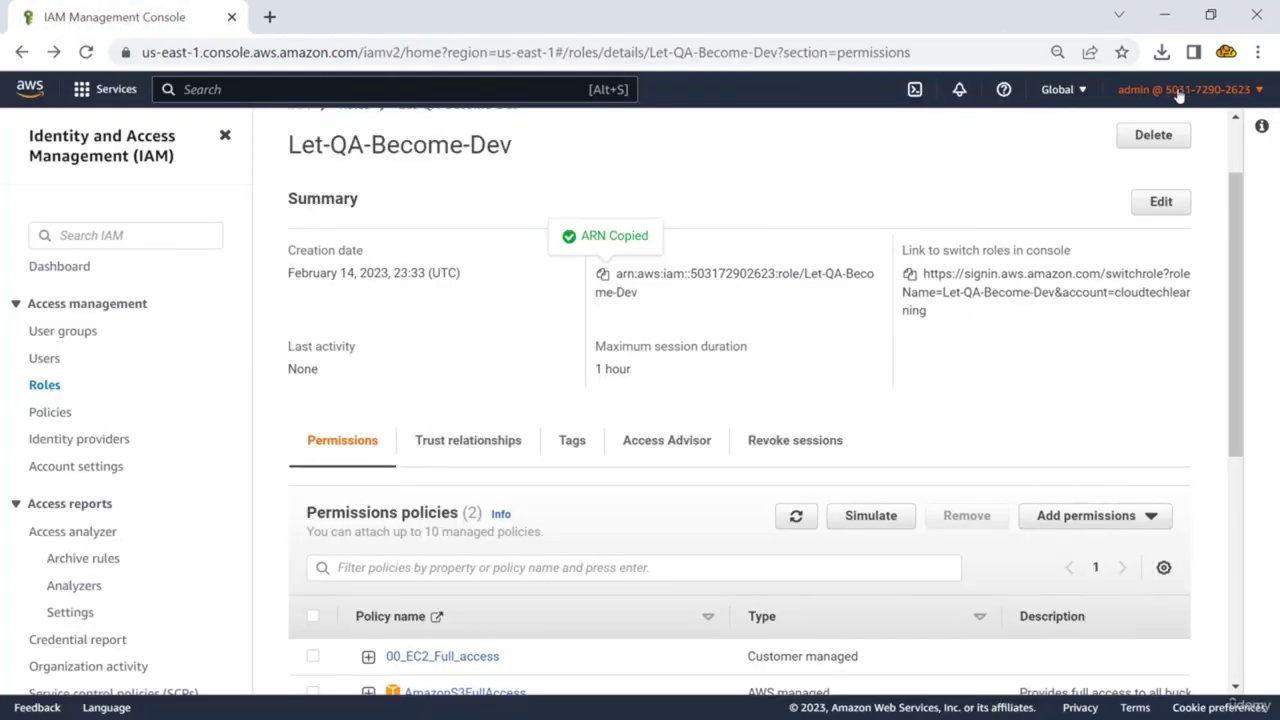
click(1178, 90)
click(1195, 442)
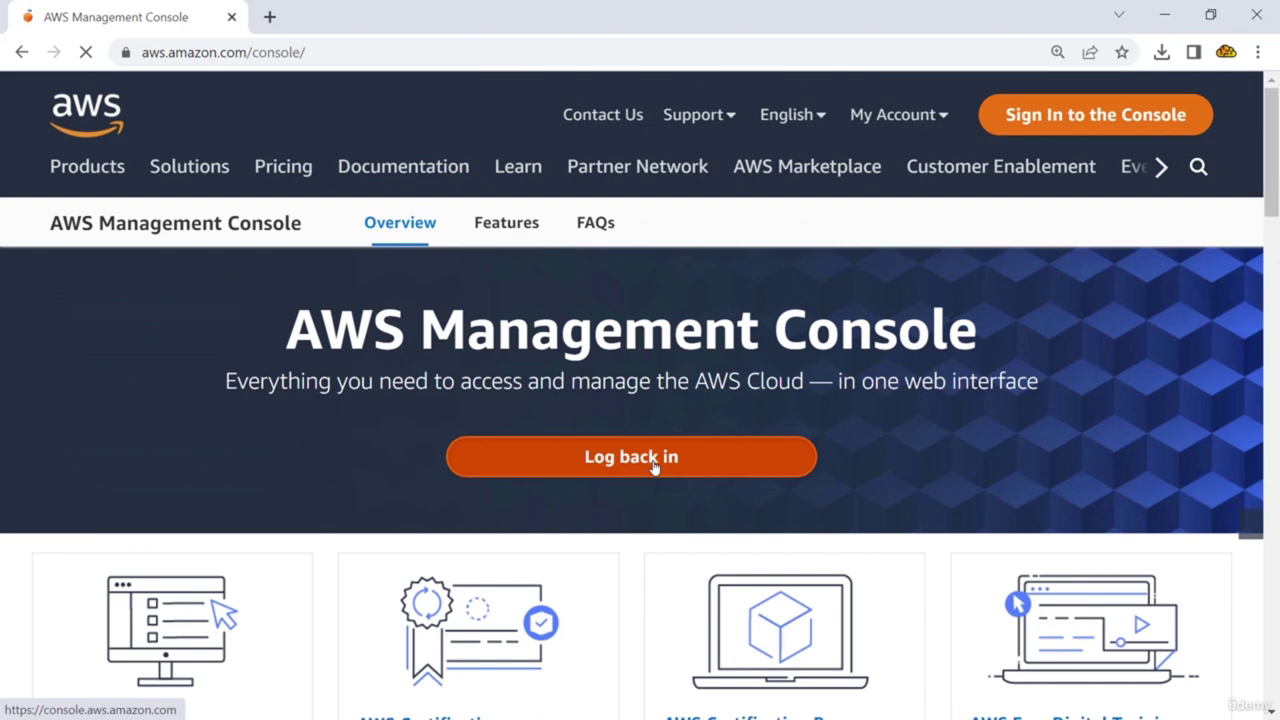
Sign in as IAM user q1 with its password, with Remember this account unchecked.
click(1137, 120)
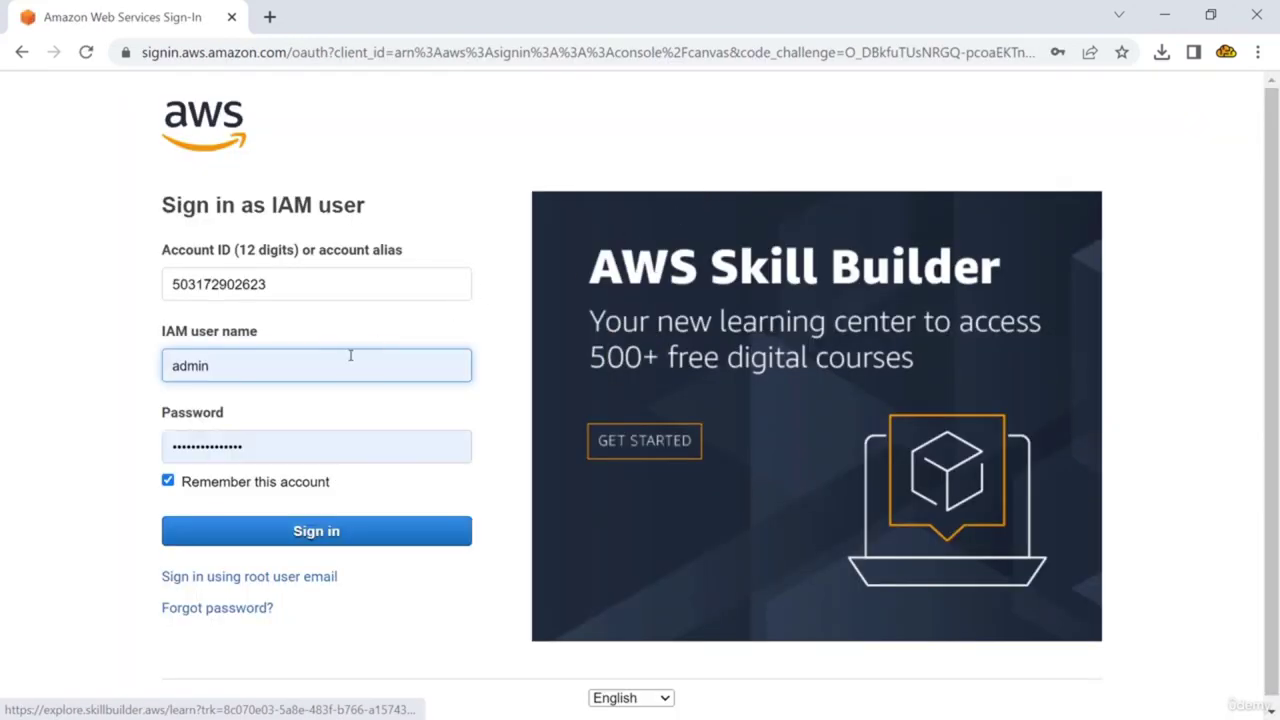
drag(290, 365, 135, 365)
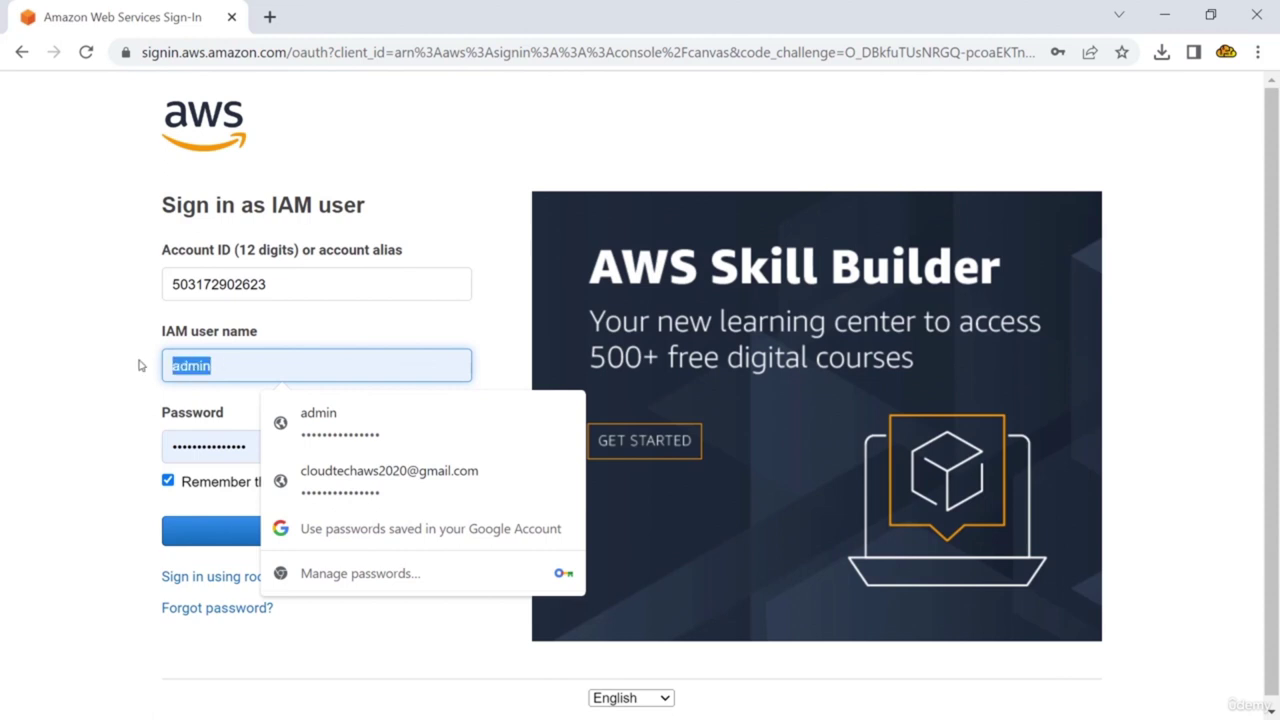
key(Tab)
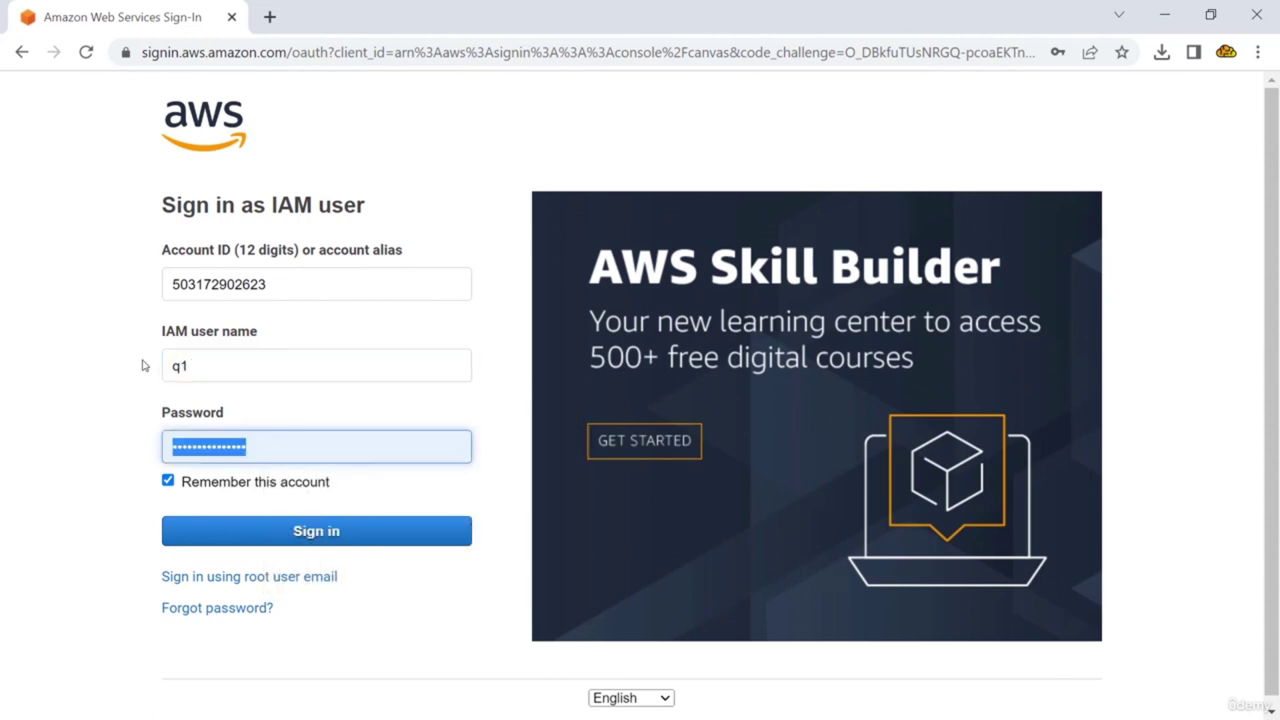
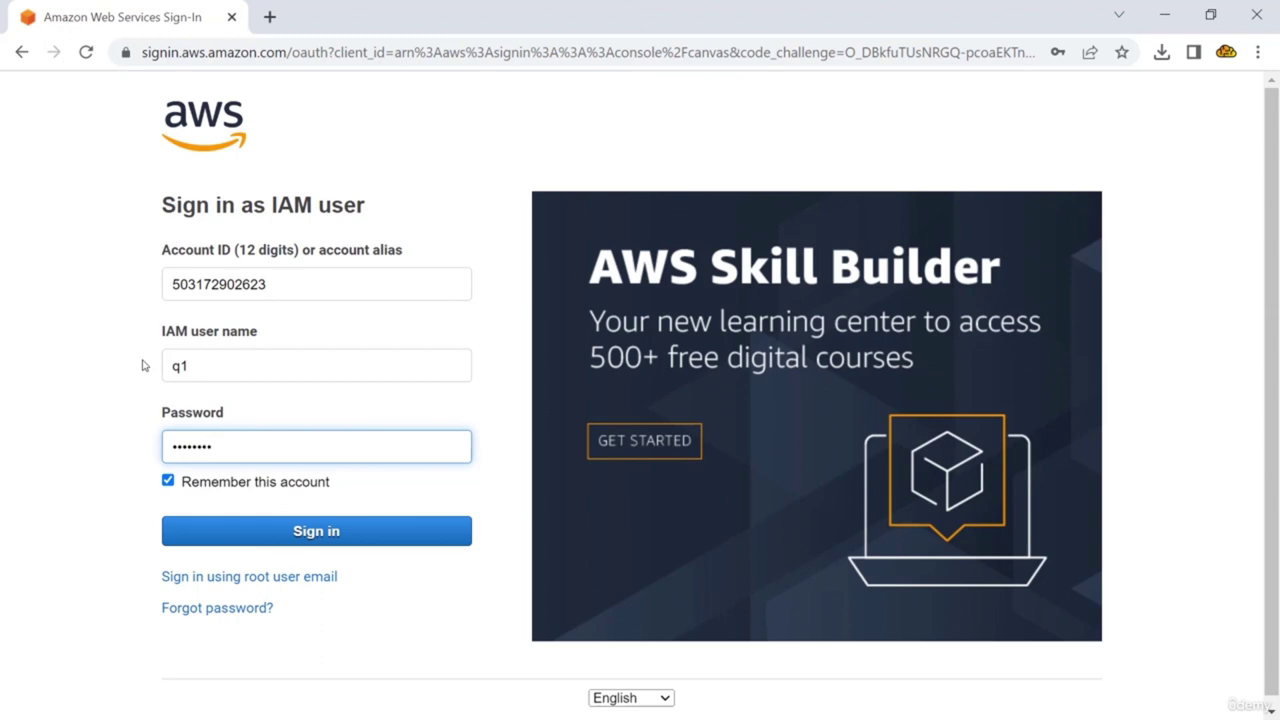
click(230, 482)
click(340, 542)
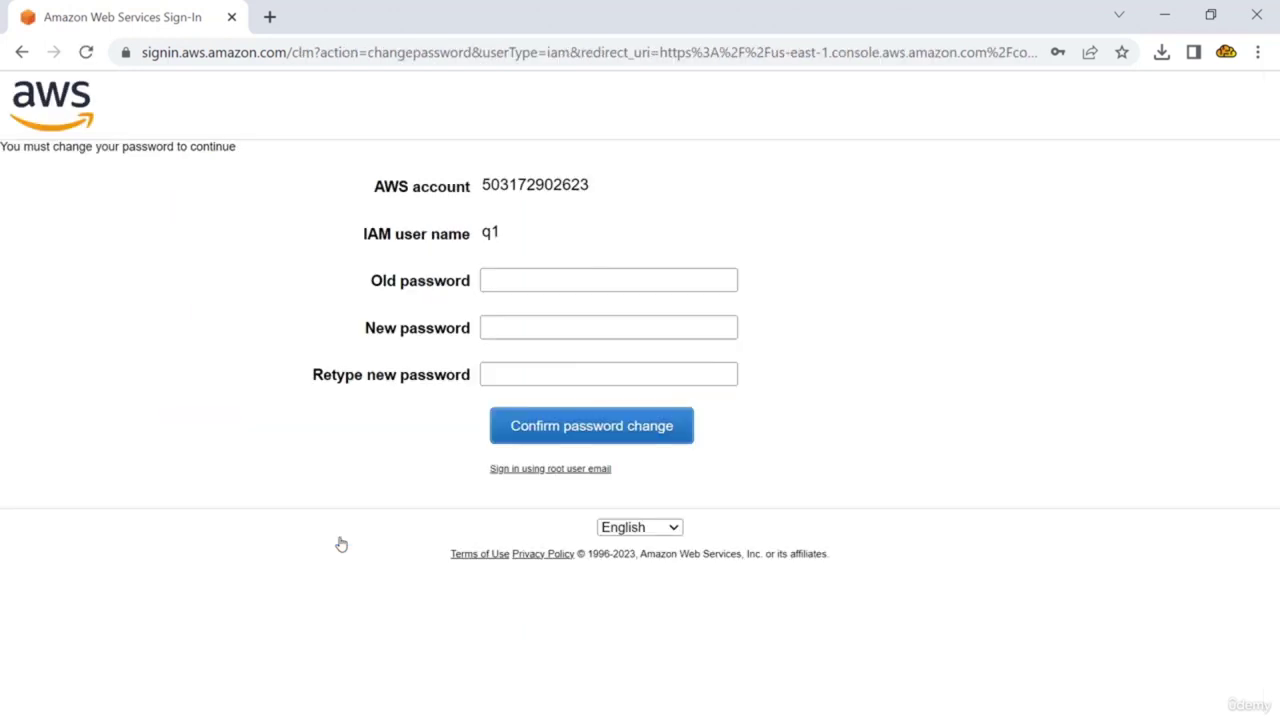
Replace q1's initial password by entering the old password and the new one twice.
click(522, 287)
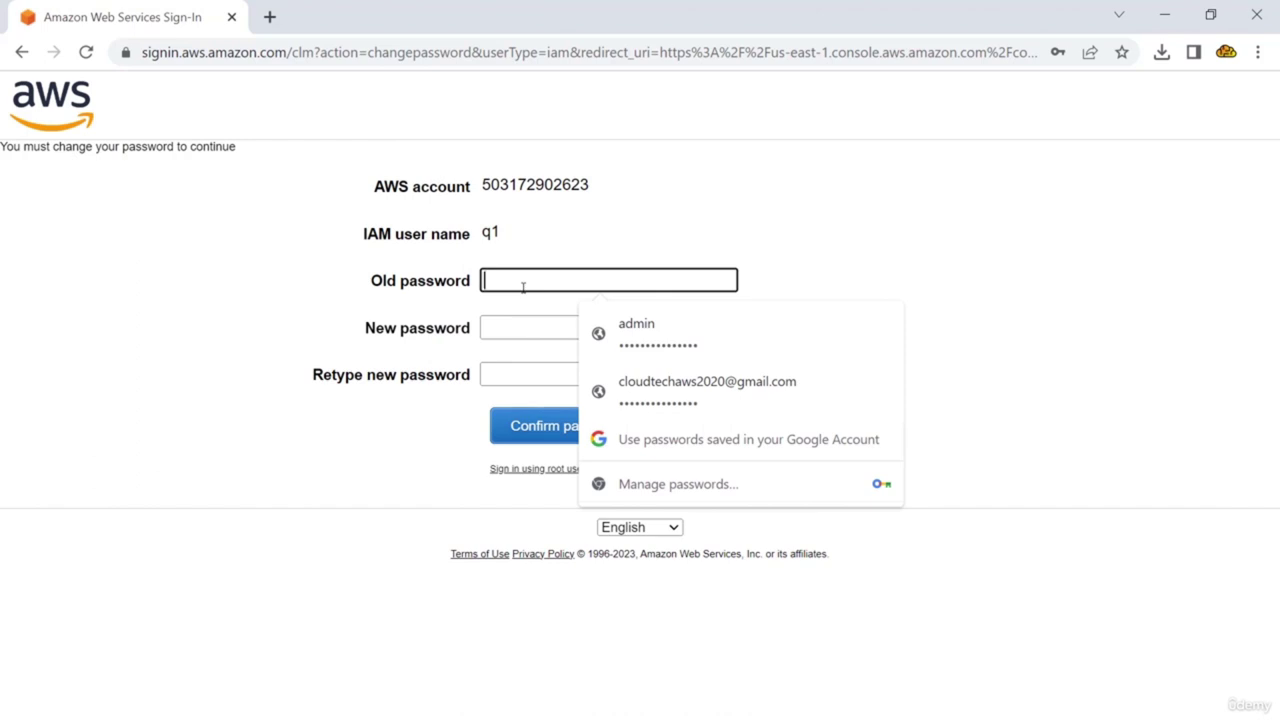
text(••••••••)
key(Tab)
text(•••••••••)
key(Tab)
text(•••••••••)
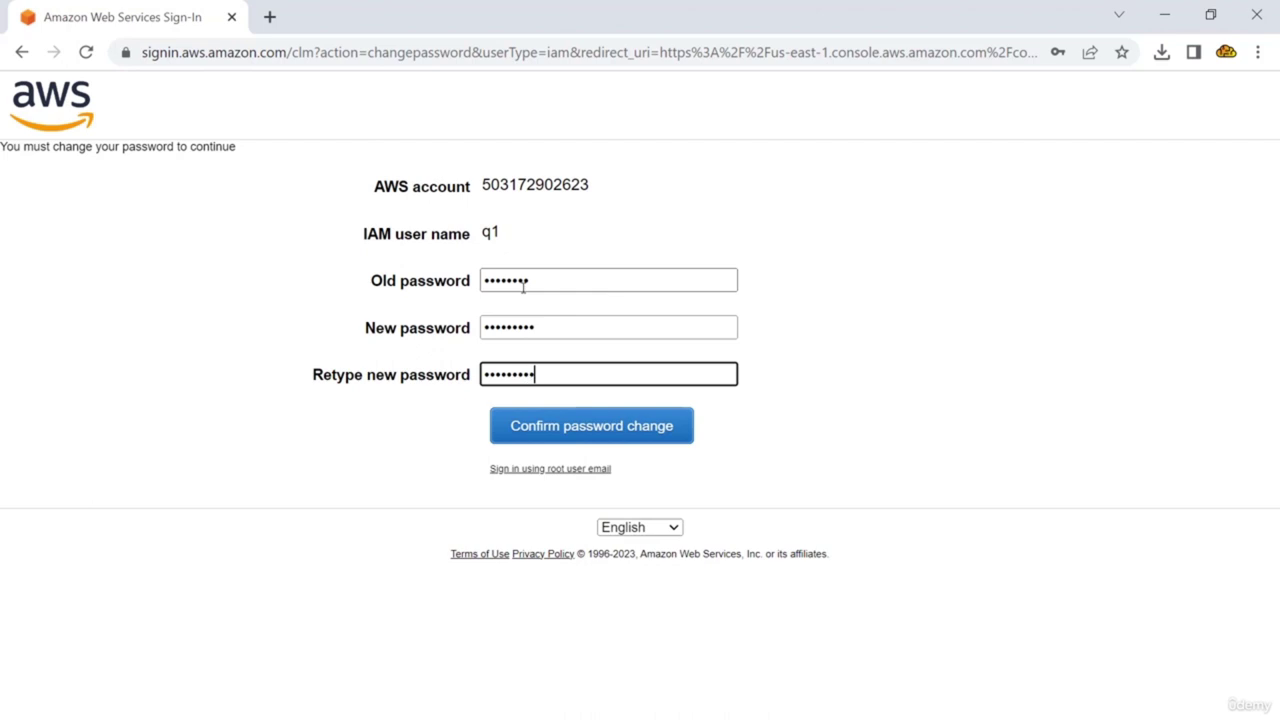
click(629, 433)
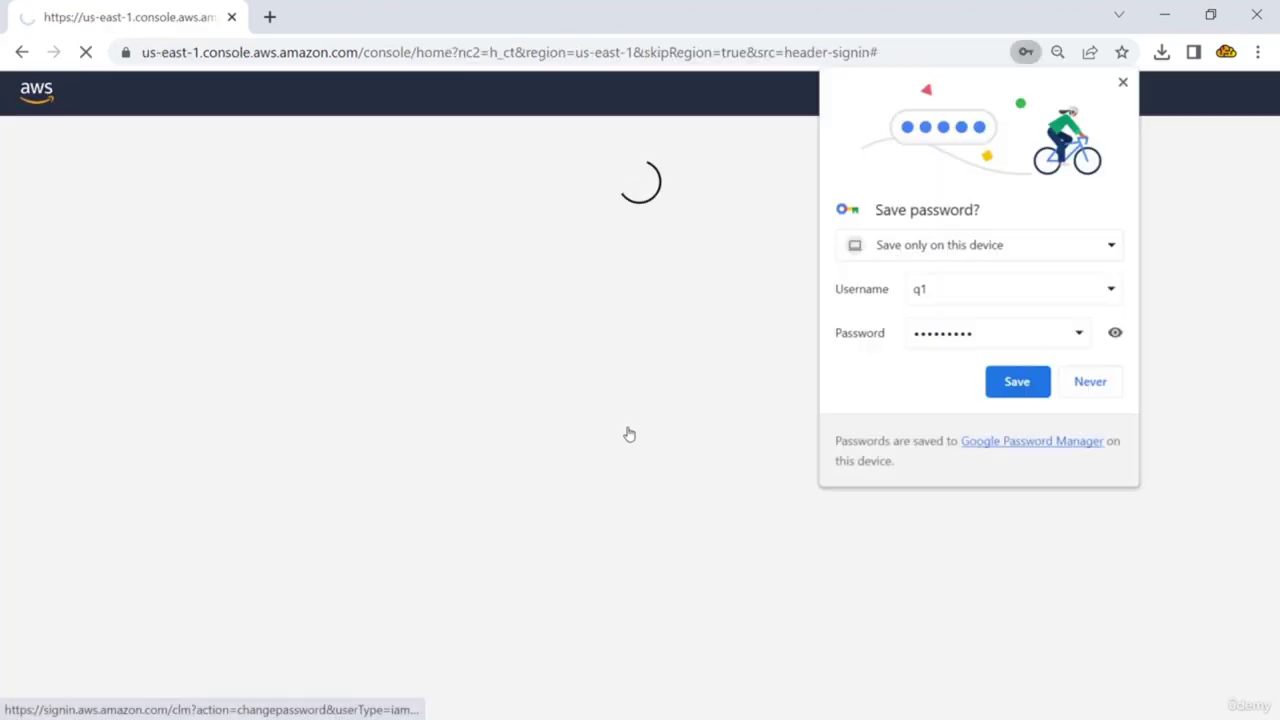
click(1123, 85)
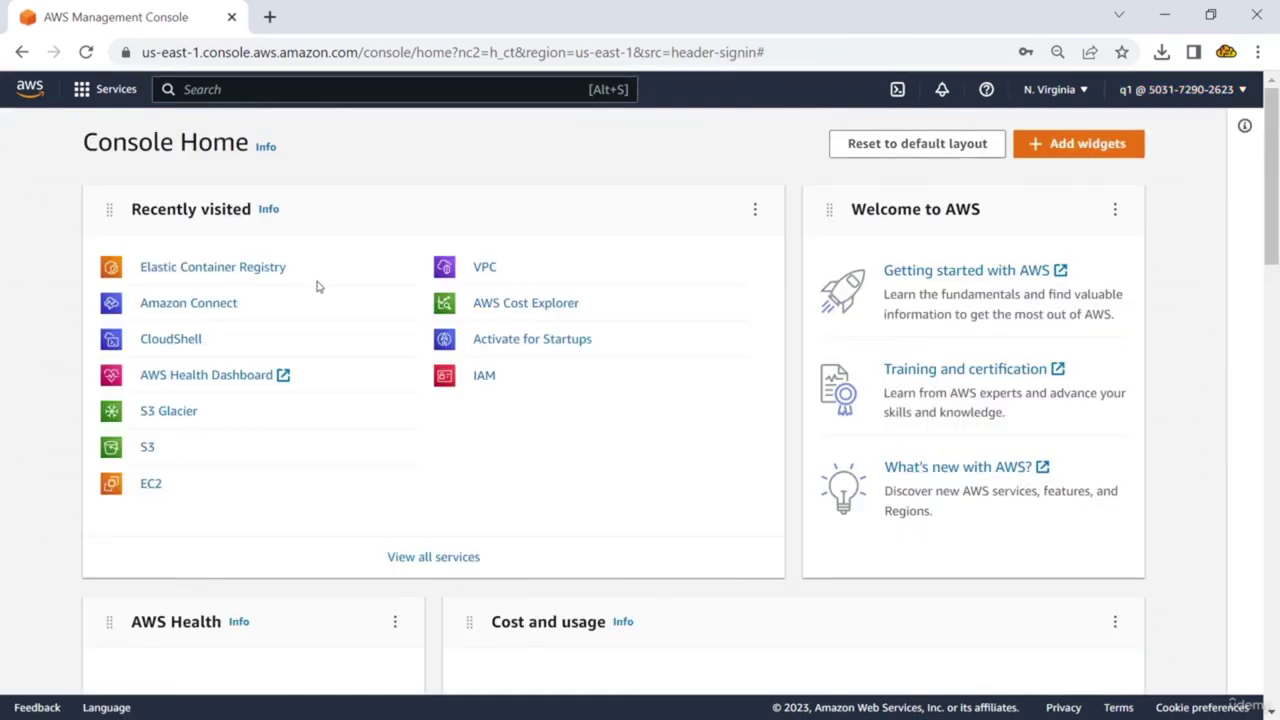
Open the S3 Buckets page as q1, which lists no buckets.
click(148, 449)
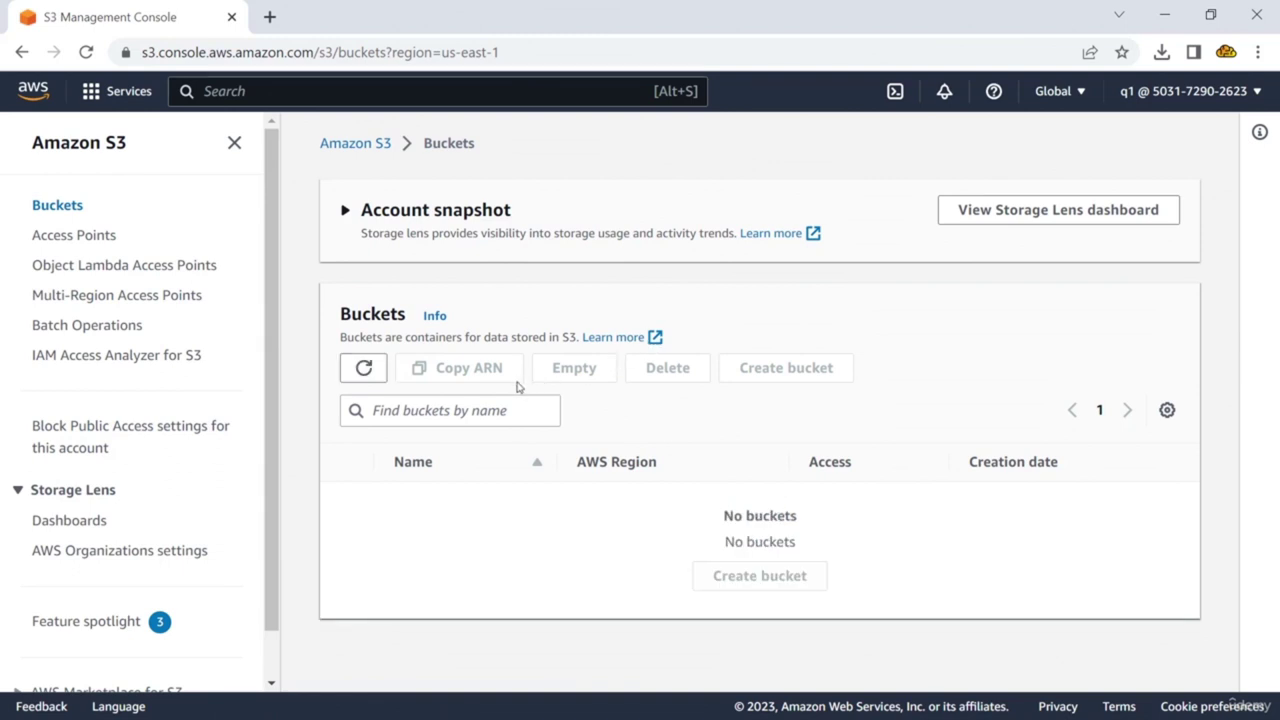
triple_click(751, 582)
click(1003, 567)
click(1170, 101)
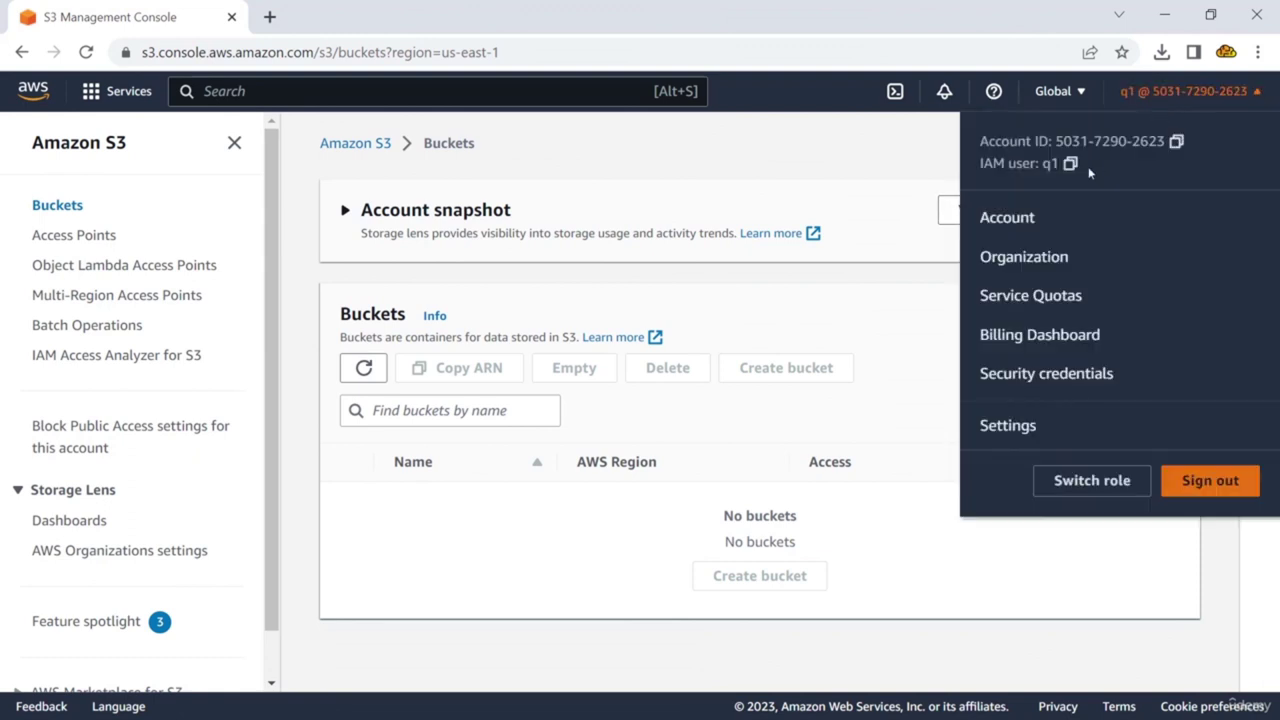
Open the Switch Role form and fill the account from the saved suggestion.
click(1083, 481)
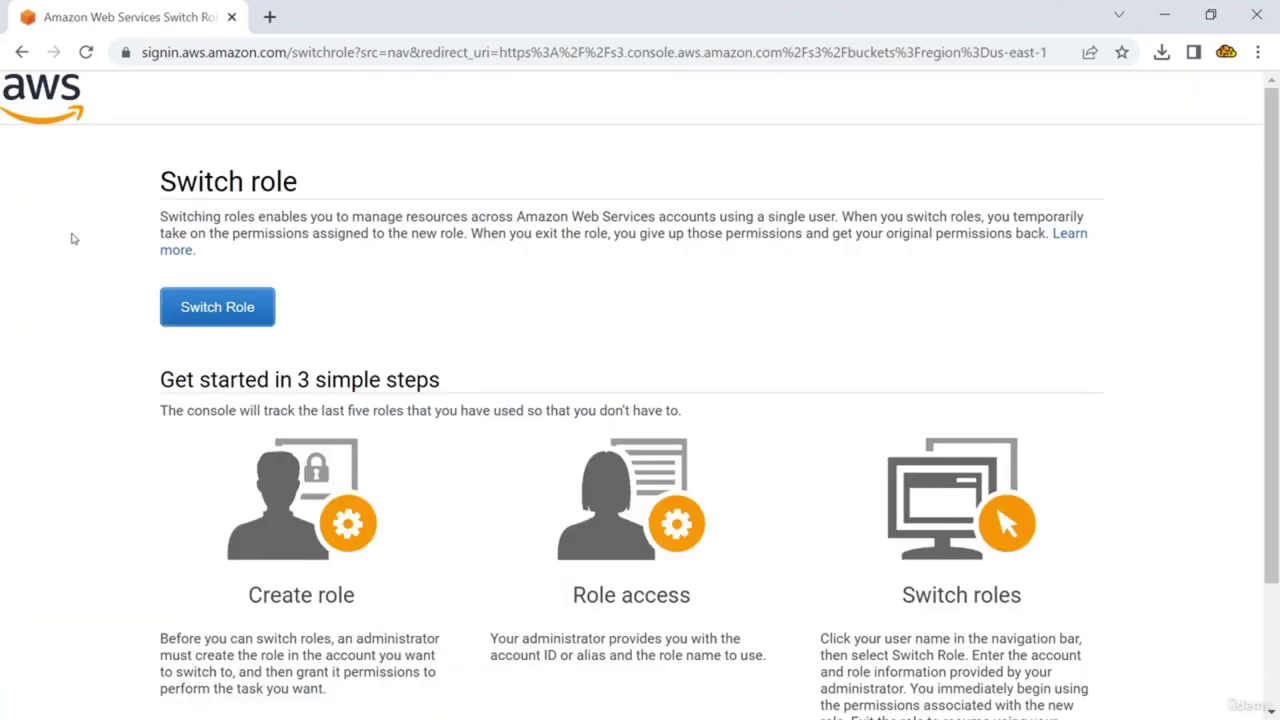
click(218, 310)
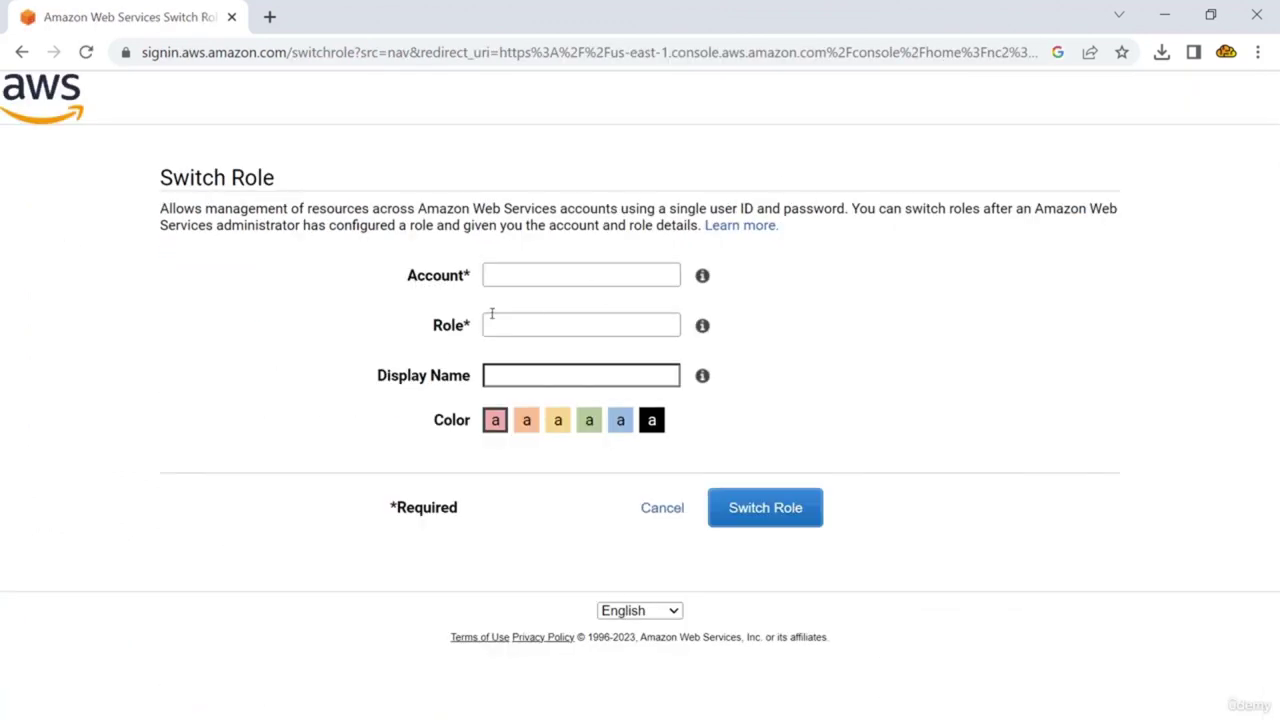
click(551, 272)
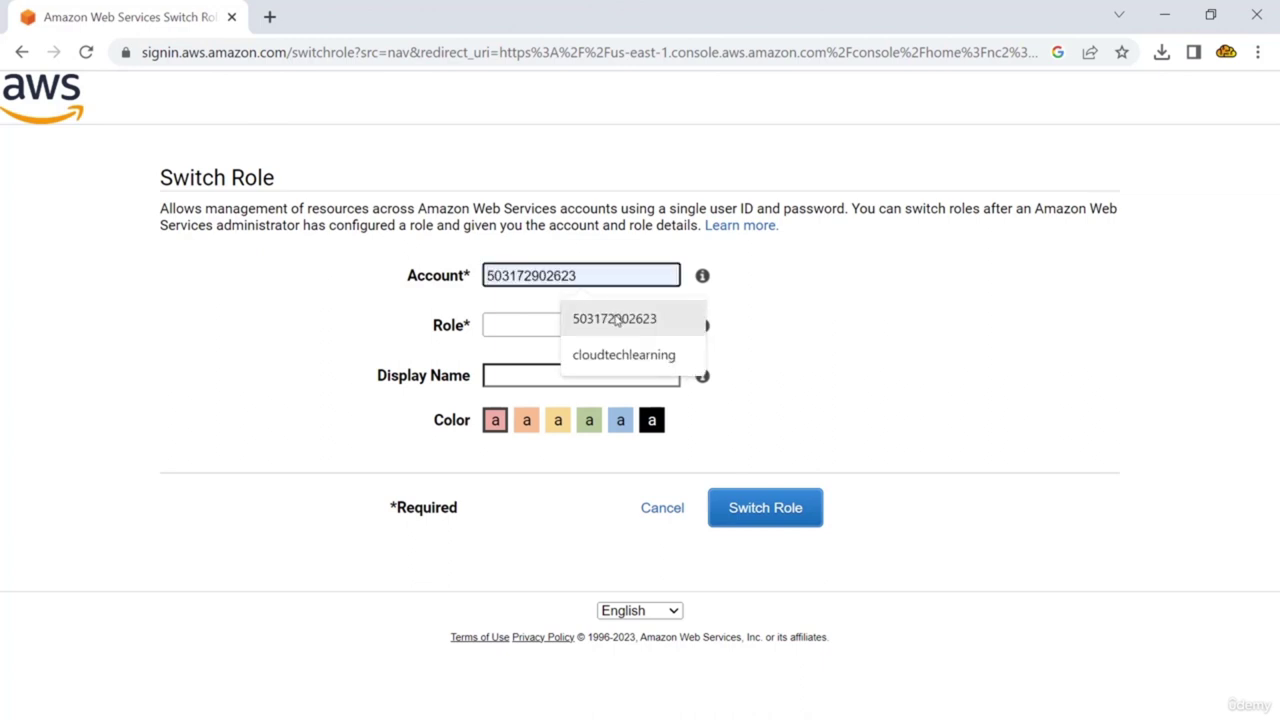
click(616, 320)
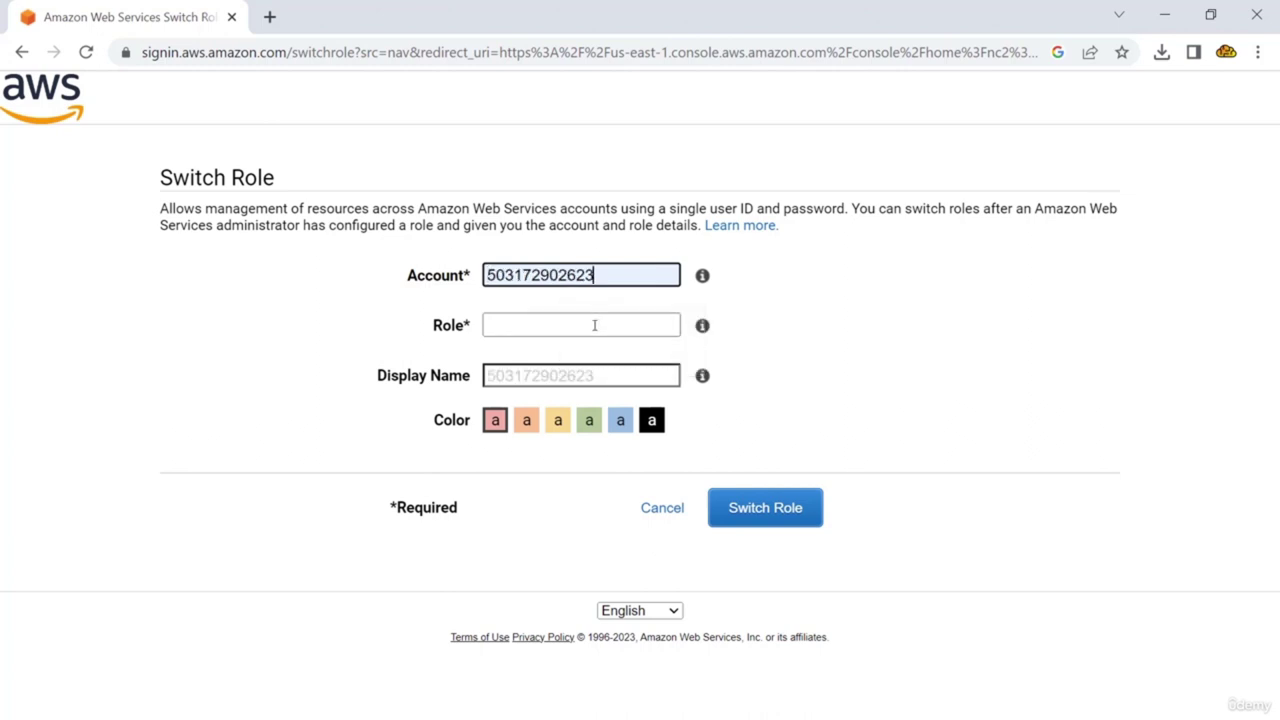
Set the role to Let-QA-Become-Dev, tag it green, and switch into it.
click(591, 323)
click(638, 368)
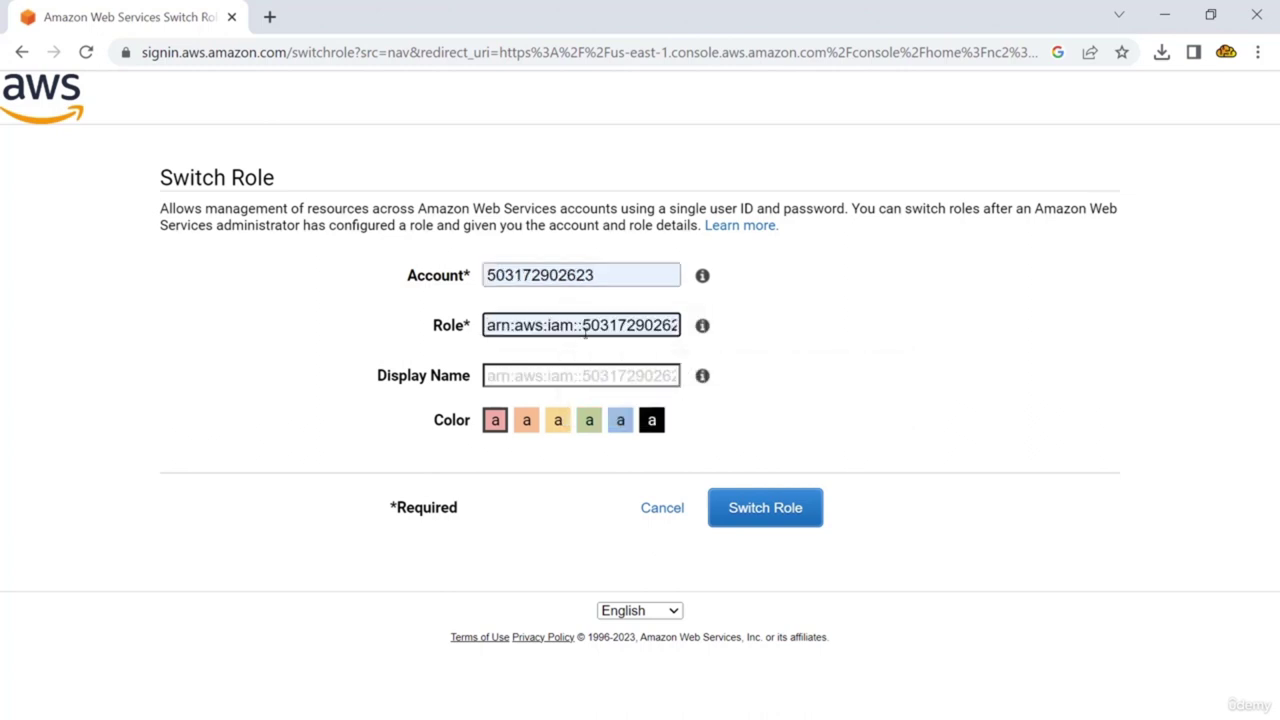
drag(578, 325, 291, 326)
key(BackSpace)
key(Delete)
key(Delete)
key(Delete)
key(Delete)
key(Delete)
key(Delete)
key(Delete)
key(Delete)
key(Delete)
key(Delete)
key(Delete)
key(Delete)
key(Delete)
key(Delete)
key(Delete)
key(Delete)
key(Delete)
key(Delete)
key(Delete)
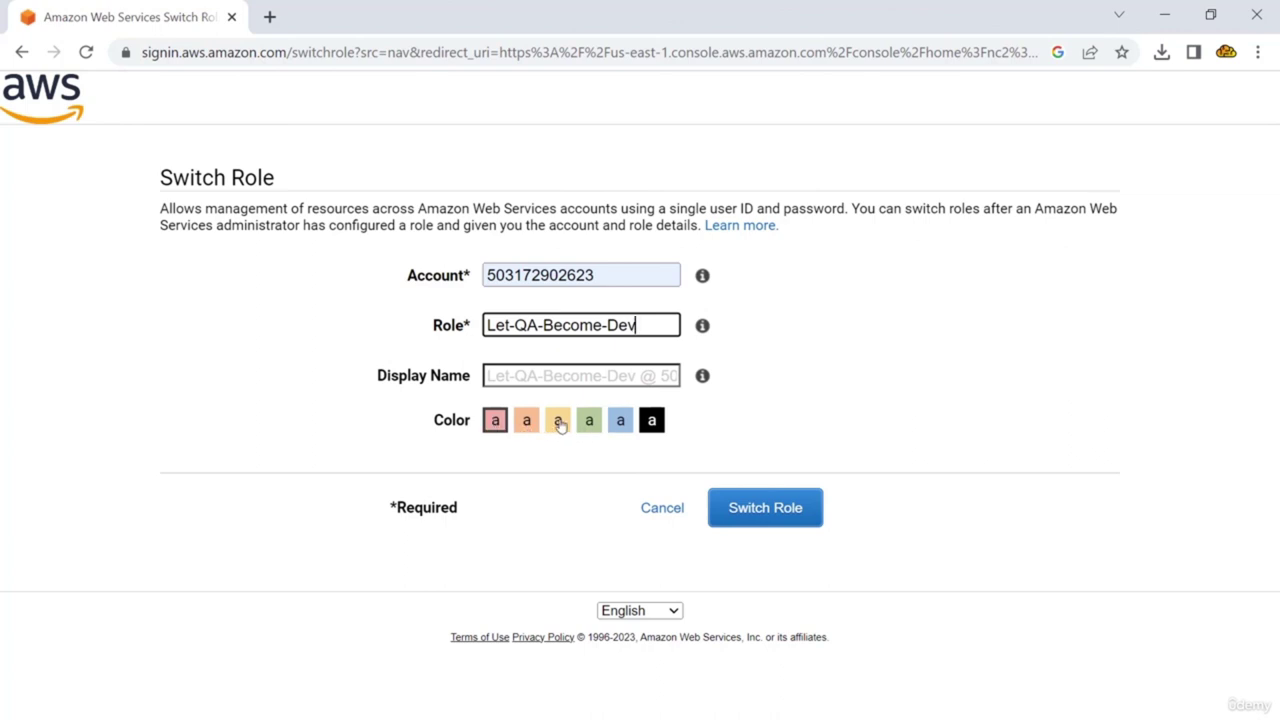
click(589, 422)
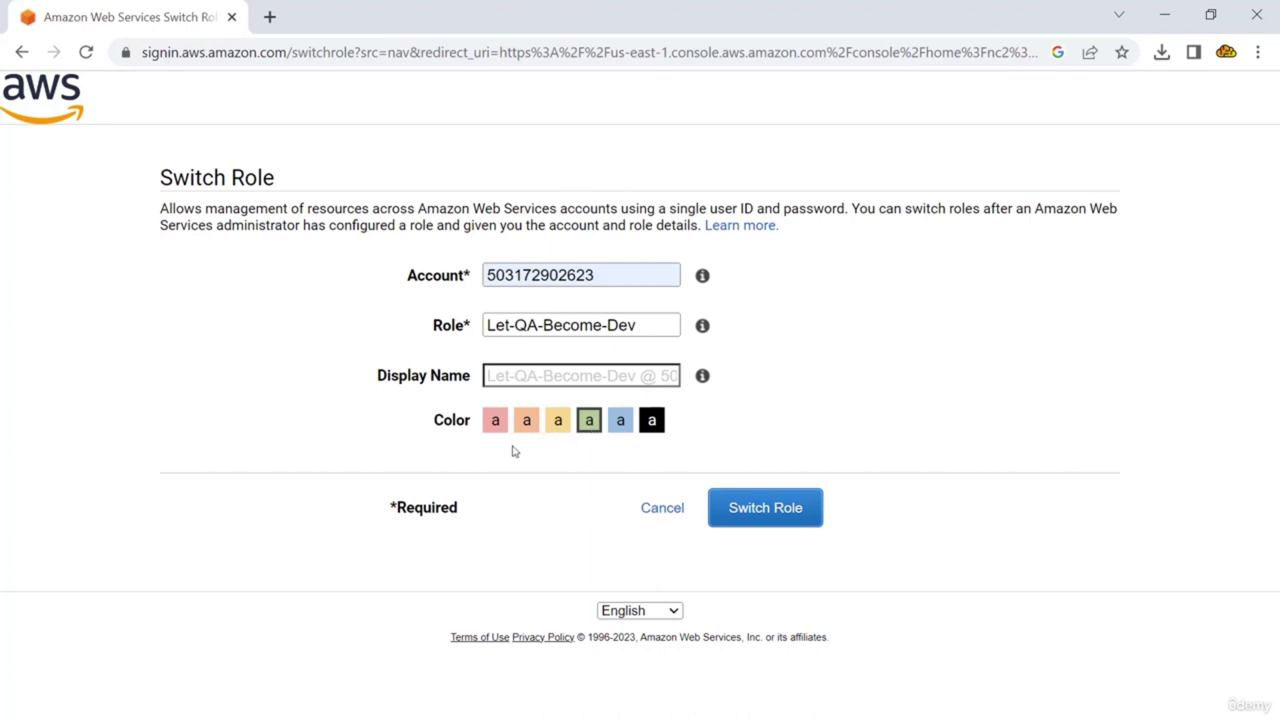
click(597, 280)
click(766, 512)
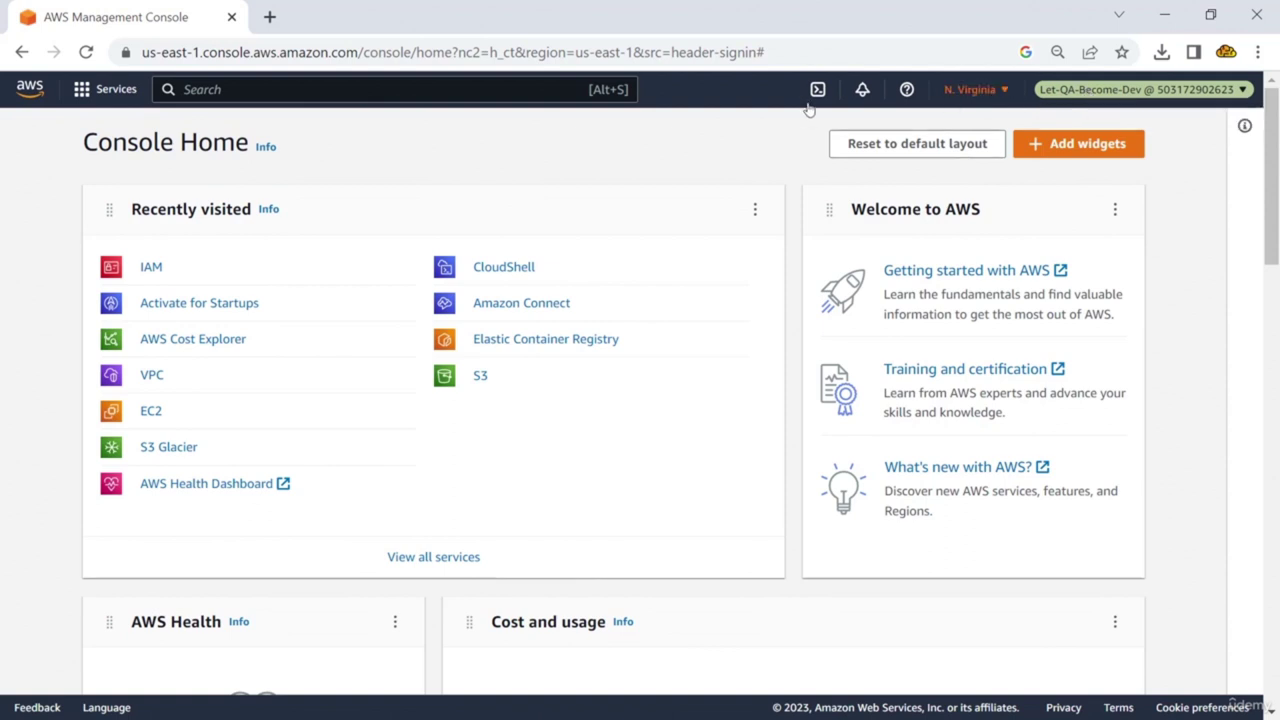
View bucket learningaws02022023 in S3 under Let-QA-Become-Dev, then switch back to q1.
click(480, 380)
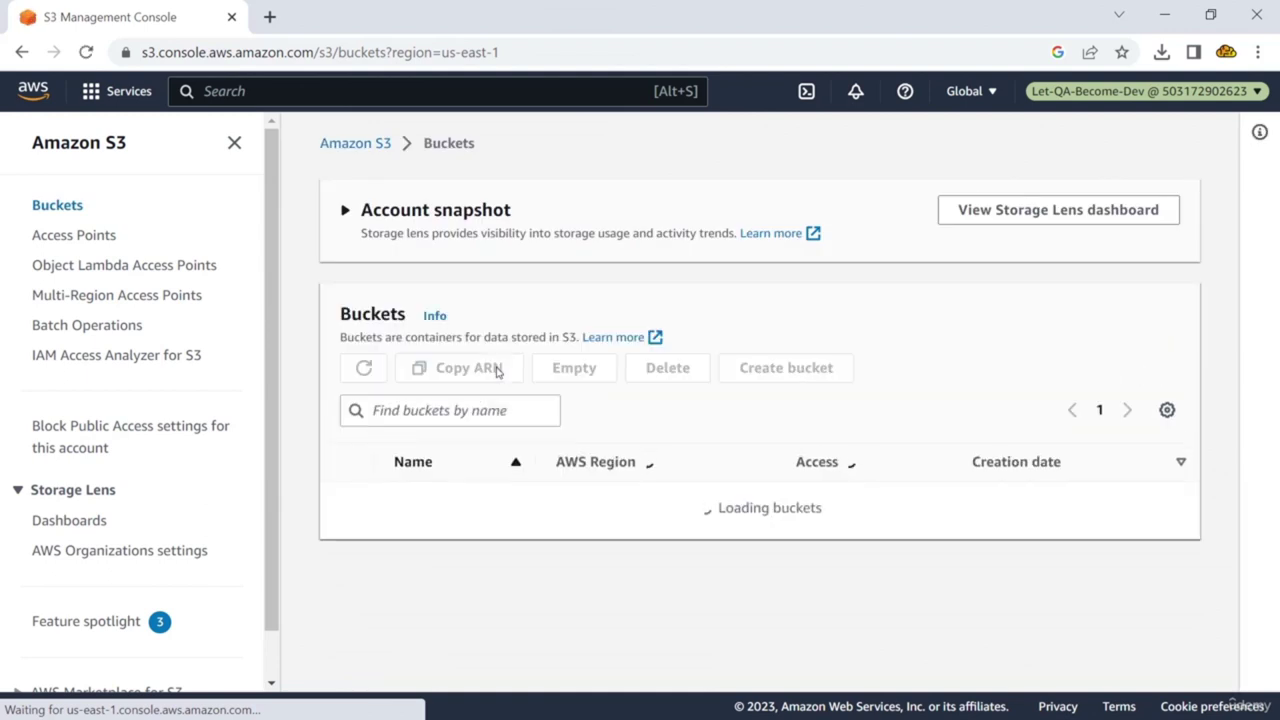
scroll(510, 373, down, 1)
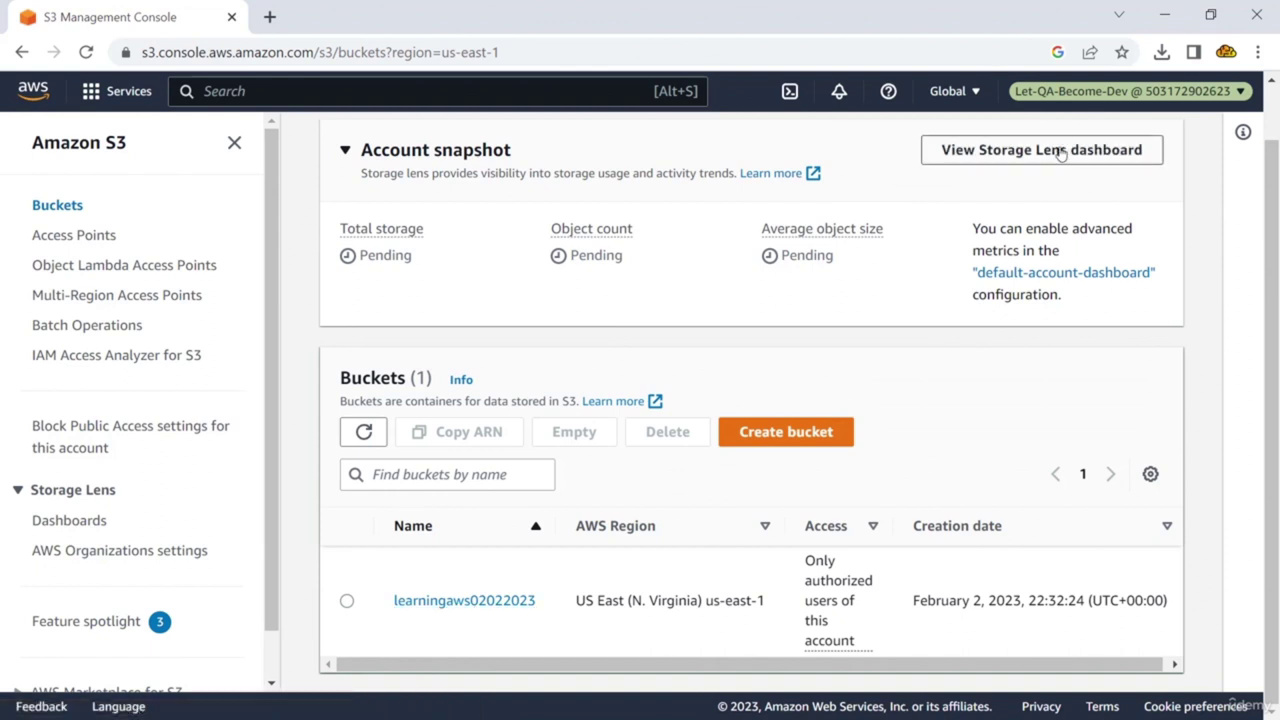
click(1090, 96)
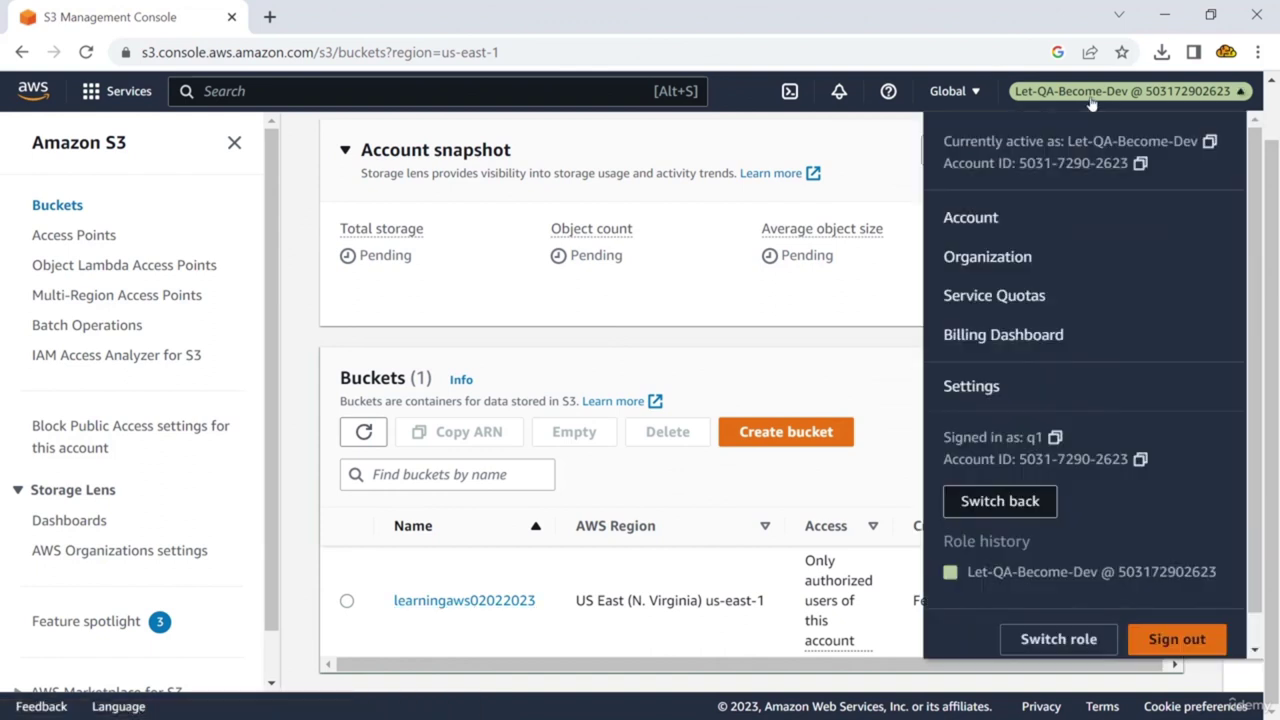
click(1022, 506)
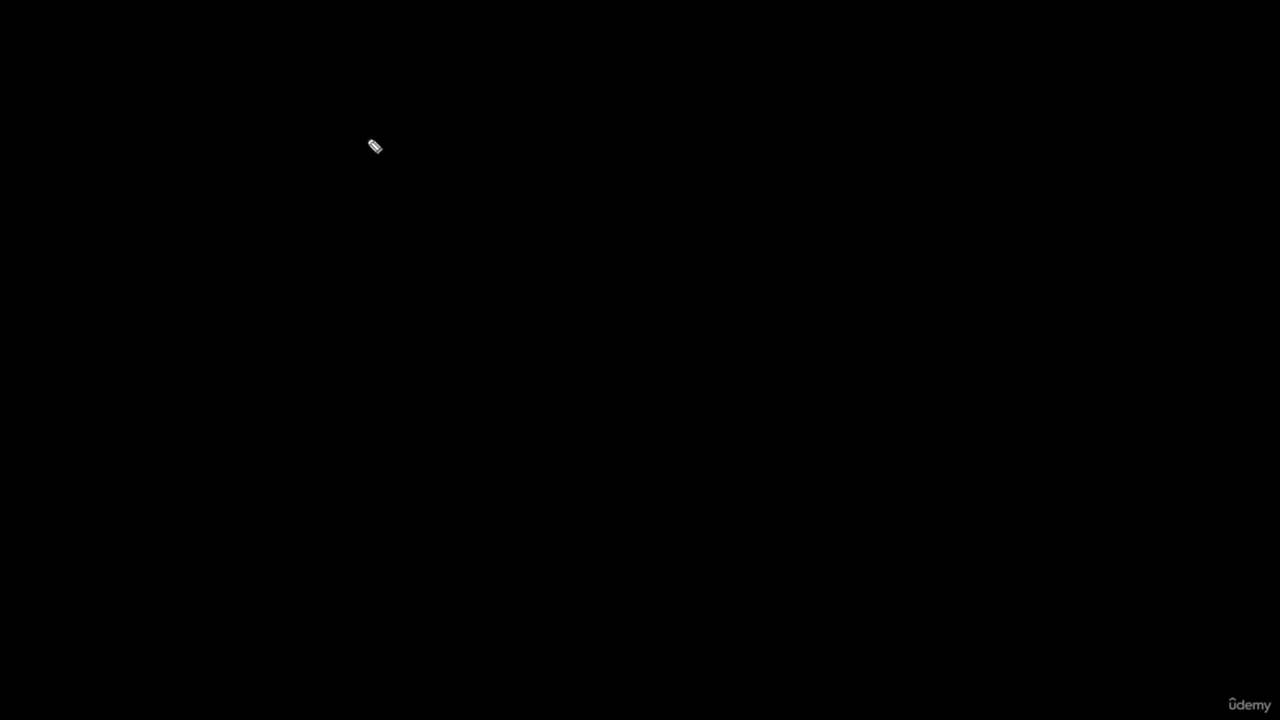
Handwrite "Read Only" in pink with "user" on the line below.
mouse_move(374, 146)
mouse_down()
mouse_move(380, 166)
mouse_move(425, 164)
mouse_move(451, 134)
mouse_move(474, 166)
mouse_move(503, 137)
mouse_move(523, 141)
mouse_move(512, 170)
mouse_up()
mouse_move(404, 222)
mouse_down()
mouse_move(451, 237)
mouse_move(491, 228)
mouse_move(498, 240)
mouse_up()
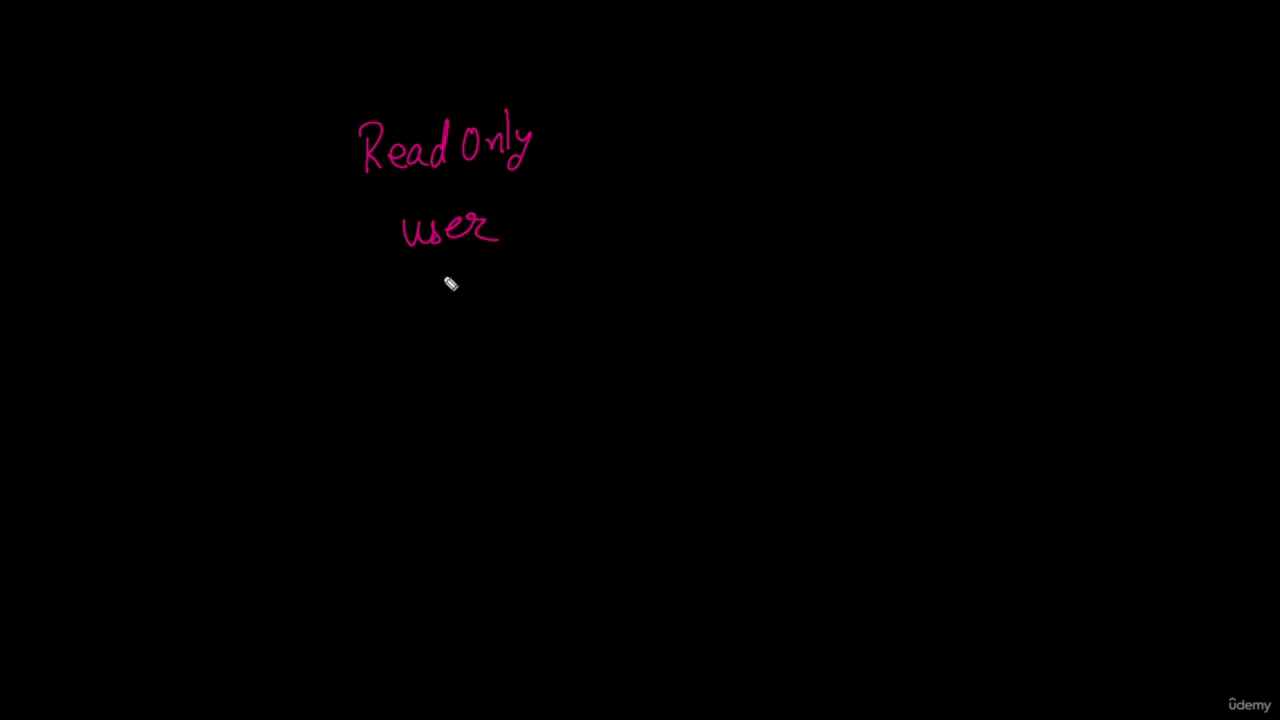